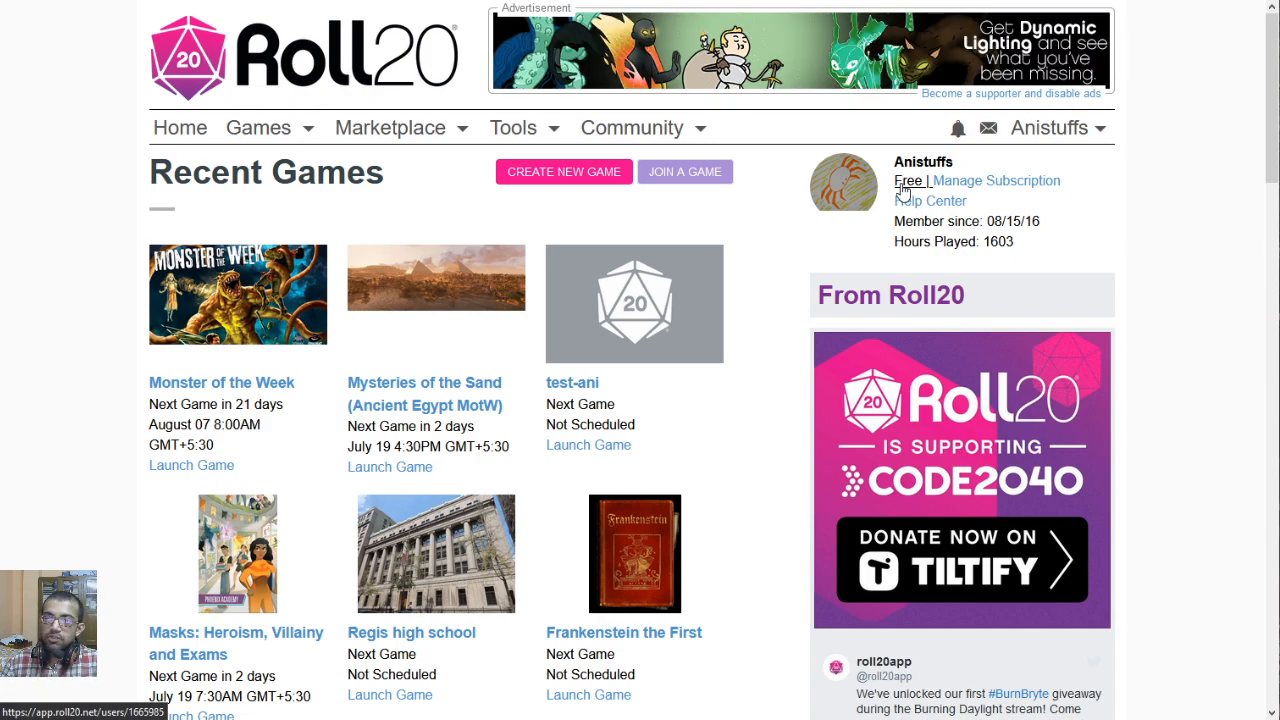
scroll(140, 282, down, 2)
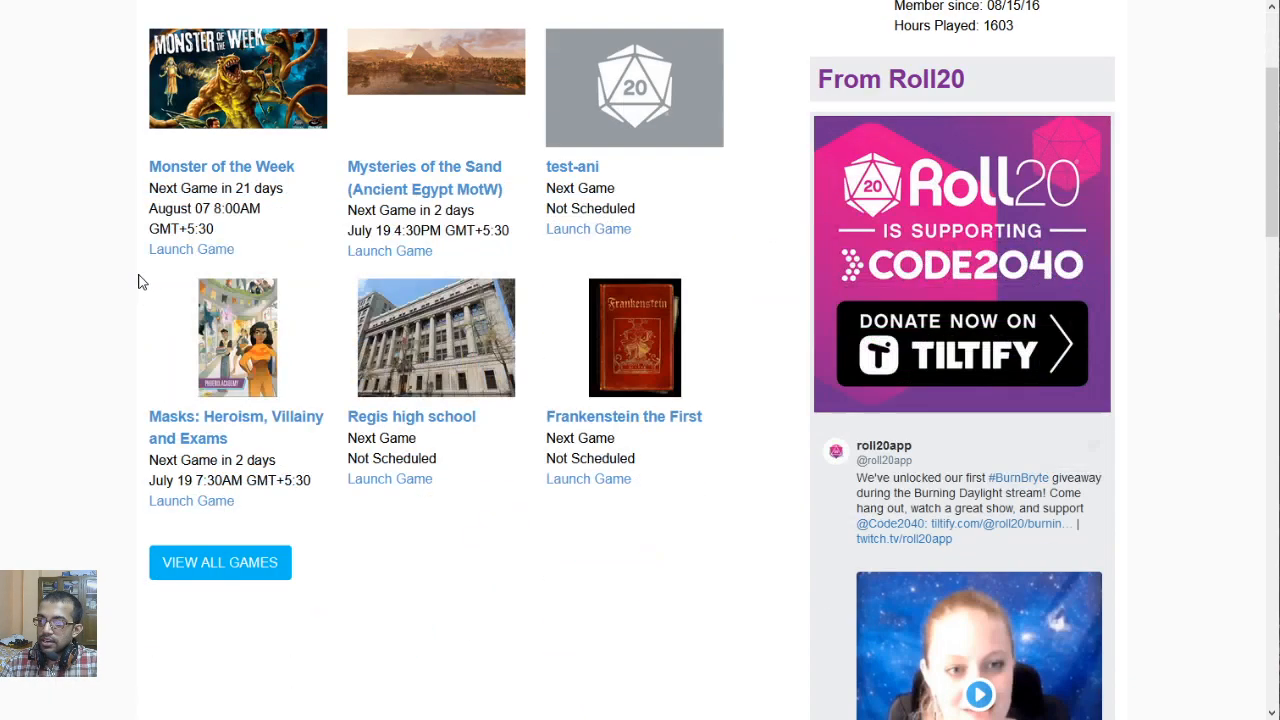
scroll(280, 608, up, 2)
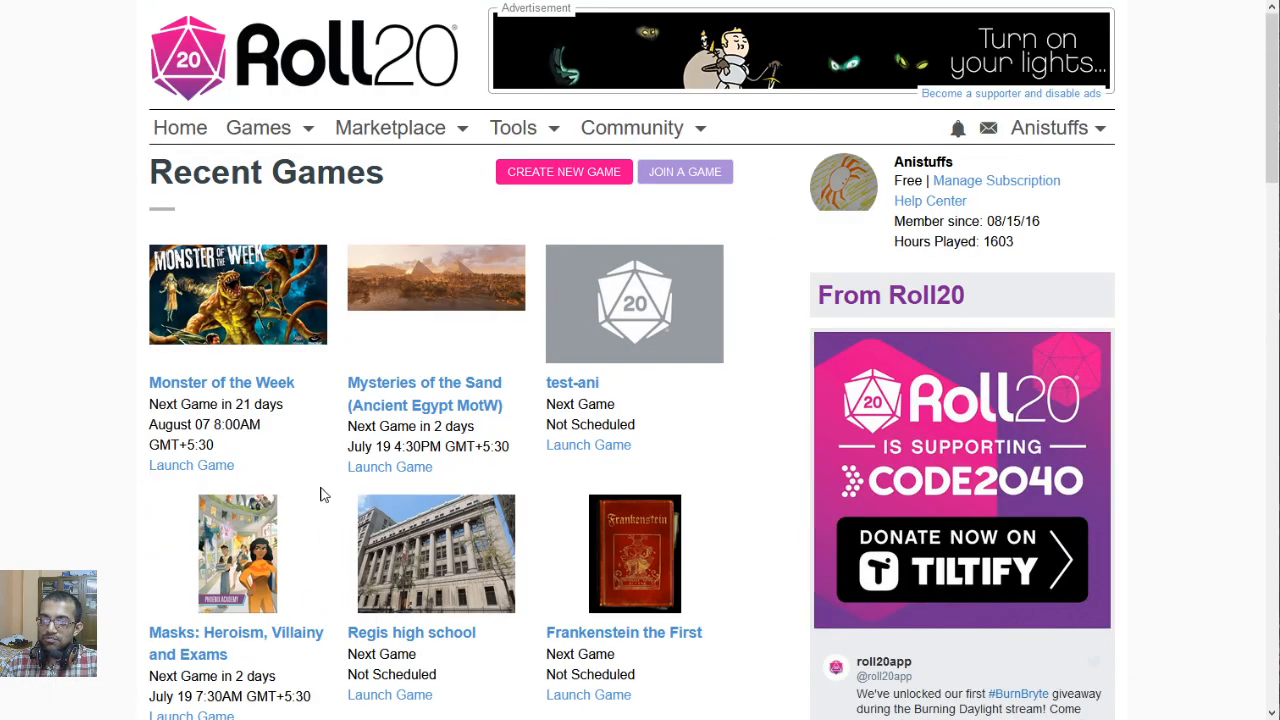
scroll(323, 495, down, 1)
scroll(257, 631, up, 1)
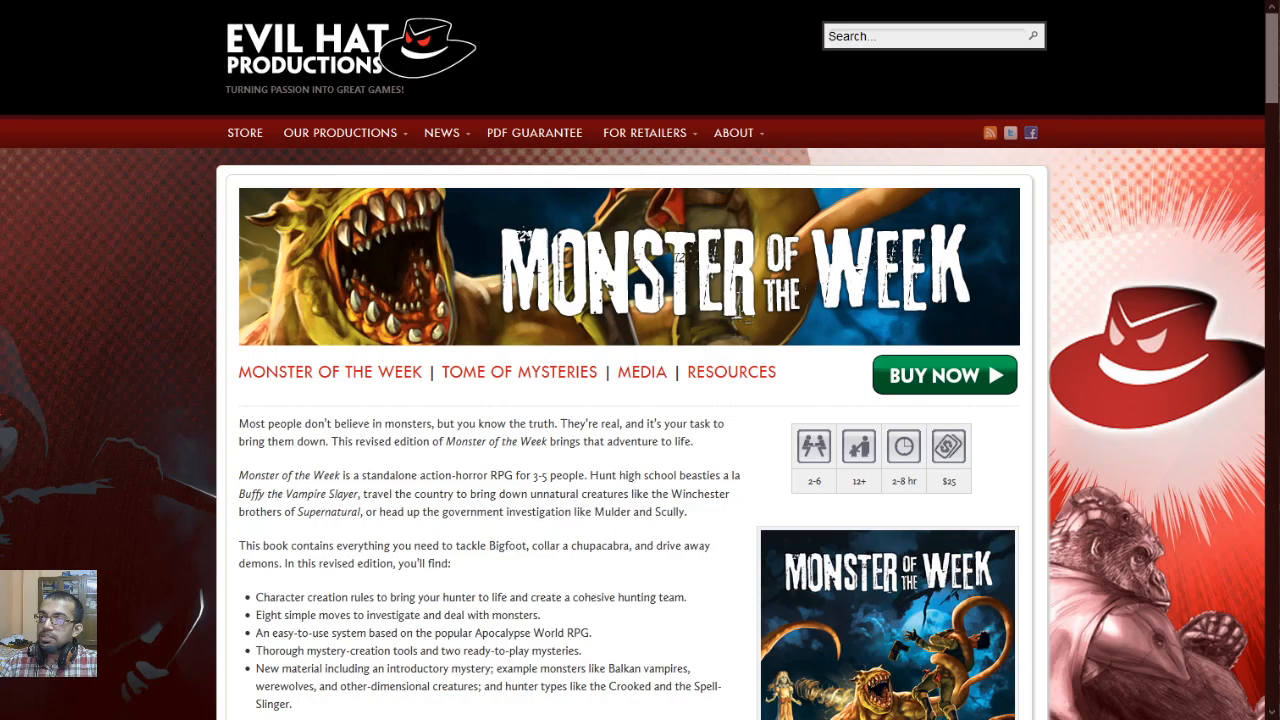
Read the Monster of the Week product page on the Evil Hat Productions site, including its description and game information.
scroll(462, 477, down, 2)
scroll(273, 492, down, 2)
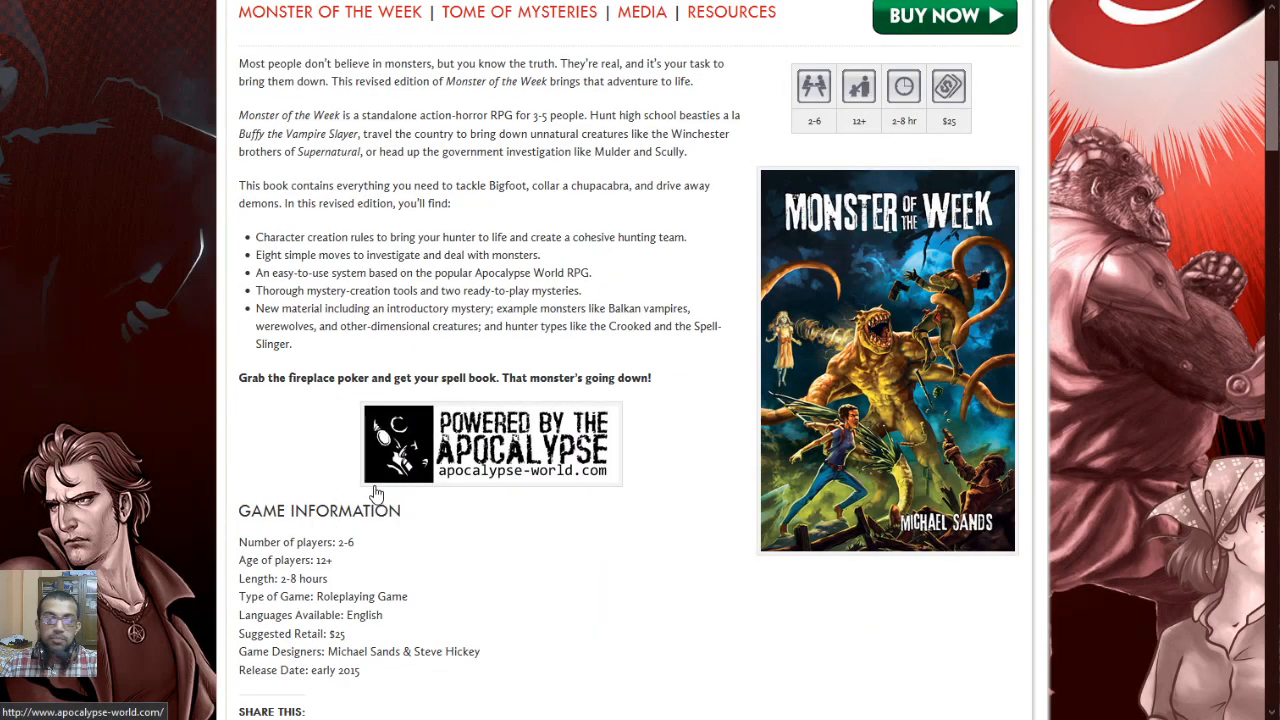
scroll(376, 493, up, 4)
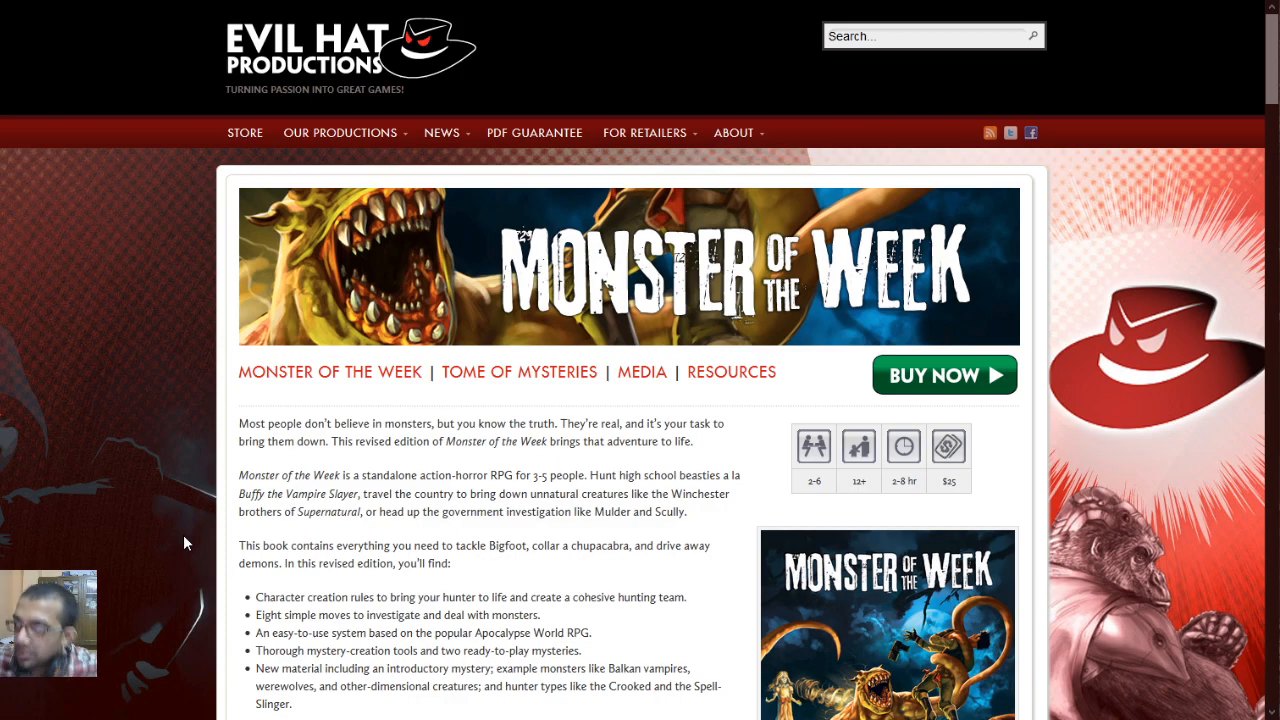
scroll(832, 557, down, 3)
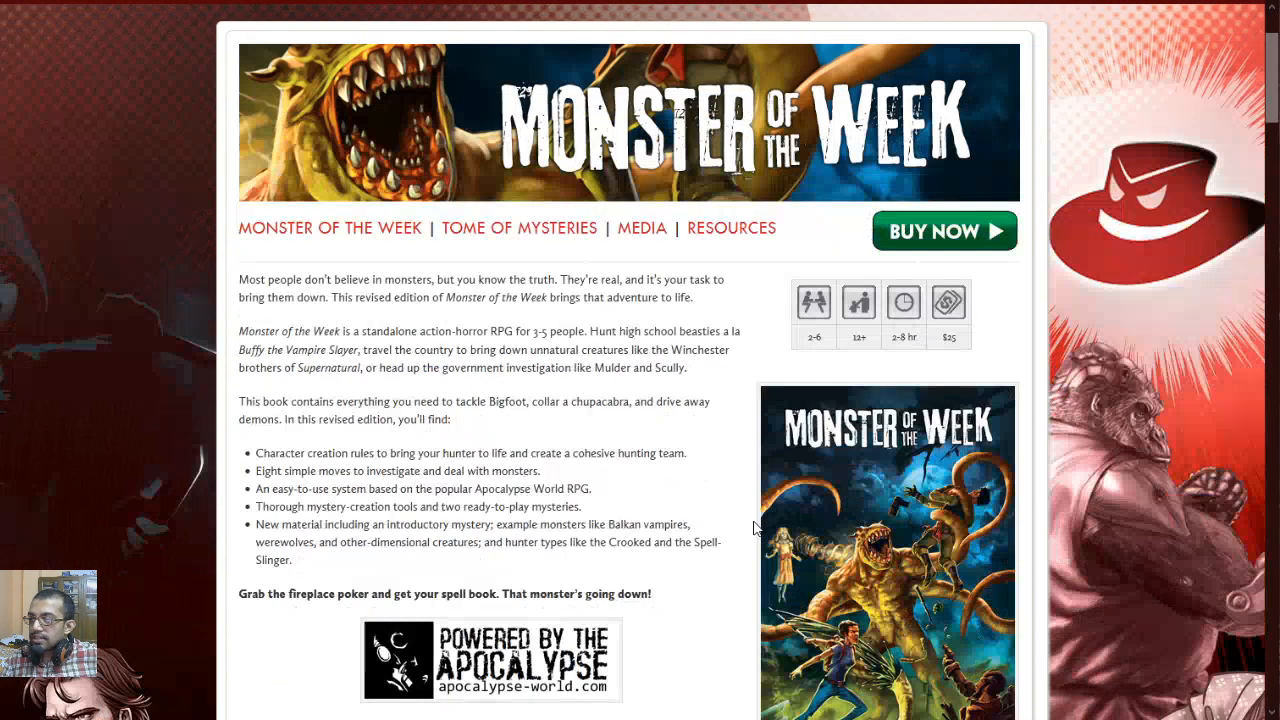
scroll(619, 372, down, 3)
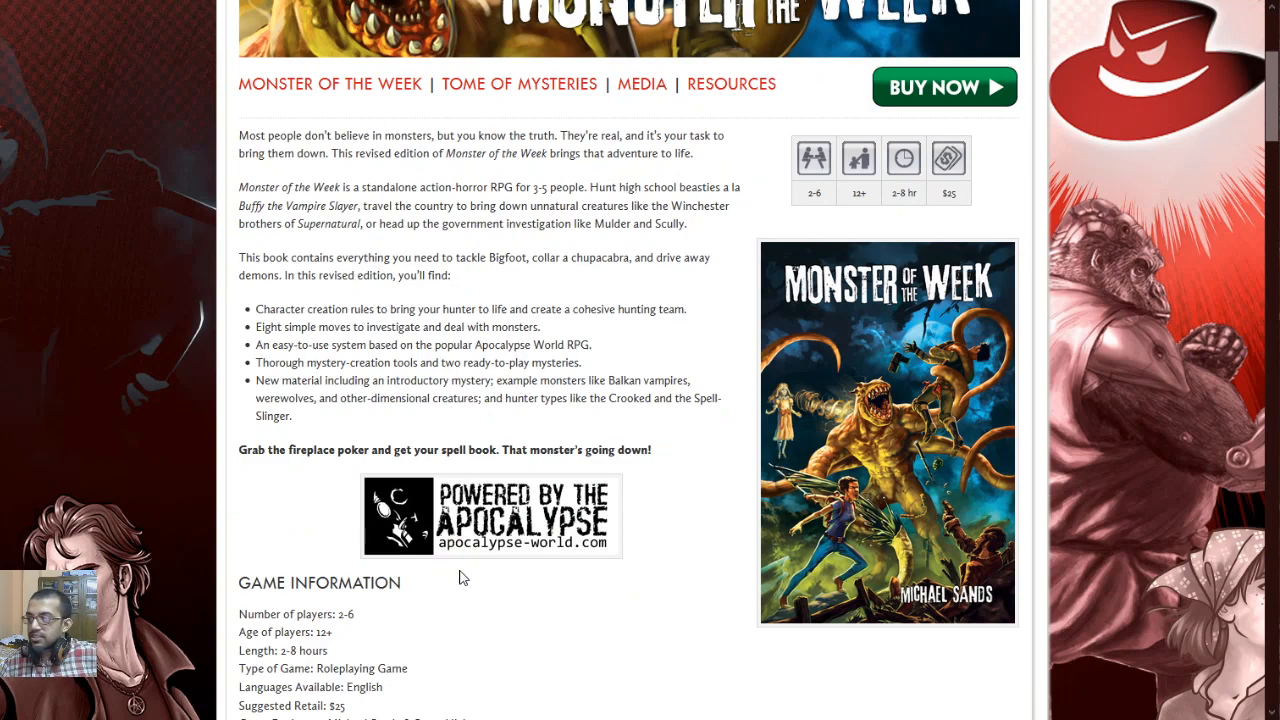
scroll(428, 477, up, 6)
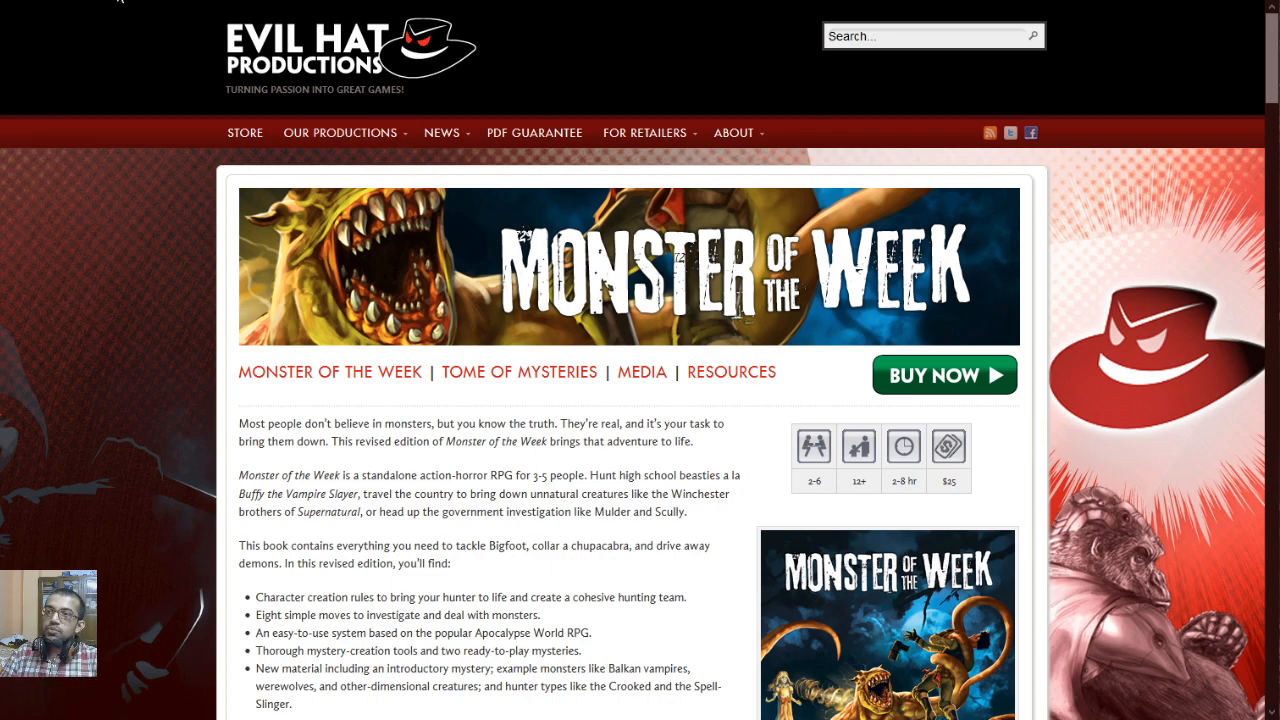
Switch back to Roll20 and start a new game named "My First MotW Game".
click(165, 1)
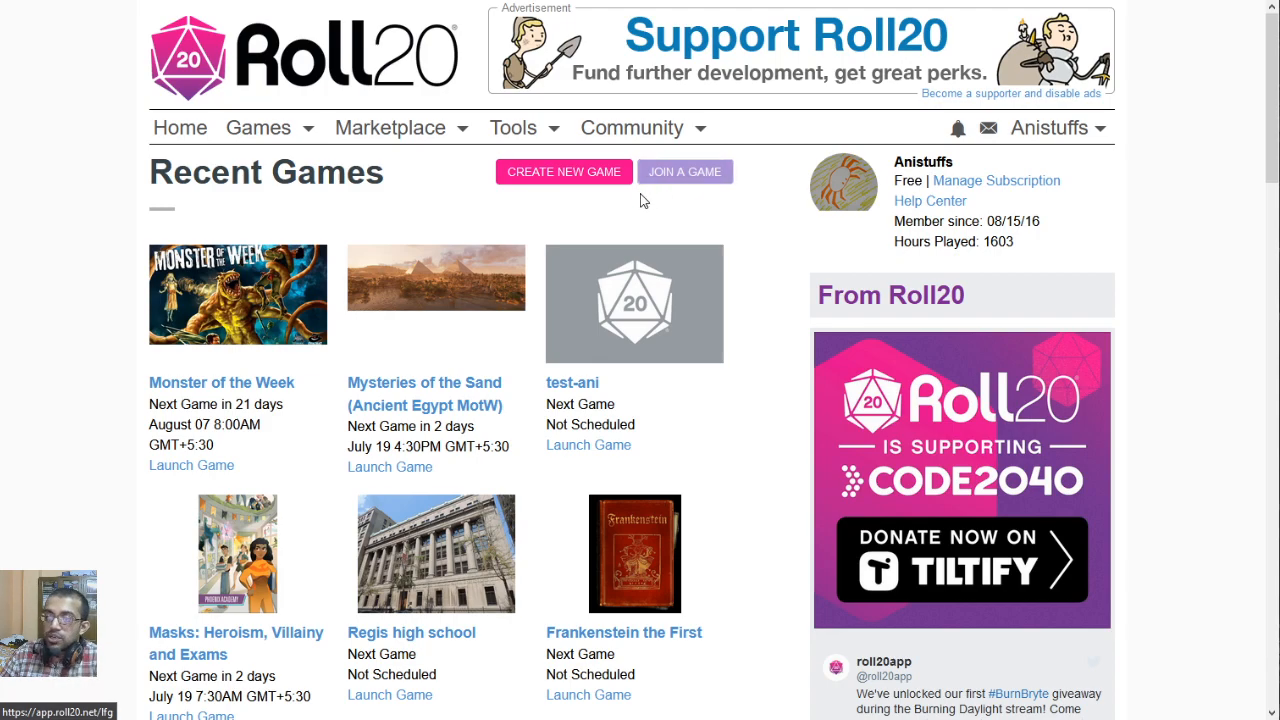
click(545, 173)
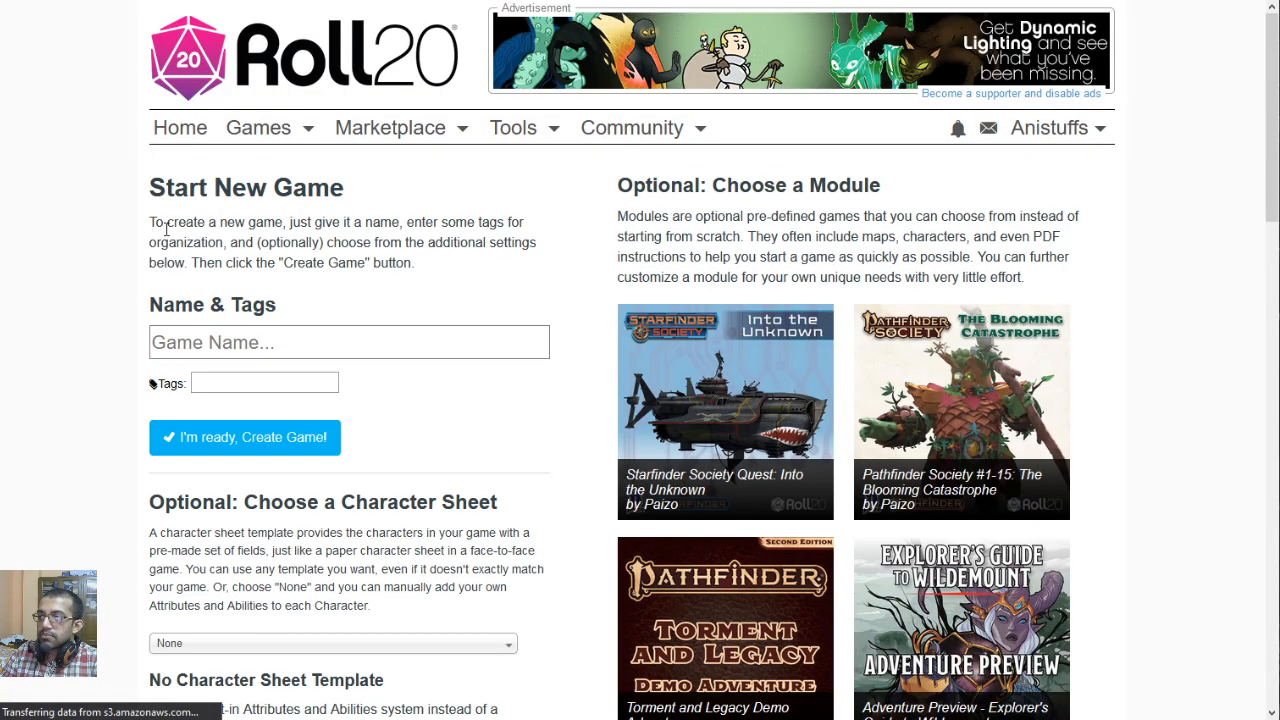
click(270, 344)
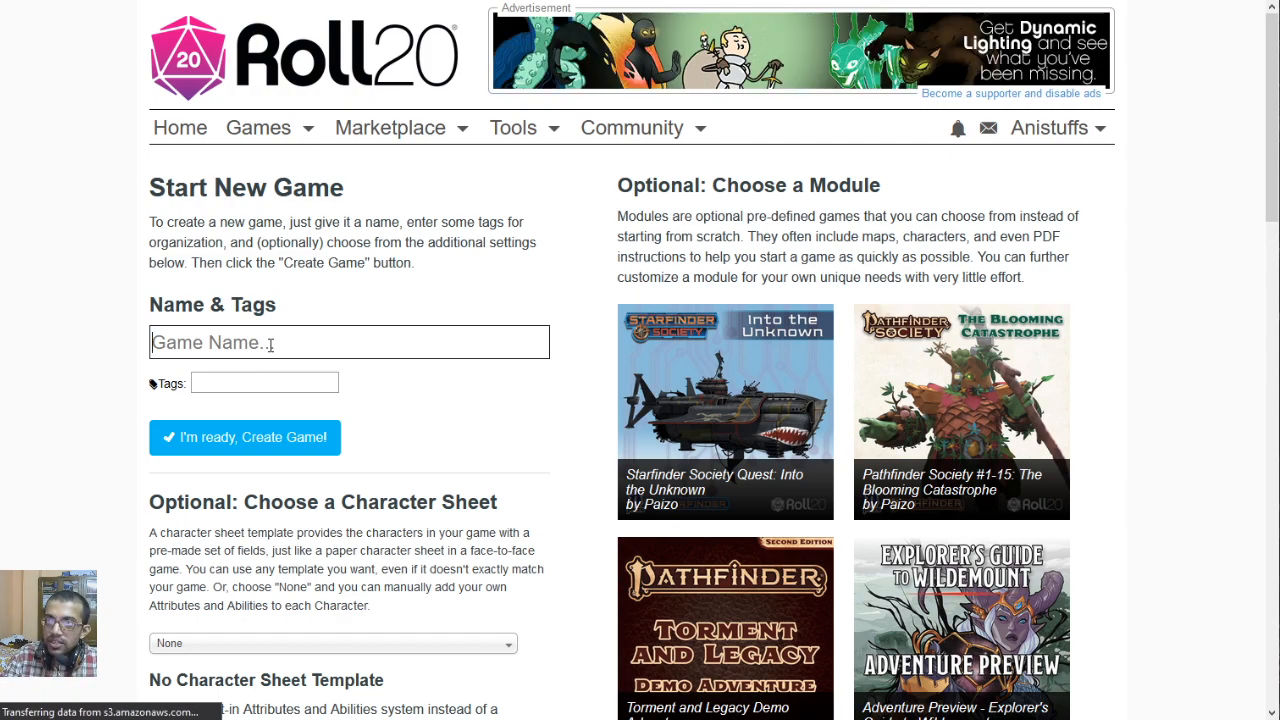
text(My First MotW)
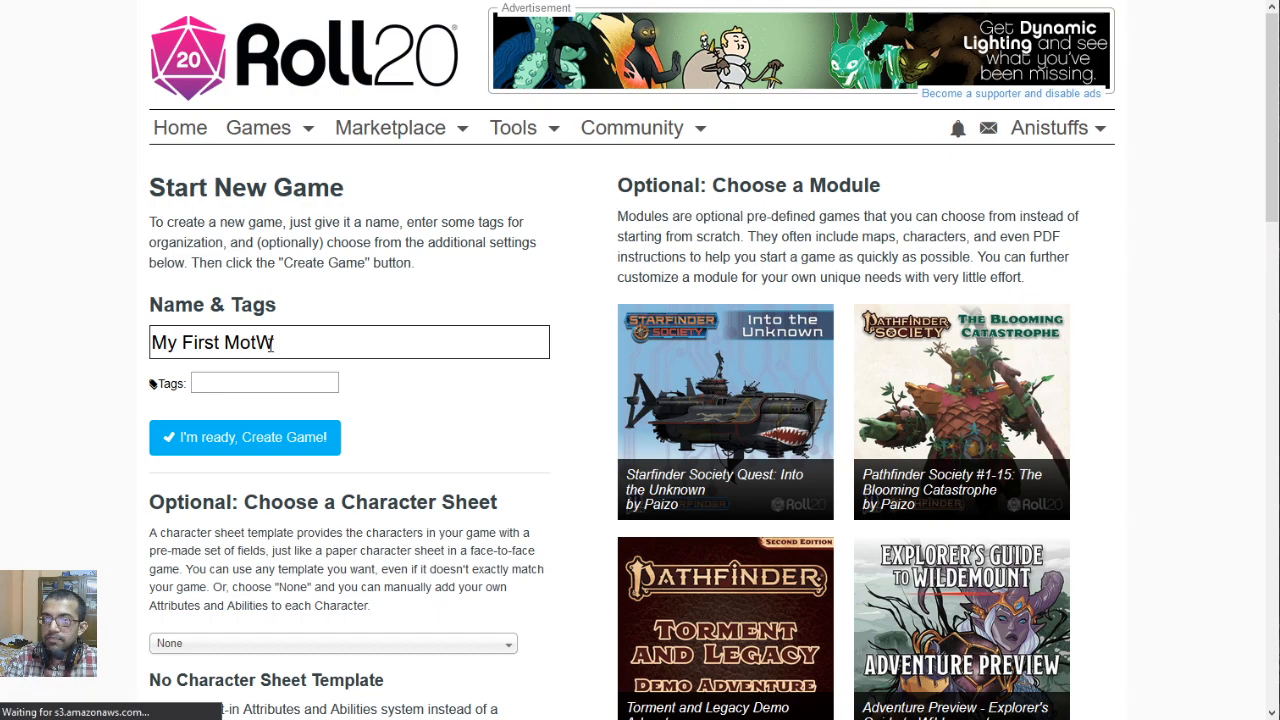
text( Game)
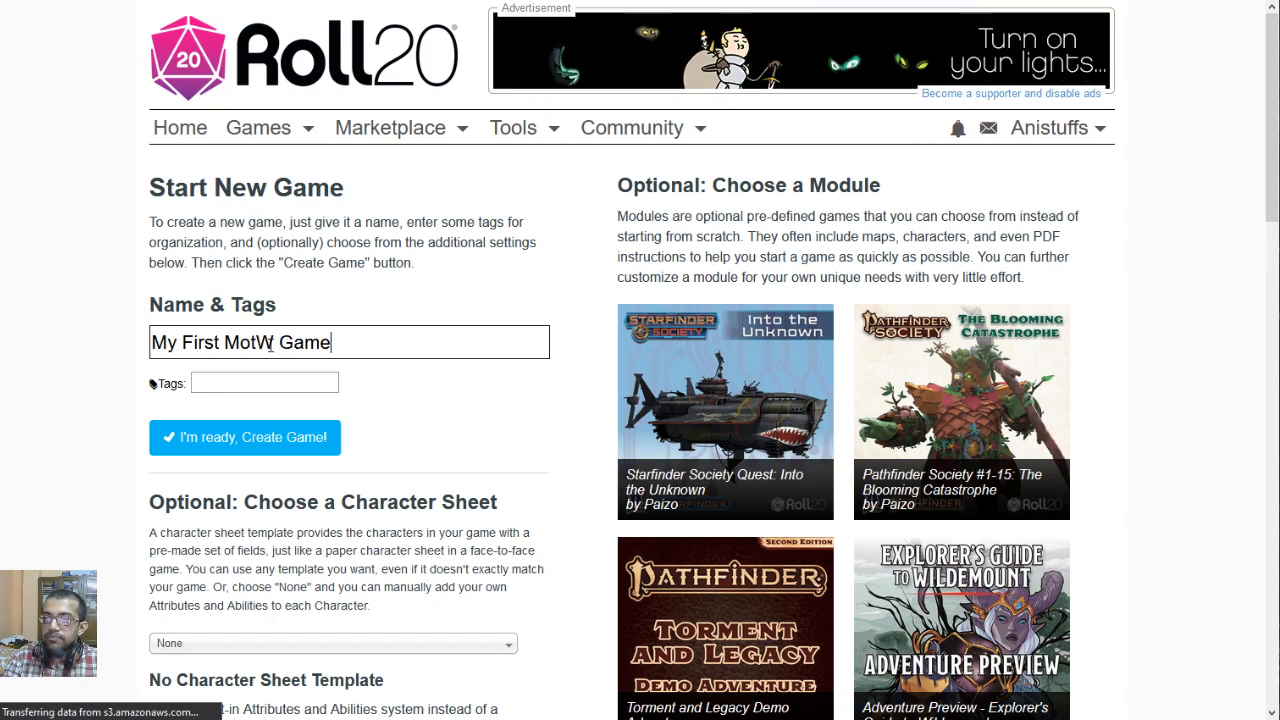
Add the tags monster, of, the, week, supernatural, sci-fi, scooby and doo to the new game.
click(219, 381)
text(monster of th)
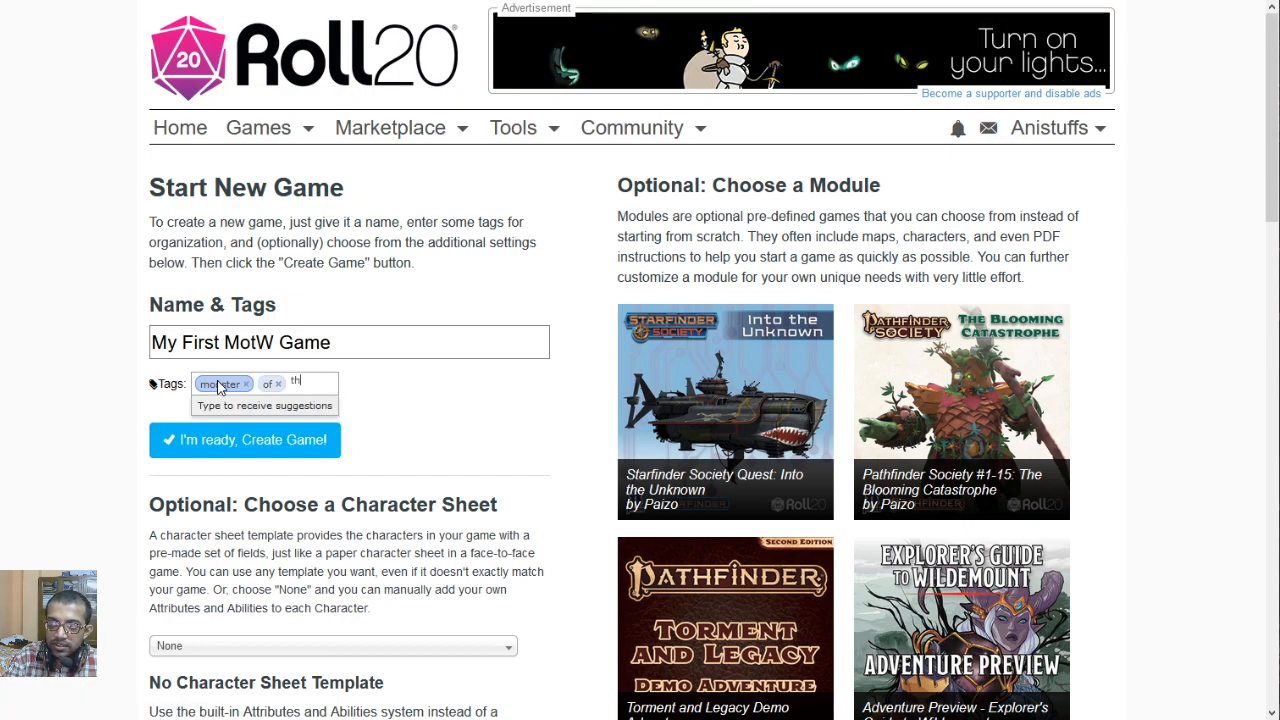
text(e week )
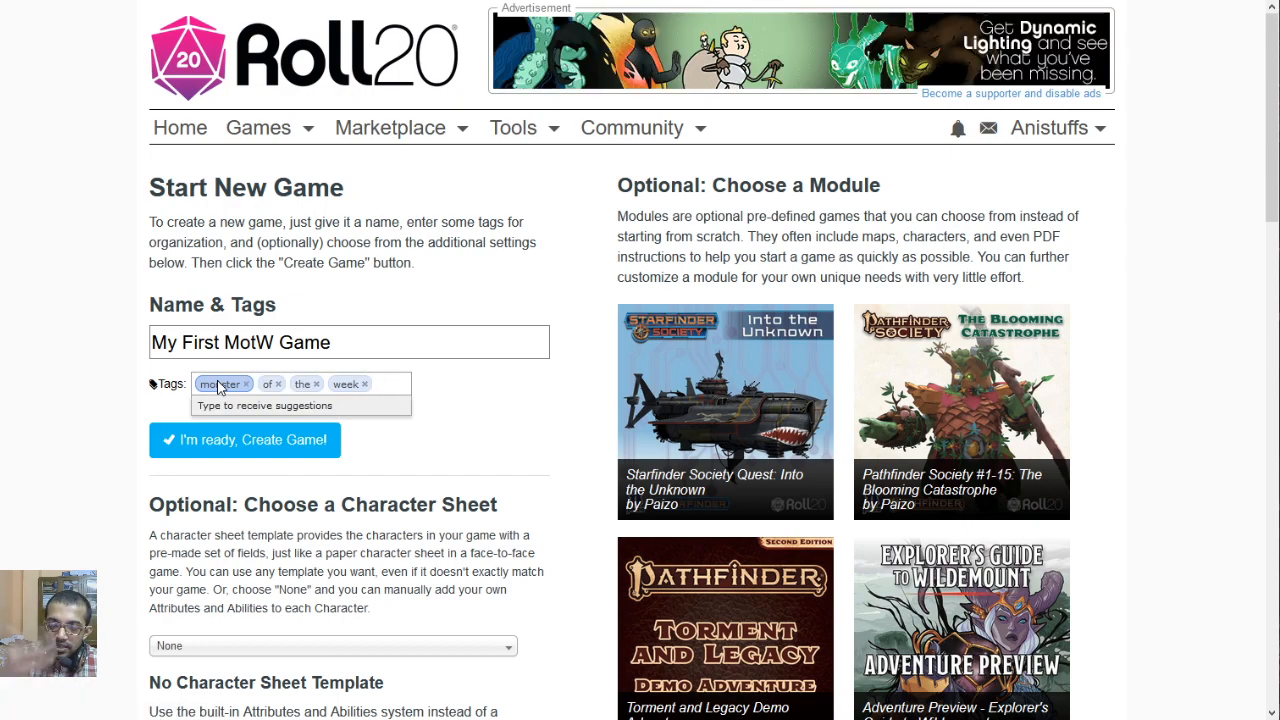
text(supernatural)
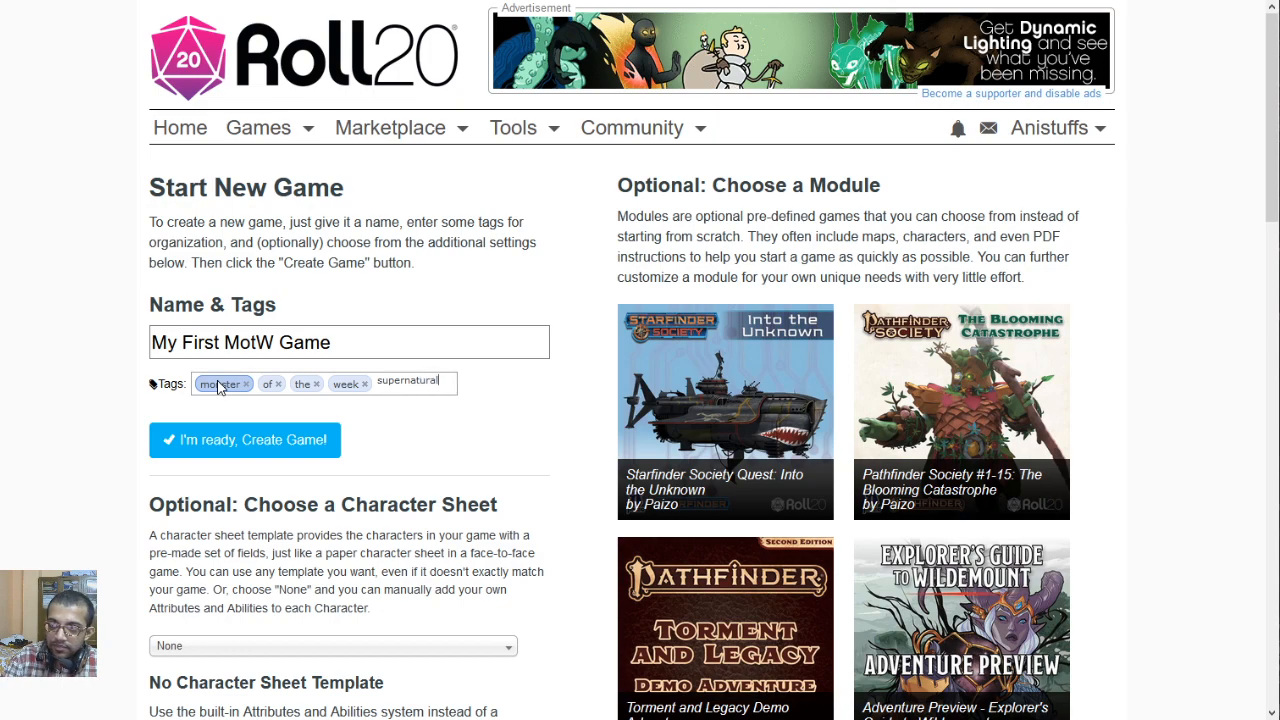
text( sci-f)
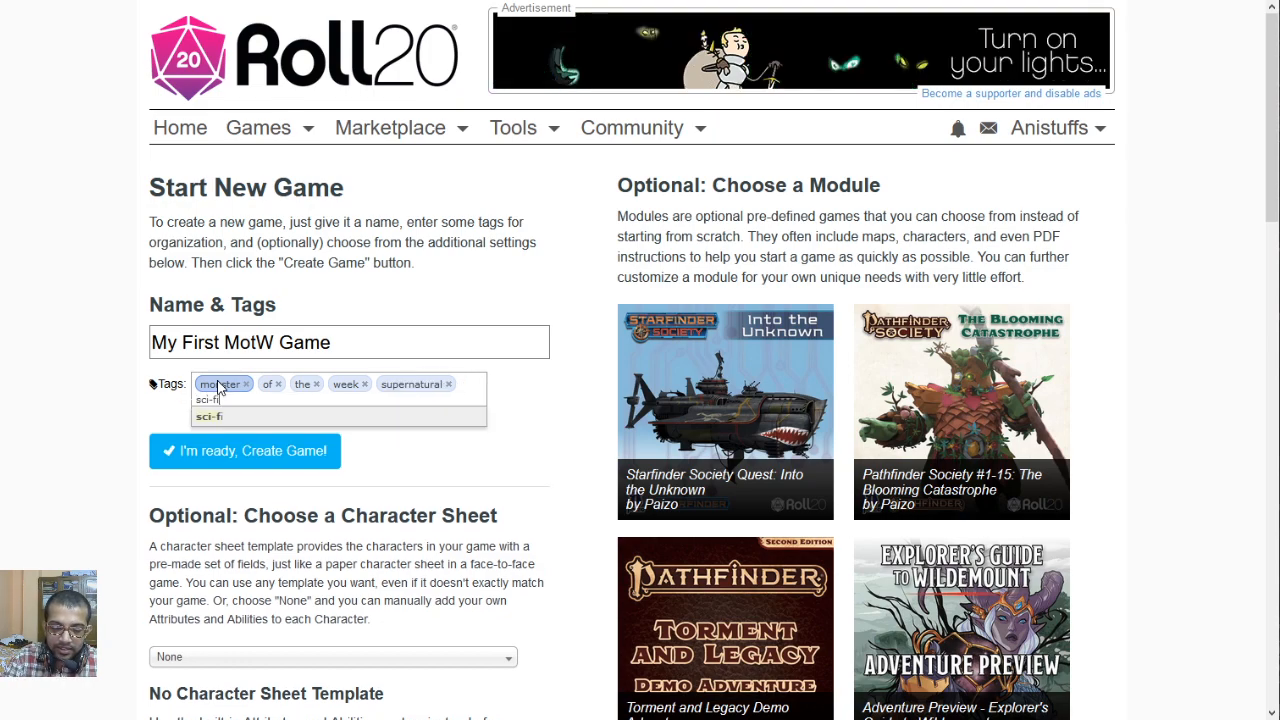
text(i )
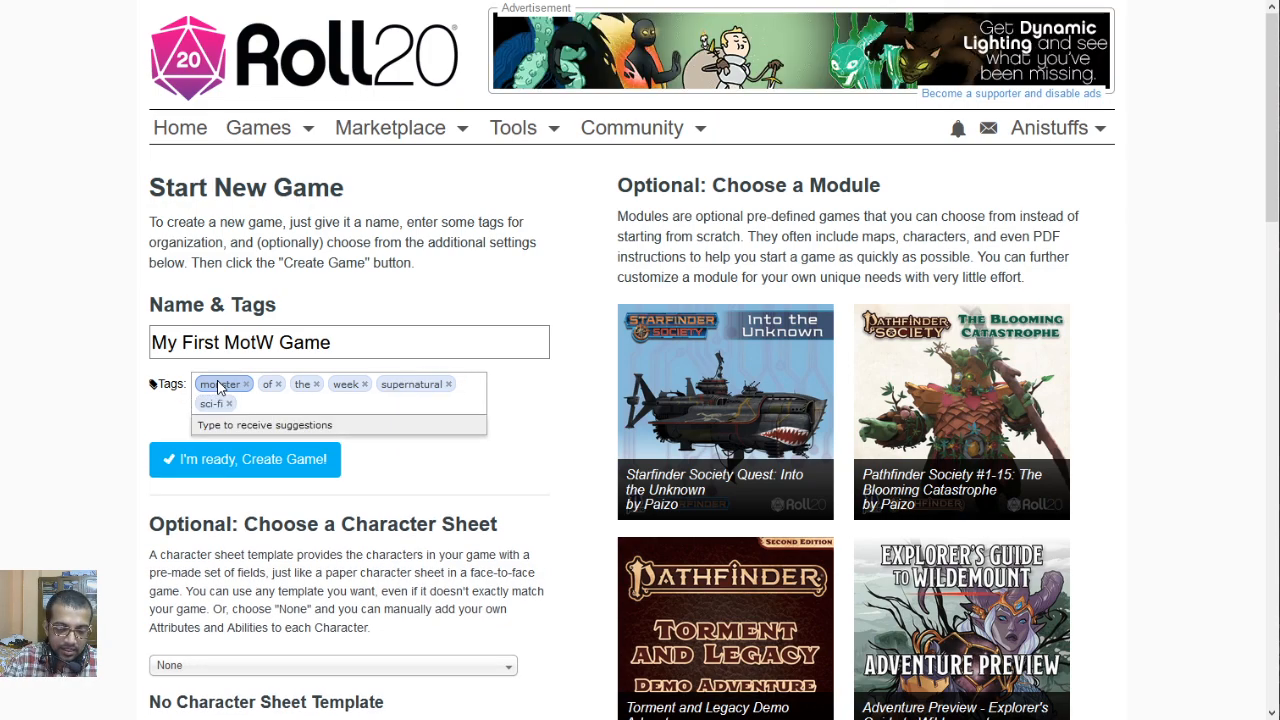
text(scooby doo)
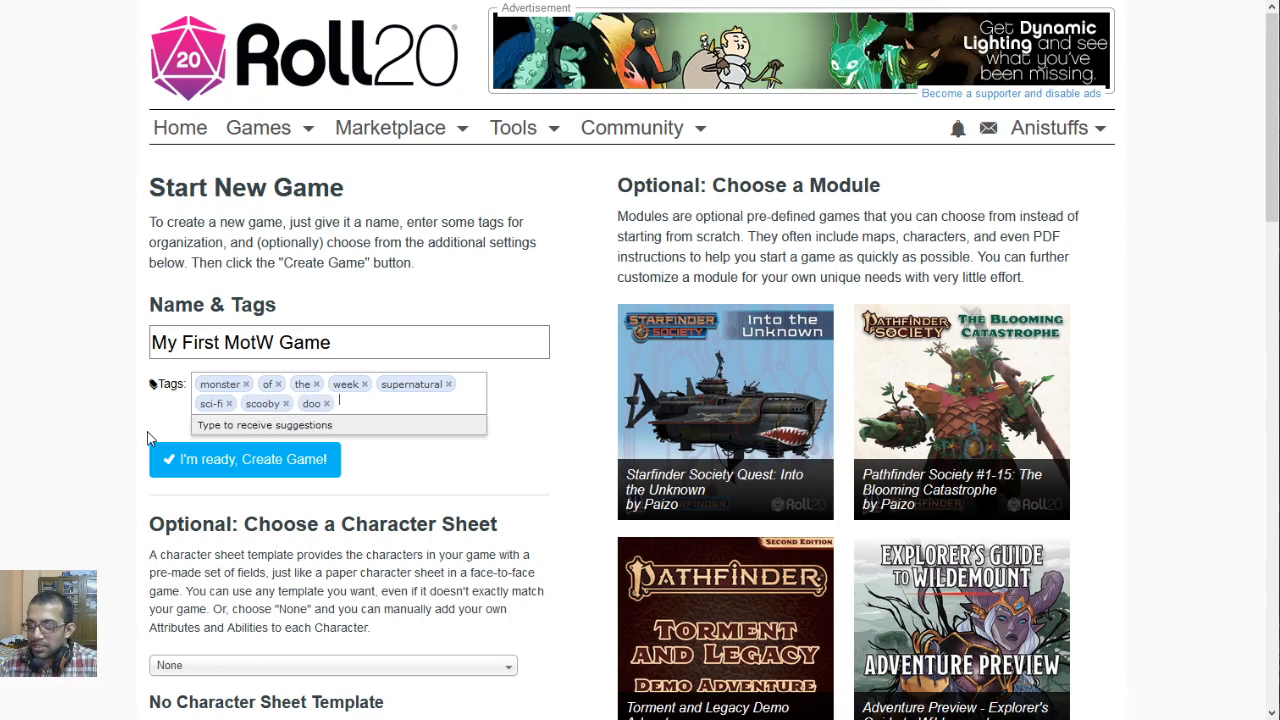
click(97, 472)
scroll(97, 472, down, 1)
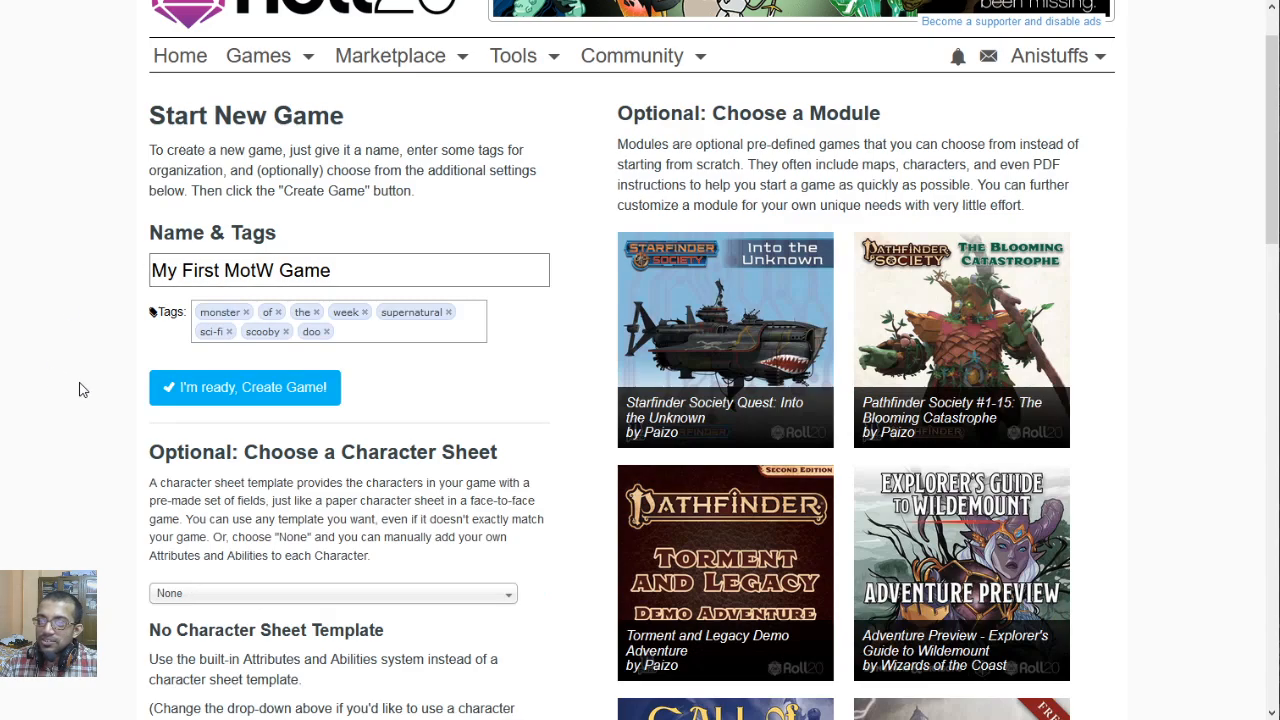
scroll(139, 418, down, 4)
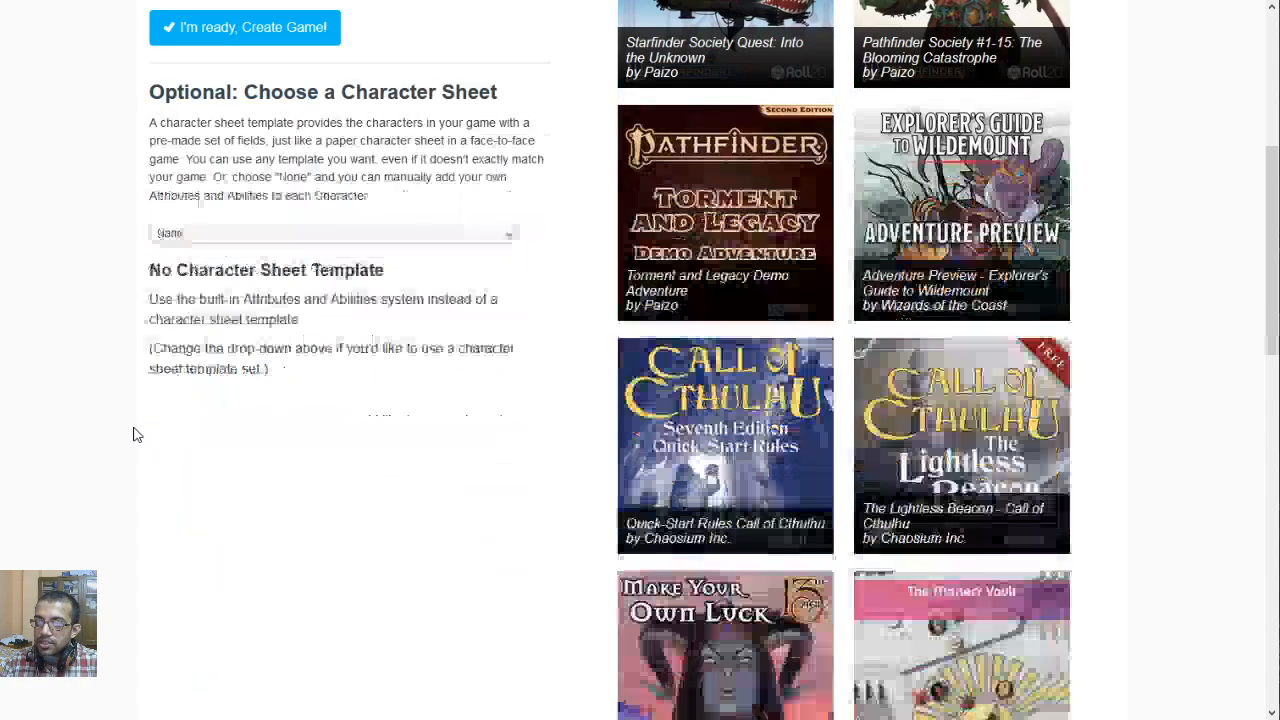
click(262, 240)
text(evil)
key(BackSpace)
key(BackSpace)
key(BackSpace)
key(BackSpace)
text(mo)
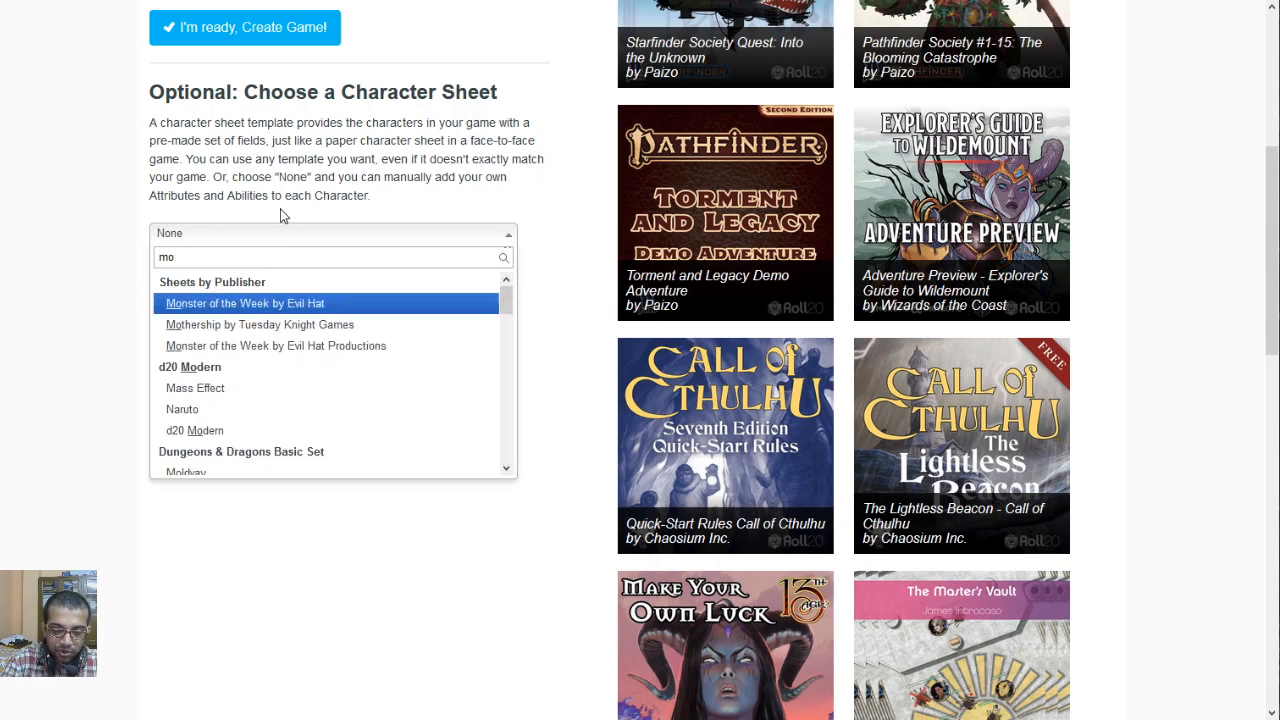
text(nster  of the w)
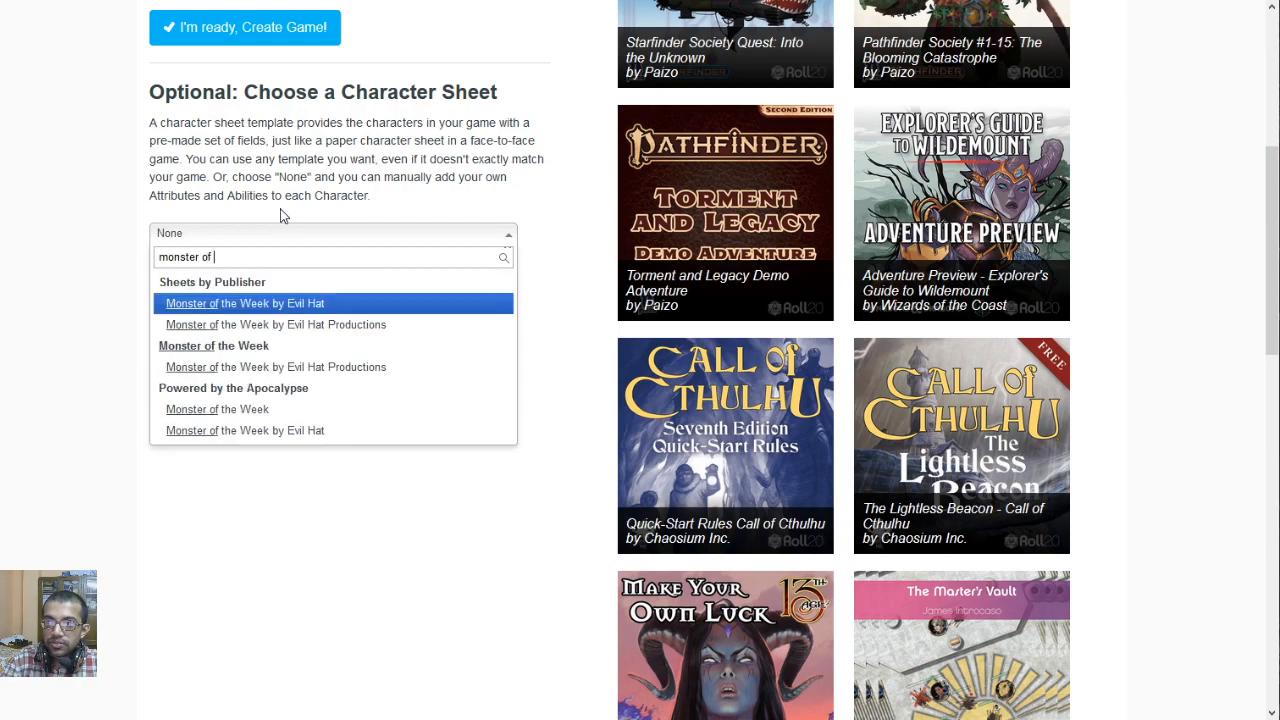
text(eek)
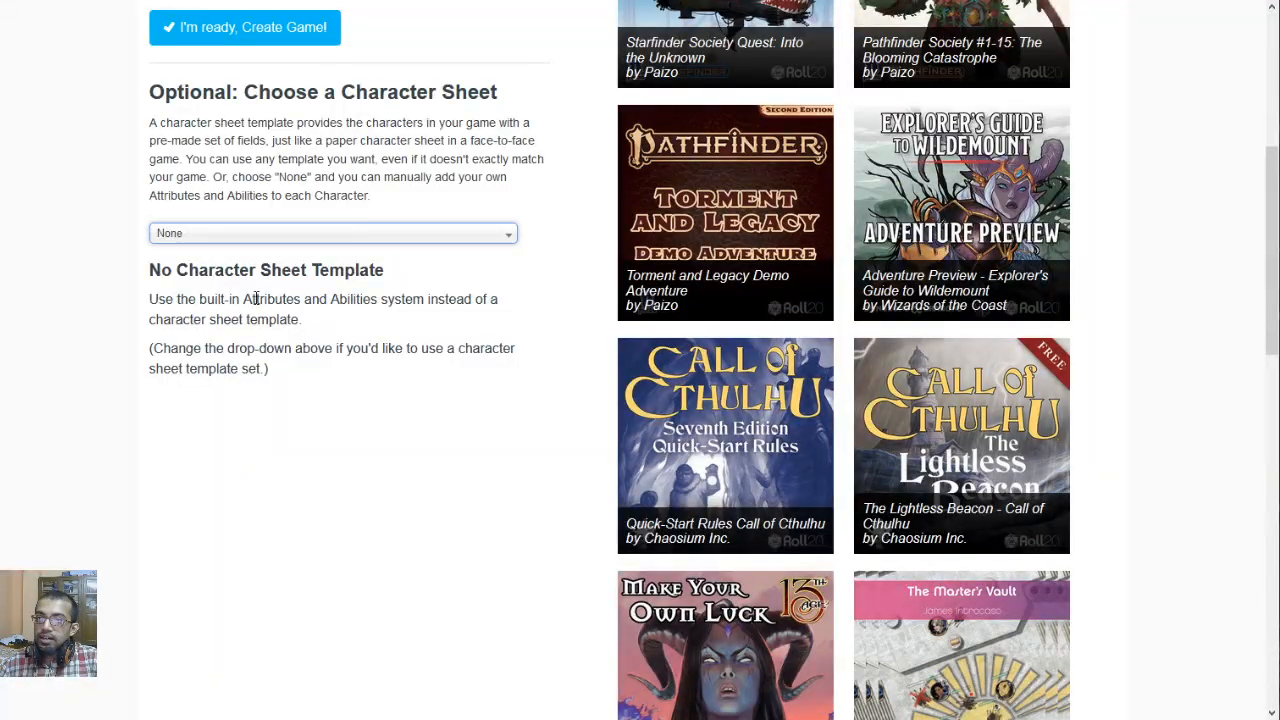
Choose "Monster of the Week by Evil Hat" as the new game's character sheet template.
click(290, 242)
text(monster)
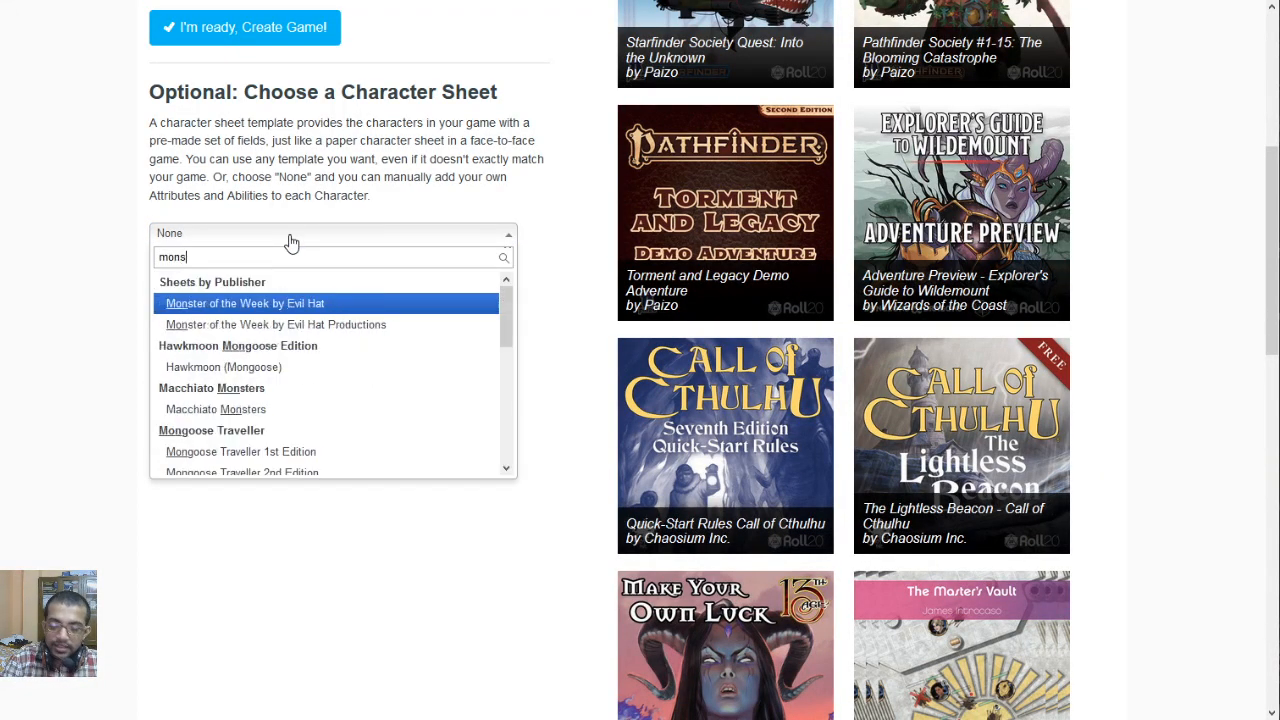
click(274, 308)
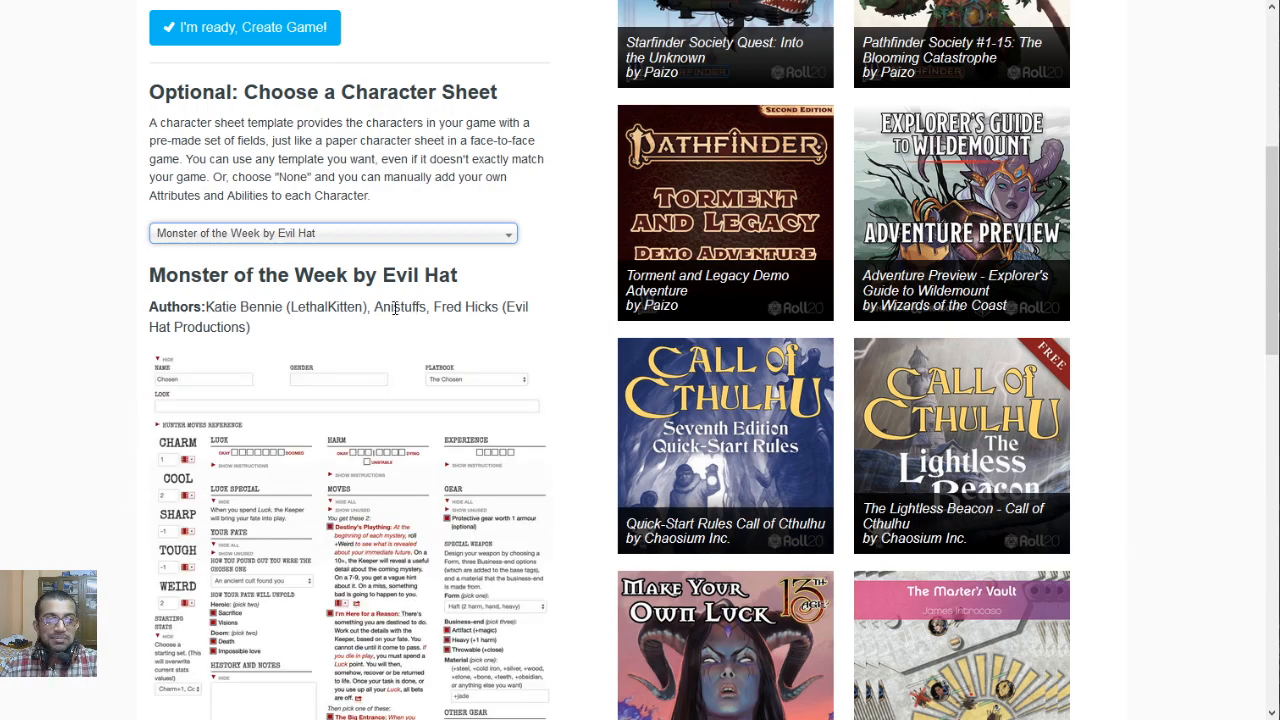
Check the chosen sheet's preview and create the game with the entered name, tags and sheet.
scroll(118, 455, down, 2)
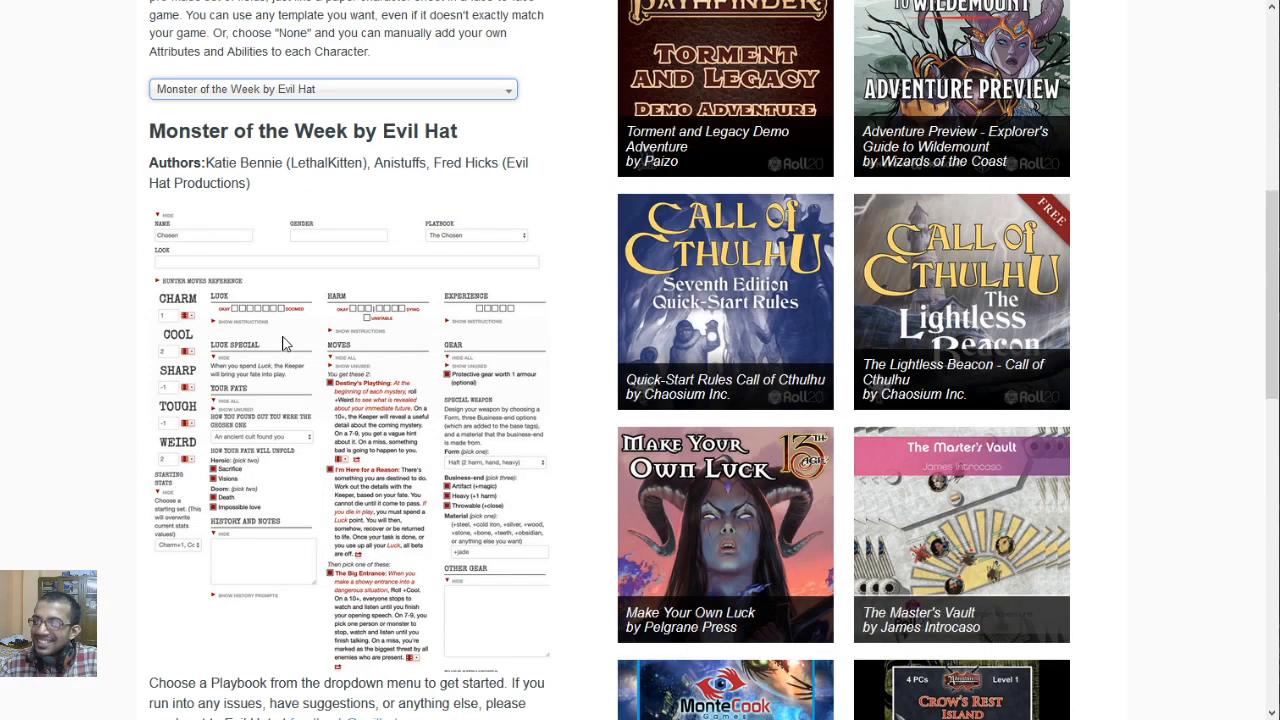
scroll(366, 266, down, 2)
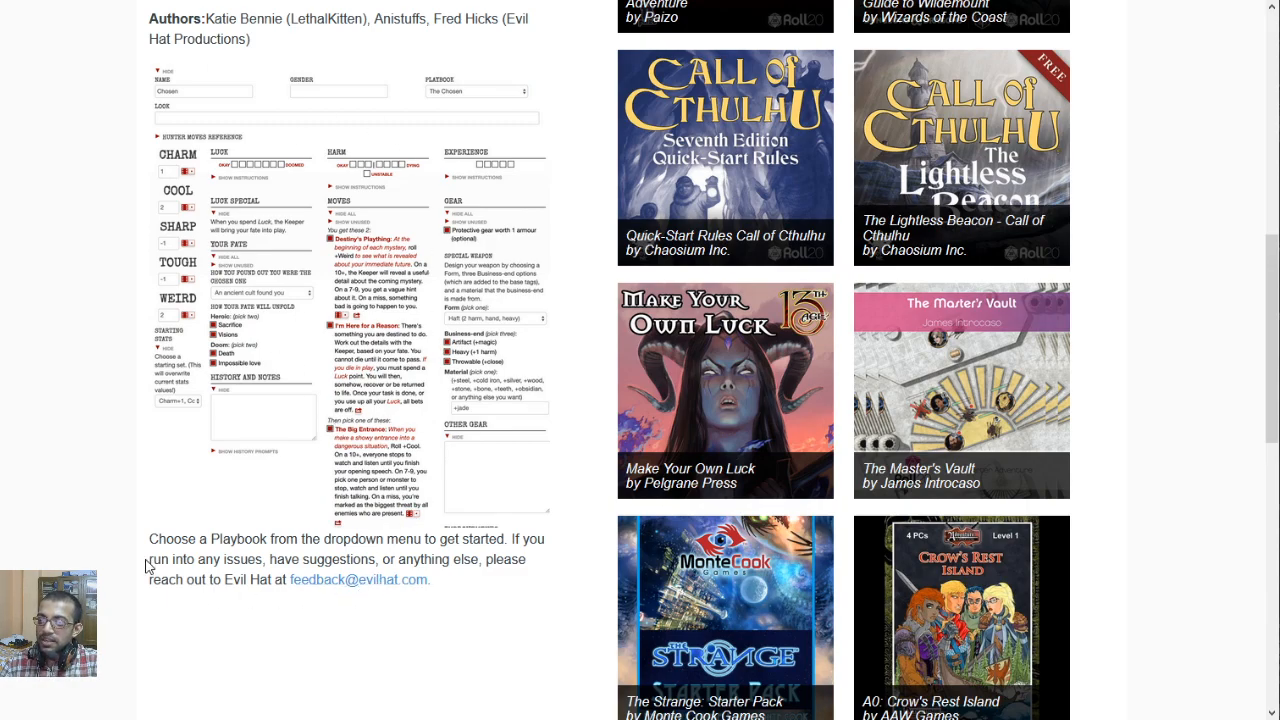
scroll(117, 543, up, 9)
scroll(386, 414, down, 14)
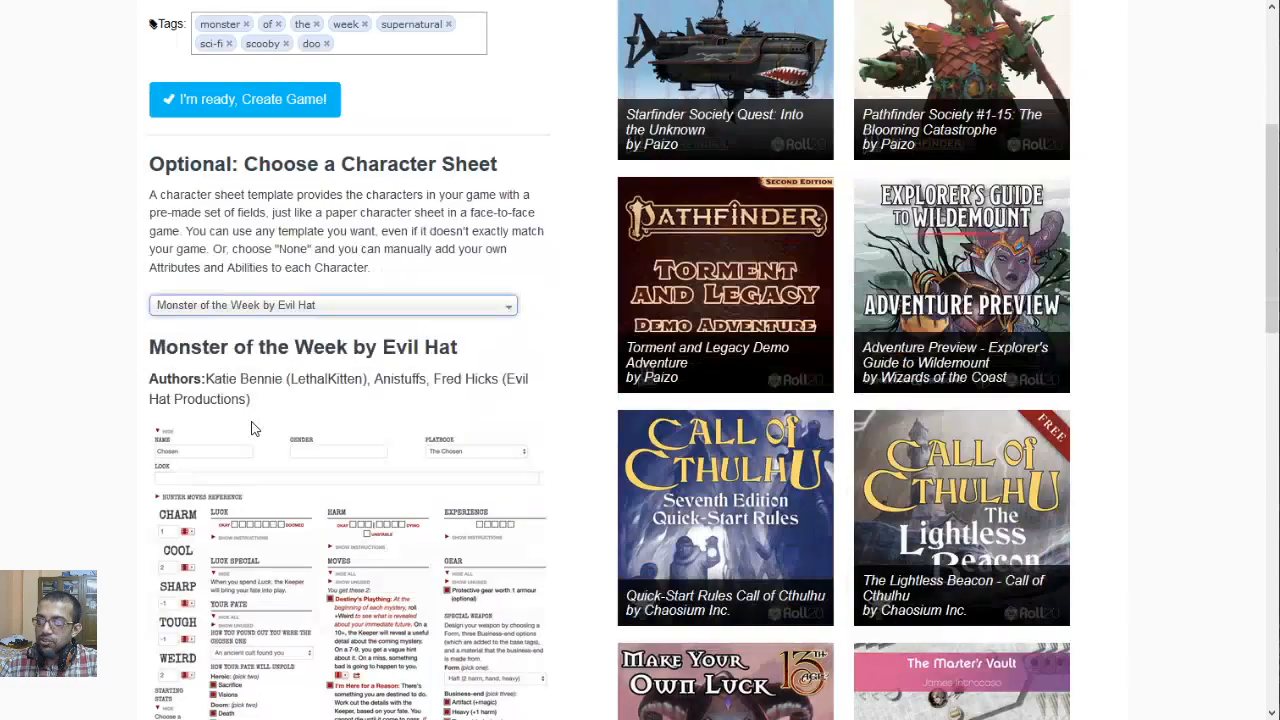
scroll(350, 441, up, 14)
scroll(350, 441, up, 1)
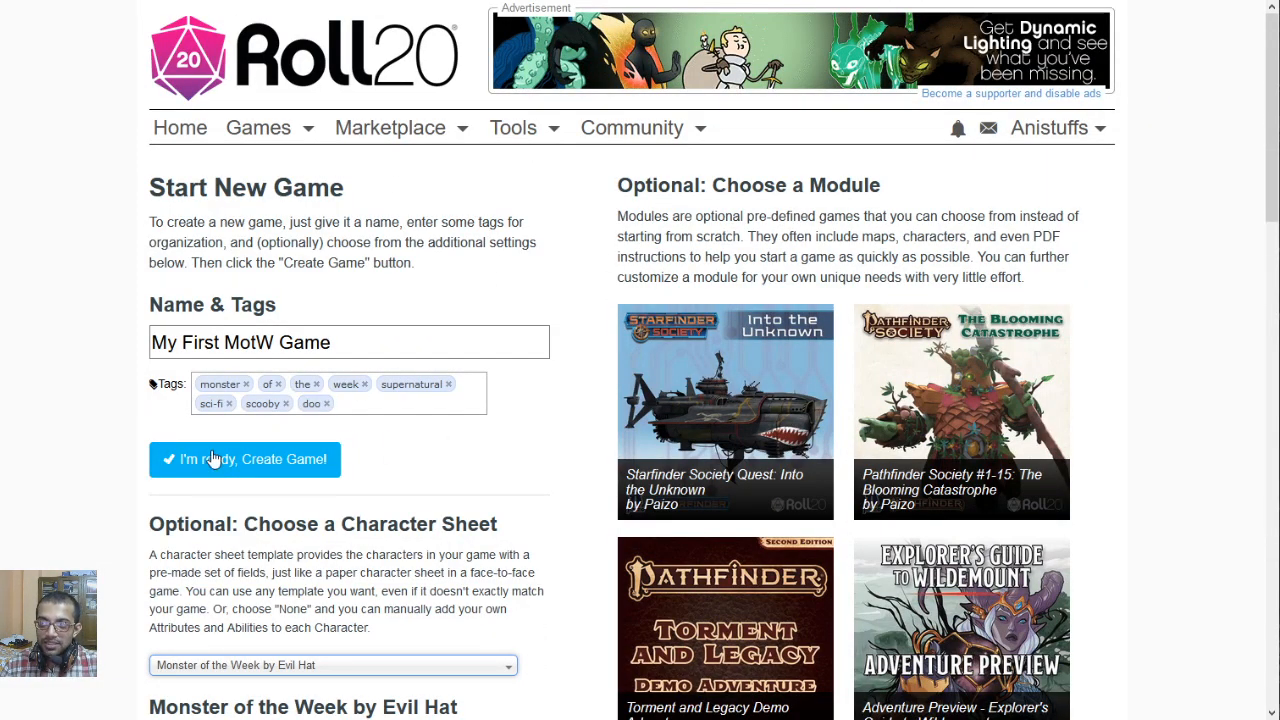
click(262, 462)
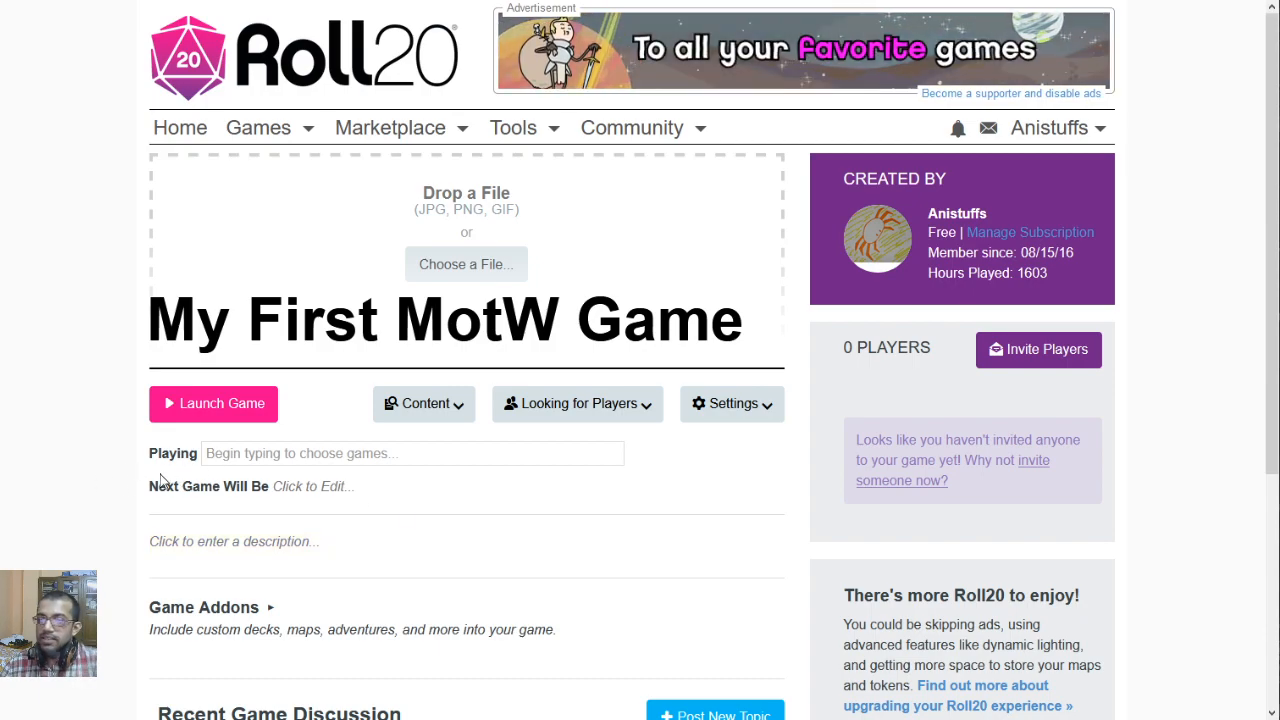
Upload an image file from the computer as the banner picture on the game's page.
scroll(80, 483, down, 1)
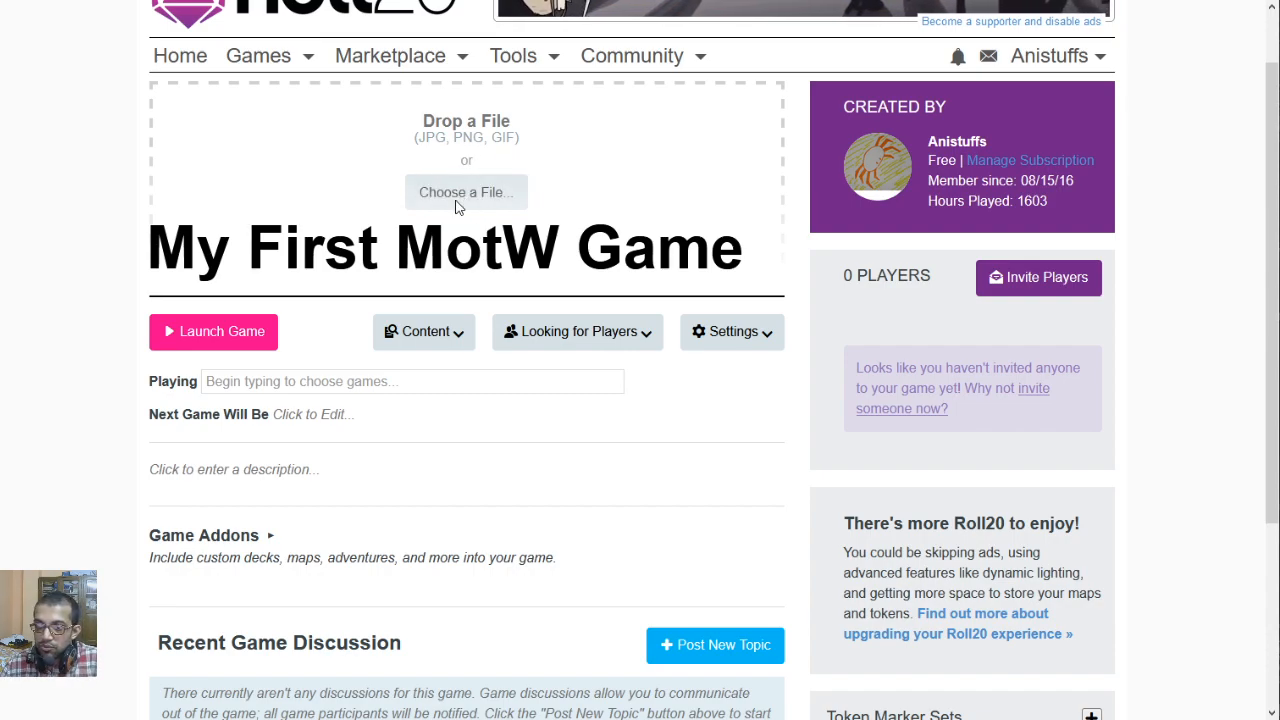
mouse_move(122, 719)
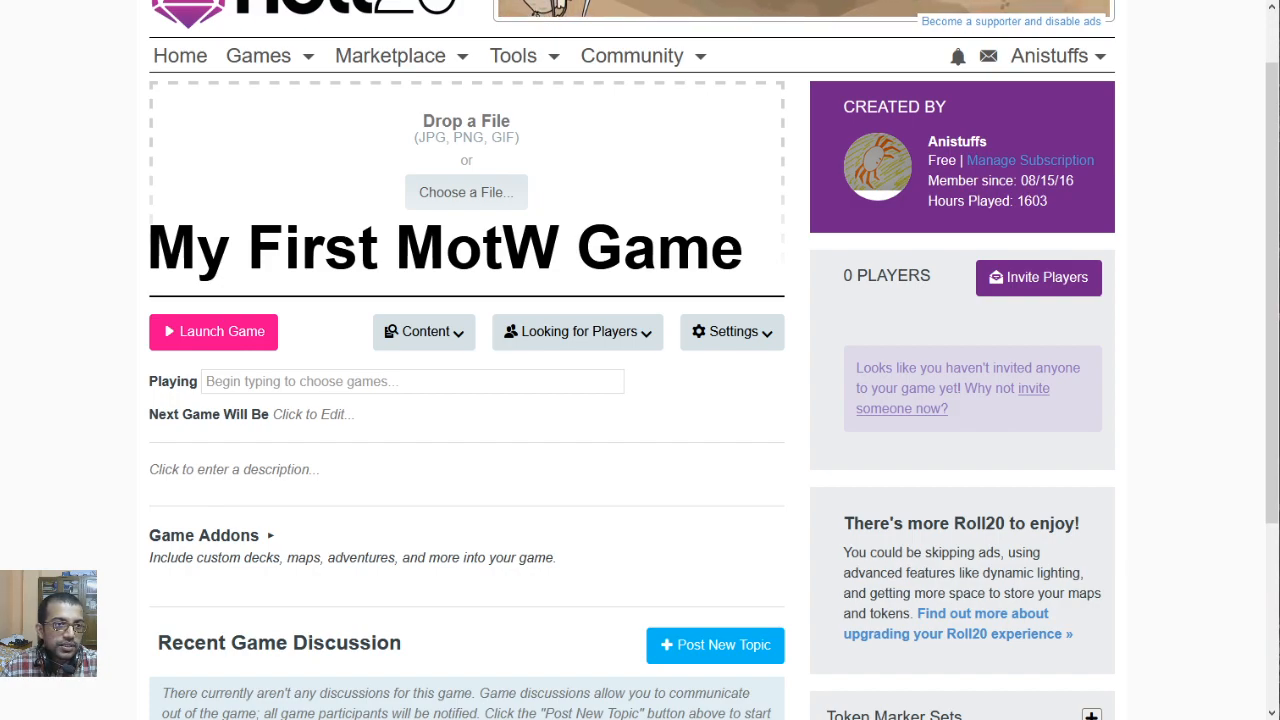
drag(130, 30, 365, 147)
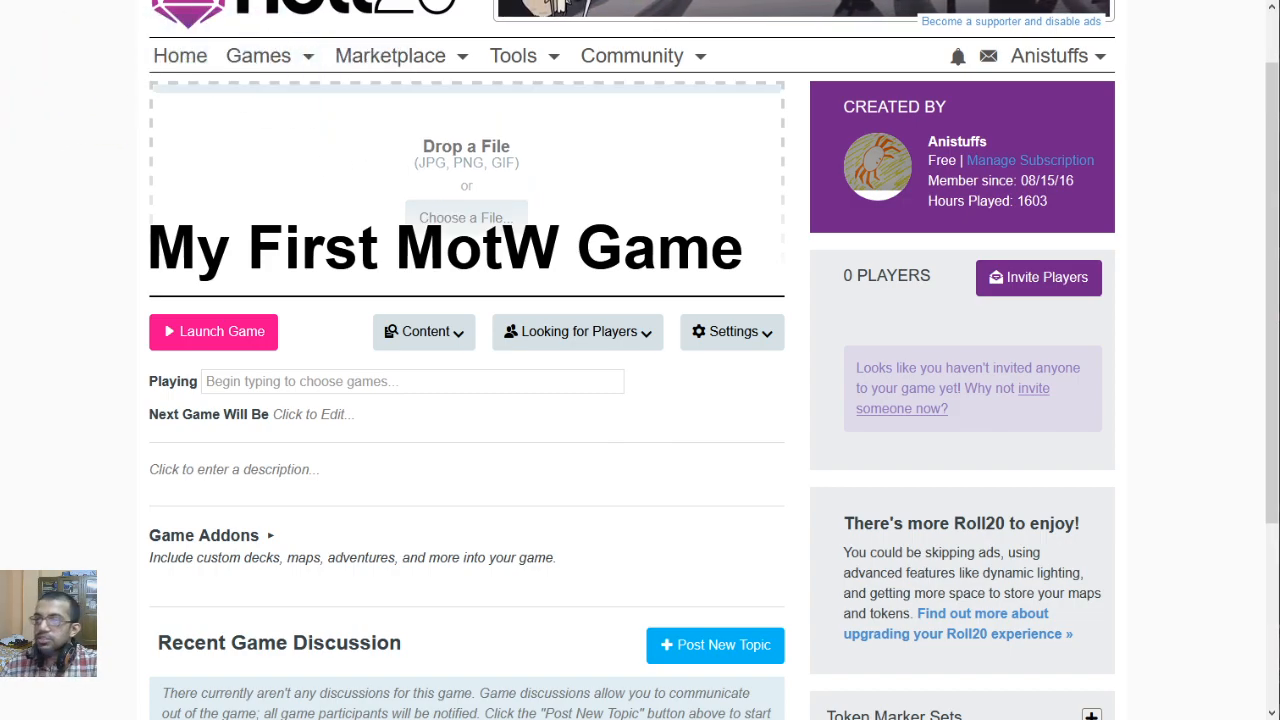
Set the system being played to "Apocalypse World System ( The Sprawl, Monster Hearts... )" on the game's page.
click(325, 381)
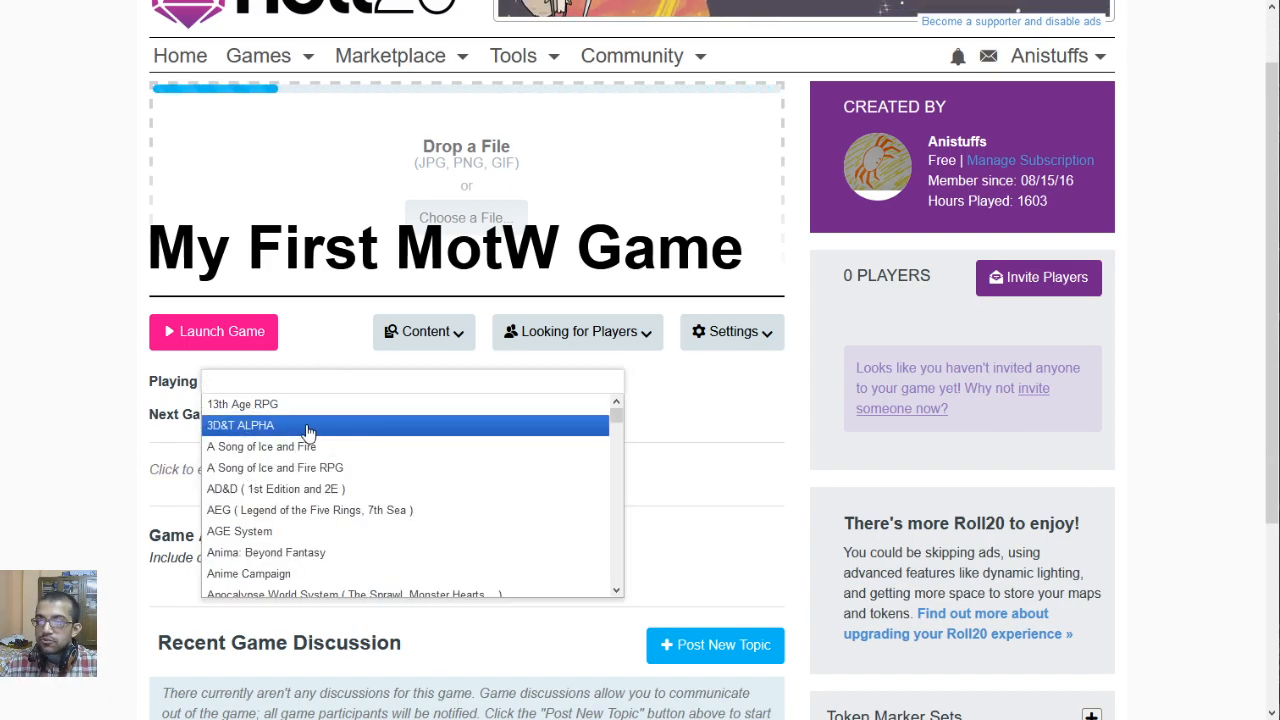
text(monster)
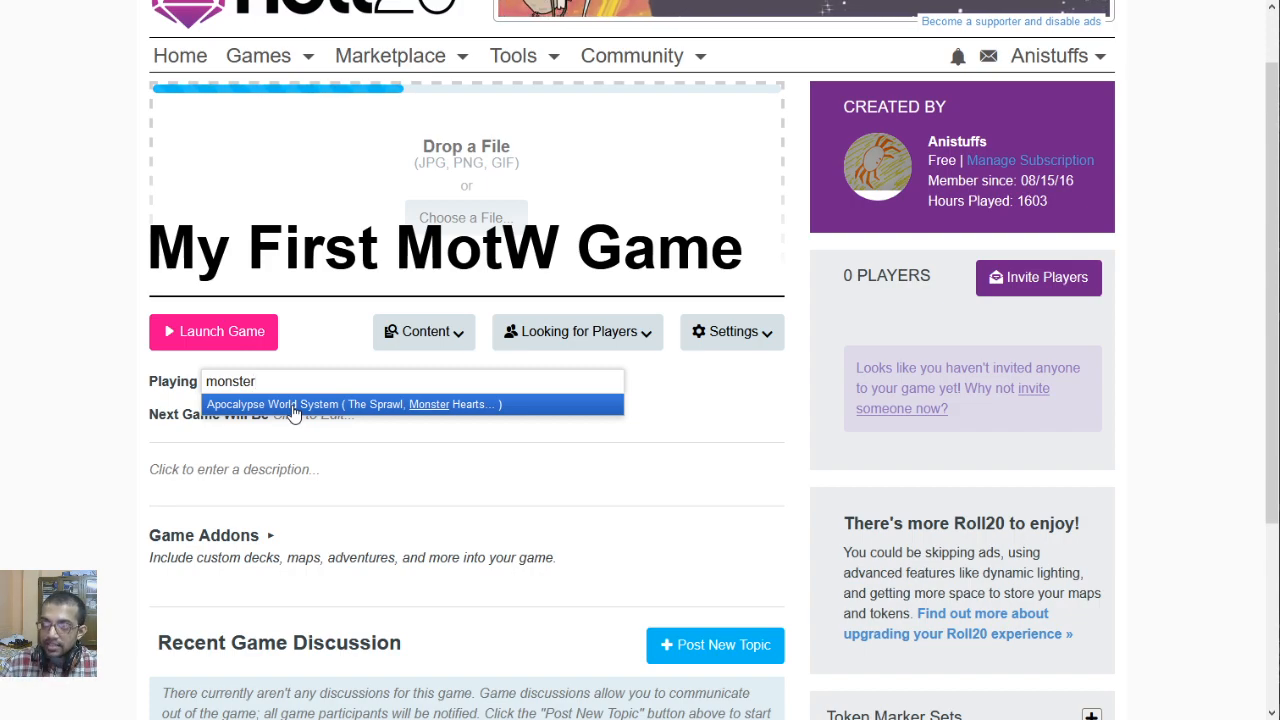
click(294, 406)
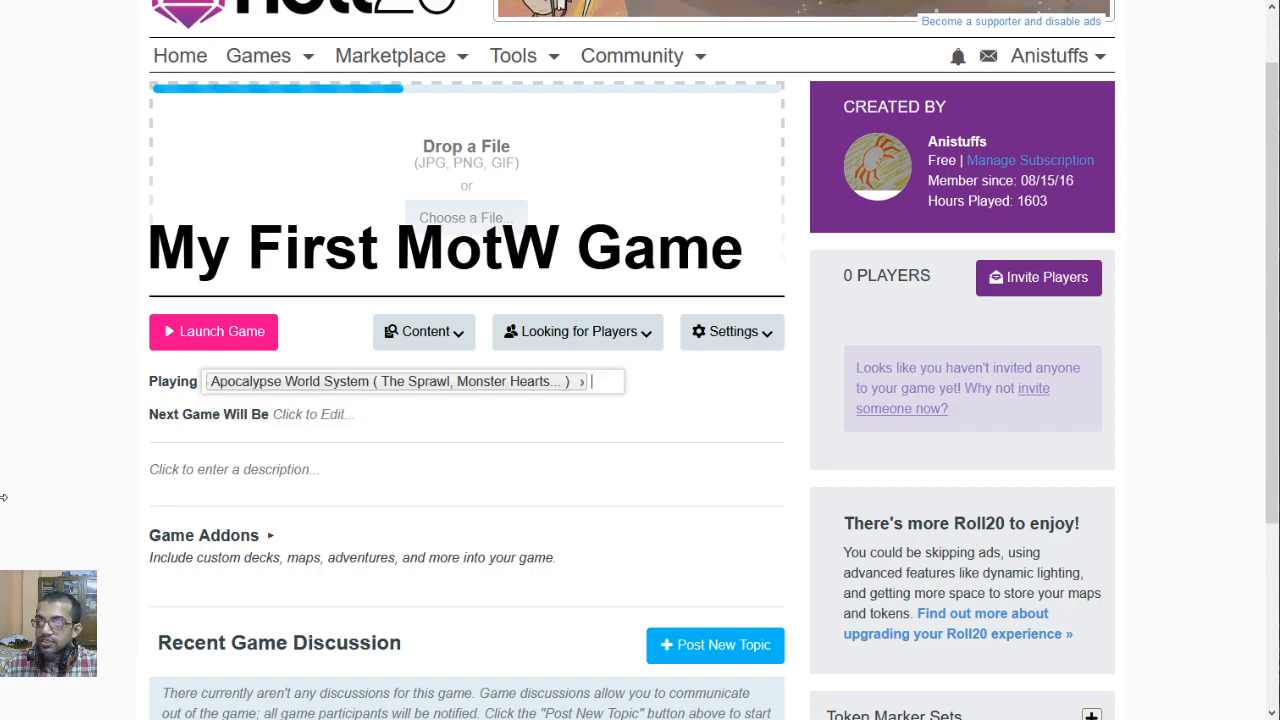
Open the next game's date and time for editing and look over the rest of the game's page.
click(312, 416)
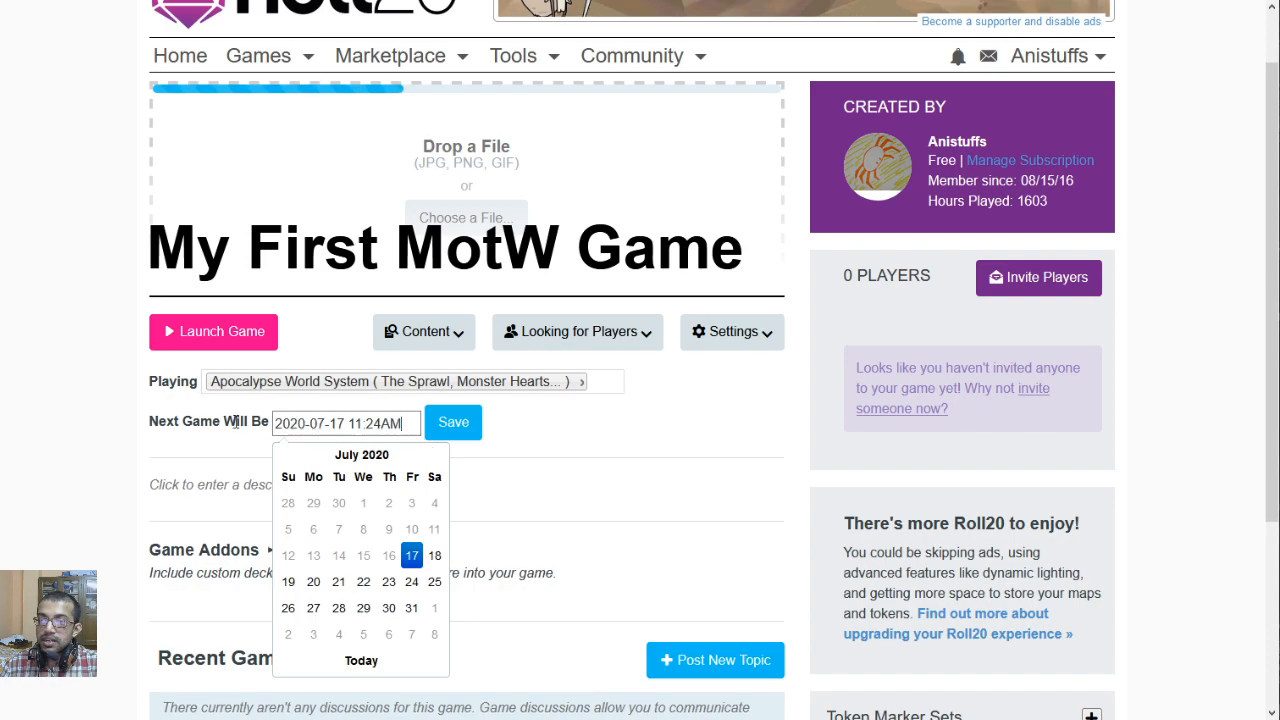
click(591, 455)
scroll(238, 570, down, 2)
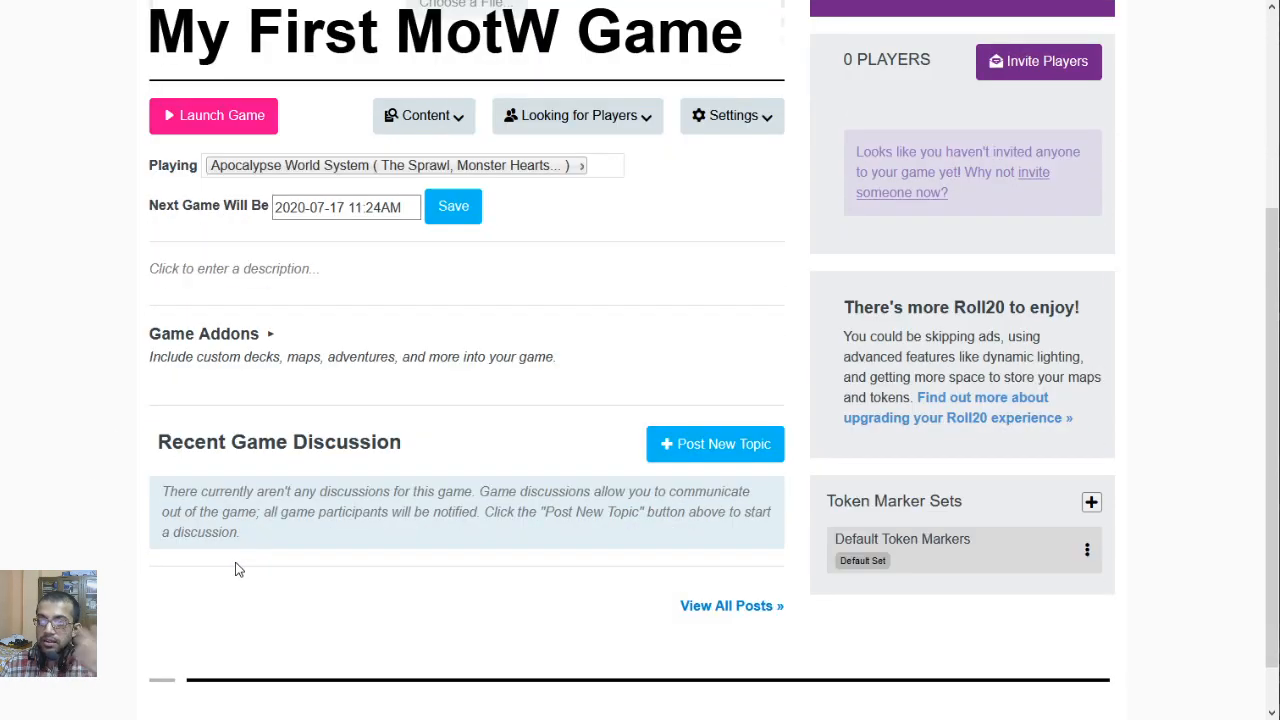
scroll(237, 569, up, 3)
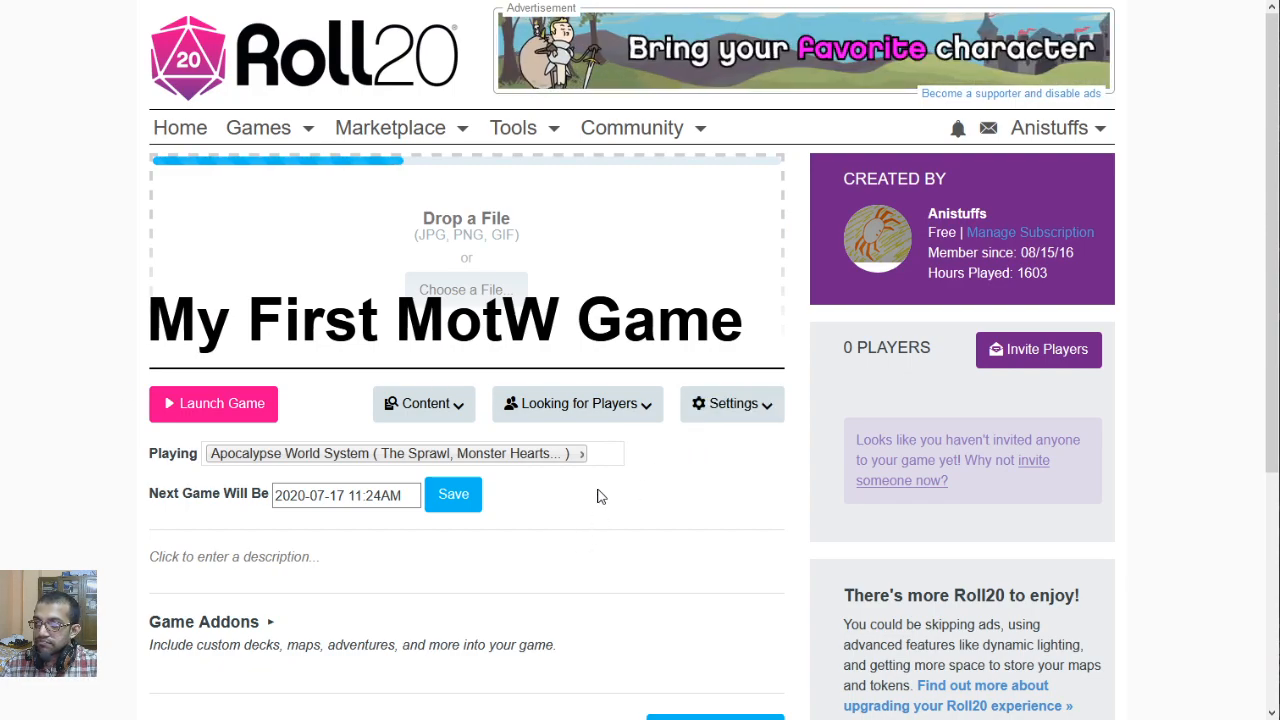
scroll(718, 468, down, 2)
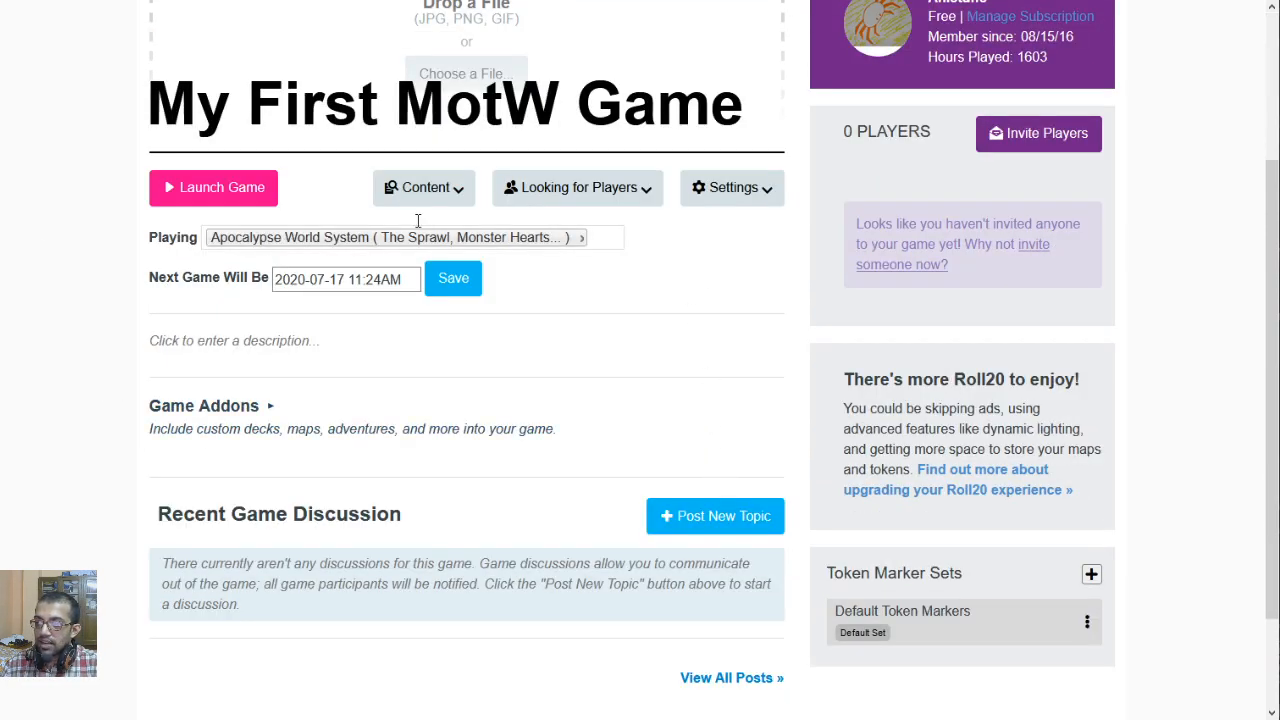
scroll(120, 466, up, 1)
Write and save the game description "Description for this tutorial. Write your own here. Will provide an example later.".
click(205, 411)
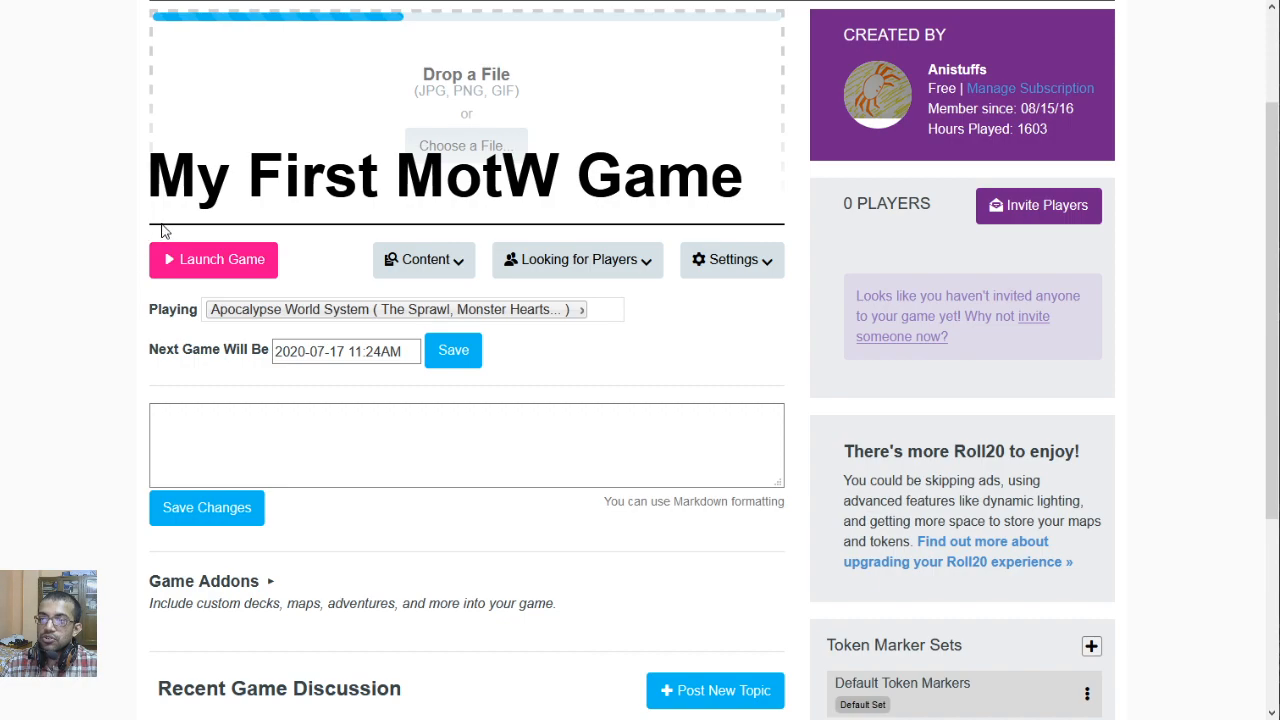
scroll(144, 326, up, 2)
click(225, 572)
text(Description for this tutotial.)
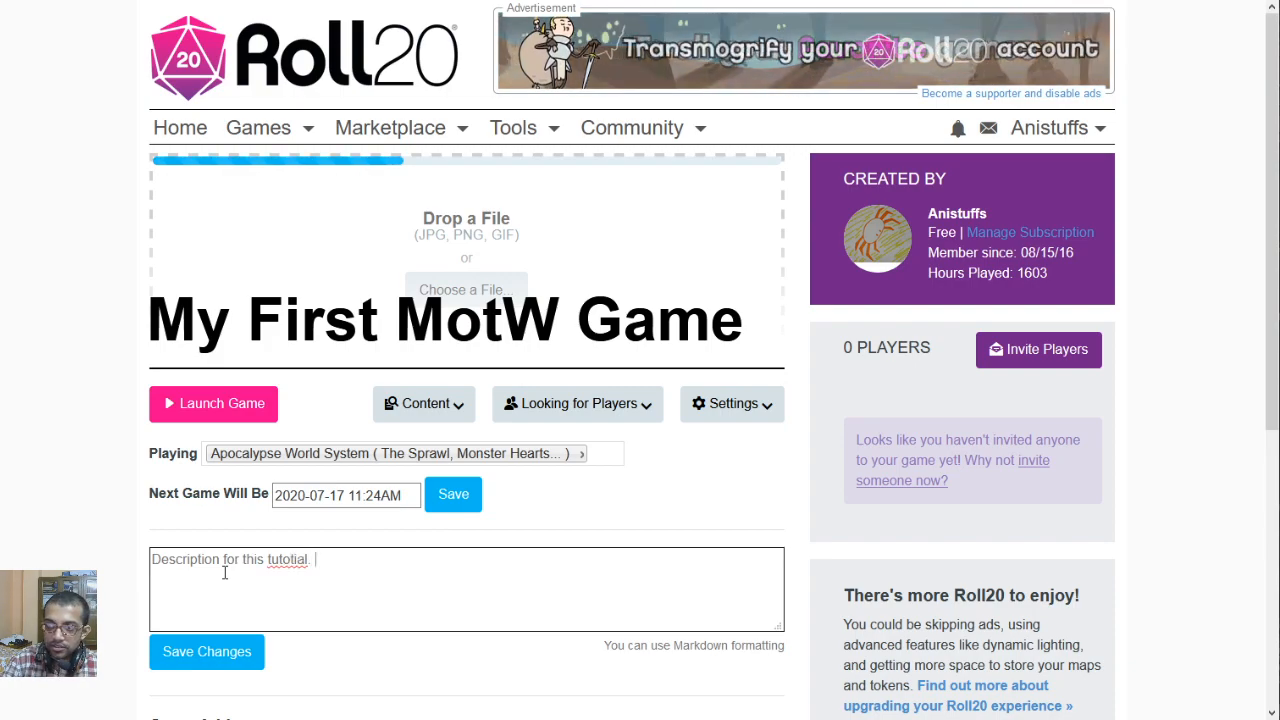
key(BackSpace)
key(BackSpace)
key(BackSpace)
key(BackSpace)
key(BackSpace)
key(BackSpace)
text(rial.)
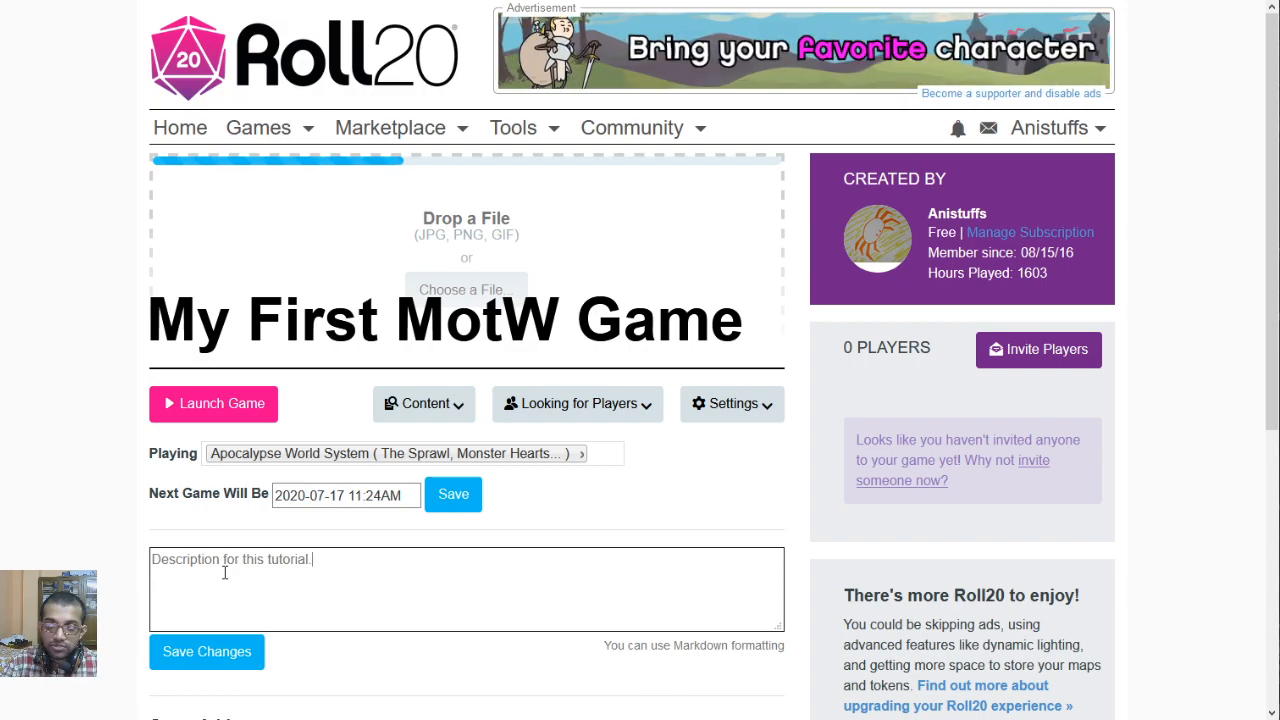
text(Write your own here. Will provide an example later.)
click(207, 651)
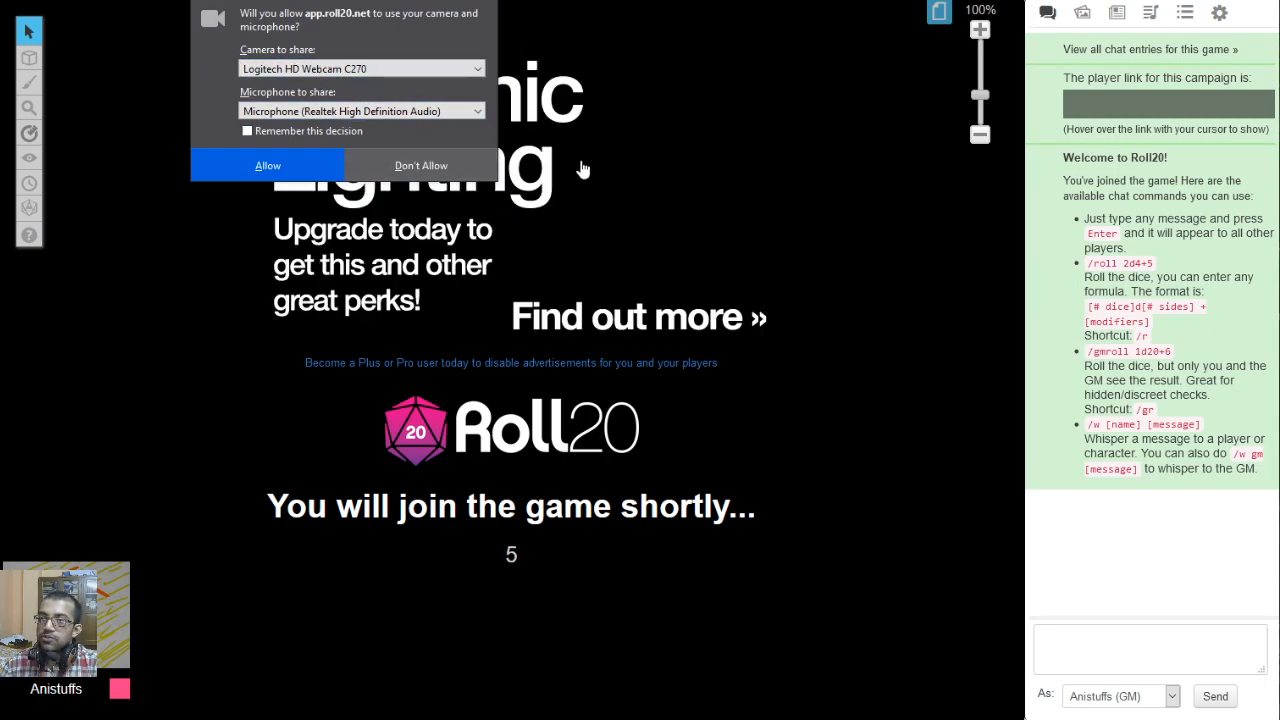
Decline camera and microphone sharing in the launched game and roll 2d6+3 through the text chat.
click(480, 175)
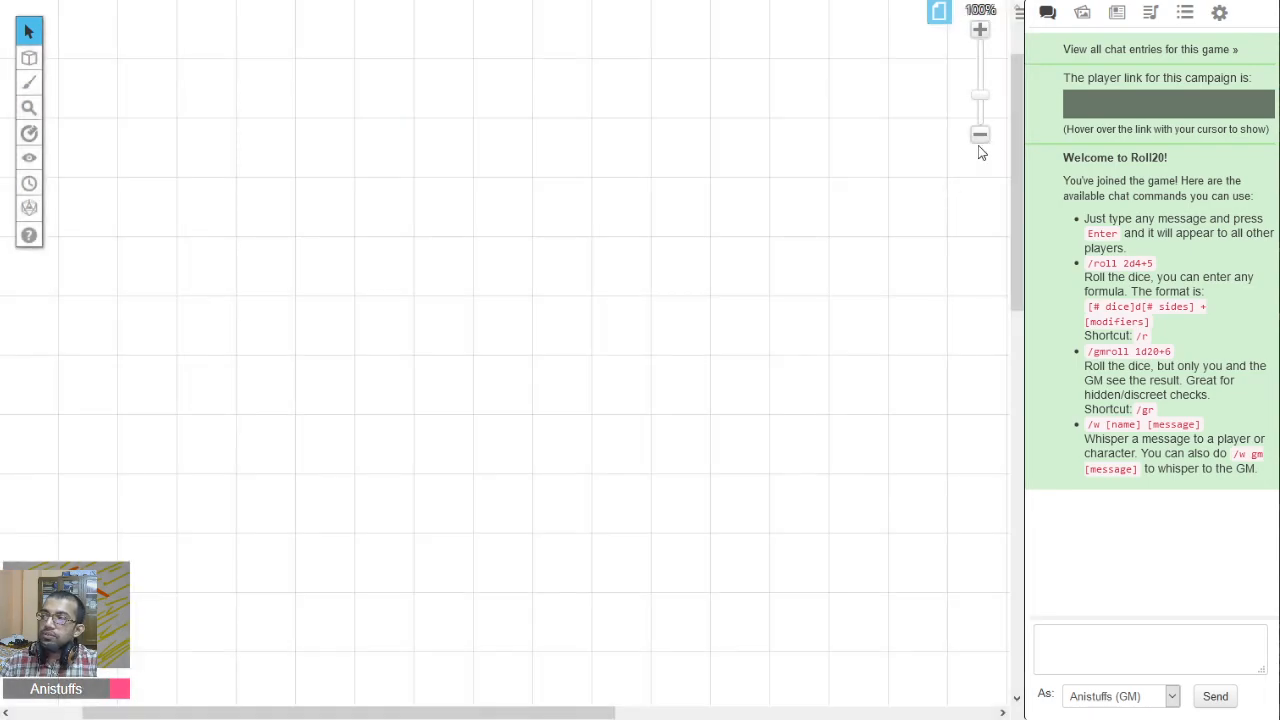
click(980, 140)
click(980, 140)
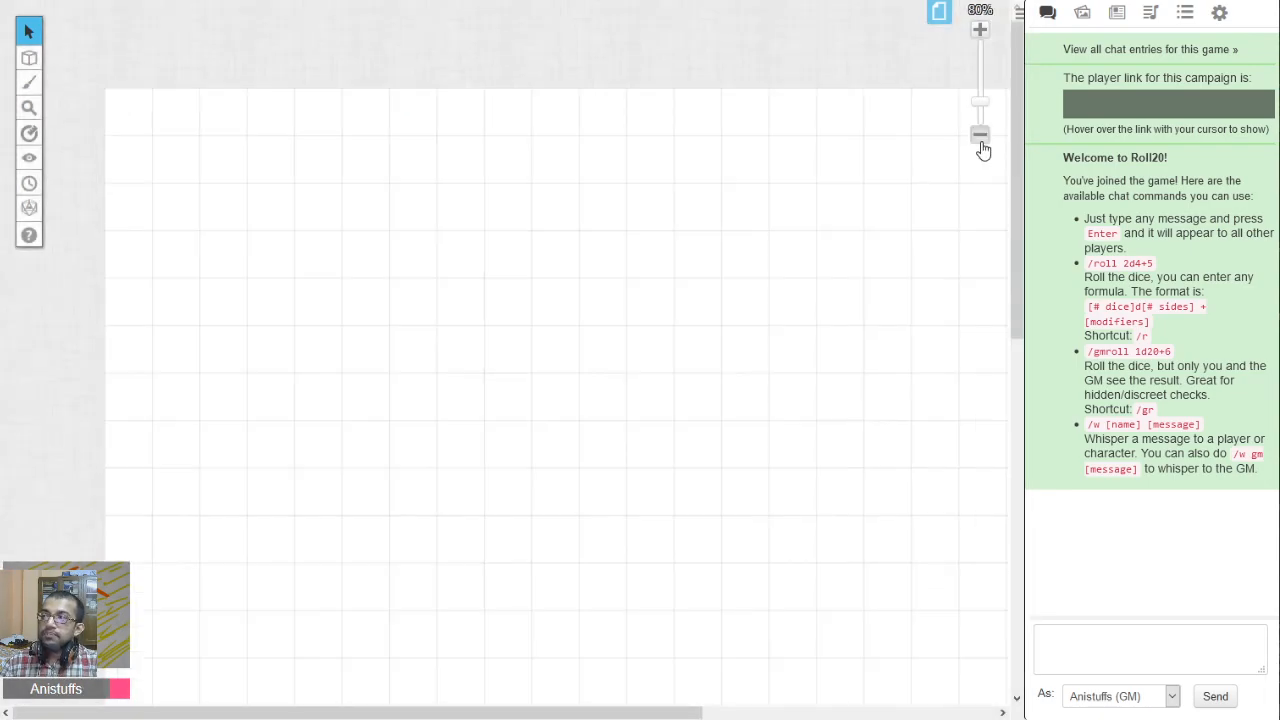
click(980, 140)
click(980, 140)
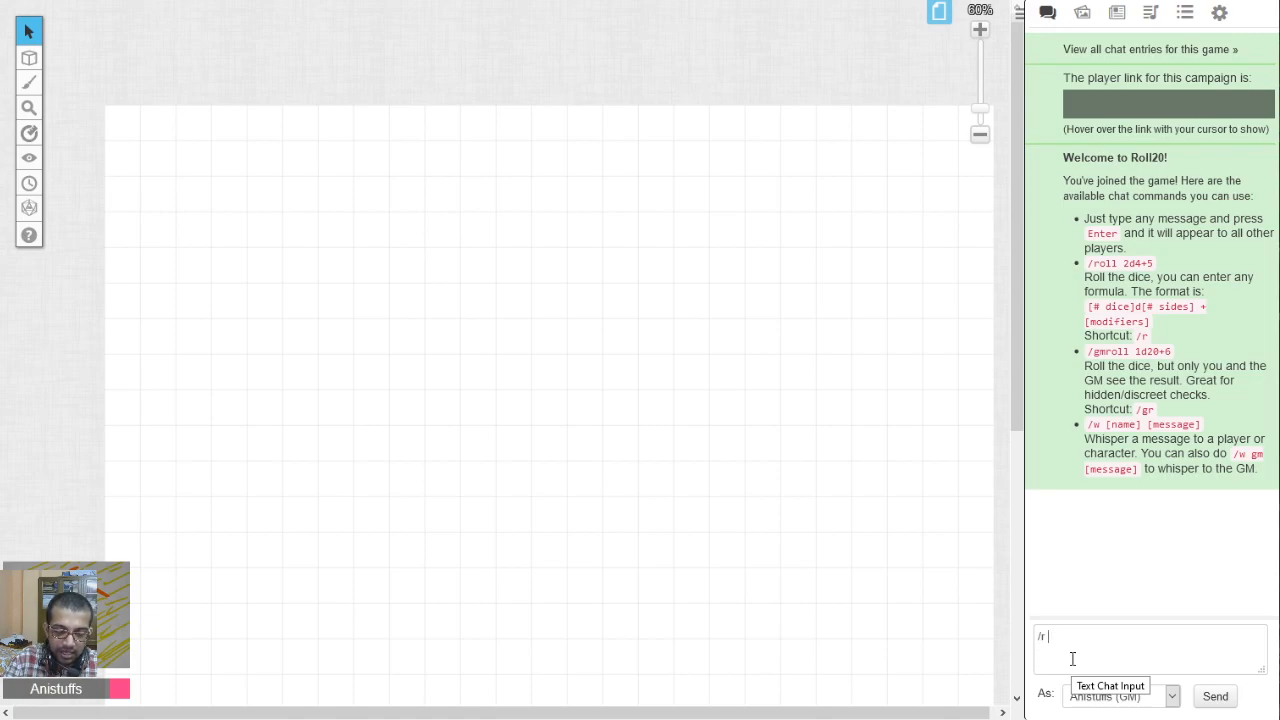
key(Return)
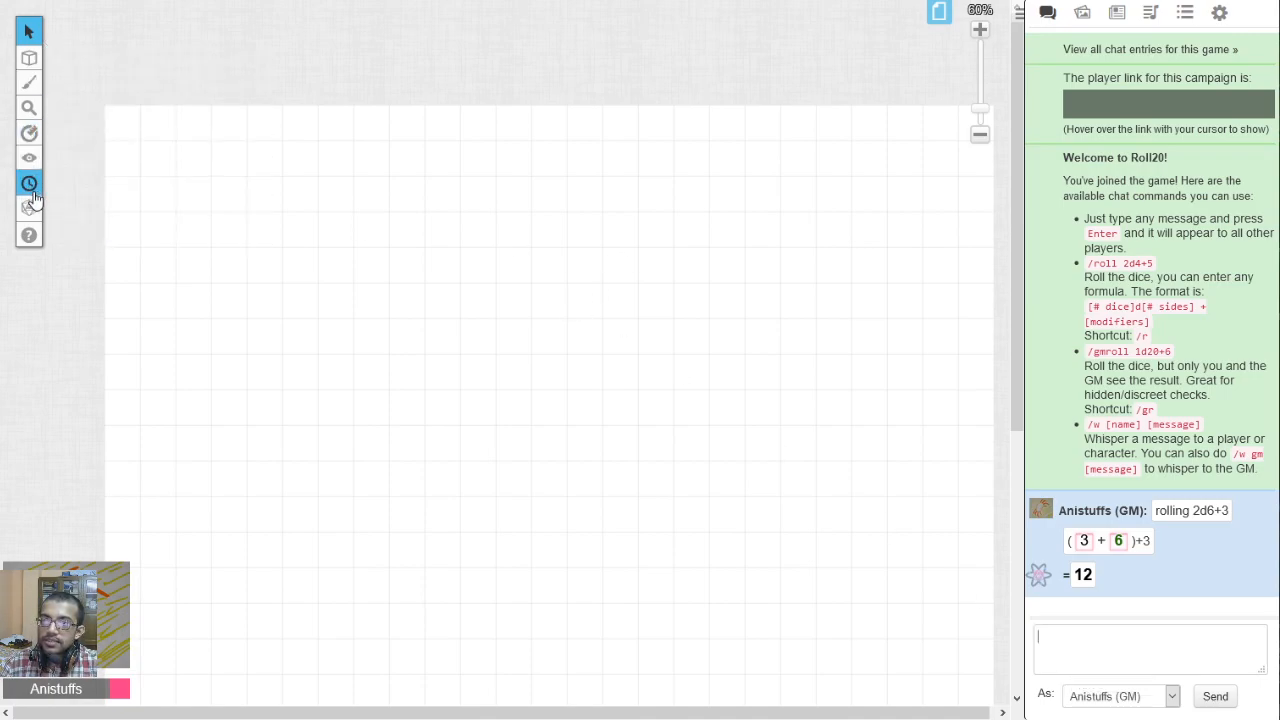
Examine the options of the tabletop's dice, help, fog, measuring, zoom, drawing and layer tools.
mouse_move(37, 218)
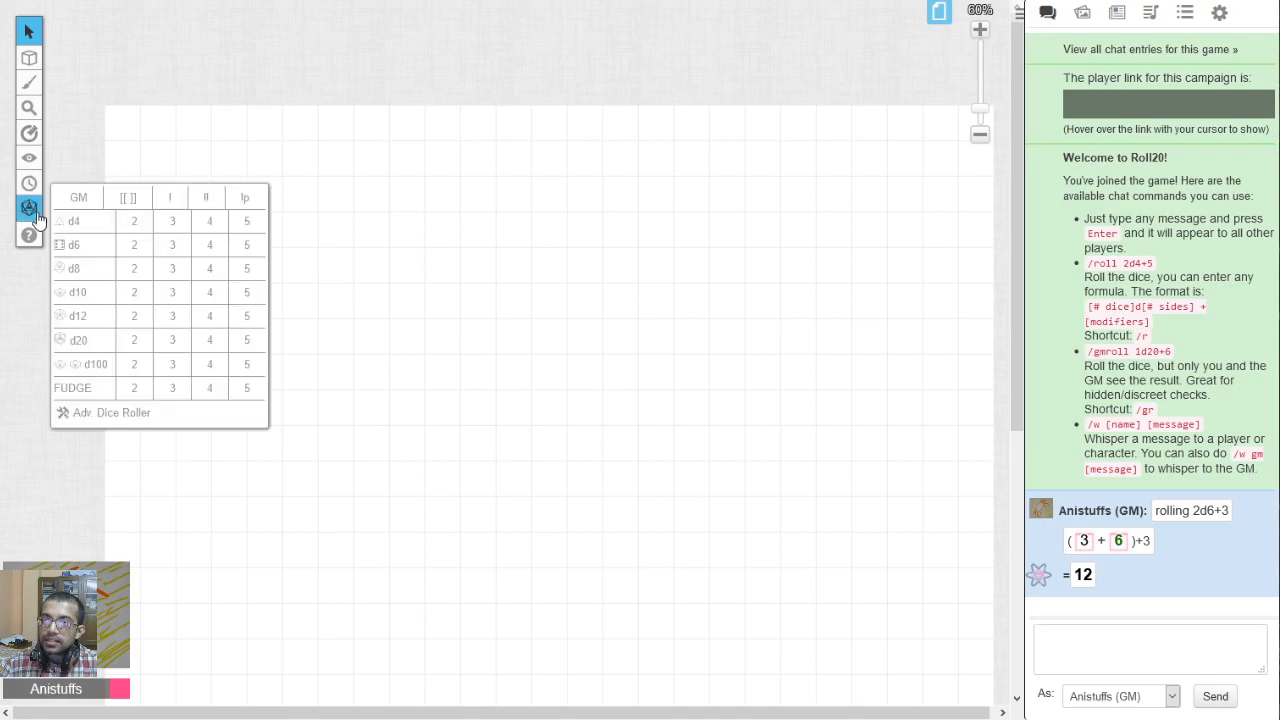
mouse_move(24, 248)
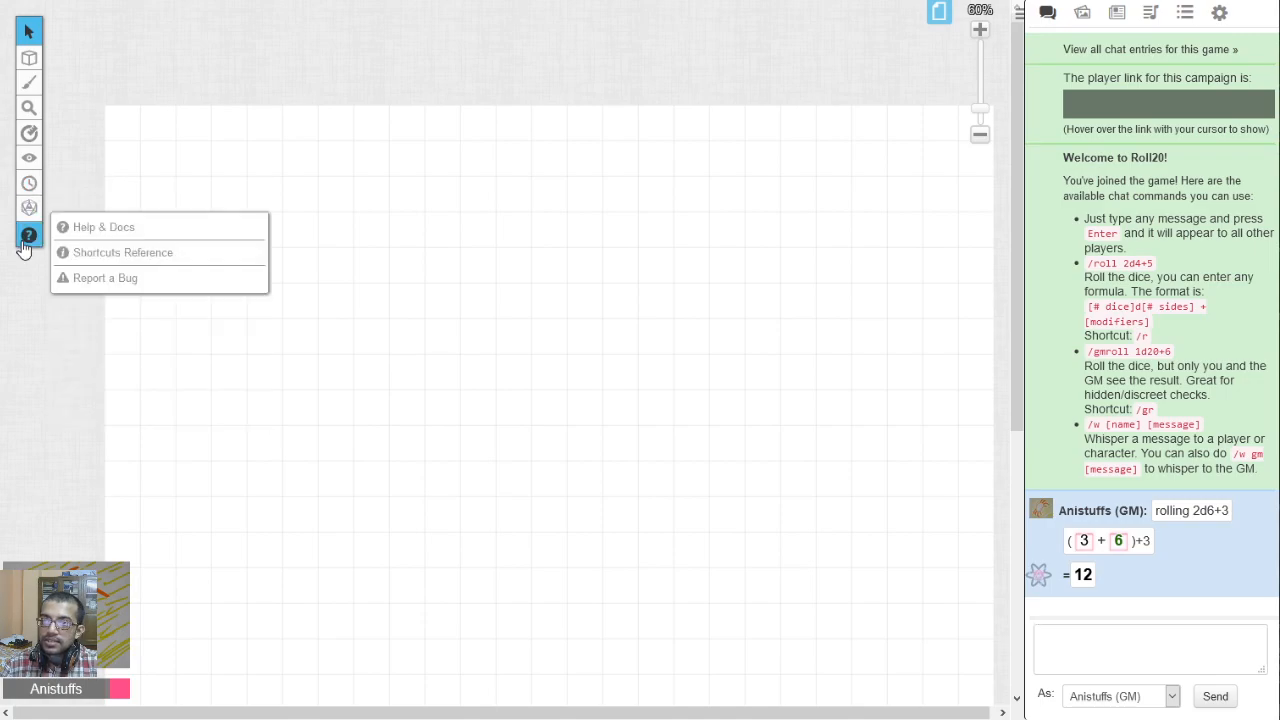
mouse_move(28, 166)
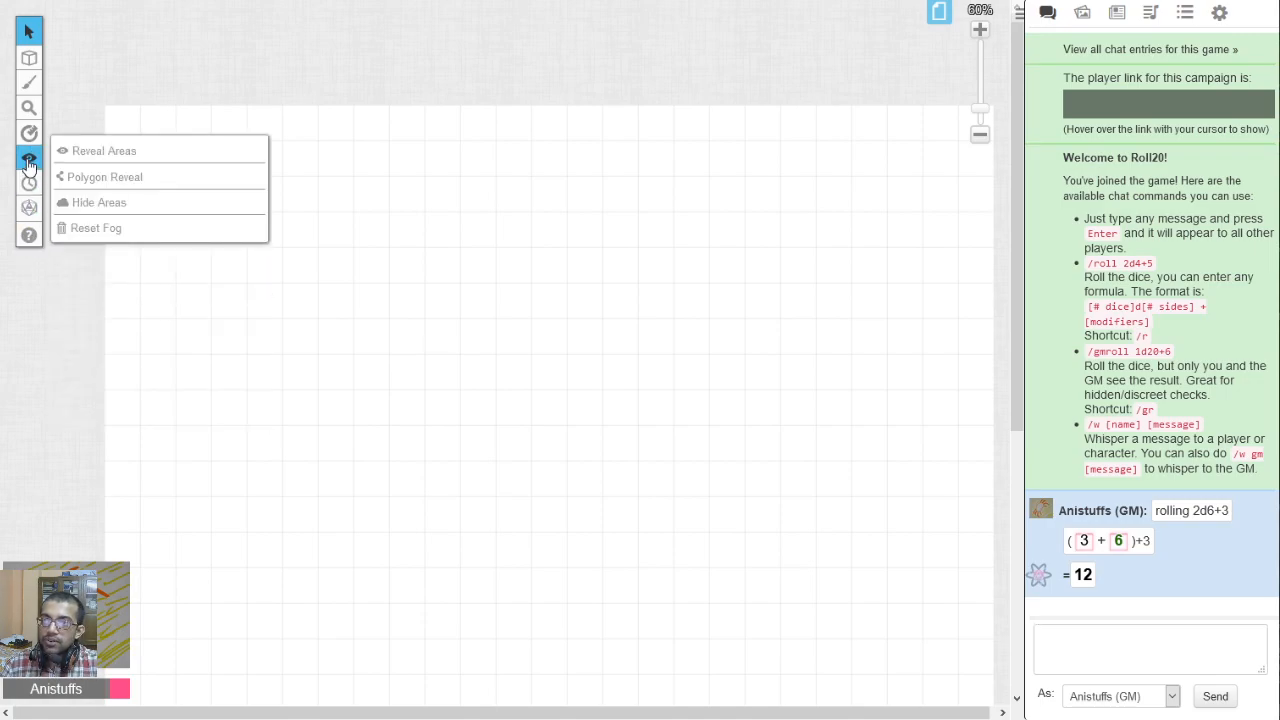
mouse_move(20, 143)
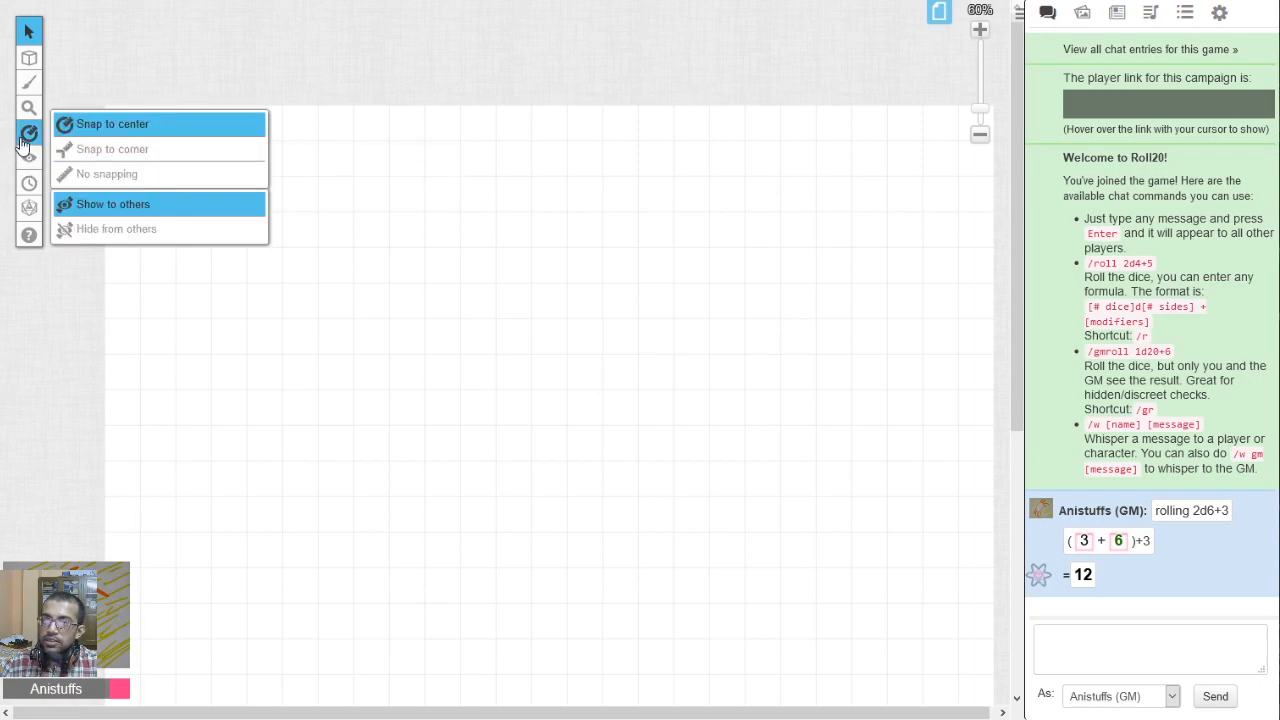
mouse_move(28, 112)
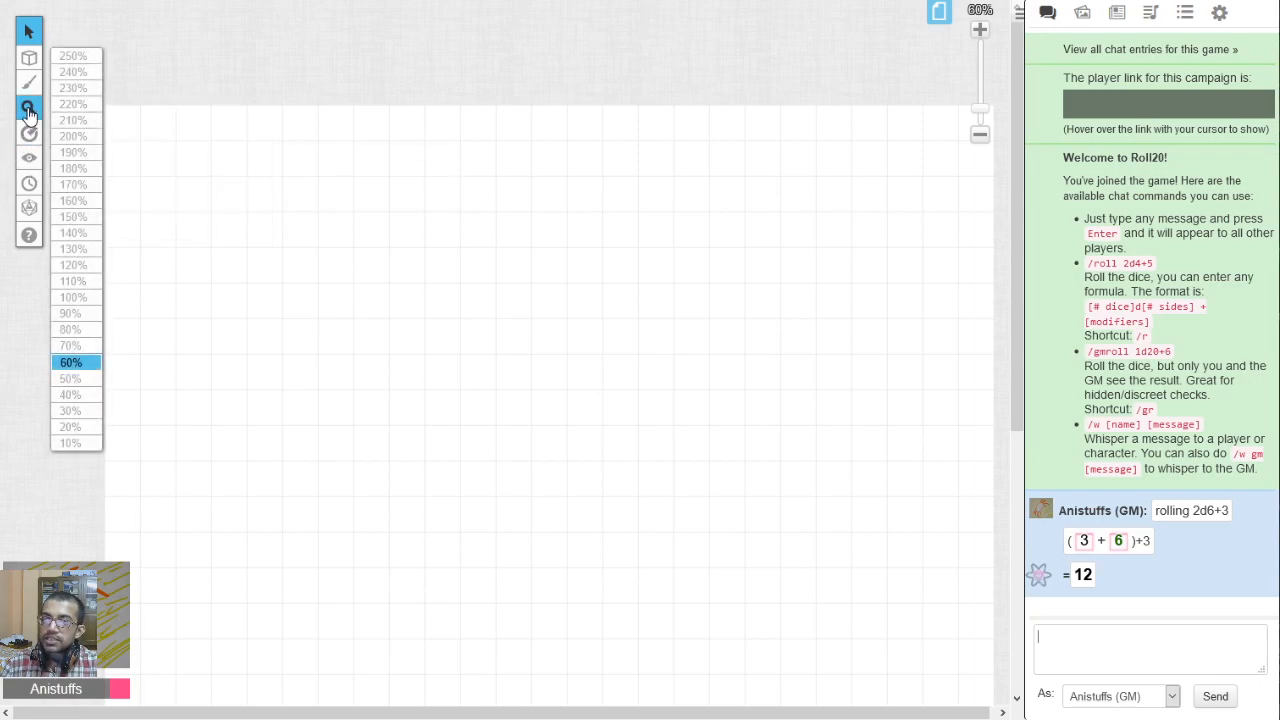
mouse_move(29, 82)
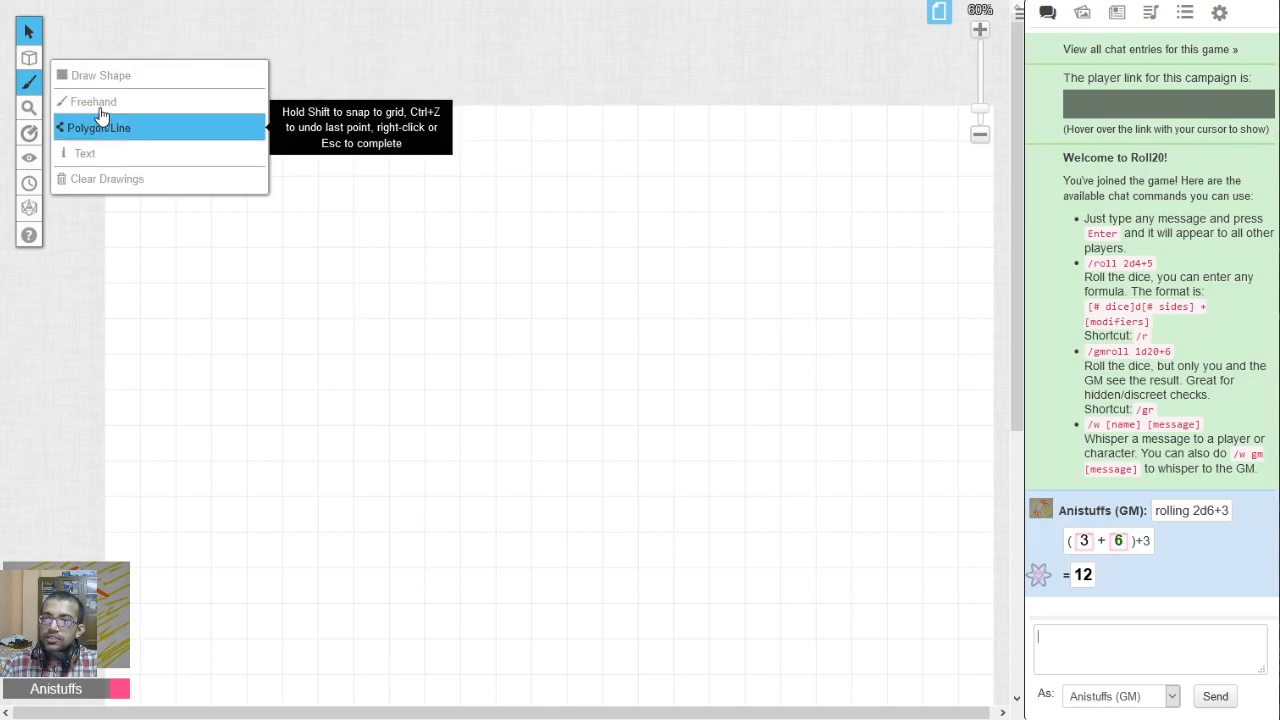
mouse_move(29, 57)
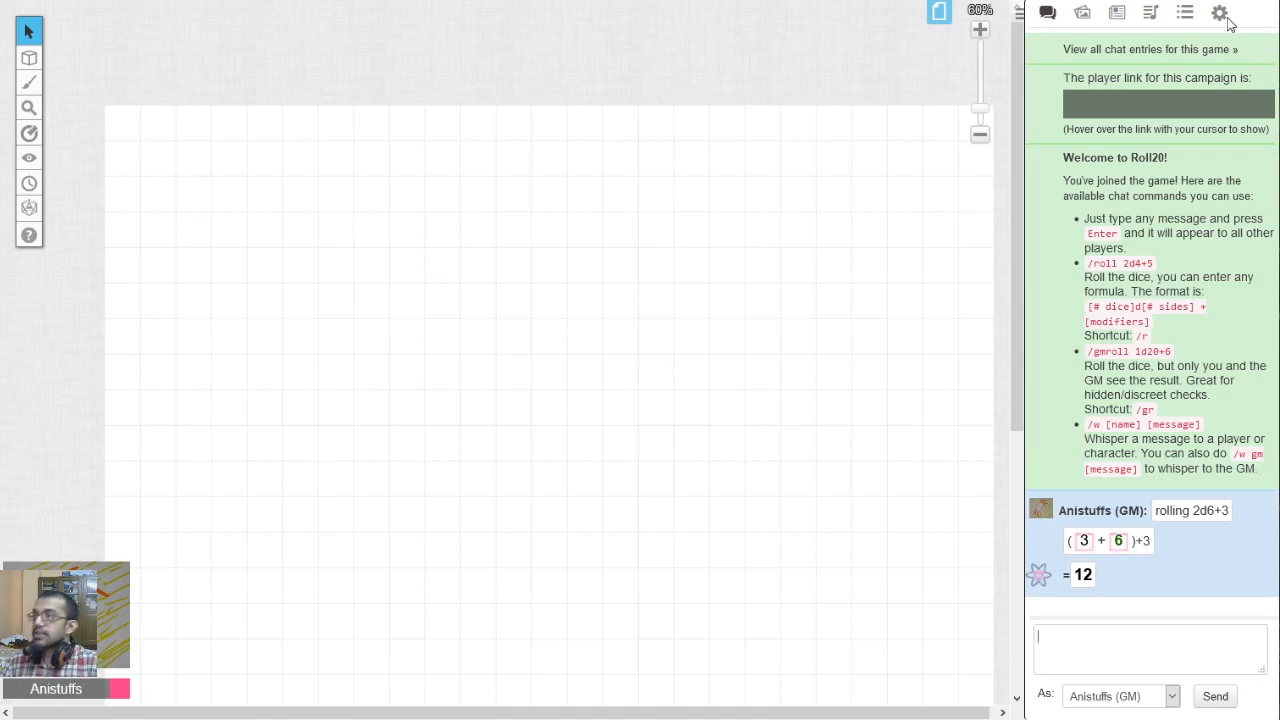
Look through the art library and own uploads, the journal's entry types, the jukebox, and the macros, decks and rollable tables.
click(1081, 25)
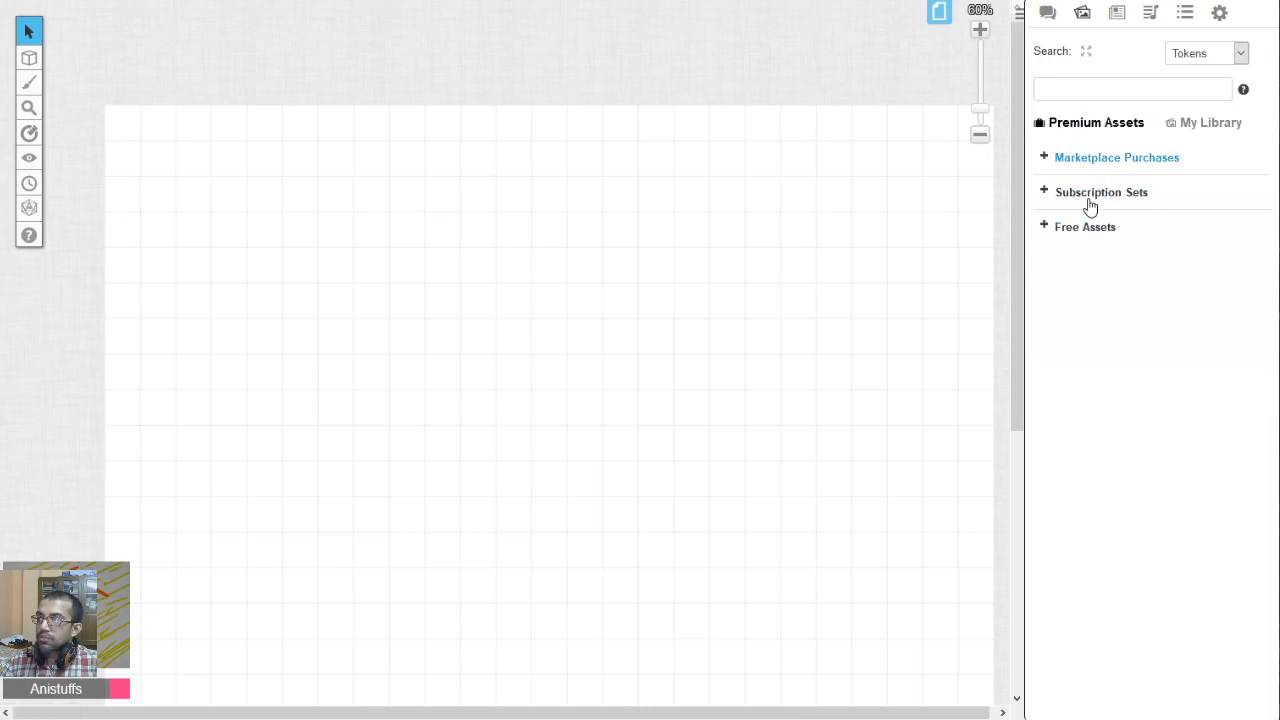
click(1207, 125)
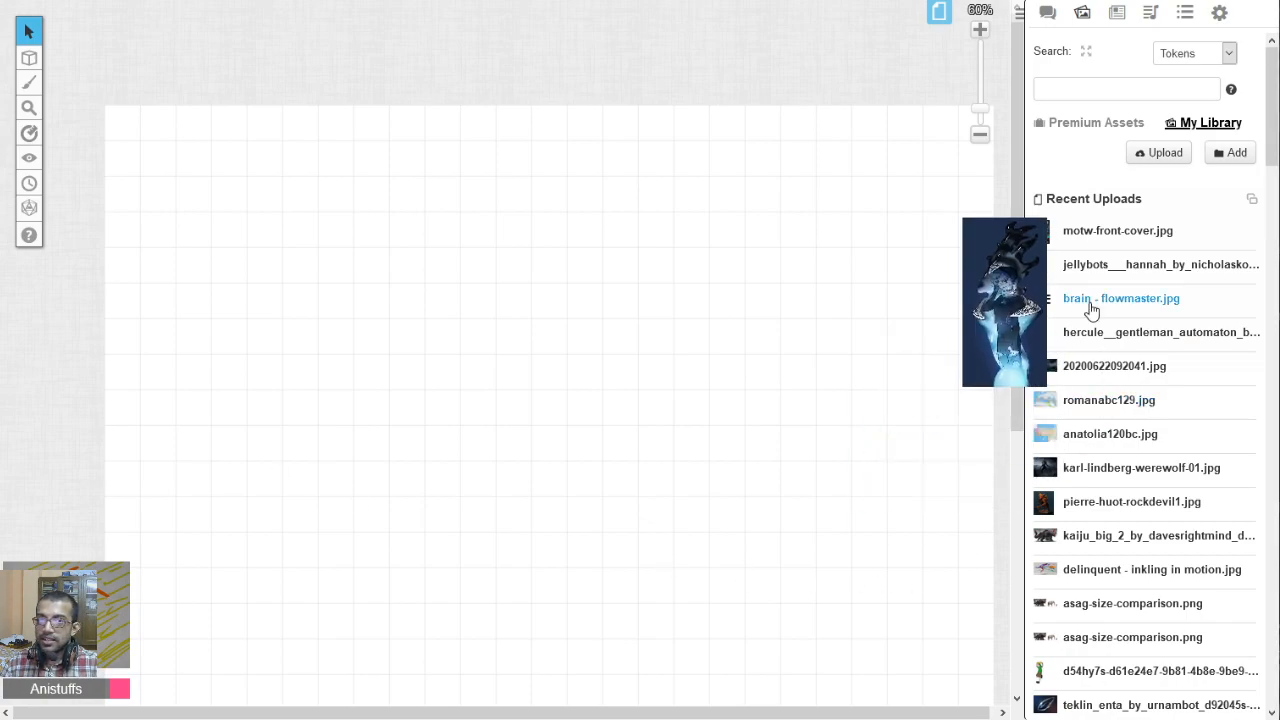
click(1117, 22)
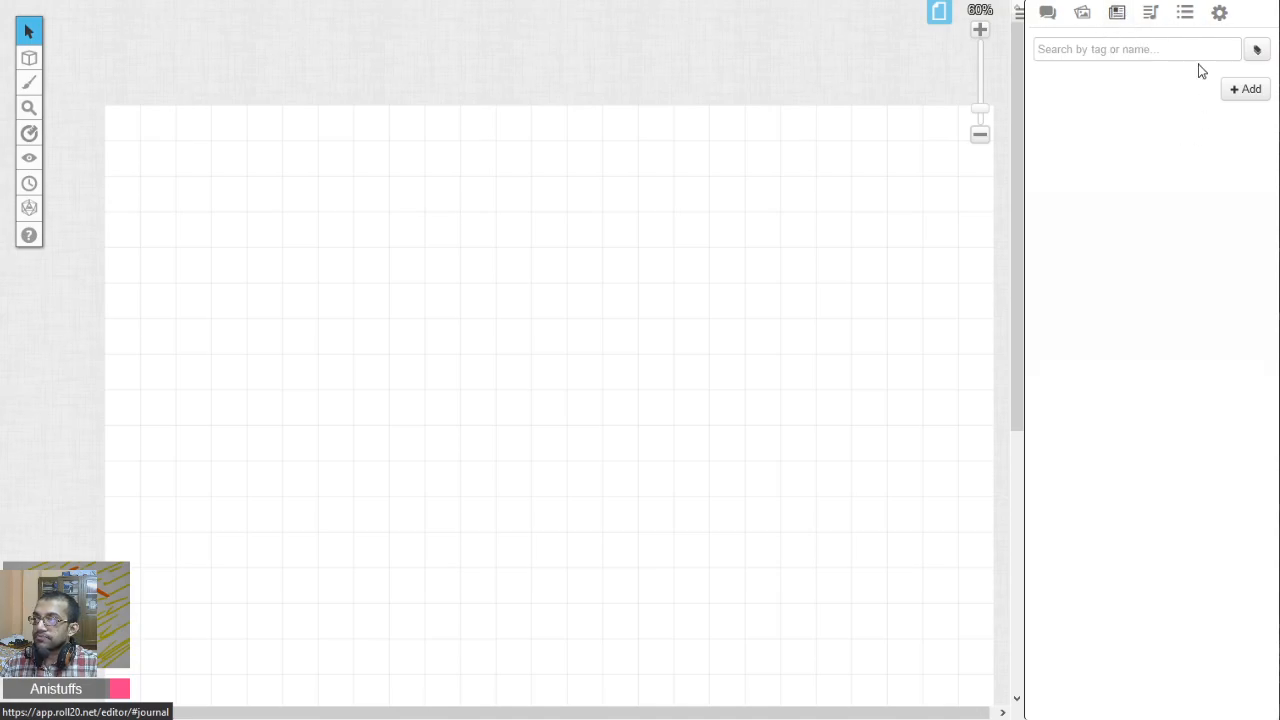
click(1250, 92)
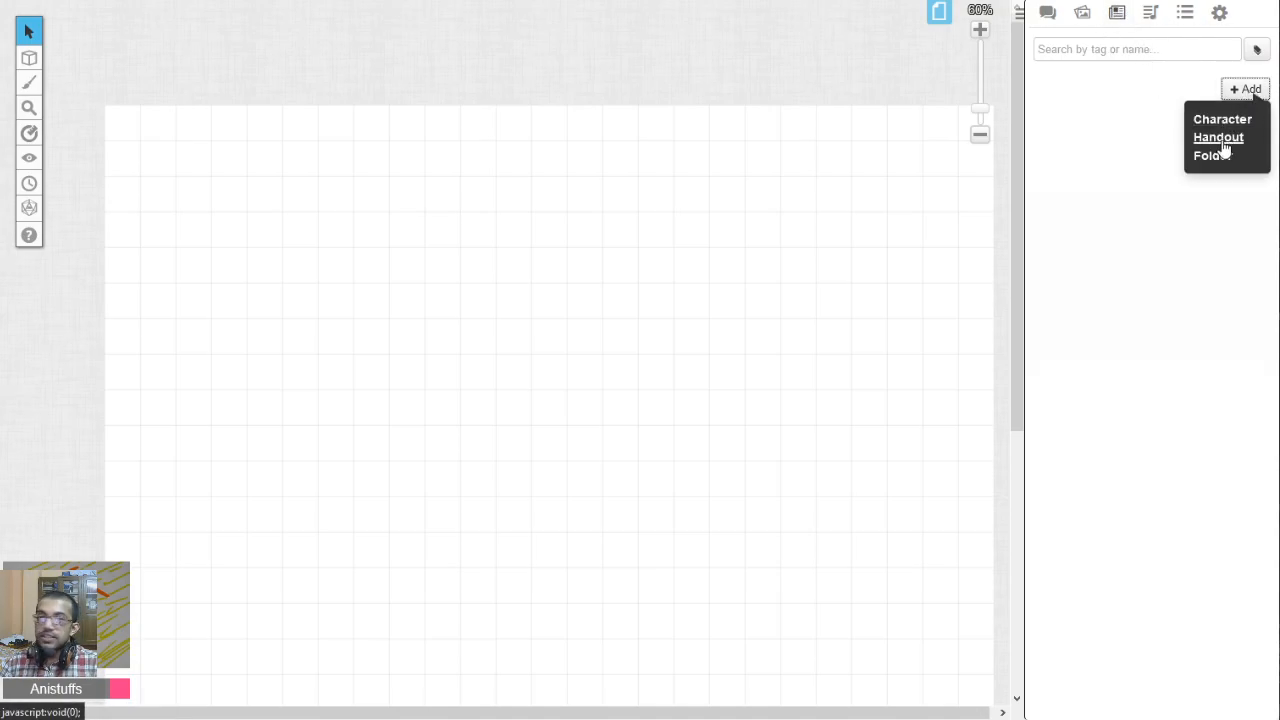
click(1165, 226)
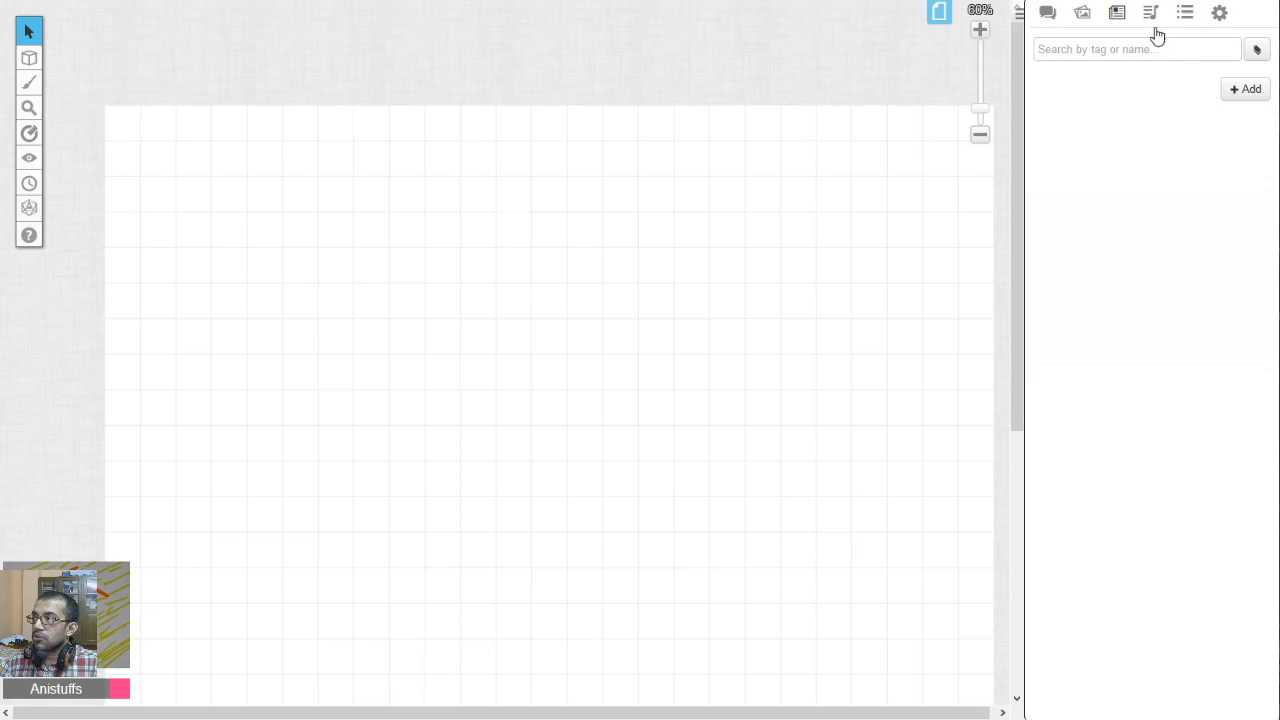
click(1150, 16)
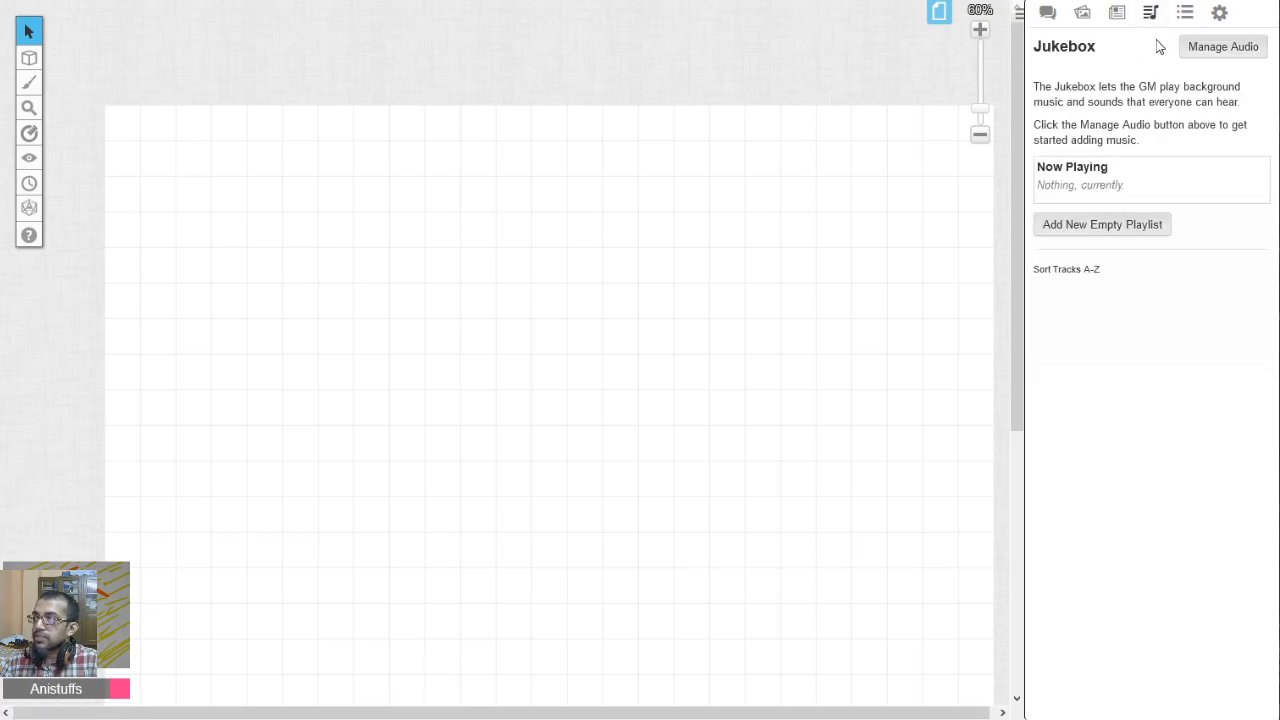
click(1184, 16)
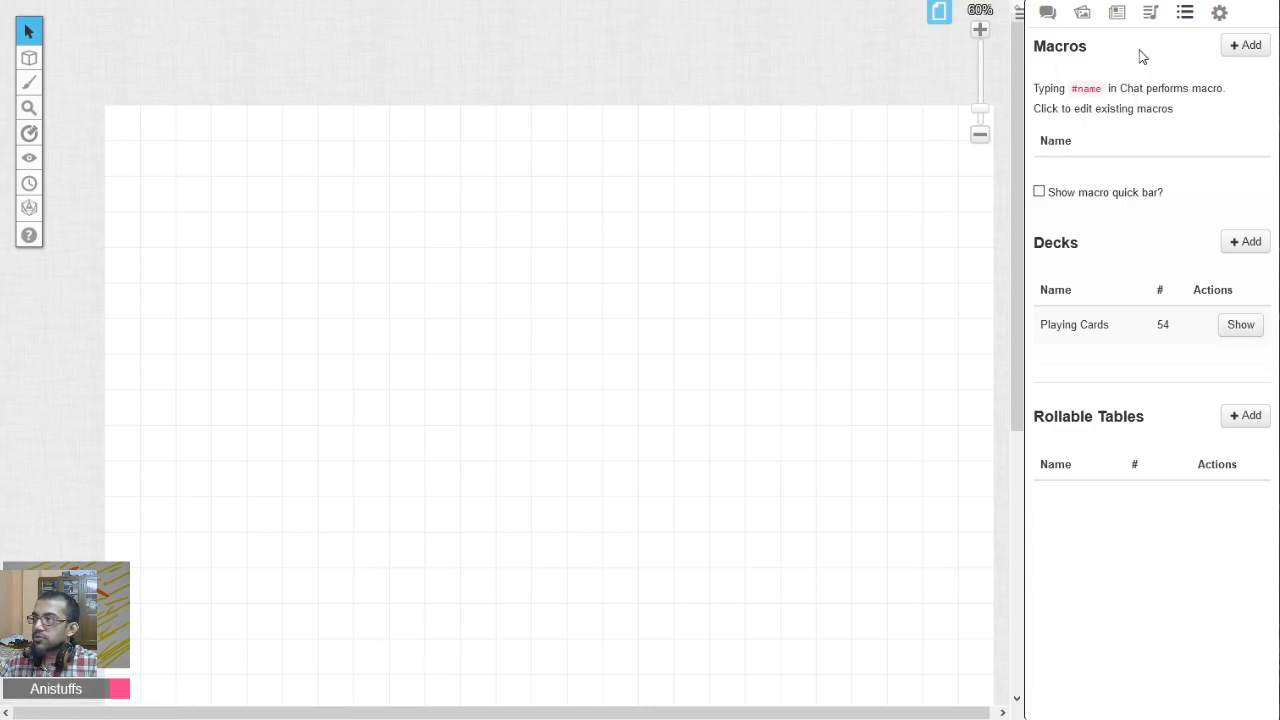
Set both the broadcast to others and the reception from others to "Nothing (disable)" in the video and audio chat options.
click(1217, 14)
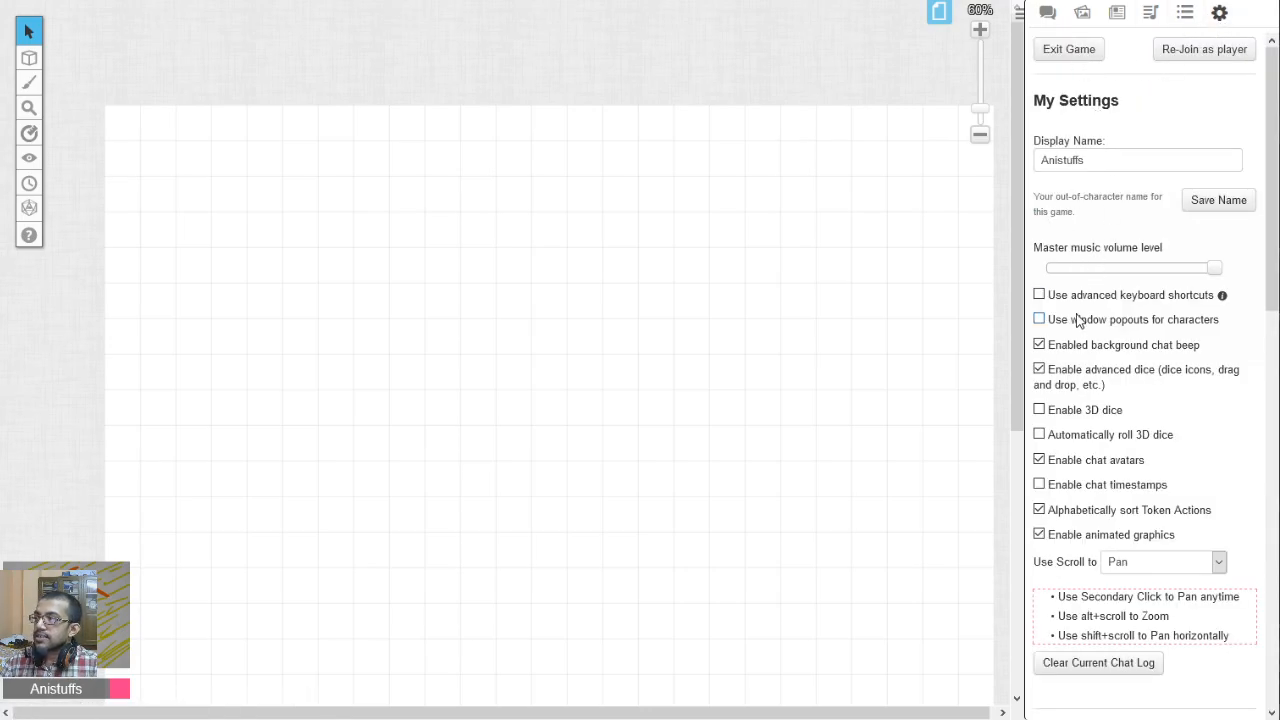
scroll(1078, 318, down, 10)
click(1103, 442)
click(1070, 524)
click(1100, 493)
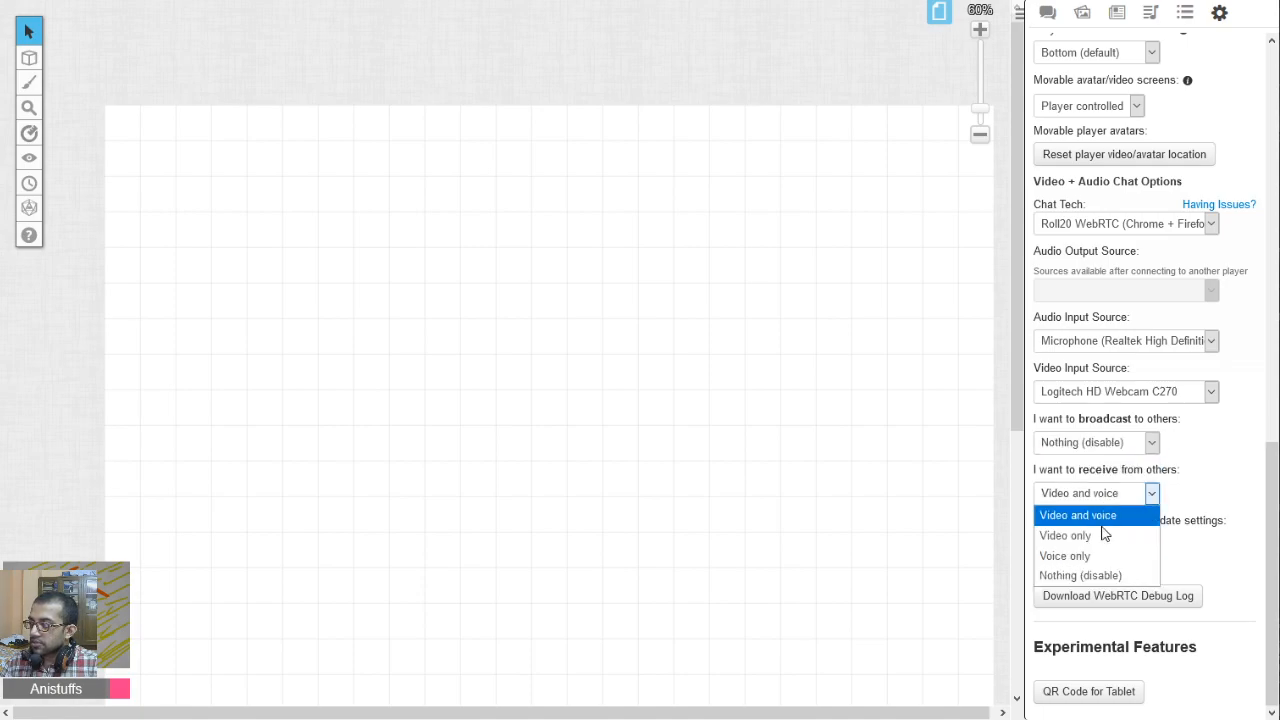
click(1082, 577)
scroll(1095, 110, up, 3)
Create a journal folder named "charsheet".
click(1140, 18)
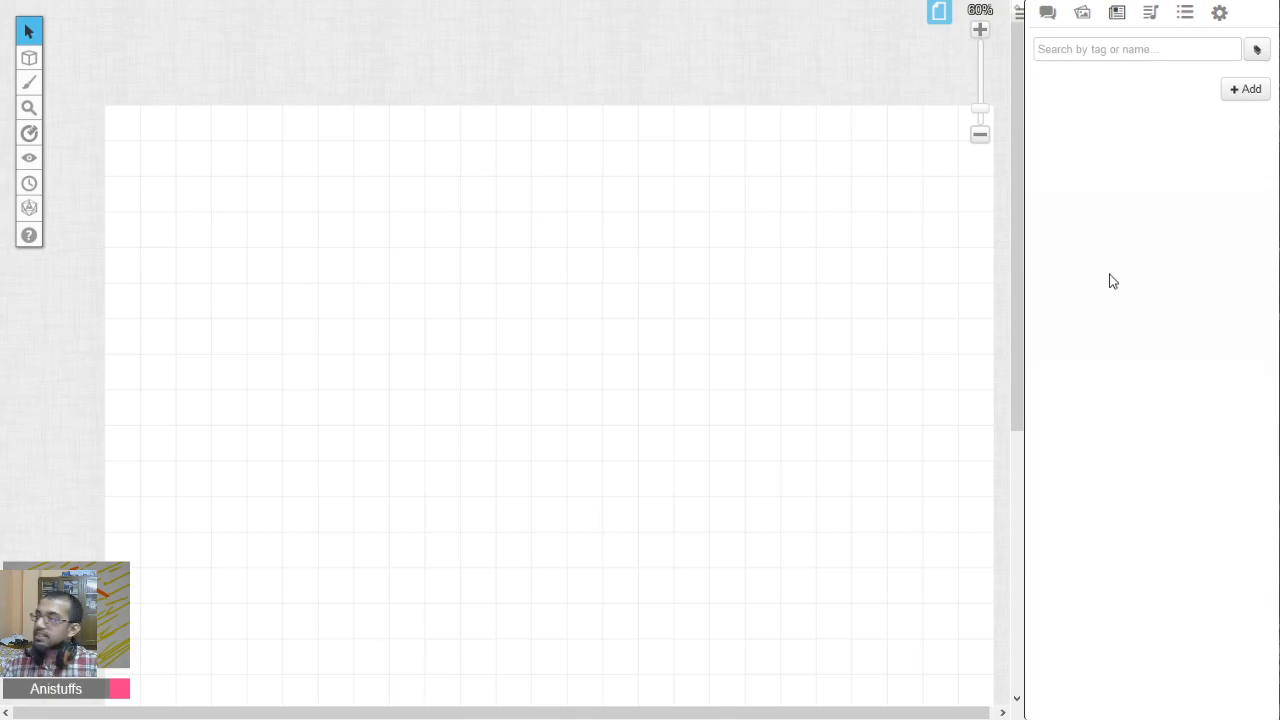
click(1248, 92)
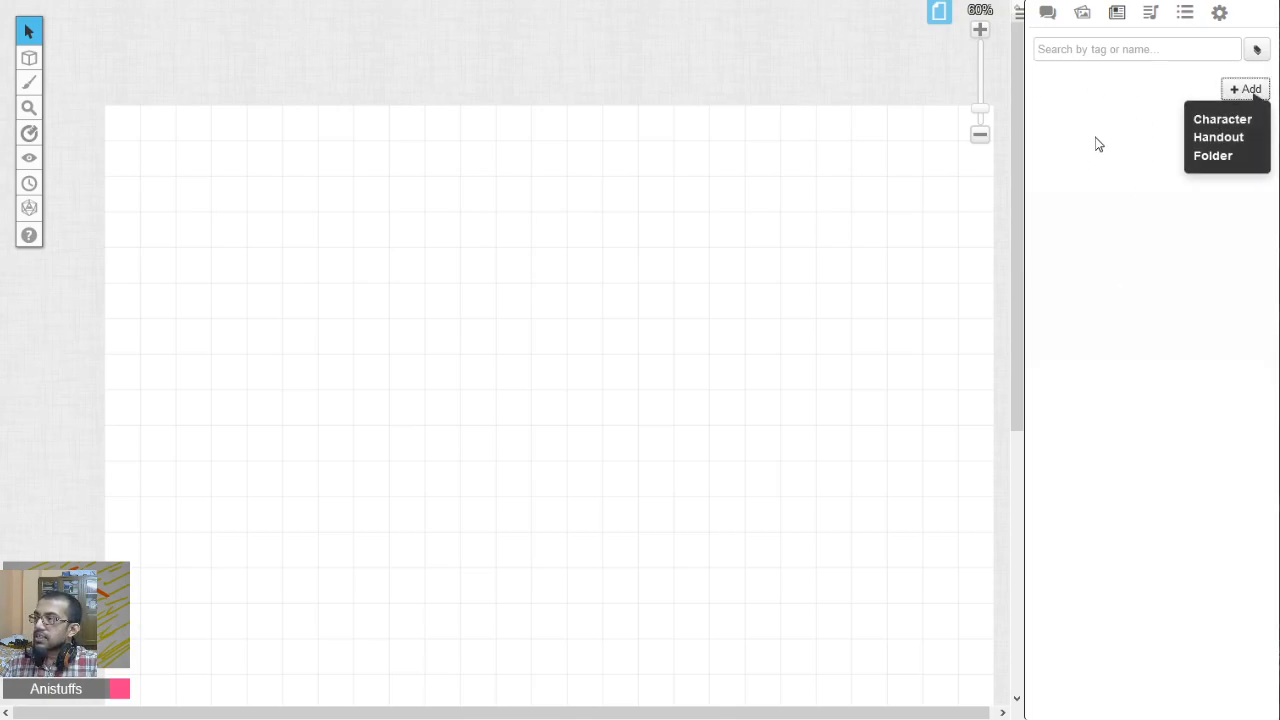
click(1213, 157)
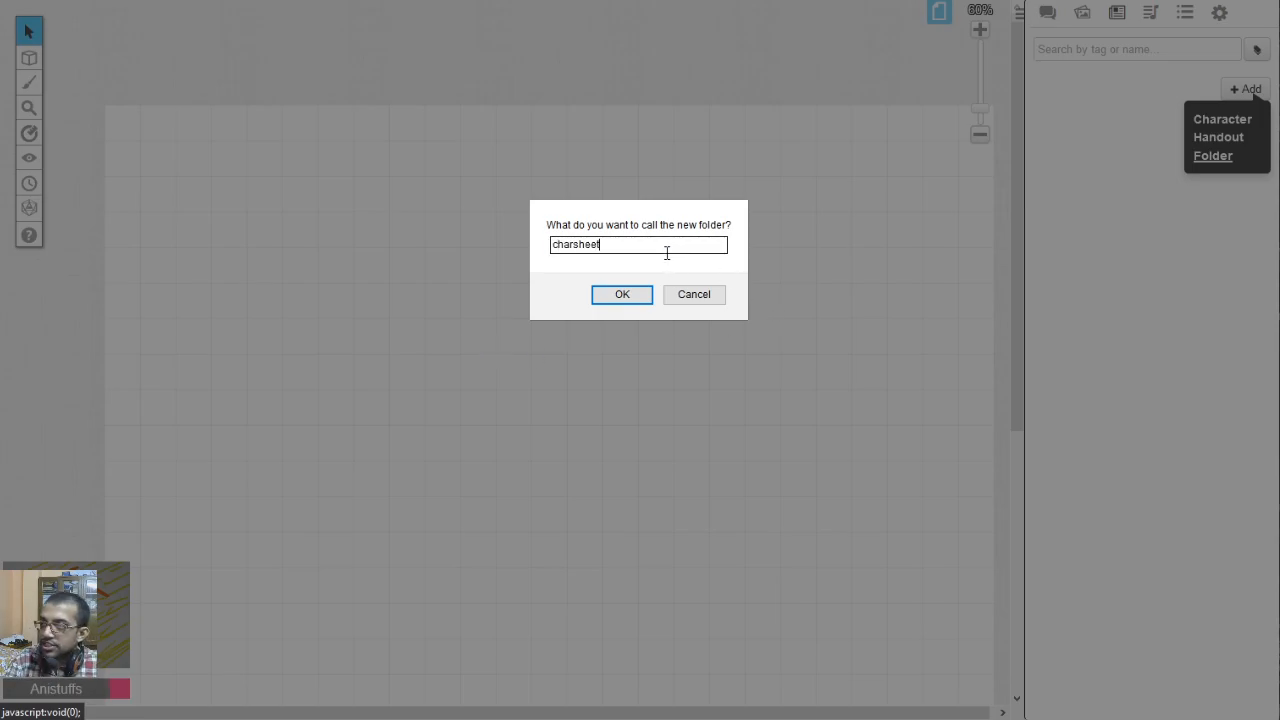
click(606, 294)
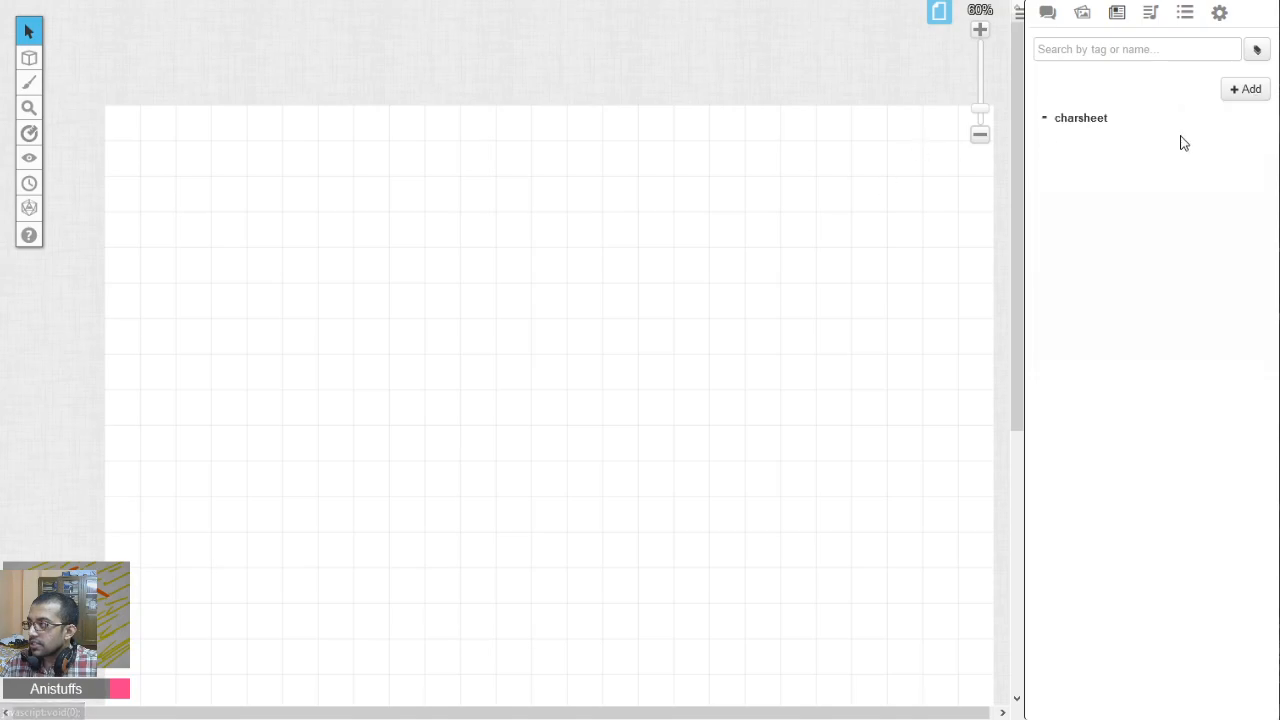
Create a second journal folder named "mysteries".
right_click(1103, 129)
click(1065, 197)
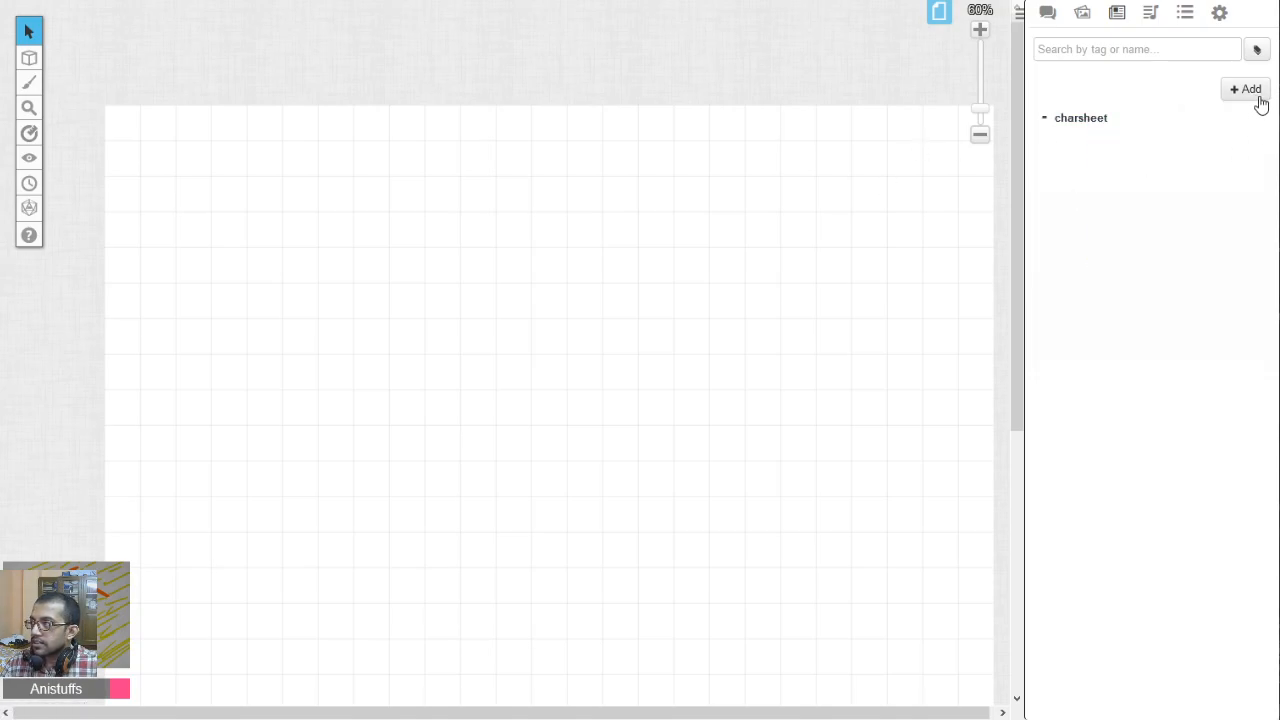
click(1252, 90)
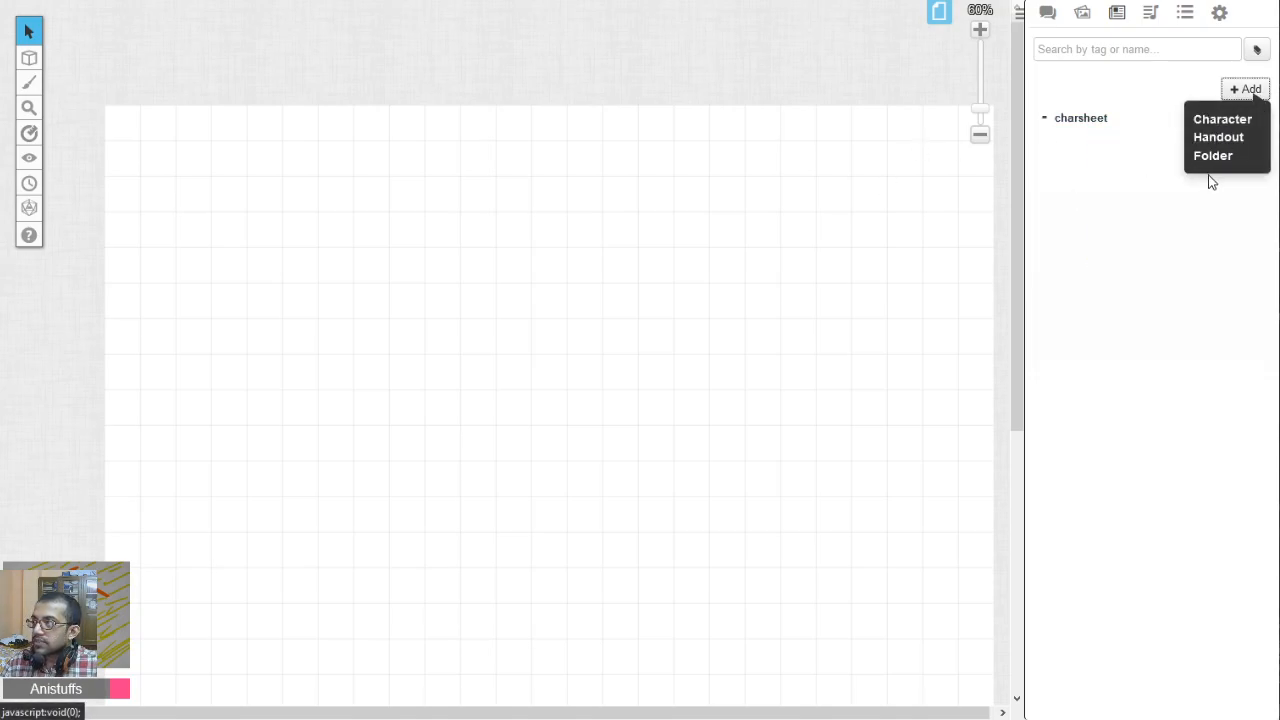
click(1212, 156)
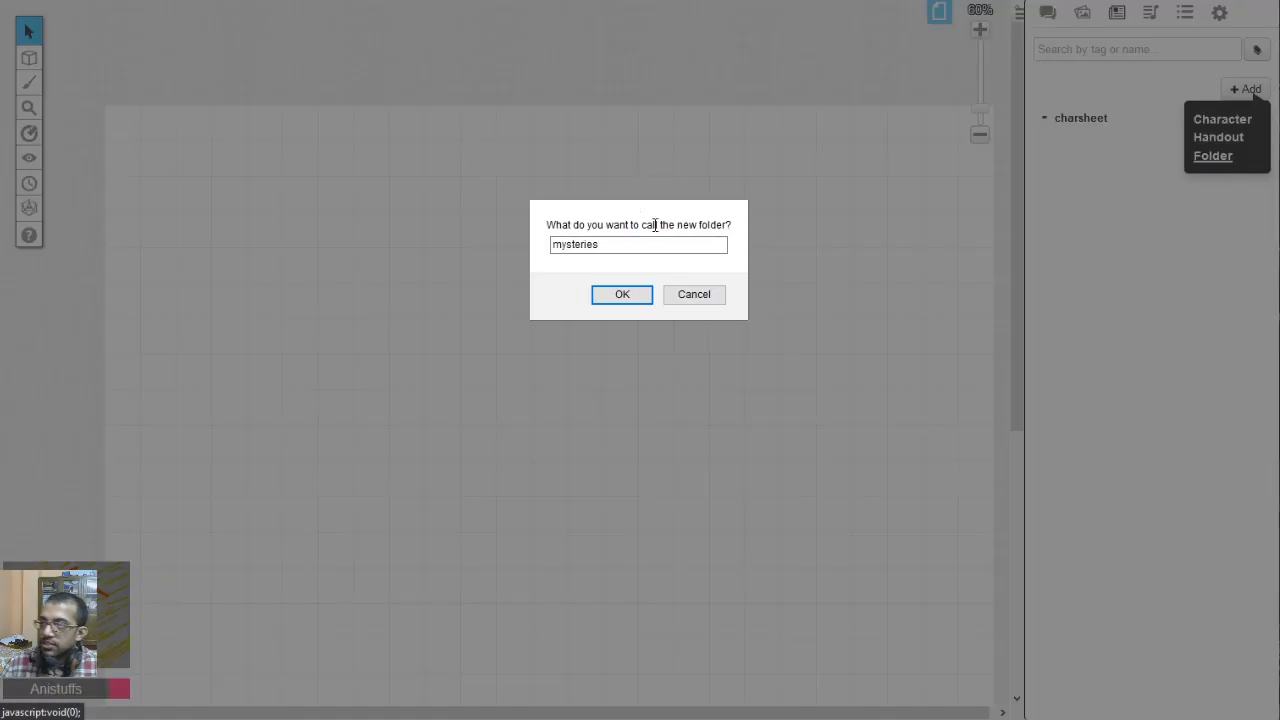
click(620, 296)
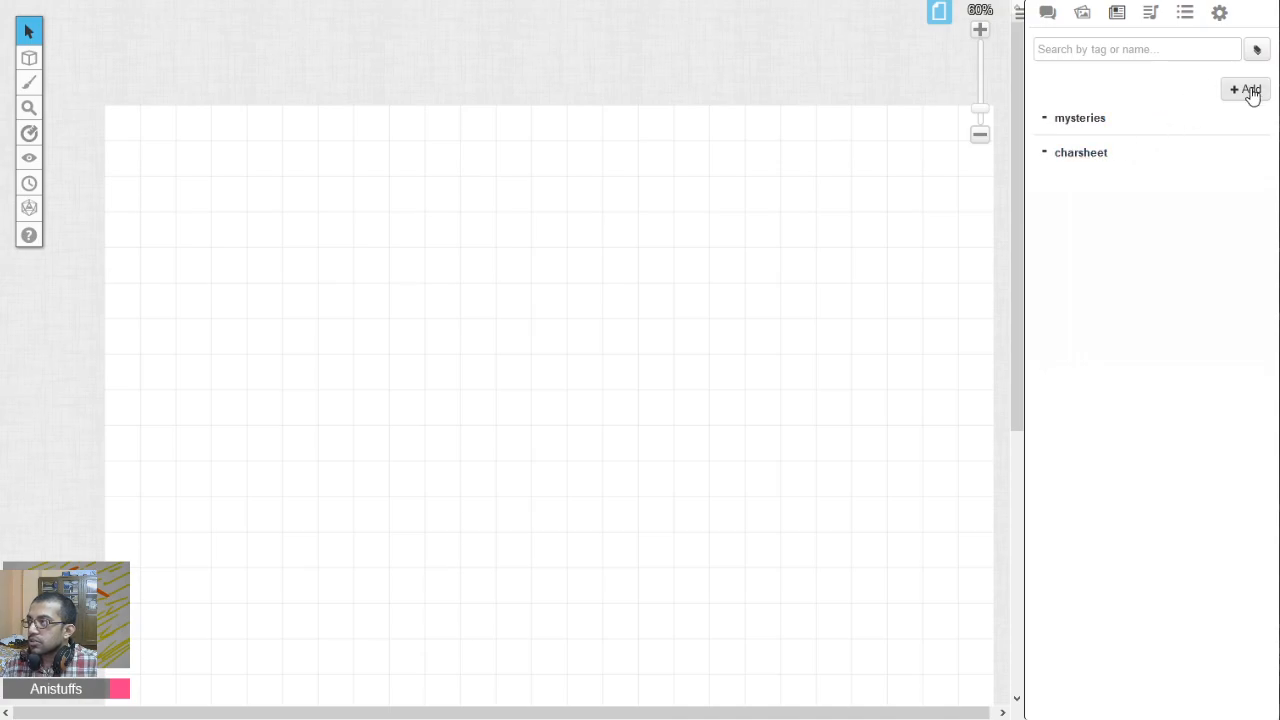
Add a handout to the journal and name it "there's a vampire".
click(1207, 141)
triple_click(518, 121)
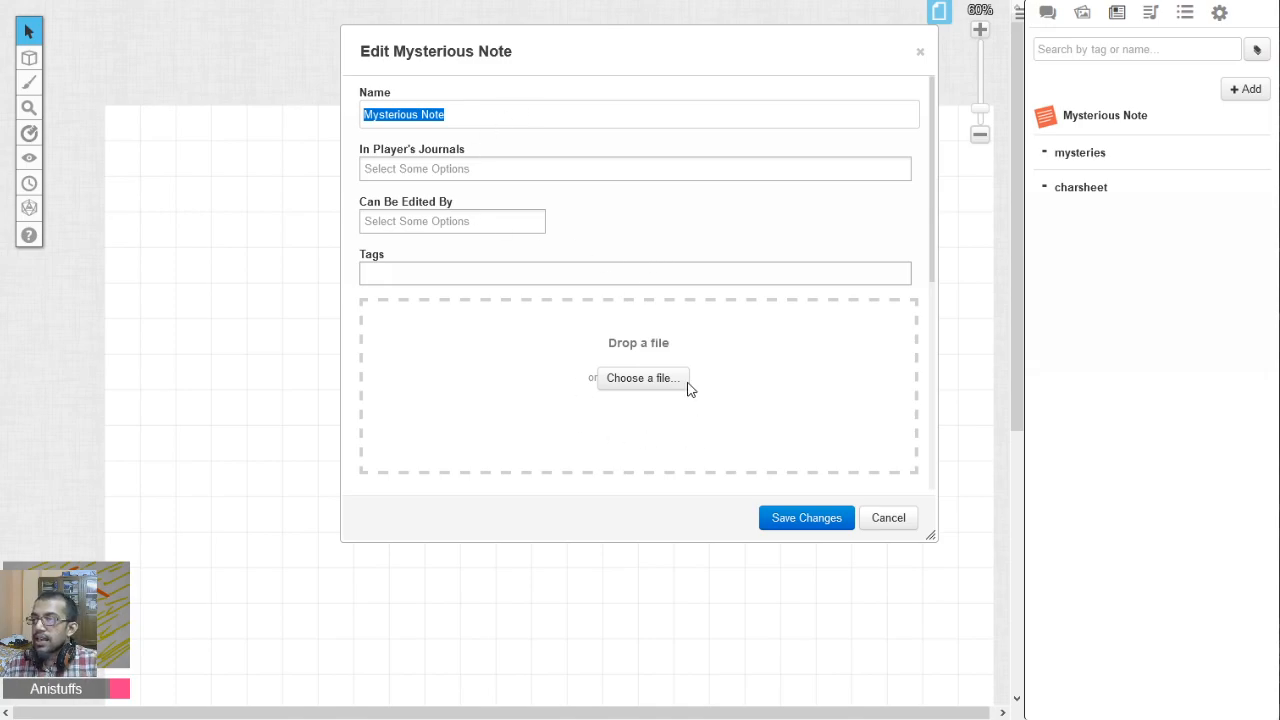
scroll(620, 320, down, 3)
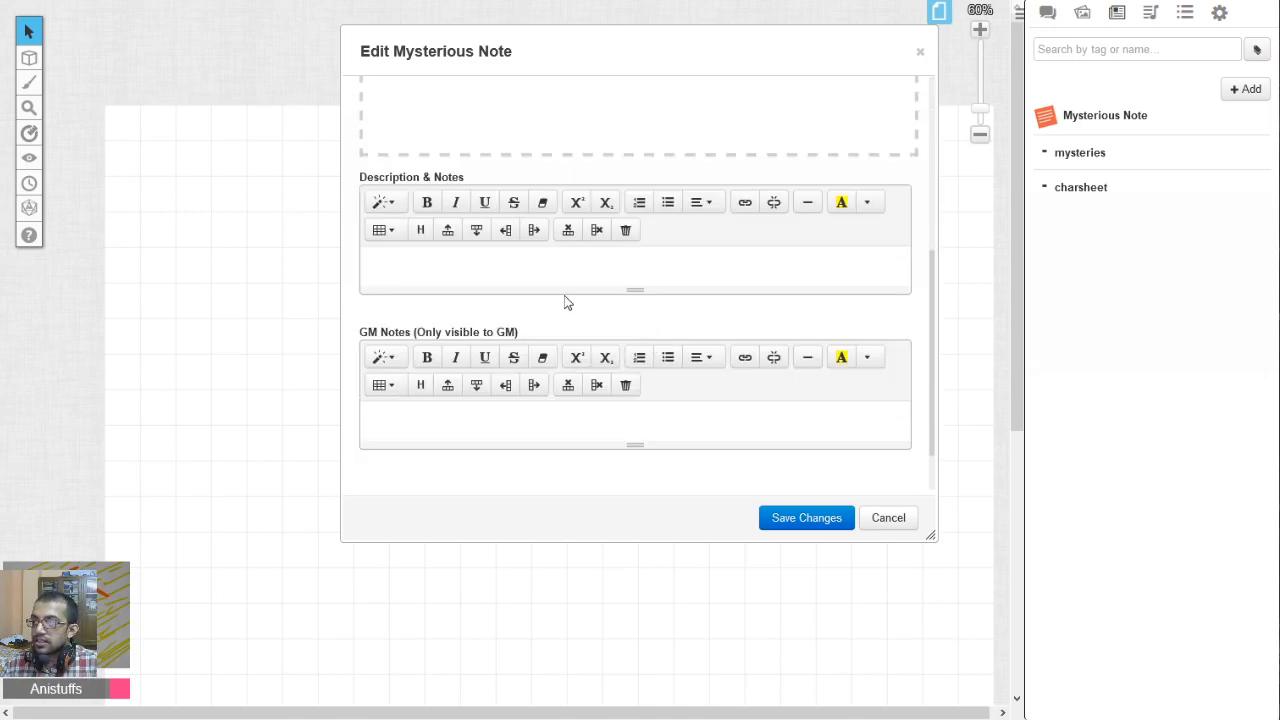
scroll(549, 271, up, 3)
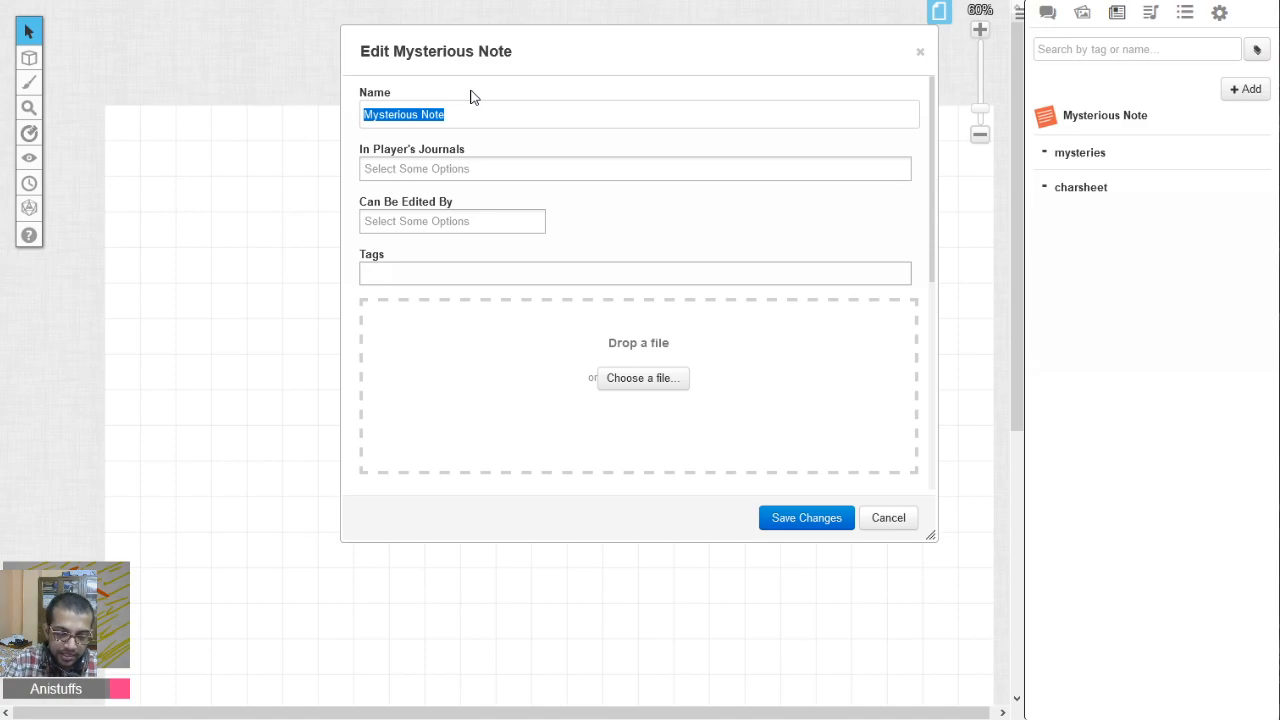
text(there')
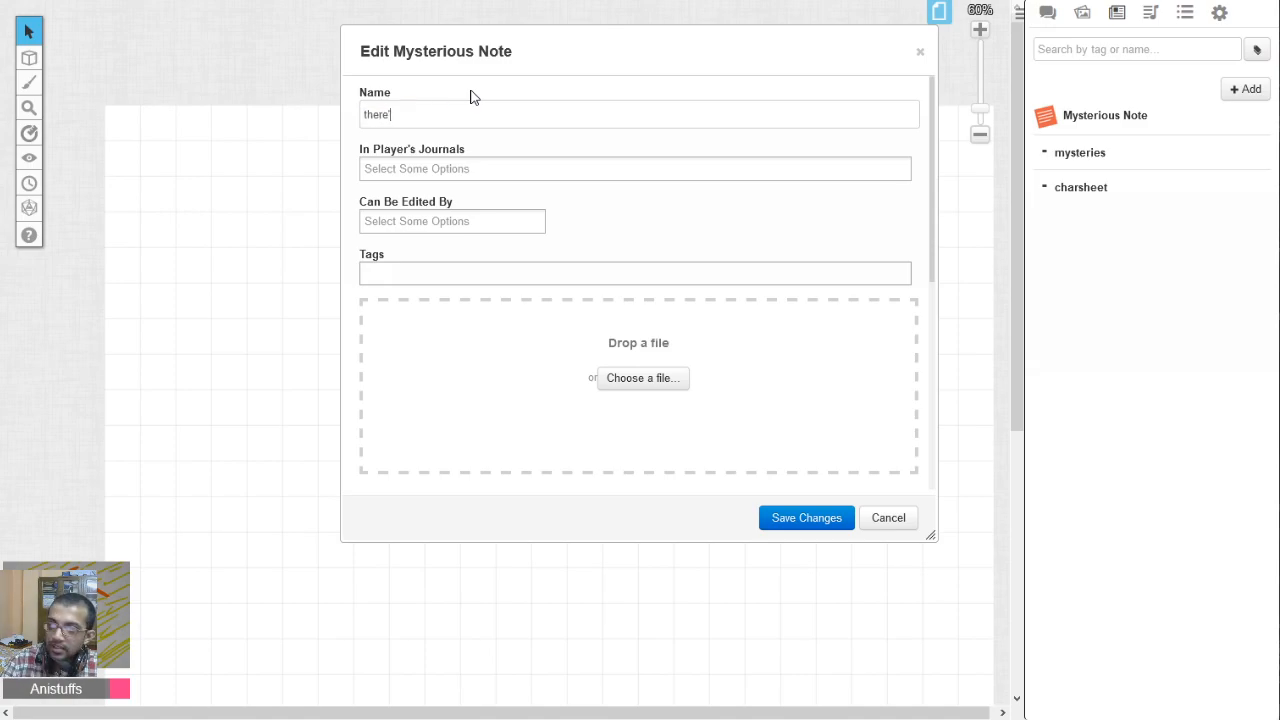
text(s a vampire)
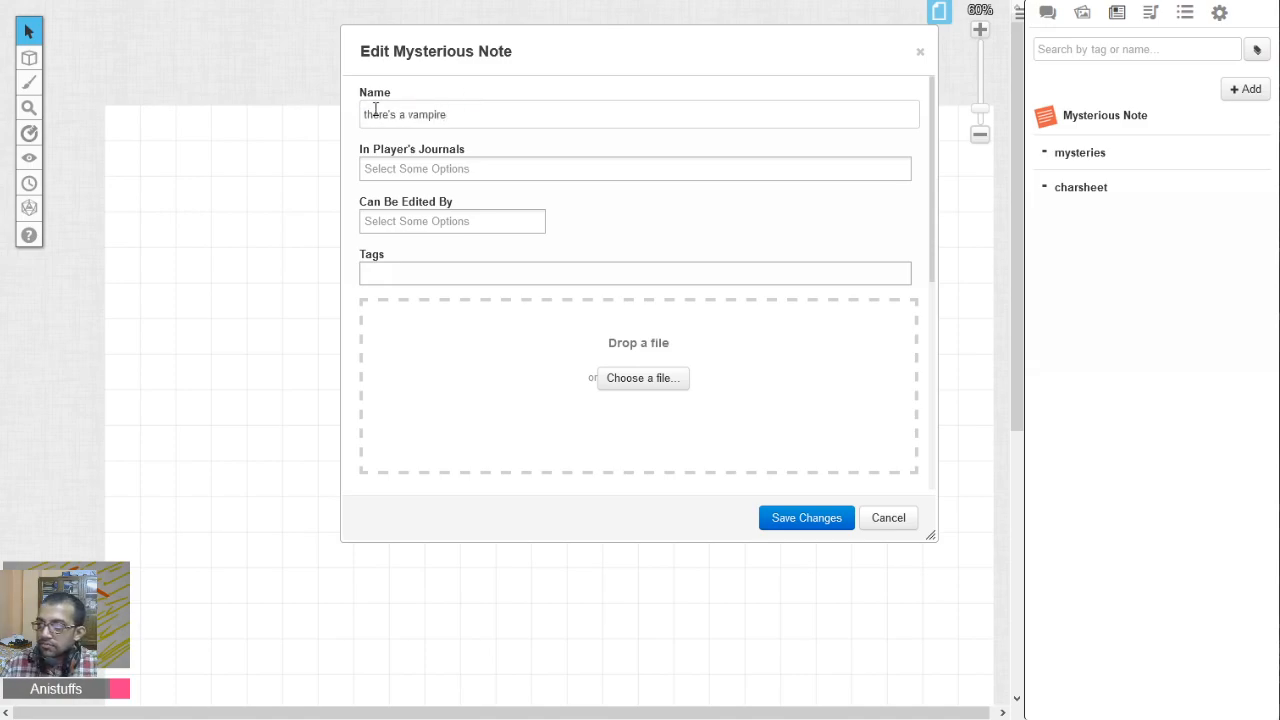
Save the handout with the description "stop the vampire before it murderkills everything a,so there's ravens everywhere" and move it into the "mysteries" folder.
scroll(457, 271, down, 3)
click(472, 268)
text(stop)
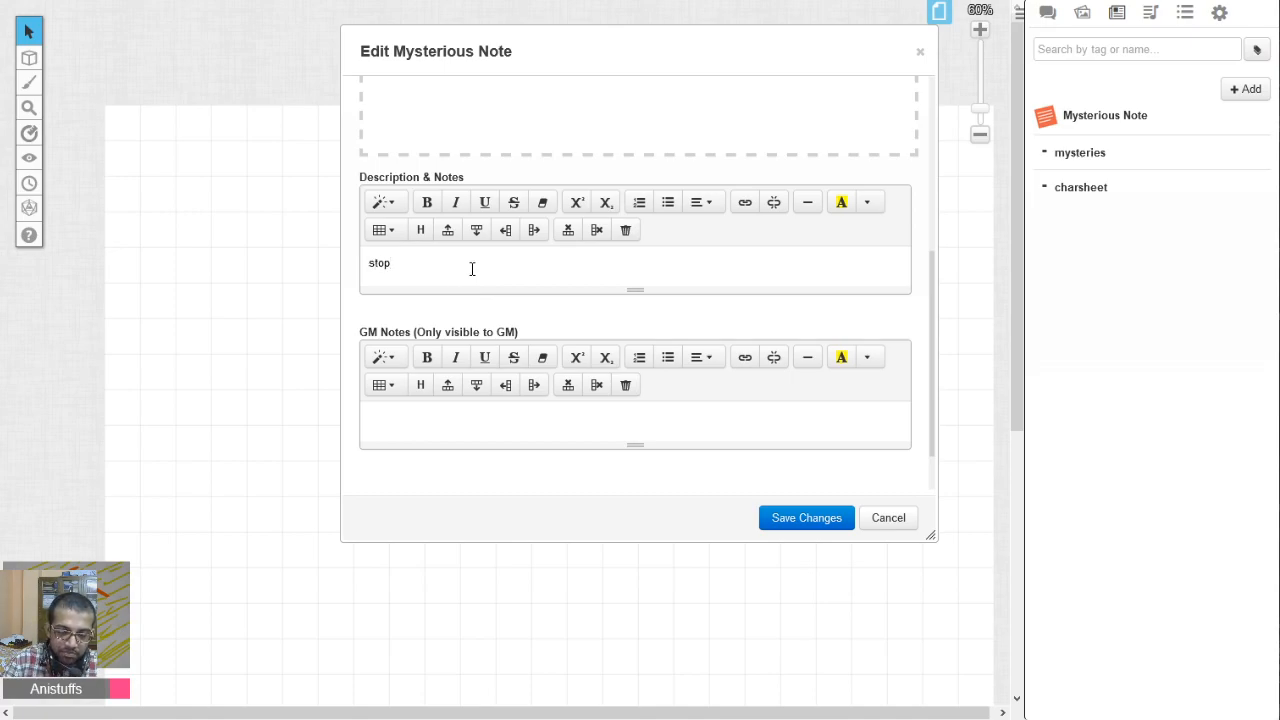
text( the vampire before it murde)
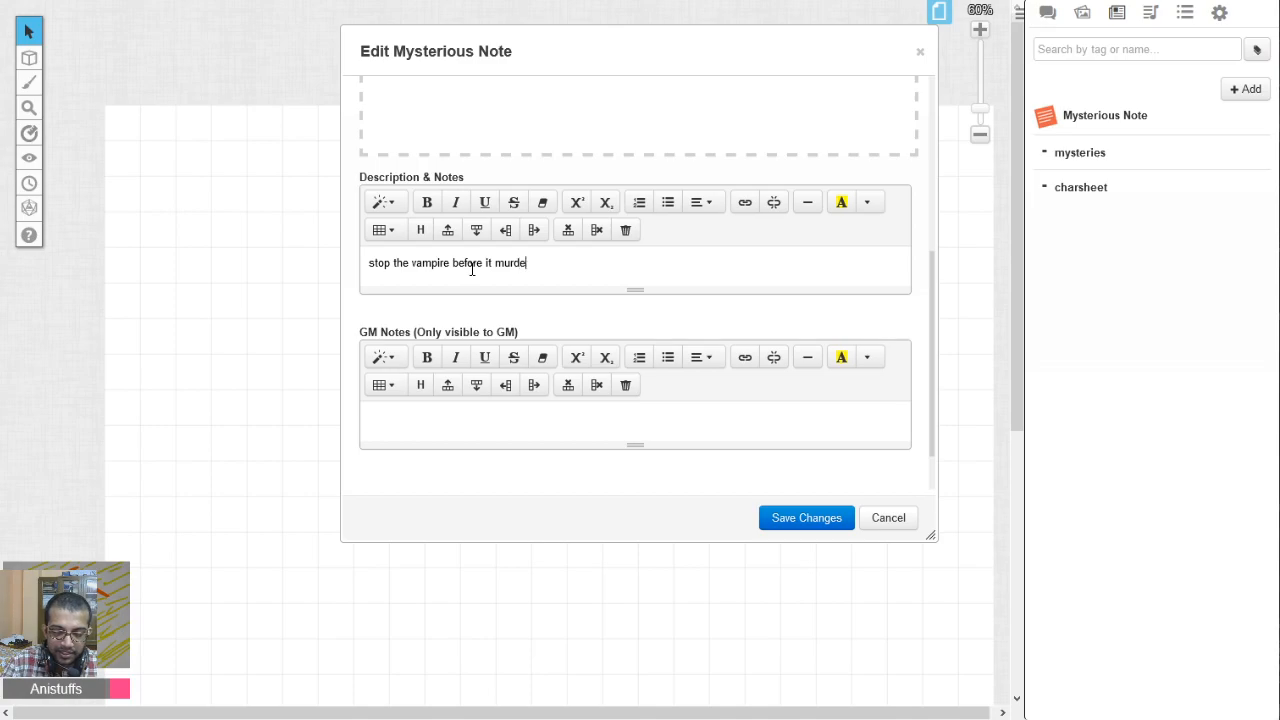
text(rkills everythi)
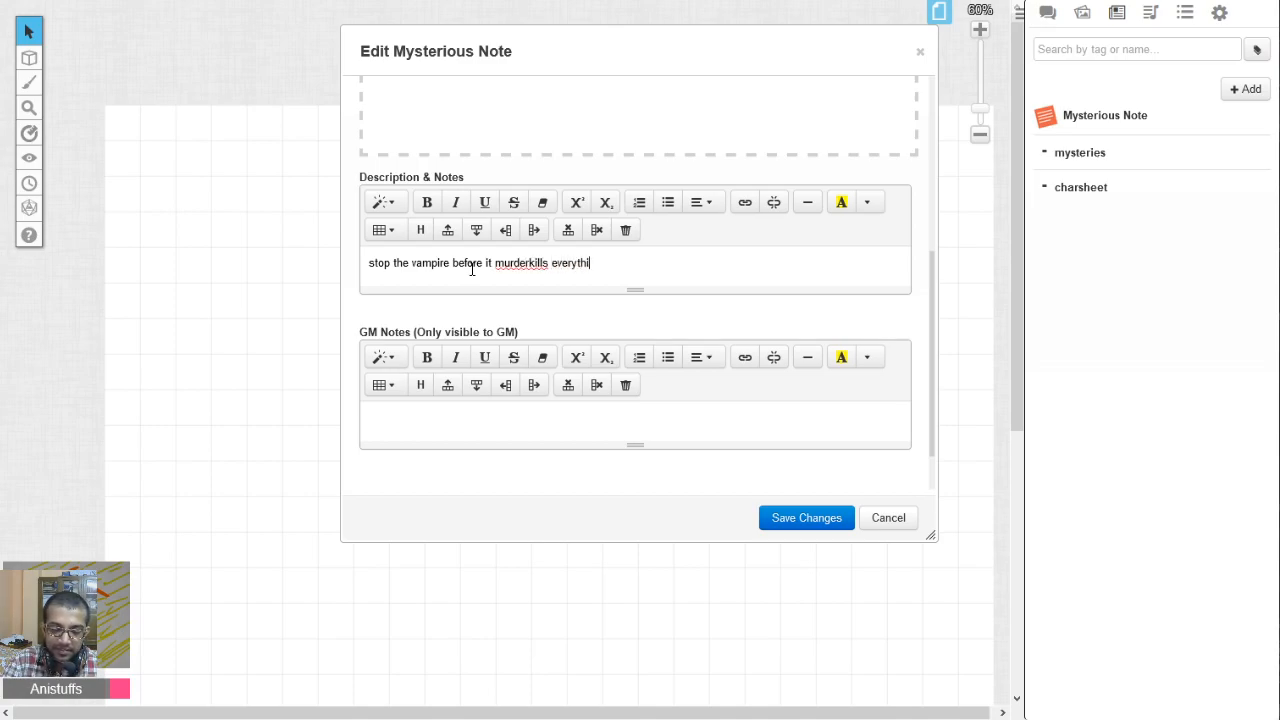
text(ng a,so there's ravens every)
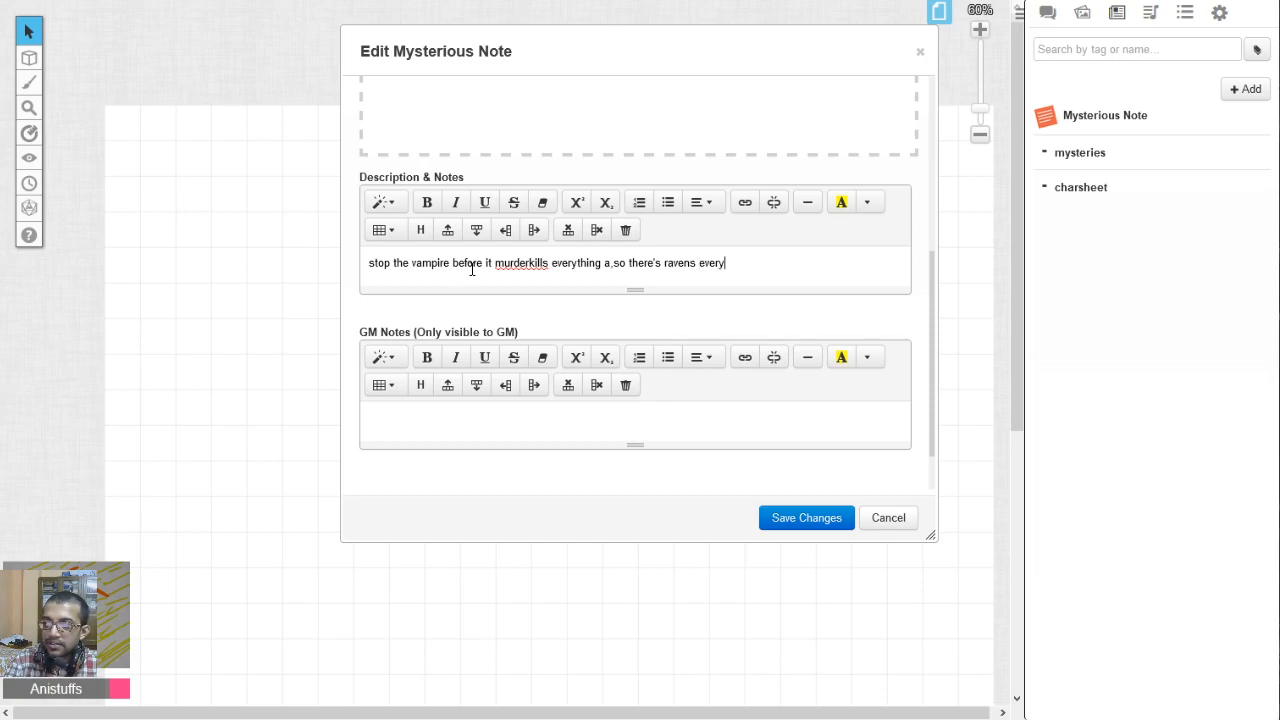
text(where)
click(826, 520)
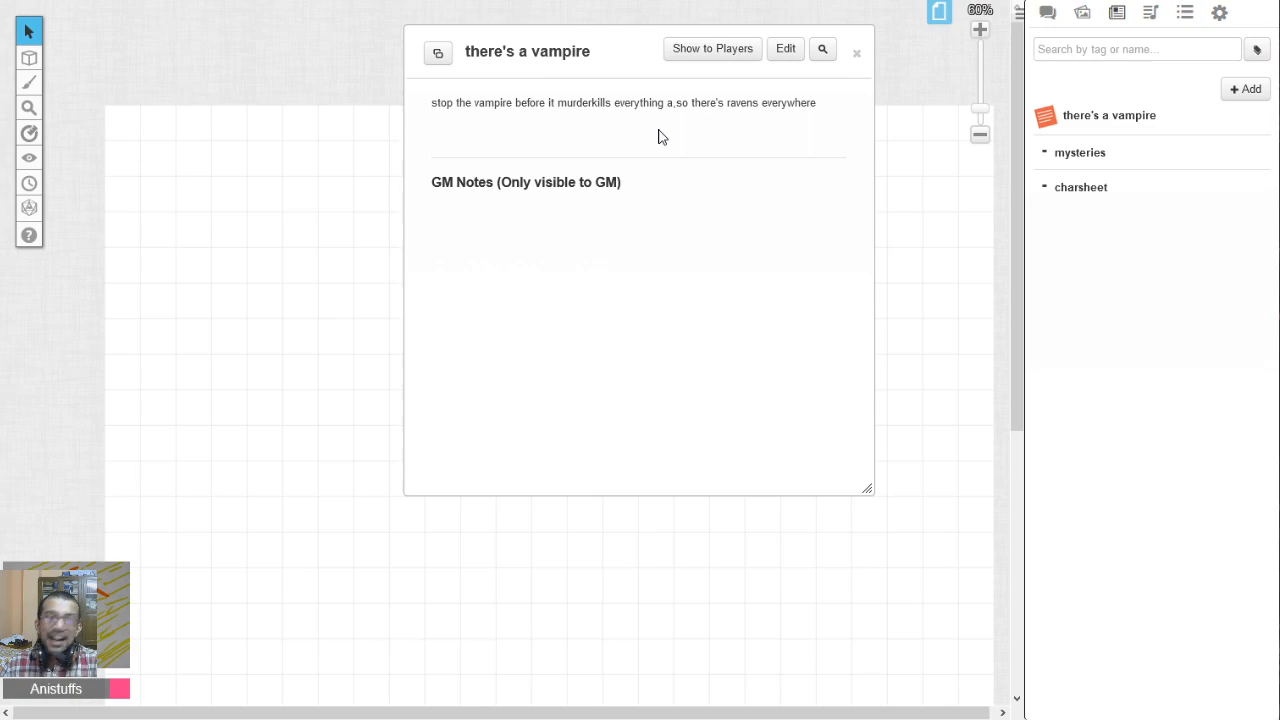
click(856, 53)
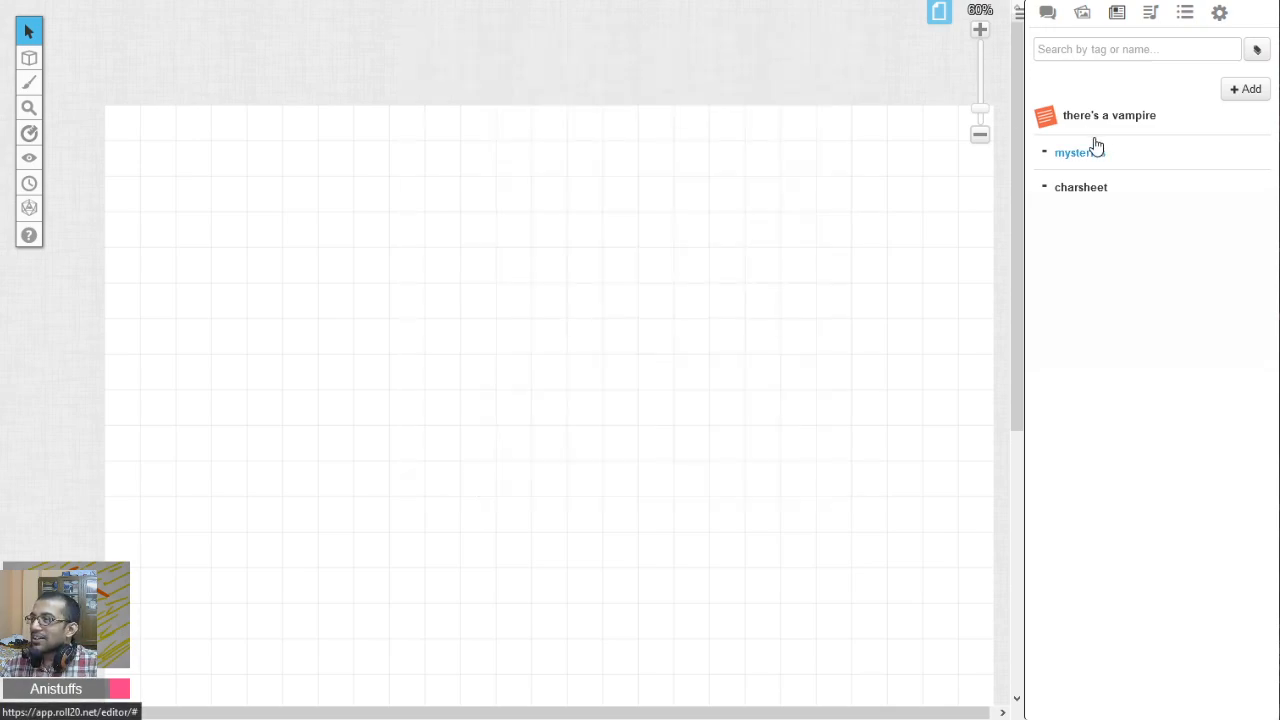
drag(1054, 125, 1092, 170)
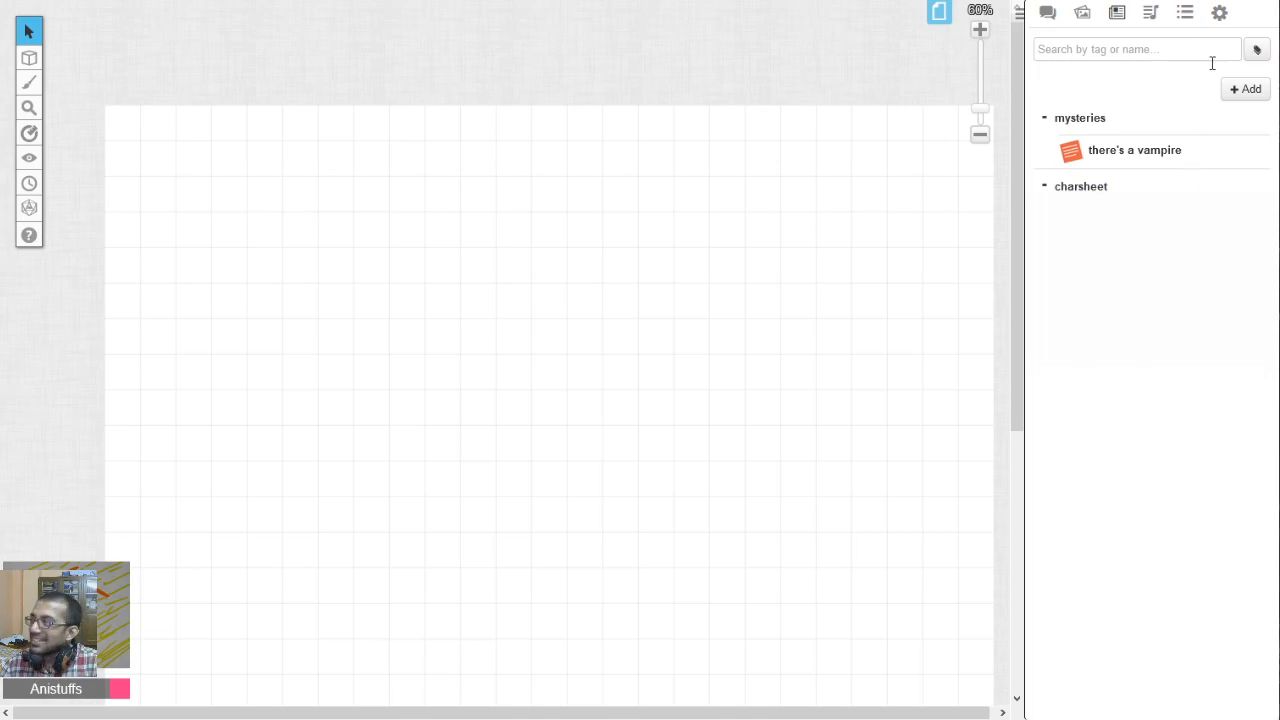
Add a journal character named "char1" and move it into the "charsheet" folder.
click(1240, 92)
click(1228, 120)
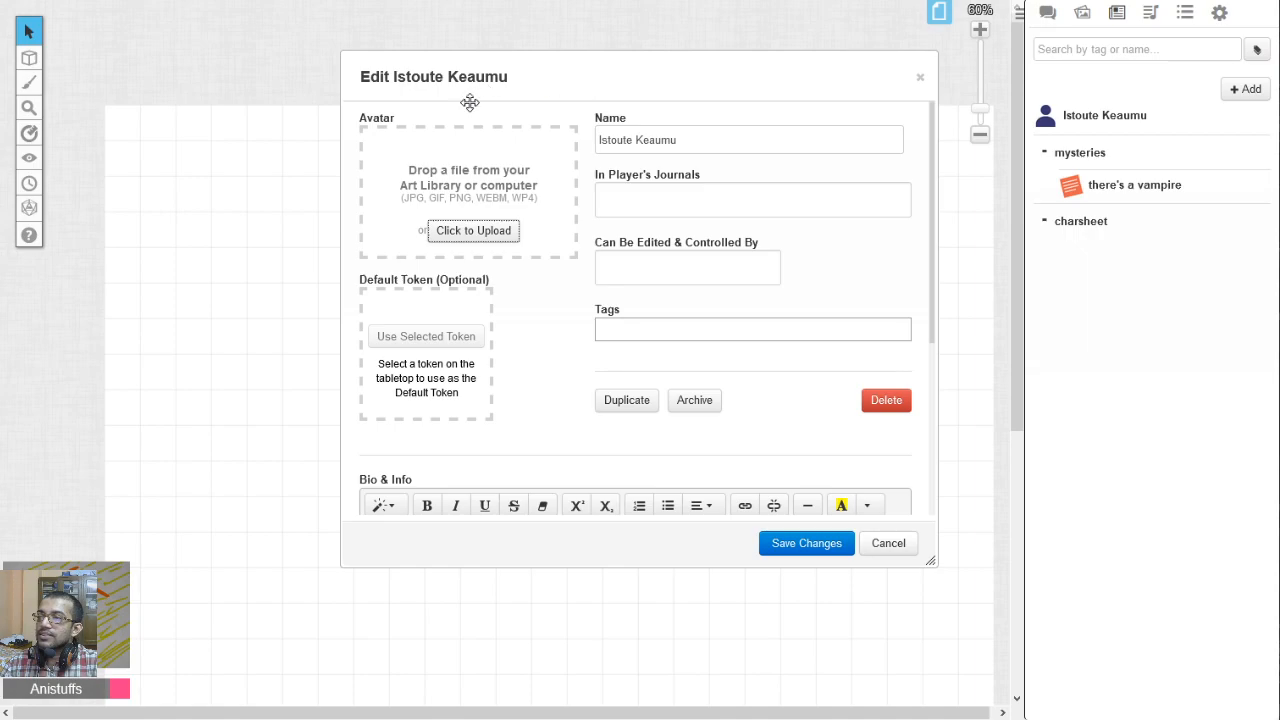
triple_click(692, 141)
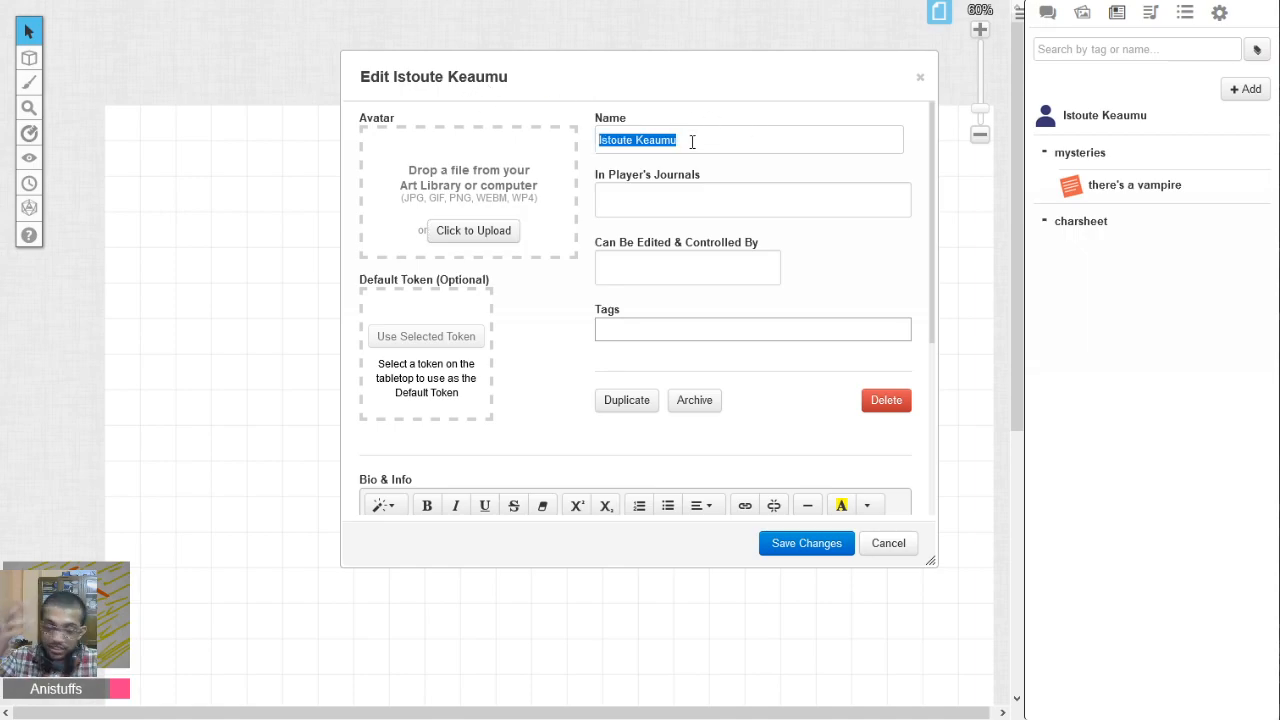
text(char1)
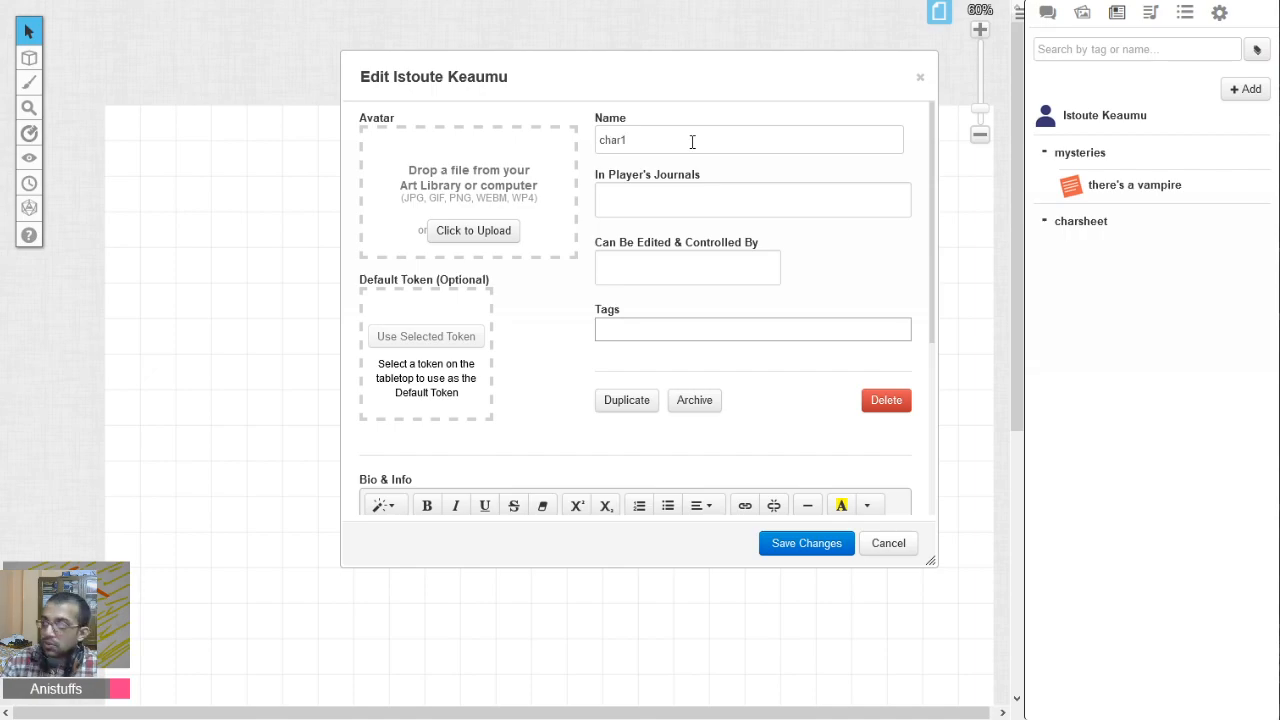
click(806, 543)
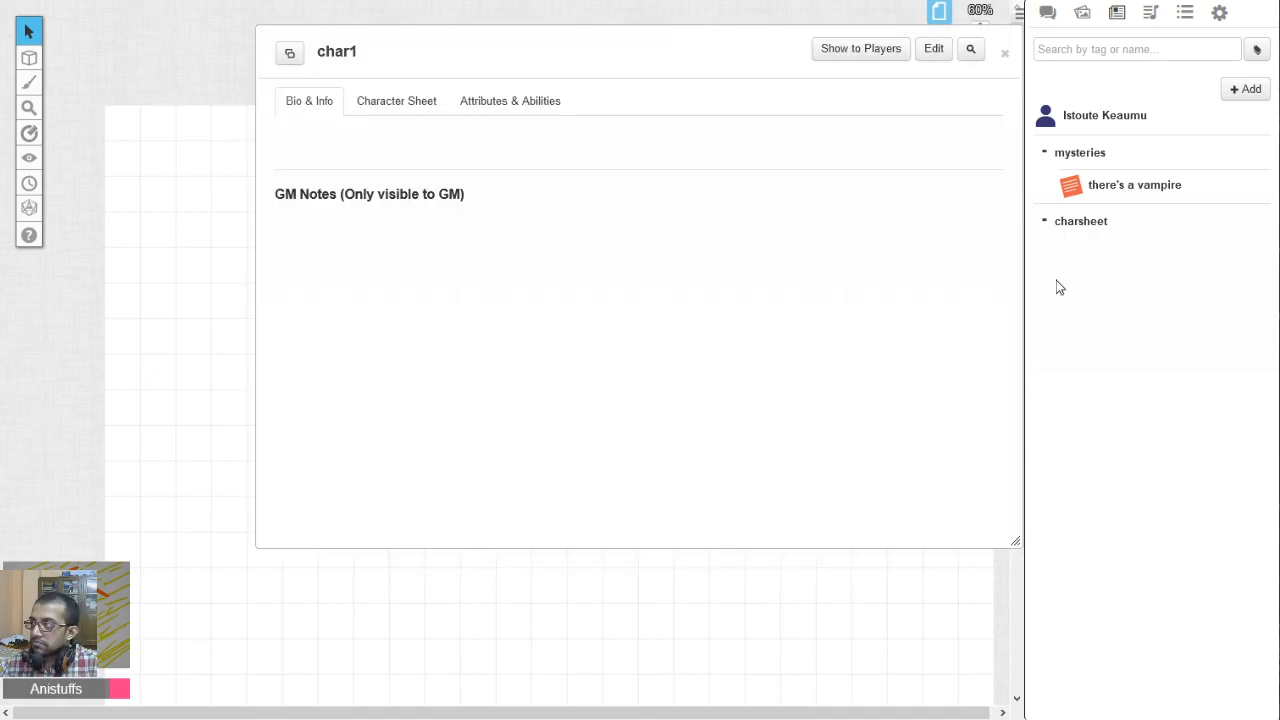
drag(1049, 114, 1107, 236)
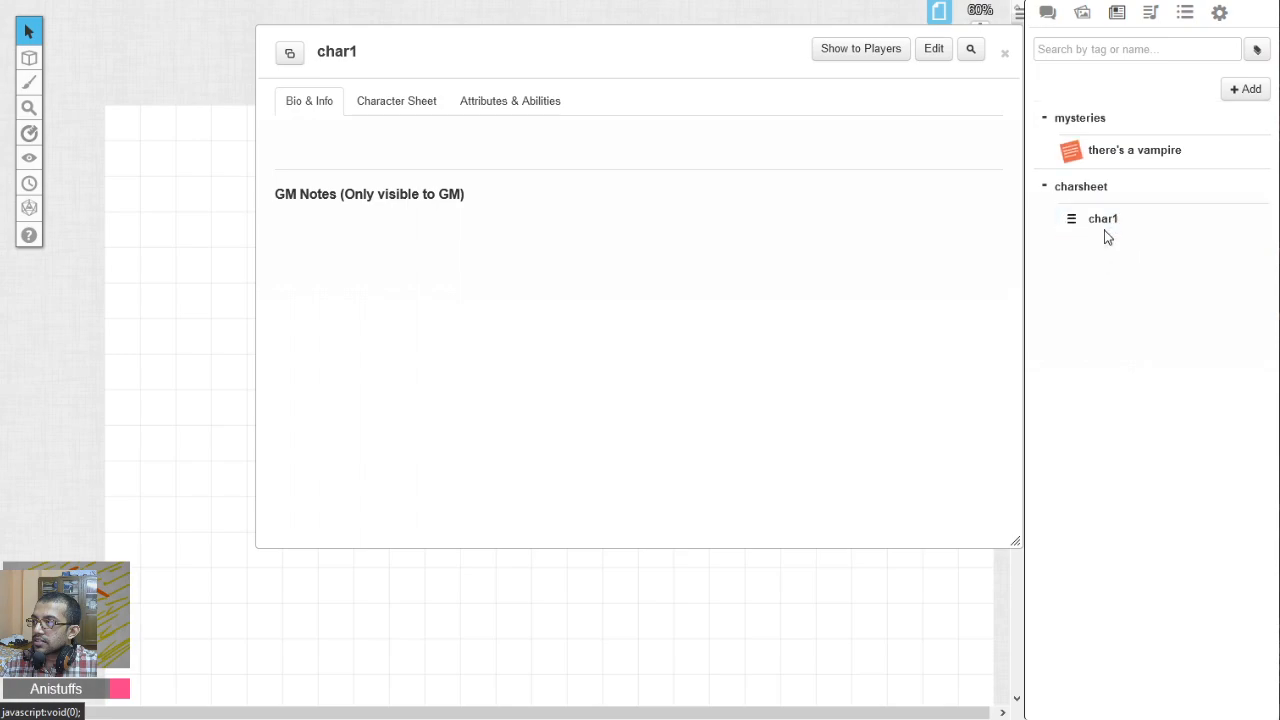
click(1004, 53)
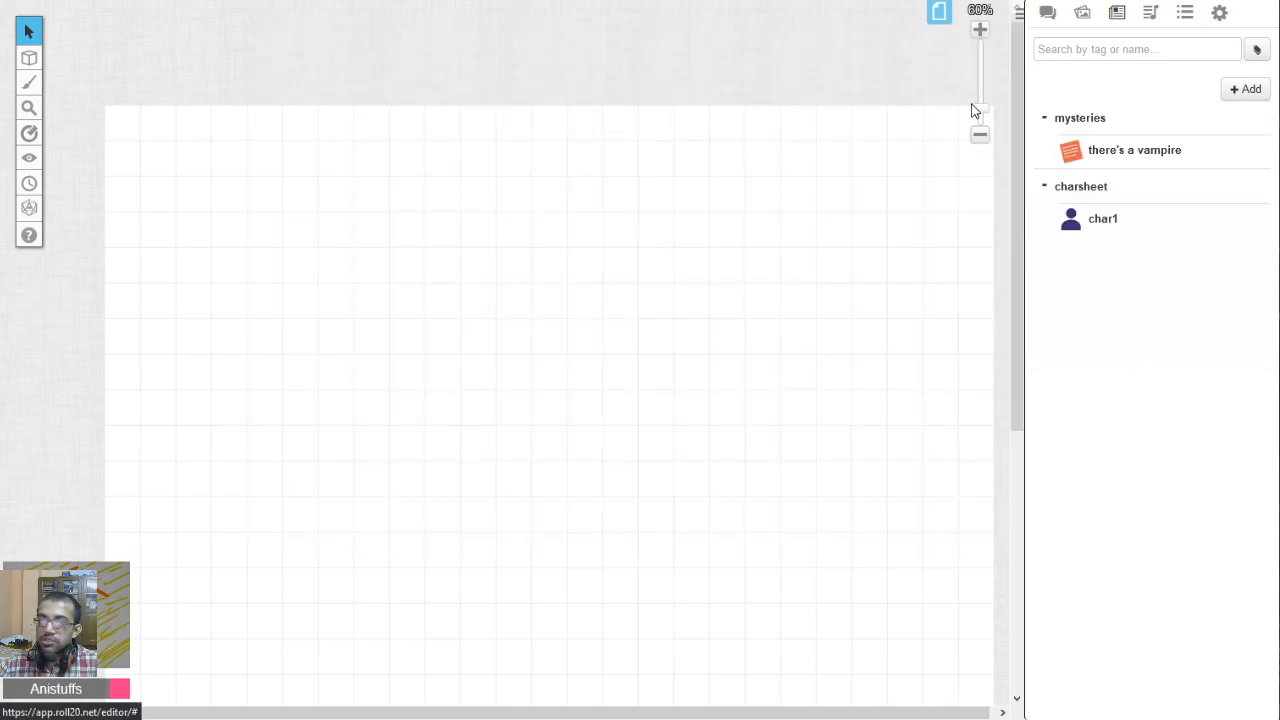
Compare the char1 entry with the vampire handout and view char1's bio, character sheet, and attributes and abilities.
click(1102, 220)
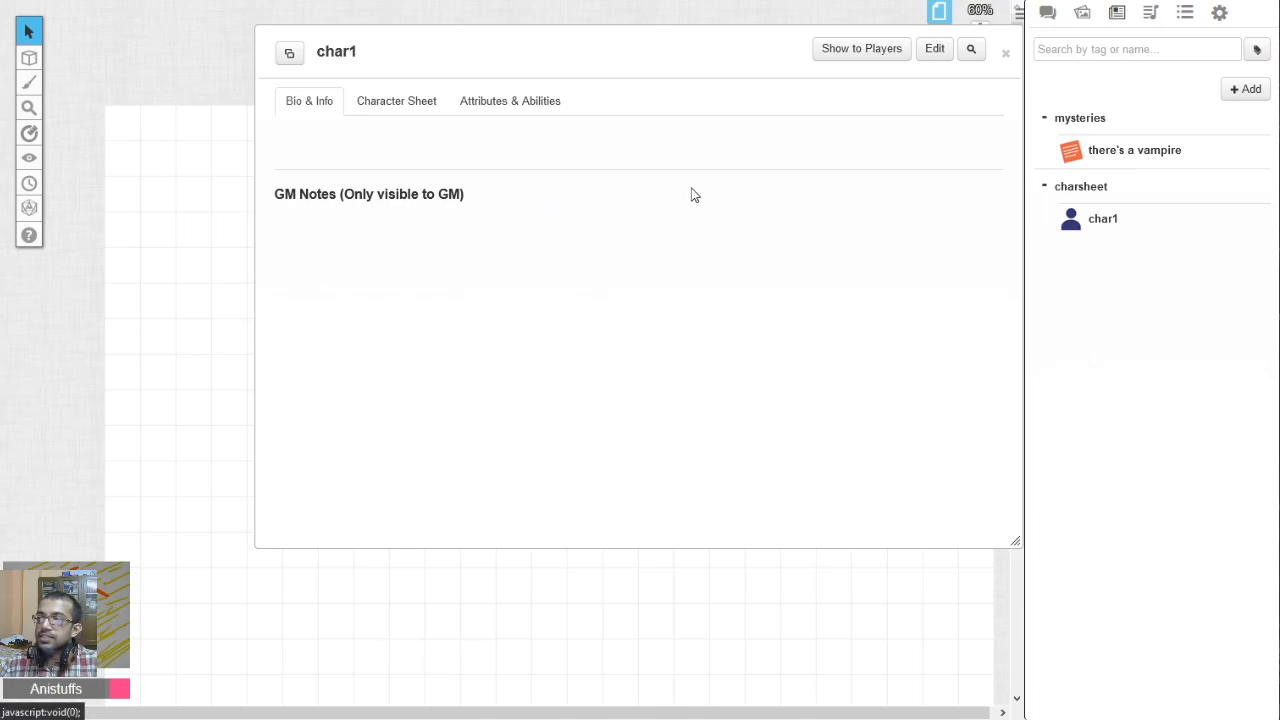
click(1124, 153)
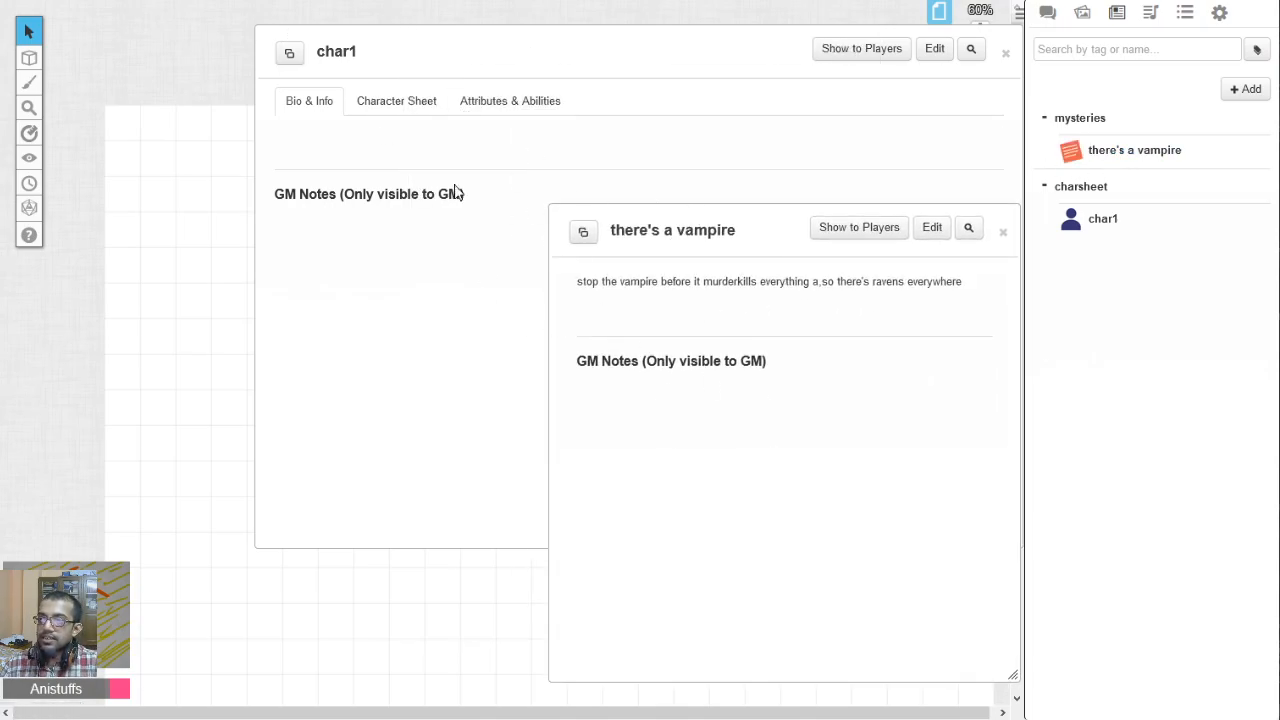
click(1003, 233)
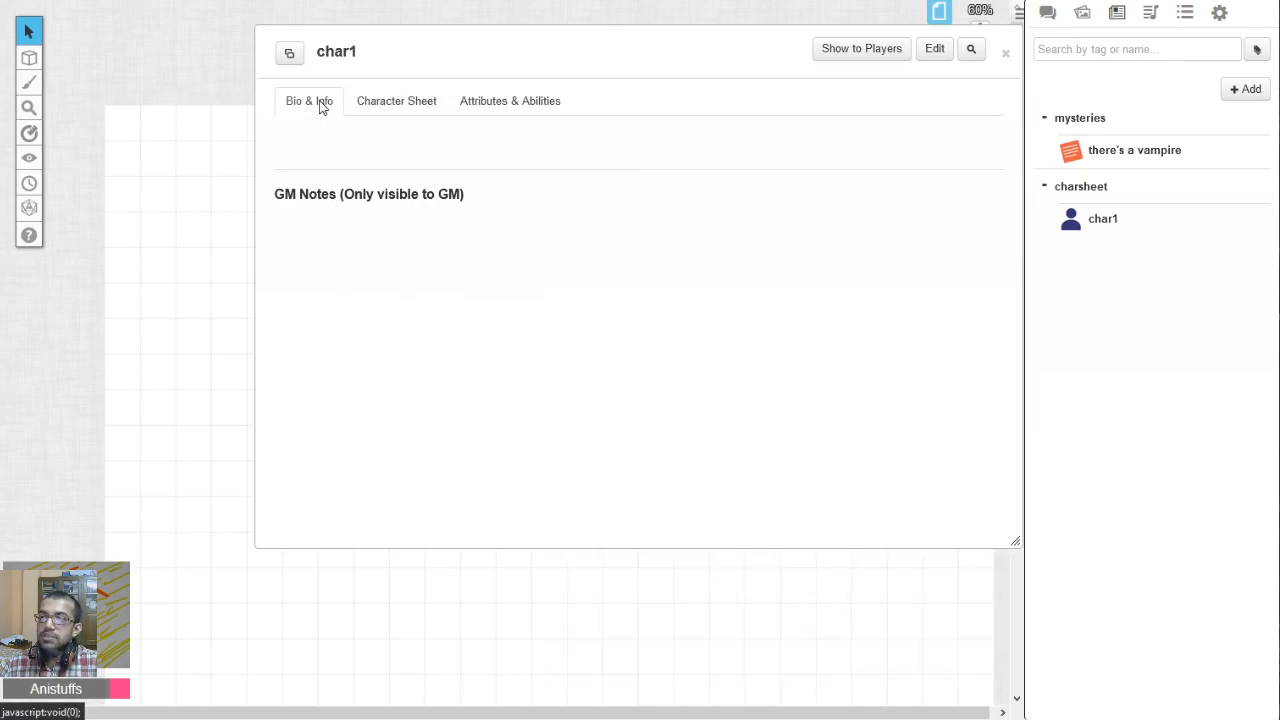
click(368, 103)
click(510, 104)
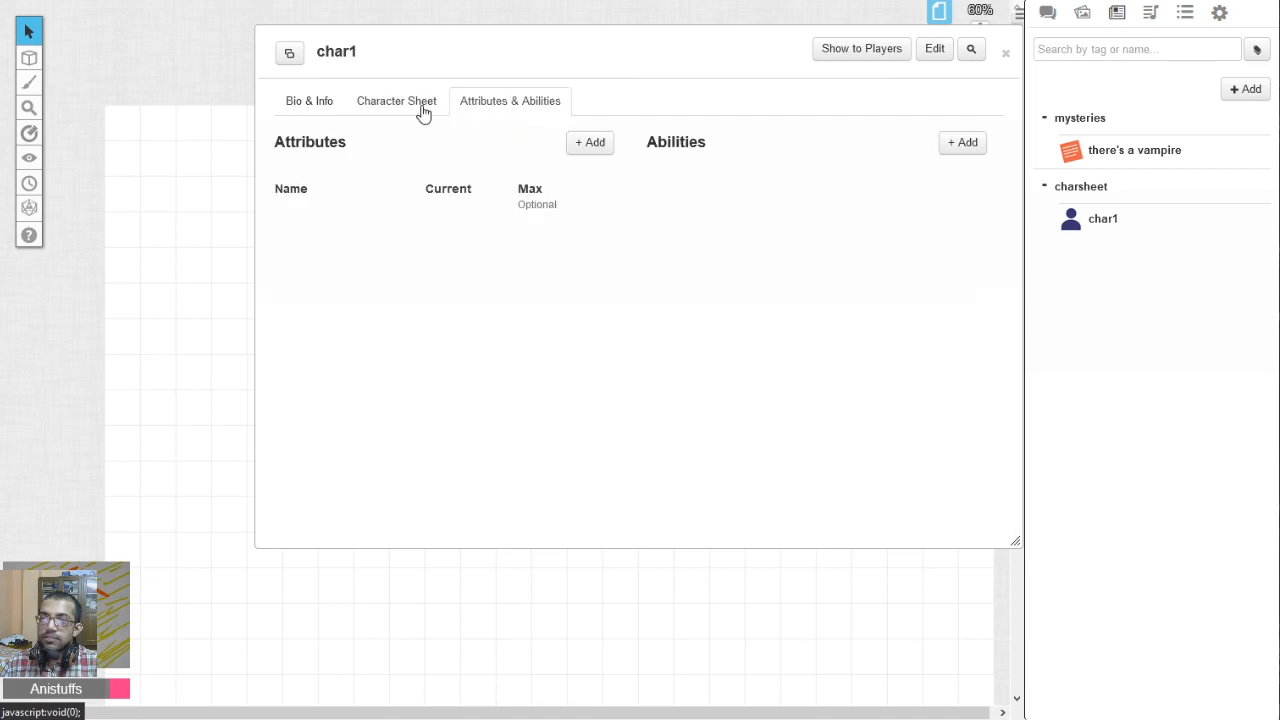
click(327, 104)
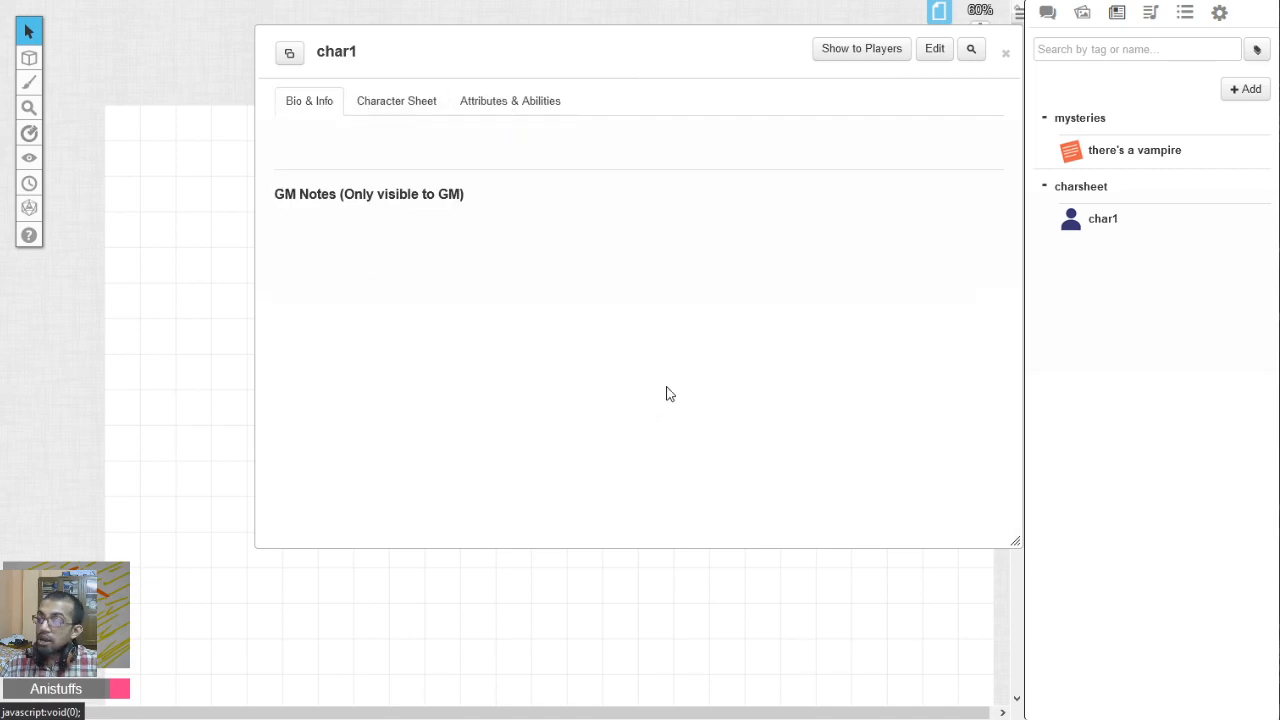
Enter "bio stuff" as char1's Bio & Info text and save the character.
click(932, 50)
scroll(589, 262, down, 3)
click(533, 292)
text(bio stuff)
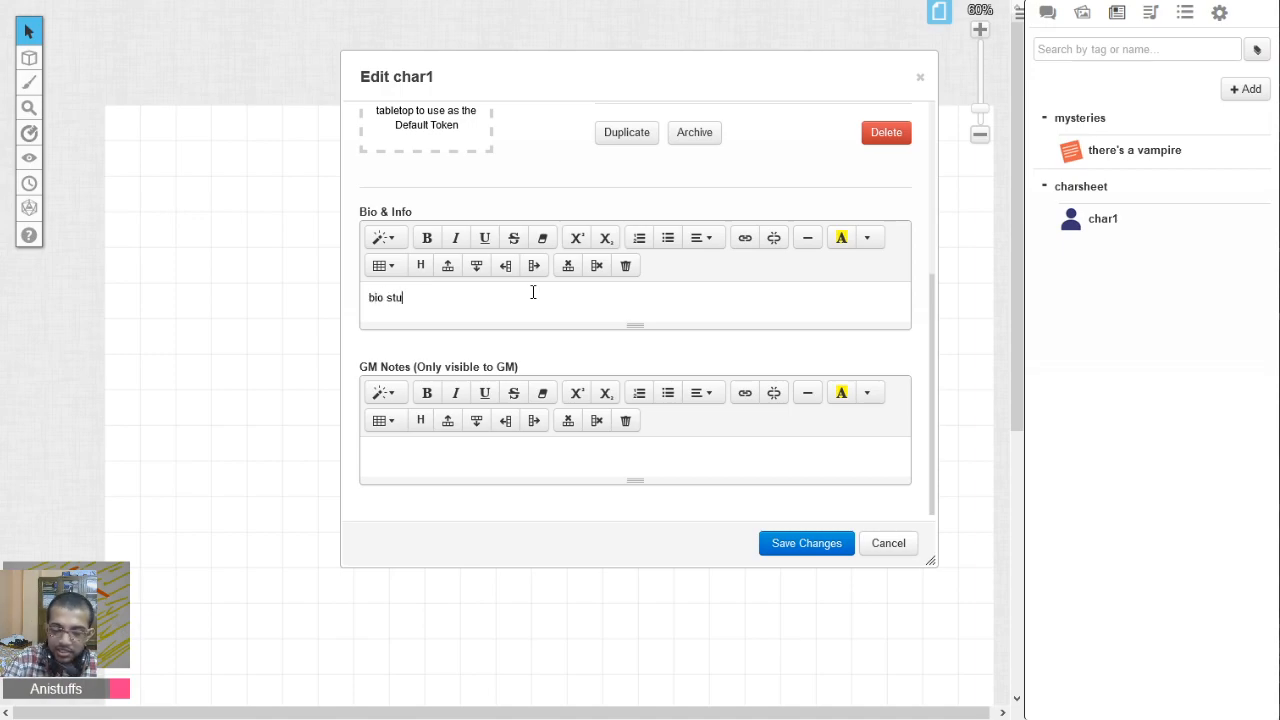
click(802, 548)
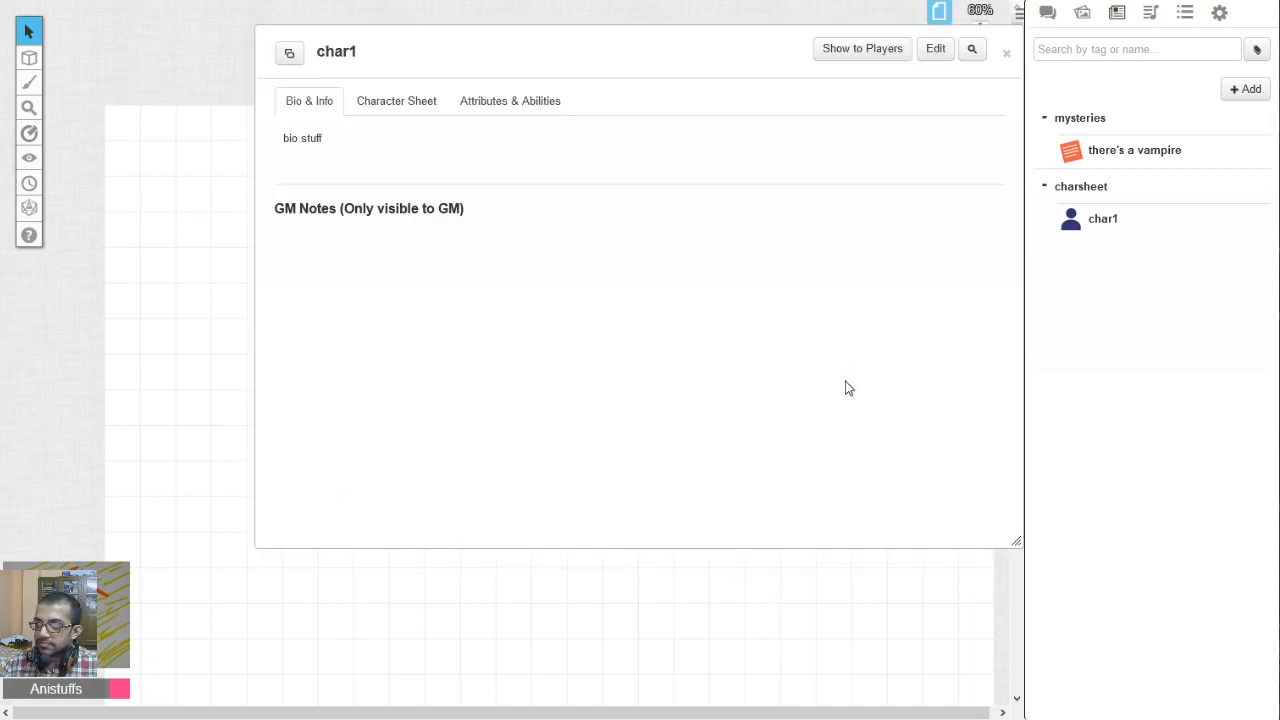
Look through the available playbooks and their descriptions on char1's character sheet.
click(397, 112)
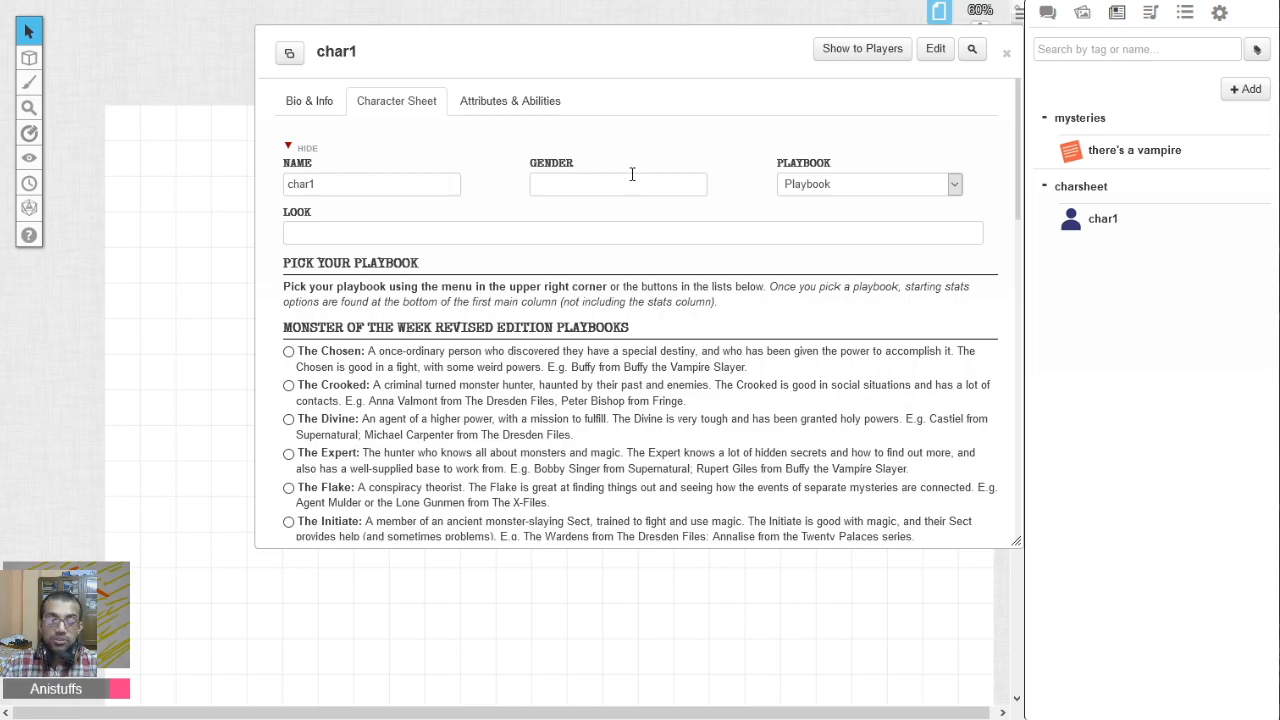
scroll(630, 400, down, 5)
scroll(630, 400, down, 4)
scroll(630, 400, up, 8)
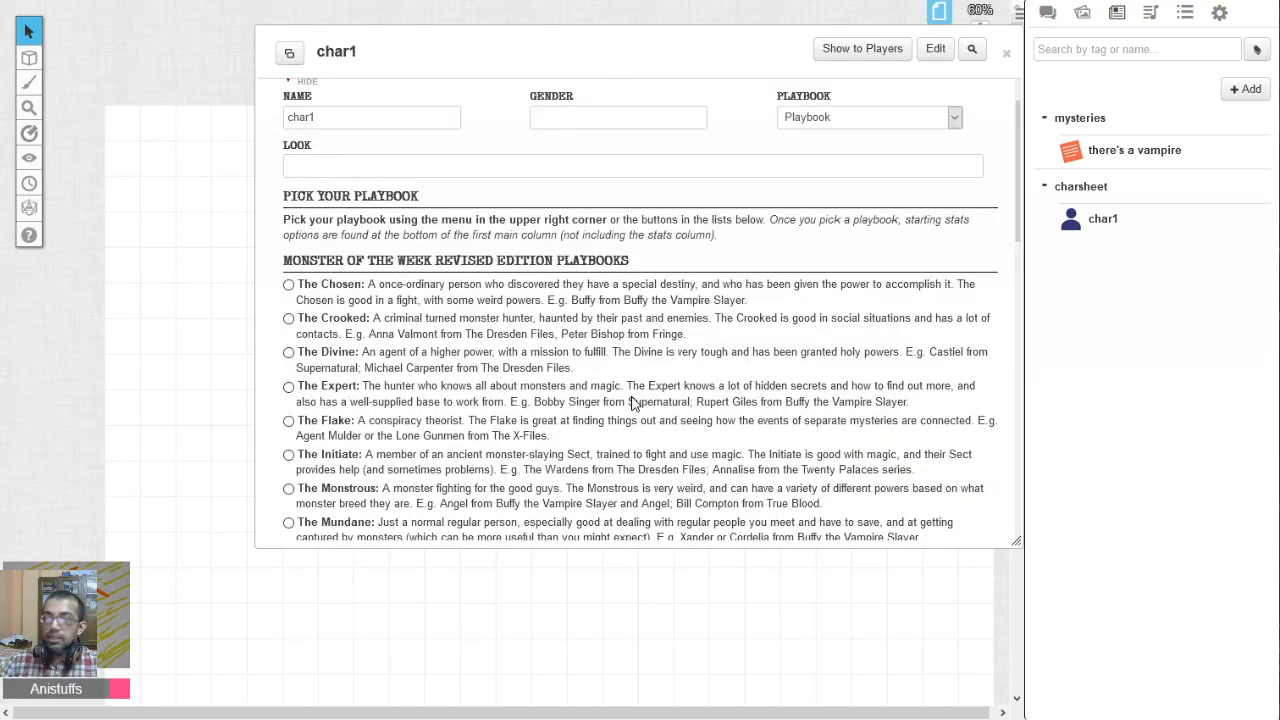
scroll(420, 398, down, 3)
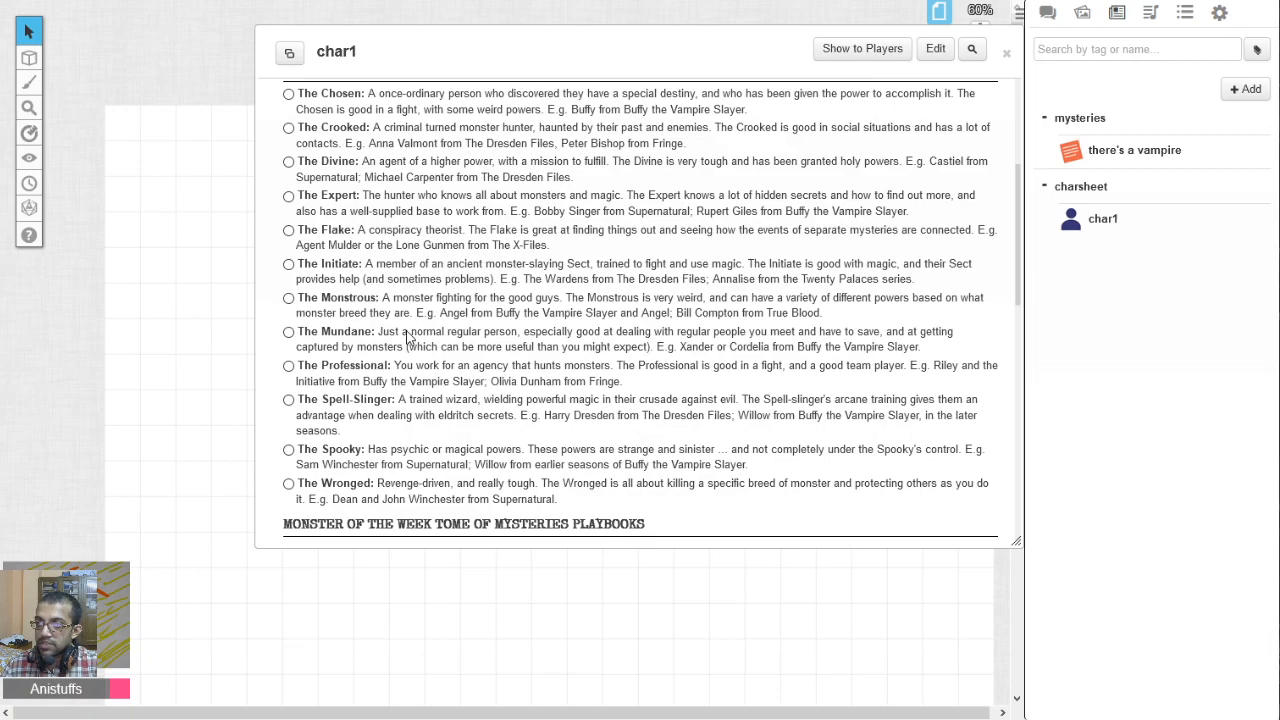
scroll(417, 392, down, 4)
scroll(416, 396, down, 6)
scroll(540, 500, up, 7)
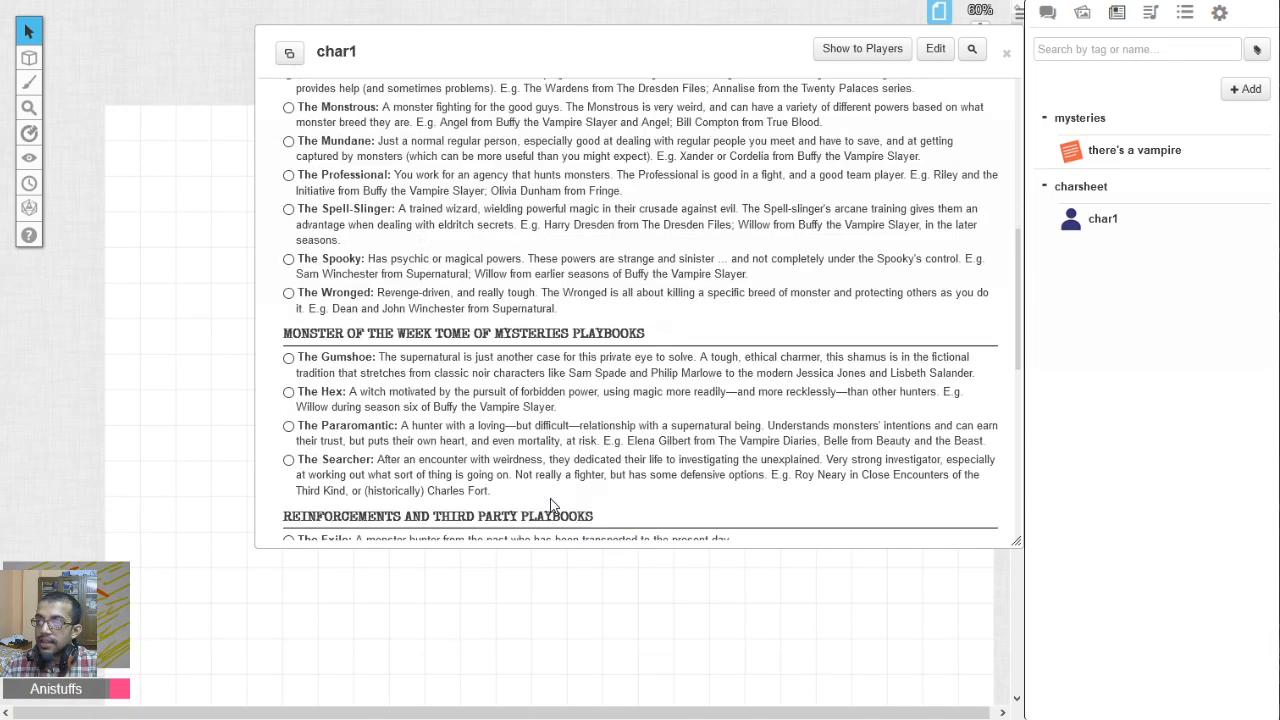
scroll(551, 507, down, 9)
scroll(553, 505, up, 10)
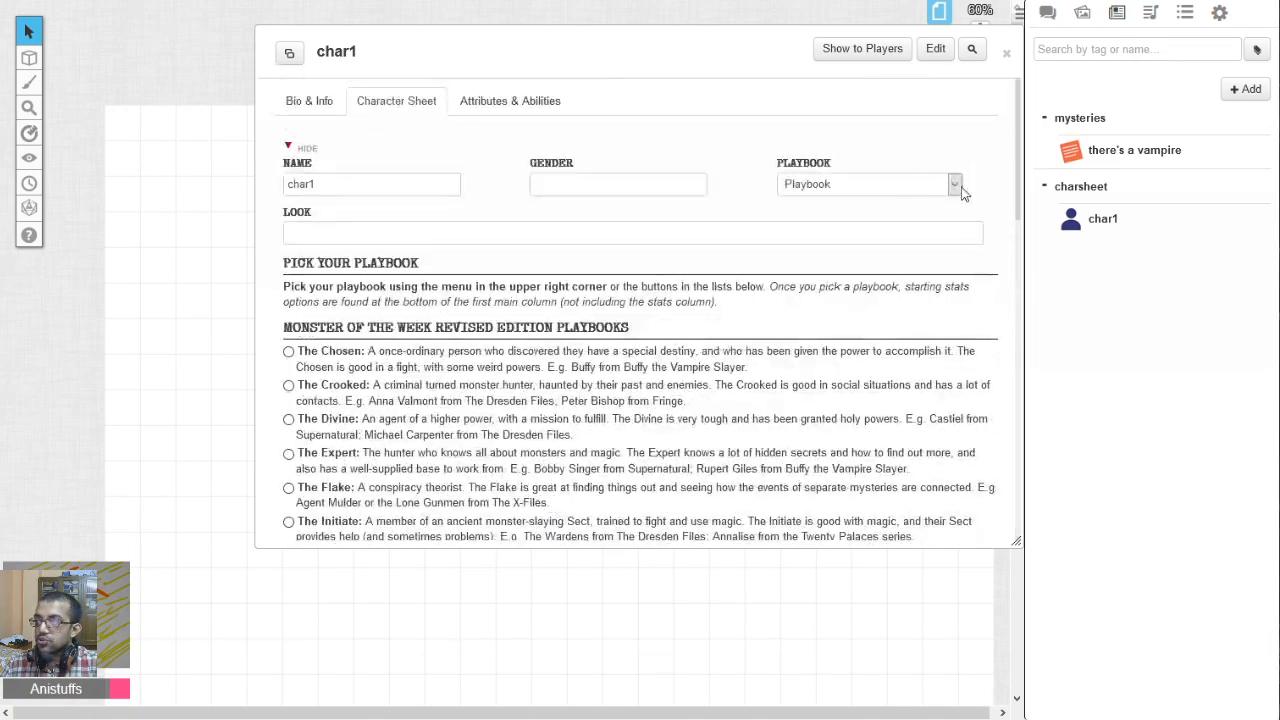
Set char1's playbook to The Mundane after browsing the available playbook options.
click(868, 186)
scroll(850, 507, down, 3)
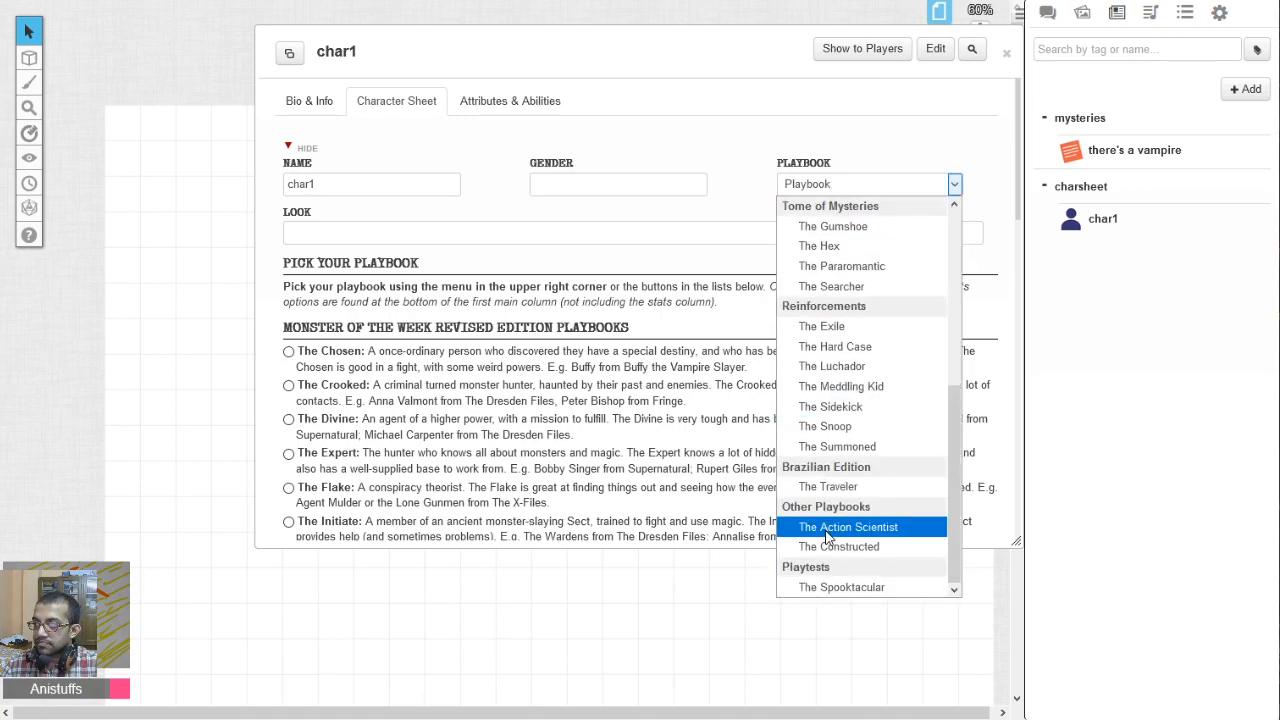
scroll(900, 338, up, 5)
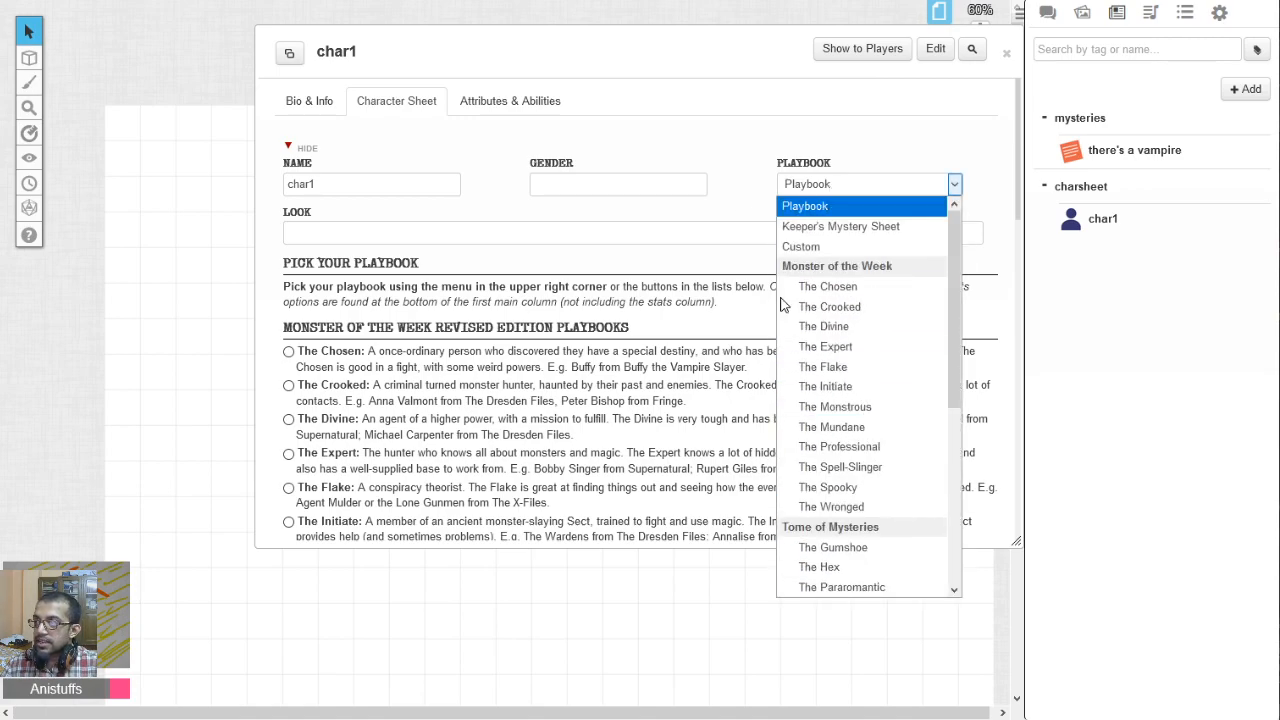
click(868, 428)
Examine the Mundane sheet's stats, luck, harm, moves, gear, history prompts and improvements.
scroll(757, 434, down, 3)
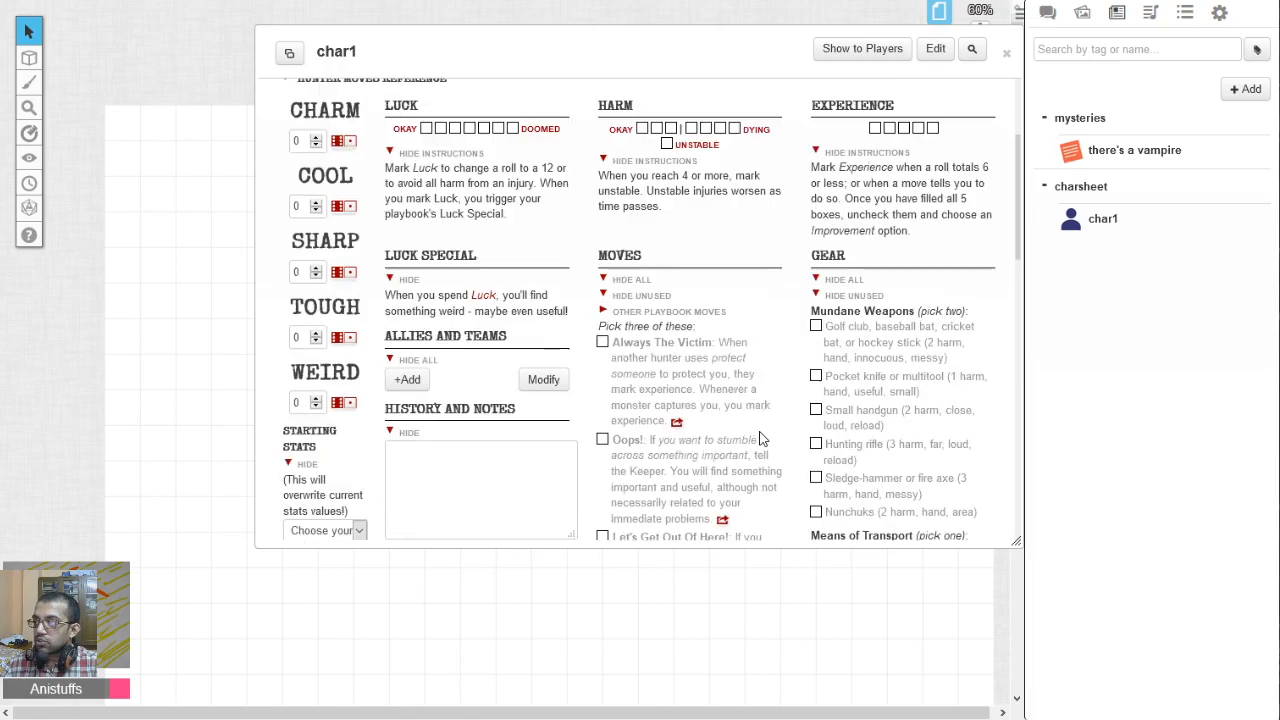
scroll(535, 245, down, 10)
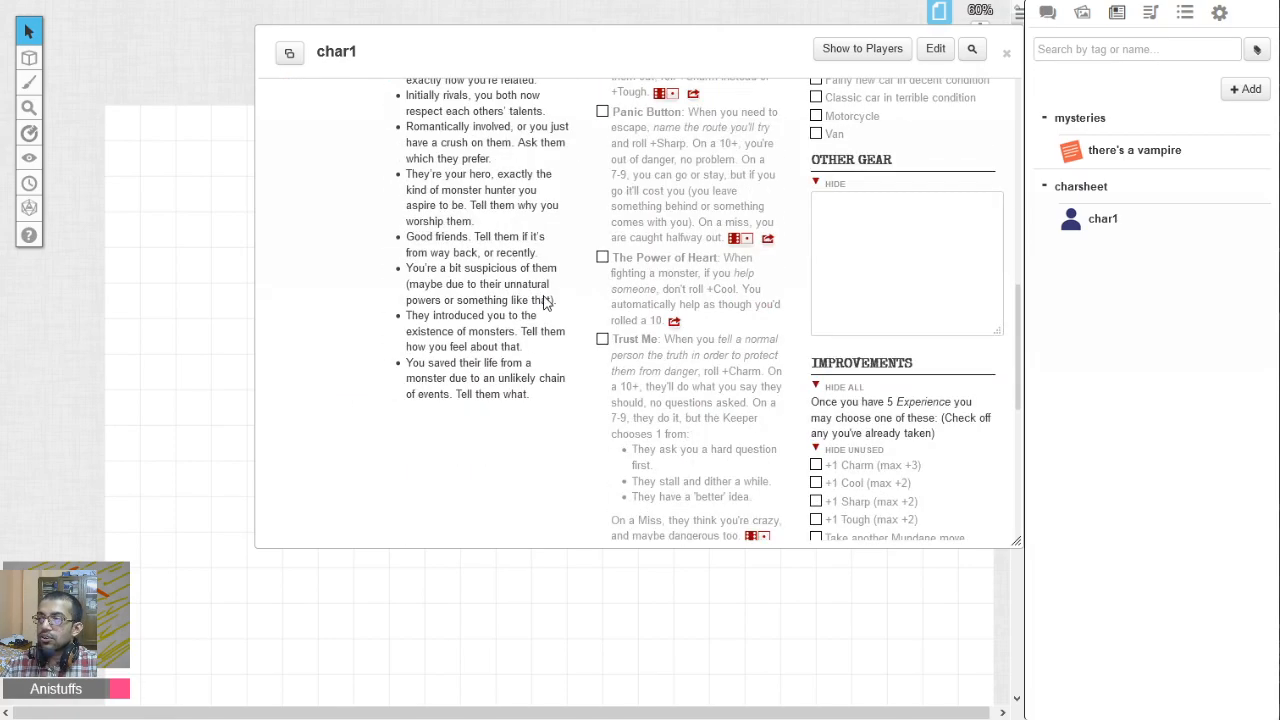
scroll(590, 380, up, 10)
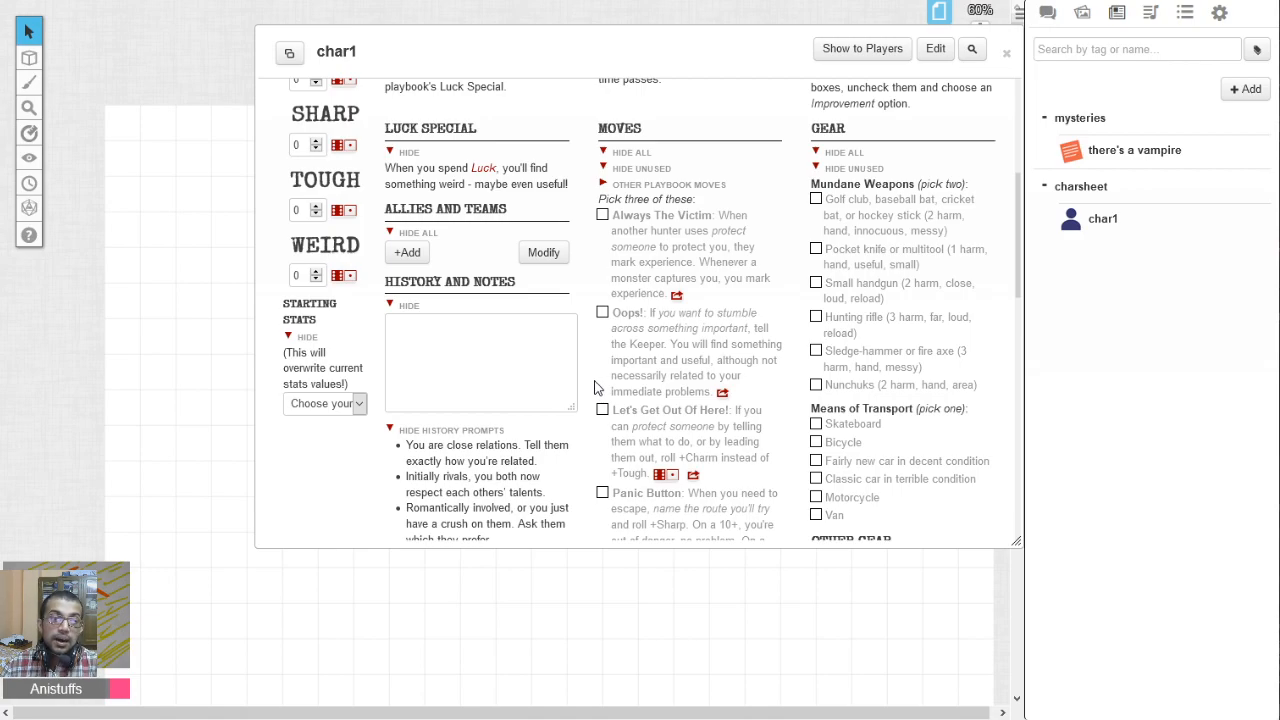
scroll(350, 403, up, 2)
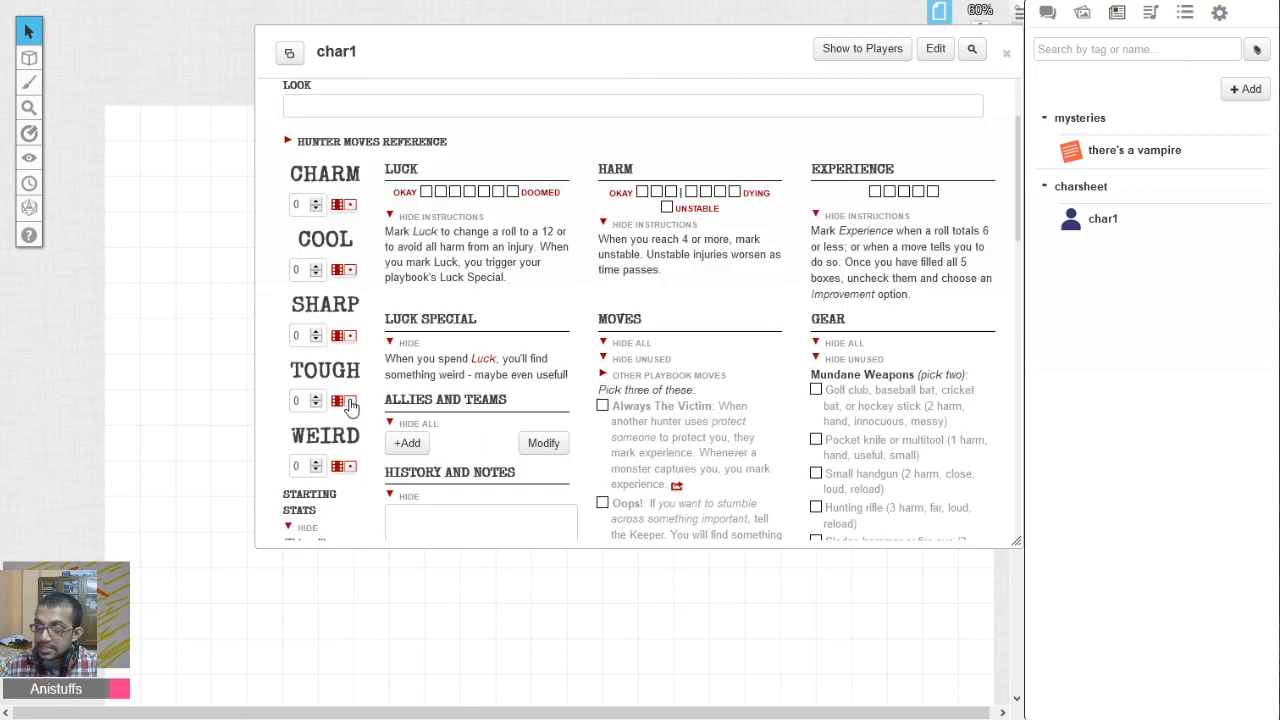
scroll(350, 403, down, 1)
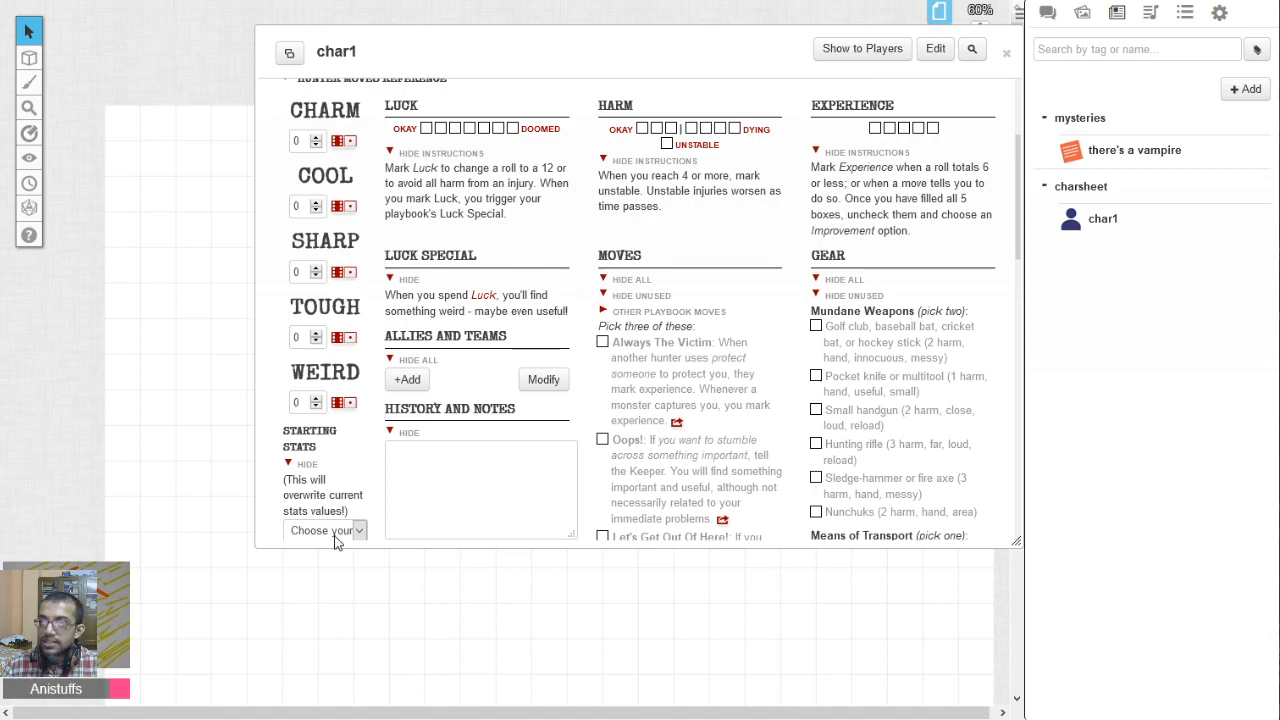
scroll(795, 297, up, 3)
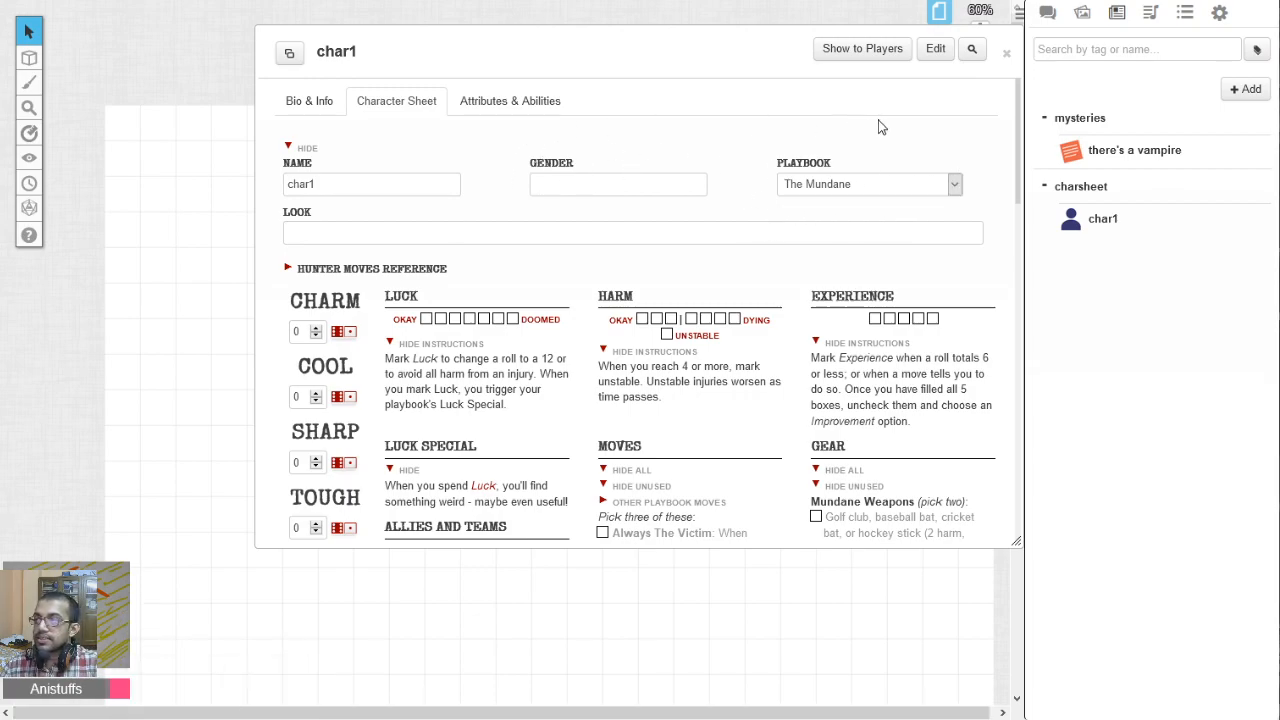
Reopen char1 from the journal, rename the character "Manny the Mundane" on its sheet, and close it.
click(1008, 55)
click(1105, 220)
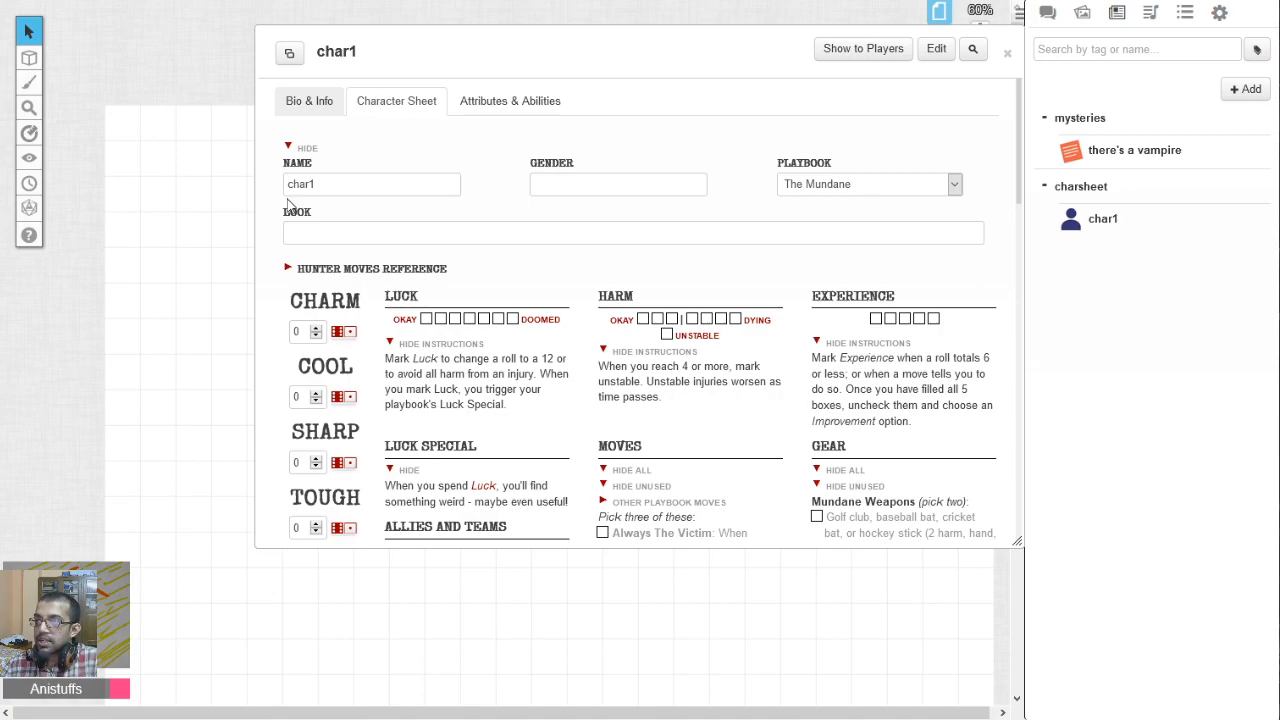
double_click(350, 185)
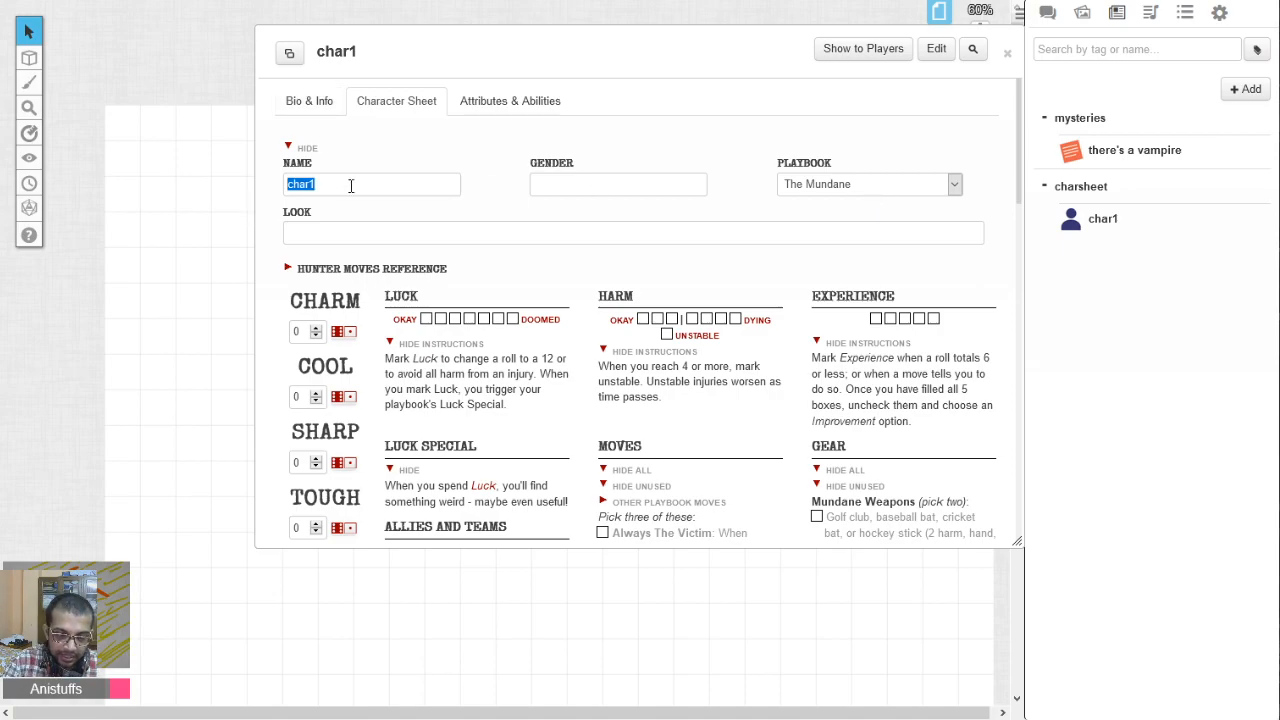
text(Manny th)
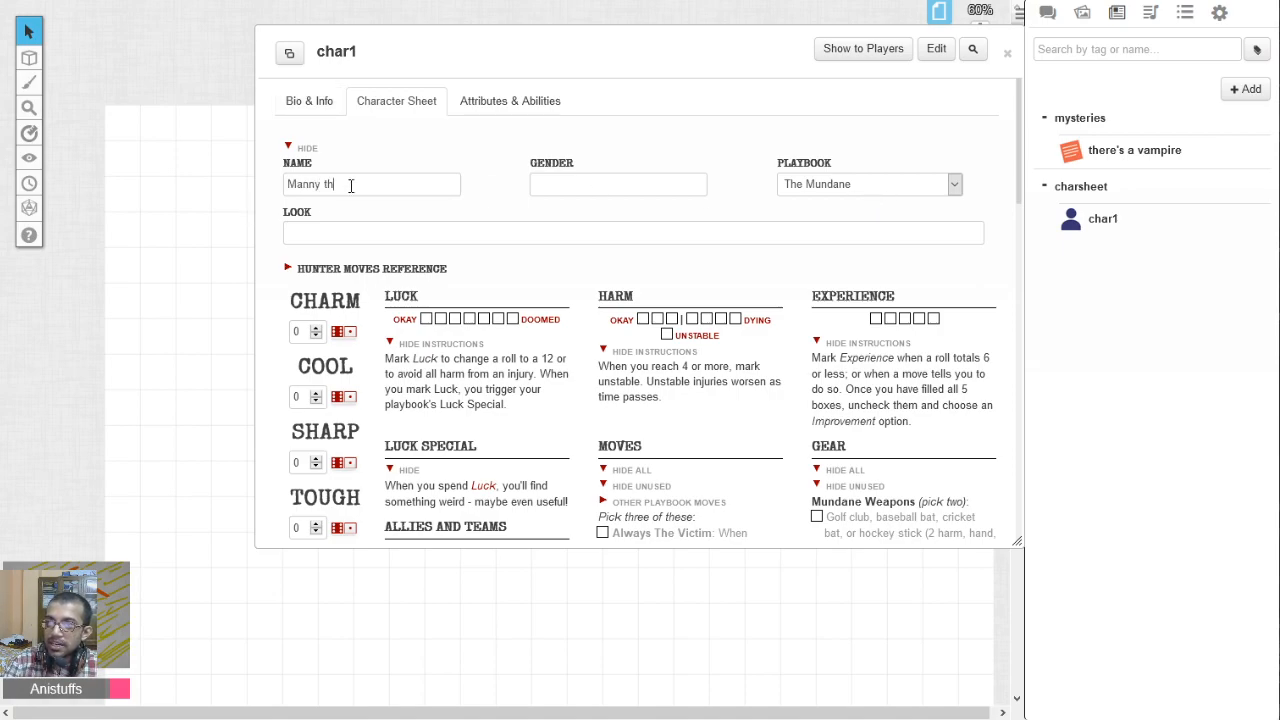
text(e Mundane)
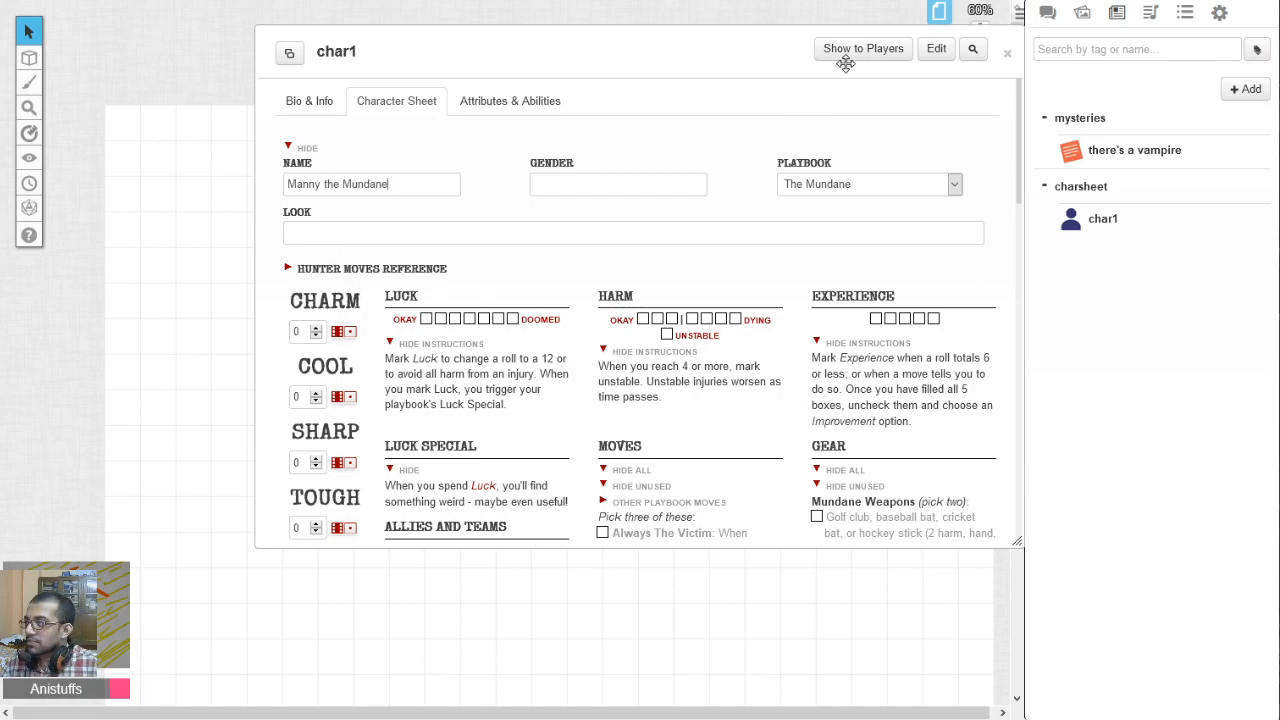
click(650, 54)
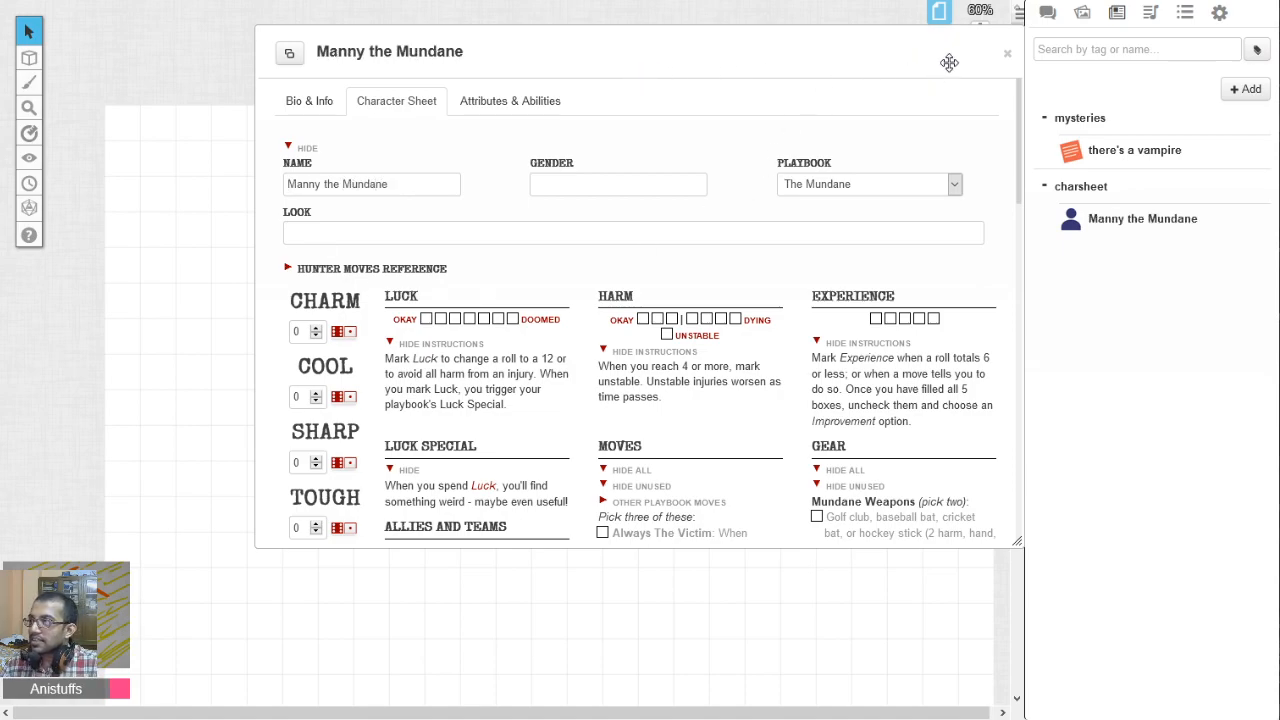
click(1007, 54)
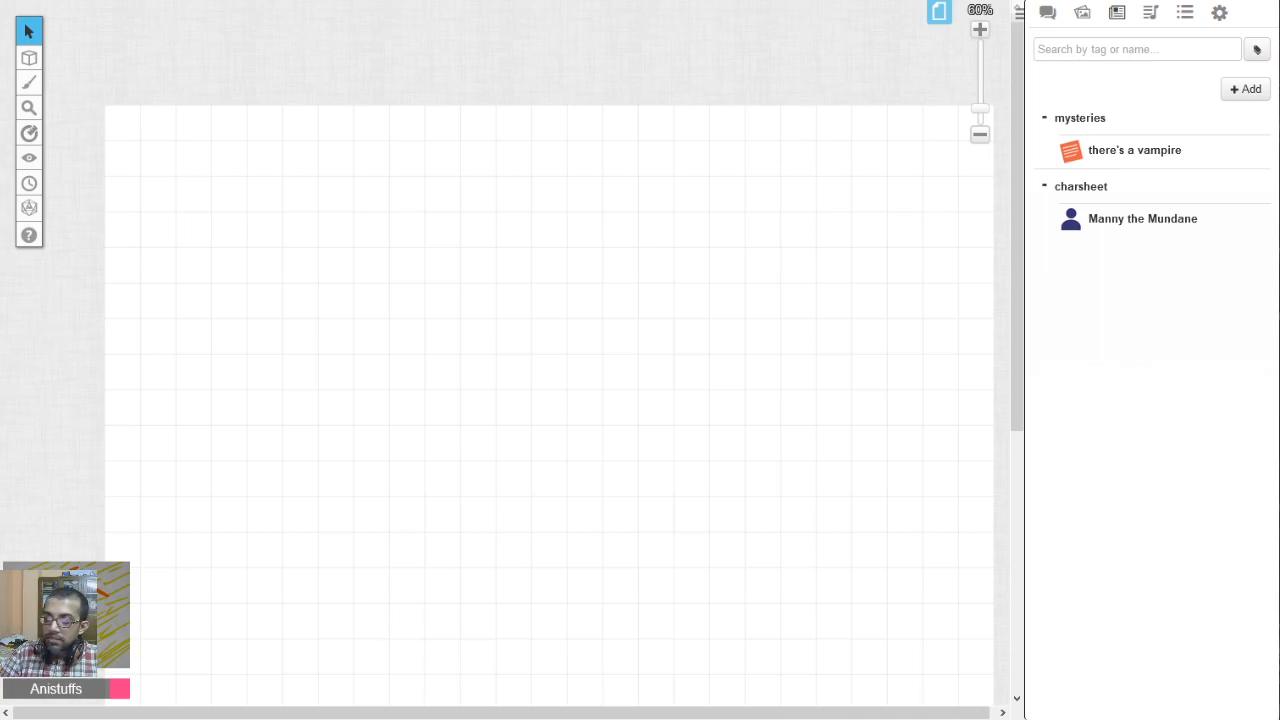
Switch to the PDF reader to view the Dead Man Walking mystery and Mystery Creation page, and browse Evil Hat's Monster of the Week page.
click(134, 712)
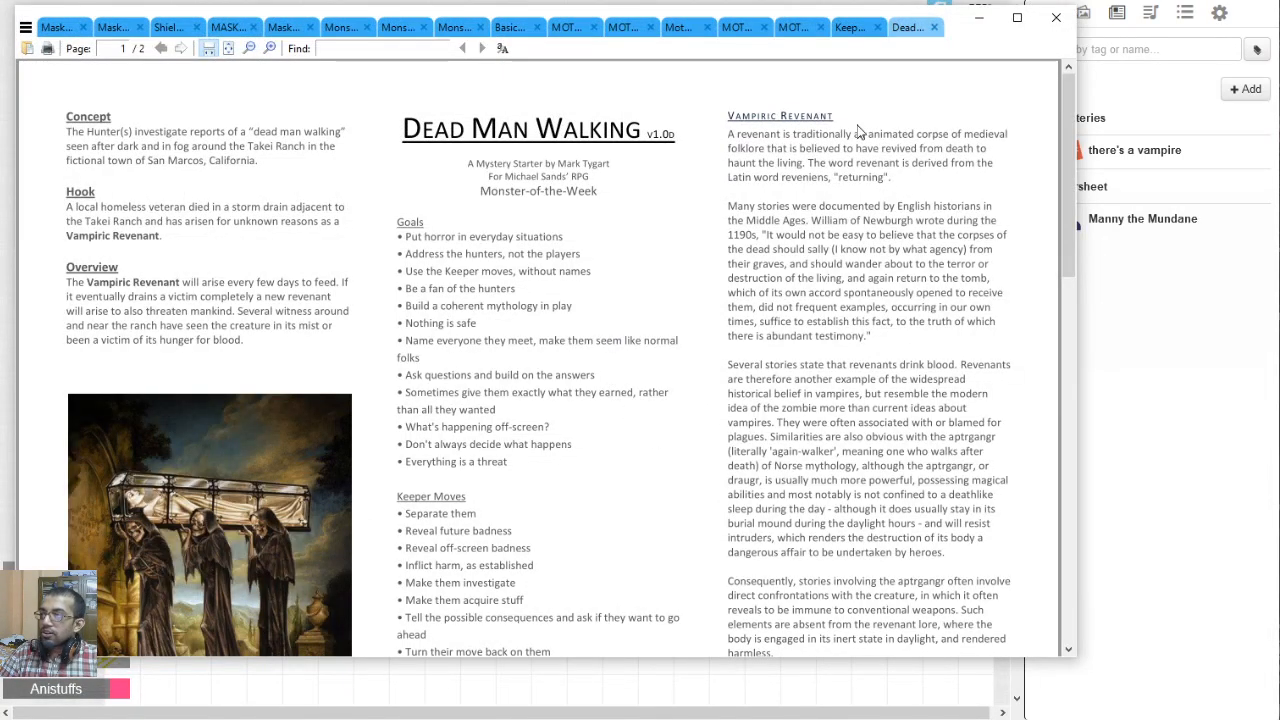
click(868, 30)
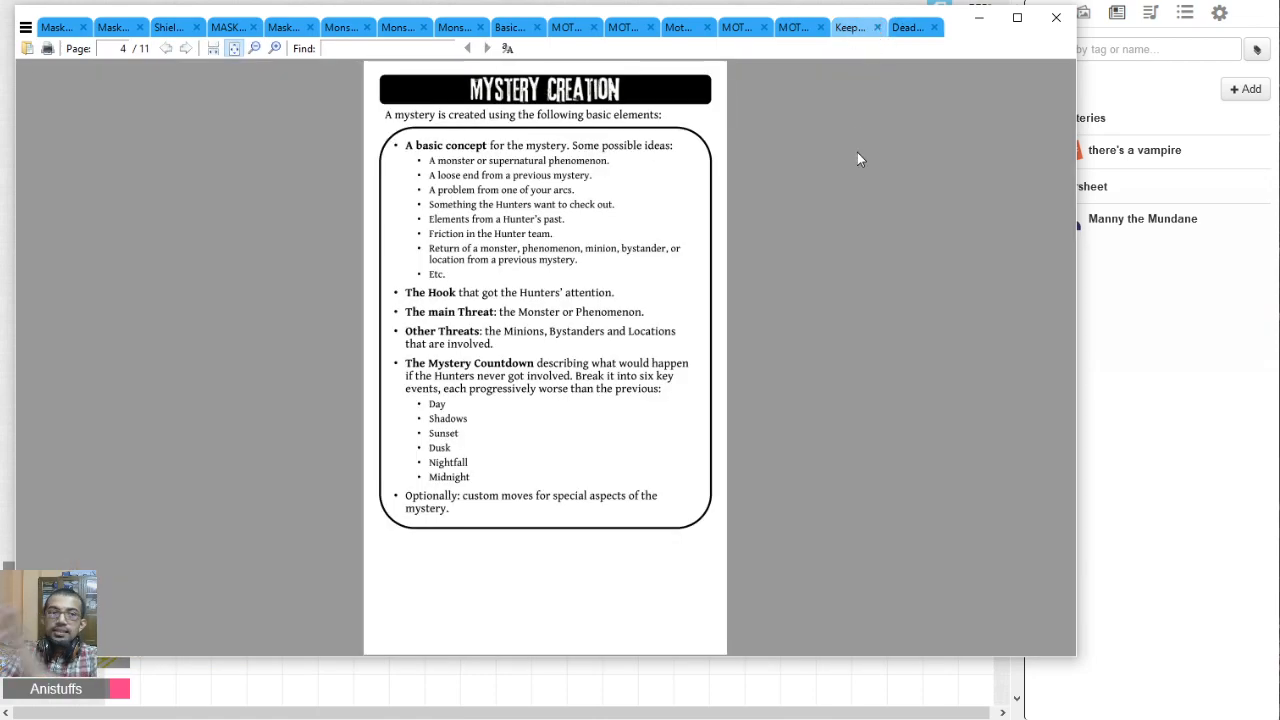
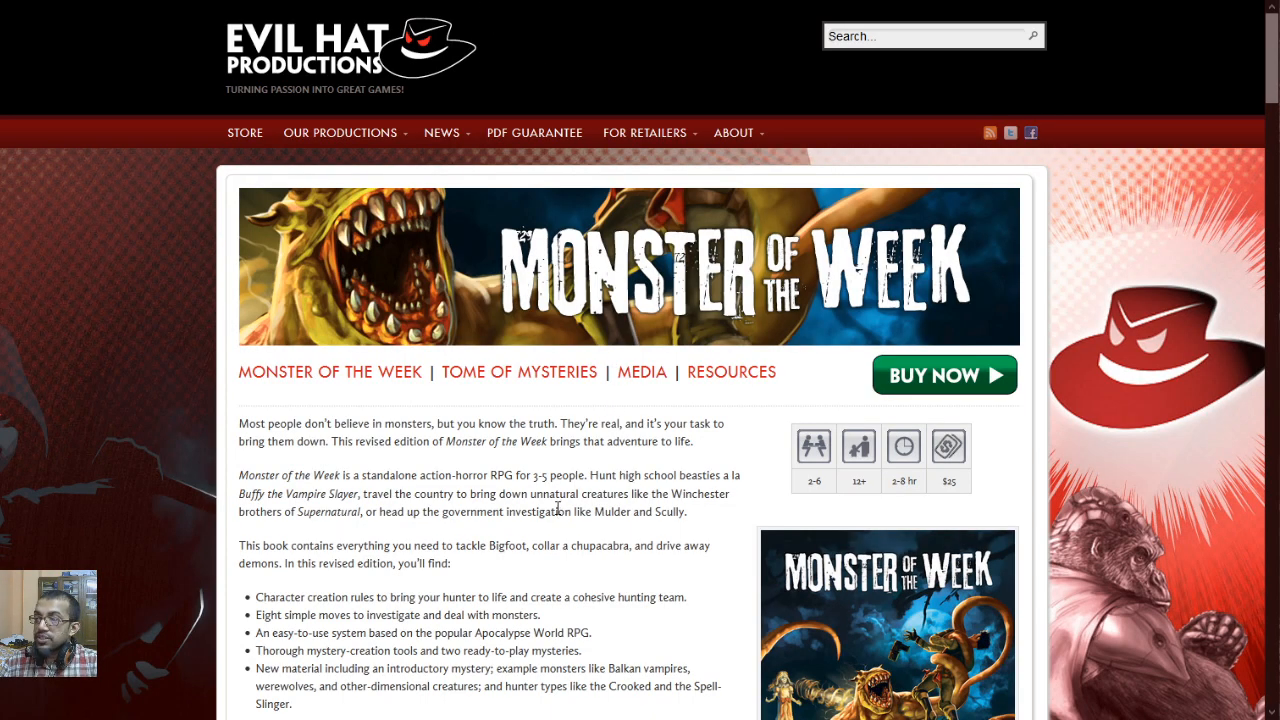
scroll(558, 508, down, 3)
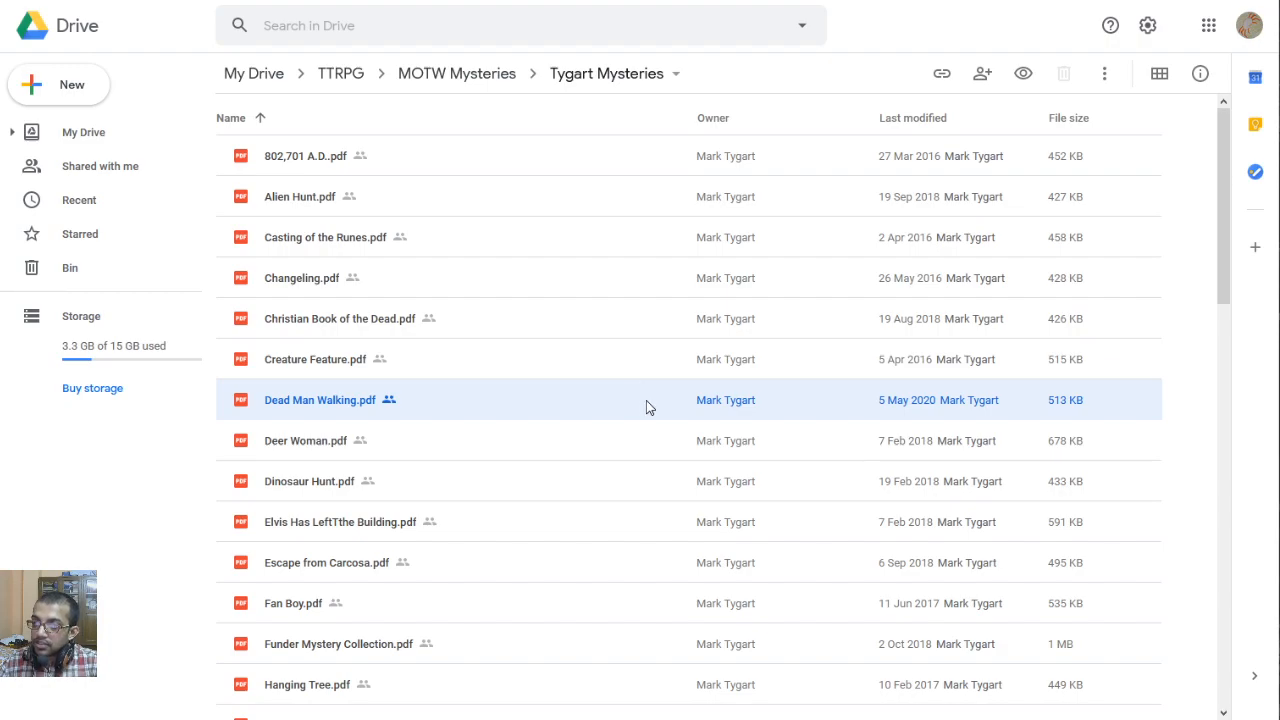
View Dead Man Walking.pdf from Google Drive's MOTW Mysteries and in the PDF reader, and return to the Roll20 tabletop.
double_click(420, 400)
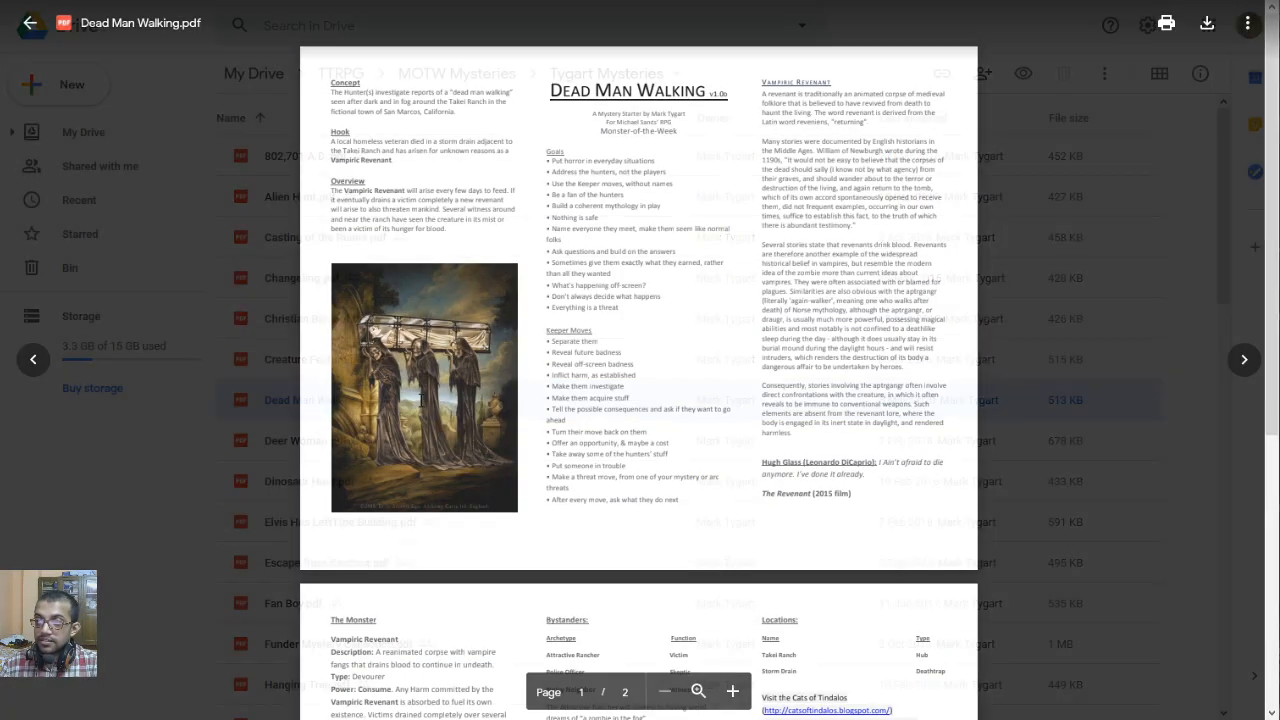
click(137, 319)
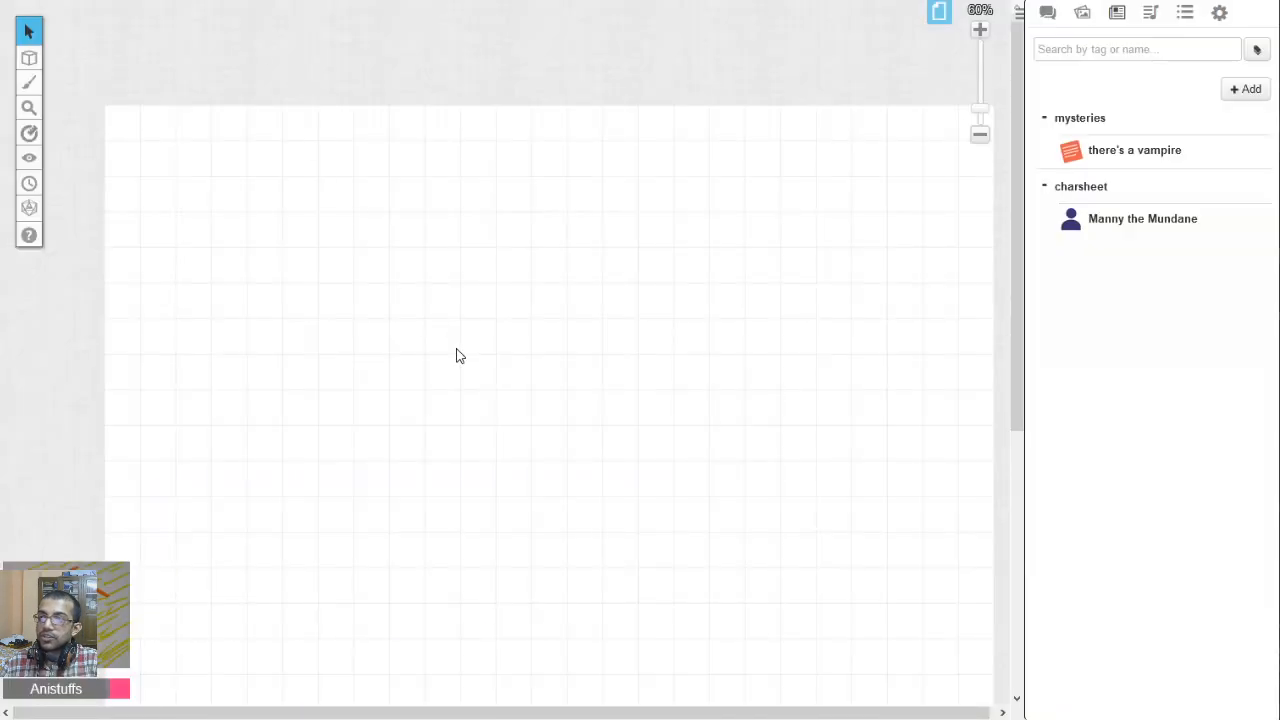
click(68, 697)
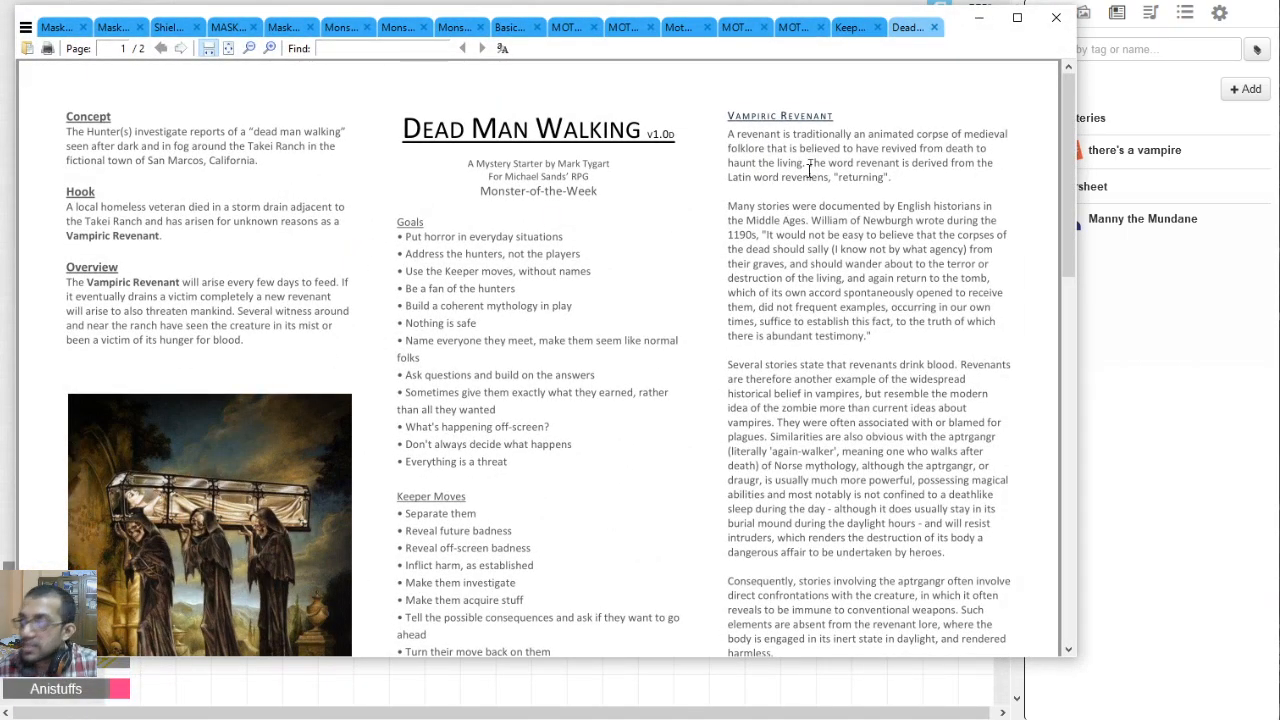
click(979, 17)
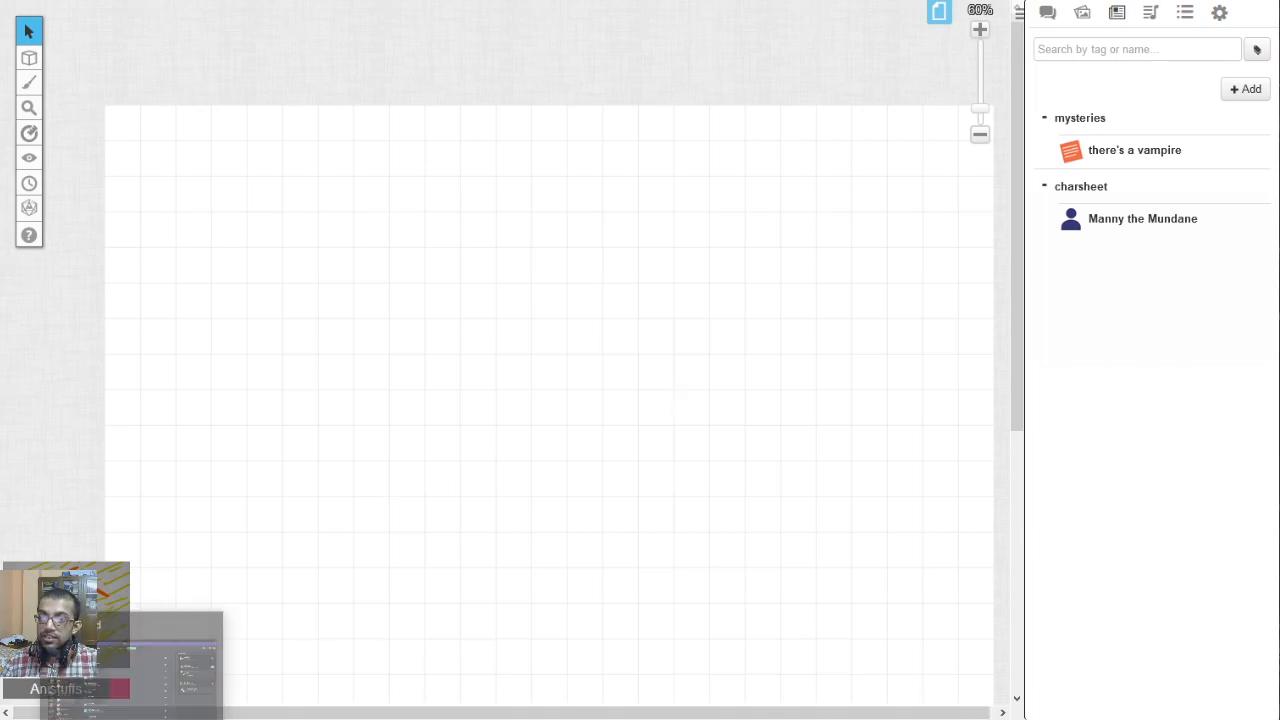
Add a journal character named "Dead Vampire Walking" and save it.
click(1241, 96)
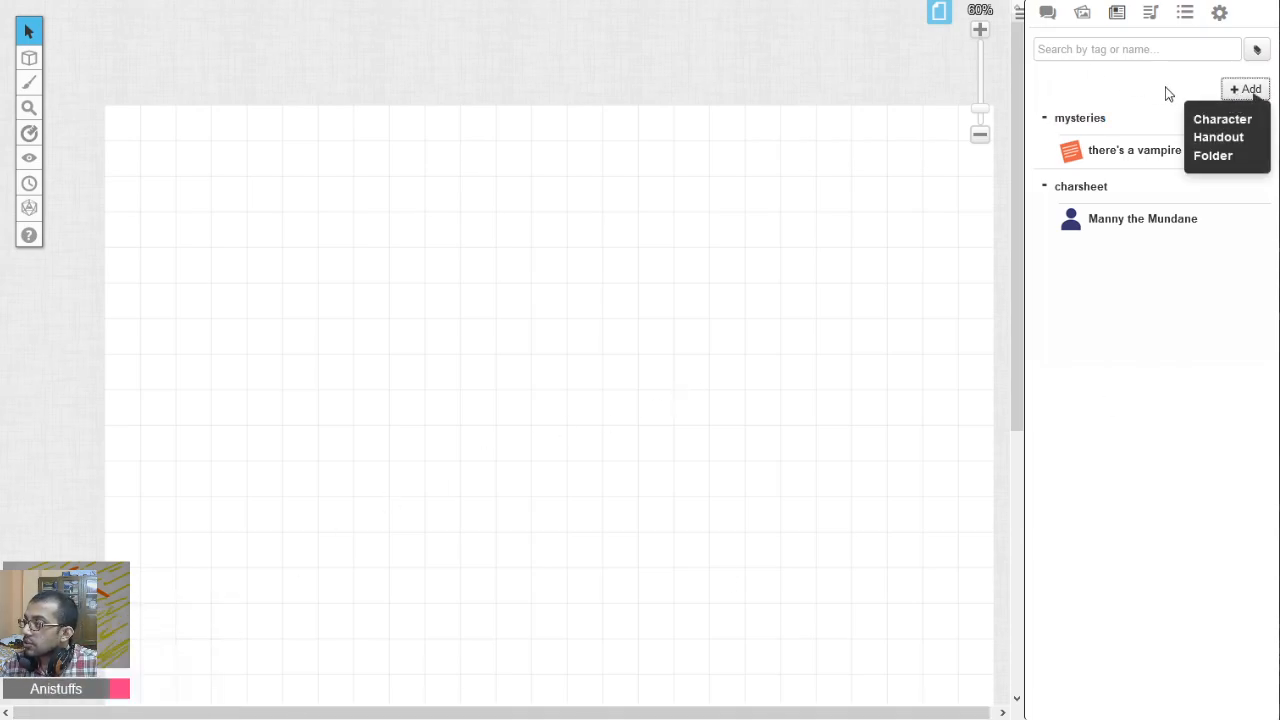
click(1222, 120)
triple_click(675, 140)
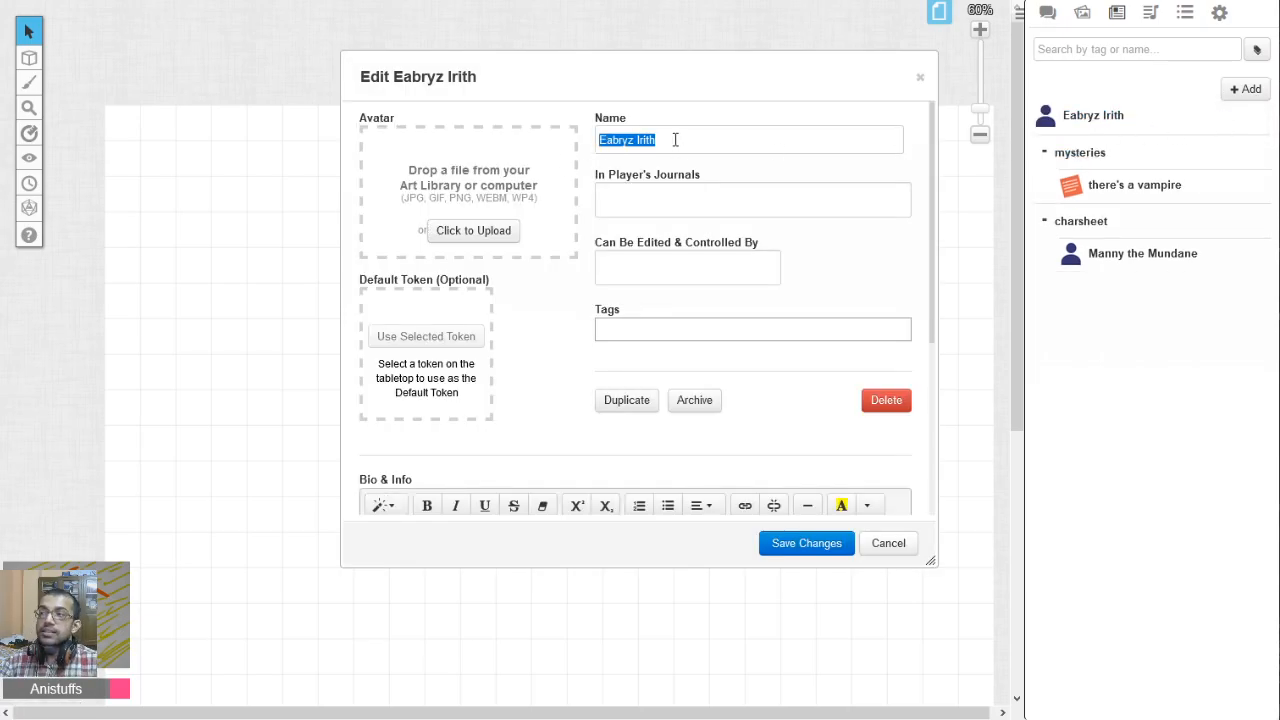
text(Dead )
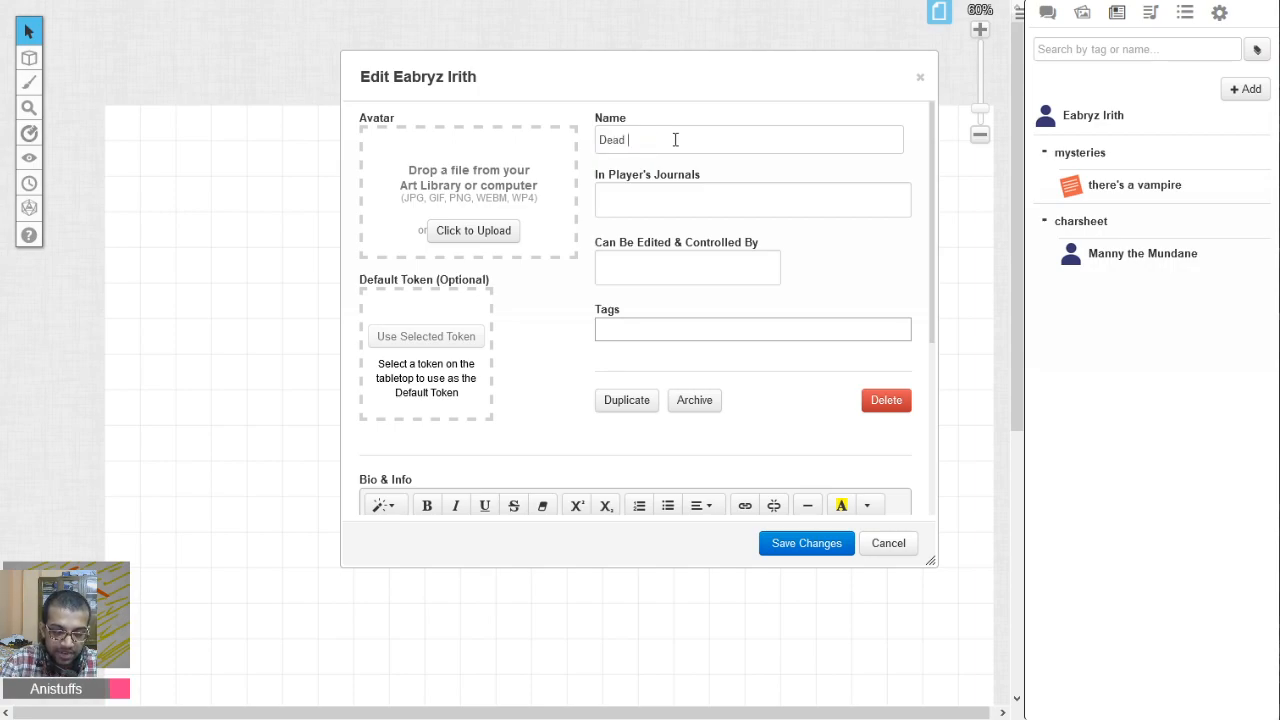
text(Vampire Walking)
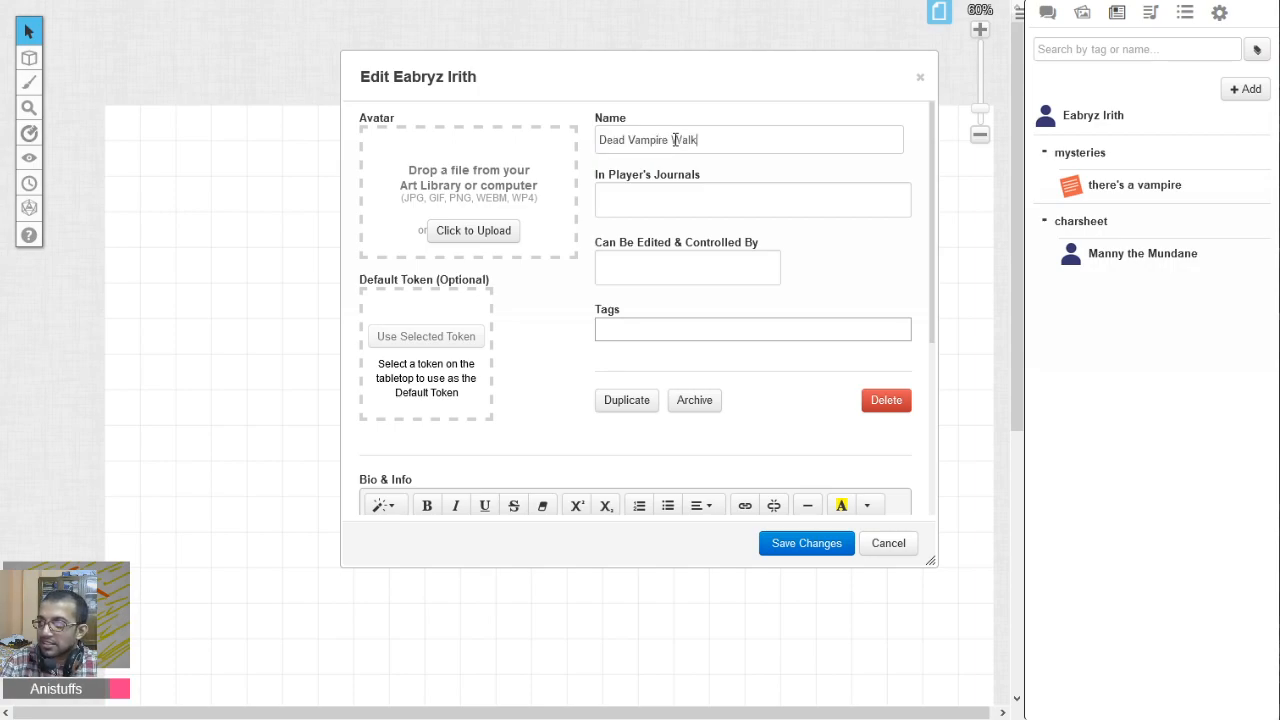
click(807, 545)
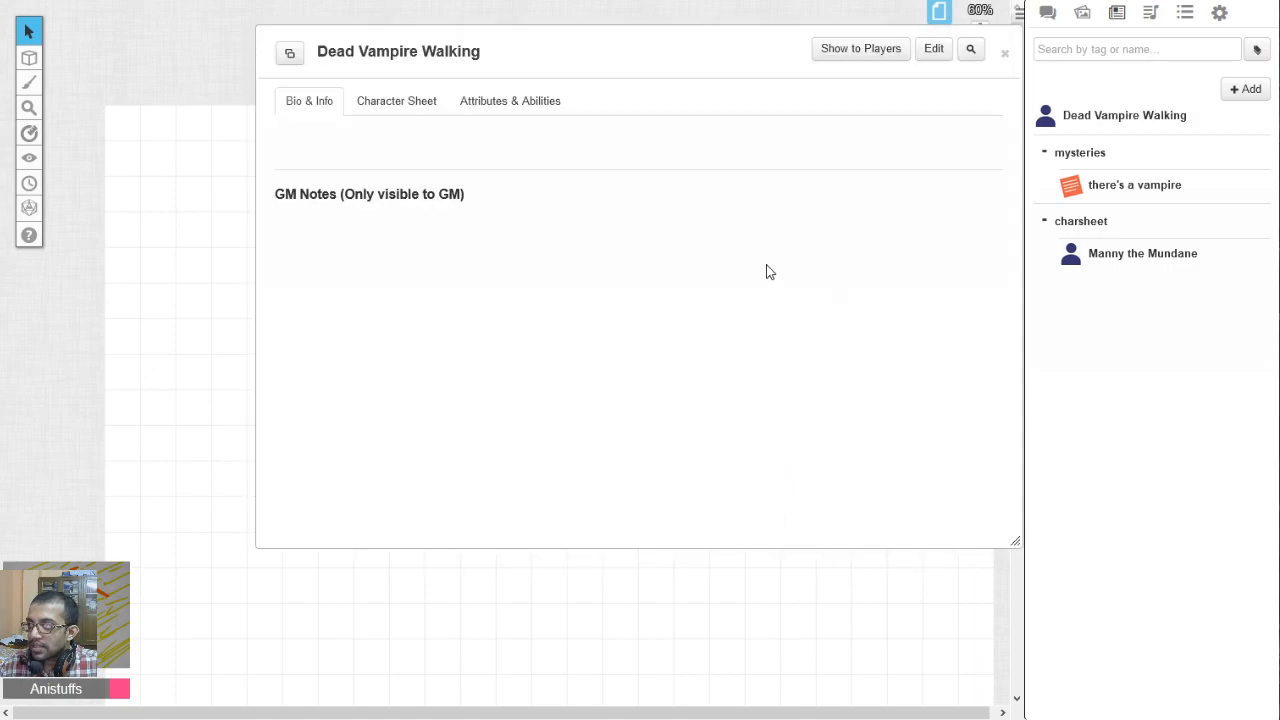
Set the playbook on Dead Vampire Walking's character sheet to Keeper's Mystery Sheet.
click(394, 100)
click(891, 183)
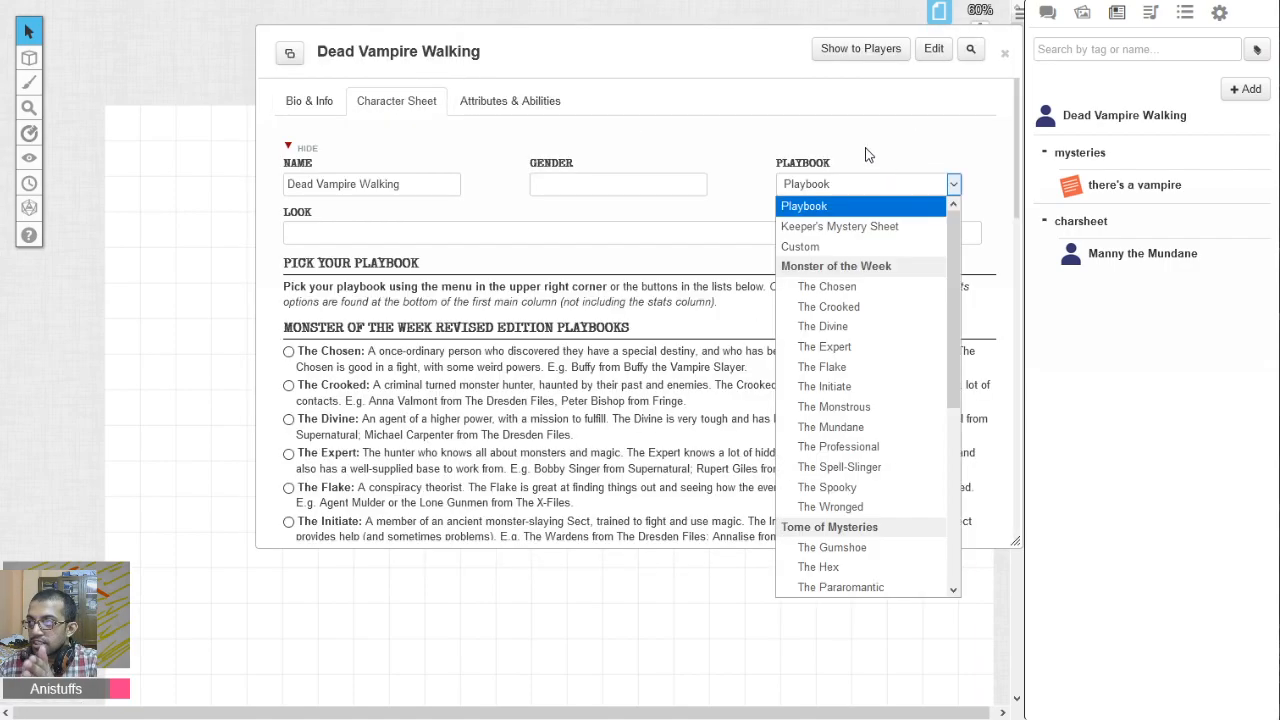
click(869, 228)
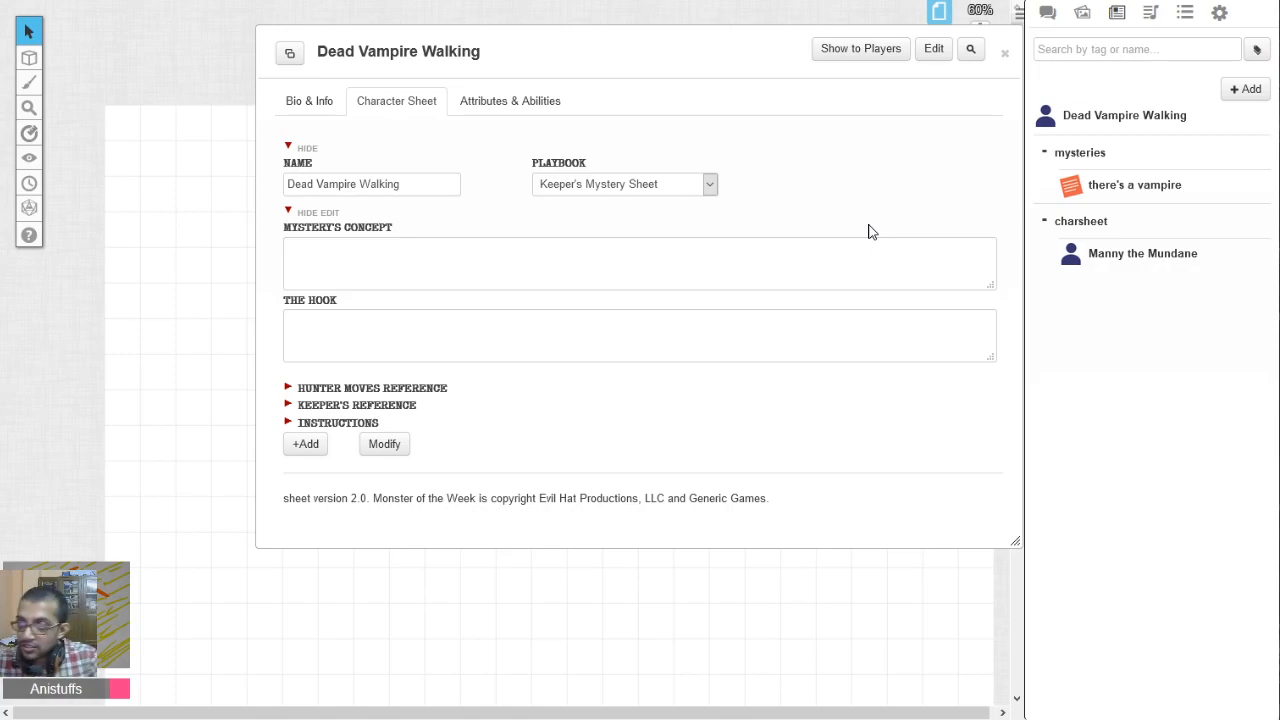
Copy the Concept paragraph from the Dead Man Walking PDF into the Mystery's Concept field of Dead Vampire Walking's sheet in Roll20.
key(alt+Tab)
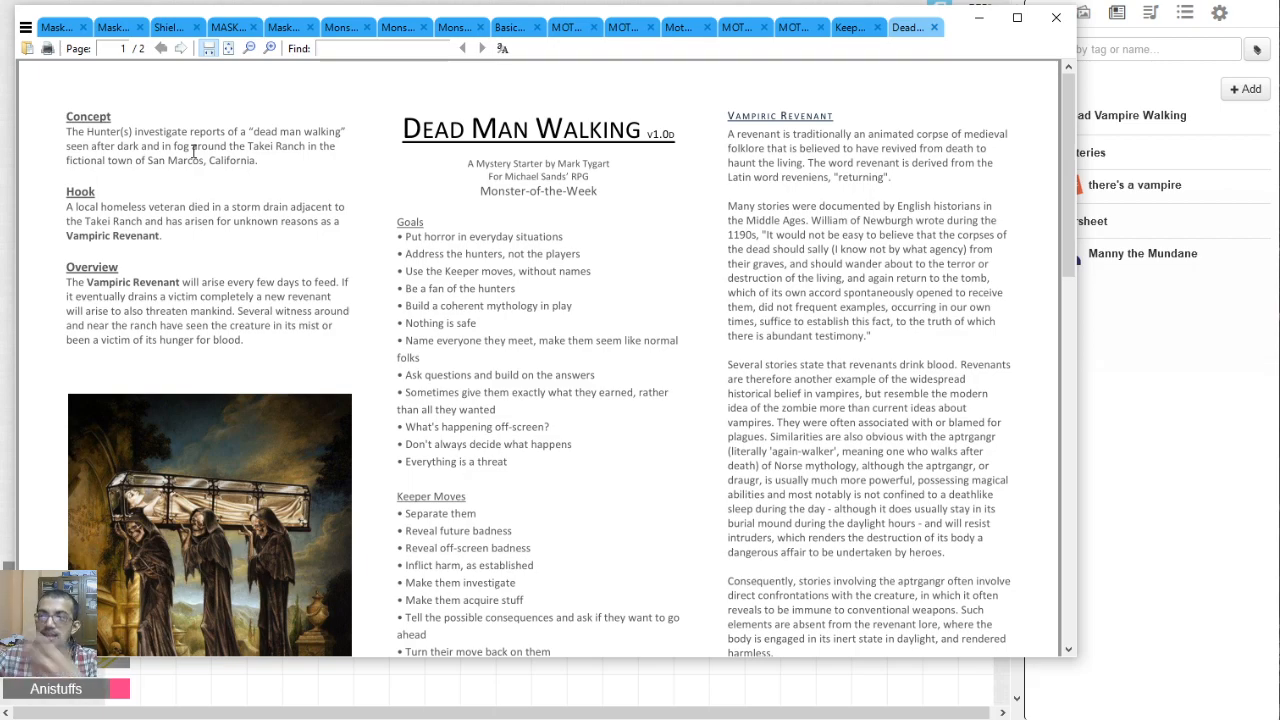
click(1154, 328)
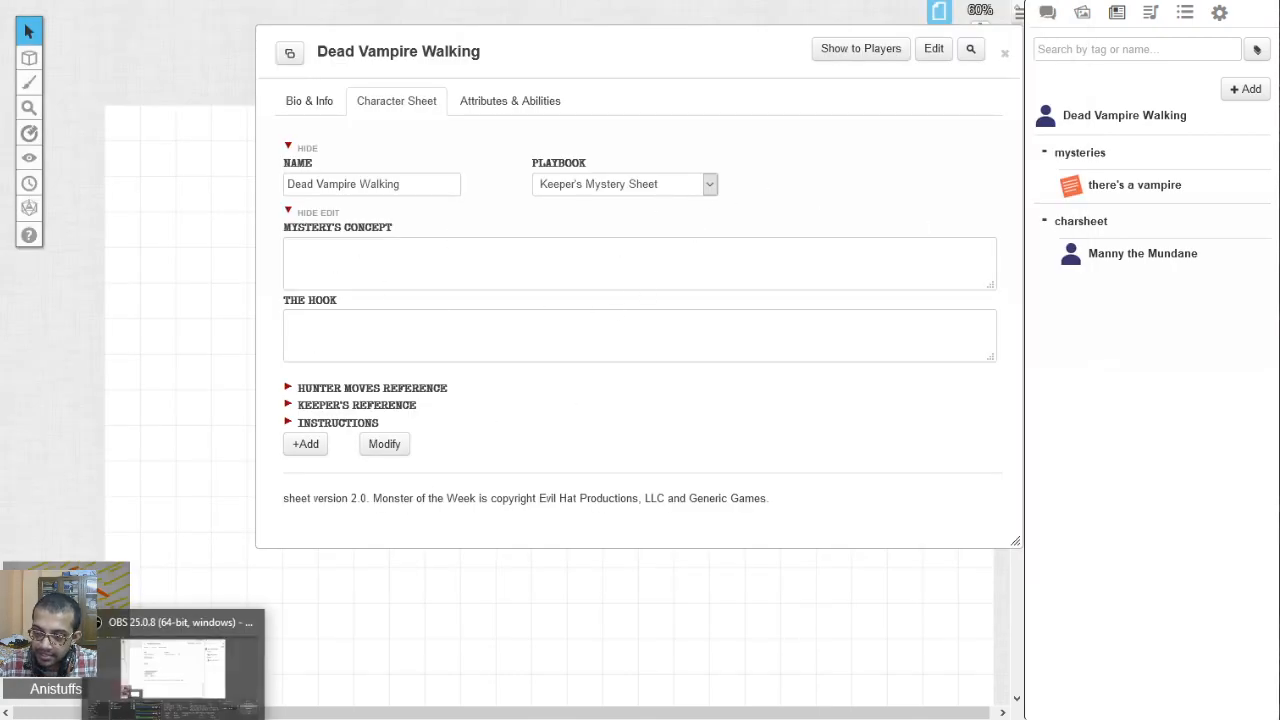
click(143, 716)
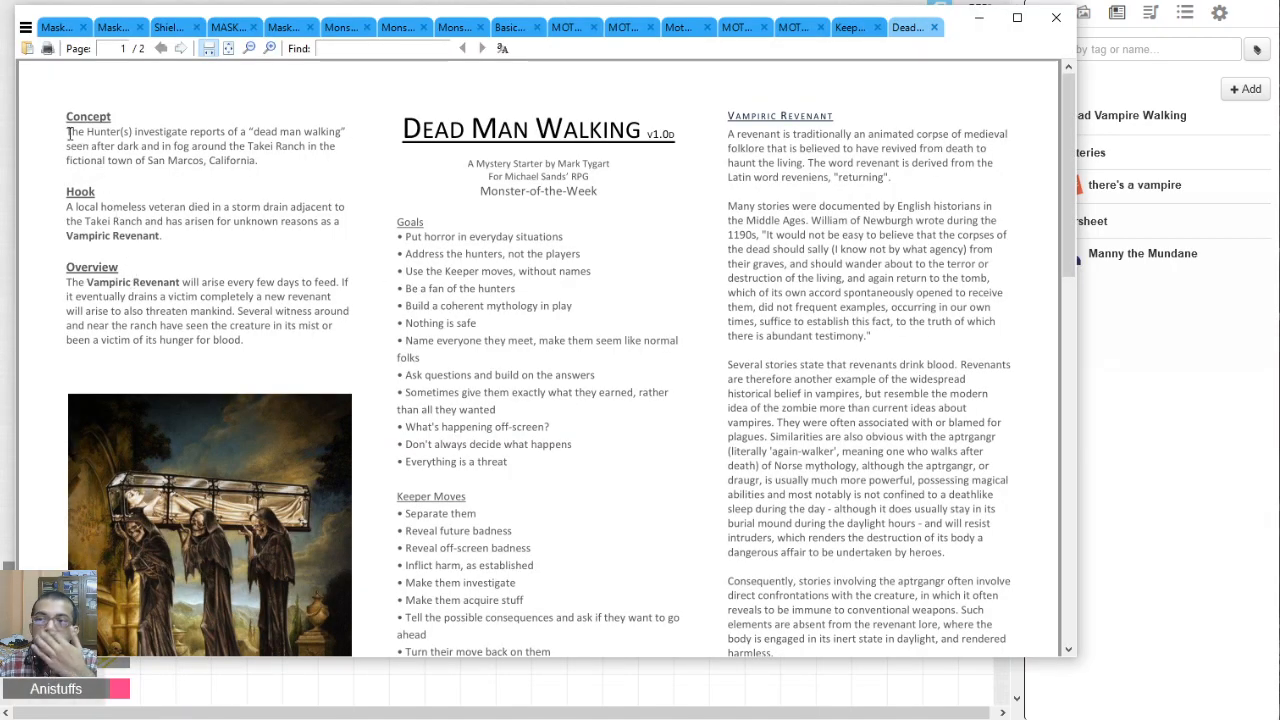
drag(67, 131, 262, 162)
key(ctrl+c)
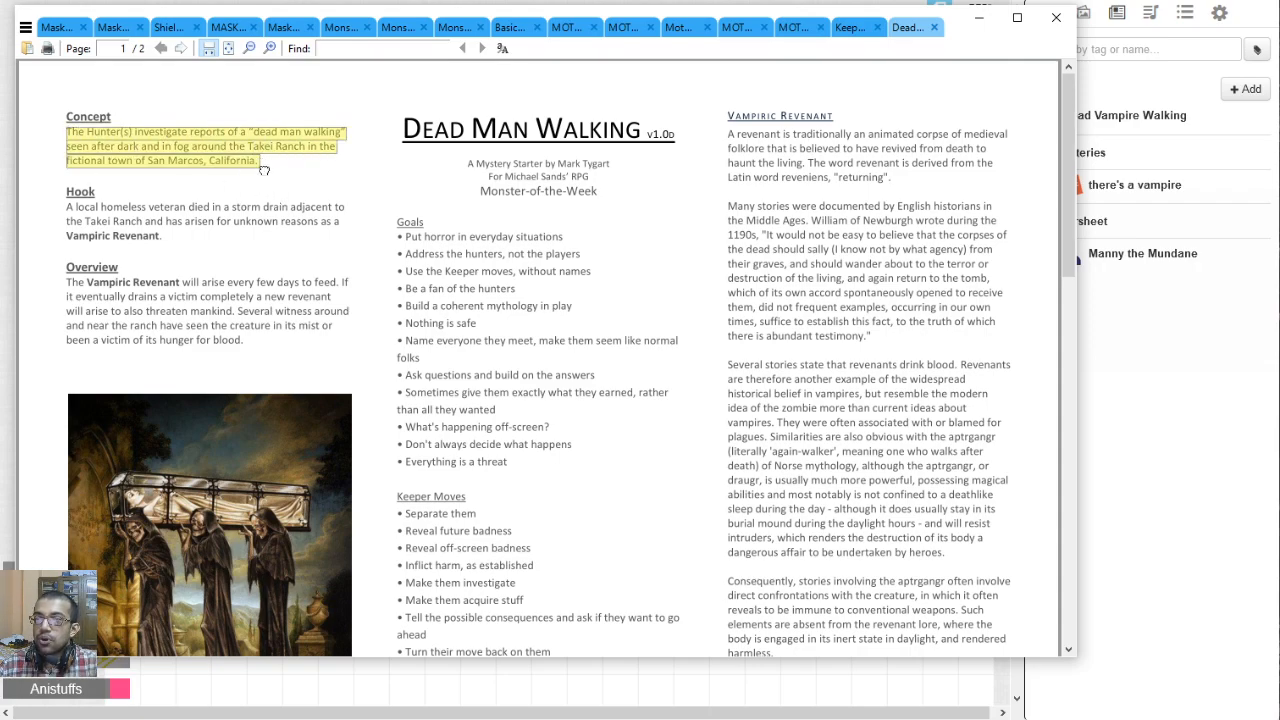
click(337, 165)
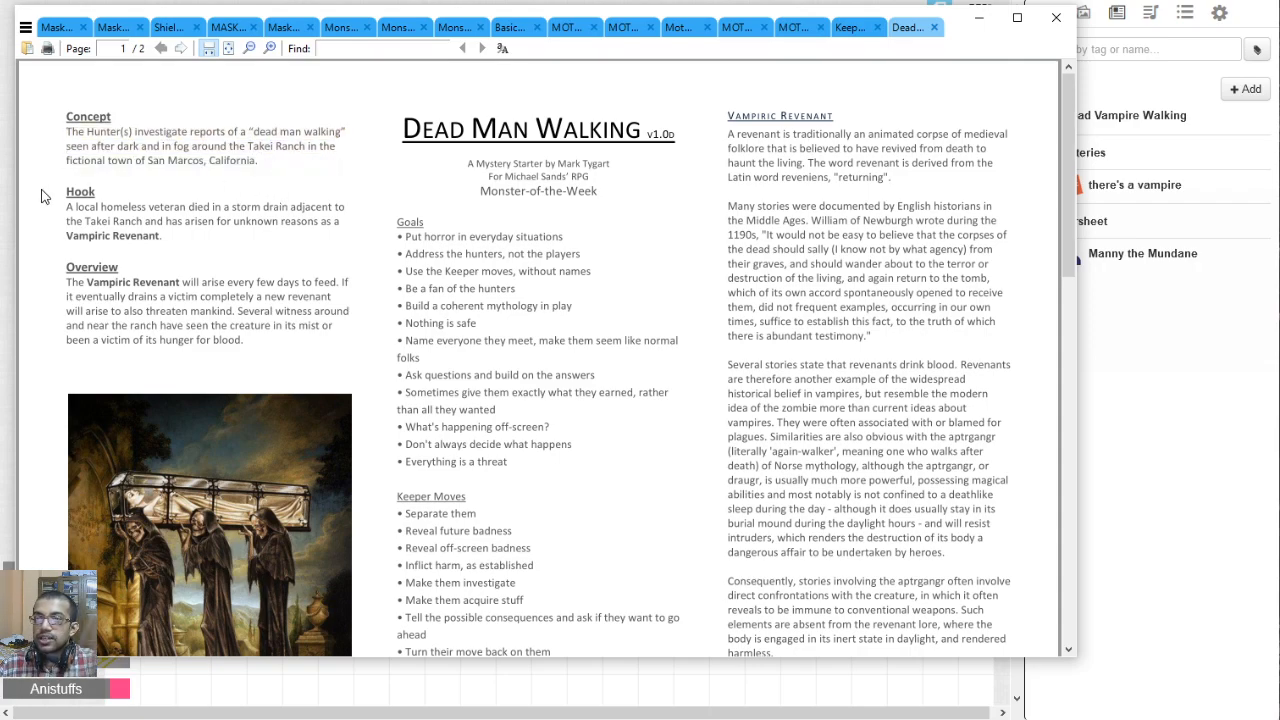
click(1105, 450)
click(403, 257)
key(ctrl+v)
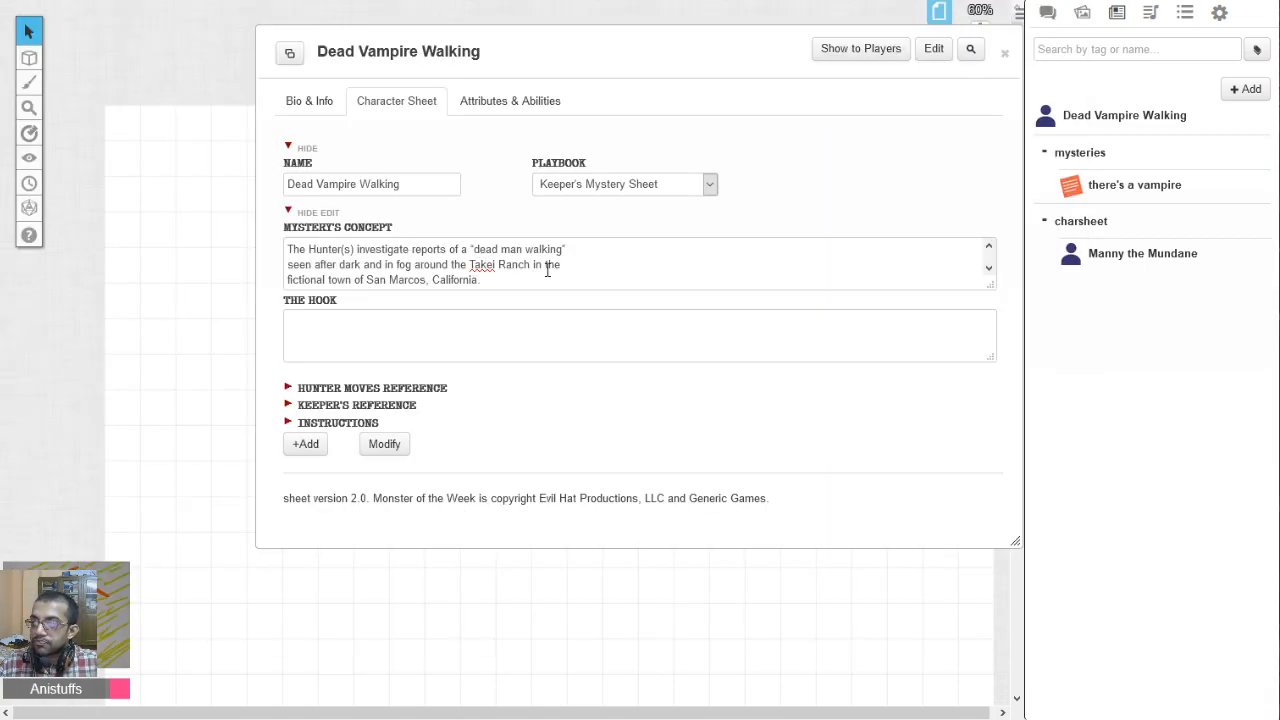
Copy the Hook paragraph from the Dead Man Walking PDF into The Hook field of the mystery sheet.
click(363, 331)
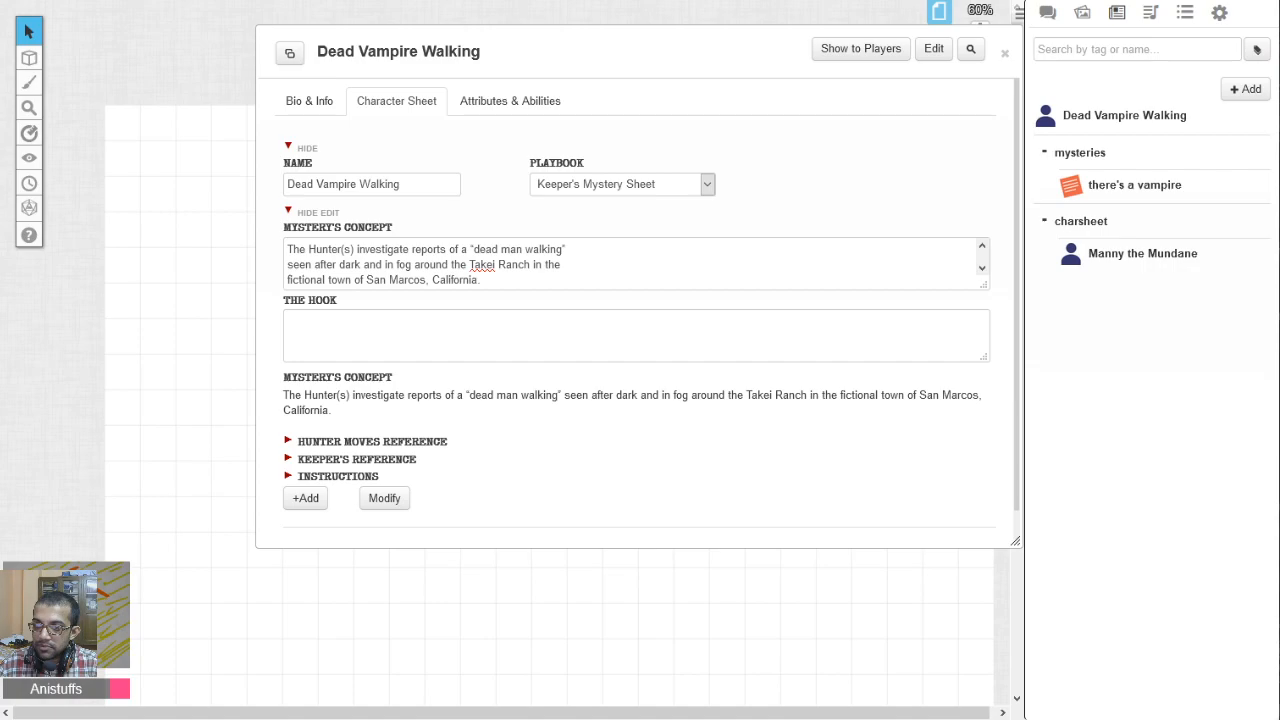
mouse_move(185, 719)
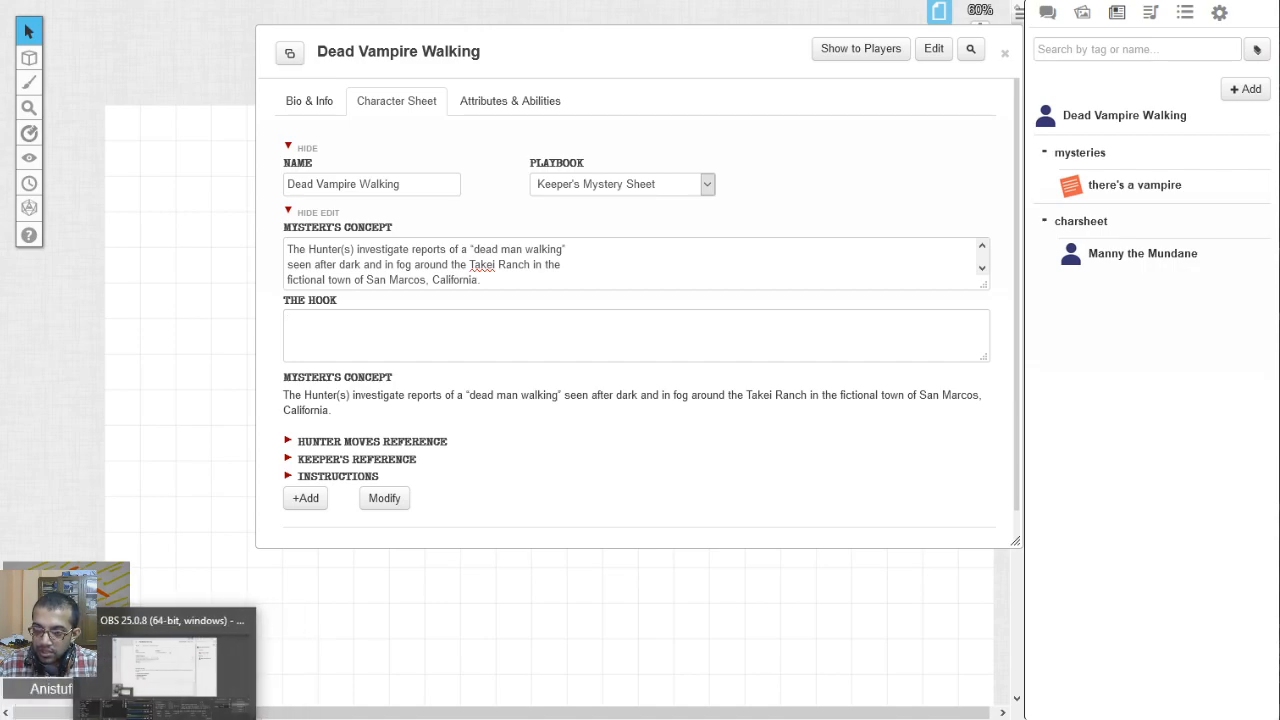
mouse_move(45, 719)
click(45, 680)
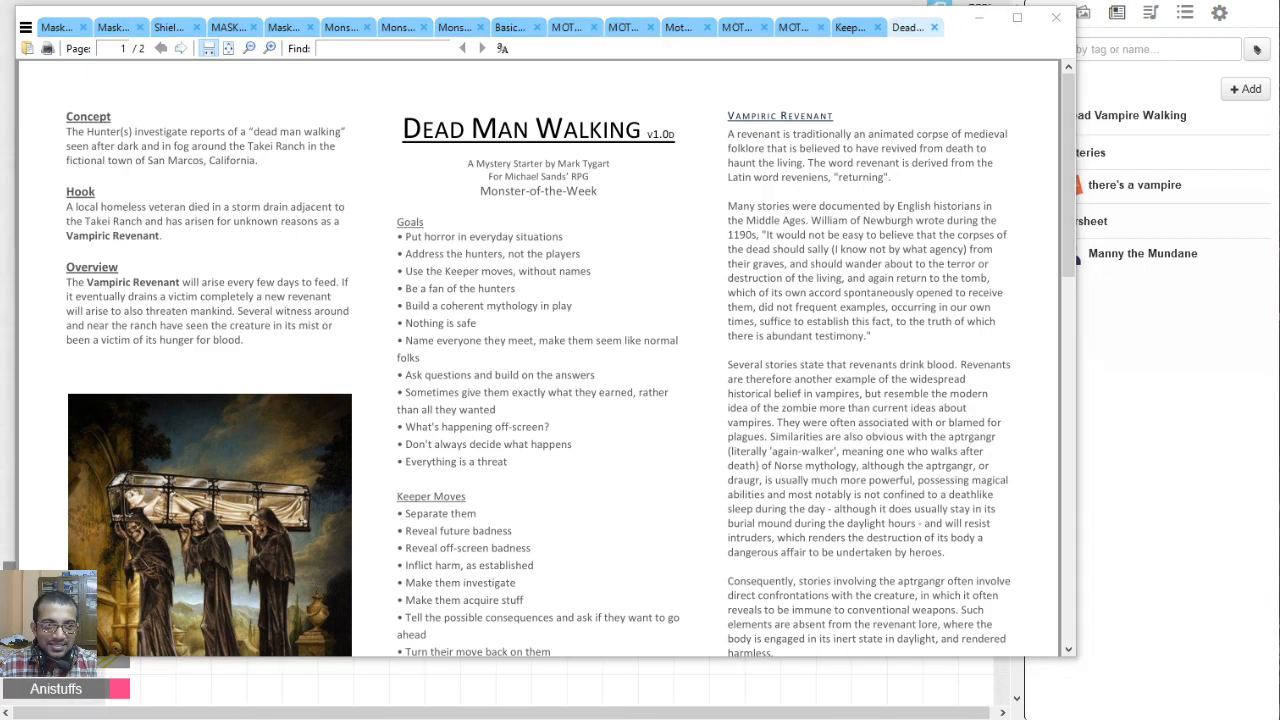
mouse_move(214, 719)
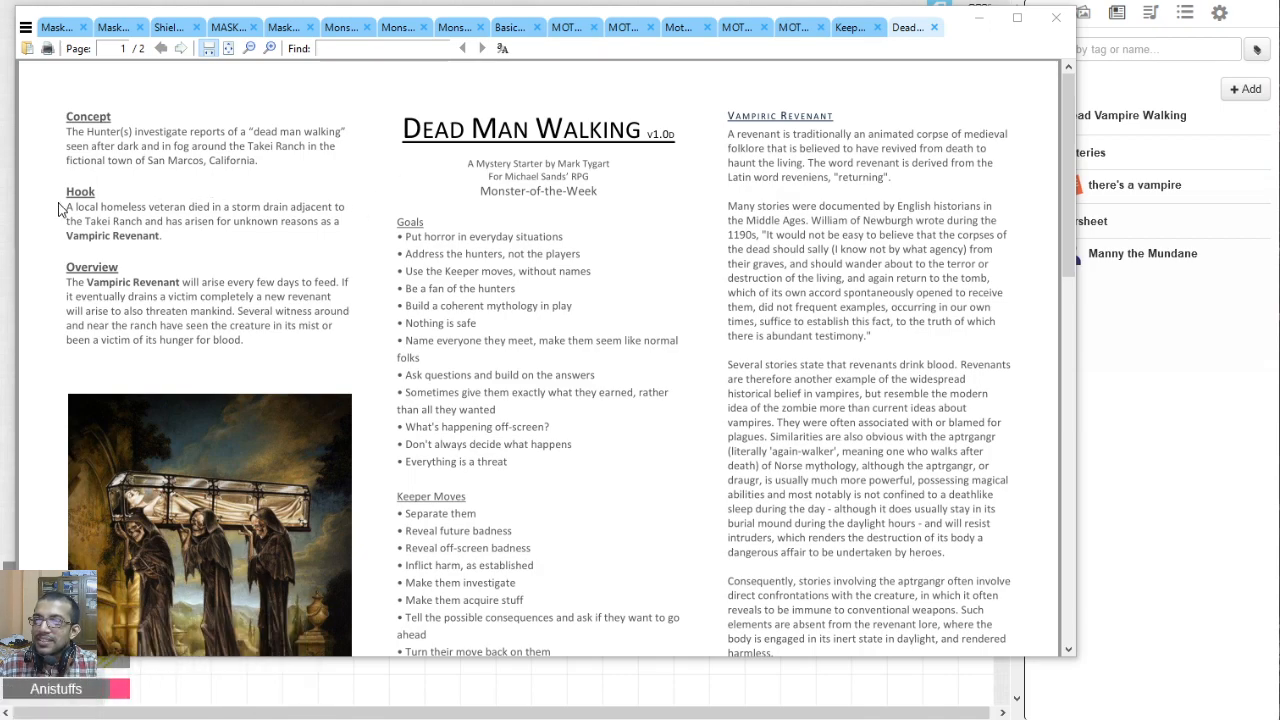
drag(66, 207, 164, 237)
key(ctrl+c)
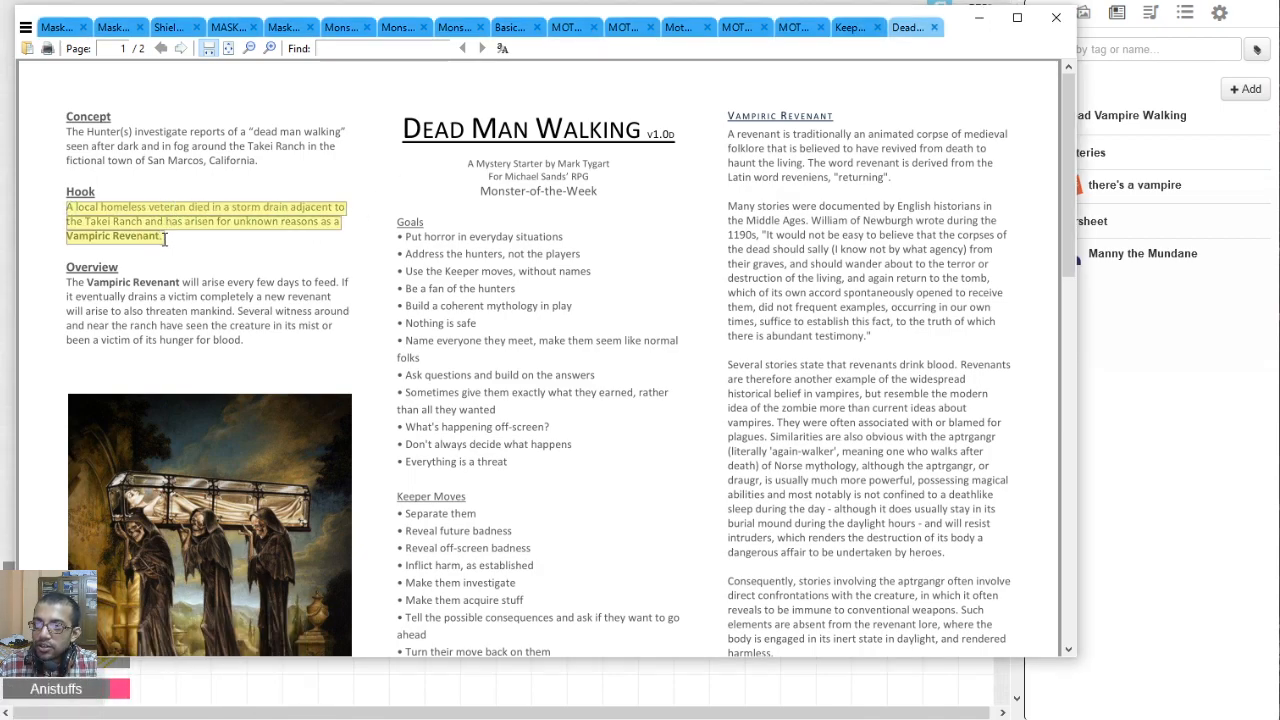
click(204, 258)
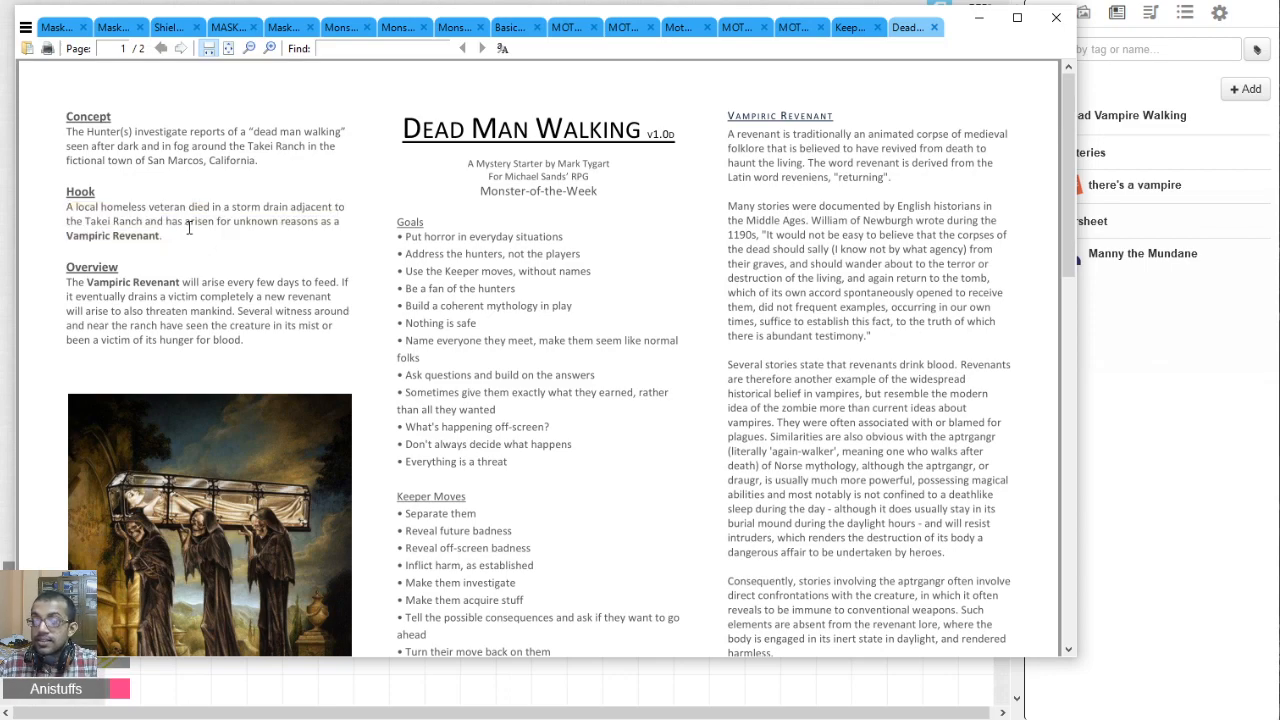
click(979, 17)
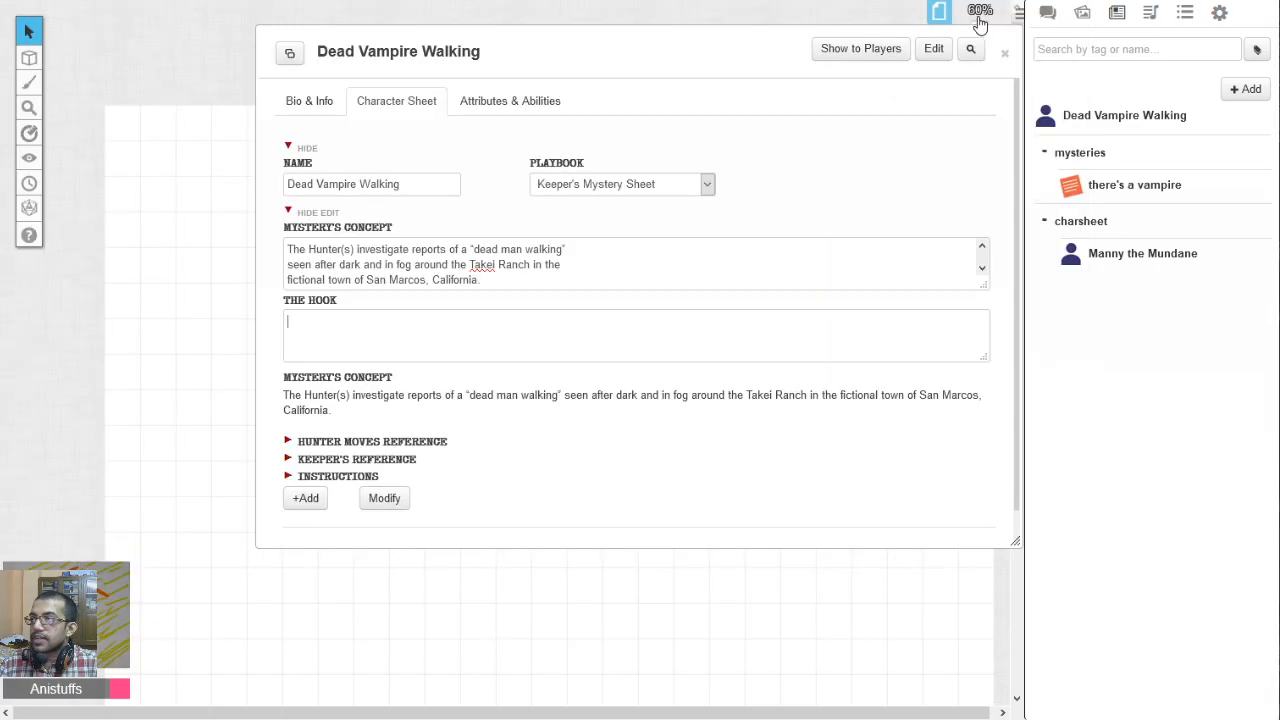
key(ctrl+v)
click(597, 451)
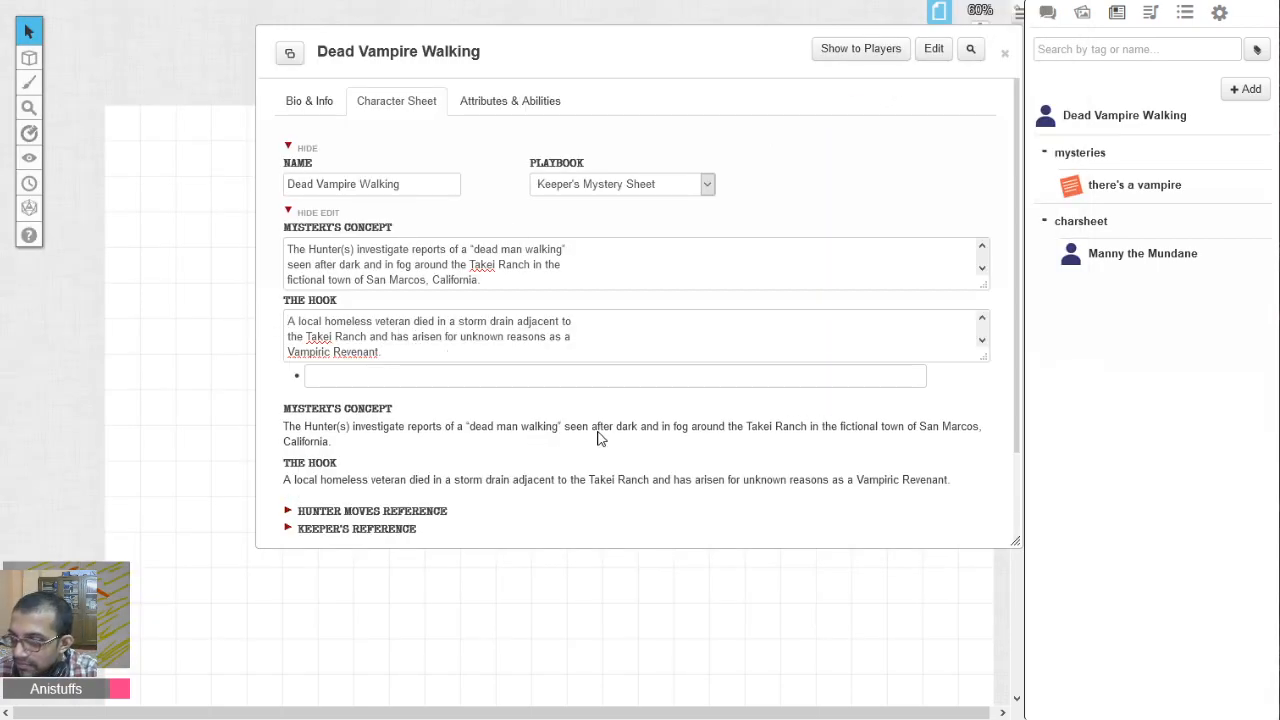
Add the hook bullet "Manny the Mundane's friend Danni the NPC calls them for help." and collapse the mystery's edit section.
scroll(428, 383, down, 2)
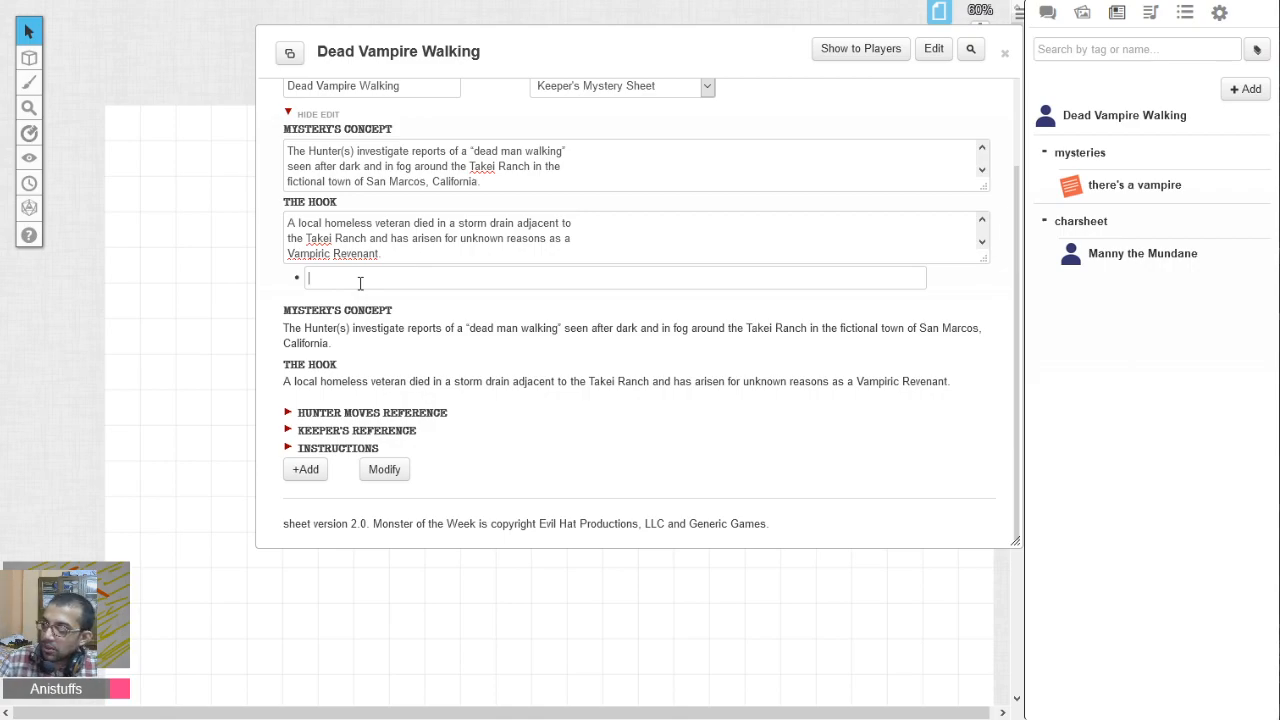
text(Manny the)
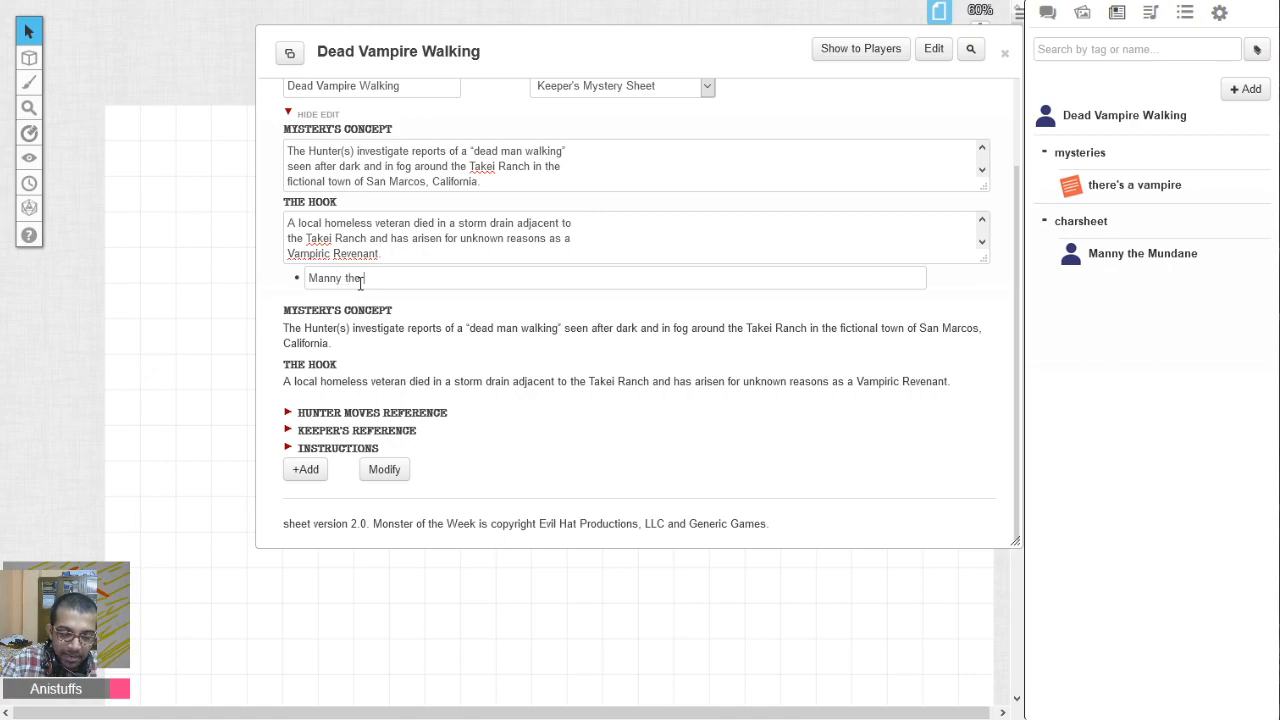
text( Mundane)
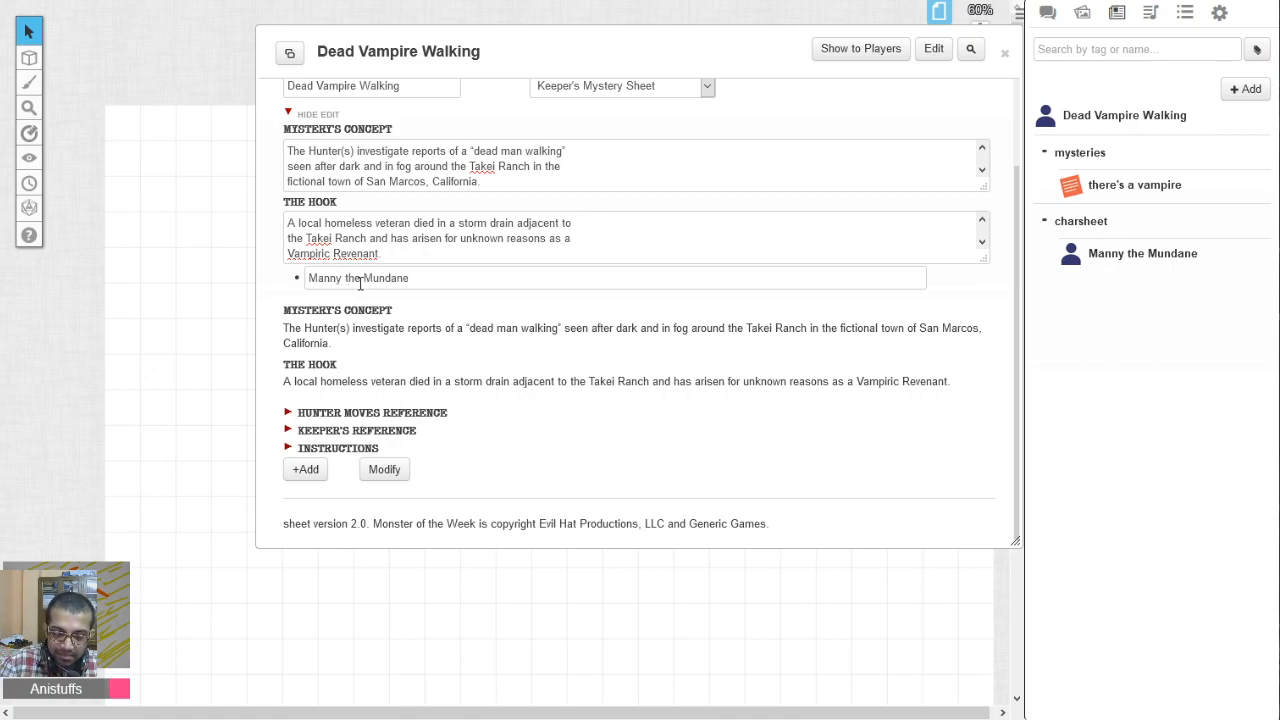
text('s friend)
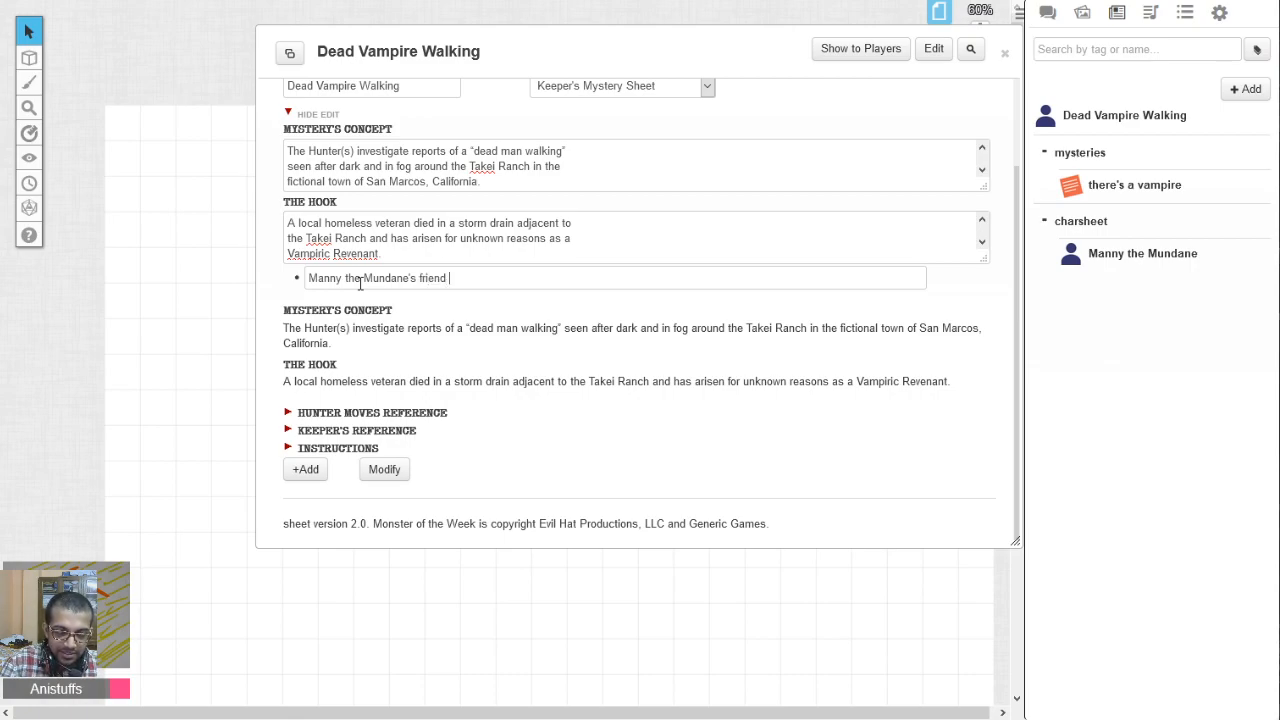
text( Danni the)
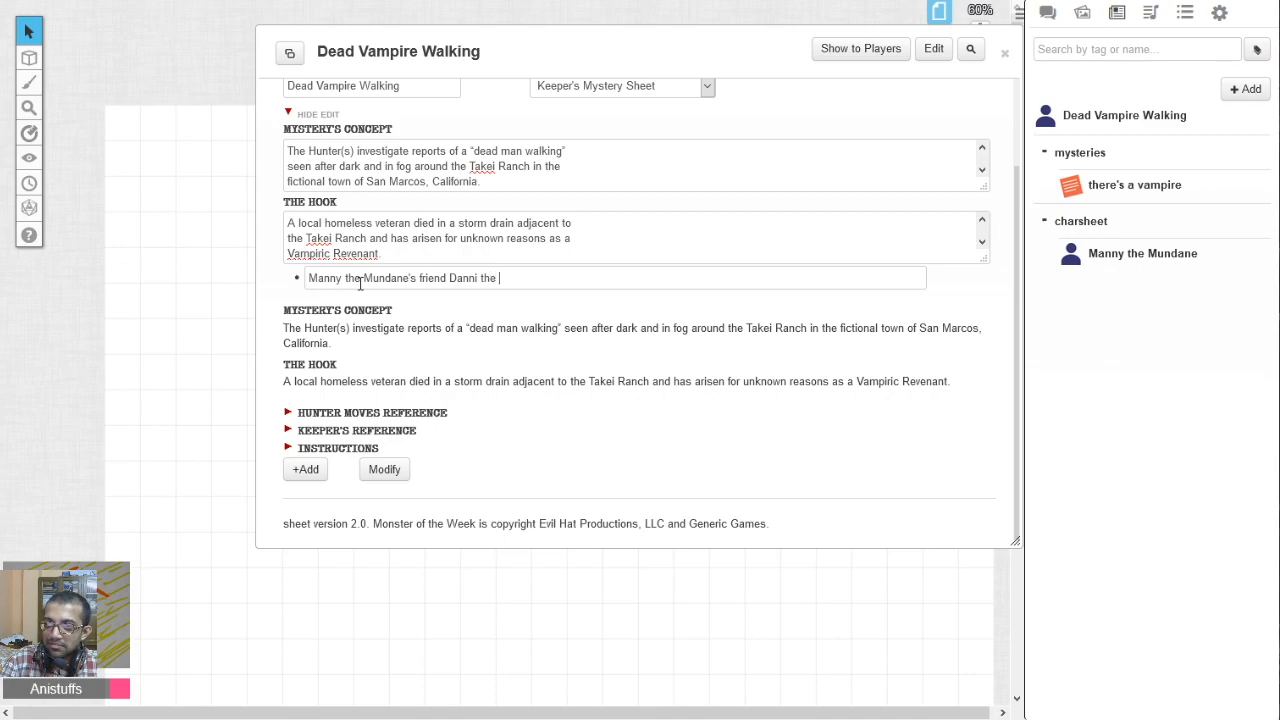
text( NPC calls)
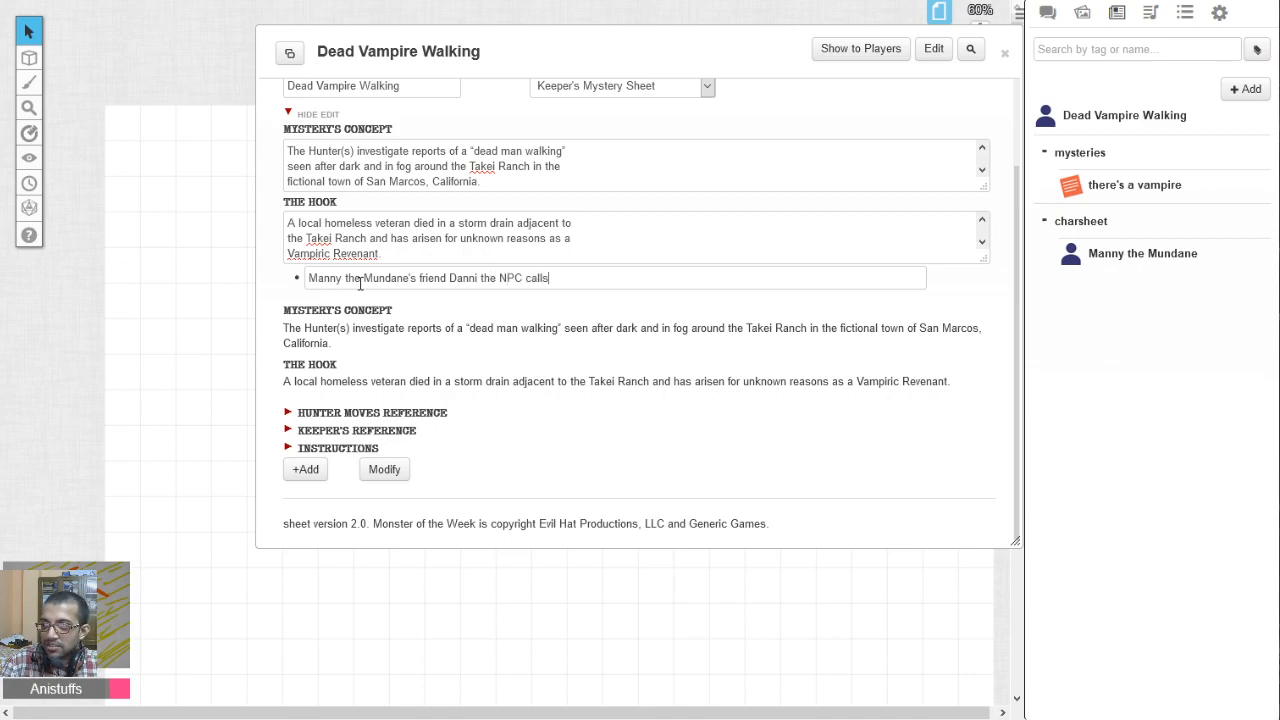
text( them for help.)
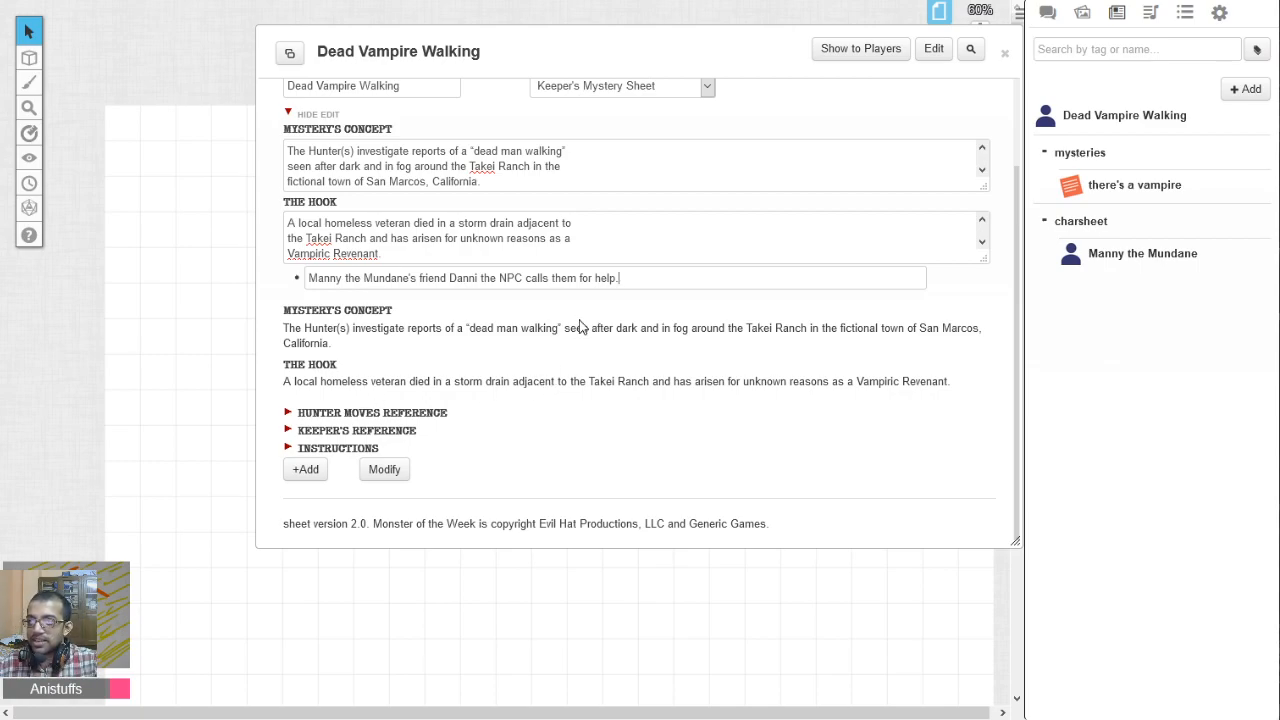
key(Return)
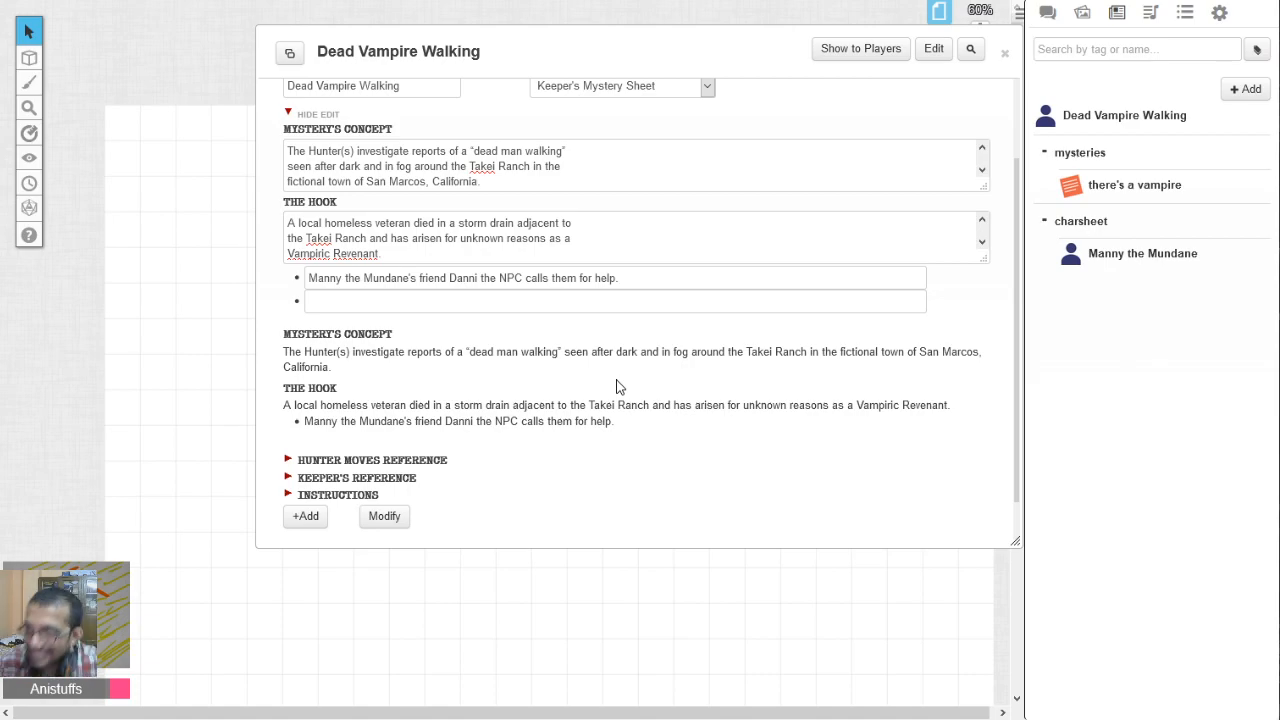
click(289, 116)
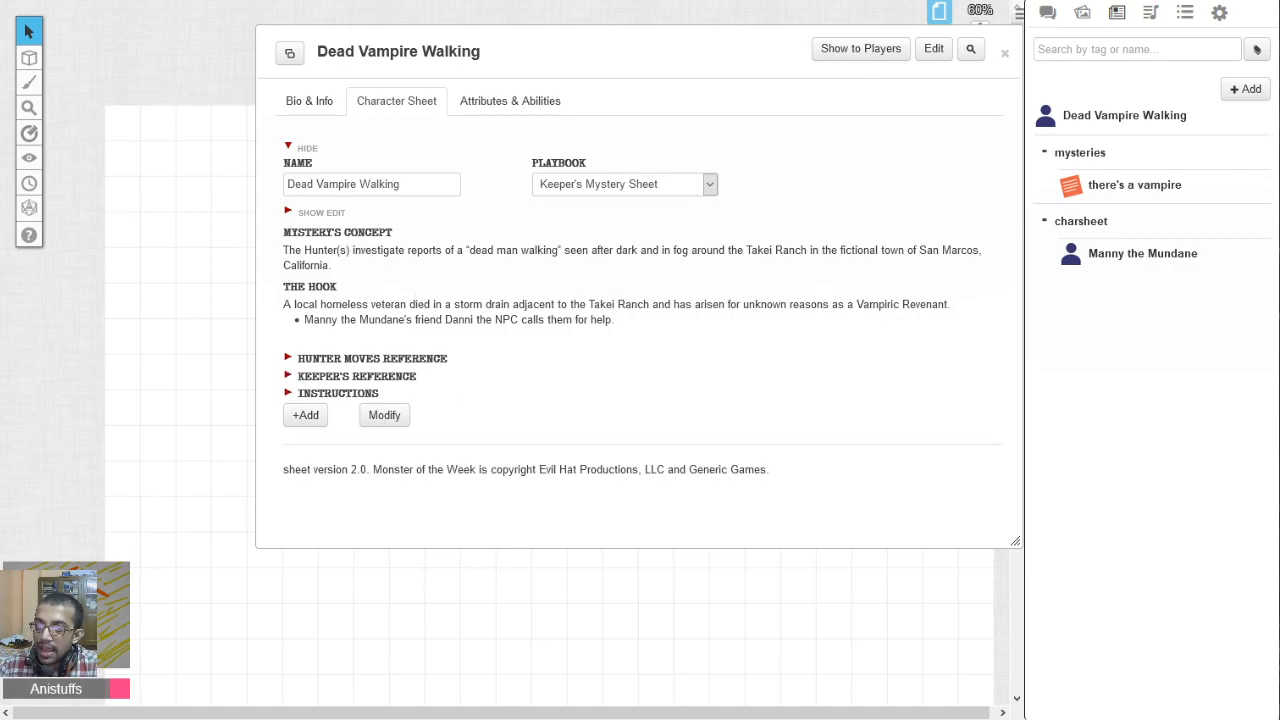
Review the monster, bystanders, locations and countdown sections in the Dead Man Walking PDF, and return to the Roll20 sheet.
click(90, 690)
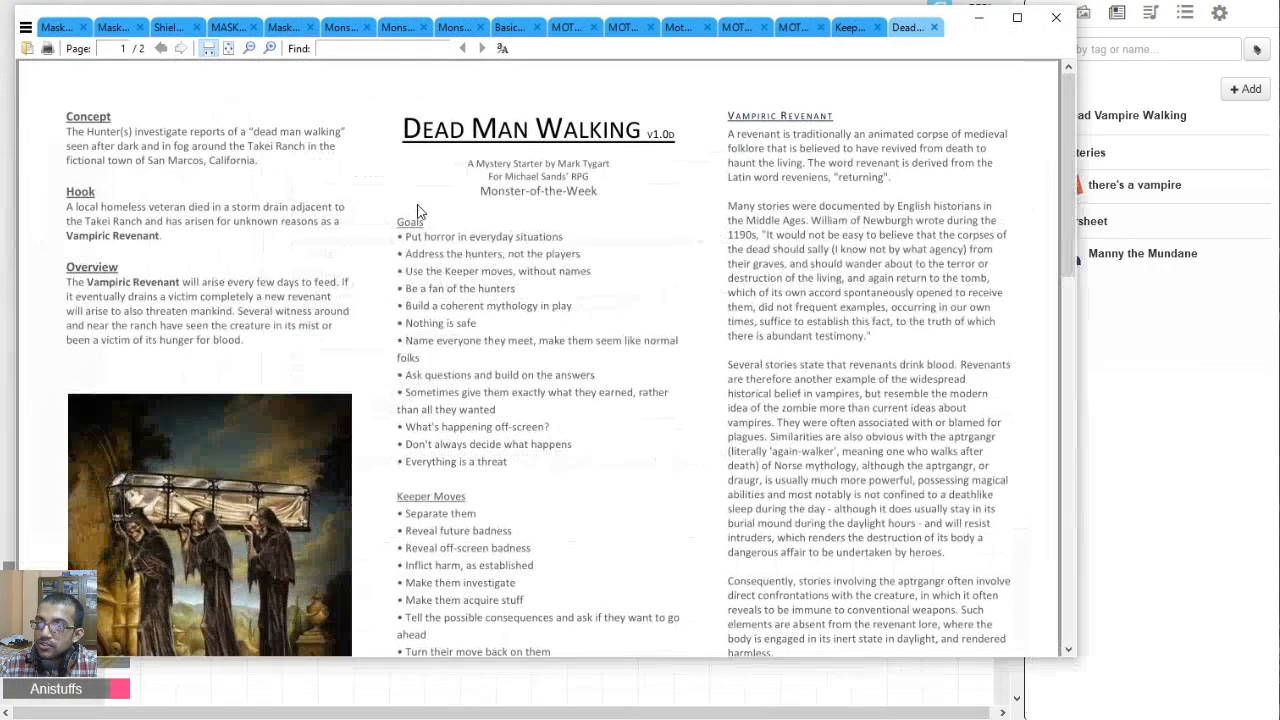
scroll(466, 240, down, 3)
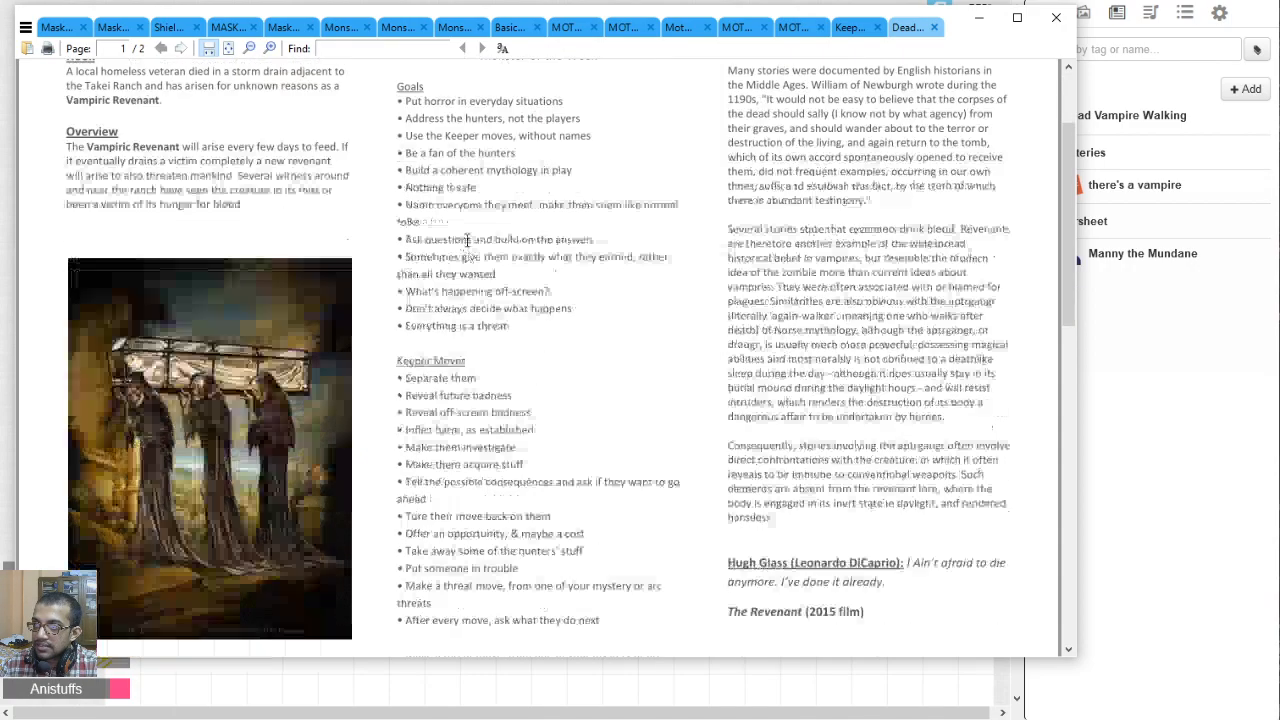
scroll(672, 532, up, 3)
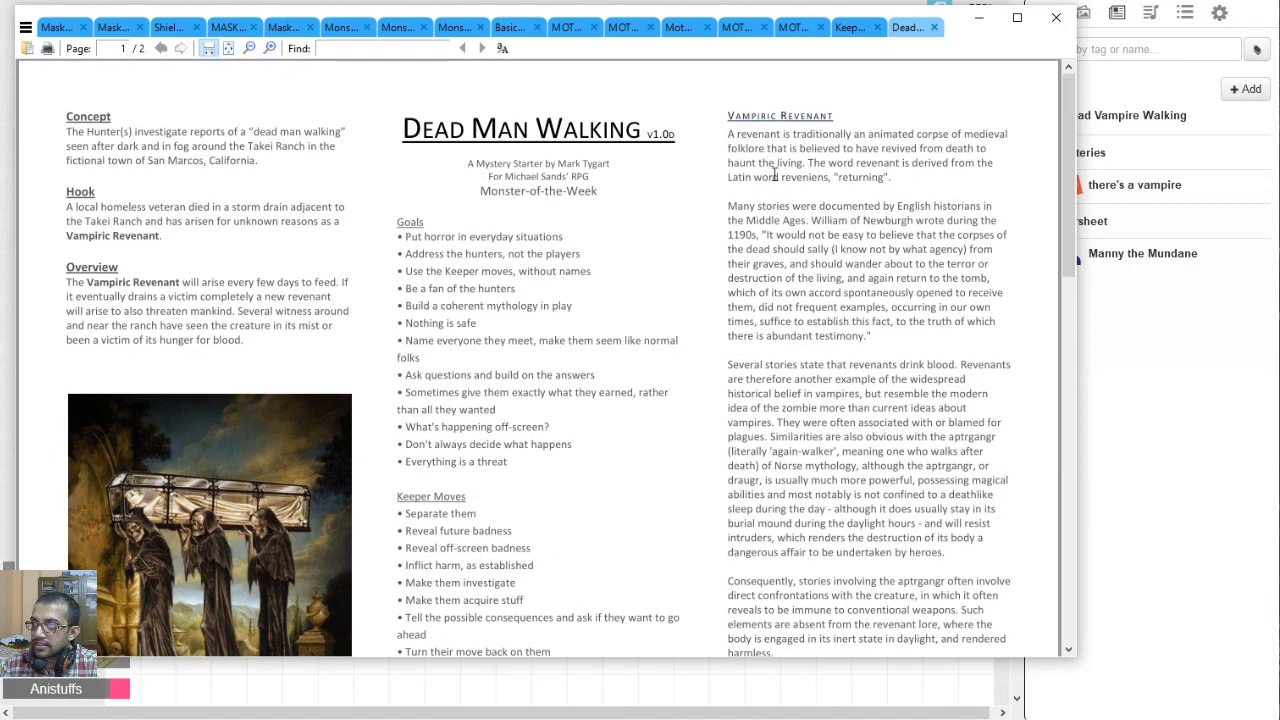
scroll(775, 175, down, 5)
scroll(748, 274, down, 2)
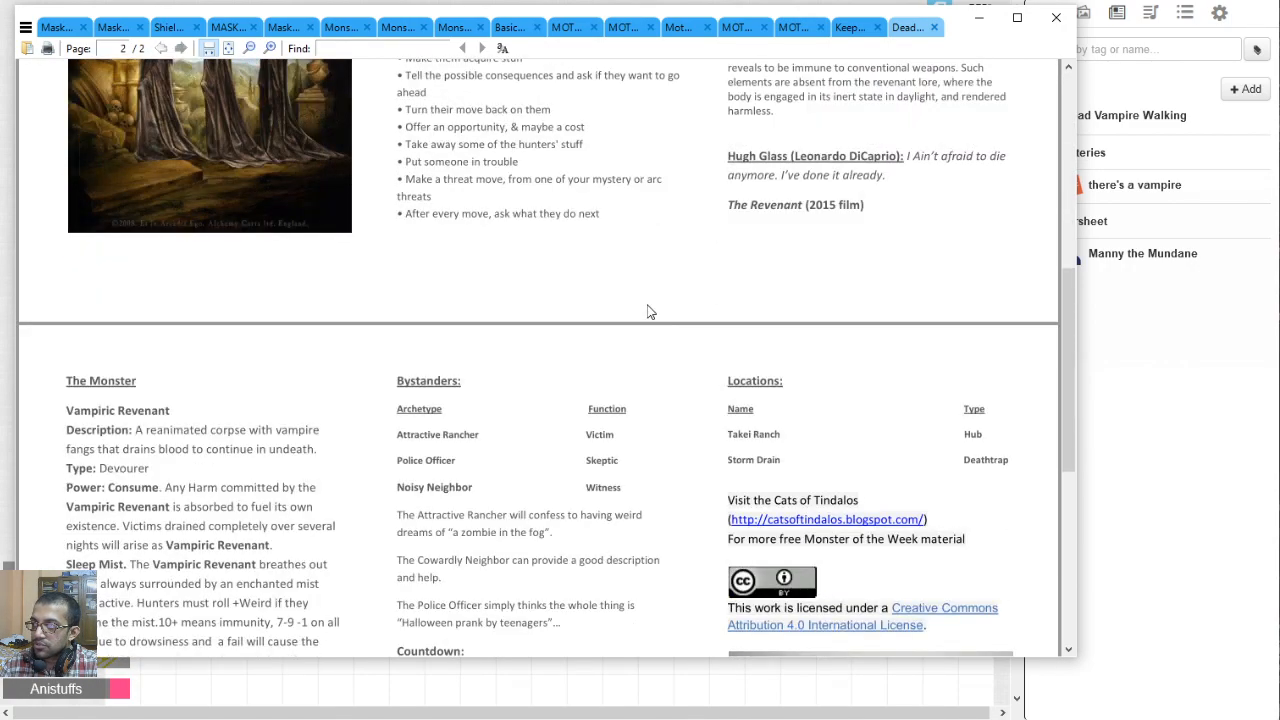
scroll(647, 312, down, 6)
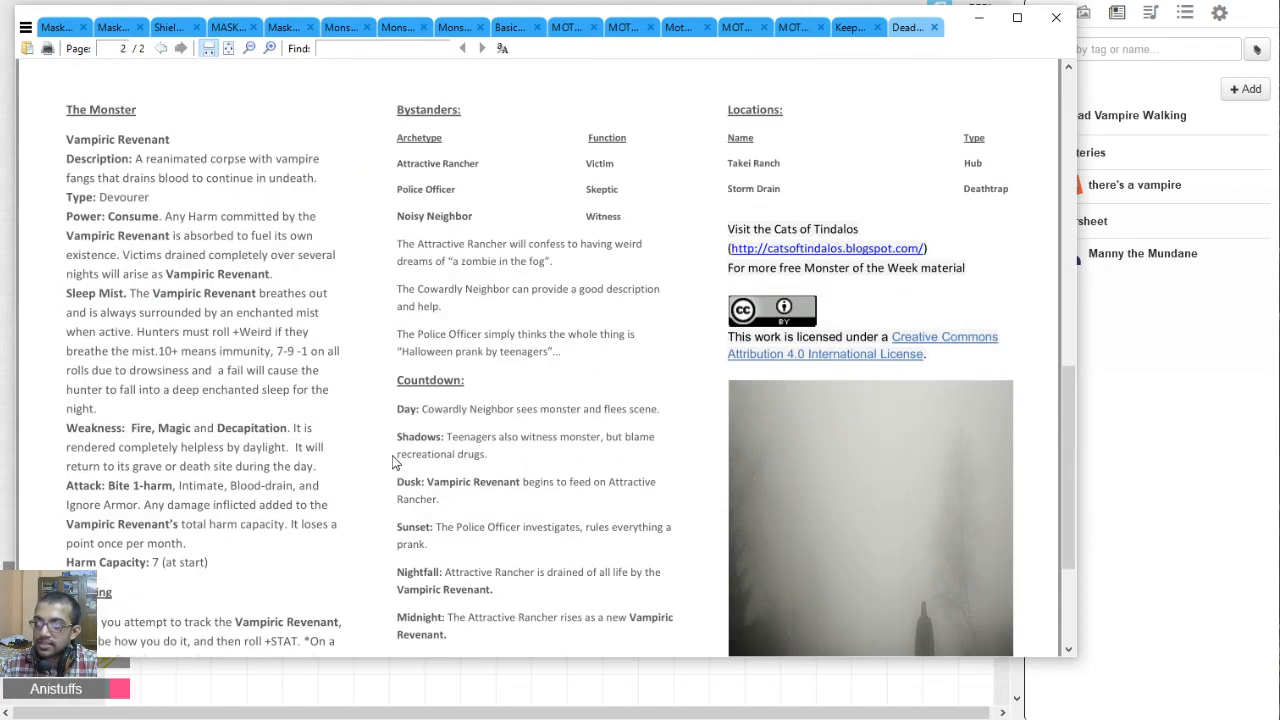
scroll(395, 461, down, 4)
scroll(449, 336, up, 4)
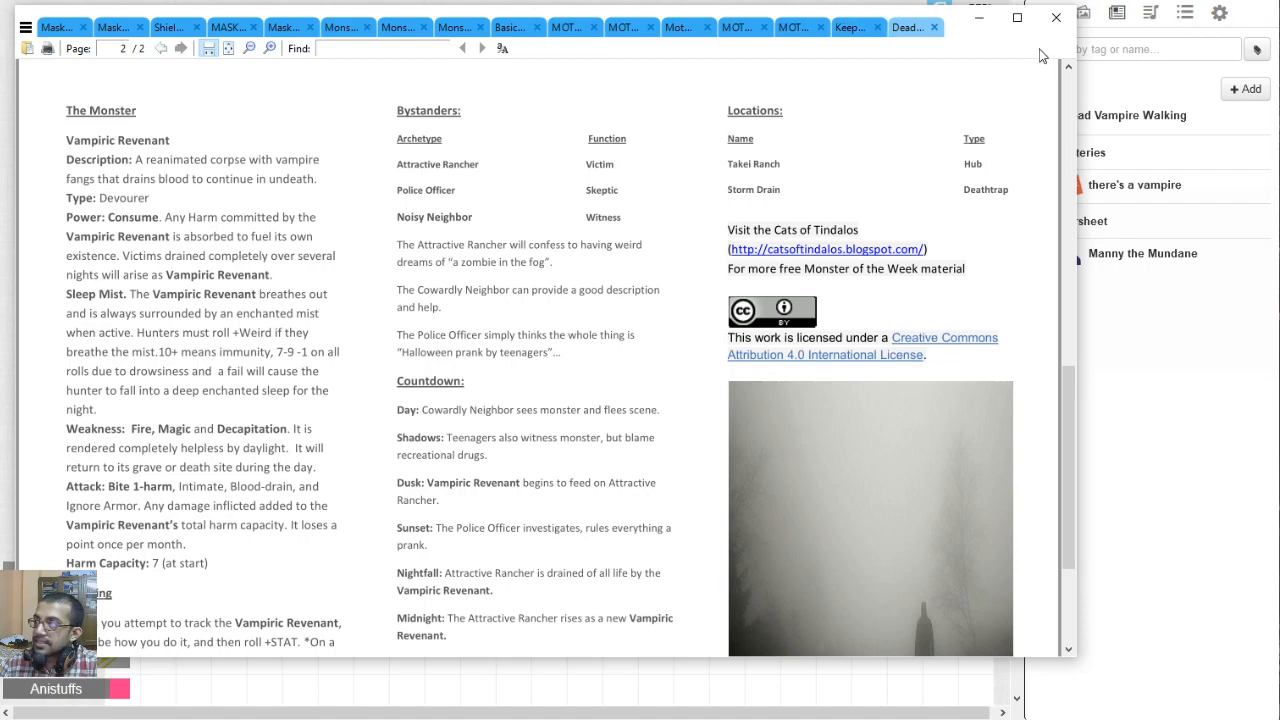
click(1056, 17)
Add a threat entry to the mystery sheet, set its threat type to Countdown and look through its fields.
scroll(474, 398, down, 1)
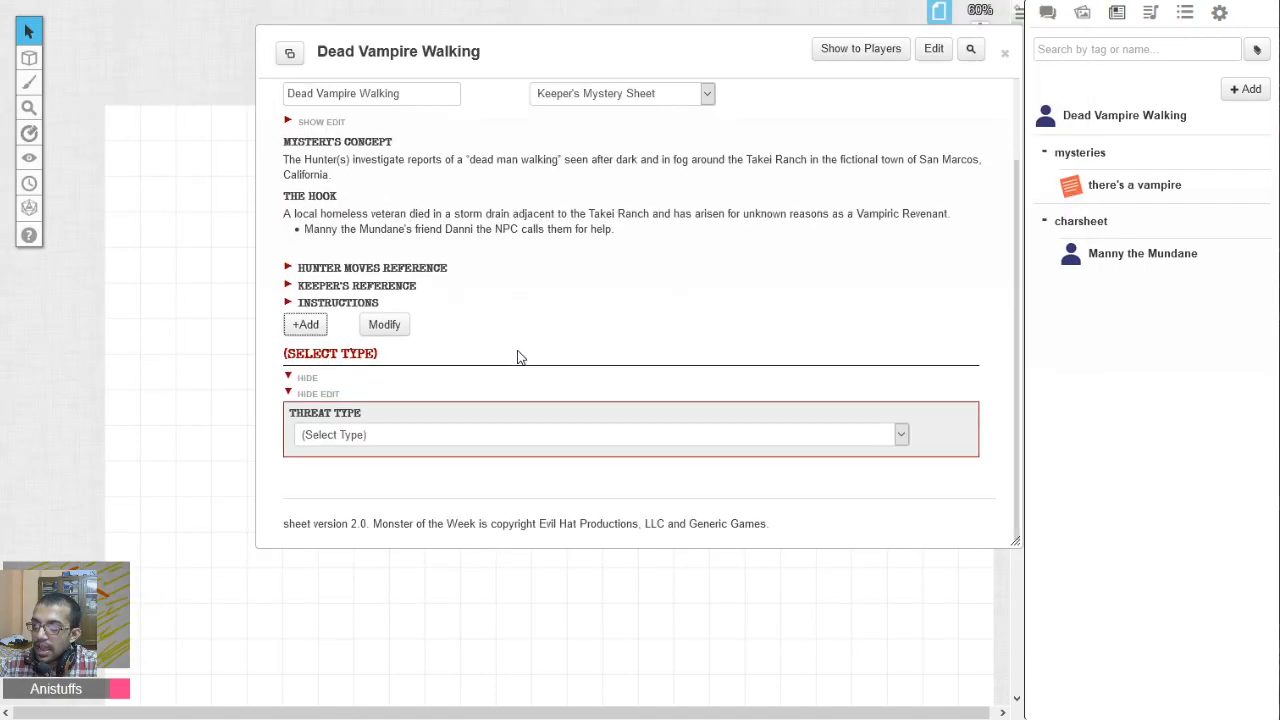
click(381, 436)
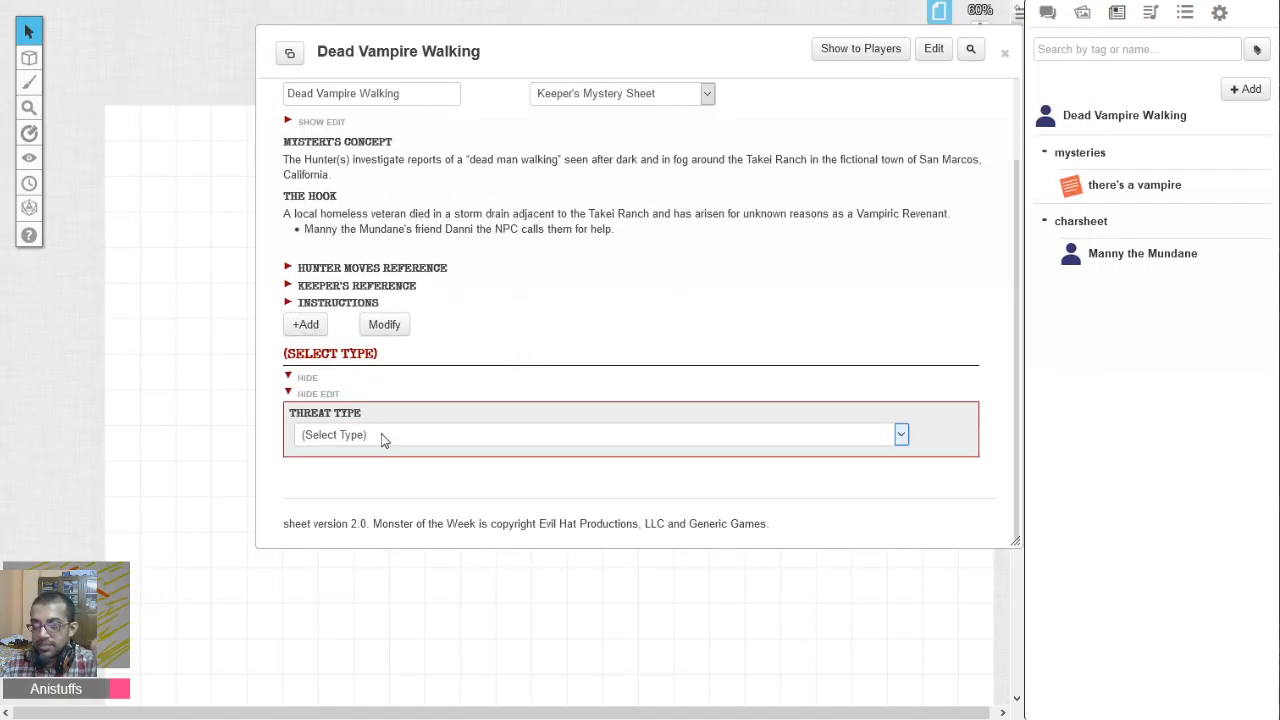
click(502, 277)
click(434, 442)
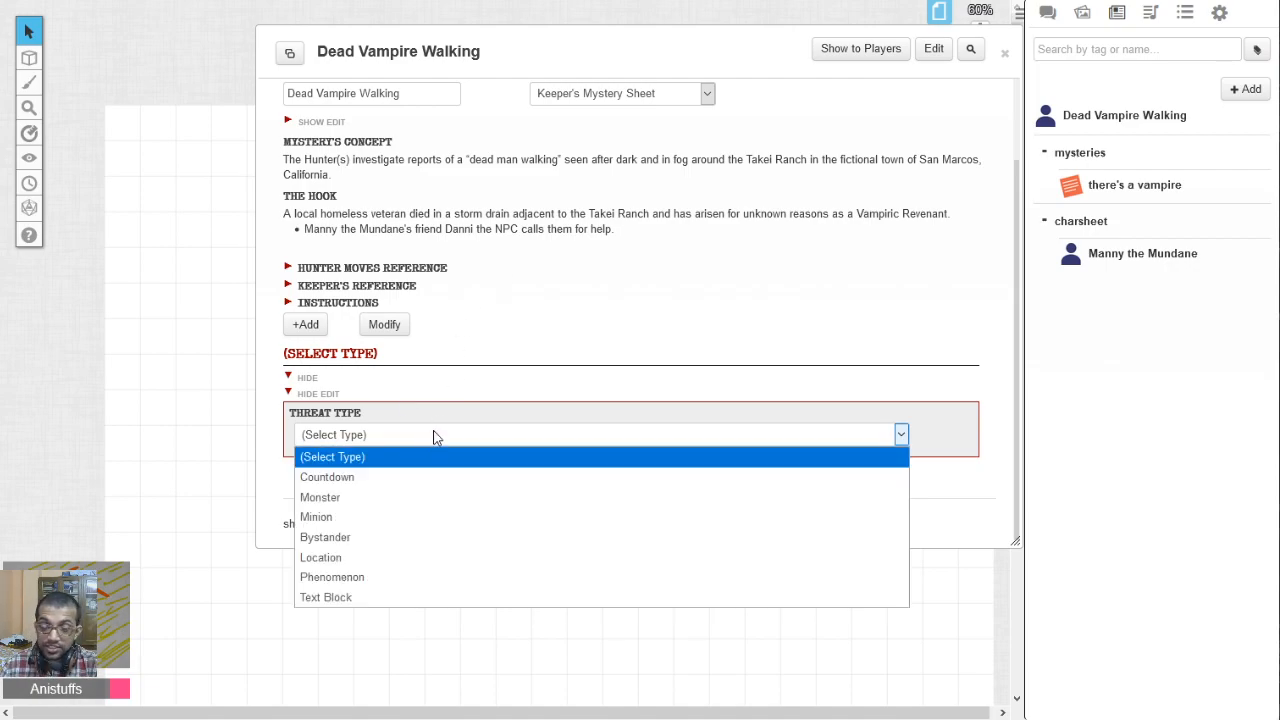
click(395, 479)
scroll(443, 334, down, 4)
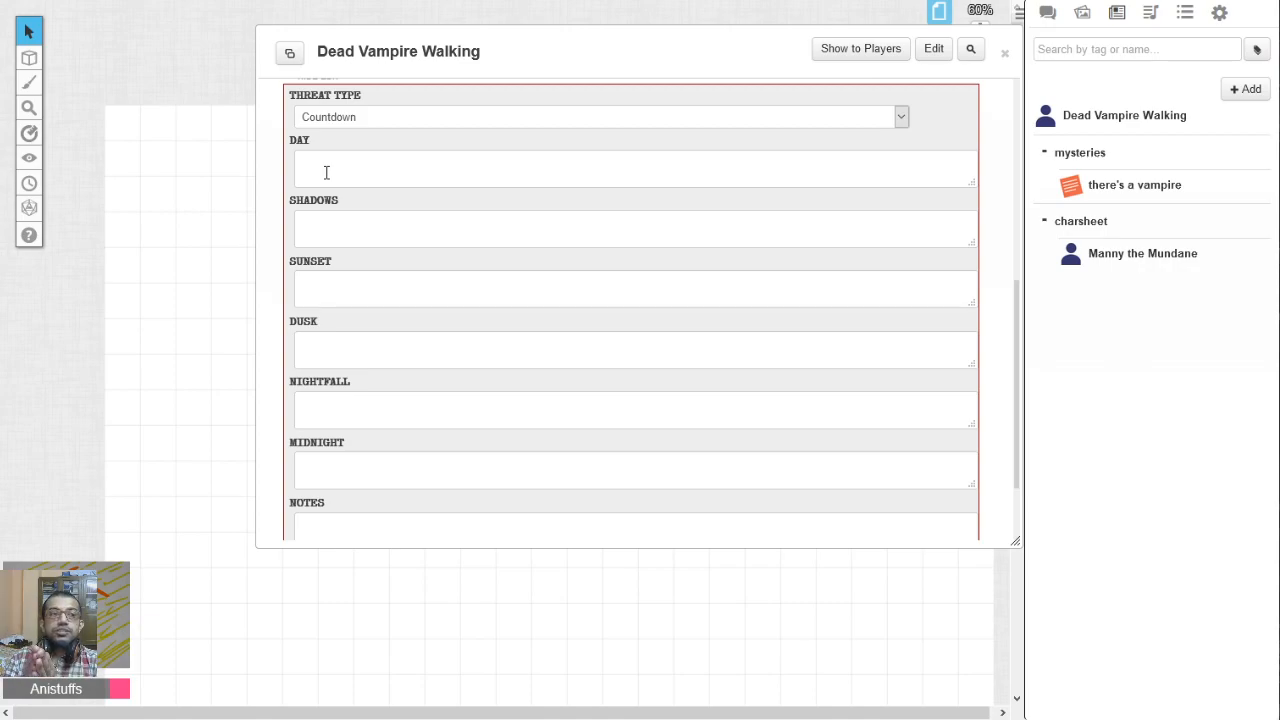
scroll(326, 172, down, 1)
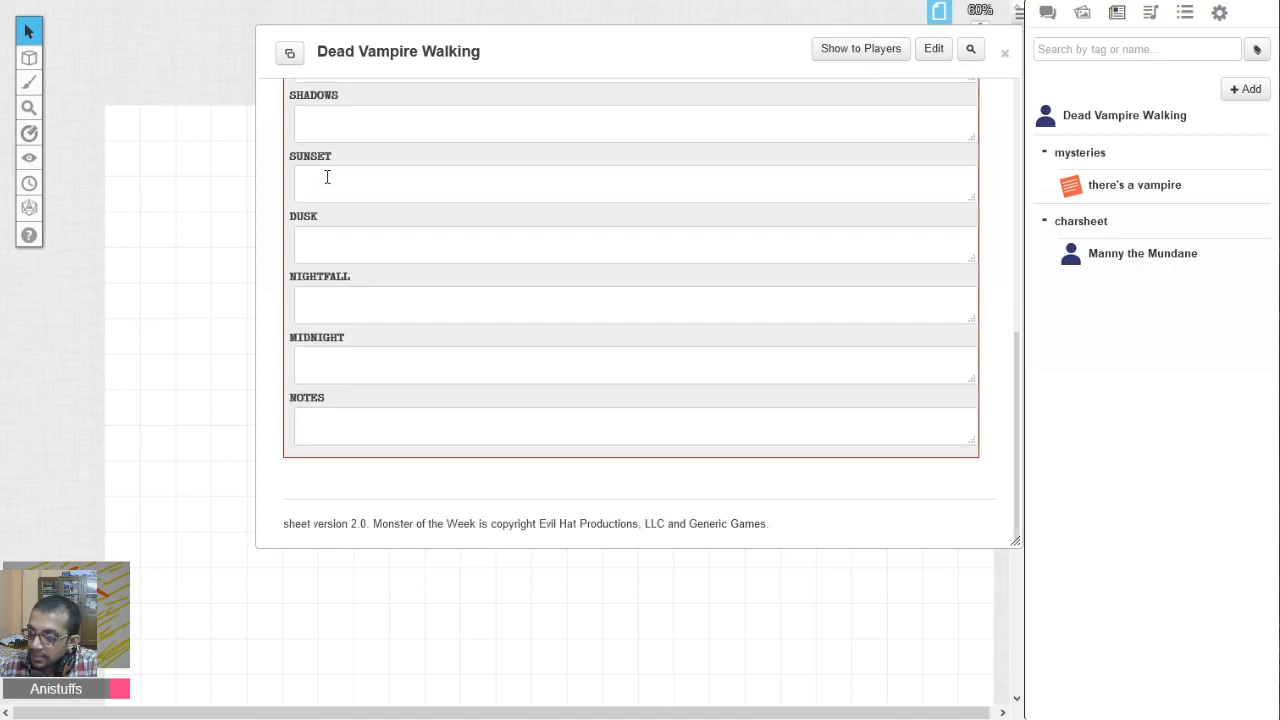
scroll(326, 177, up, 3)
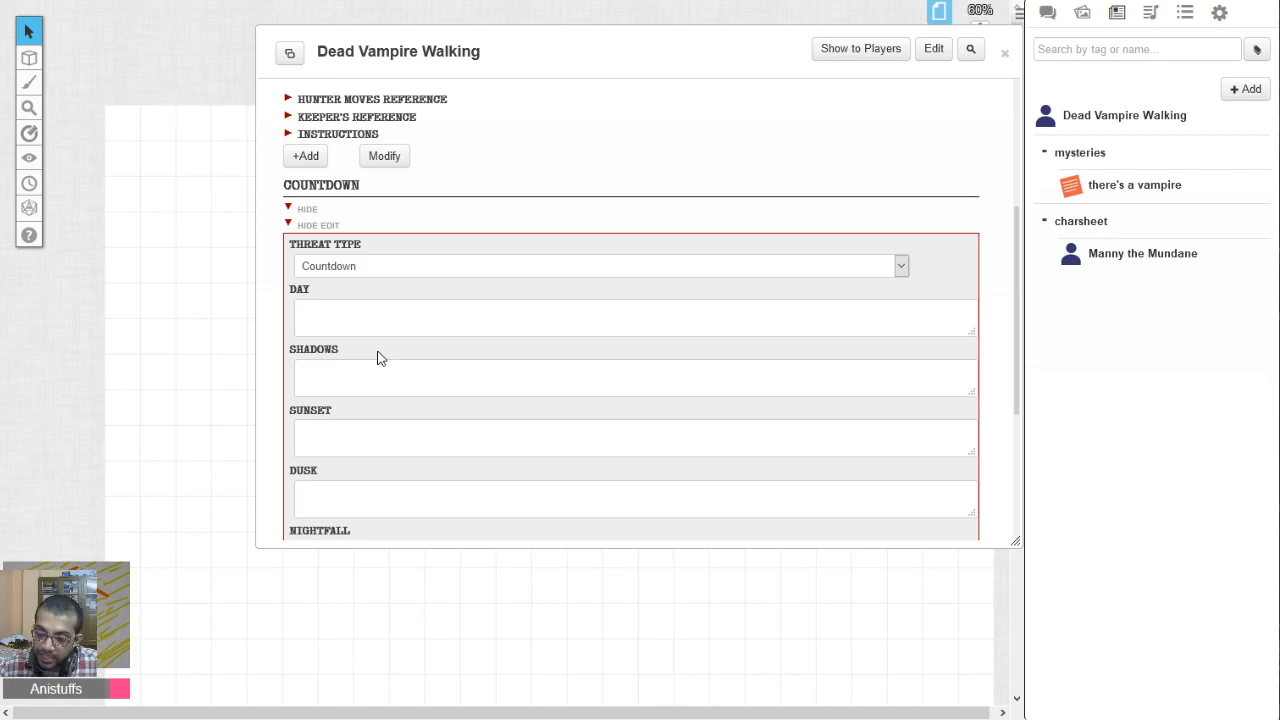
Check the countdown section in the Dead Man Walking PDF, and change the threat entry's type to Monster in the Roll20 sheet.
key(alt+Tab)
scroll(502, 469, down, 3)
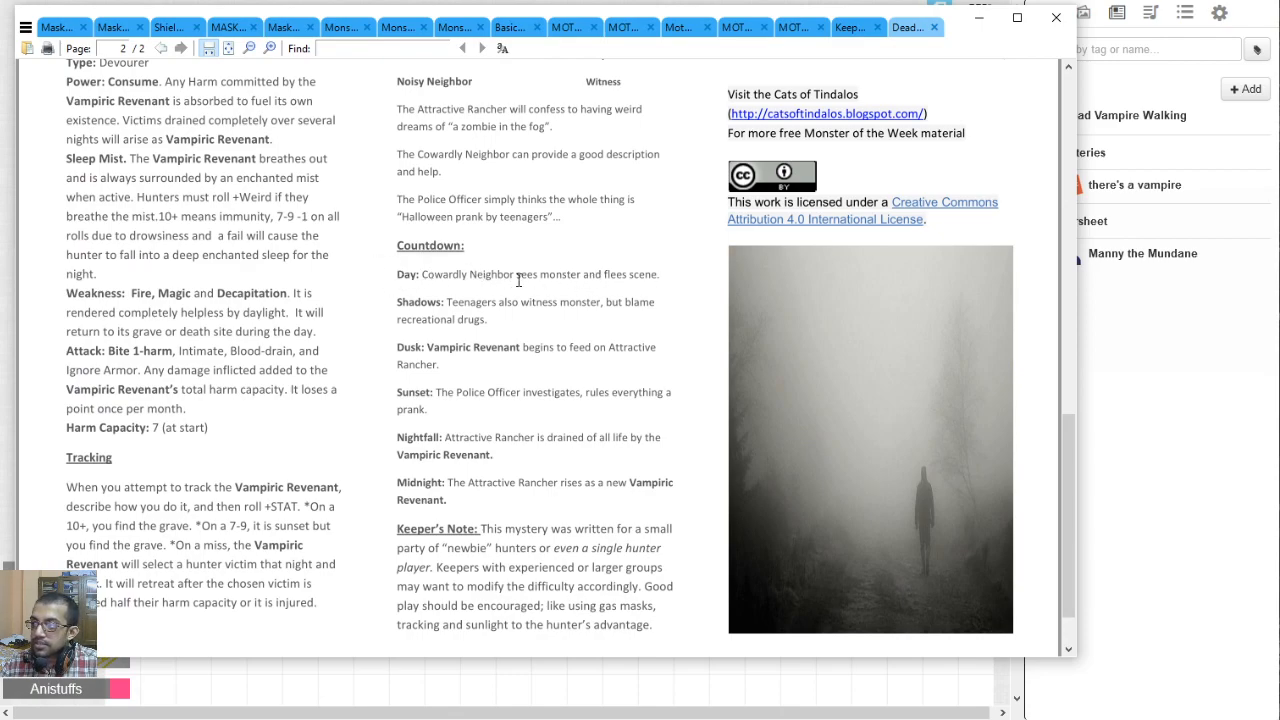
click(979, 17)
click(420, 270)
click(367, 329)
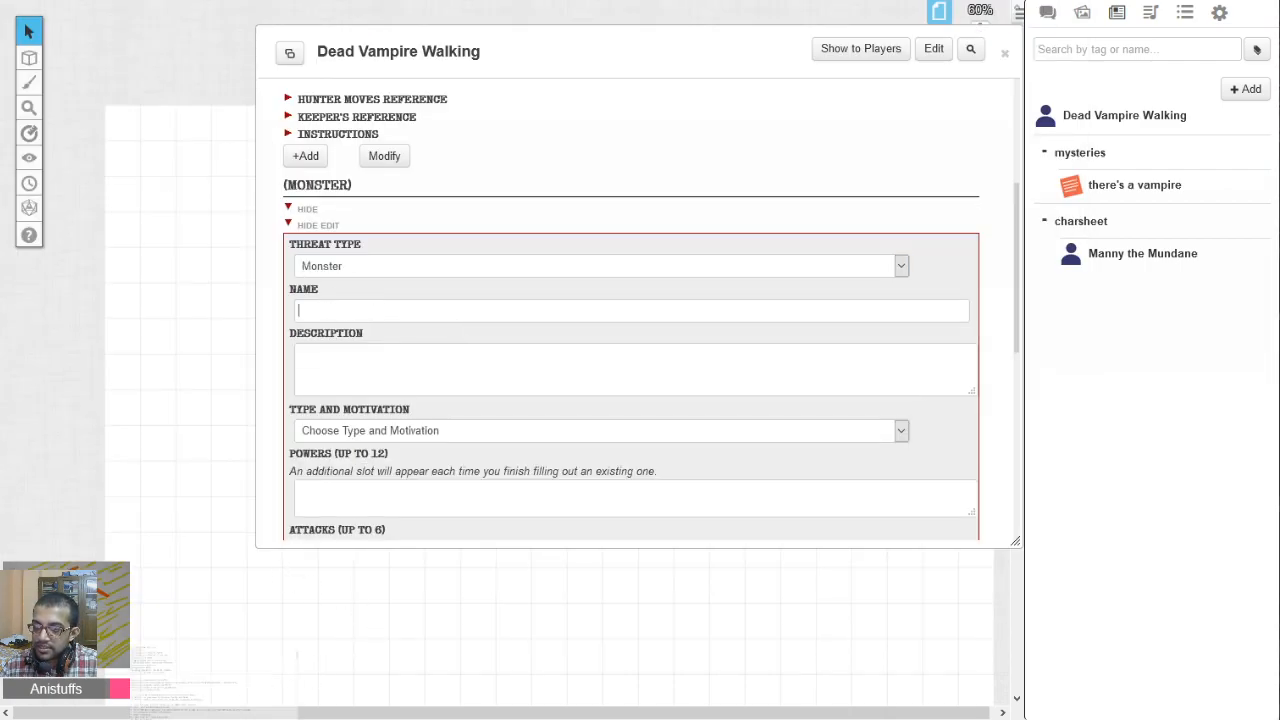
Copy the monster's name, Vampiric Revenant, from the Dead Man Walking PDF into the threat's Name field.
click(90, 717)
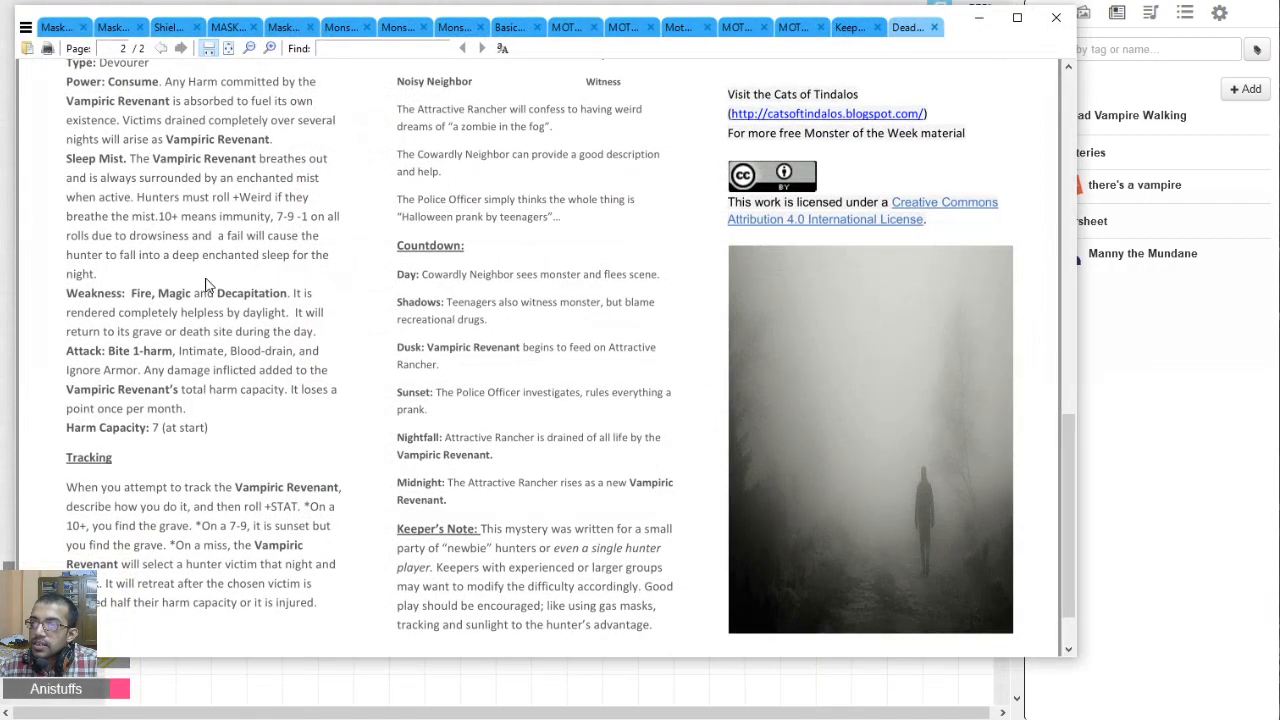
scroll(215, 290, up, 3)
drag(69, 138, 183, 140)
key(ctrl+c)
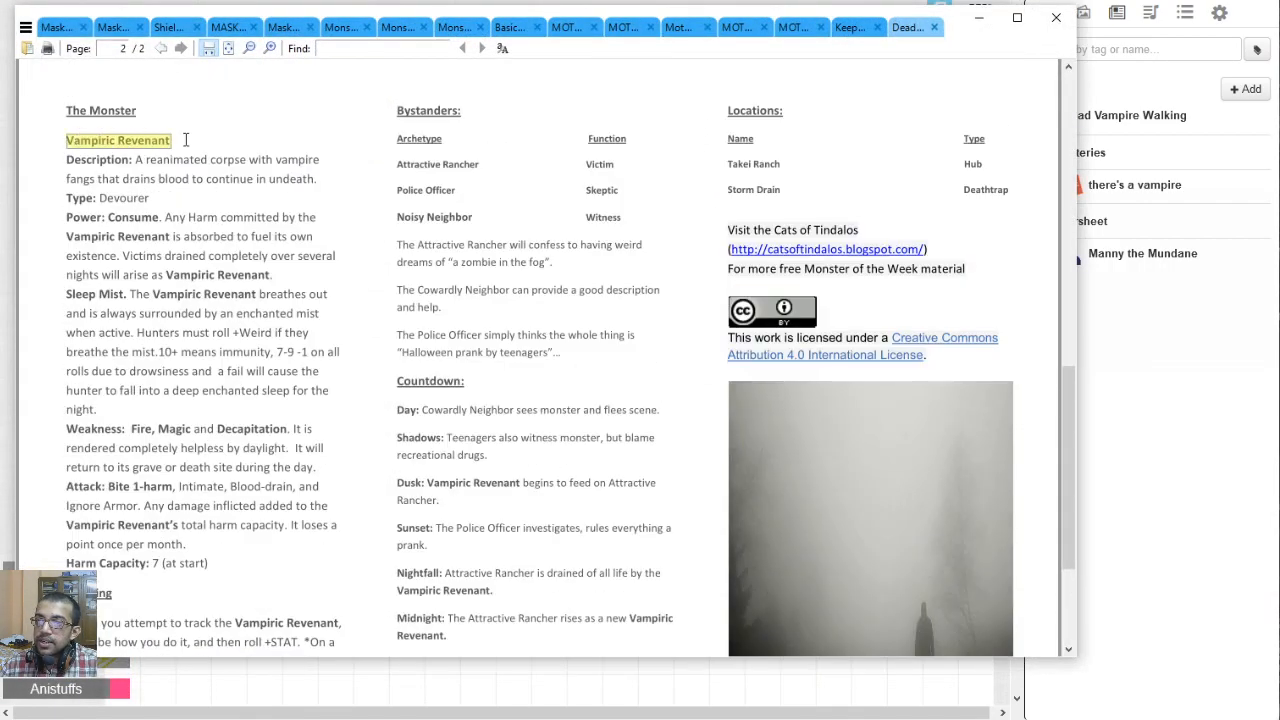
click(979, 17)
click(362, 312)
key(ctrl+v)
Copy the monster's description, "A reanimated corpse with vampire fangs that drains blood to continue in undeath.", from the PDF into the Description field.
click(360, 362)
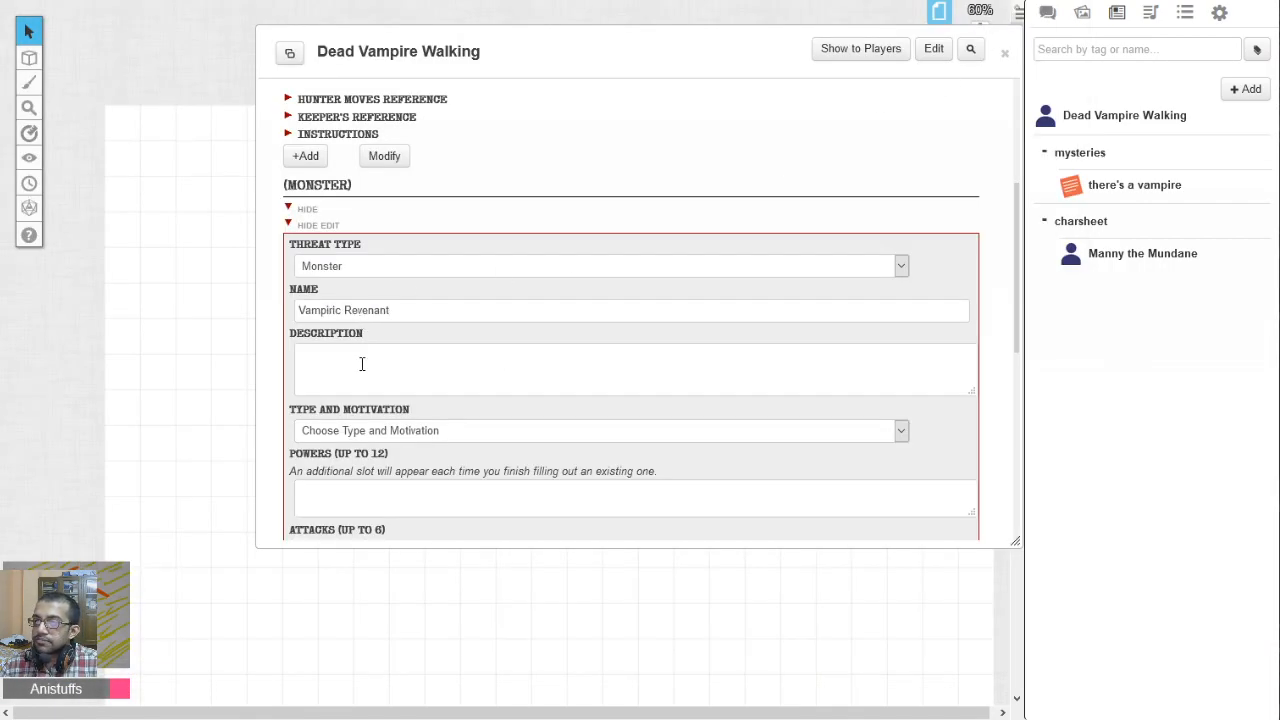
click(135, 716)
drag(135, 161, 323, 186)
key(ctrl+c)
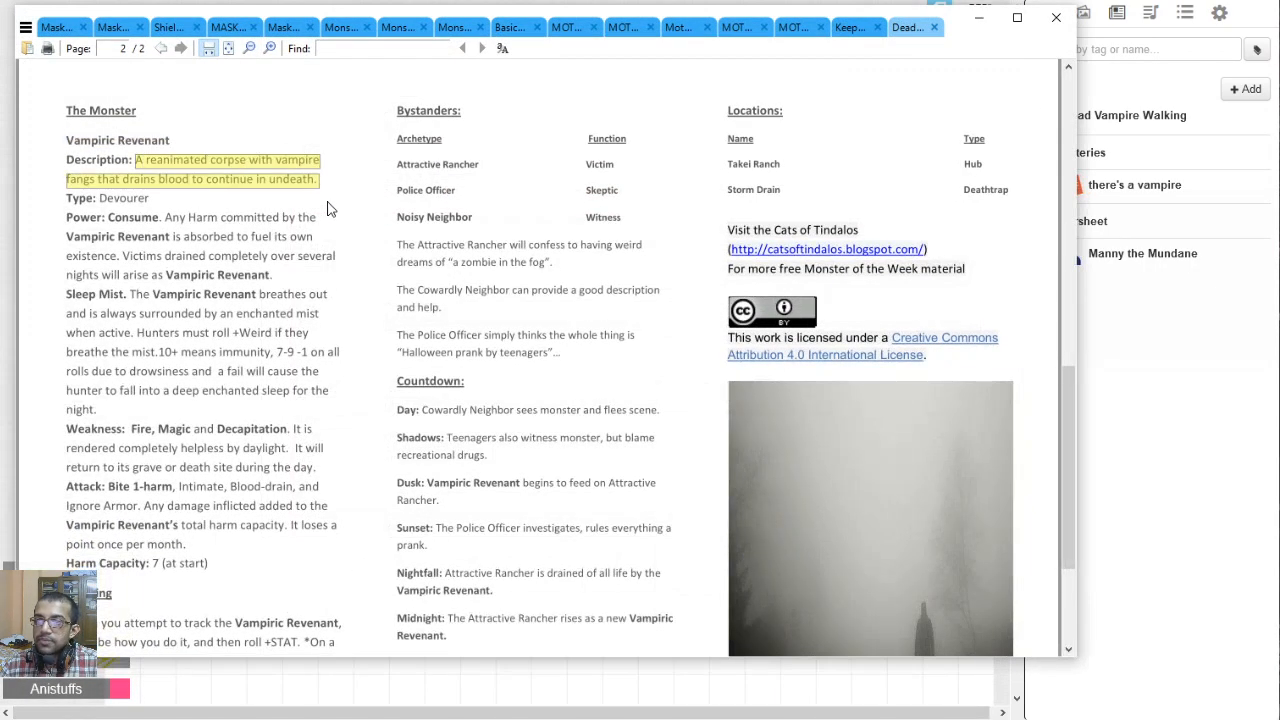
click(979, 17)
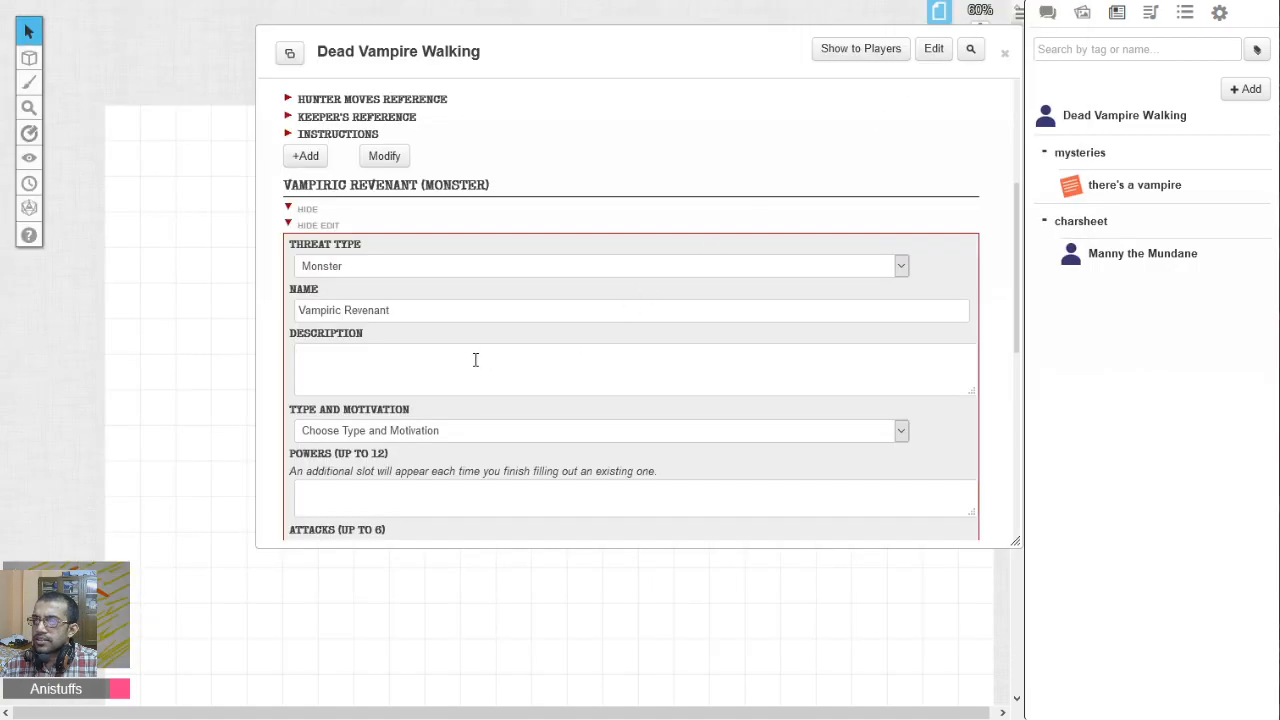
key(ctrl+v)
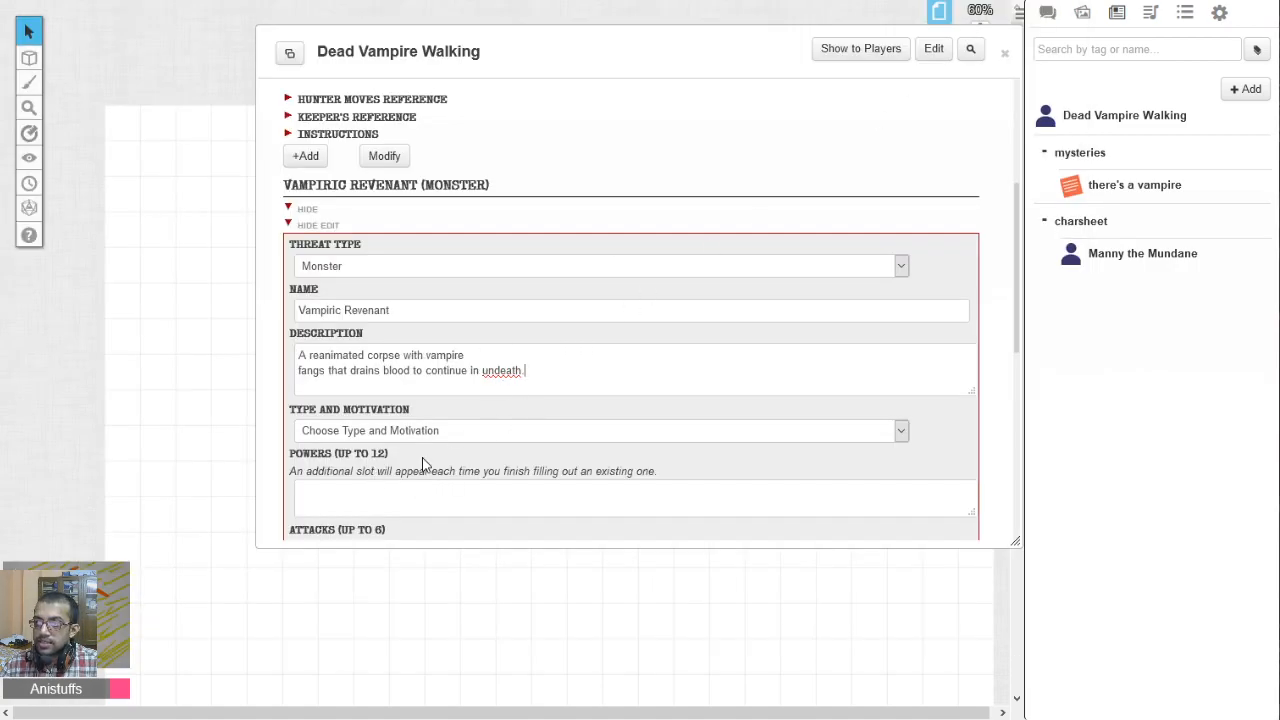
Check the monster's type in the PDF and set the threat's type and motivation to Devourer (to consume people).
mouse_move(121, 714)
click(136, 682)
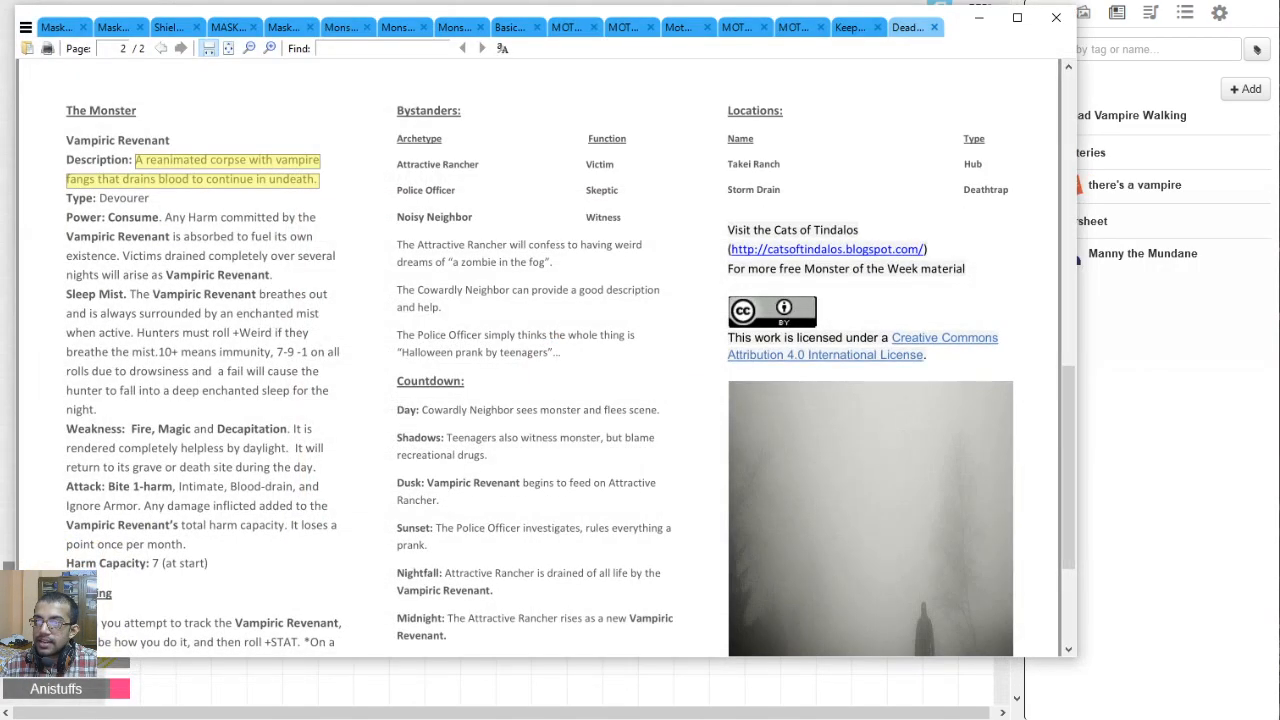
key(alt+Tab)
click(405, 428)
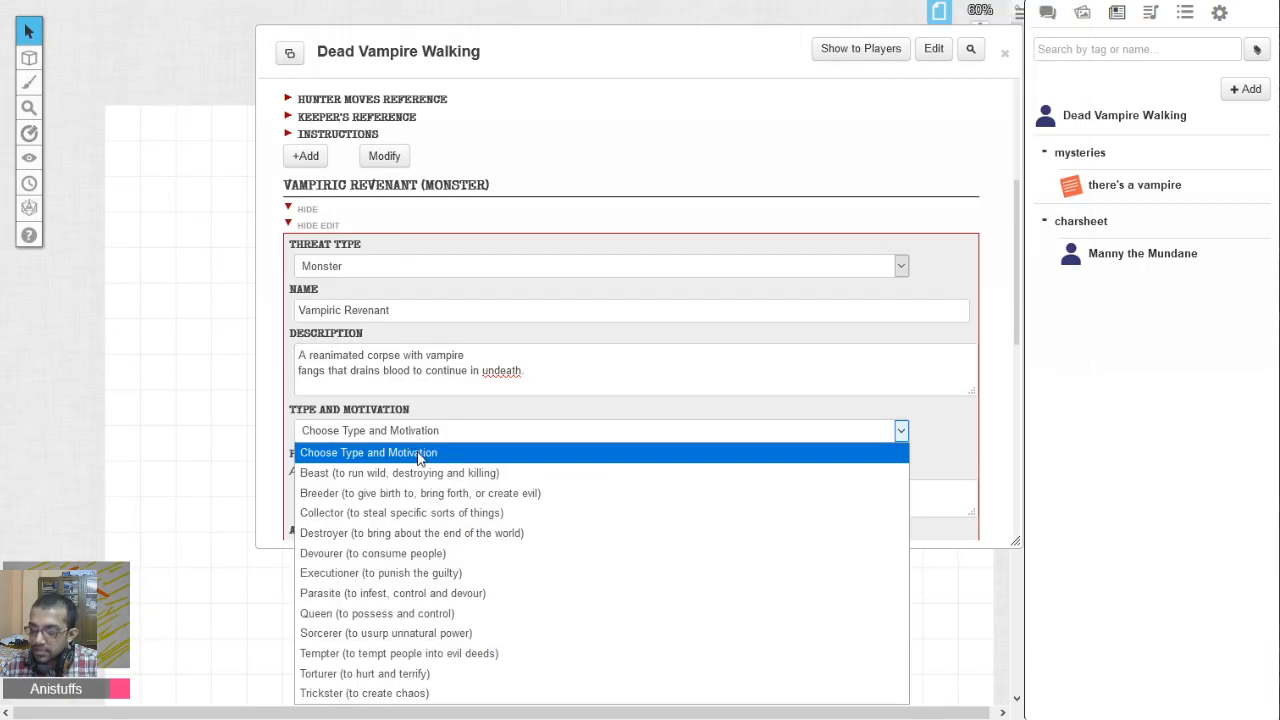
click(385, 553)
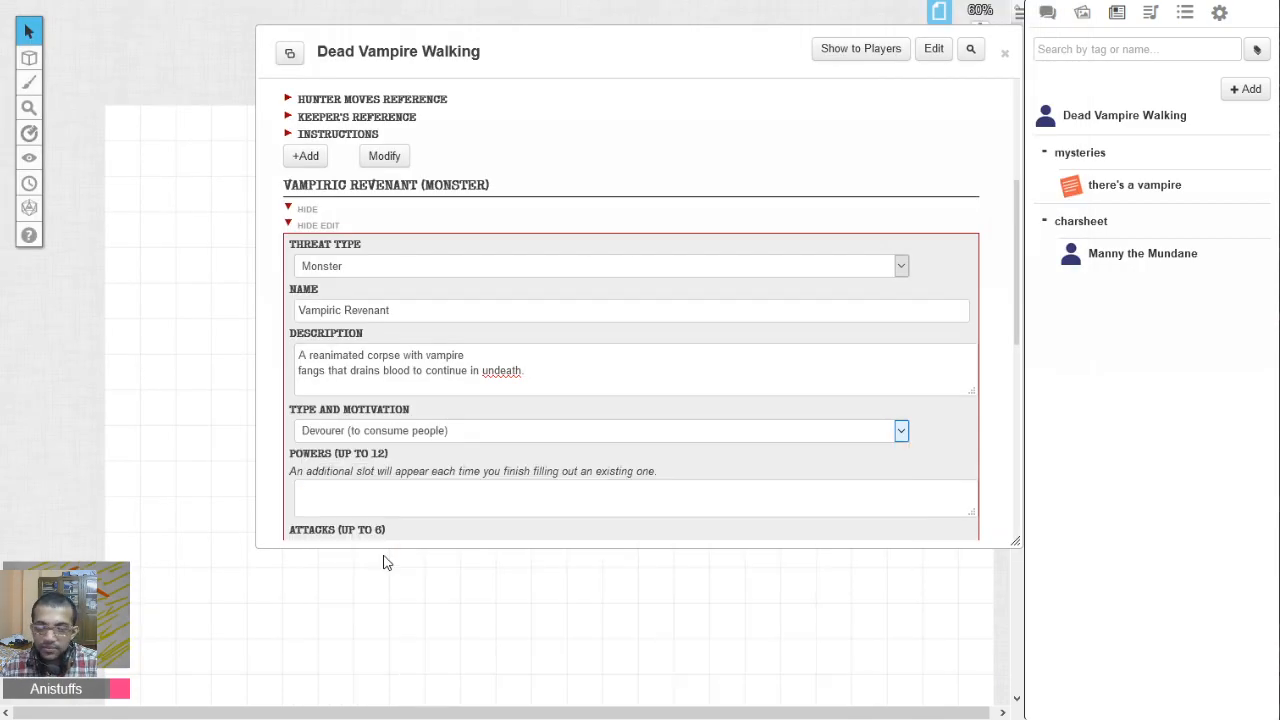
Review the mystery creation and threat pages for monsters, minions, bystanders and locations in the Keeper reference PDF, and return to the Dead Man Walking PDF.
key(alt+Tab)
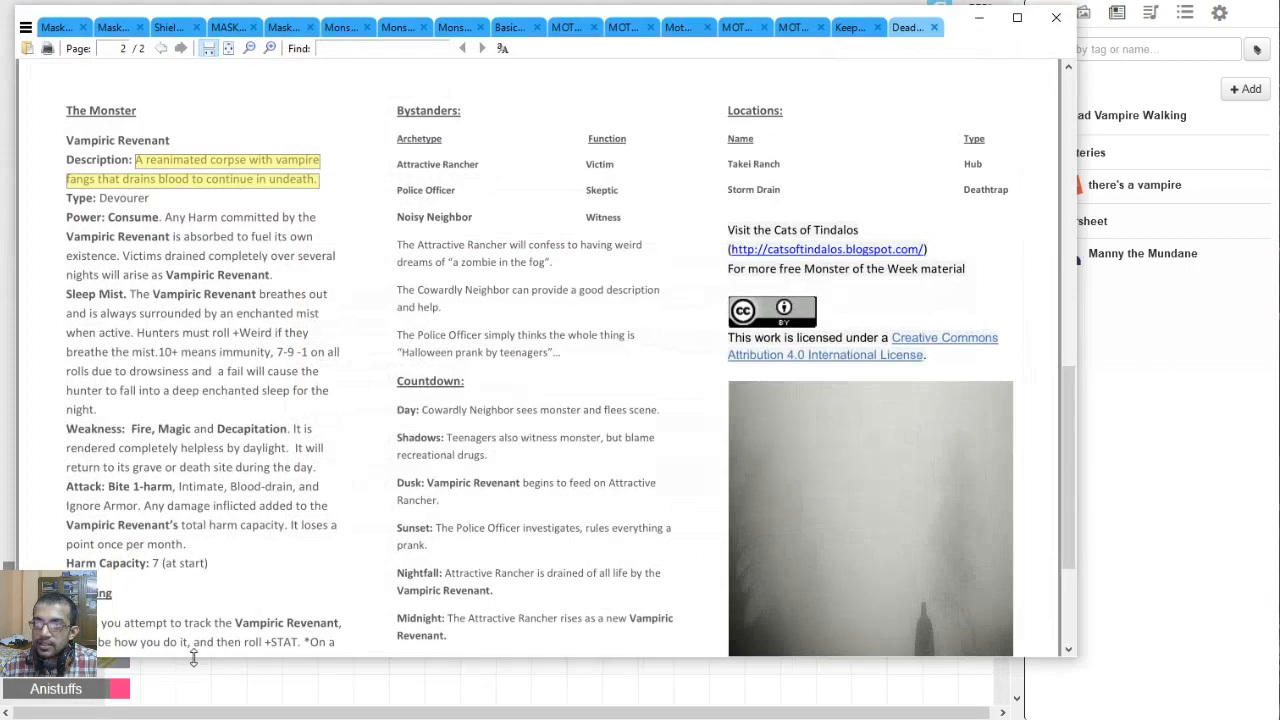
click(850, 27)
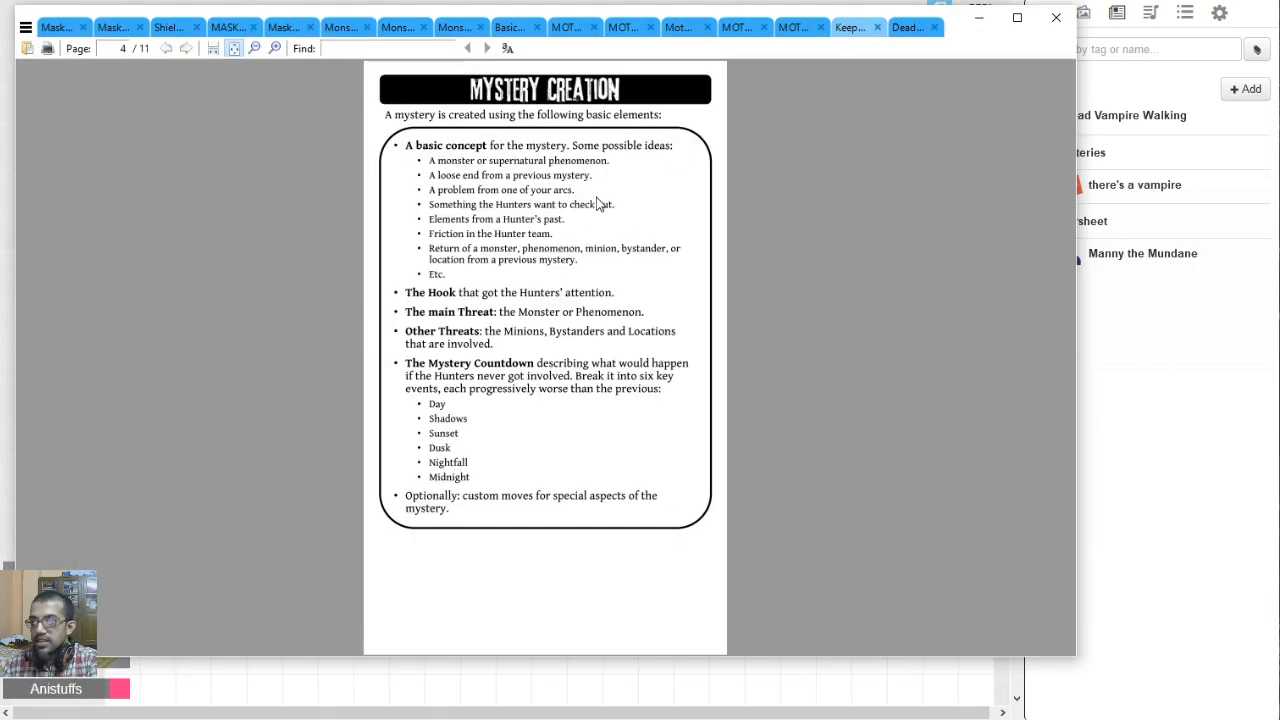
scroll(600, 204, down, 1)
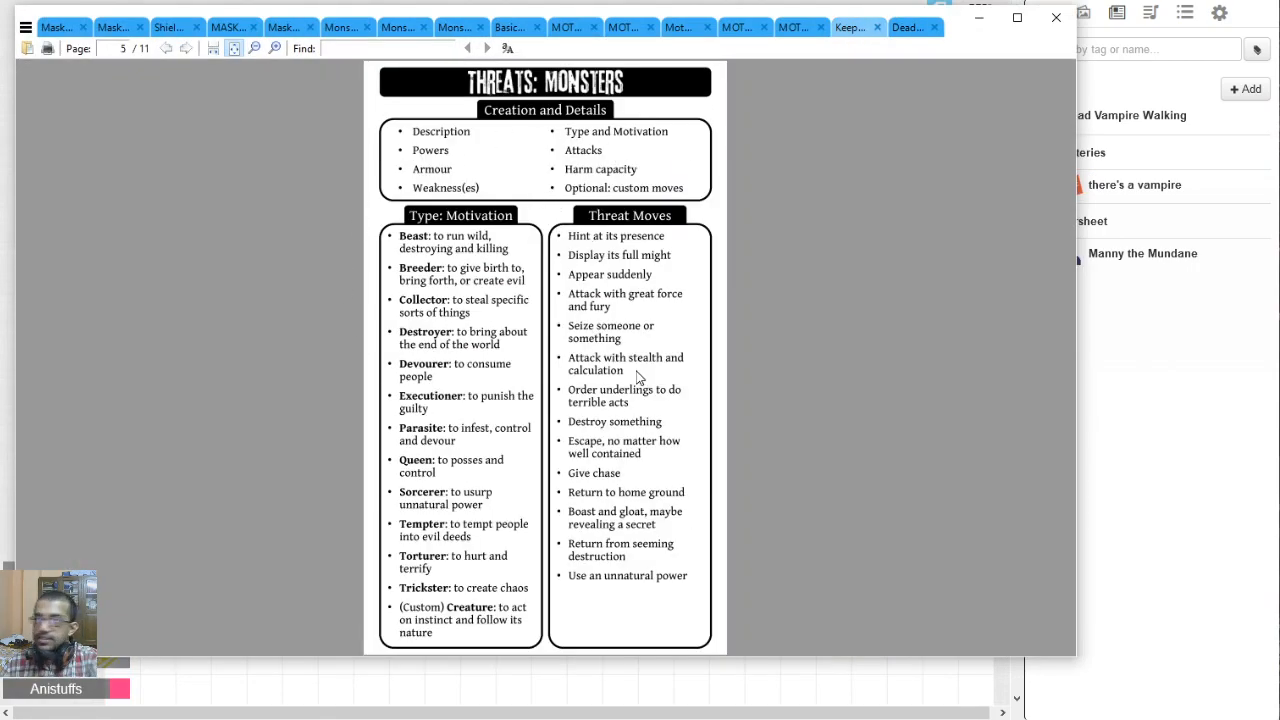
scroll(641, 378, down, 1)
scroll(702, 340, down, 1)
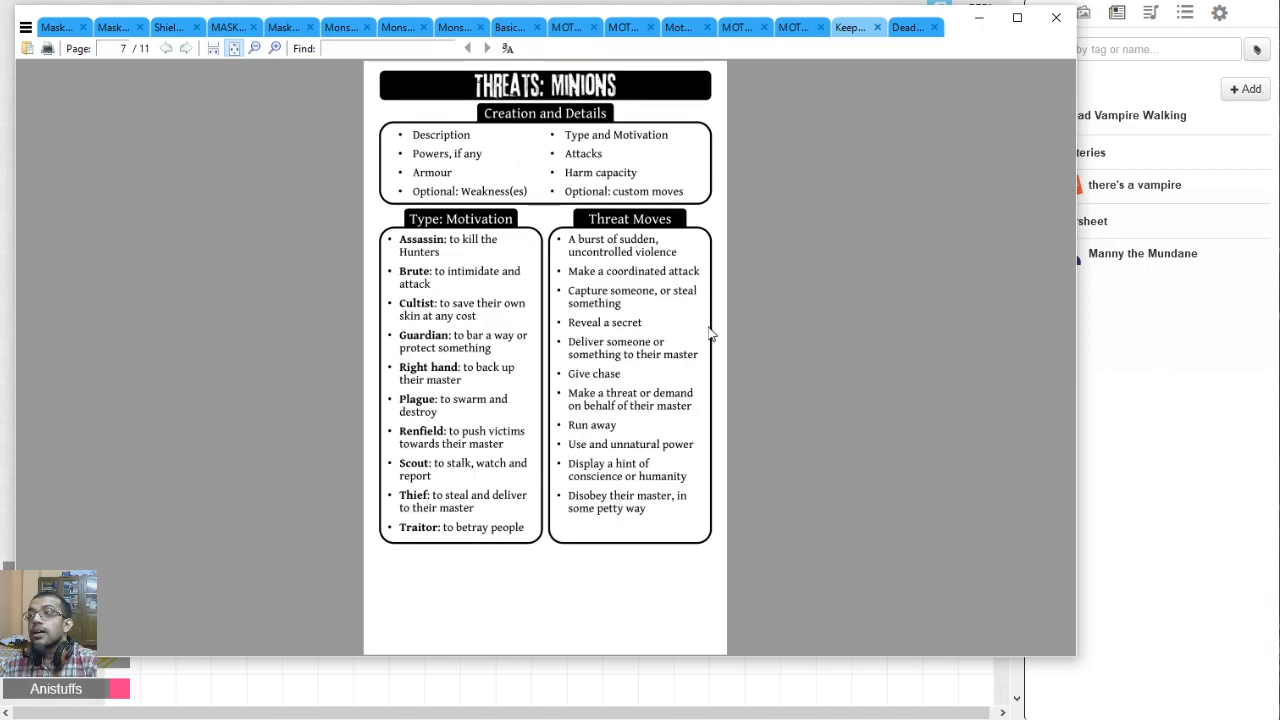
scroll(610, 108, down, 1)
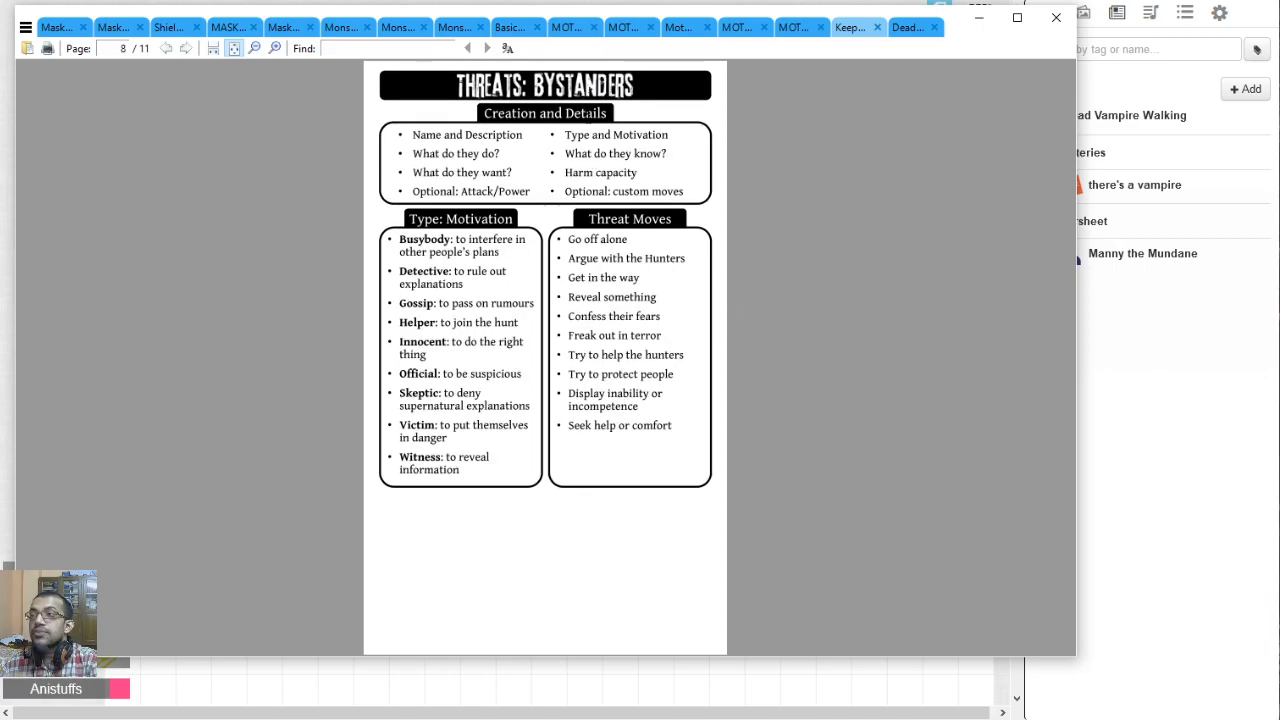
scroll(461, 260, down, 1)
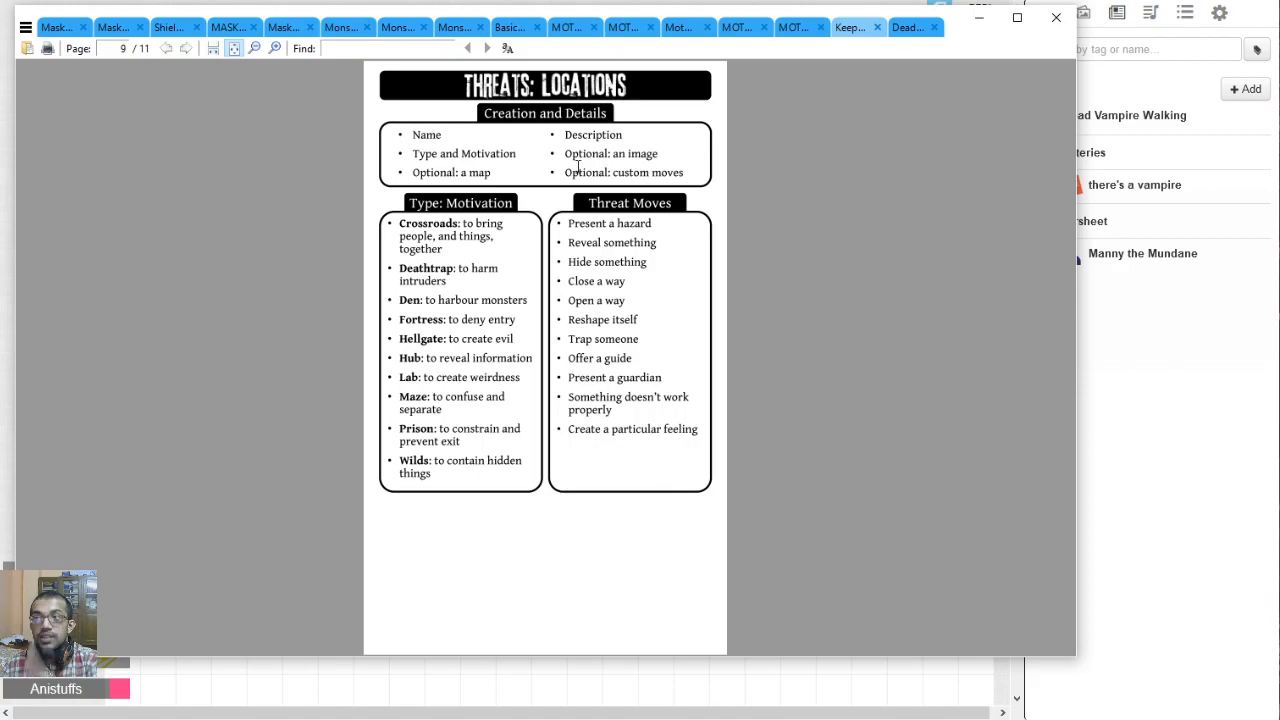
scroll(577, 169, down, 1)
scroll(580, 177, up, 6)
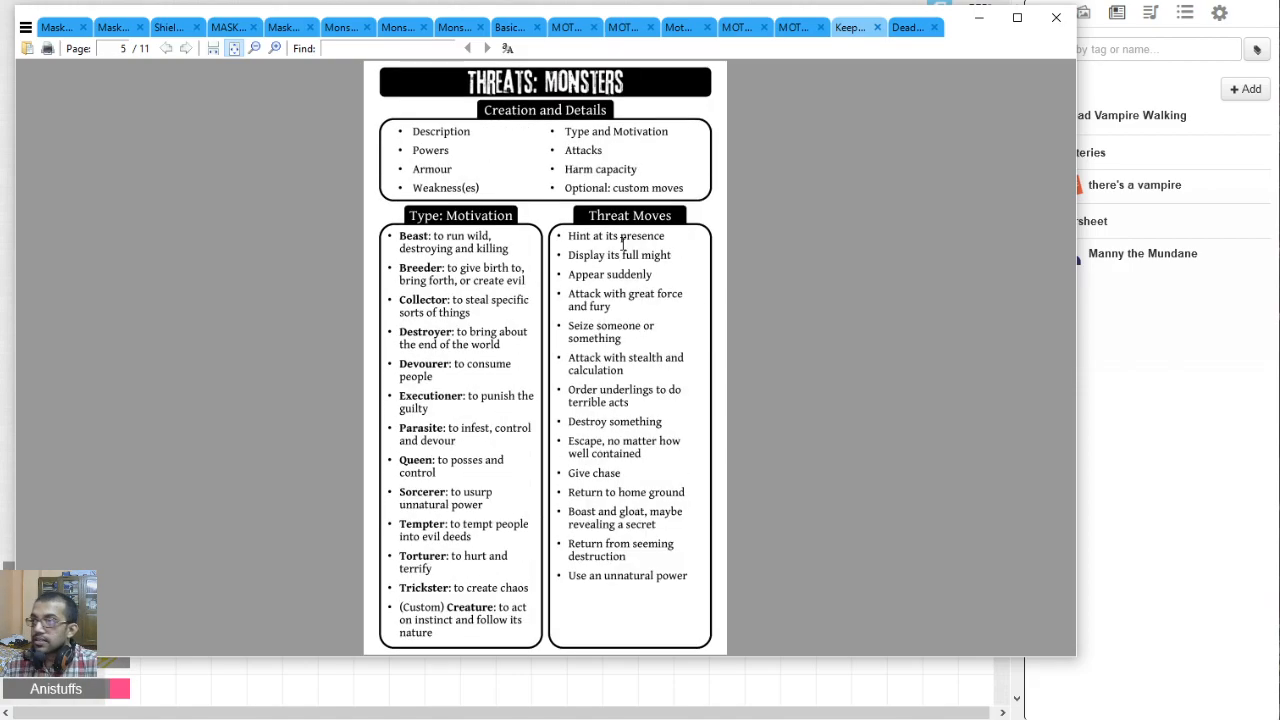
click(907, 27)
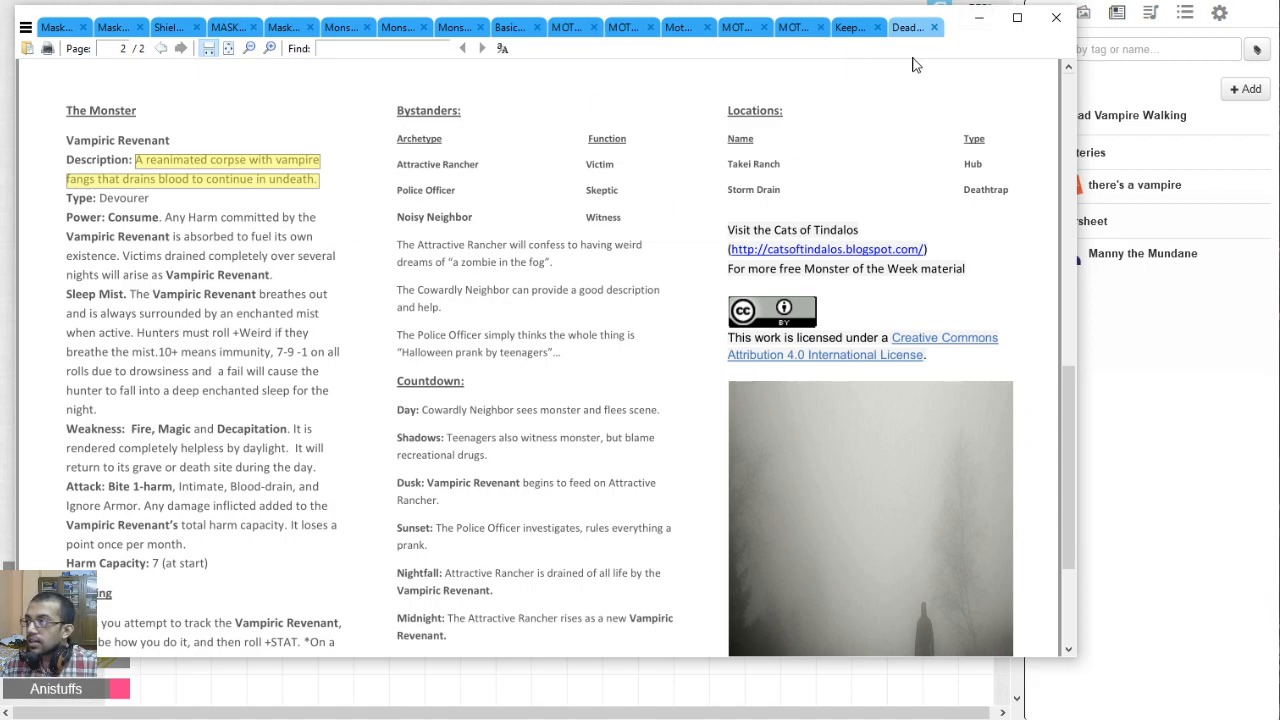
Copy the monster's Consume power text from the Dead Man Walking PDF into the first Powers slot of the mystery sheet.
click(979, 18)
scroll(444, 373, down, 2)
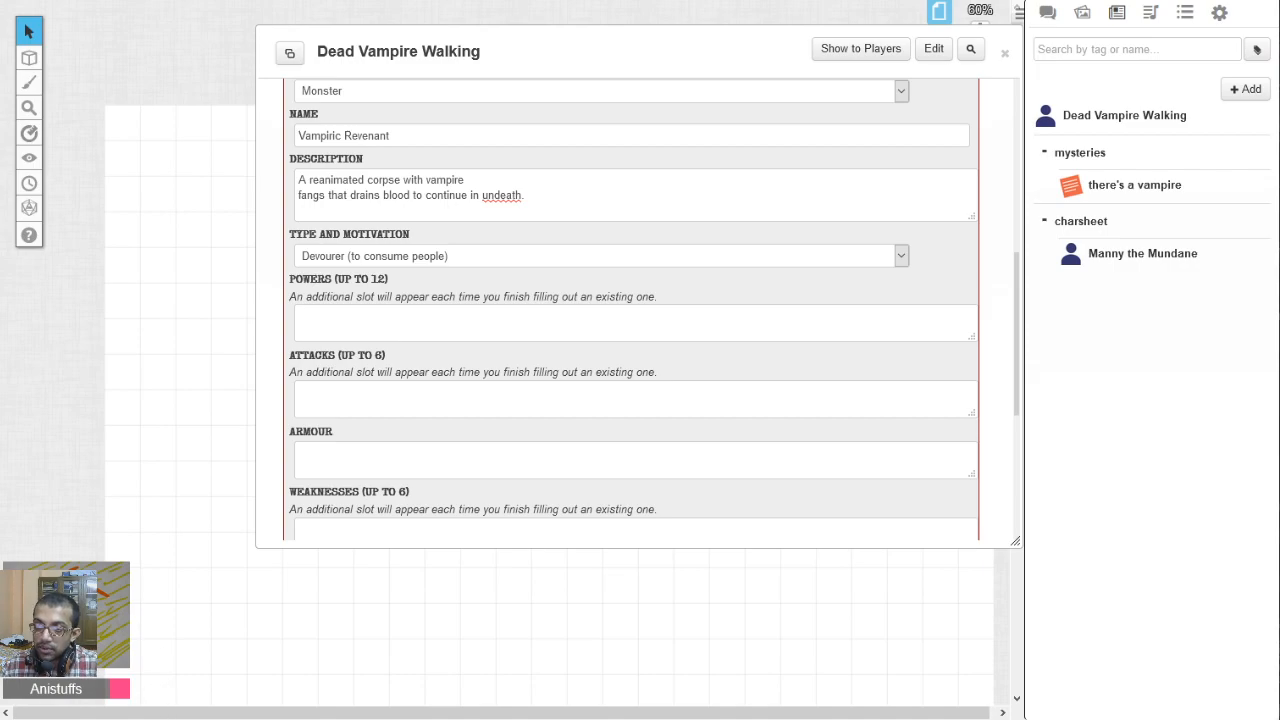
click(68, 718)
click(166, 262)
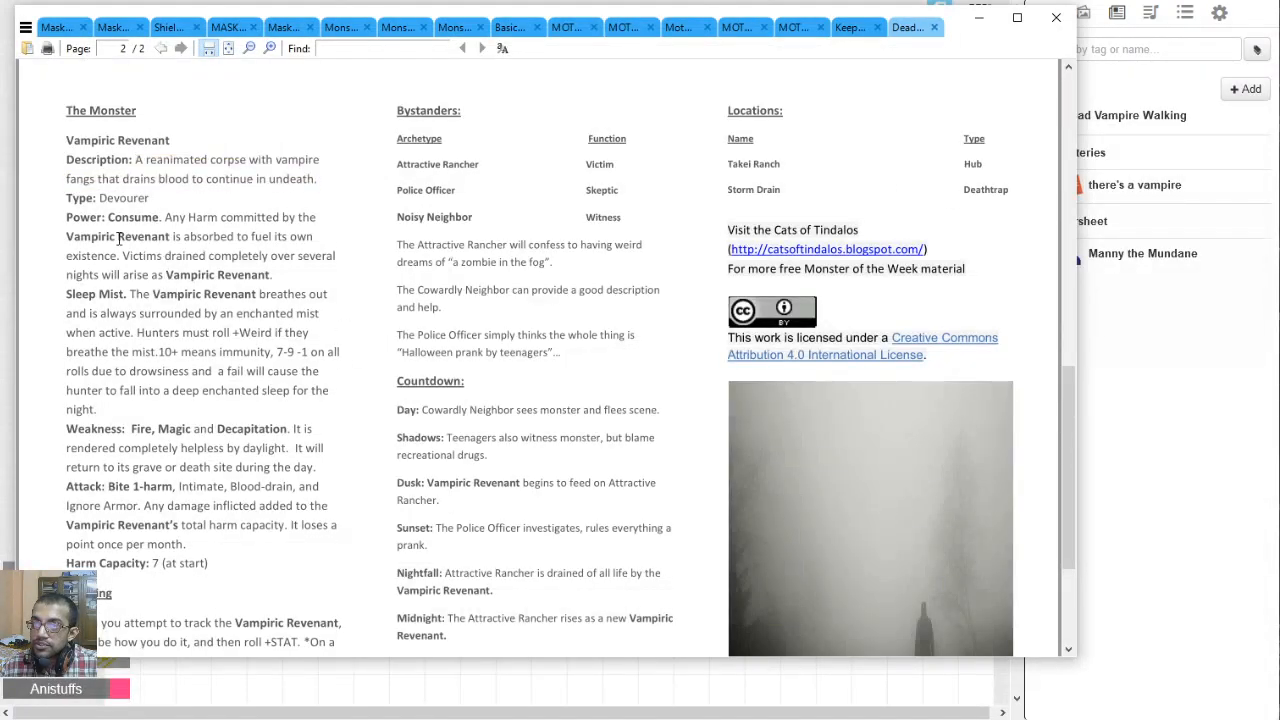
drag(110, 221, 278, 274)
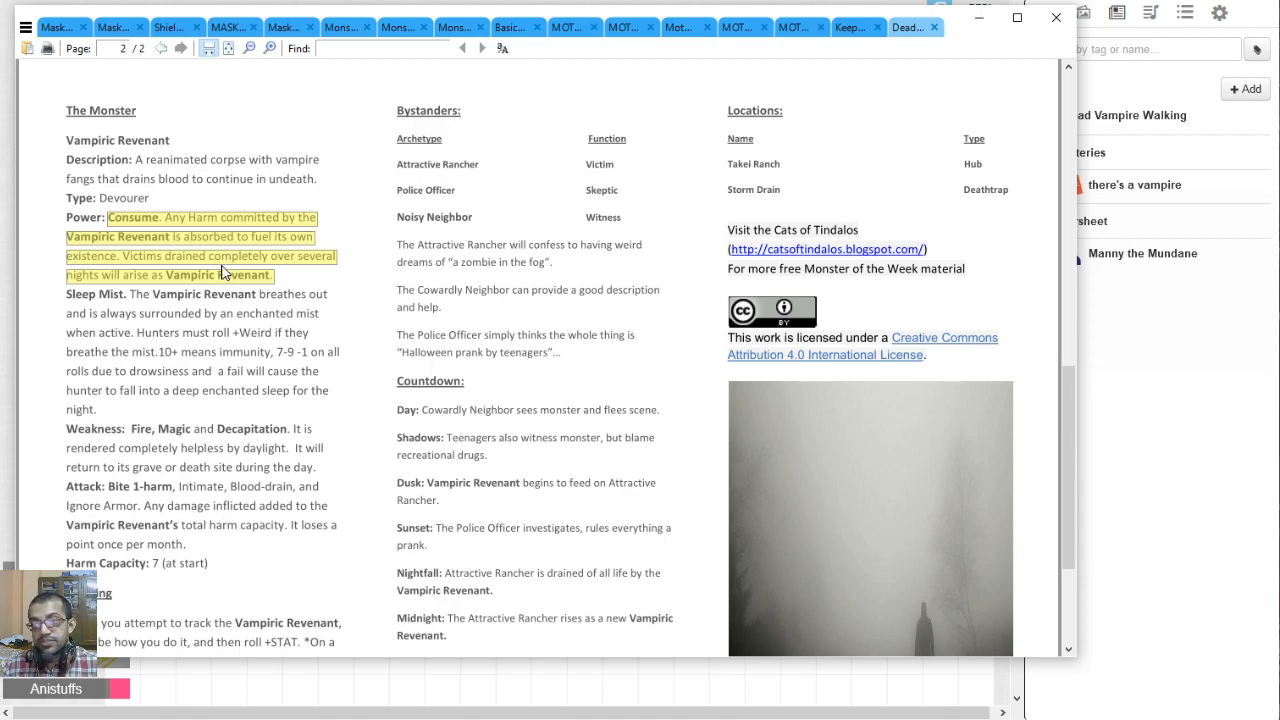
click(980, 24)
click(367, 322)
key(ctrl+v)
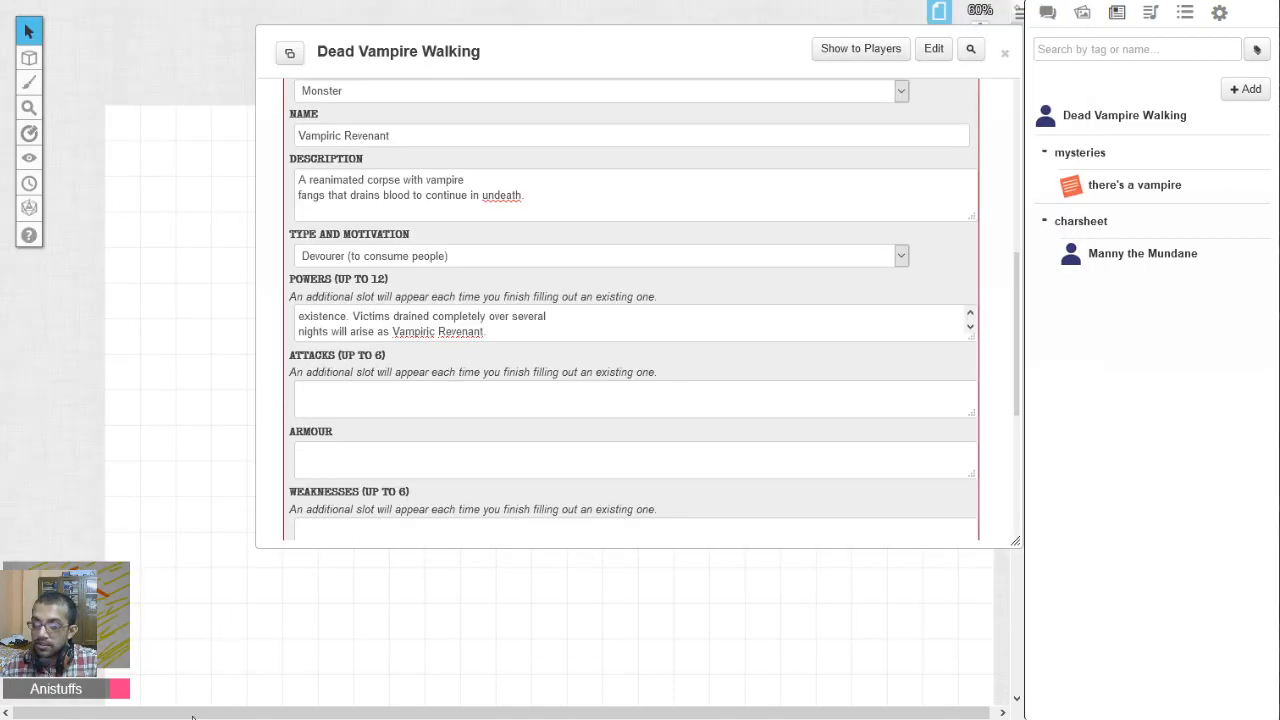
click(281, 437)
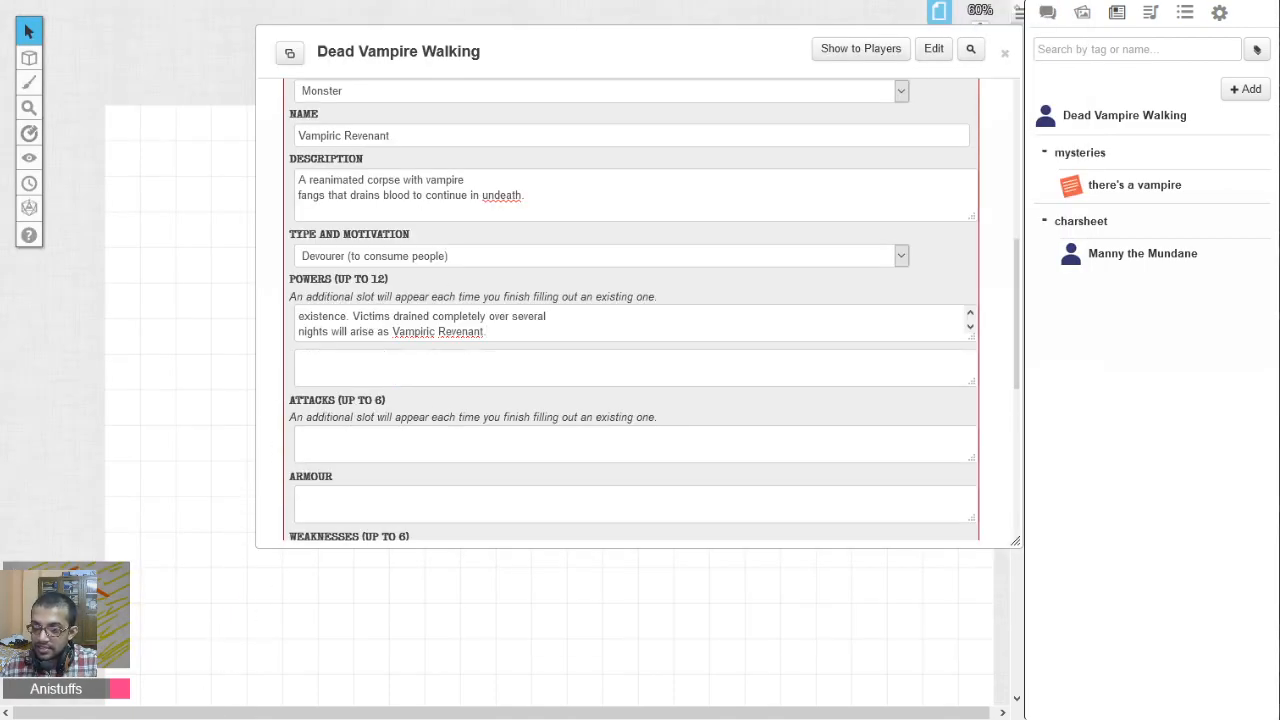
Copy the Sleep Mist power text up to "when active." from the PDF into the second Powers slot.
click(190, 665)
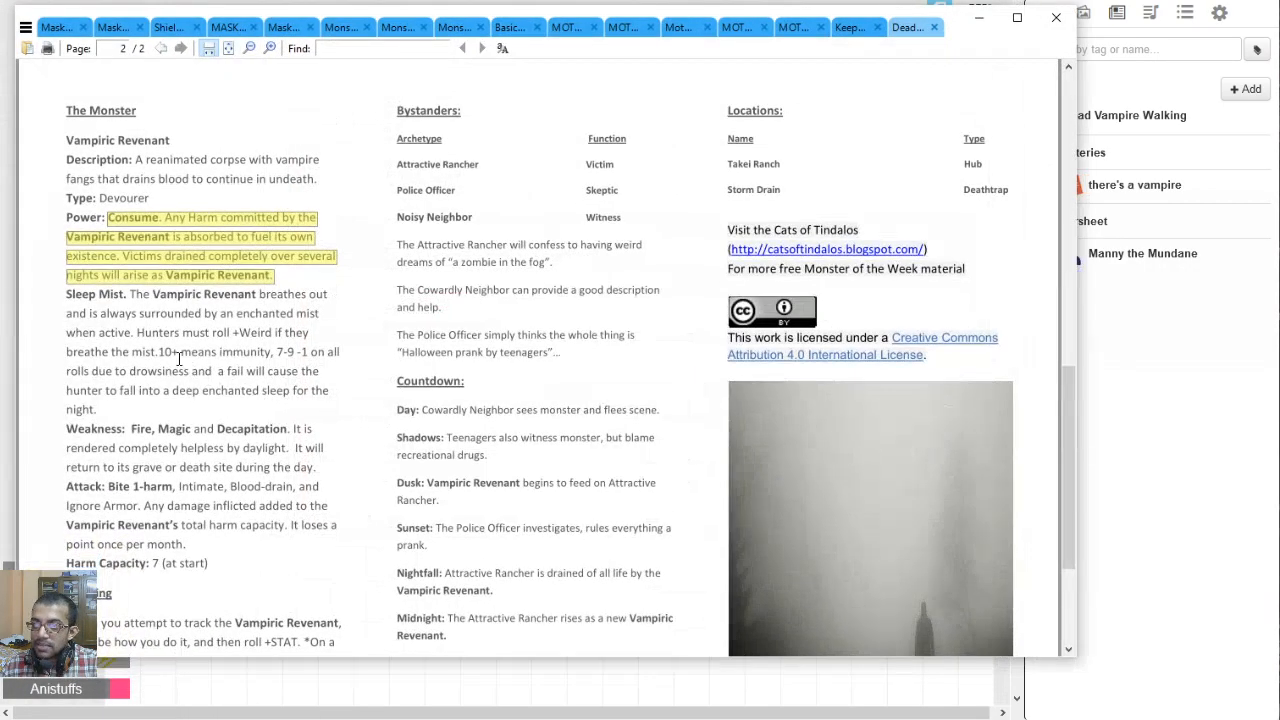
drag(66, 293, 101, 406)
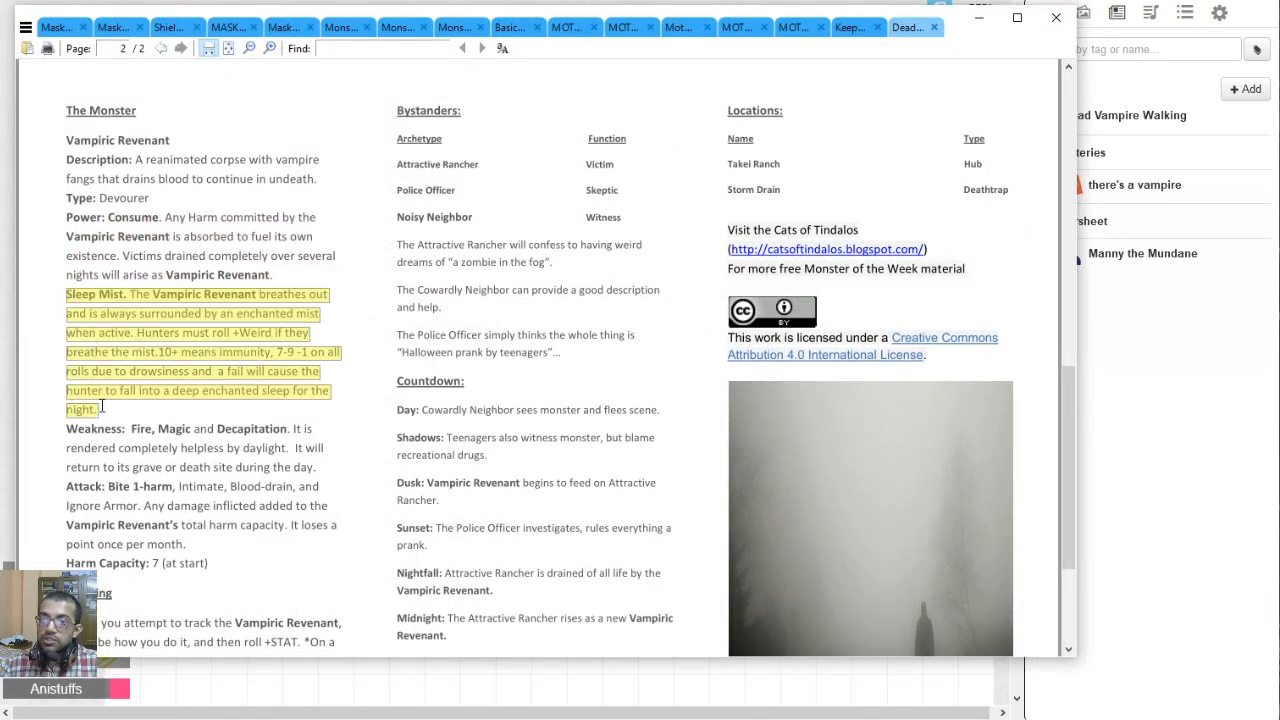
click(292, 356)
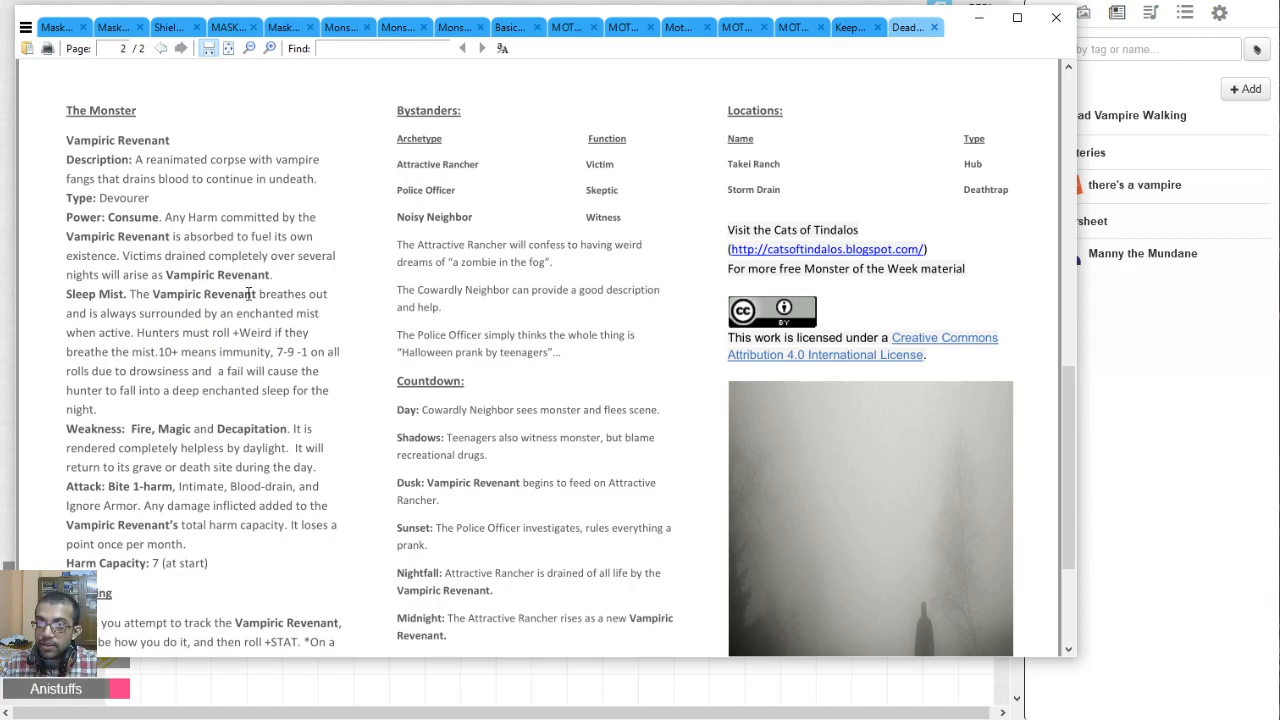
drag(66, 294, 138, 334)
key(ctrl+c)
mouse_move(95, 719)
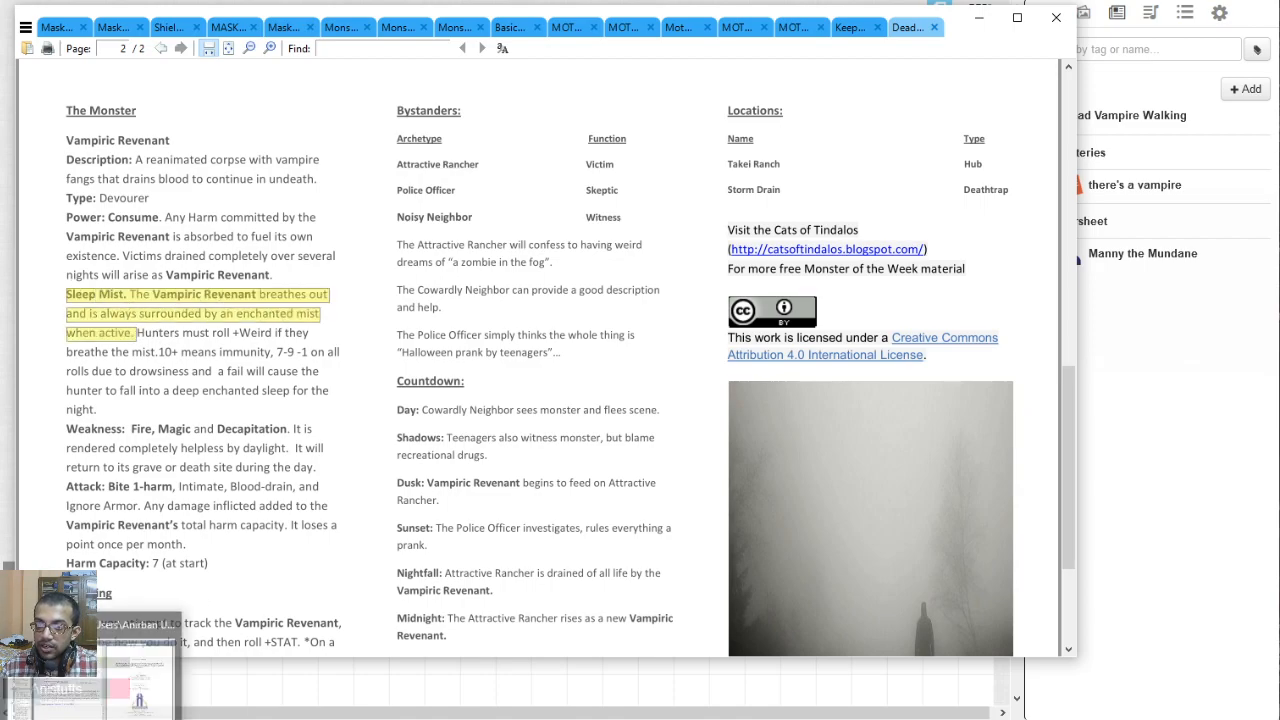
click(138, 680)
click(386, 372)
key(ctrl+v)
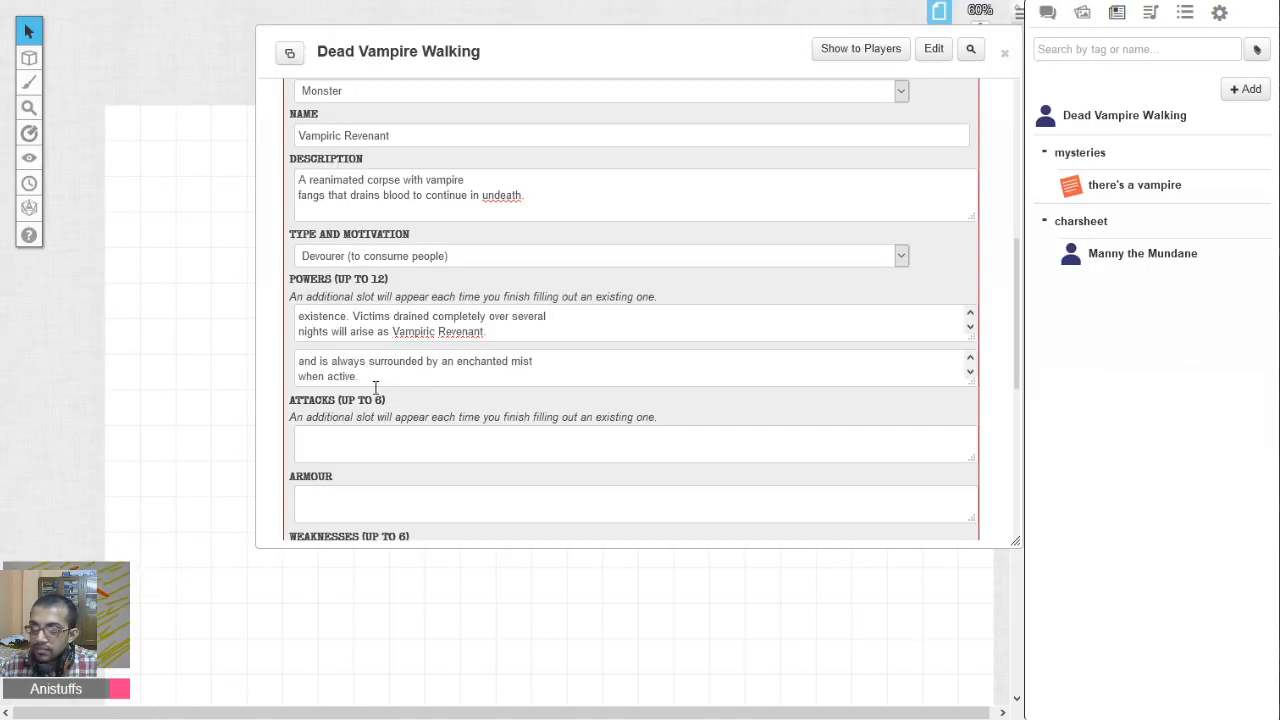
Copy the Bite 1-harm attack text up to "total harm capacity." from the Dead Man Walking PDF into the first Attacks slot of the mystery sheet.
scroll(297, 430, down, 1)
click(348, 368)
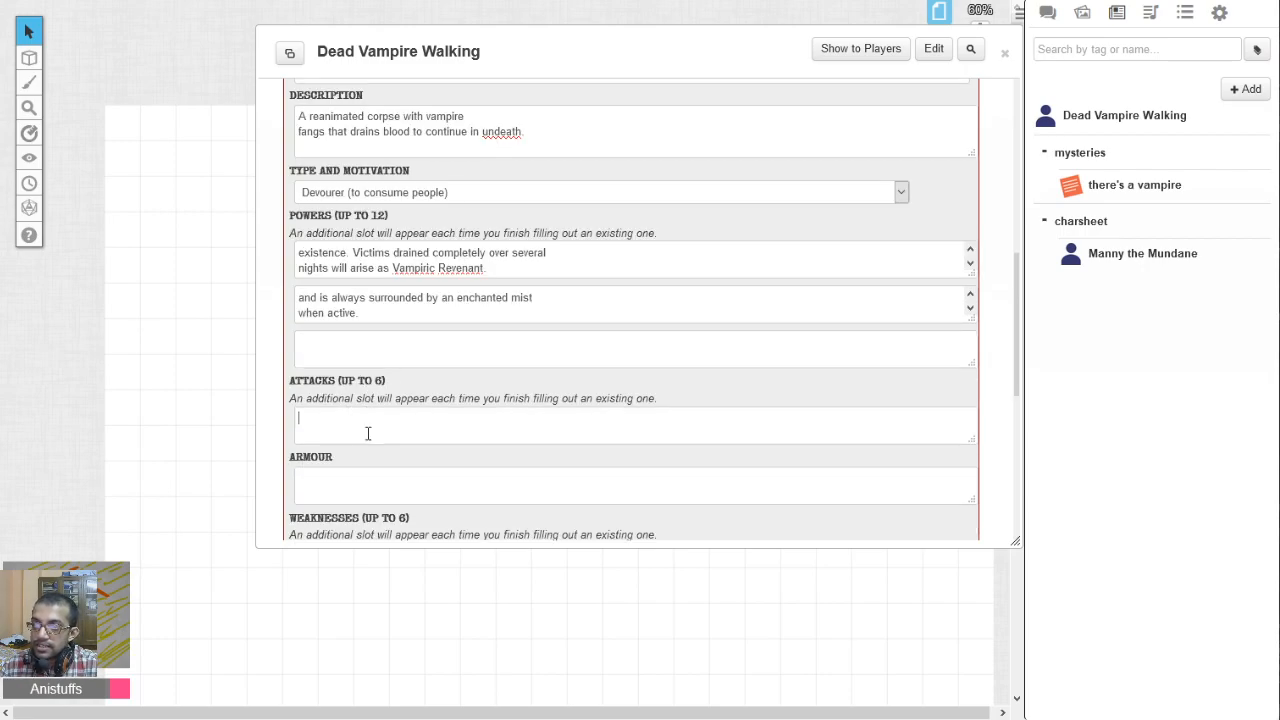
click(138, 690)
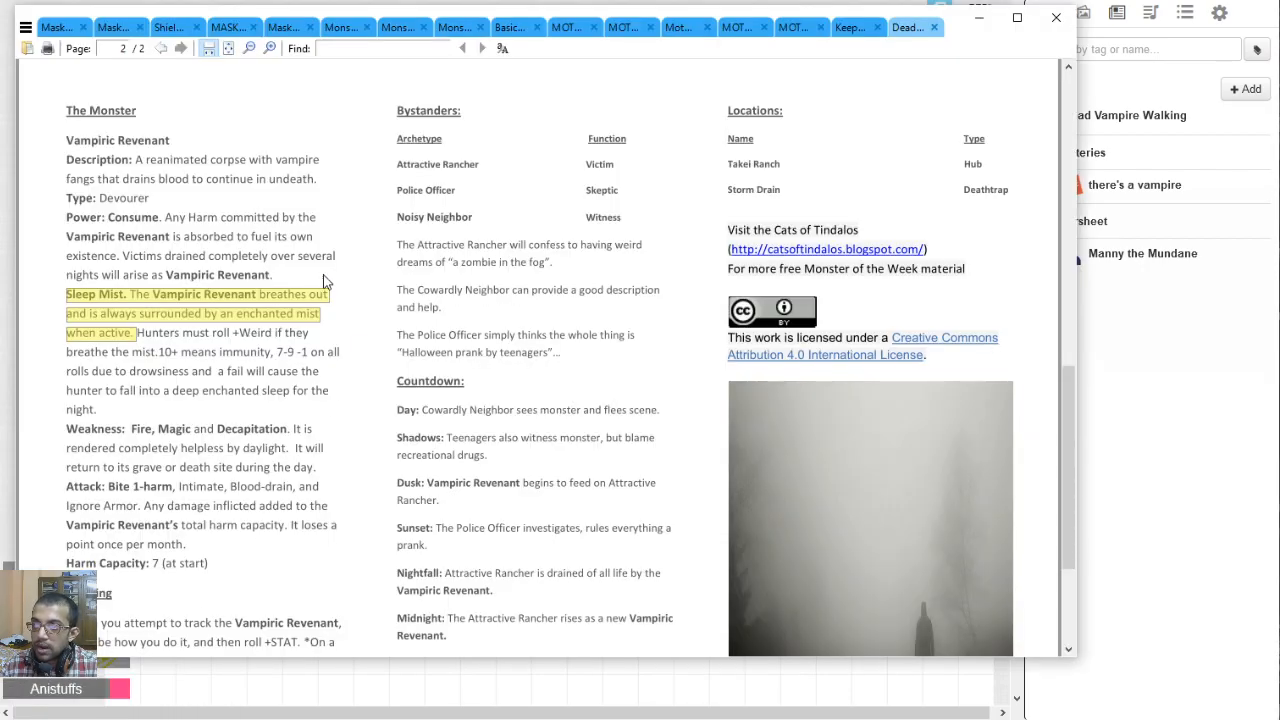
key(alt+Tab)
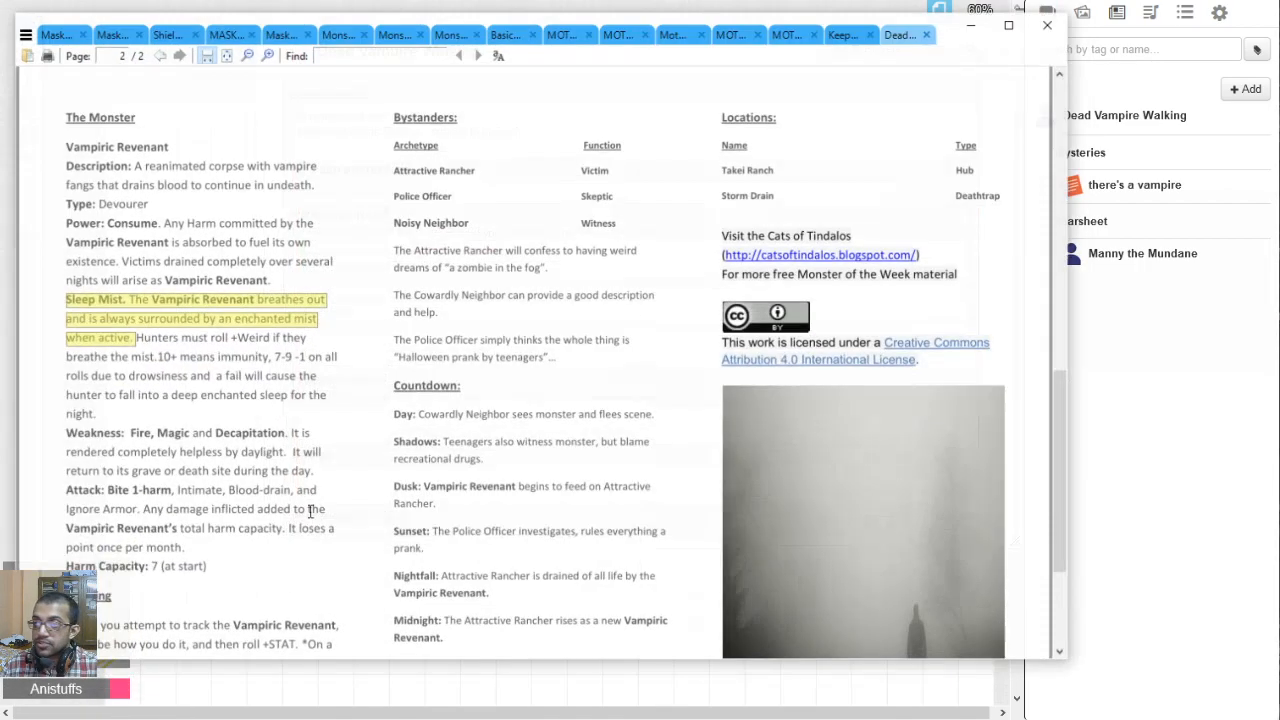
key(alt+Tab)
scroll(224, 311, down, 1)
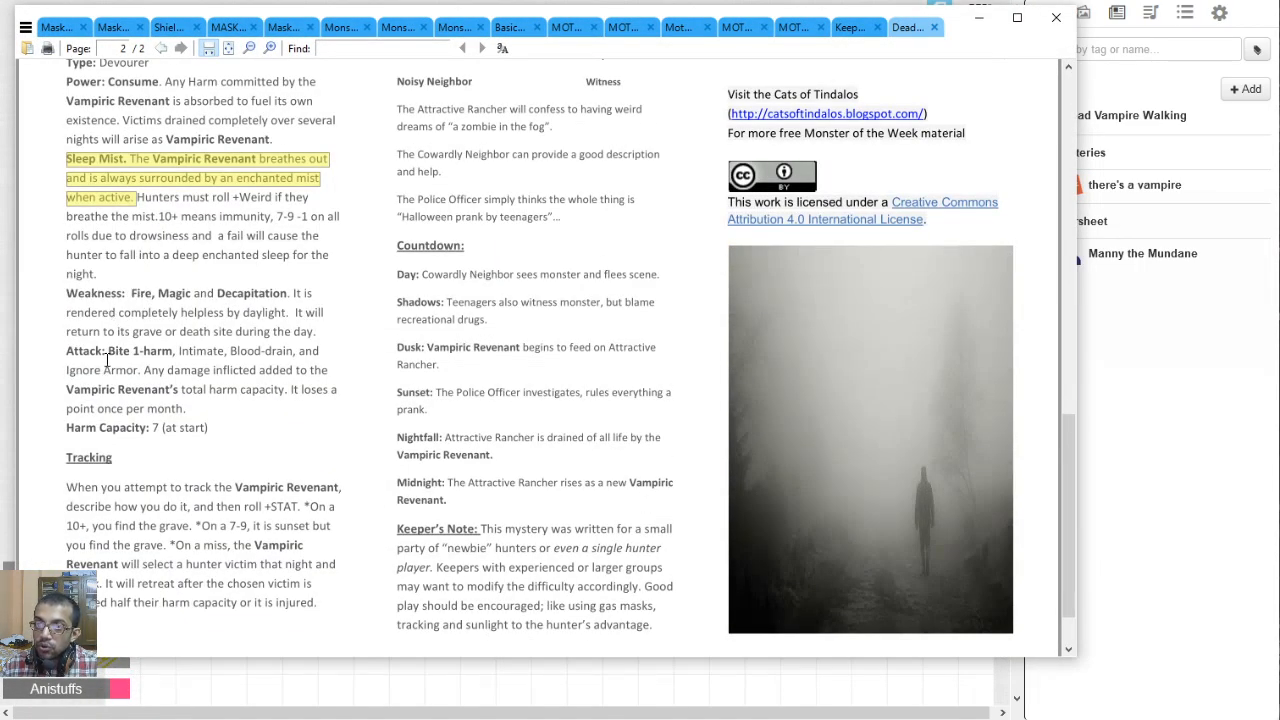
drag(108, 351, 299, 386)
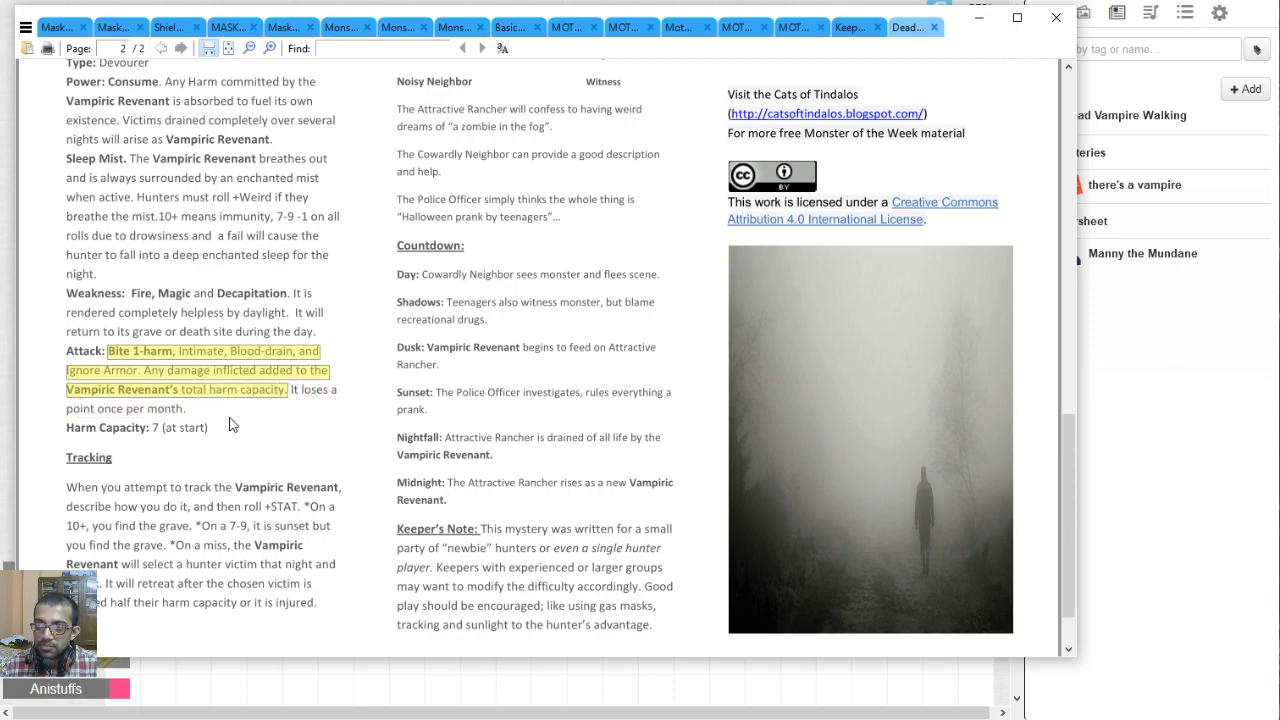
key(alt+Tab)
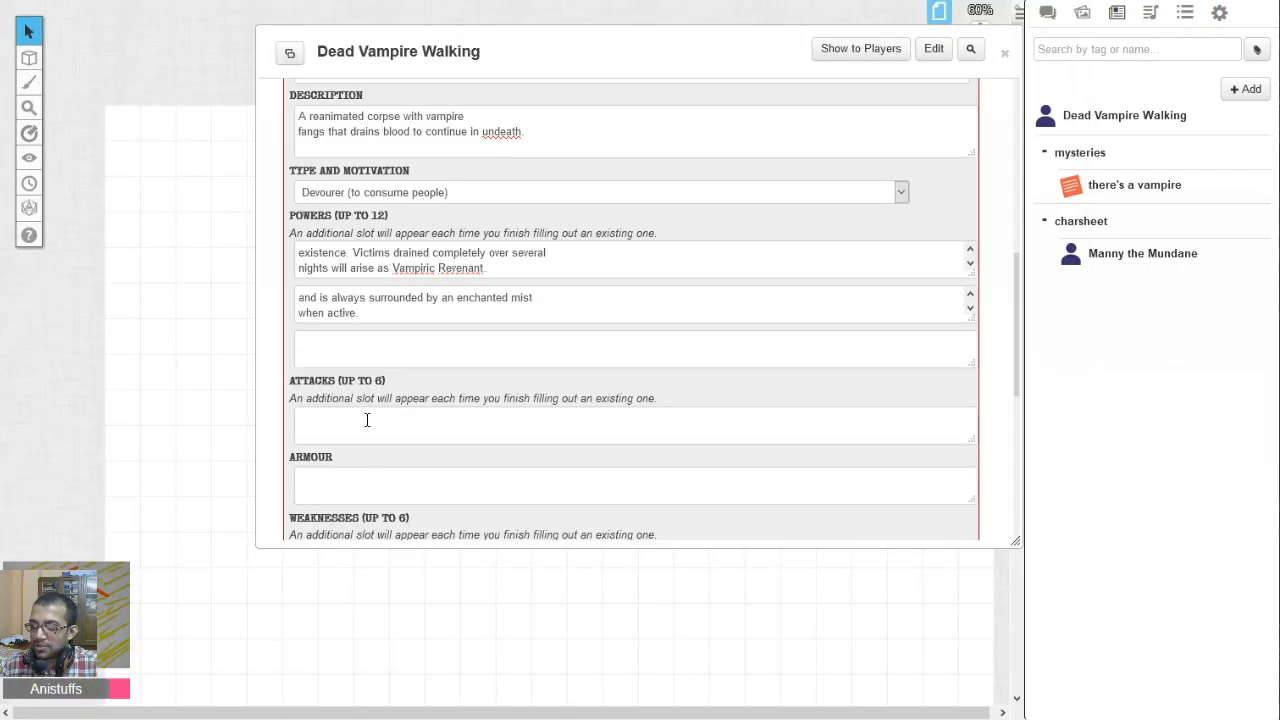
click(358, 430)
text(Ignore Armor. Any damage inflicted added to the Vampiric Revenant's total harm capacity.)
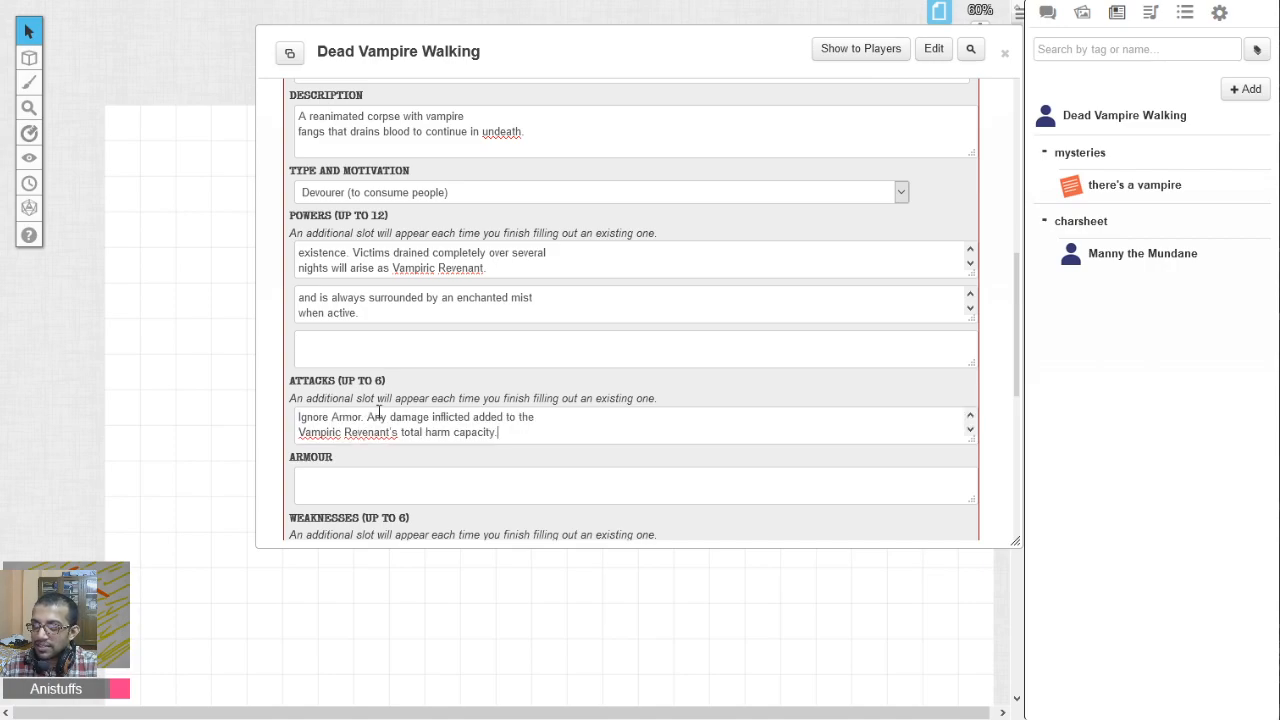
Enter "Sleep mist spray: Sprays sleep mist onto an attacker in melee range. The hunter must immediately roll to resist the sleep mist." as the second attack.
click(360, 477)
scroll(298, 452, down, 1)
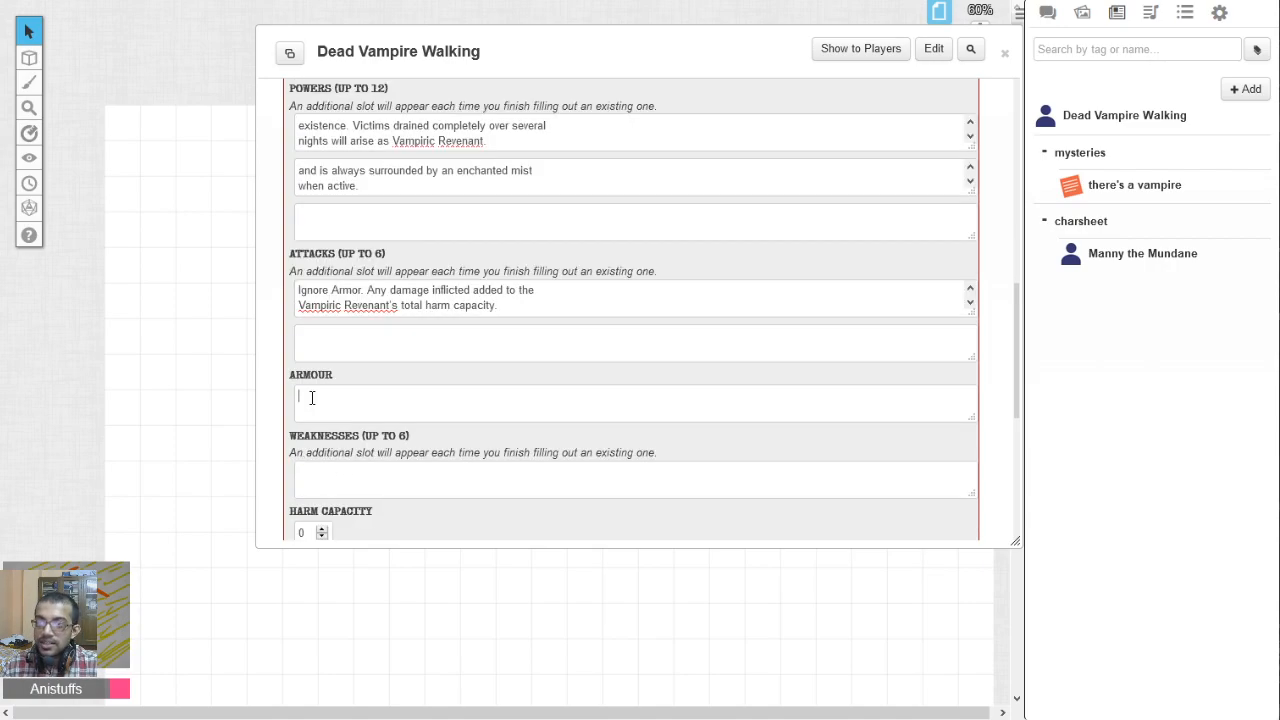
key(alt+Tab)
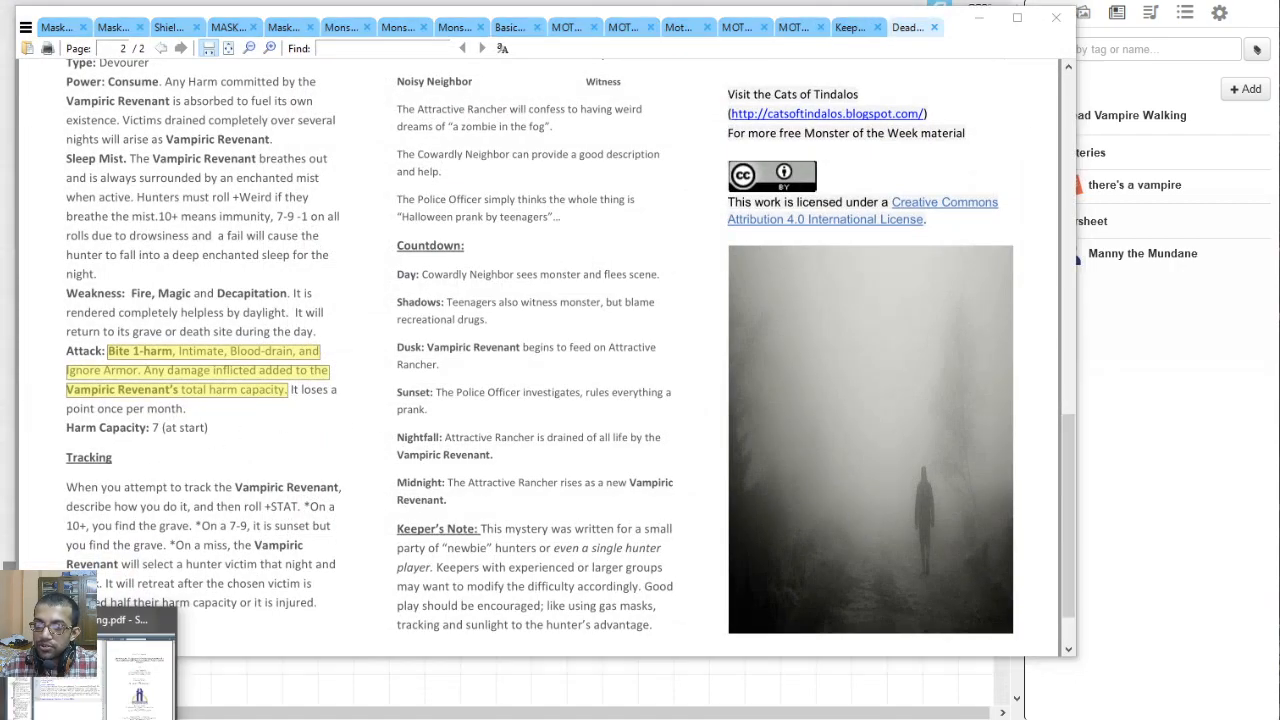
key(alt+Tab)
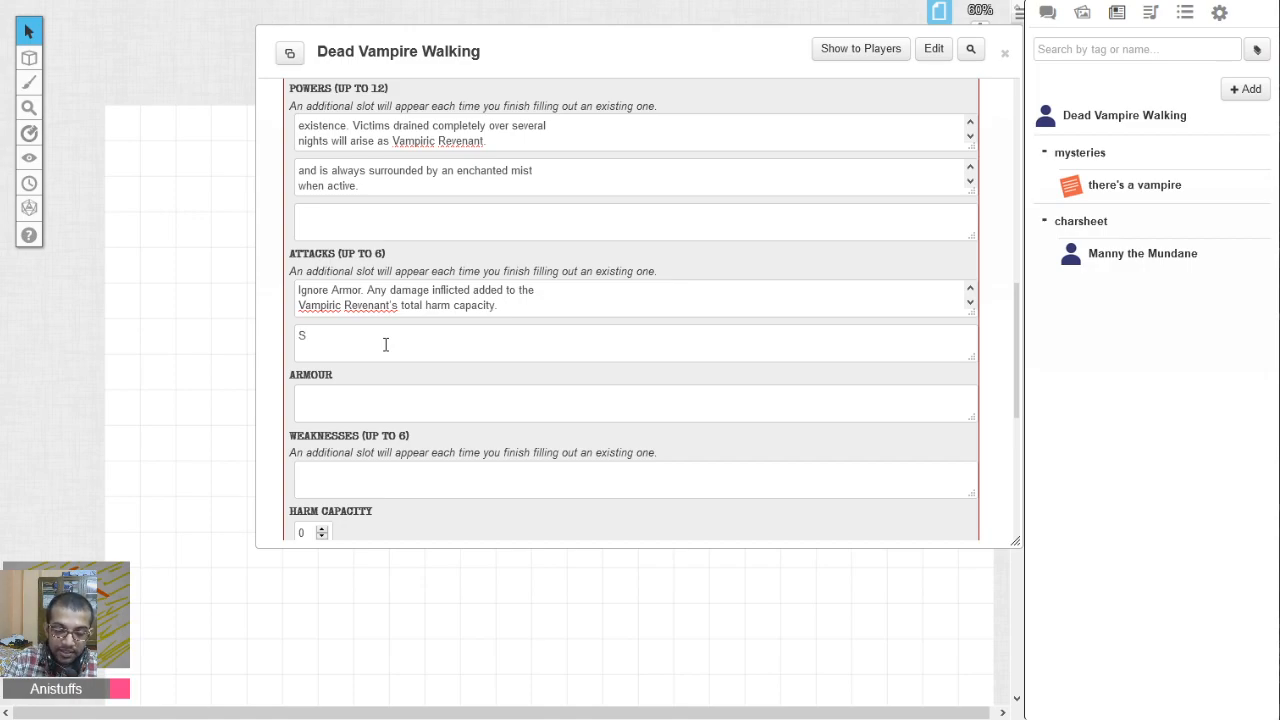
text(leep mist spra)
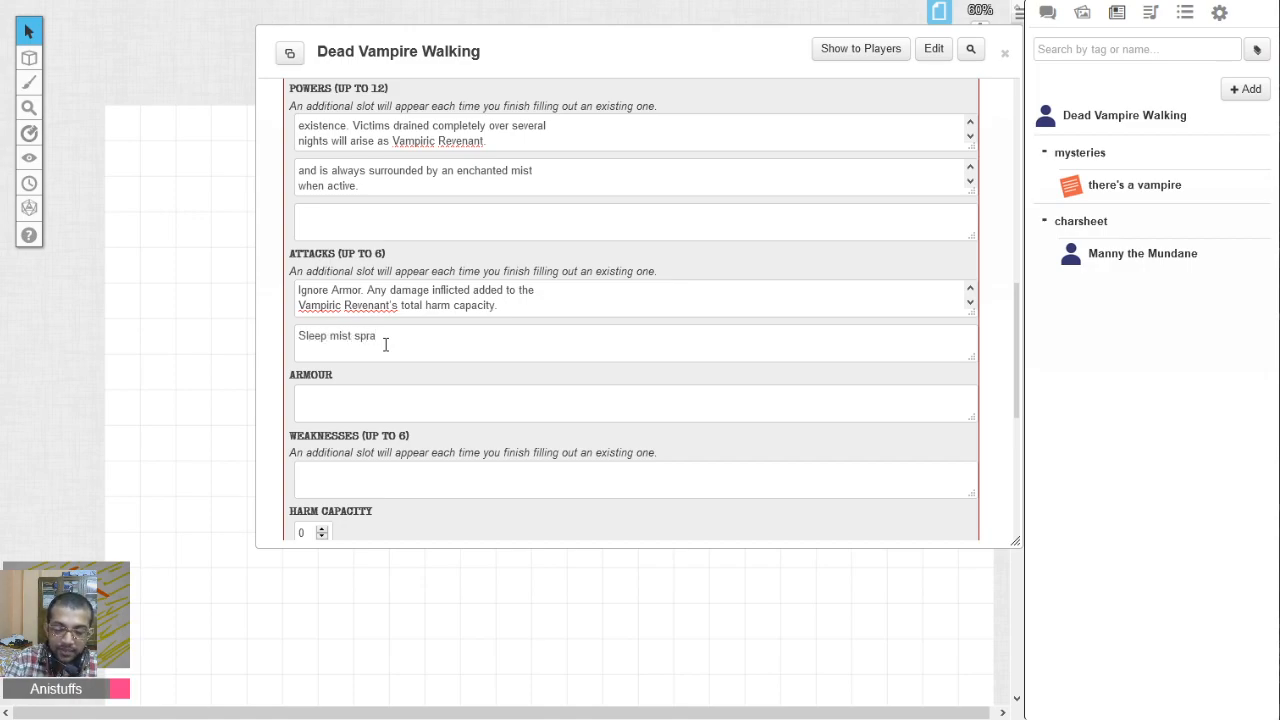
text(y: Spraty)
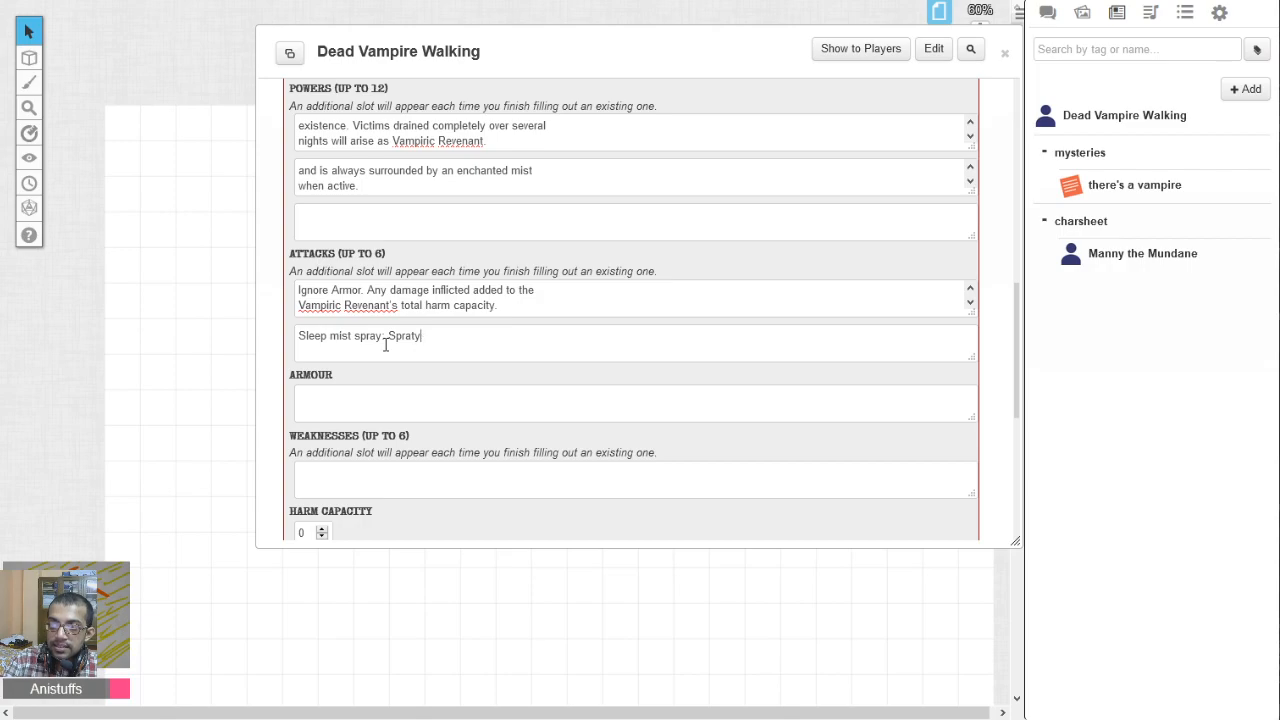
text(sleep mist onto an att)
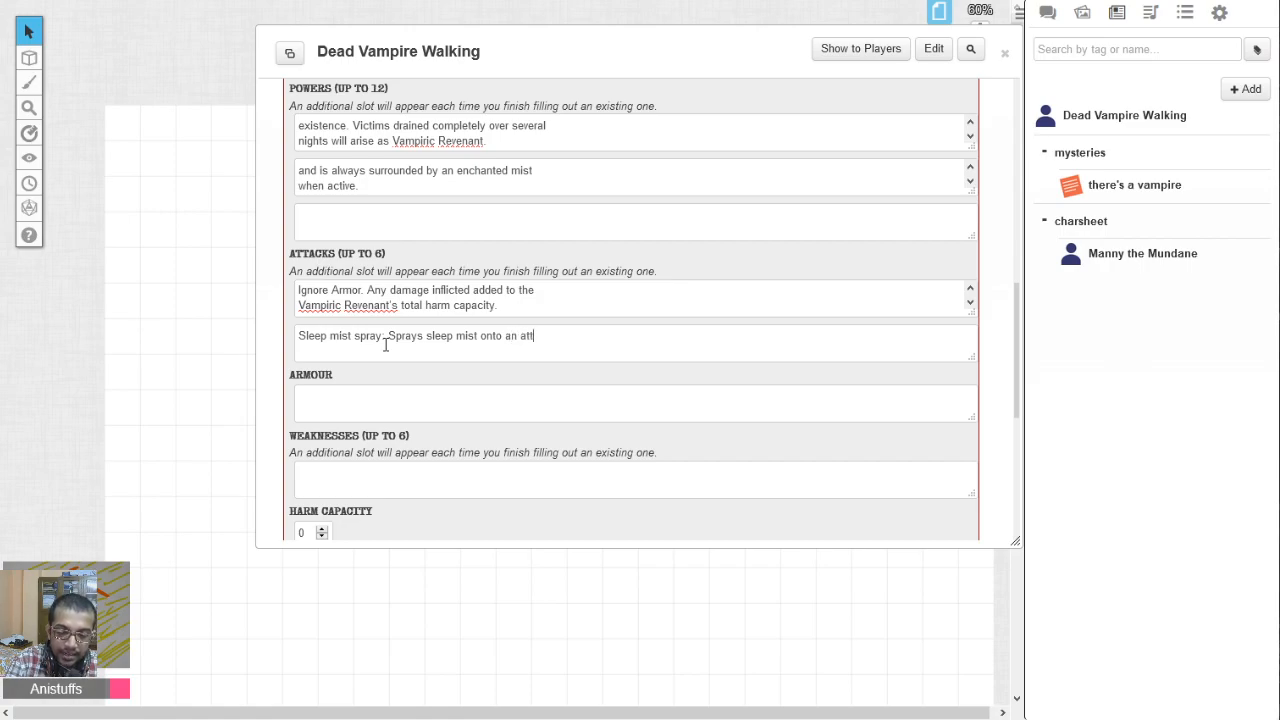
text(acker in melee)
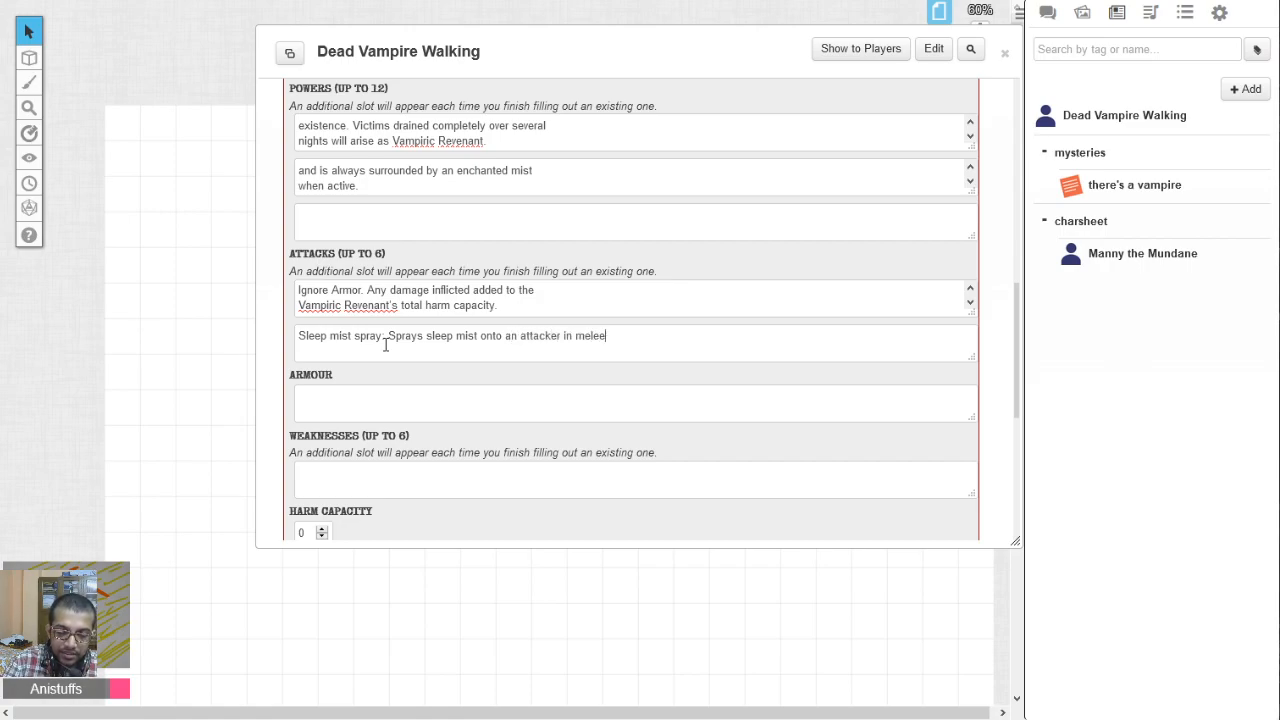
text( range. )
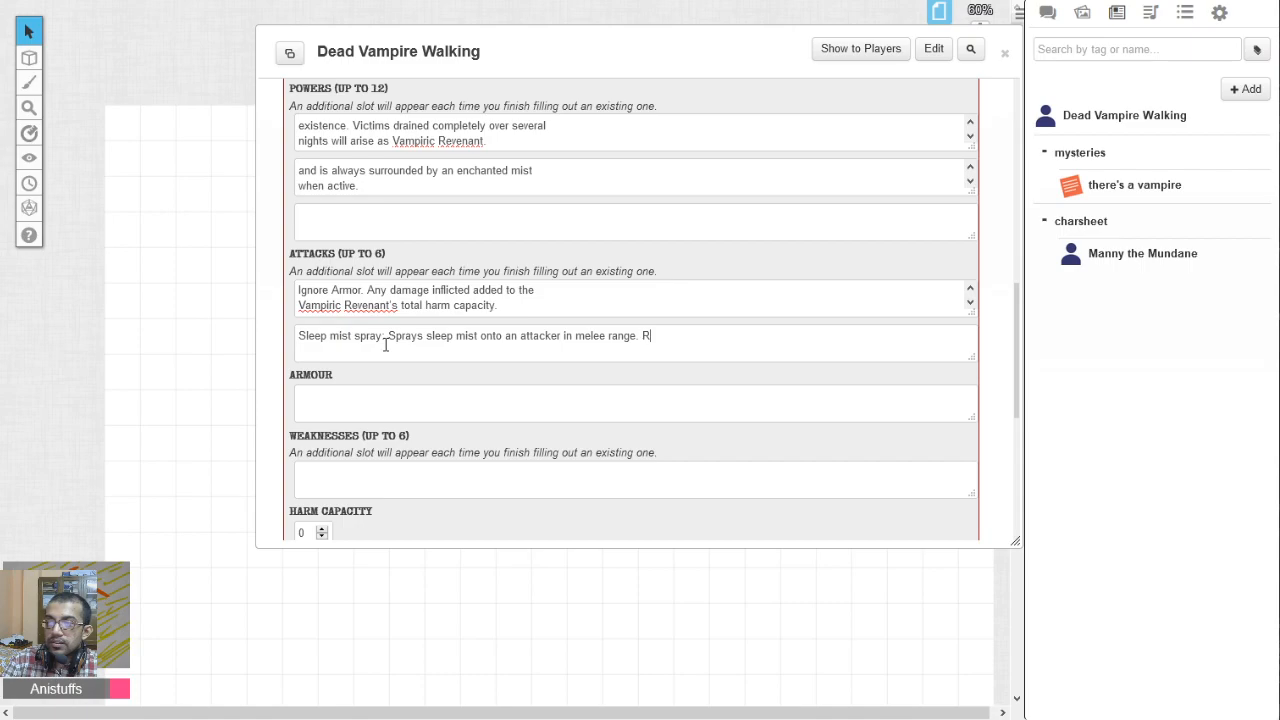
text(The)
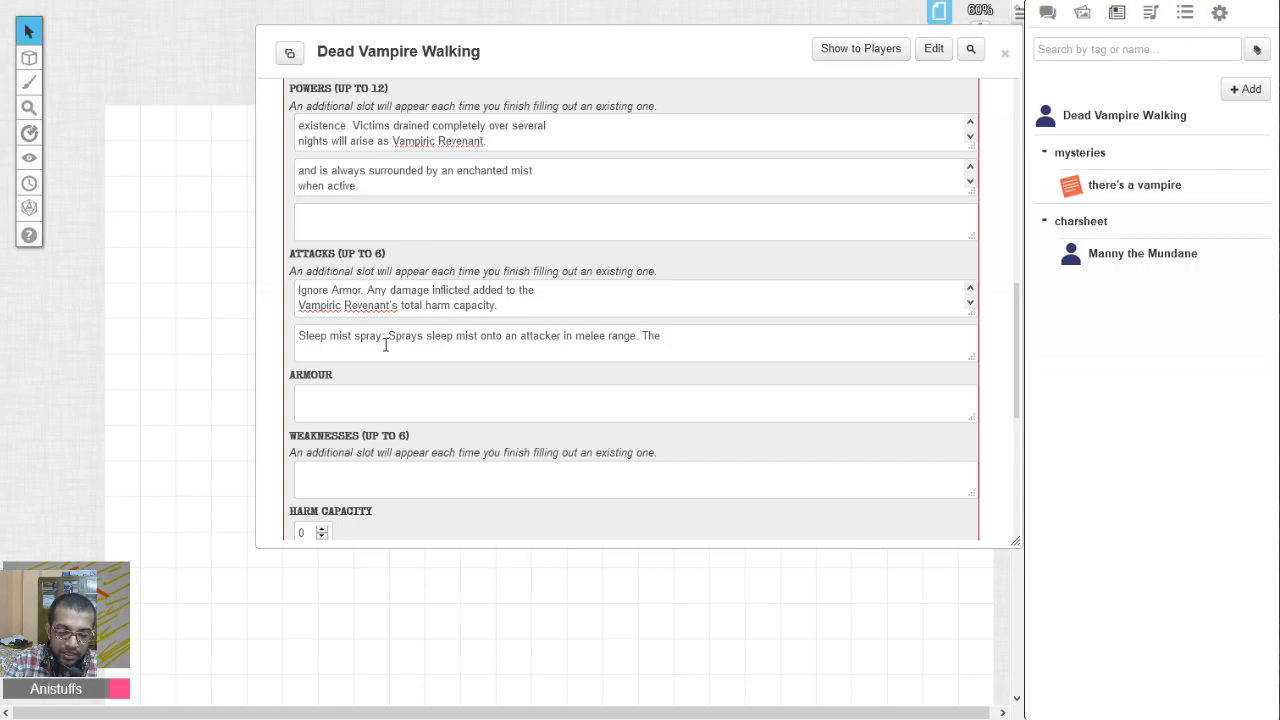
text( hunter must i)
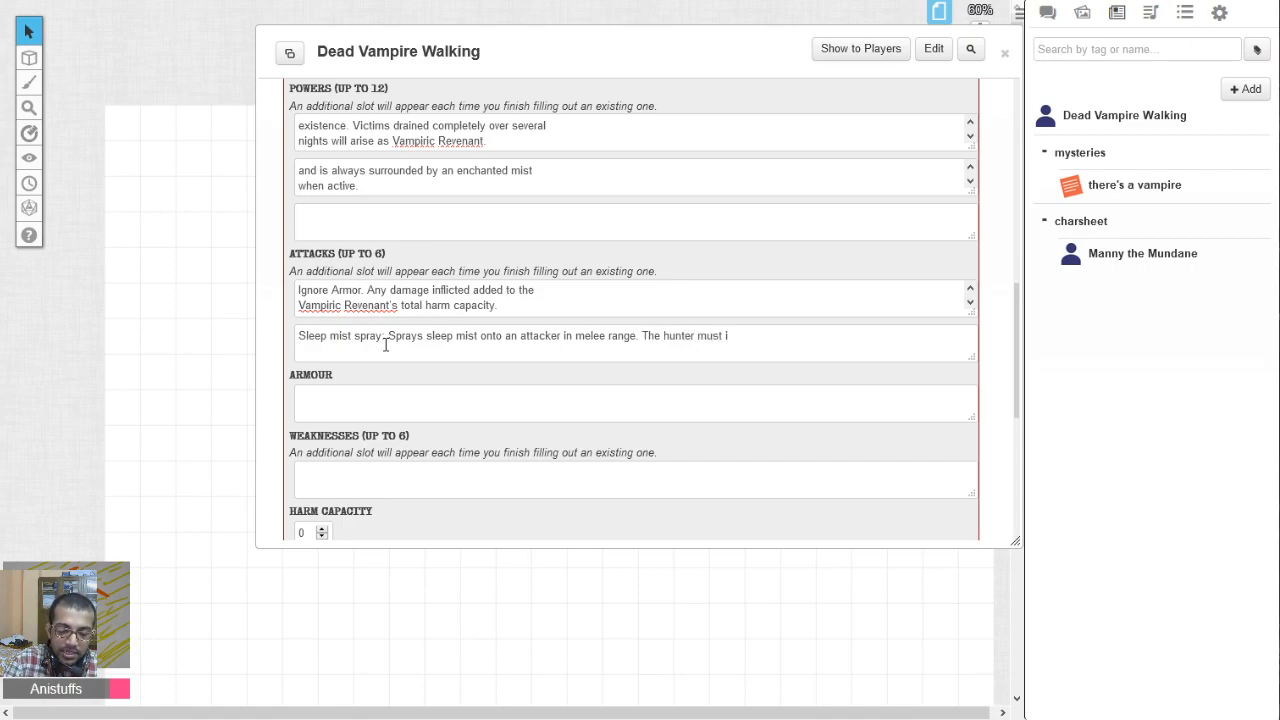
text(mmediately roll to resi)
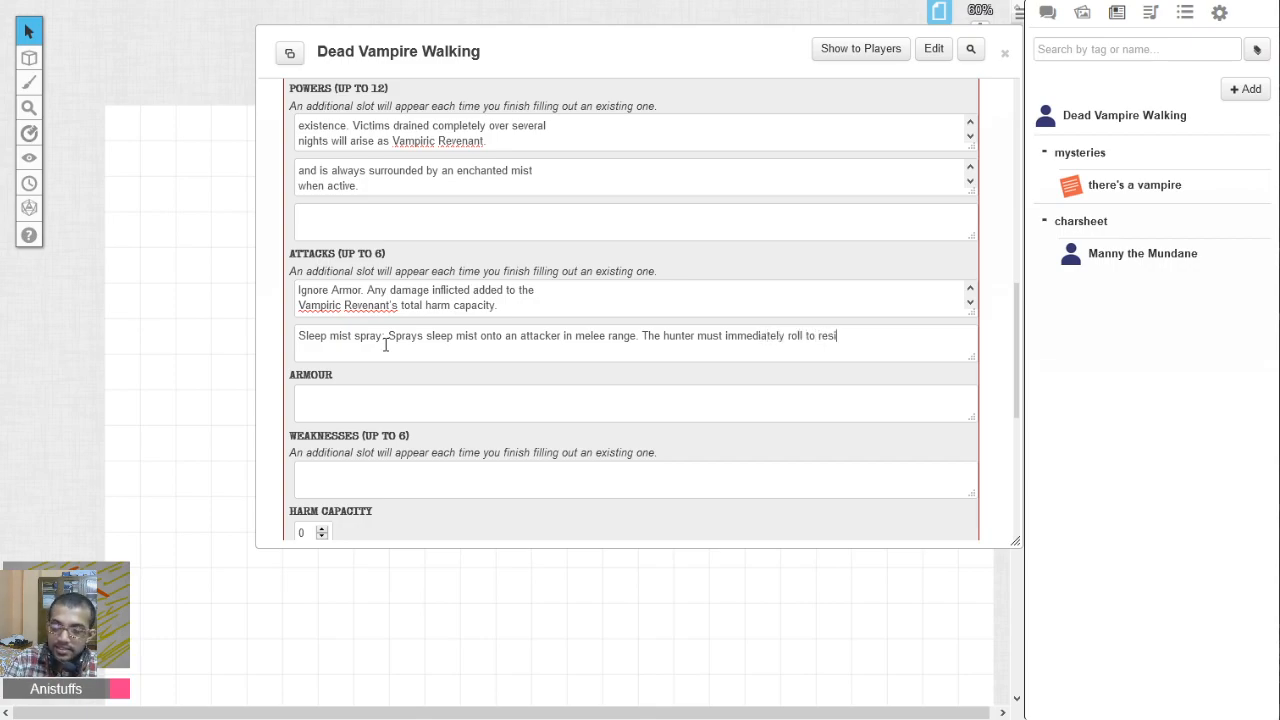
text(st the sleep)
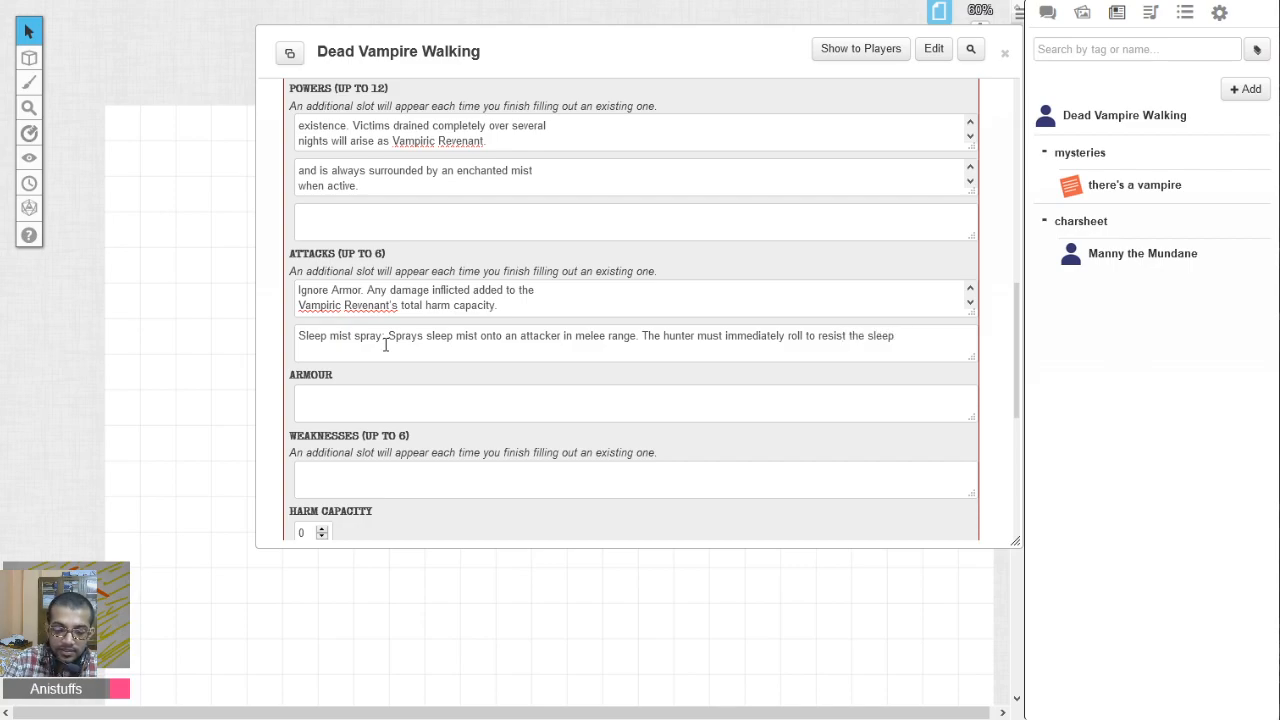
text( mist.)
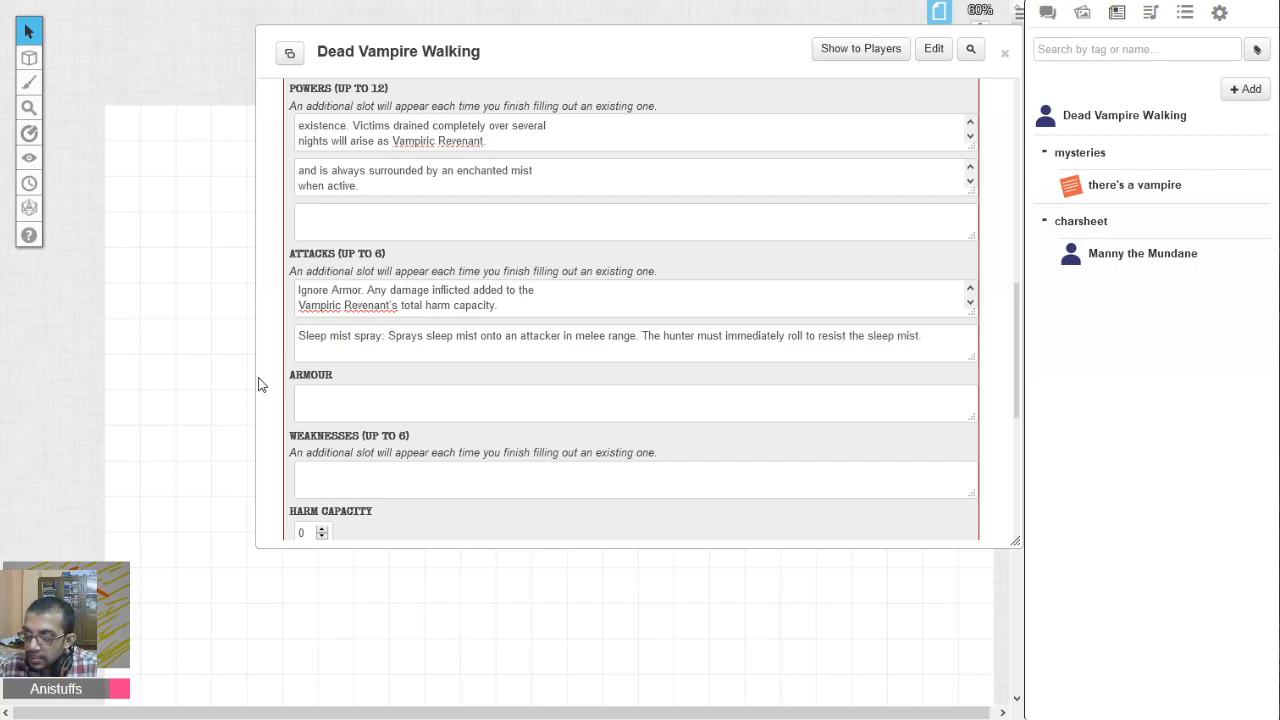
Check the monster's entry in the PDF and set the threat's armour to "1 armour unholy".
scroll(329, 443, down, 1)
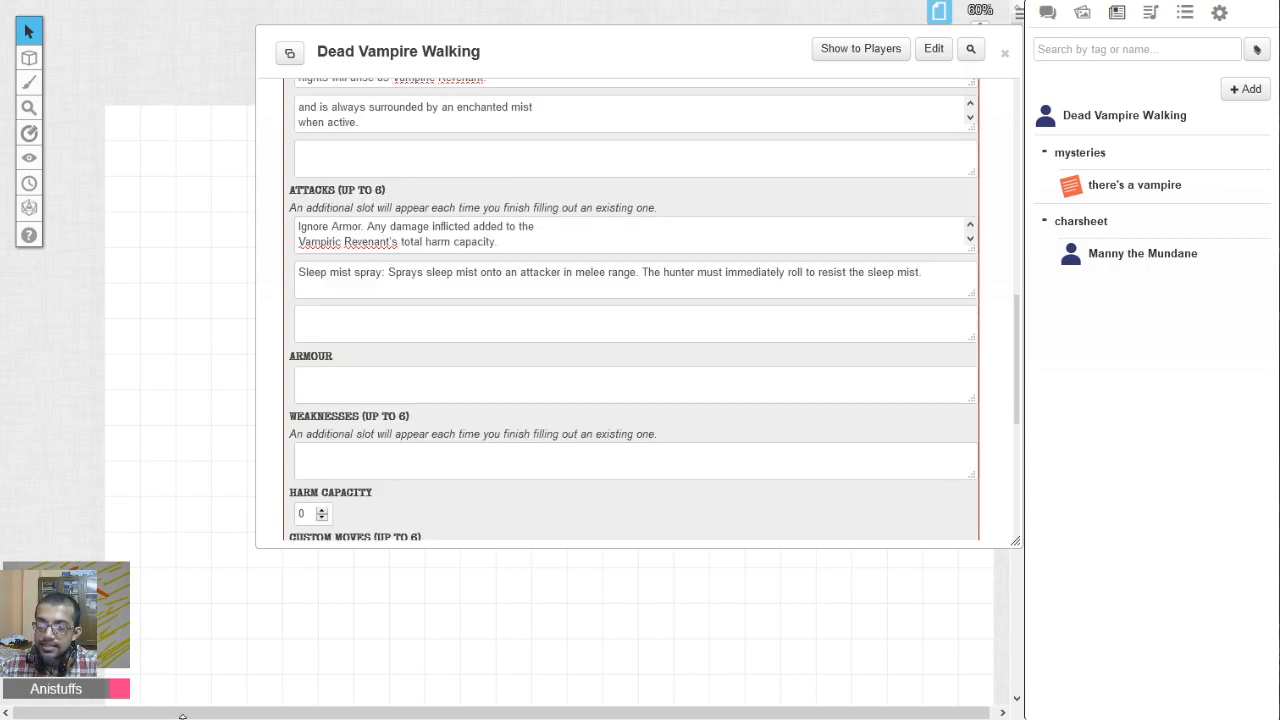
click(178, 718)
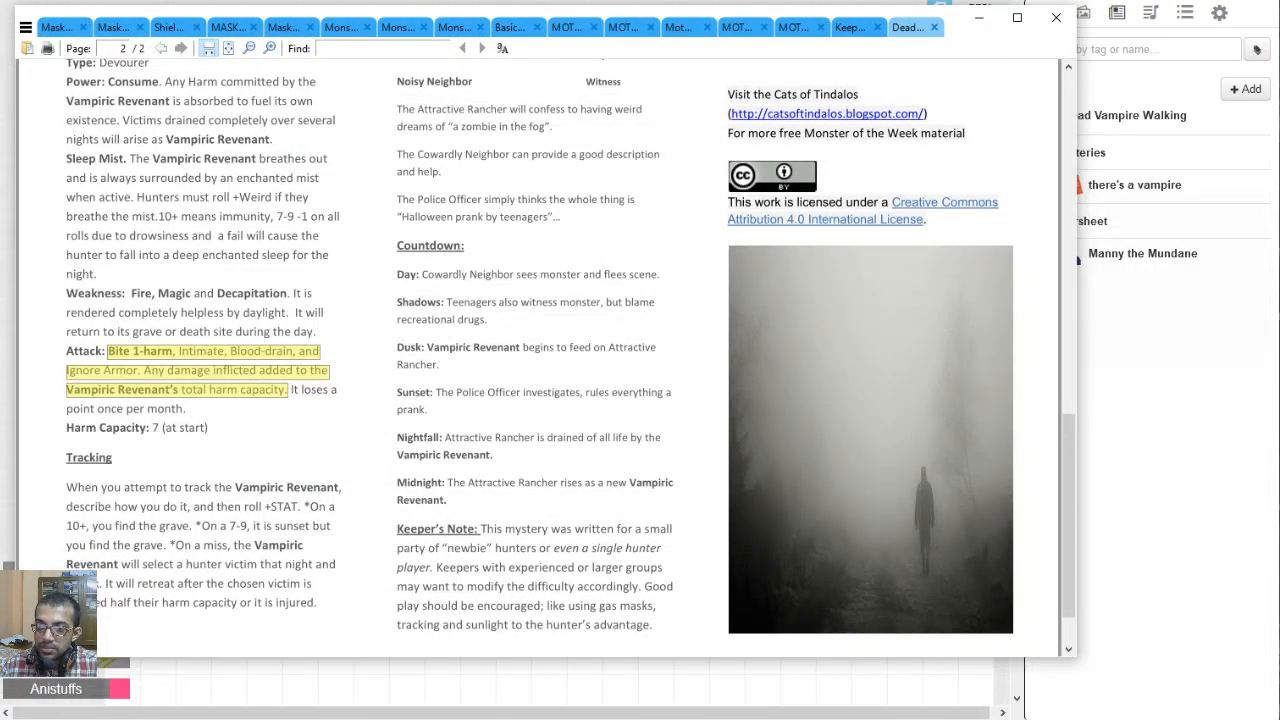
key(alt+Tab)
click(363, 389)
text(1)
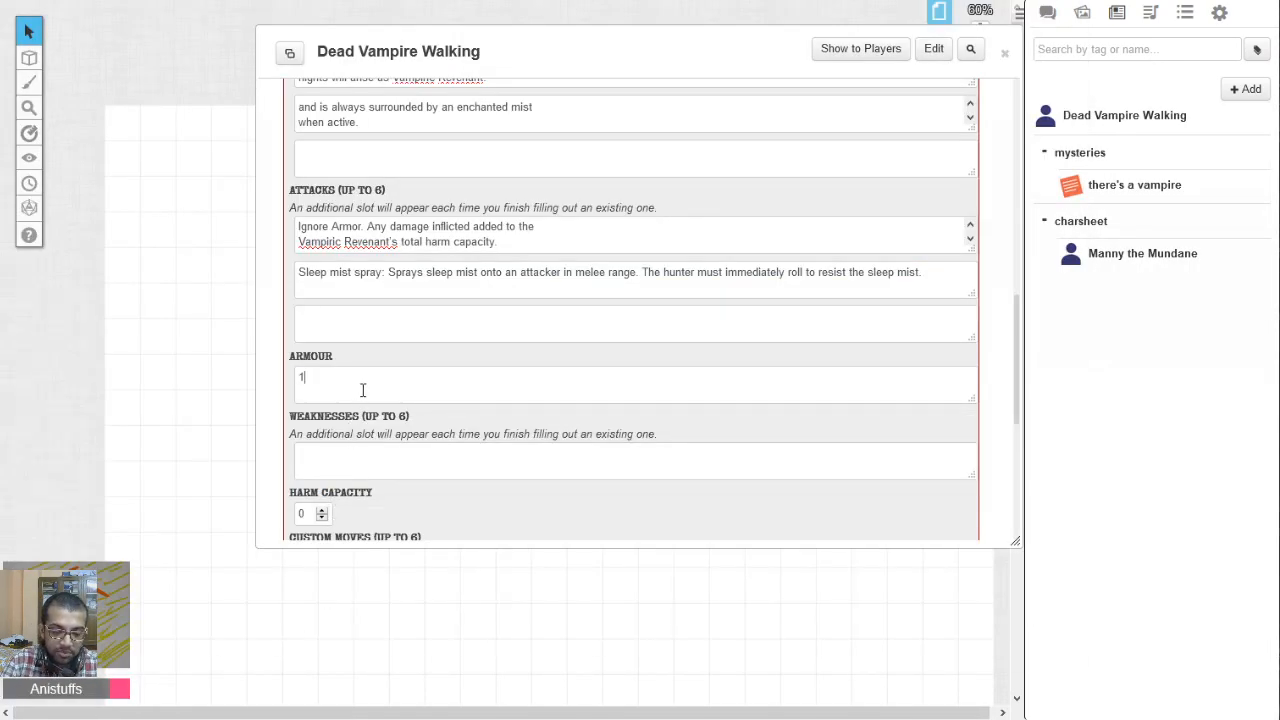
text( armour )
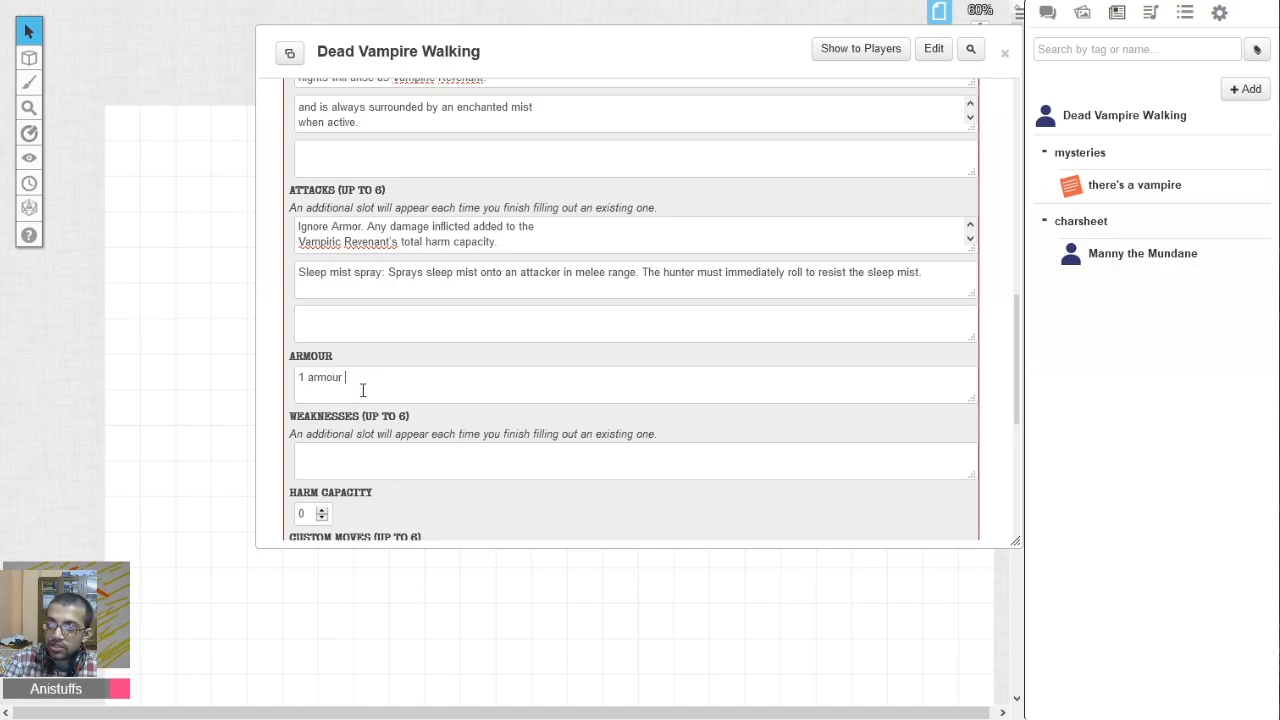
text(unholy)
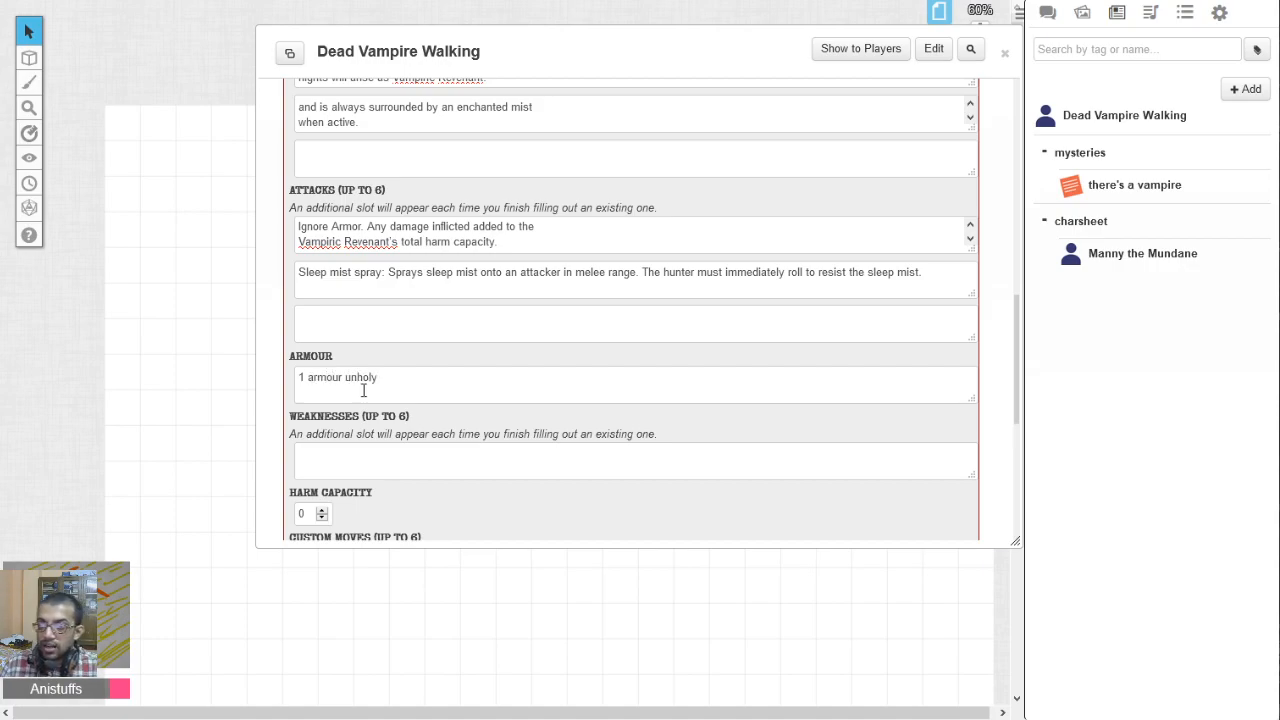
Look up the monster's weaknesses in the Dead Man Walking PDF and enter "Fire" in the first Weaknesses slot.
scroll(290, 408, down, 1)
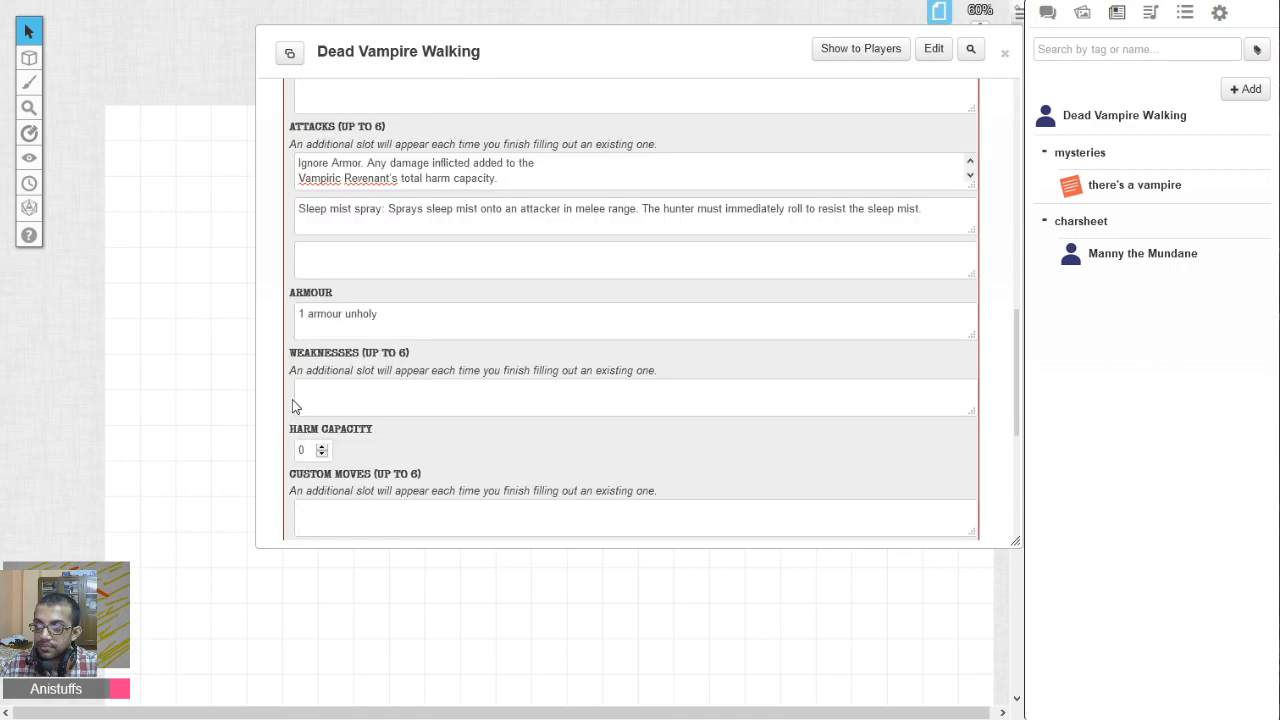
click(374, 408)
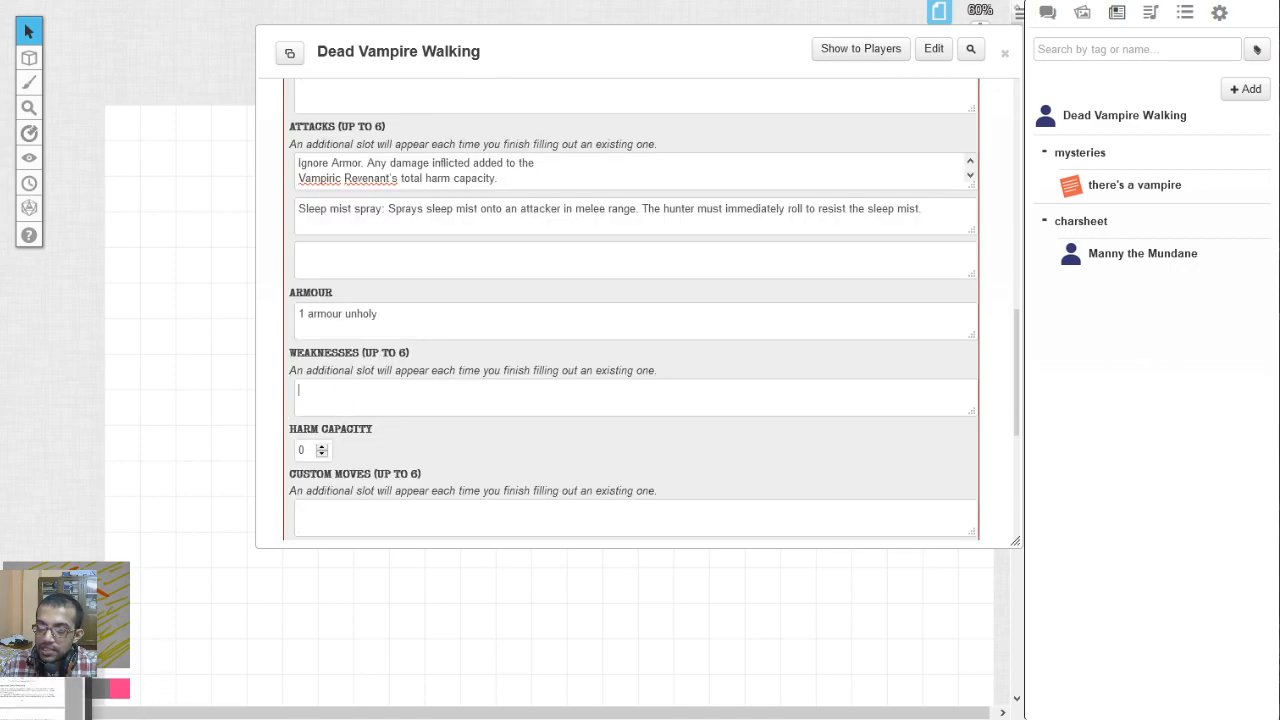
click(60, 718)
click(60, 718)
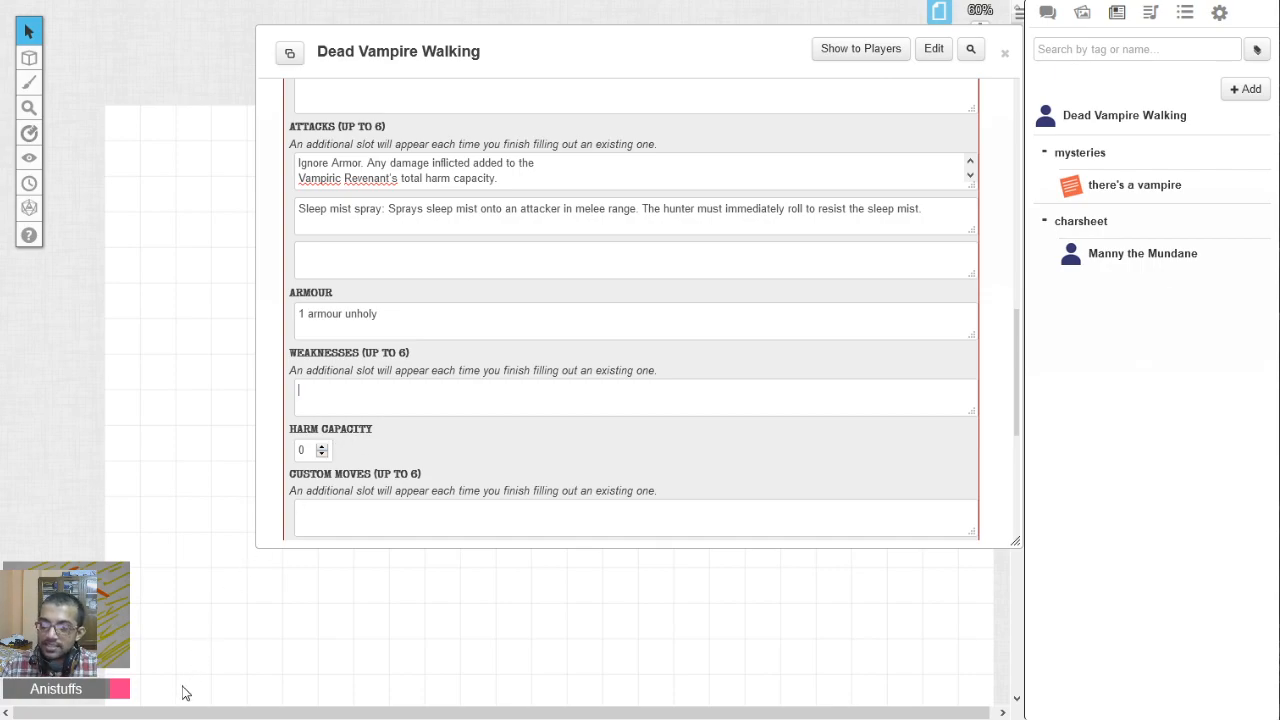
click(70, 718)
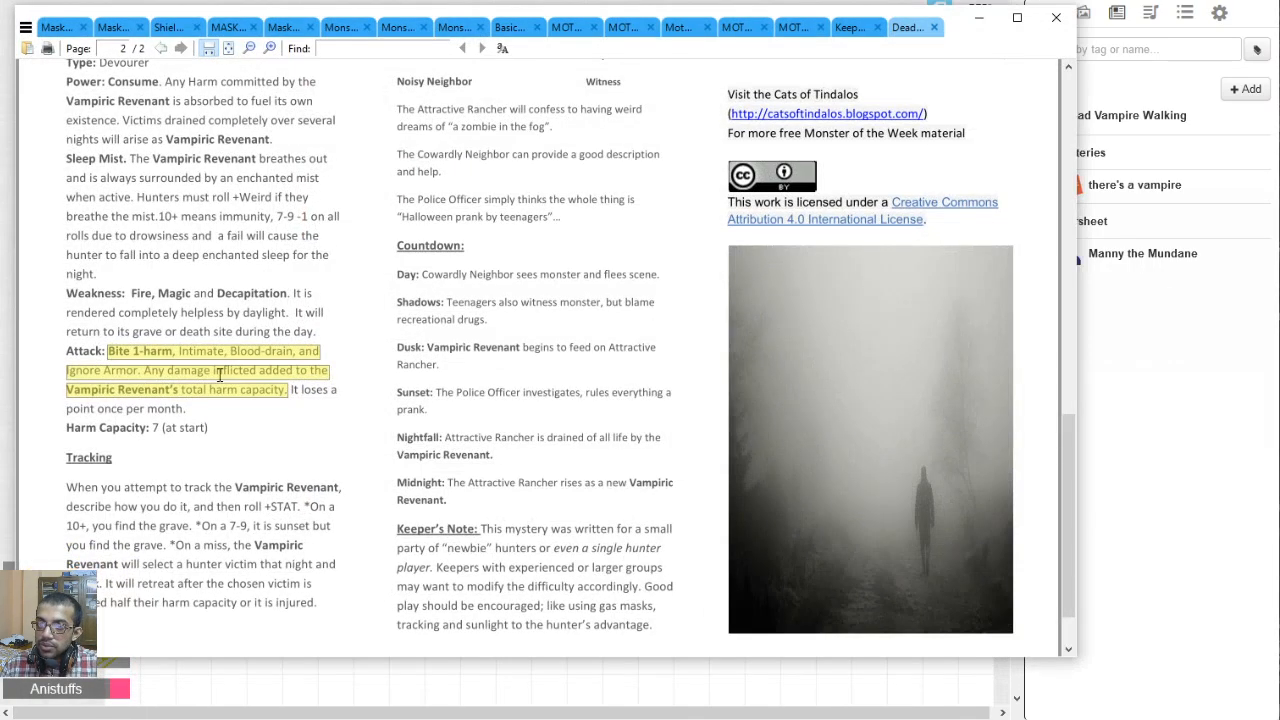
click(224, 423)
double_click(149, 300)
click(184, 296)
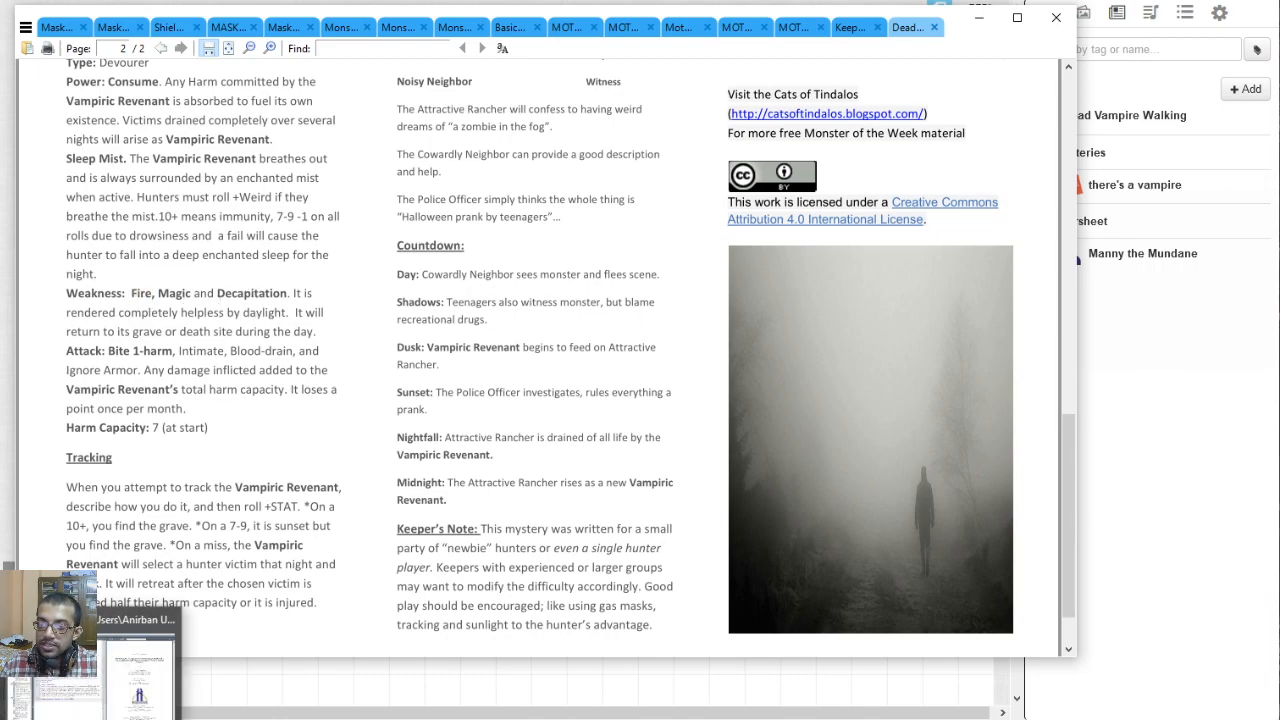
click(70, 716)
click(371, 410)
text(Fire)
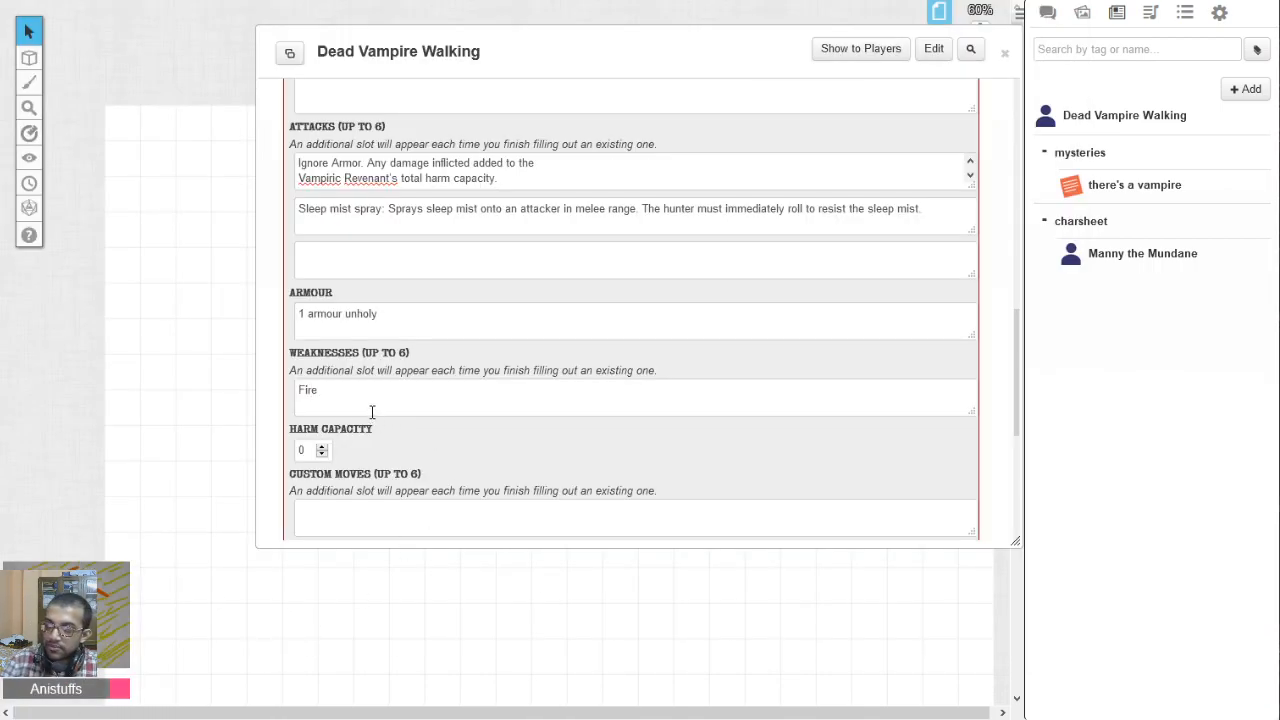
Add "Decapitation" as the threat's second weakness.
click(265, 439)
click(333, 440)
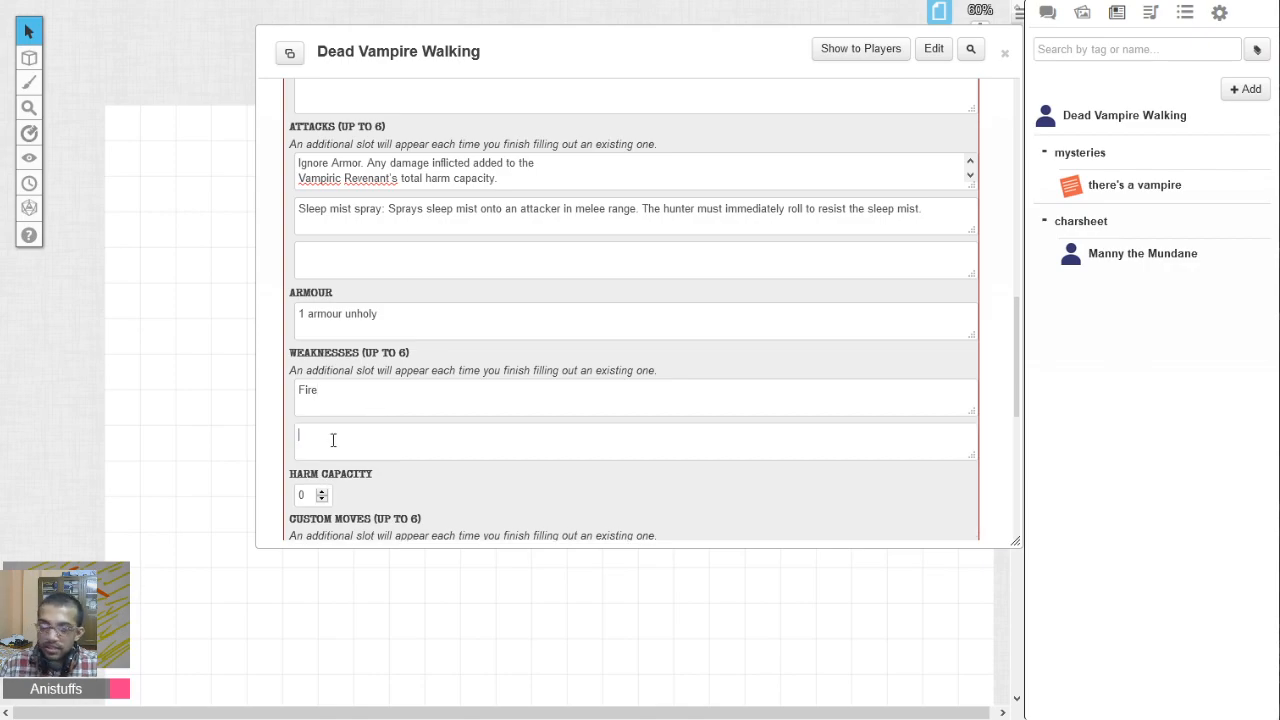
text(Decapitation)
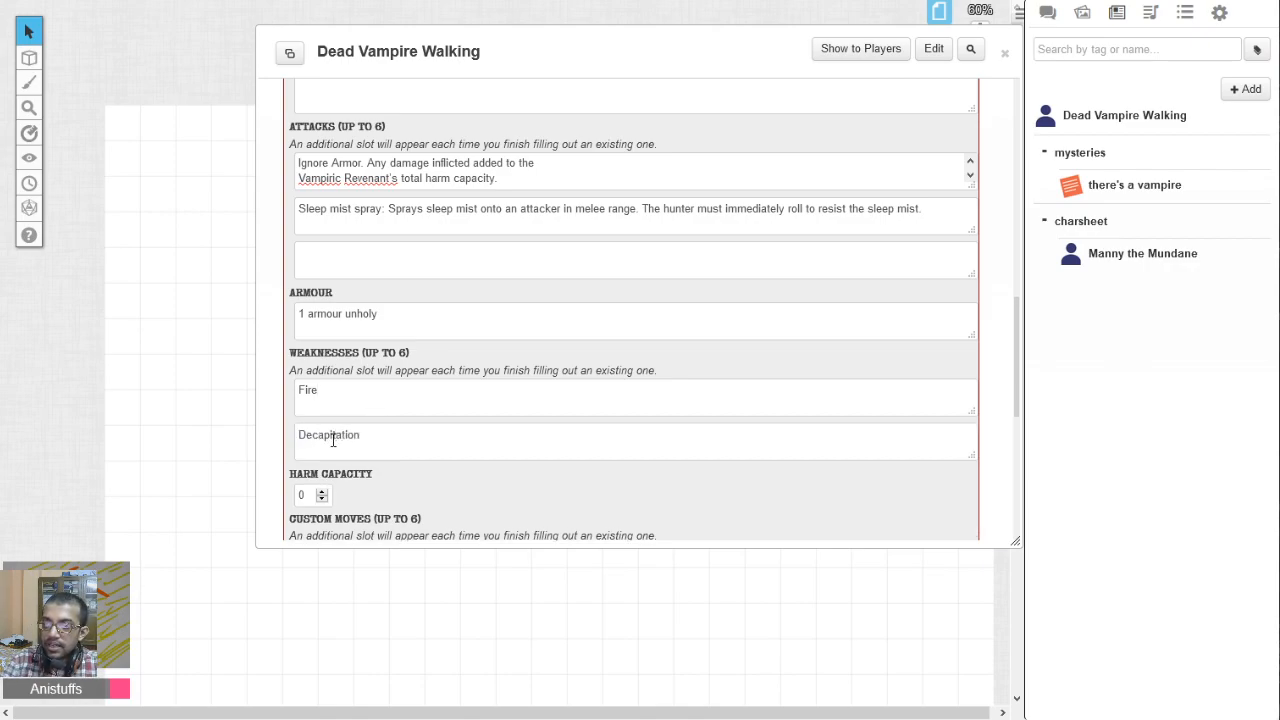
click(276, 420)
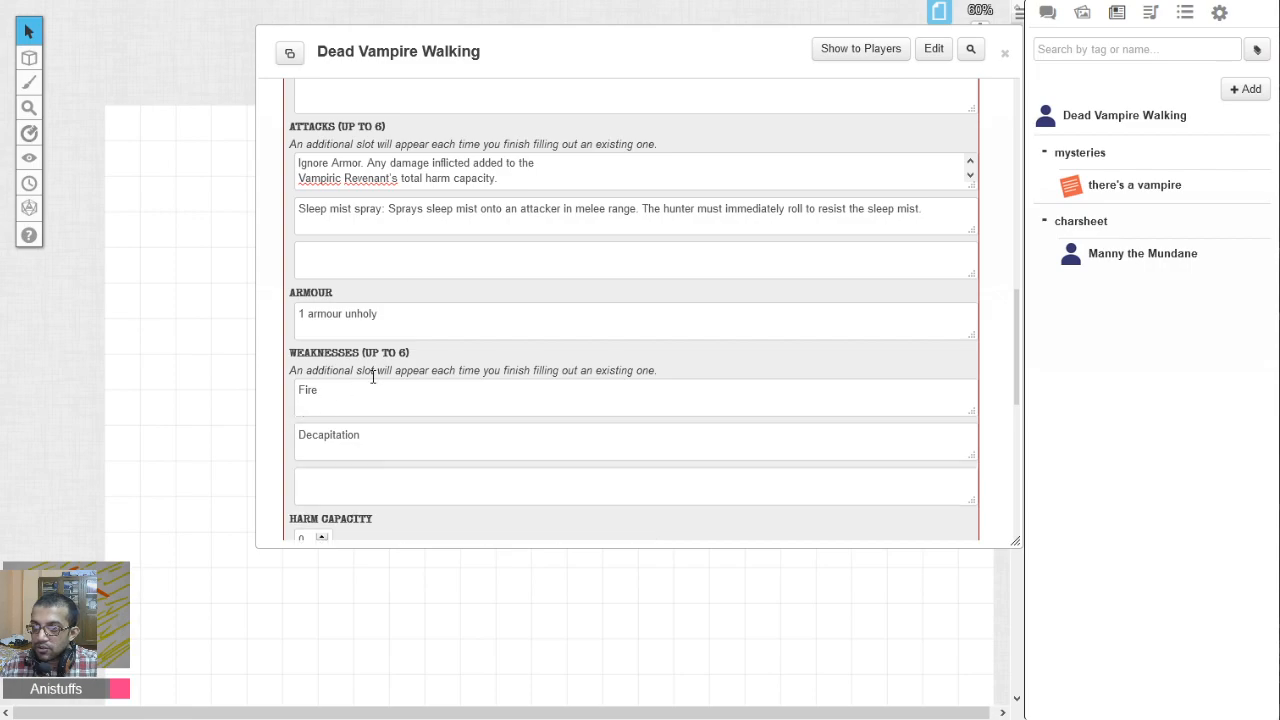
Add a third weakness headed "Daylight:" with the PDF's sentences about being helpless by daylight and returning to its grave or death site.
scroll(356, 351, down, 3)
click(65, 718)
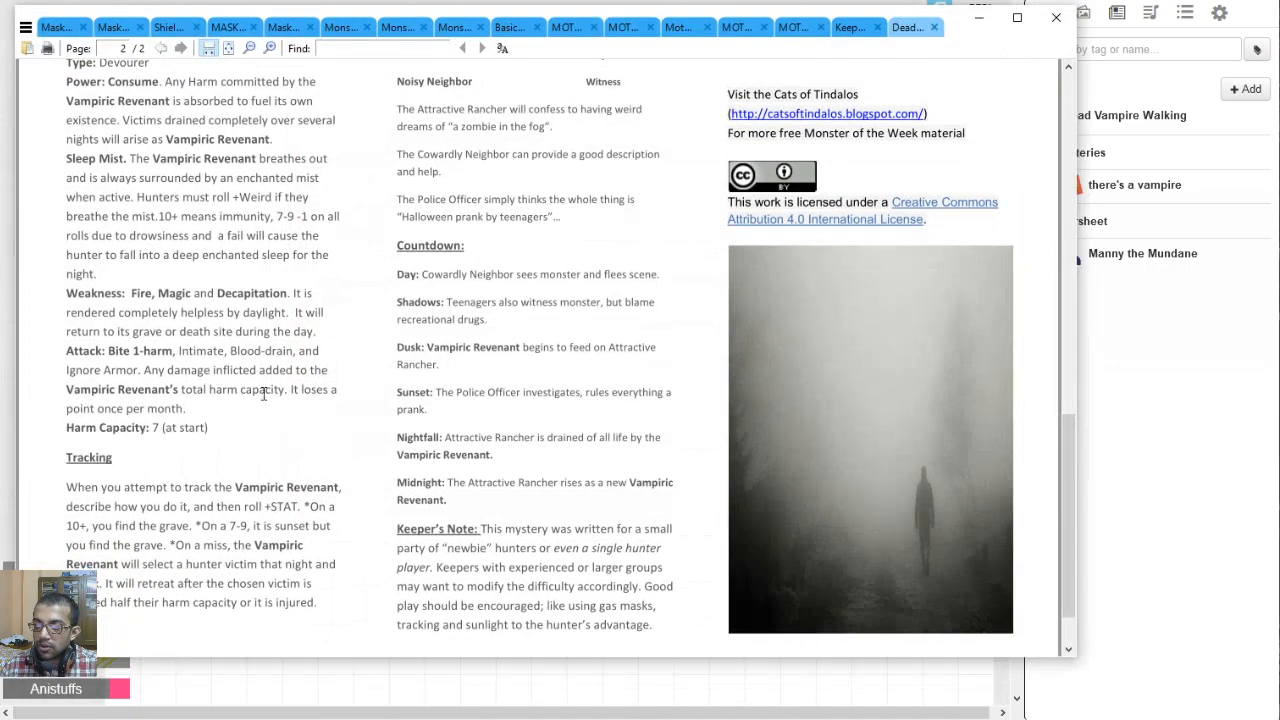
drag(293, 293, 321, 333)
key(ctrl+c)
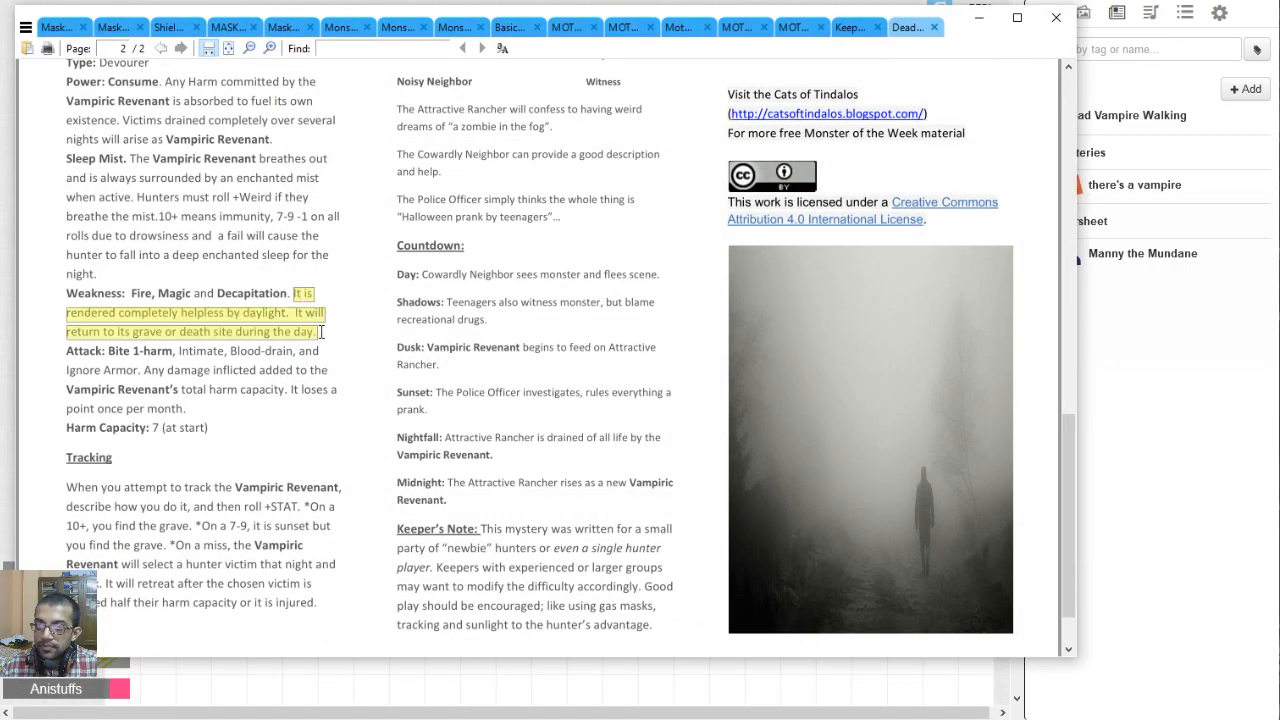
click(270, 718)
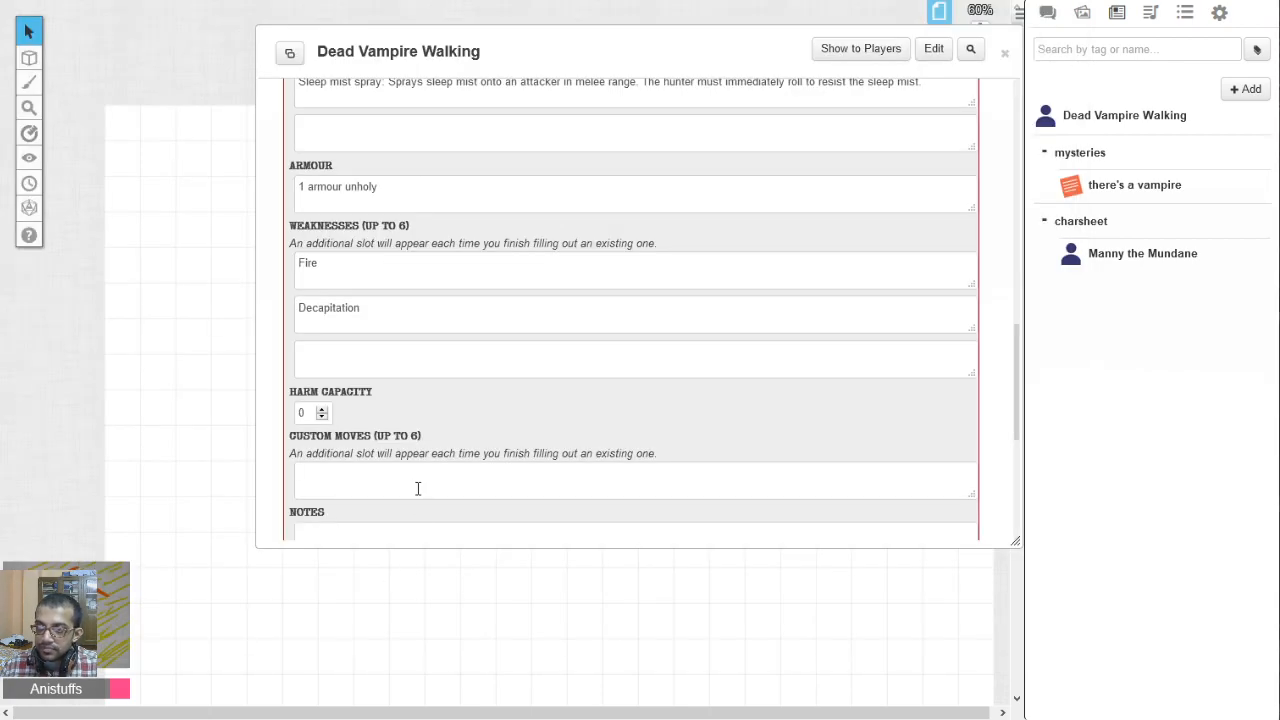
click(384, 367)
text(Daylight:)
key(ctrl+v)
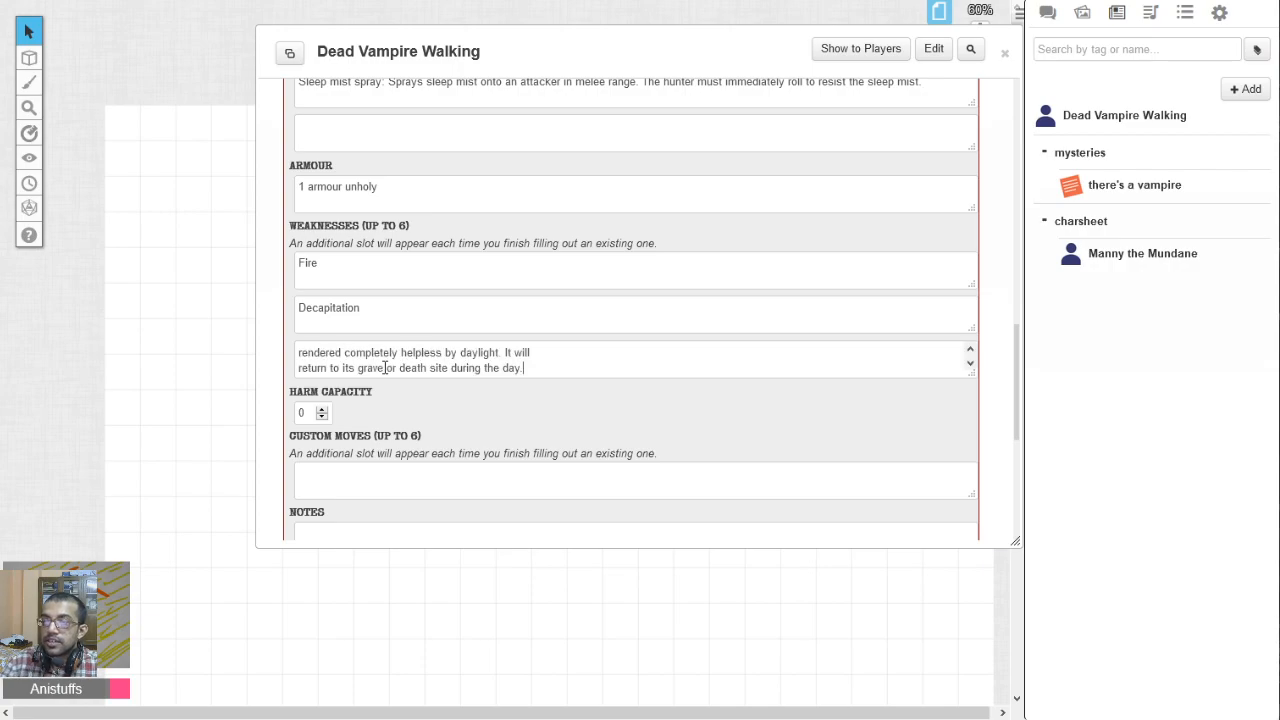
click(288, 380)
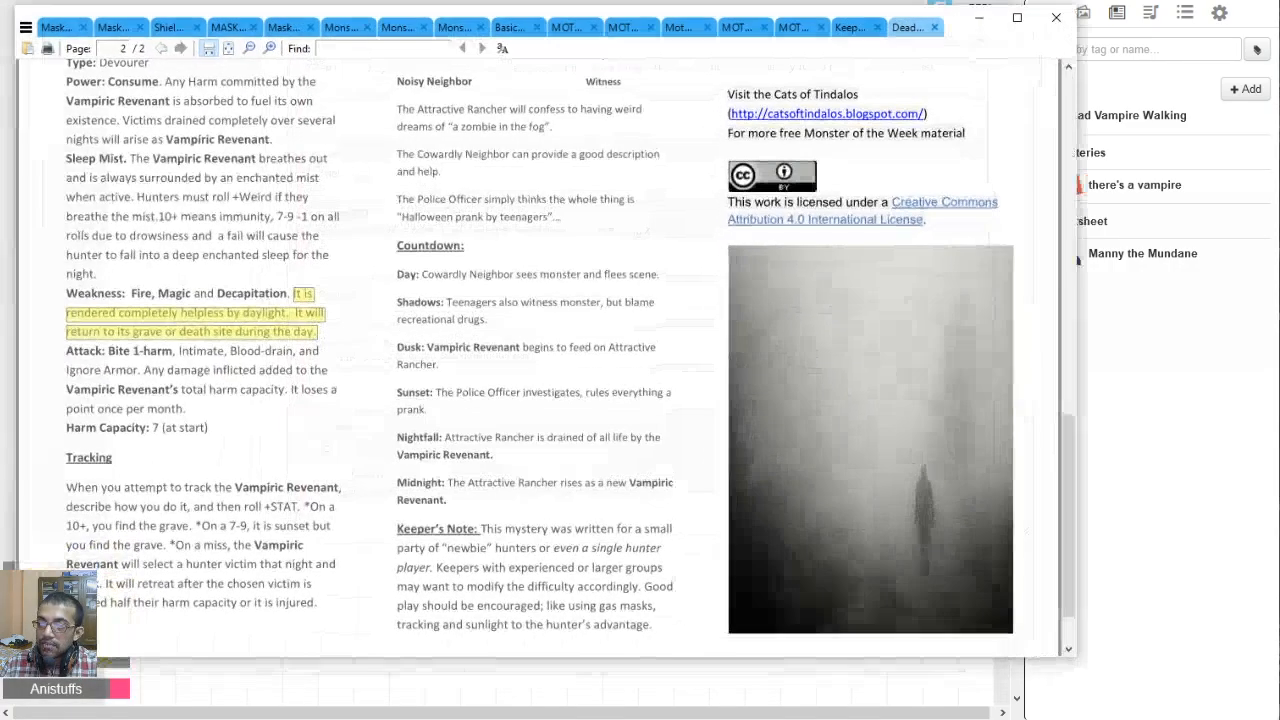
Check the monster's entry in the PDF and set the threat's harm capacity to 8.
key(alt+Tab)
key(alt+Tab)
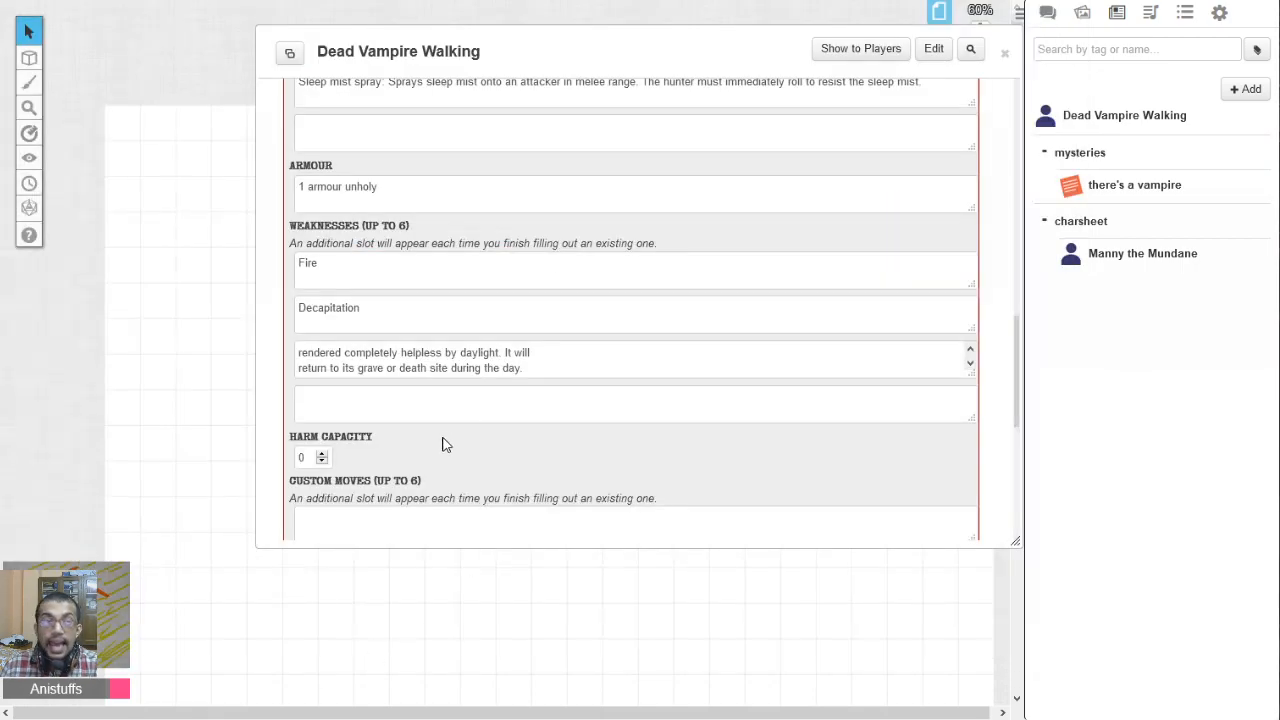
scroll(420, 450, down, 1)
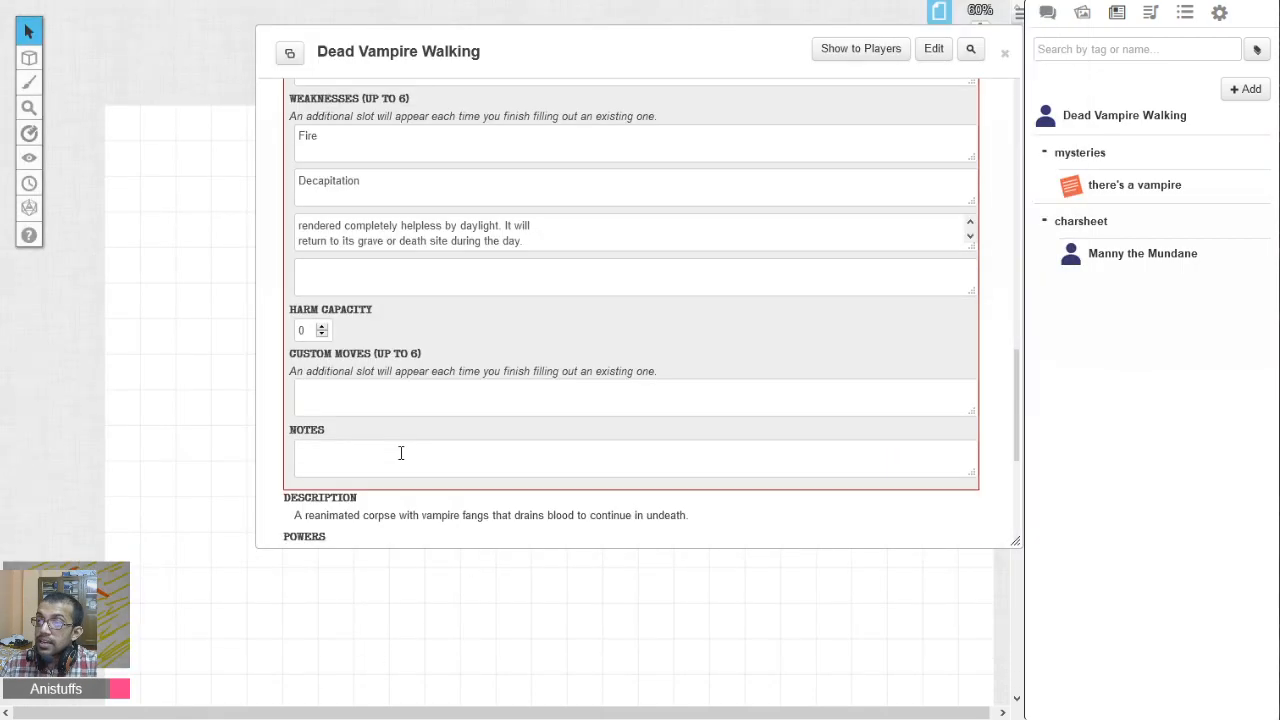
click(323, 327)
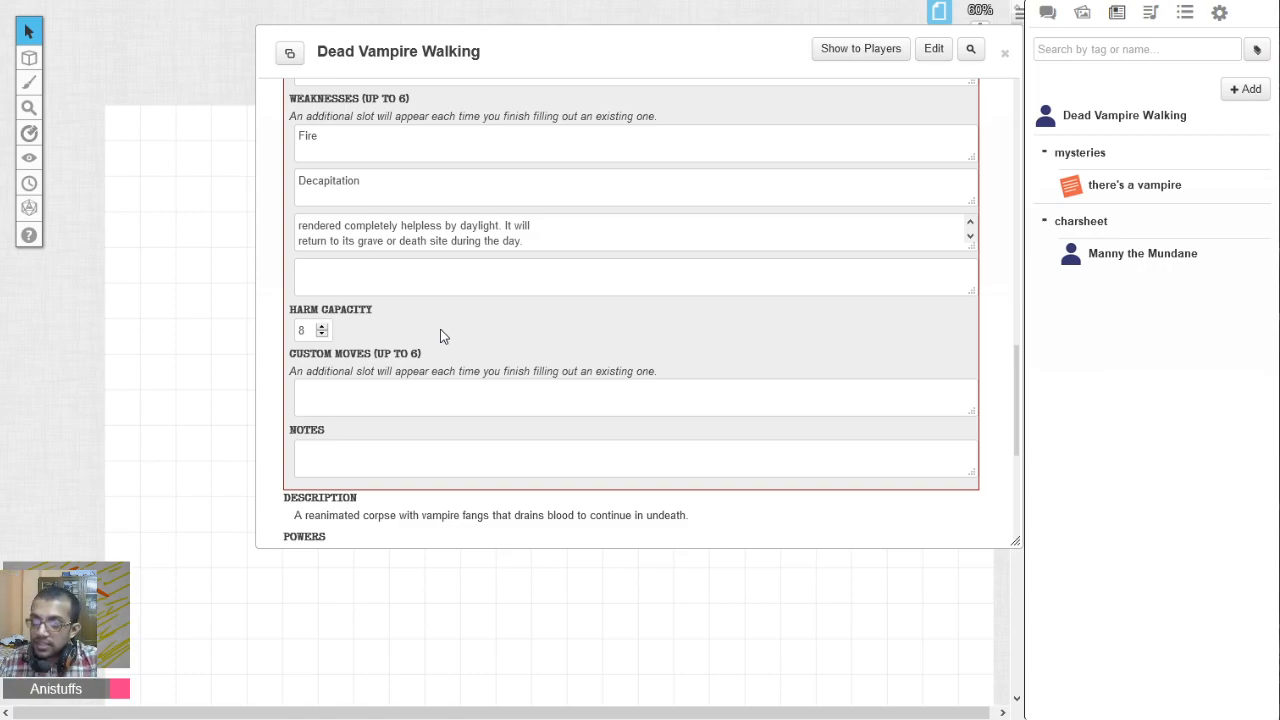
Add a first custom move headed "Resist Sleep mist" with the PDF's passage starting "Hunters must roll +Weird if they breathe the mist".
scroll(440, 329, down, 2)
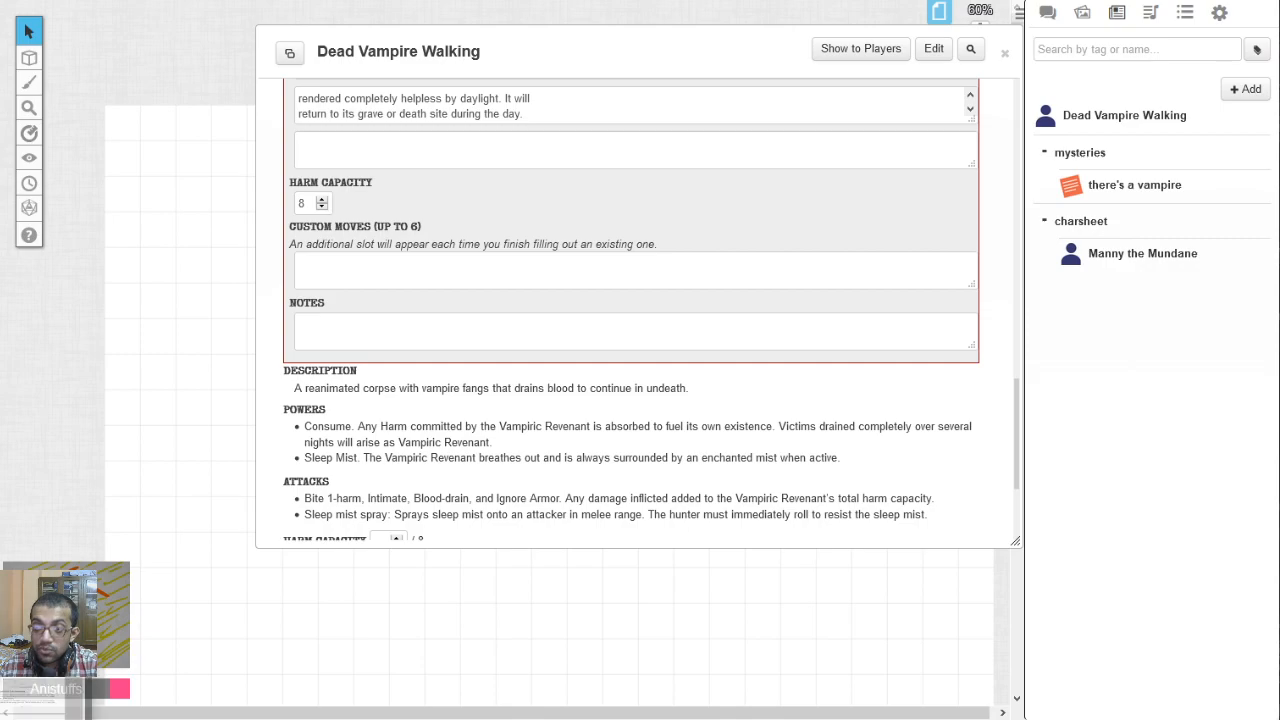
click(88, 718)
click(277, 416)
scroll(257, 241, up, 1)
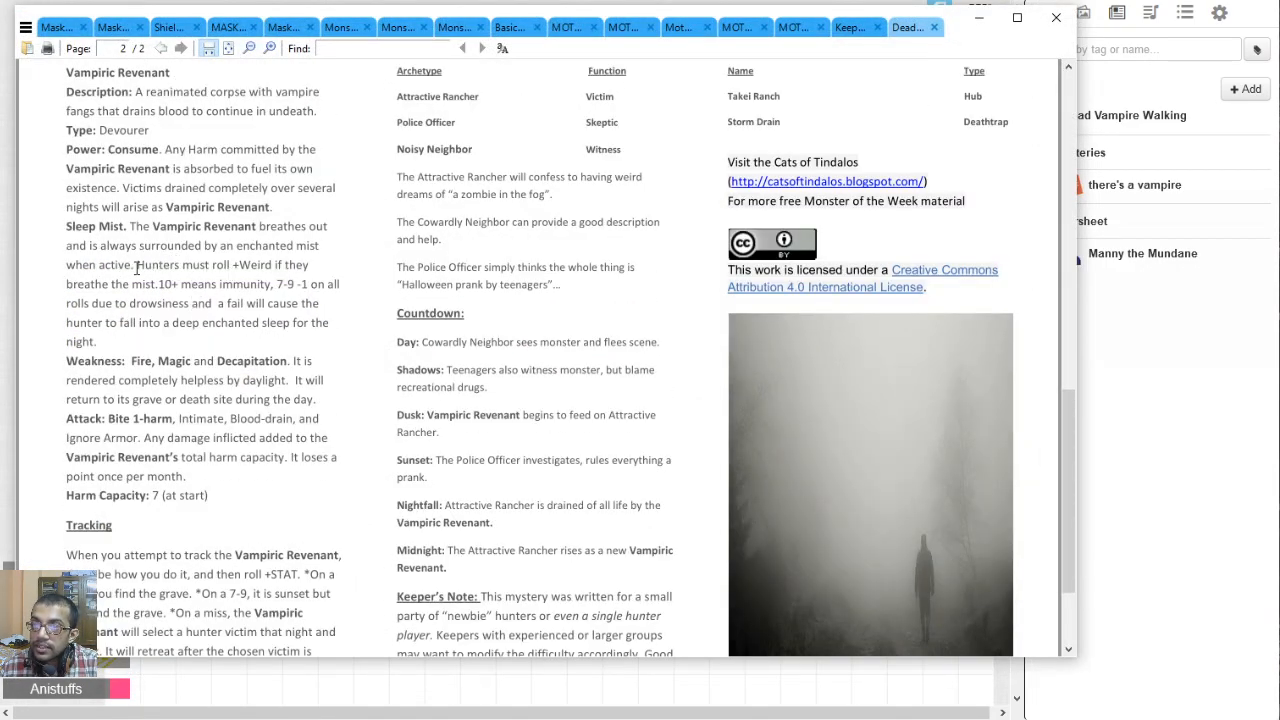
drag(136, 265, 100, 345)
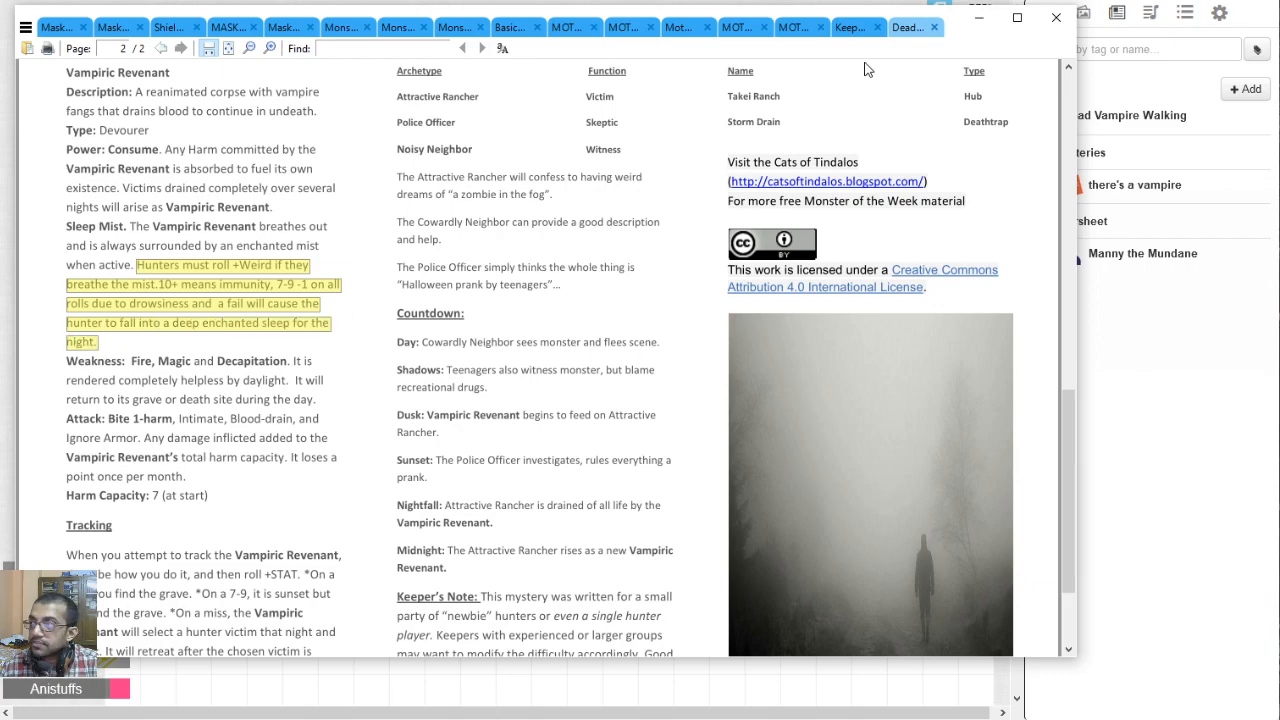
click(979, 18)
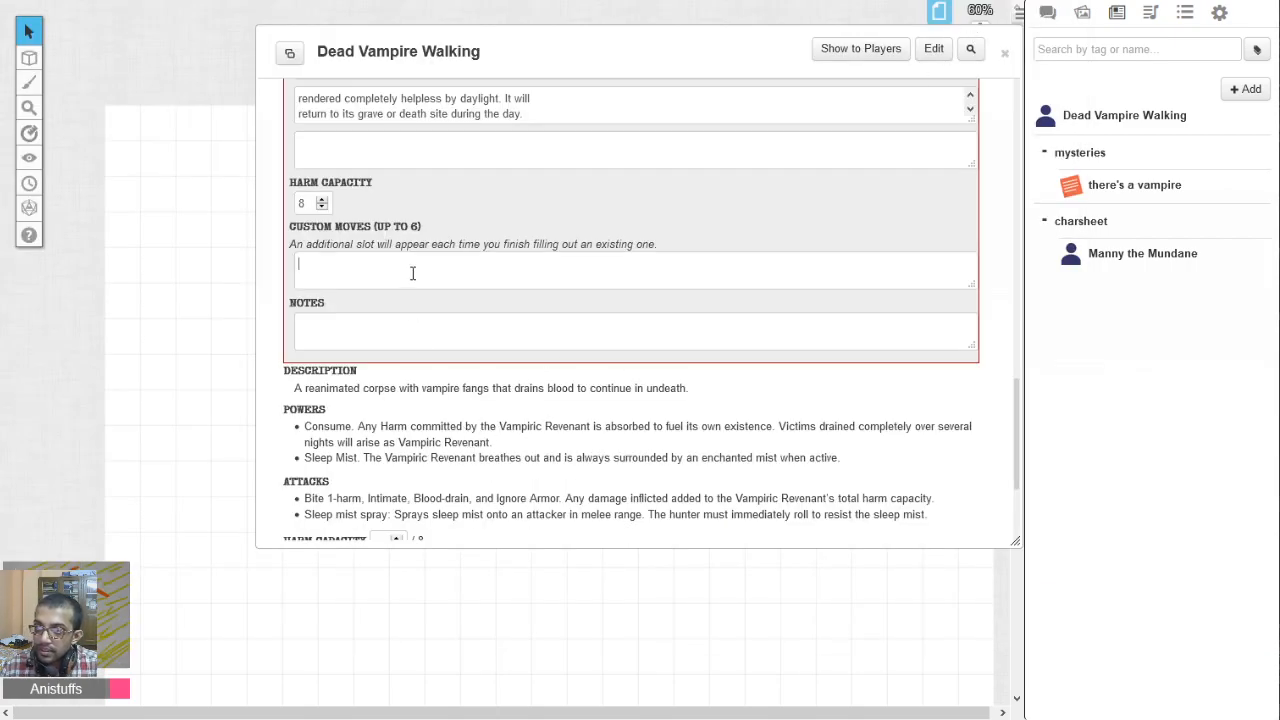
text(Resist Sleep mist)
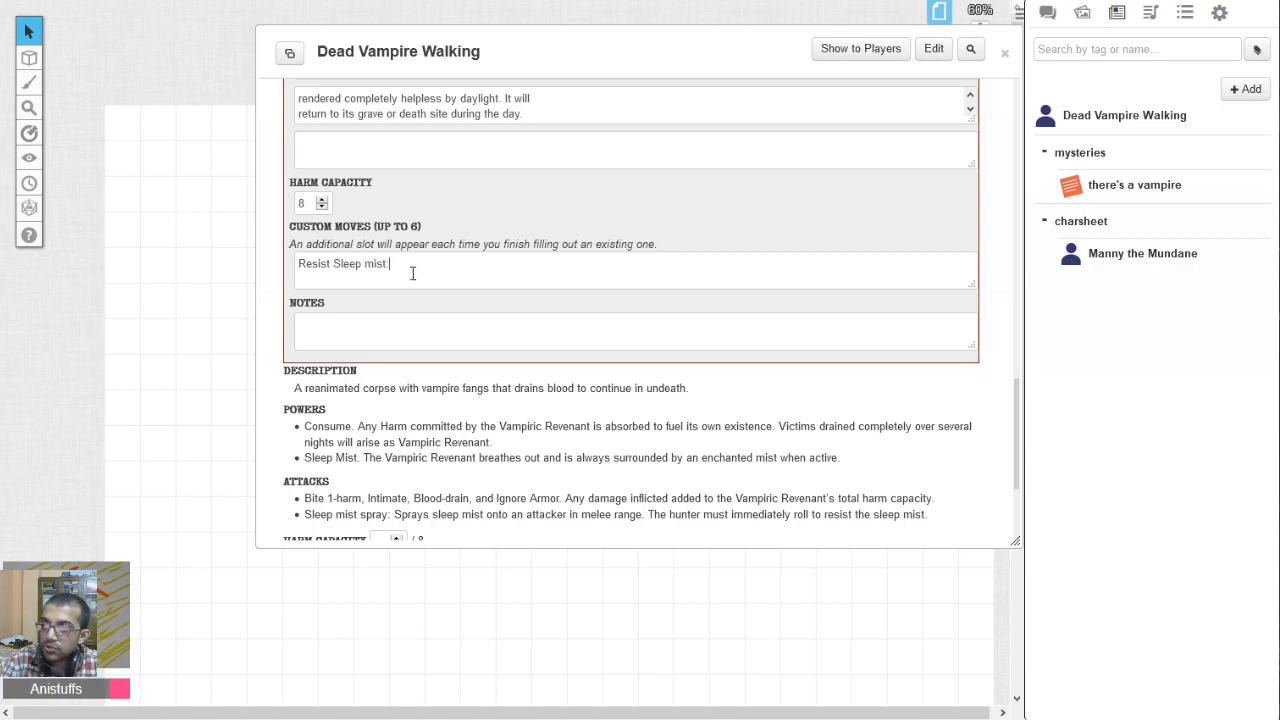
key(ctrl+v)
scroll(404, 272, up, 3)
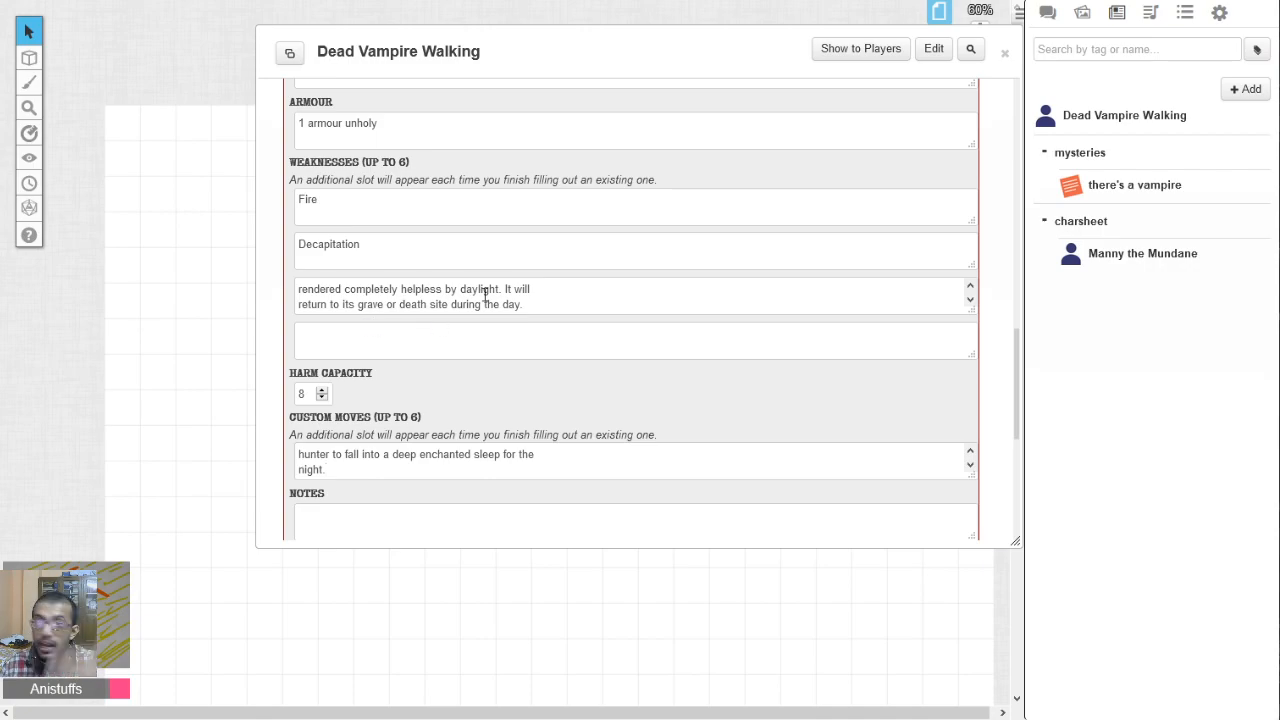
scroll(412, 357, up, 2)
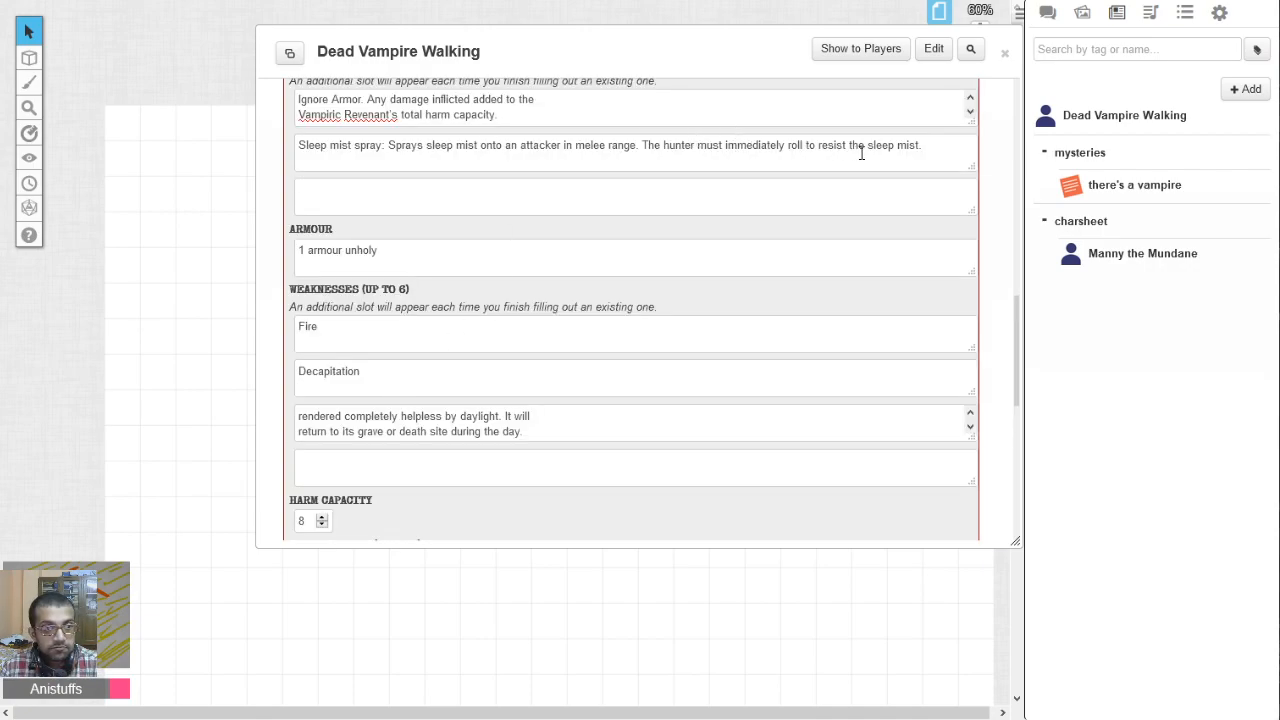
scroll(620, 348, down, 5)
click(287, 299)
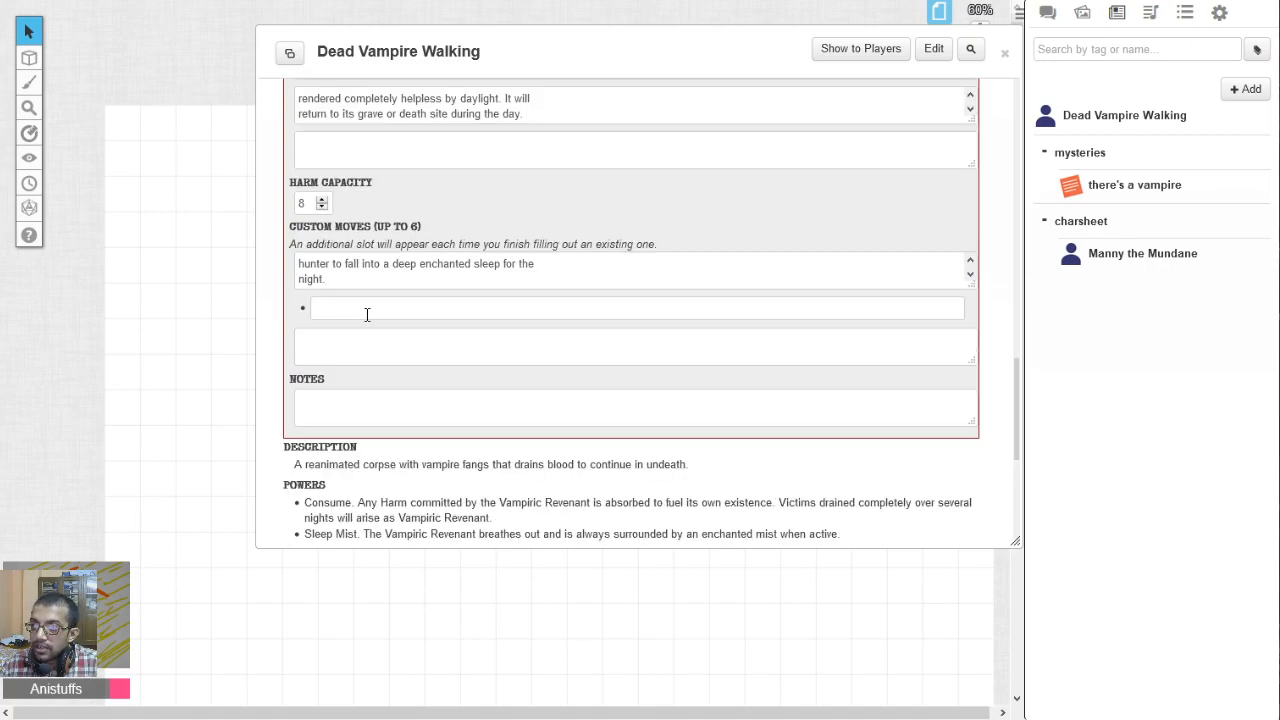
Relocate "10+ means immunity," from the Resist Sleep mist text into the move's first outcome bullet.
click(367, 314)
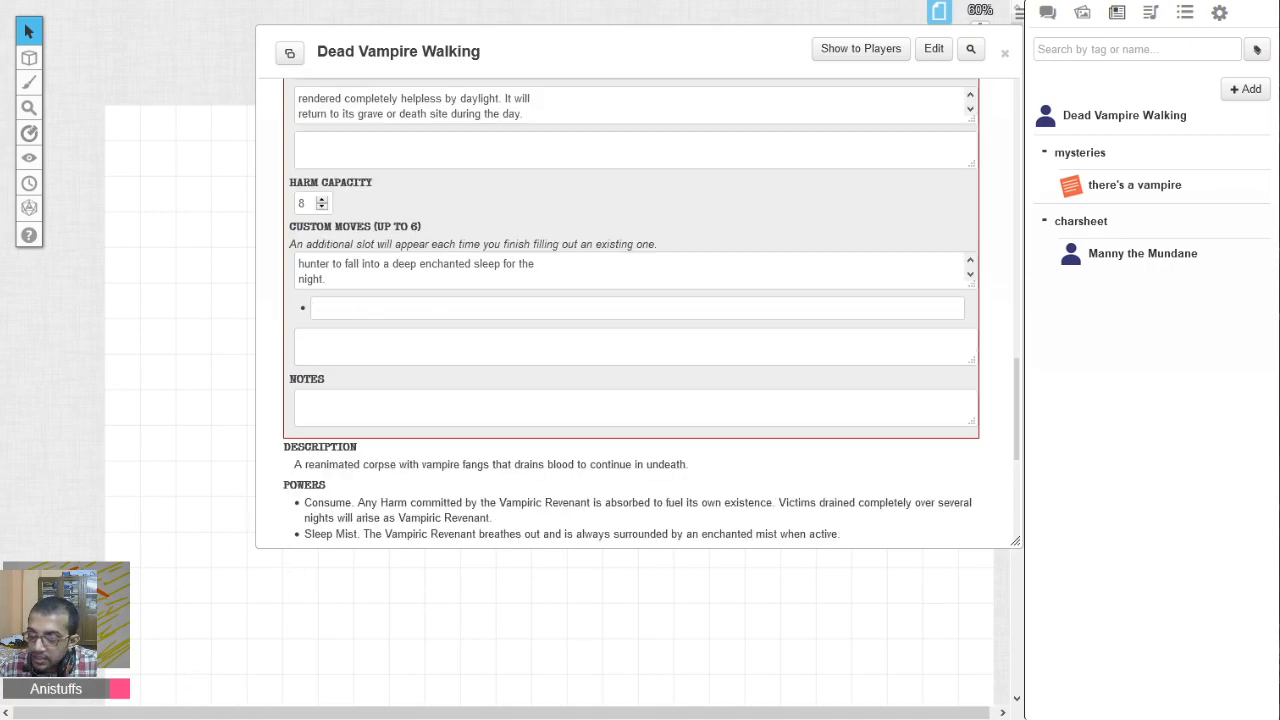
scroll(443, 278, up, 2)
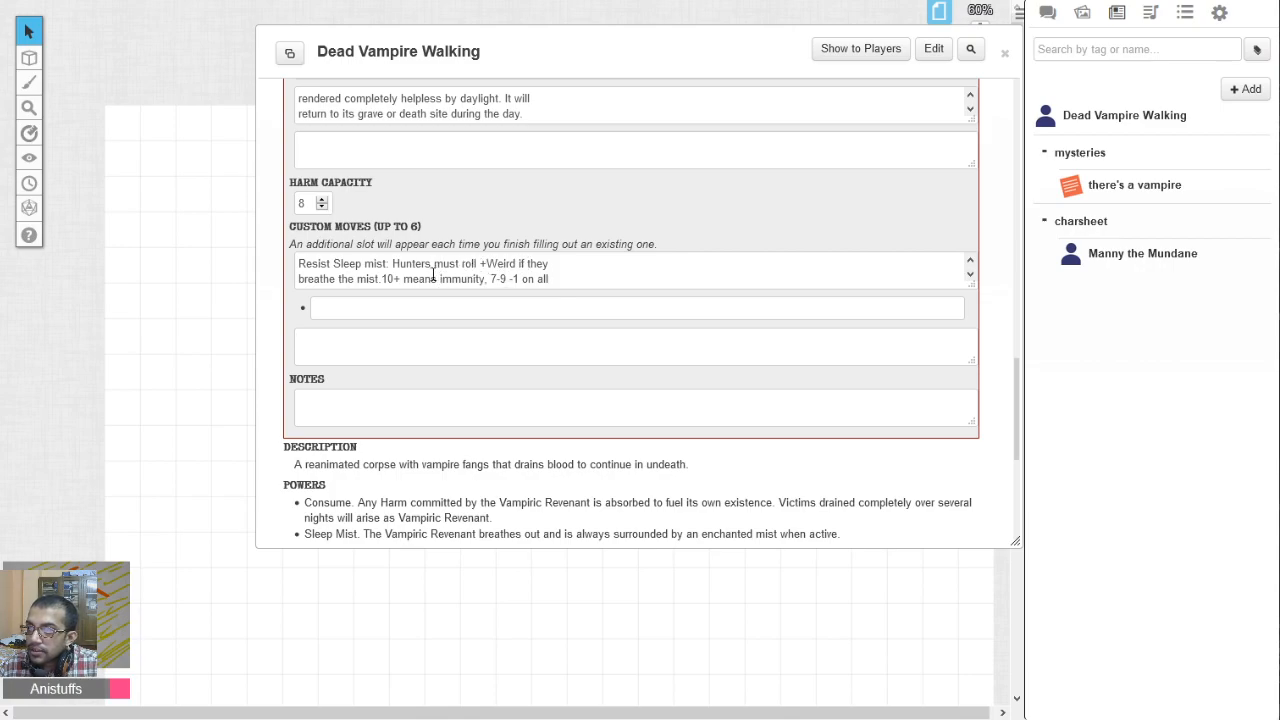
drag(383, 279, 489, 280)
key(ctrl+c)
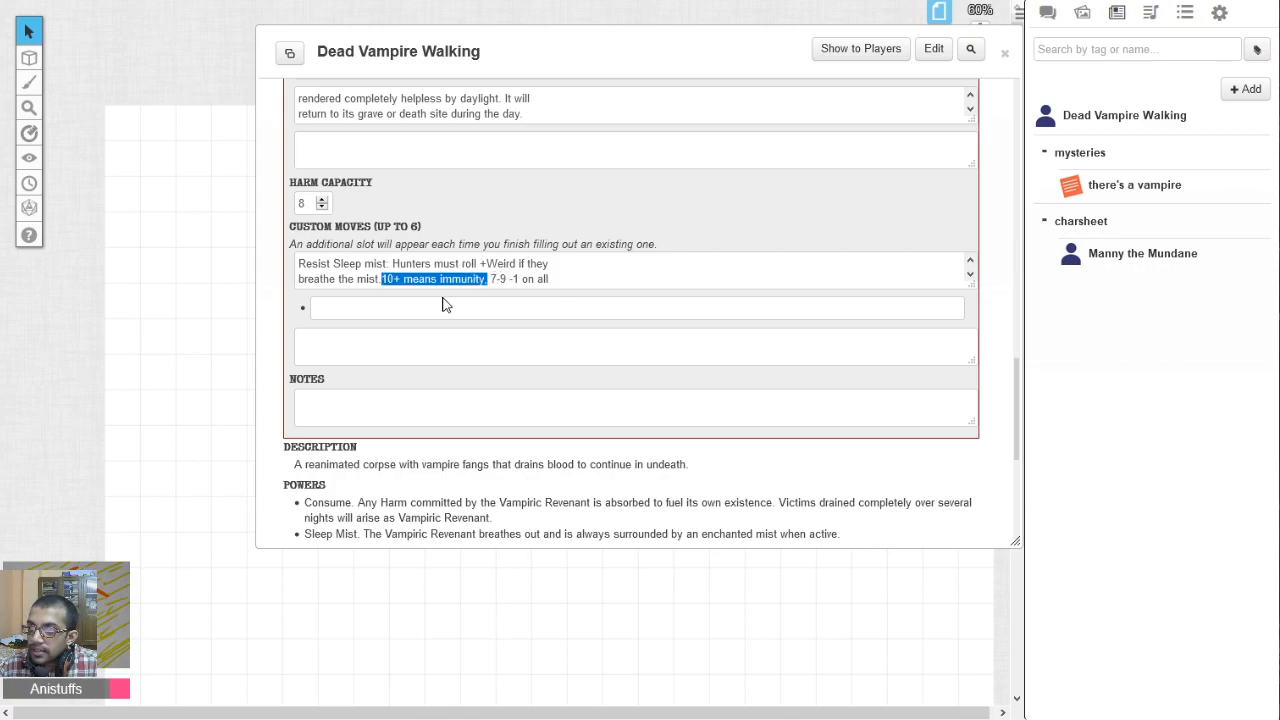
key(BackSpace)
click(355, 308)
key(ctrl+v)
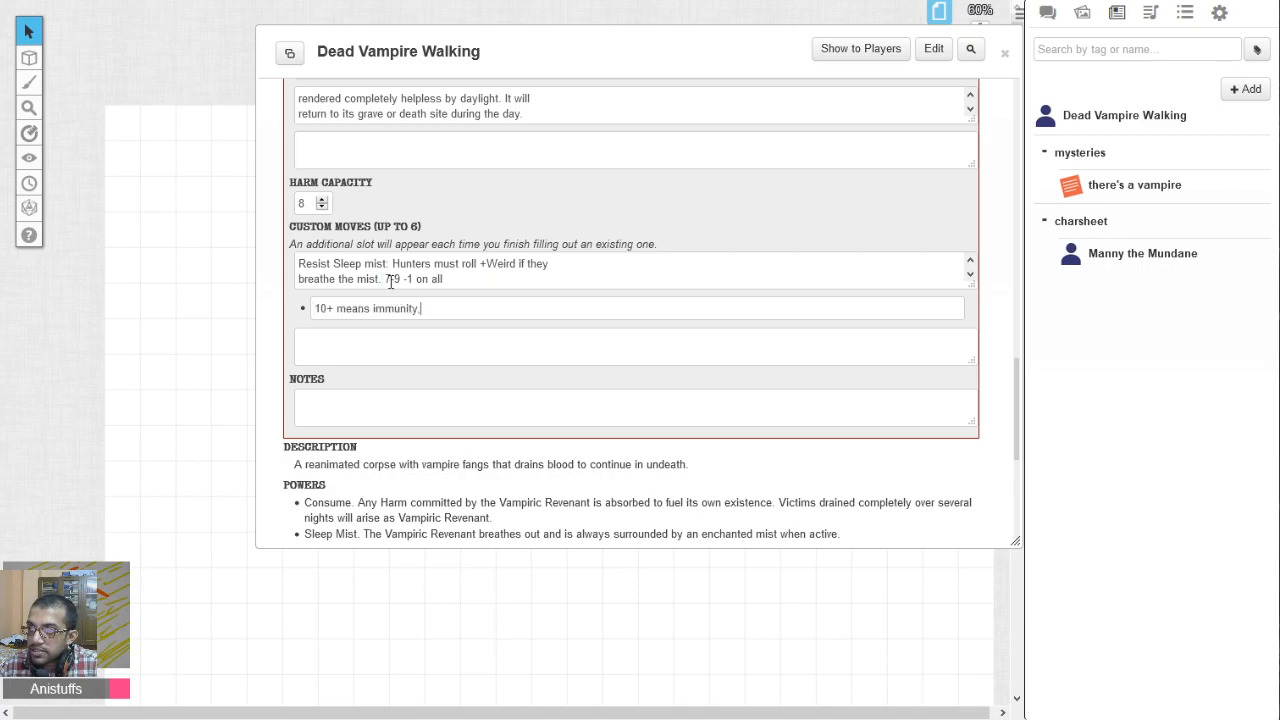
click(446, 278)
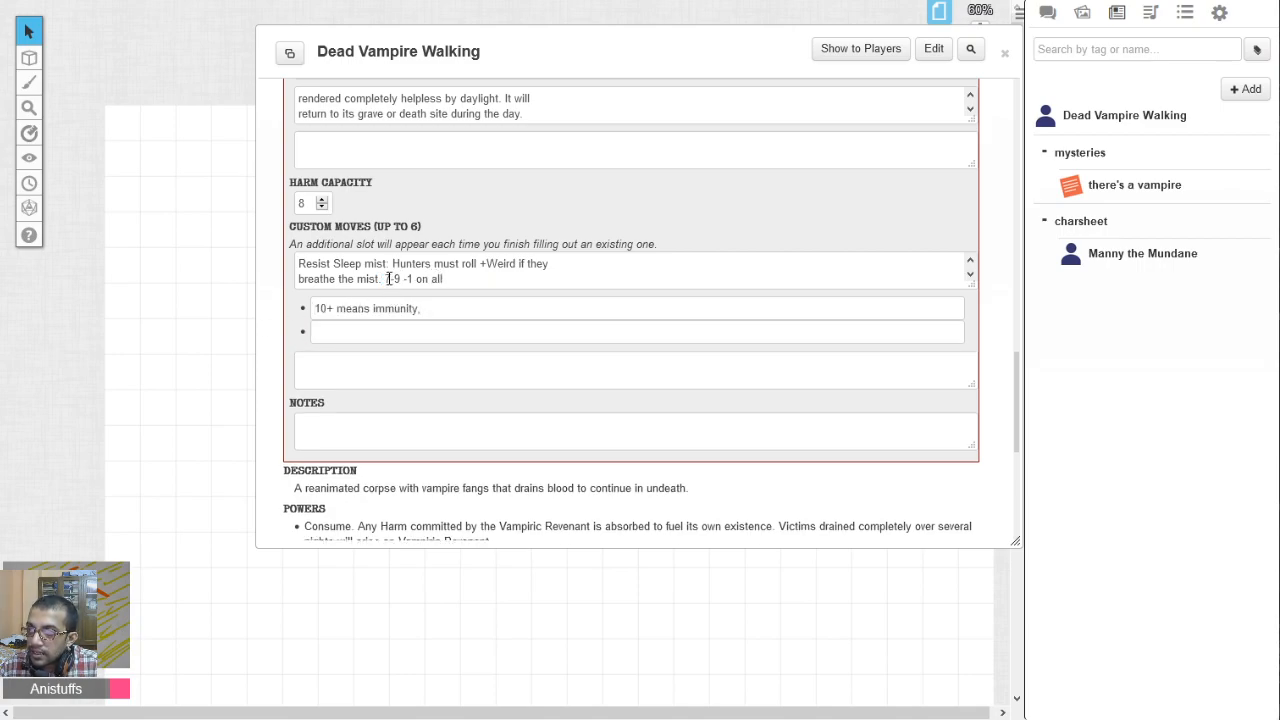
Cut "7-9 -1 on all rolls due to drowsiness" from the Resist Sleep mist text into the second outcome bullet.
drag(389, 279, 415, 278)
key(ctrl+x)
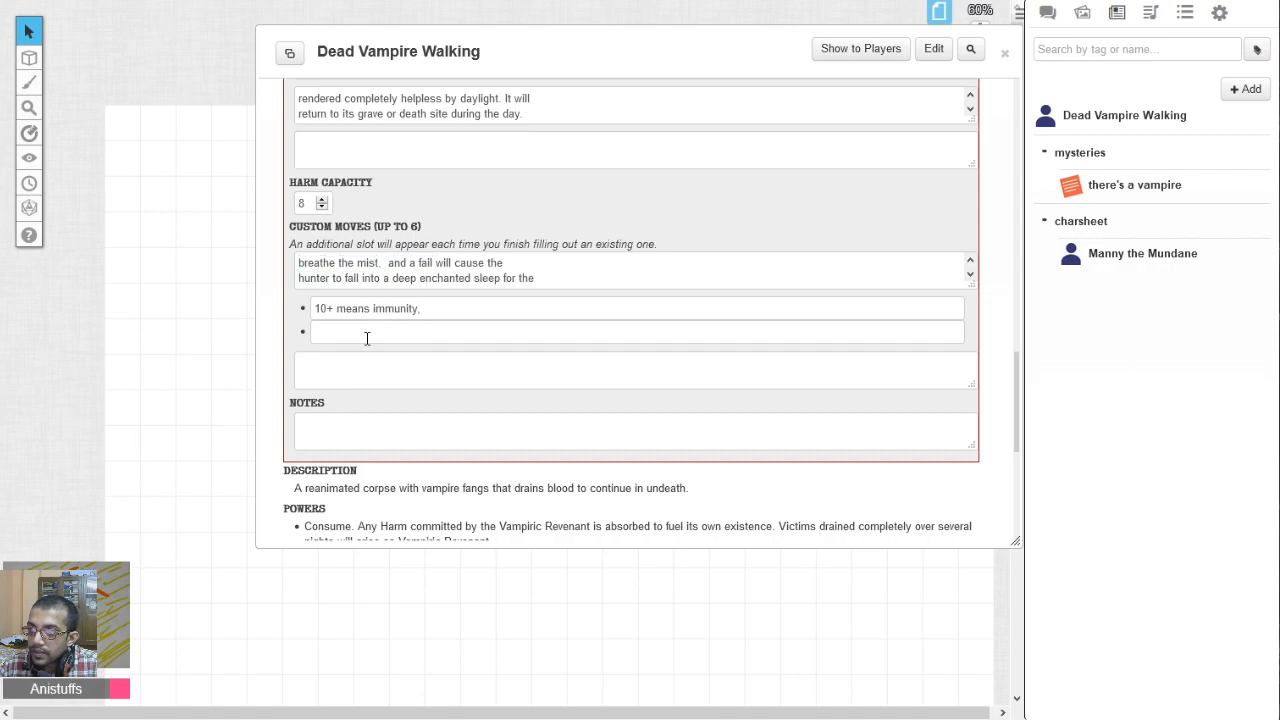
click(366, 335)
key(ctrl+v)
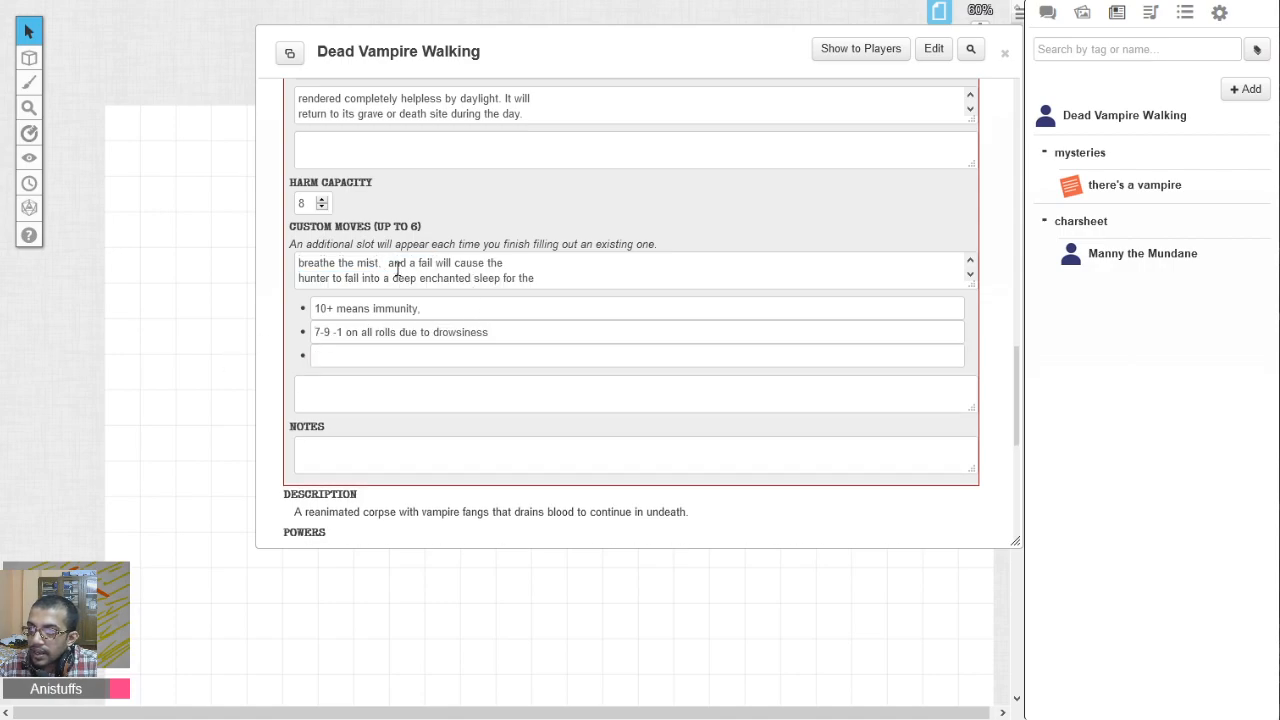
Transfer "fail will cause the hunter to fall into a deep enchanted sleep for the night." to the third bullet and delete the leftover "and a".
drag(421, 265, 609, 291)
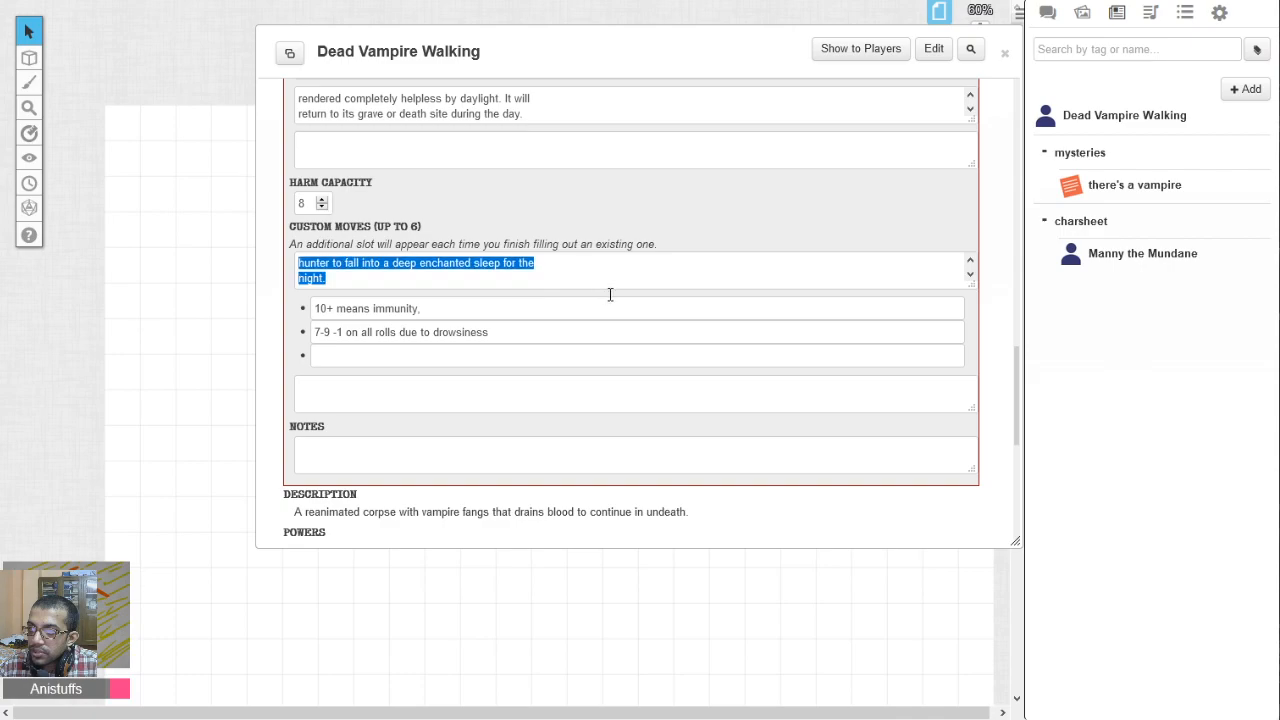
key(ctrl+x)
click(430, 358)
key(ctrl+v)
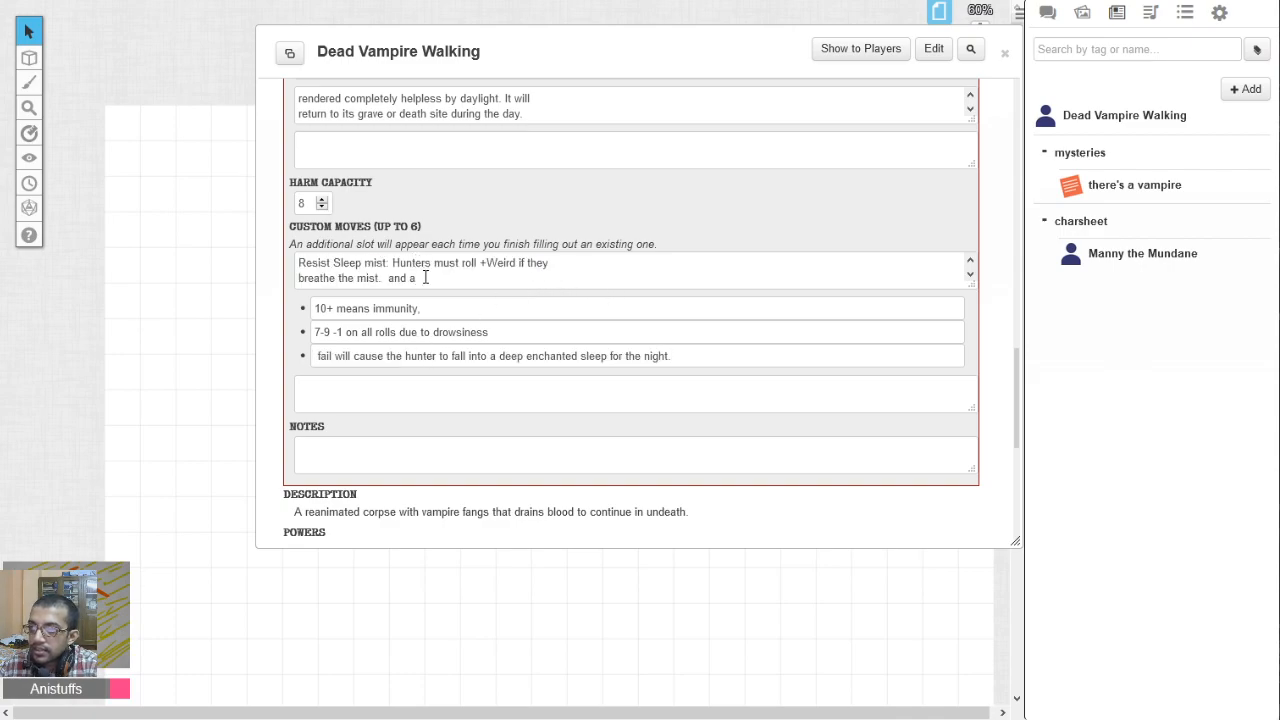
drag(425, 278, 384, 279)
click(339, 305)
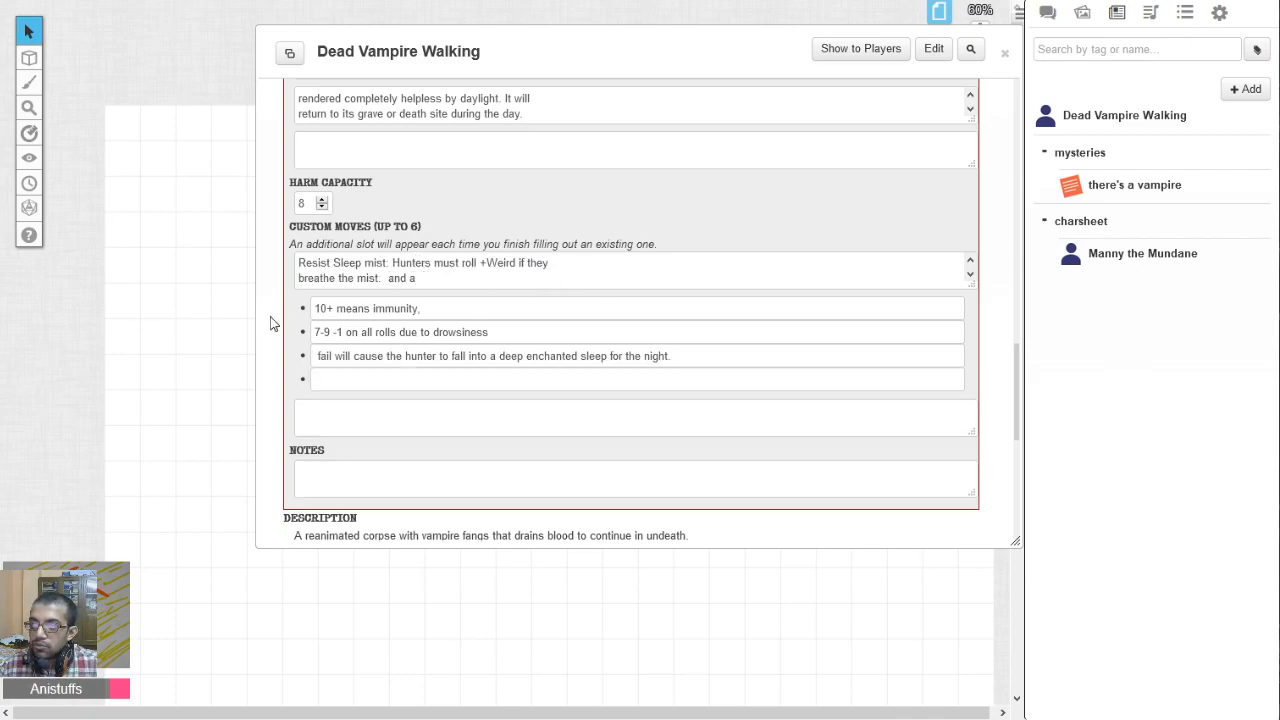
drag(420, 279, 383, 279)
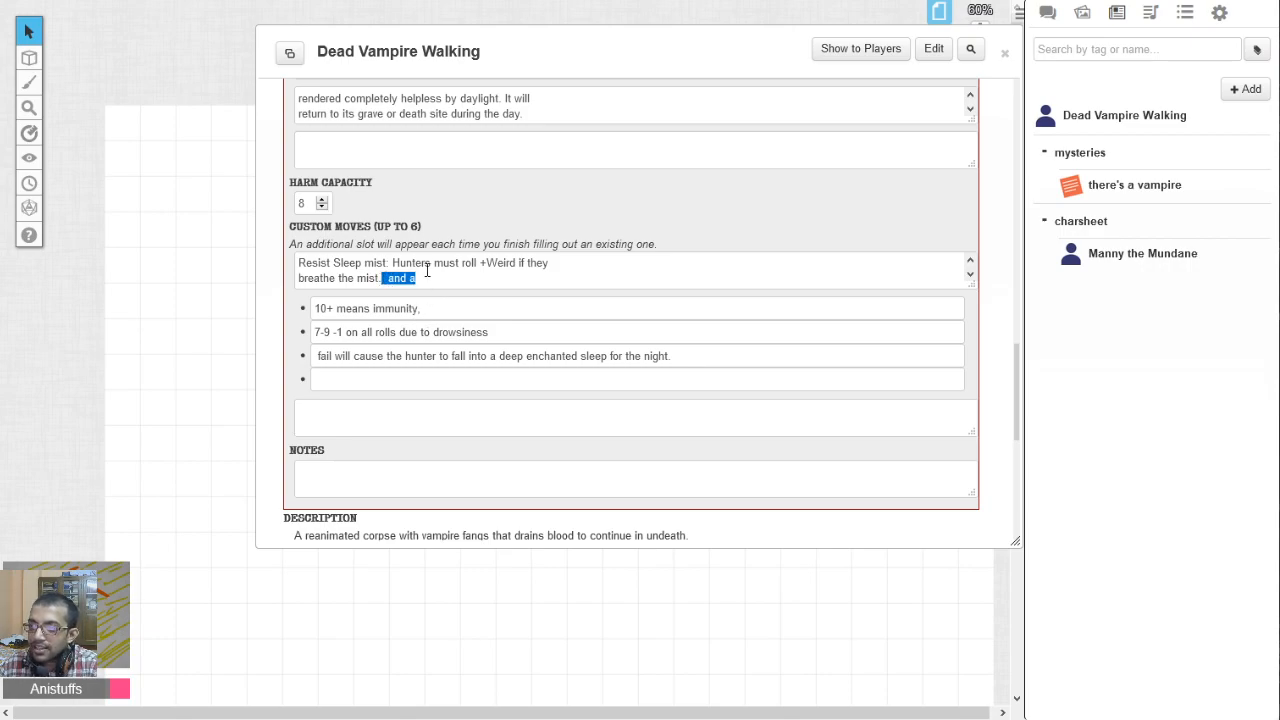
key(BackSpace)
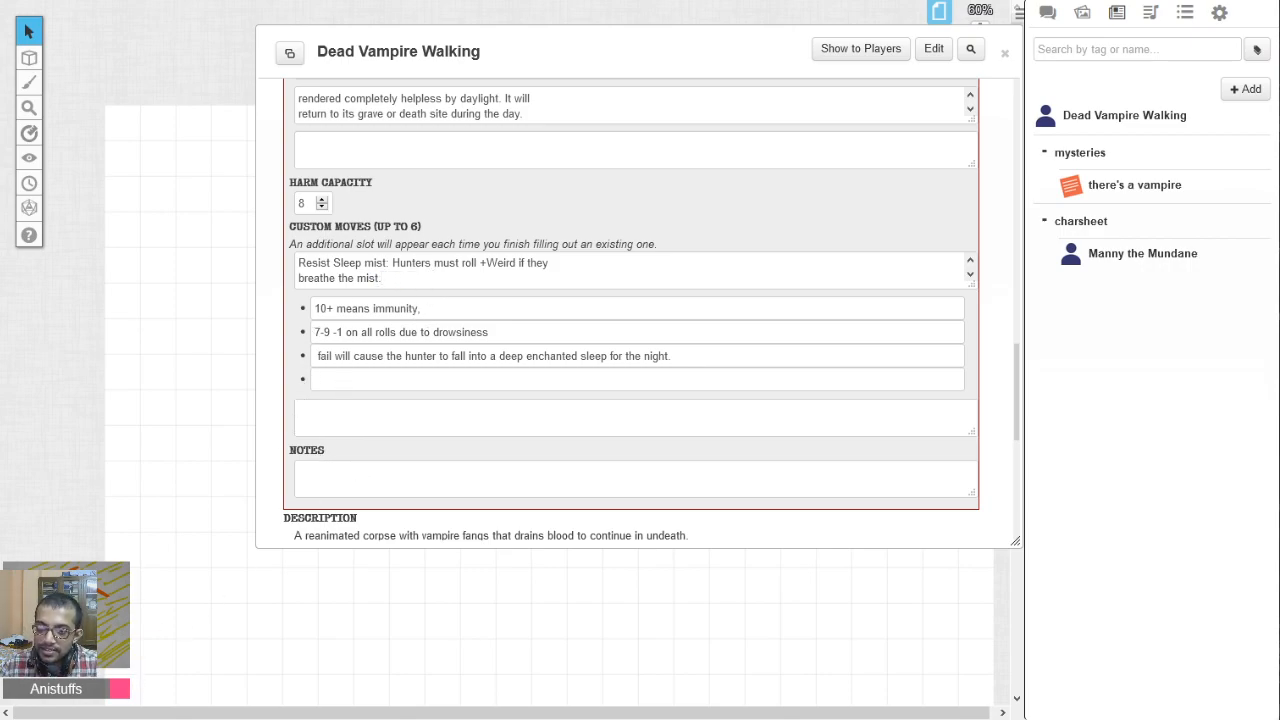
Copy the PDF's Tracking text, "When you attempt to track the Vampiric Revenant, describe how you do it, and then roll +STAT.", into the second custom move.
click(118, 660)
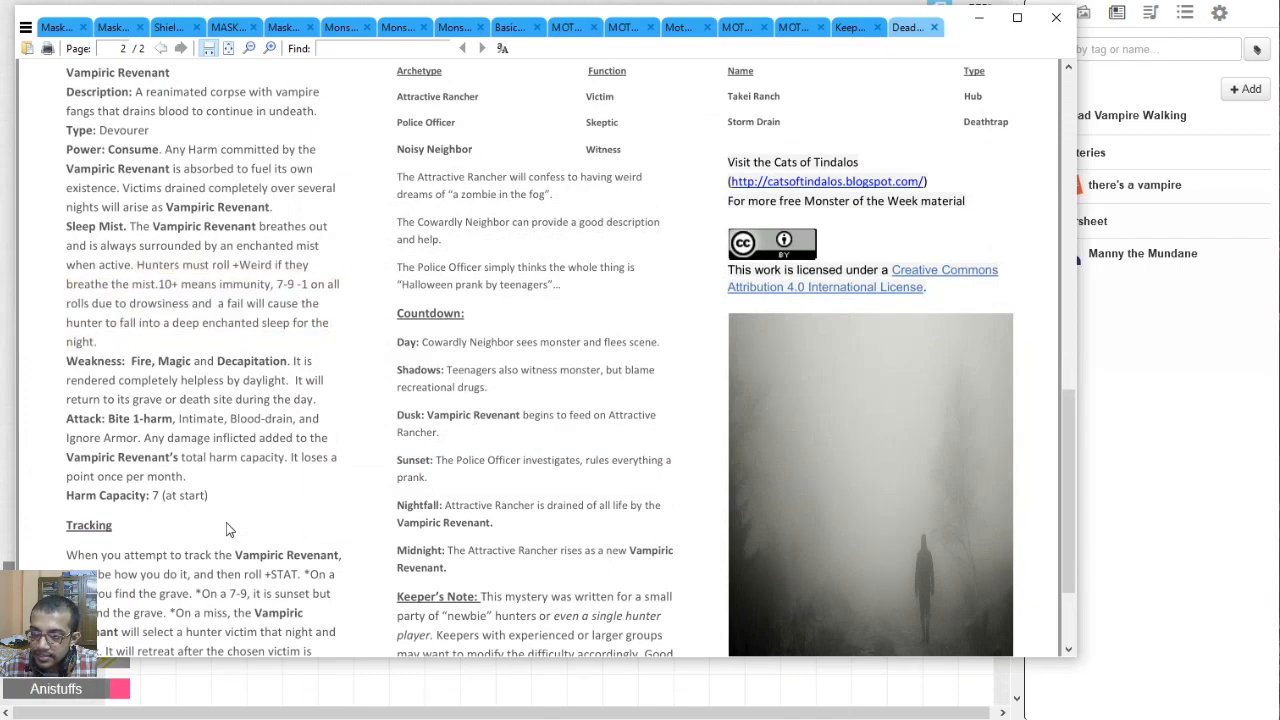
scroll(75, 397, down, 3)
drag(66, 389, 300, 441)
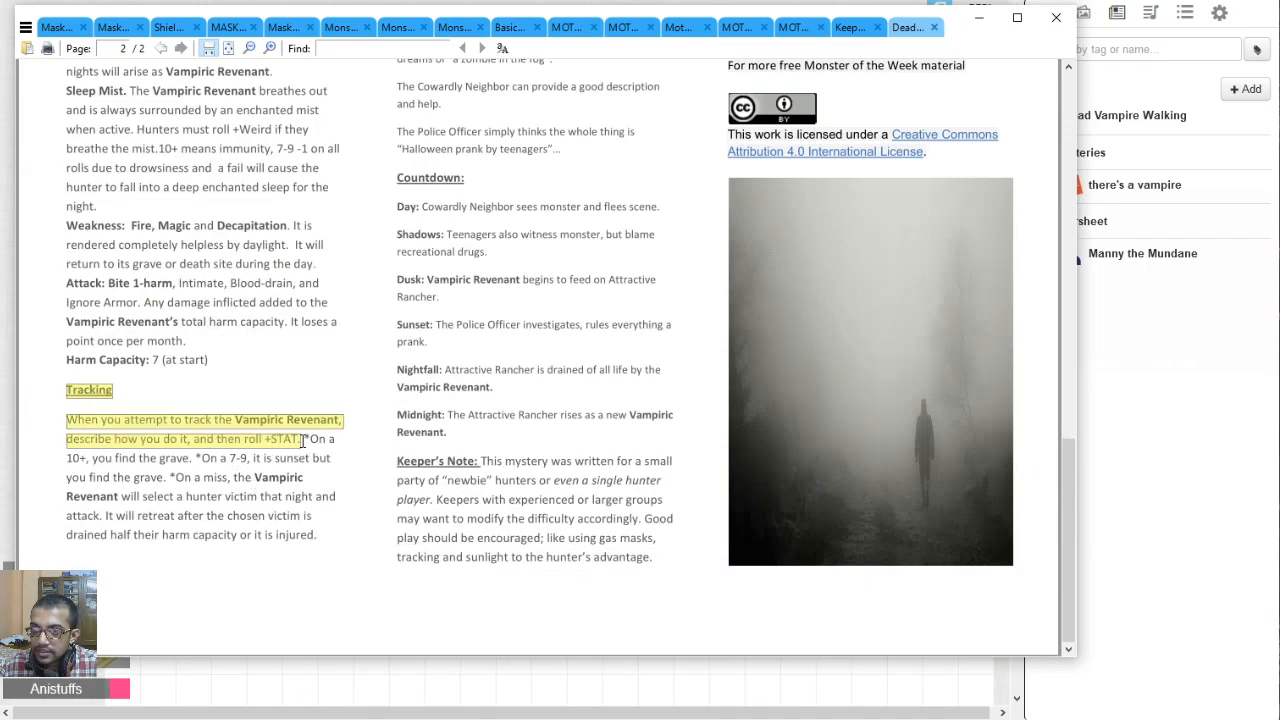
click(80, 715)
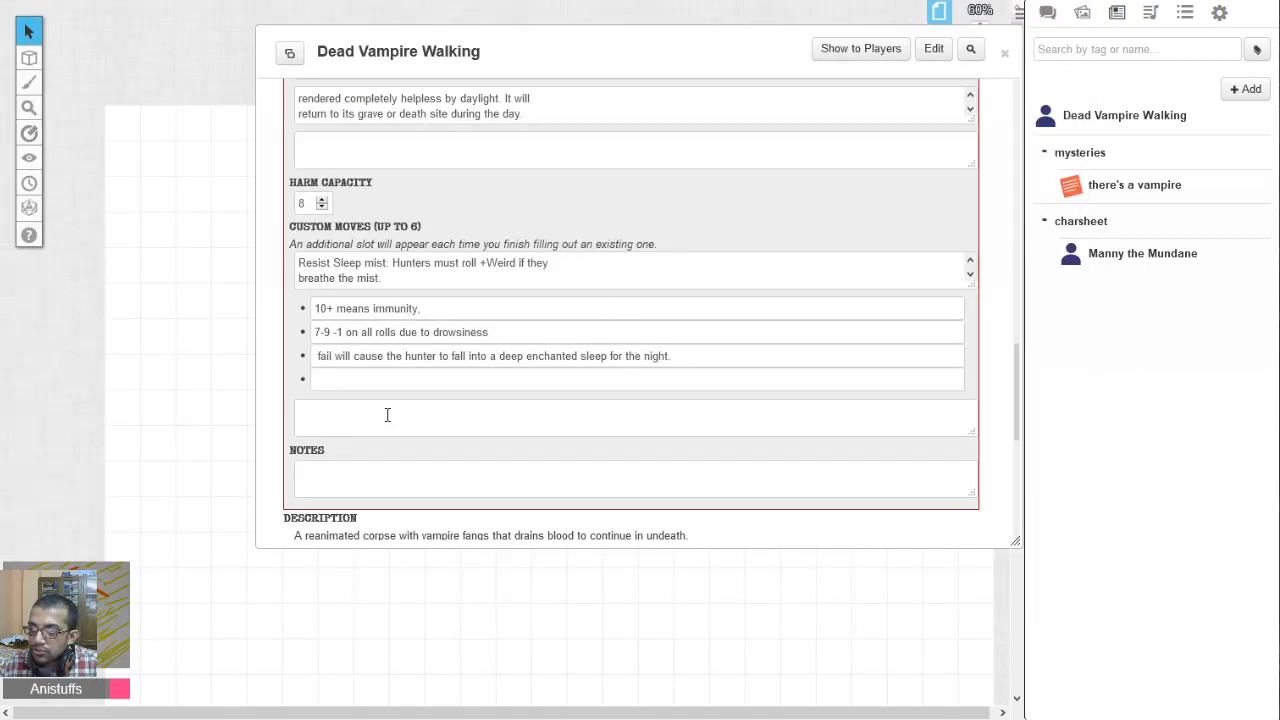
key(ctrl+v)
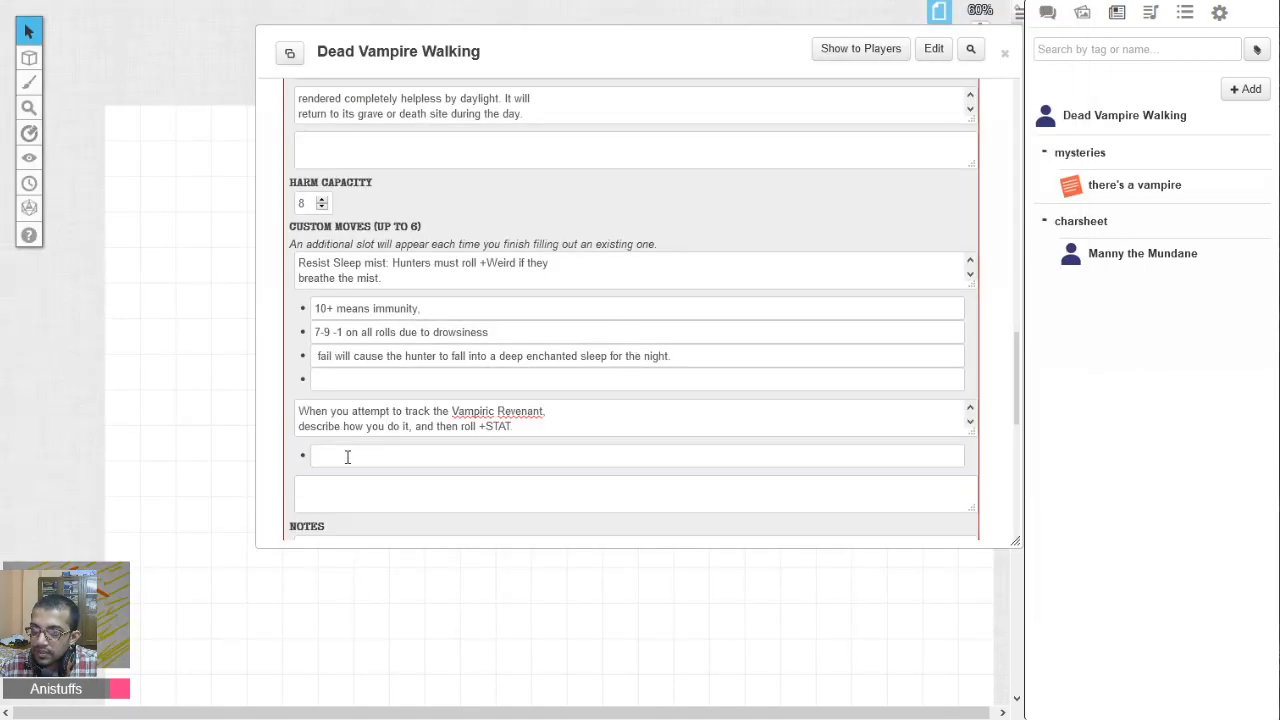
Copy "On a 10+, you find the grave." from the PDF into the tracking move's first outcome bullet.
click(80, 715)
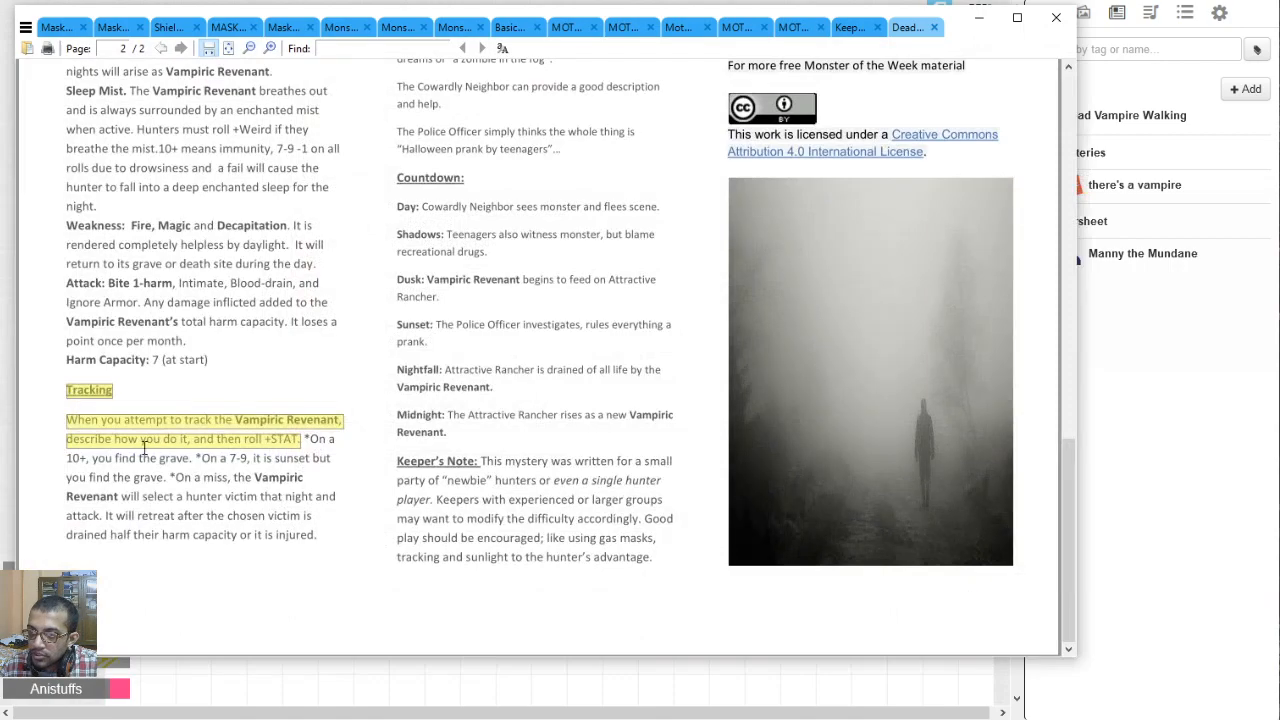
click(290, 458)
drag(310, 440, 191, 460)
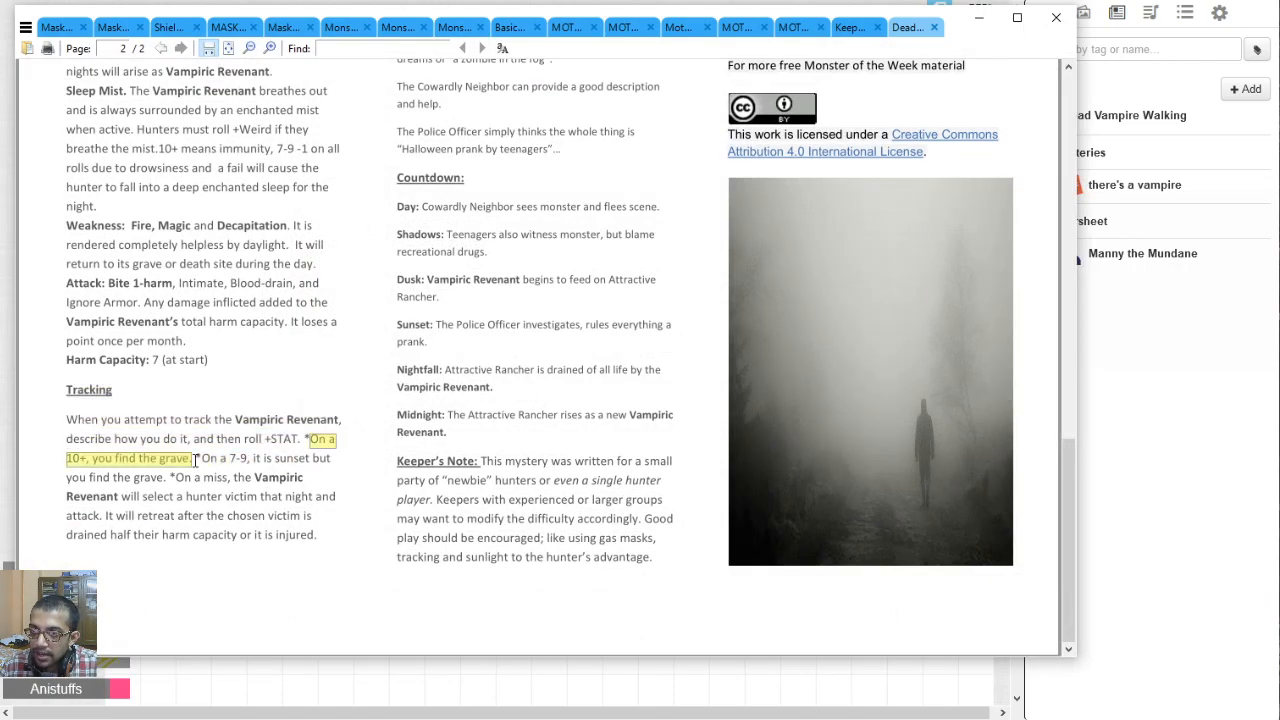
click(350, 717)
click(473, 451)
key(ctrl+v)
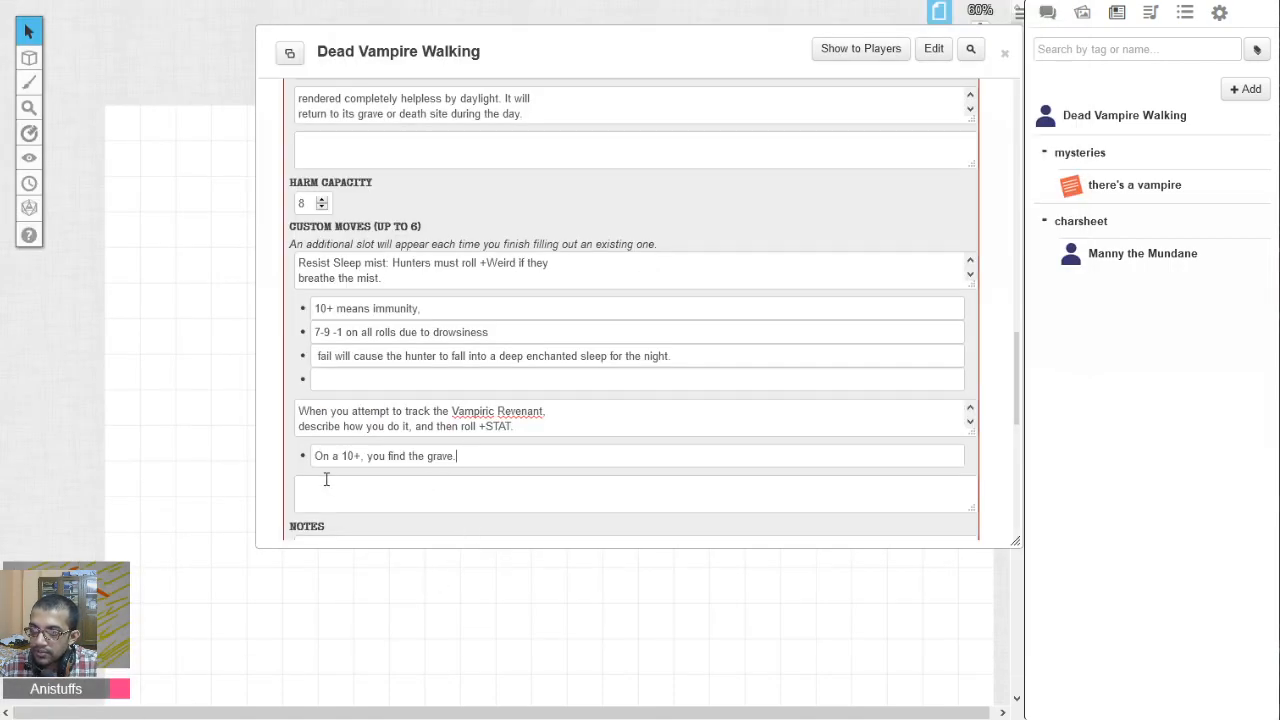
Copy "On a 7-9, it is sunset but you find the grave." from the PDF into the tracking move's second outcome bullet.
click(80, 715)
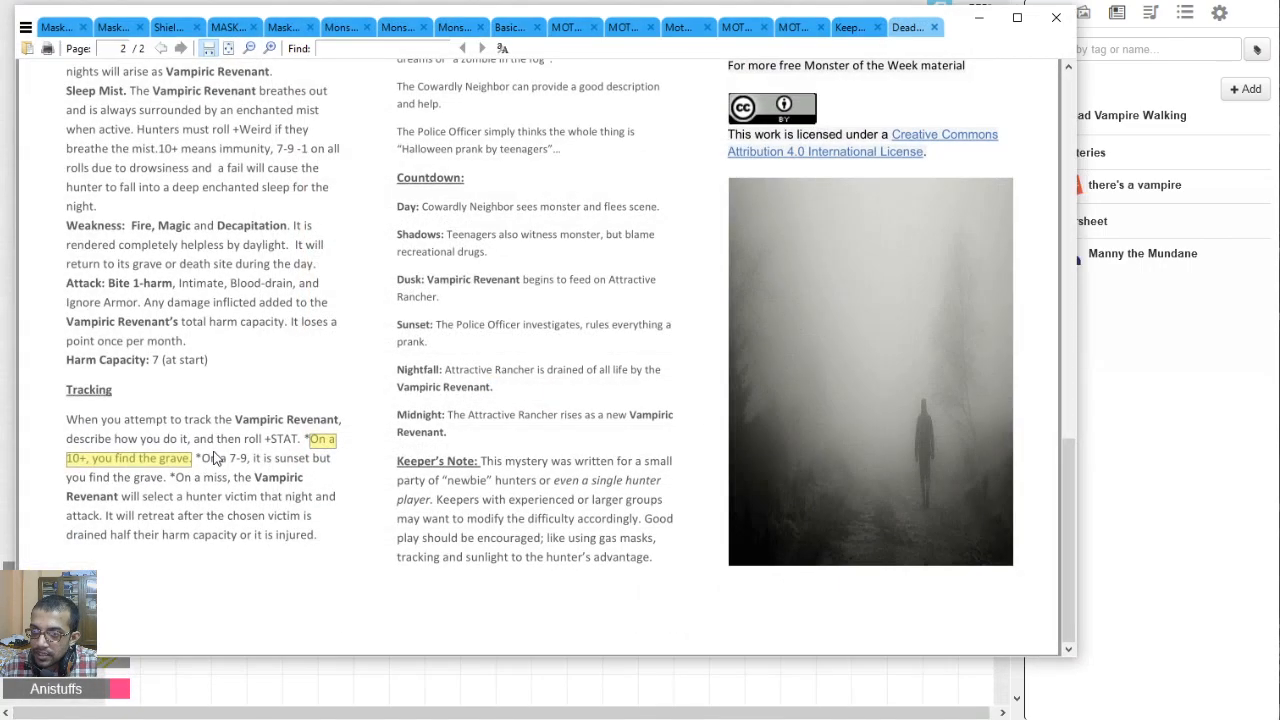
drag(201, 461, 165, 477)
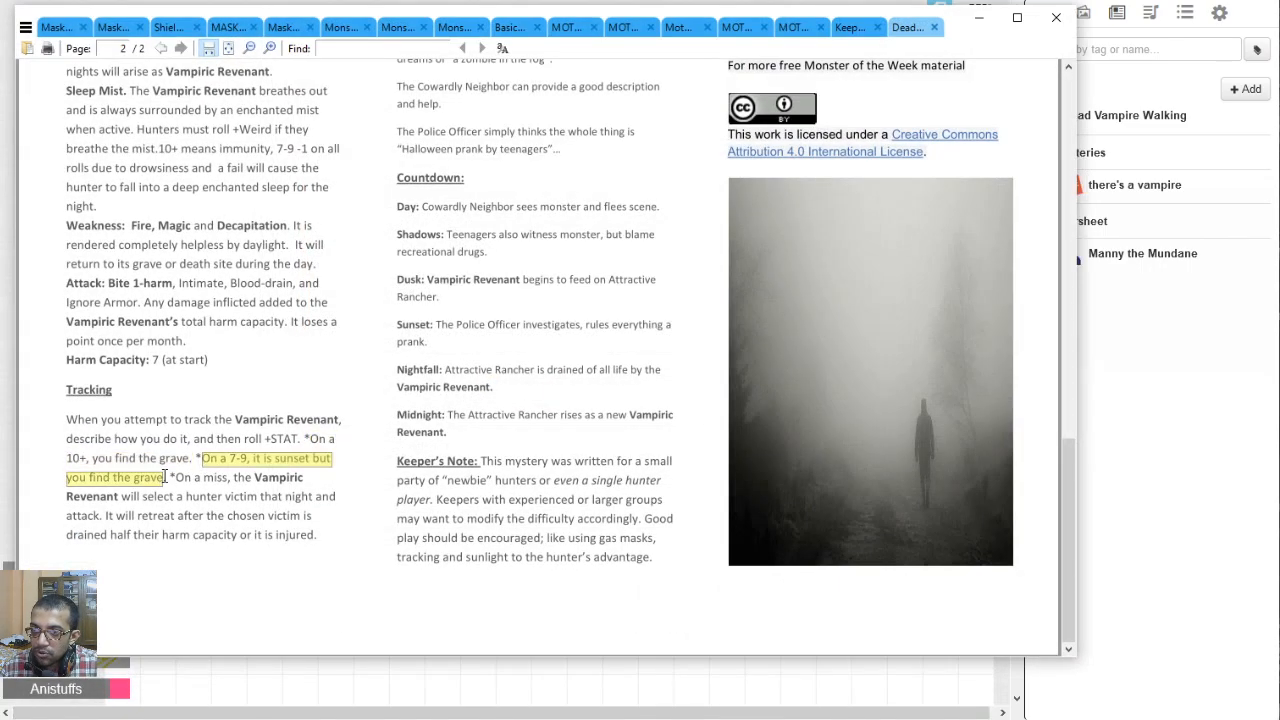
click(71, 716)
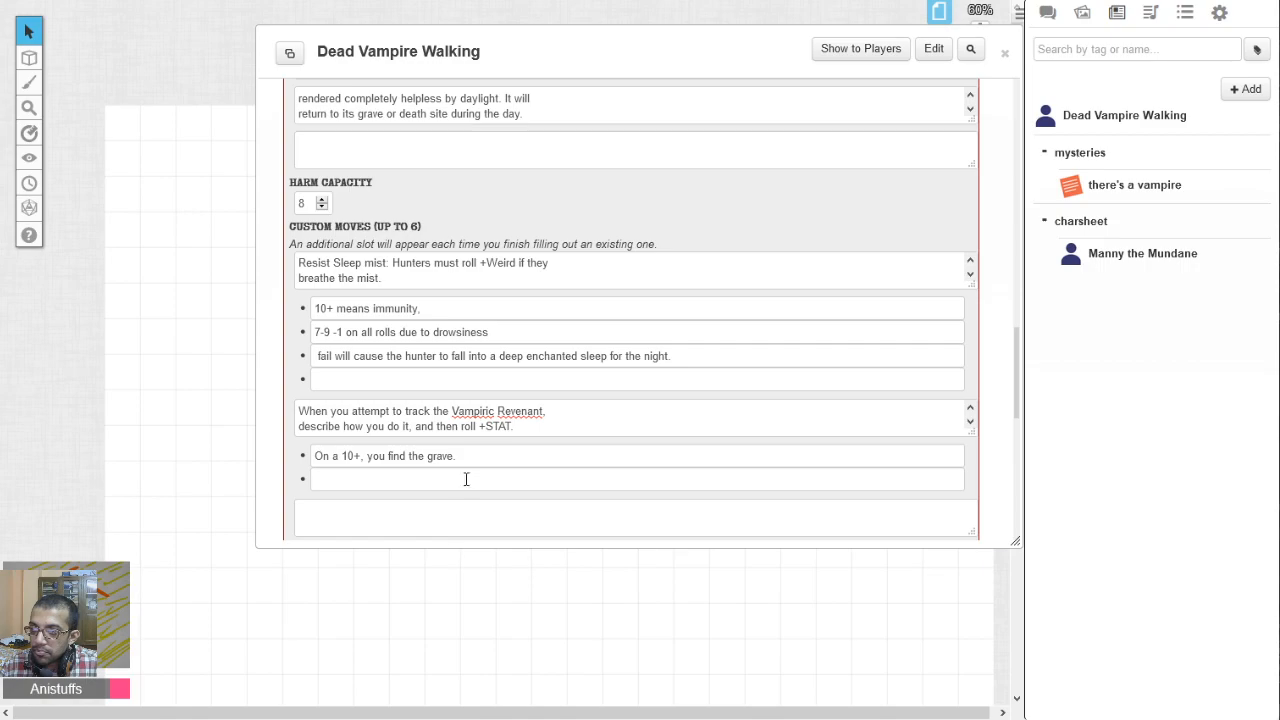
key(ctrl+v)
Copy "On a miss, the Vampiric Revenant will select a hunter victim that night and attack" from the PDF into the tracking move's third bullet.
click(71, 716)
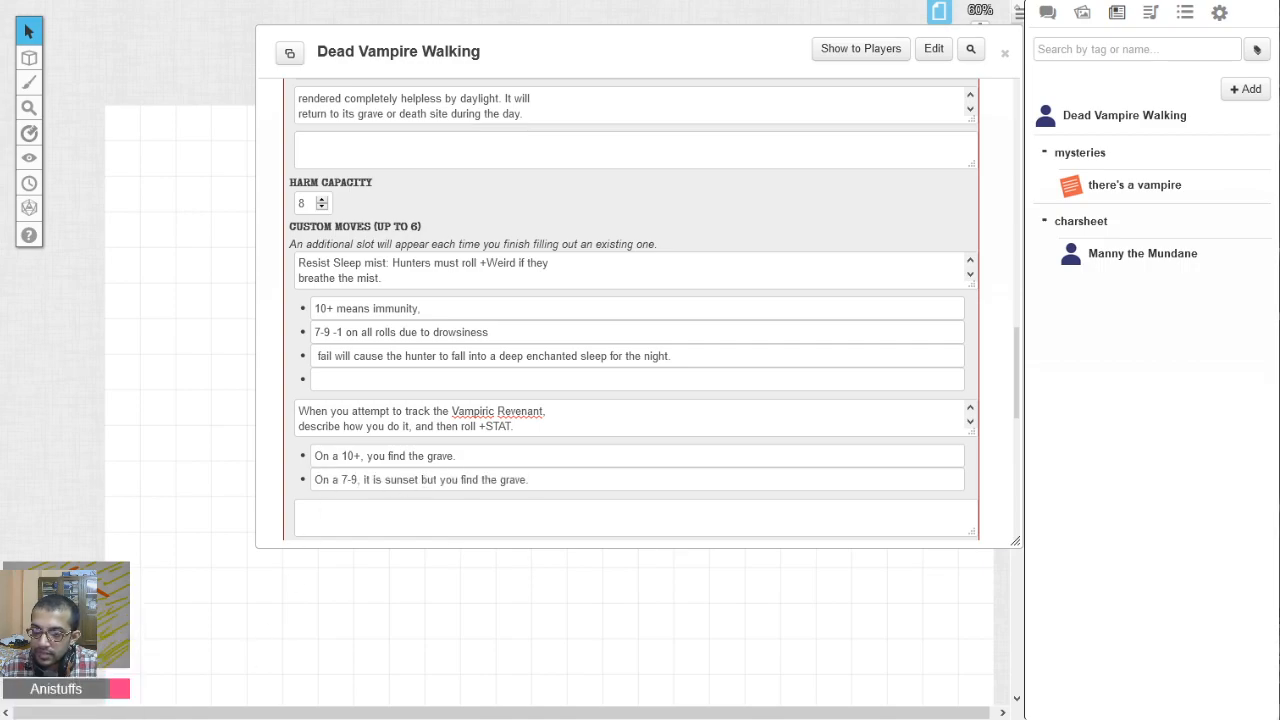
drag(175, 477, 102, 518)
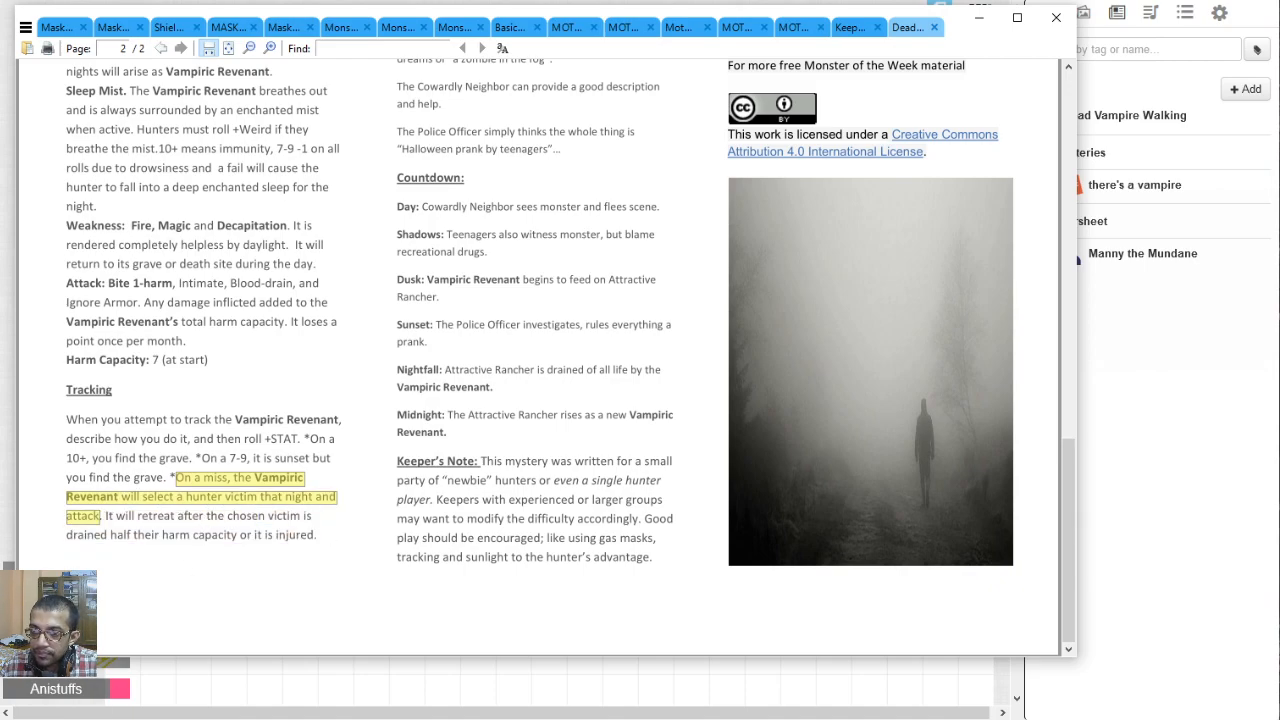
key(alt+Tab)
key(ctrl+v)
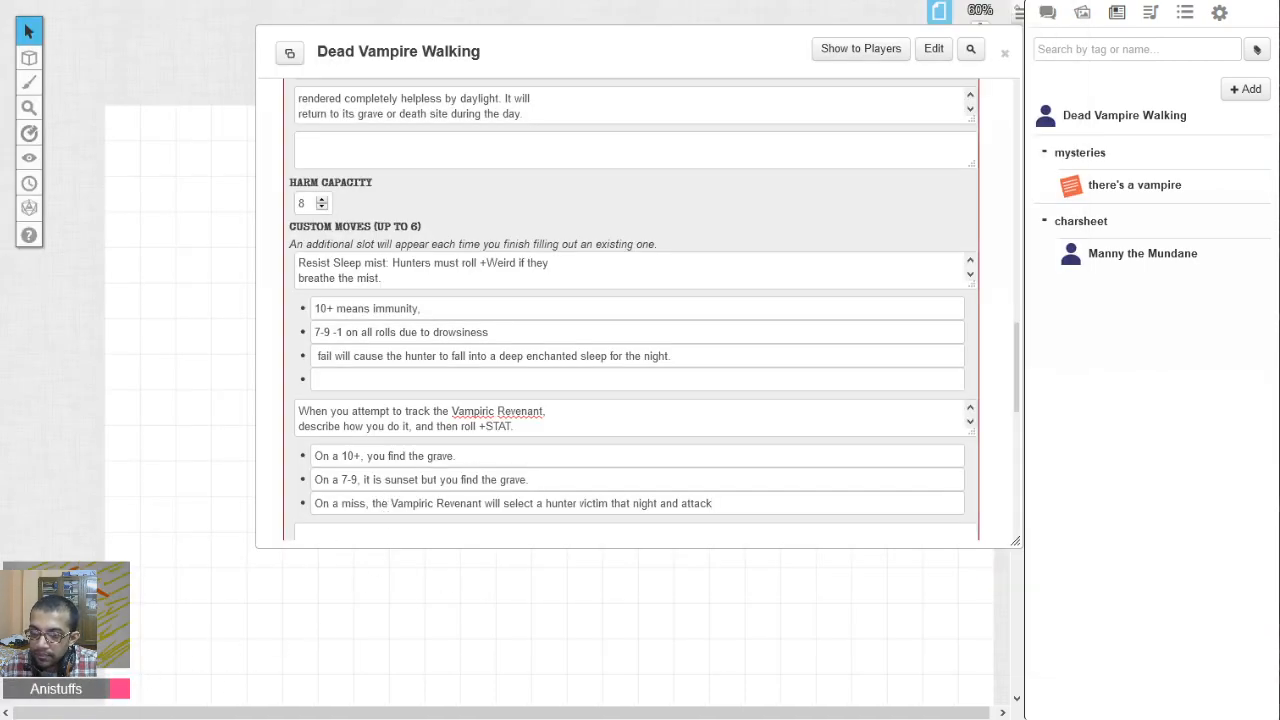
Append the PDF's "It will retreat after the chosen victim is drained half their harm capacity or it is injured." to the third bullet, adding a period after "attack".
key(alt+Tab)
click(221, 511)
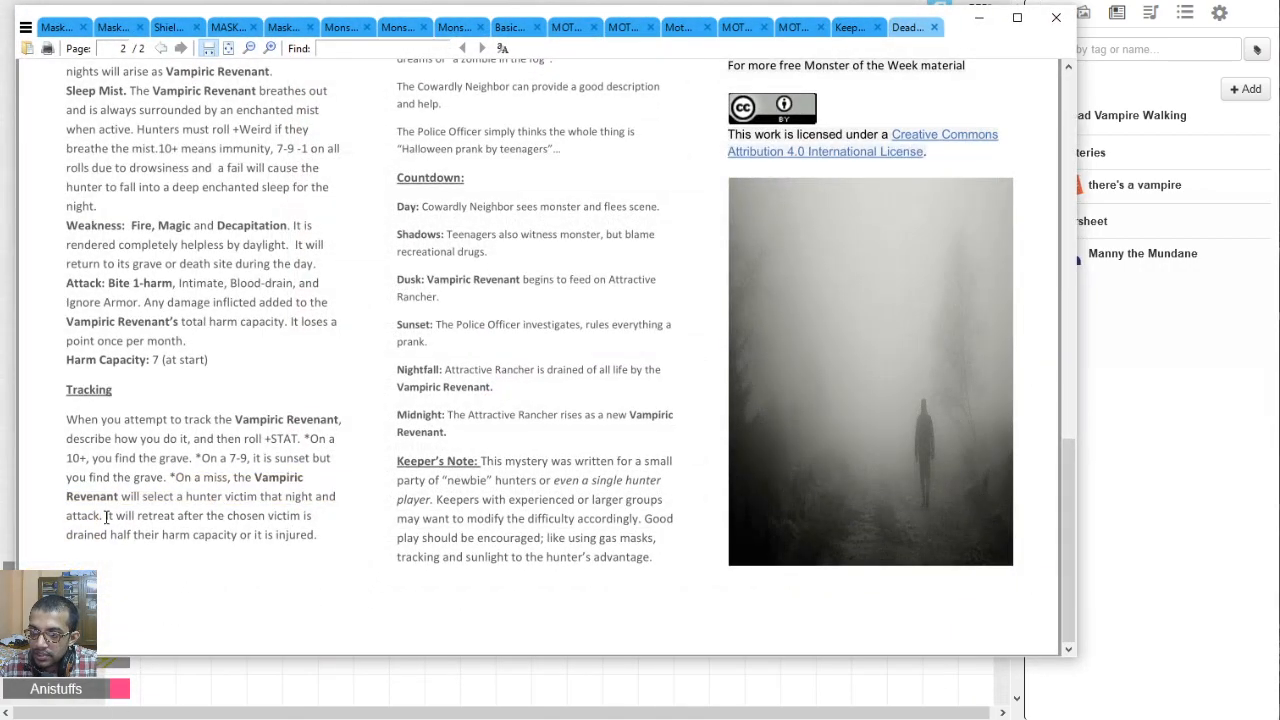
drag(106, 517, 323, 543)
key(ctrl+c)
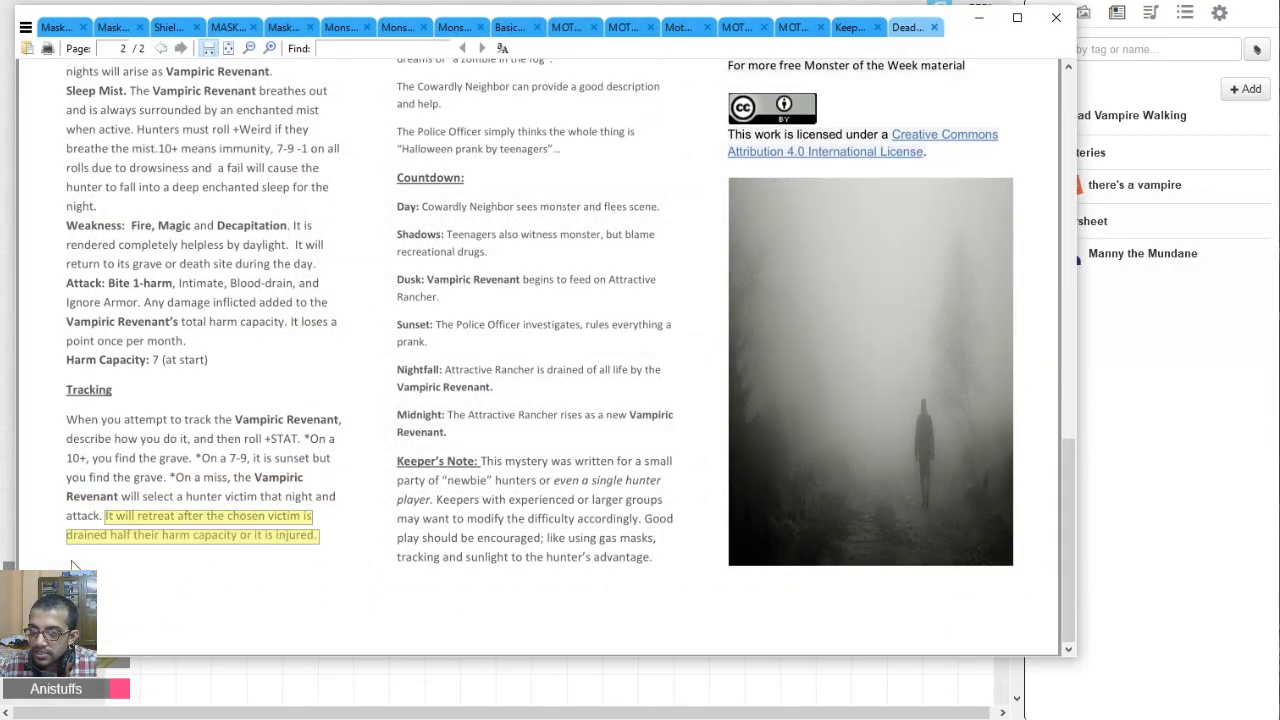
key(alt+Tab)
scroll(600, 460, down, 2)
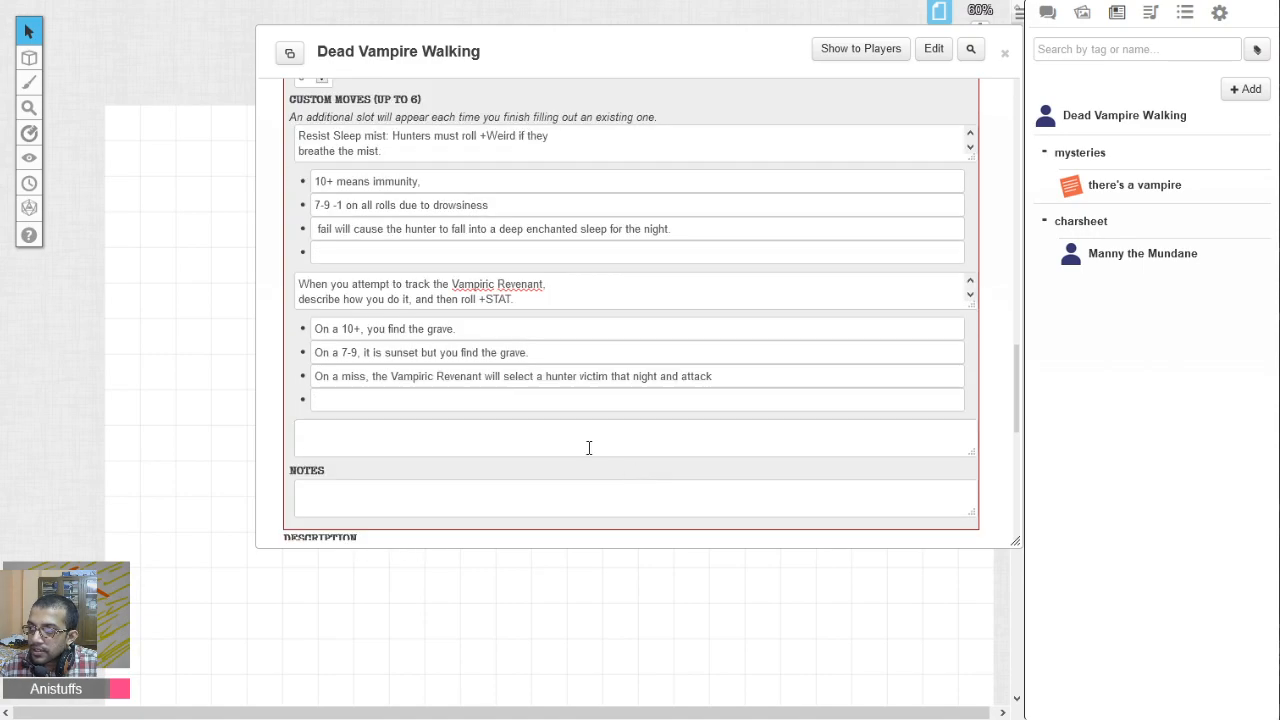
click(561, 297)
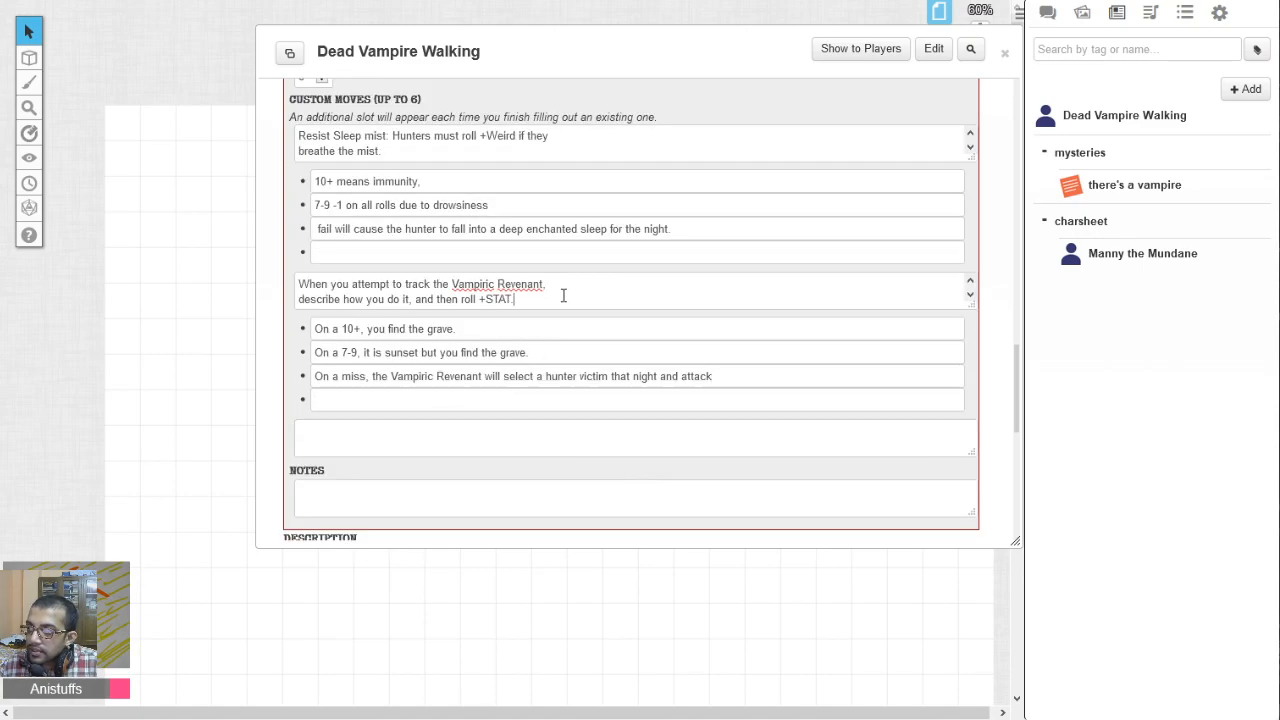
click(776, 382)
key(ctrl+v)
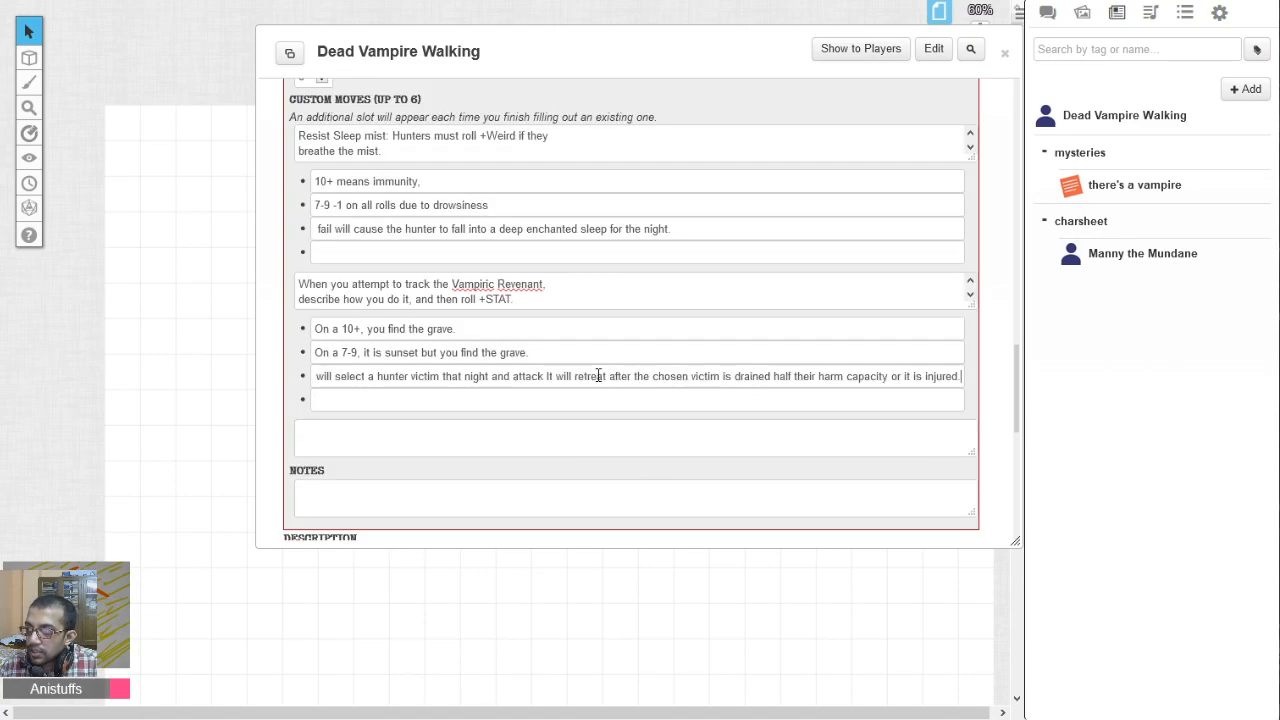
click(544, 377)
text(.)
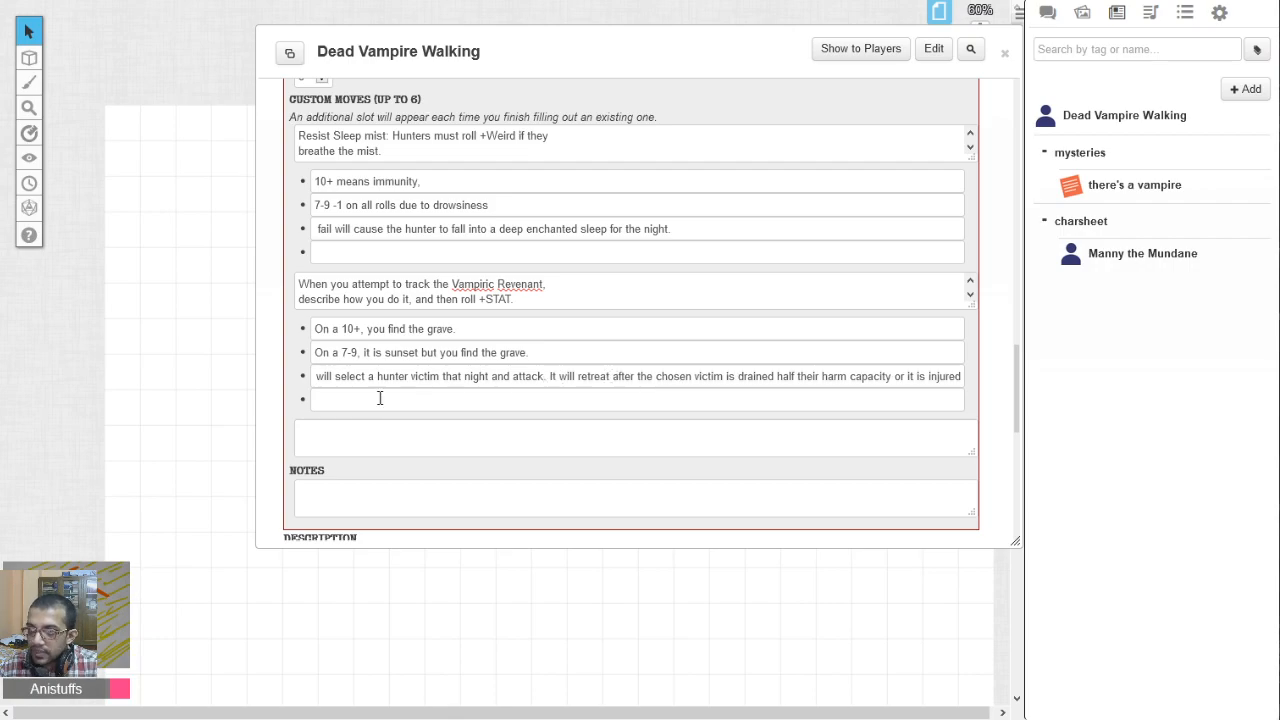
Consult the PDF's revenant background and enter "revenant lore, they like to doot" in the monster's Notes.
scroll(285, 445, down, 1)
click(340, 425)
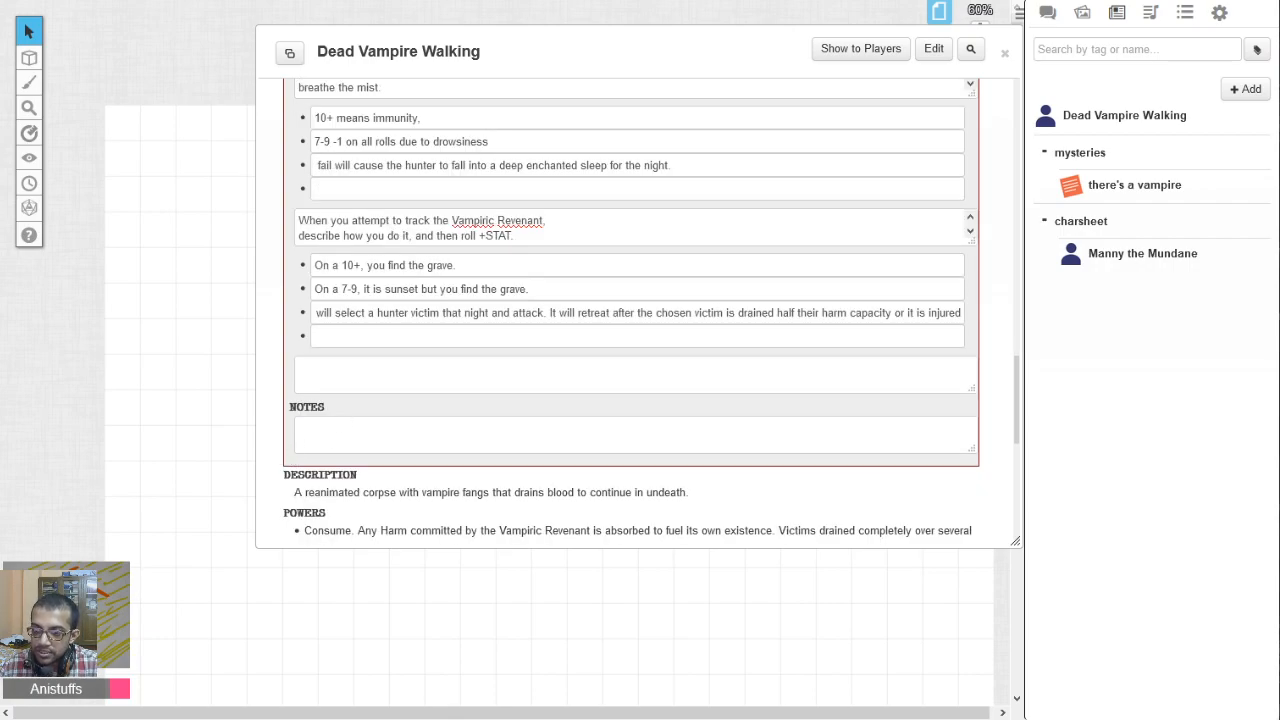
key(alt+Tab)
scroll(663, 520, up, 10)
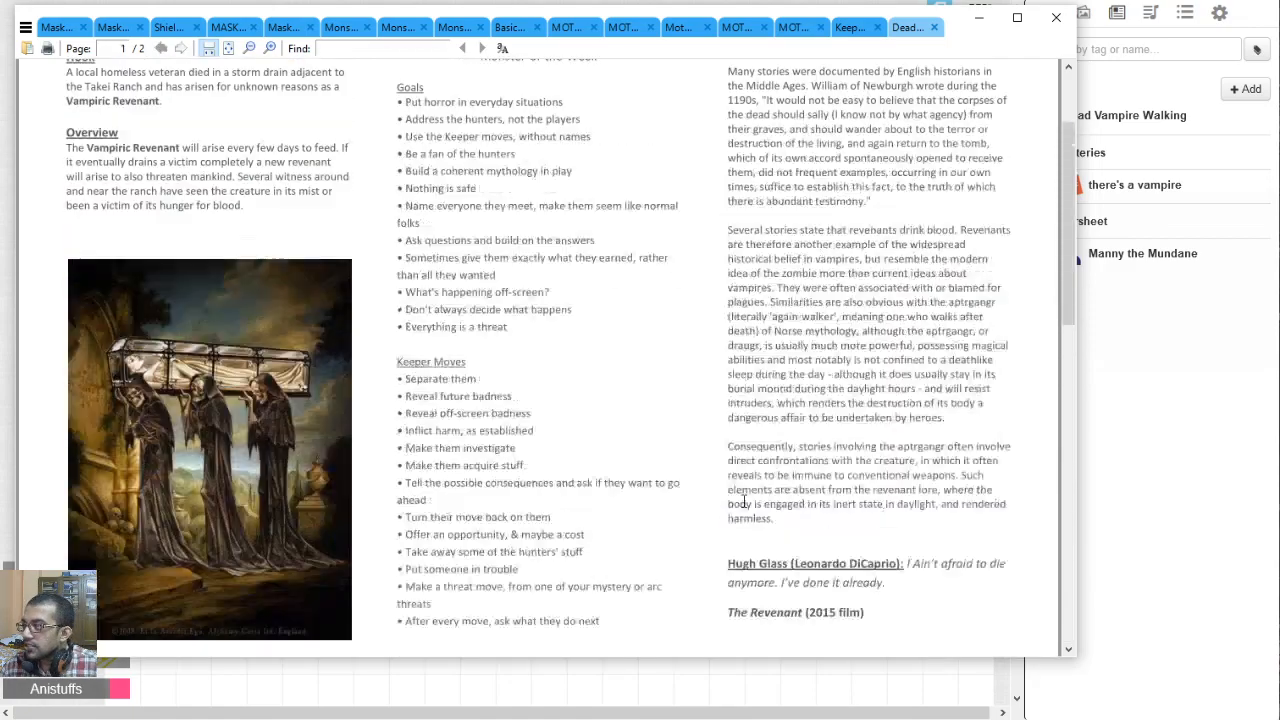
scroll(745, 502, up, 3)
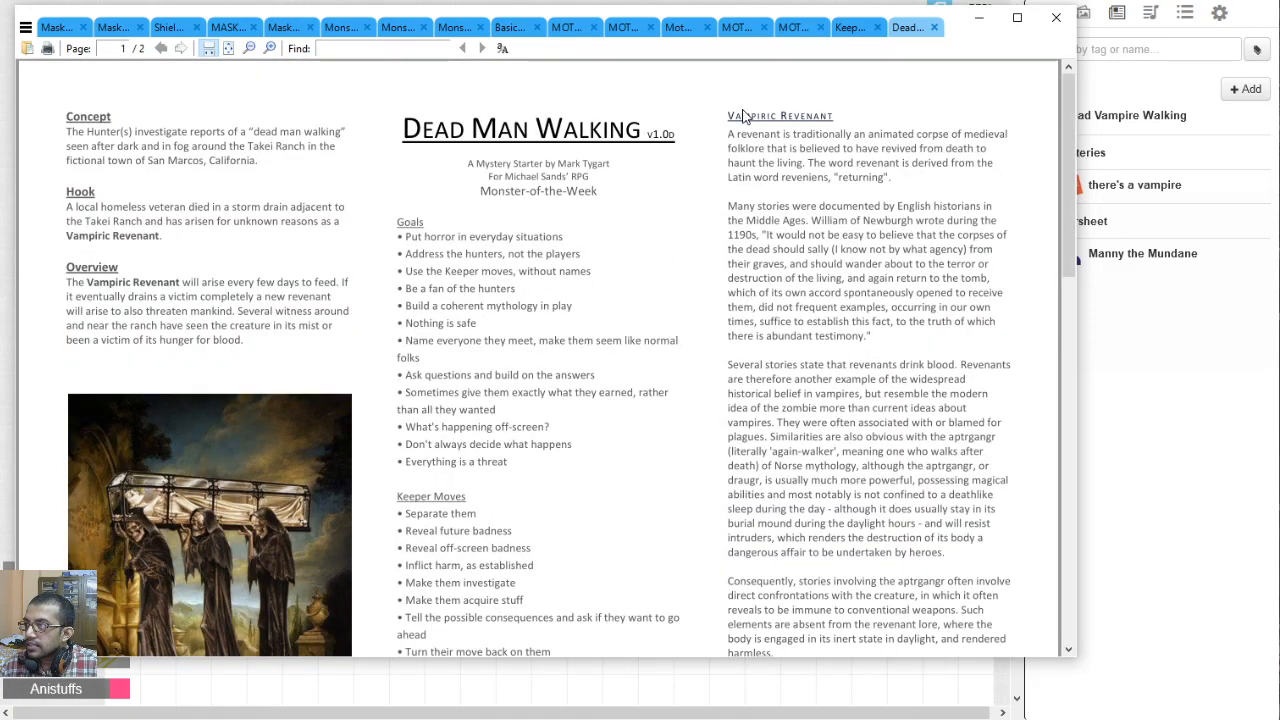
scroll(680, 420, down, 7)
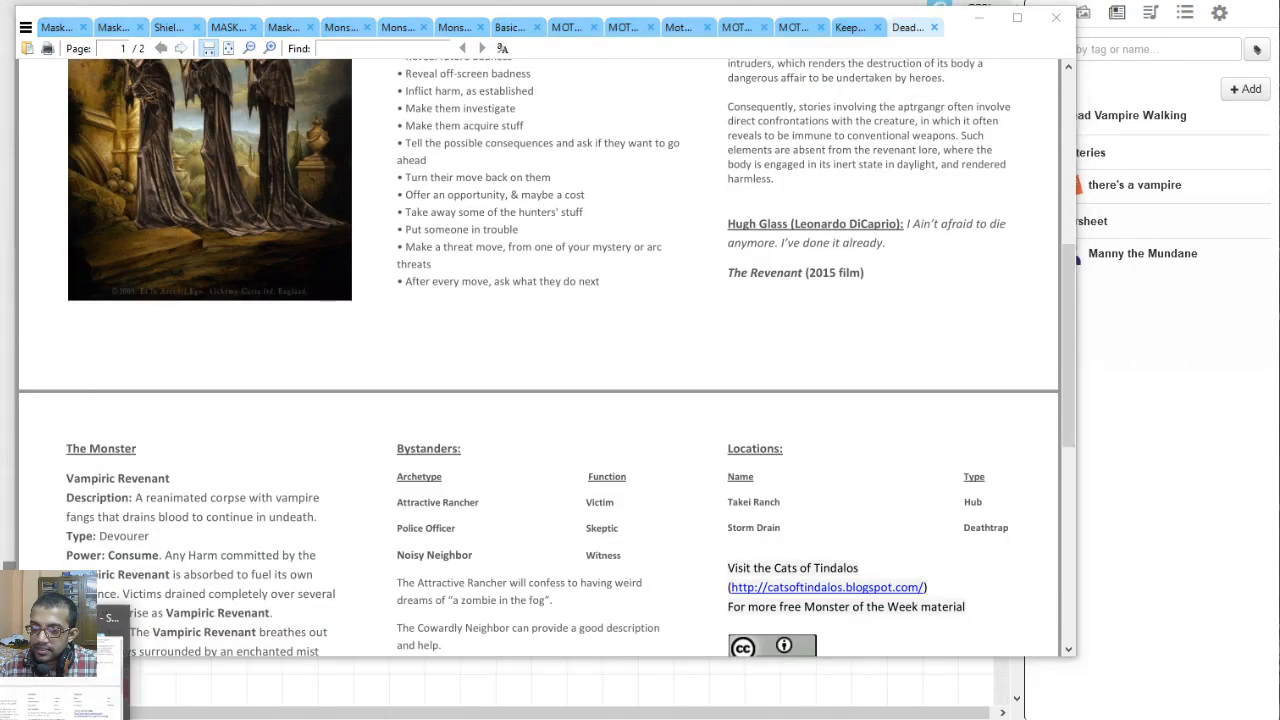
key(alt+Tab)
text(revenant )
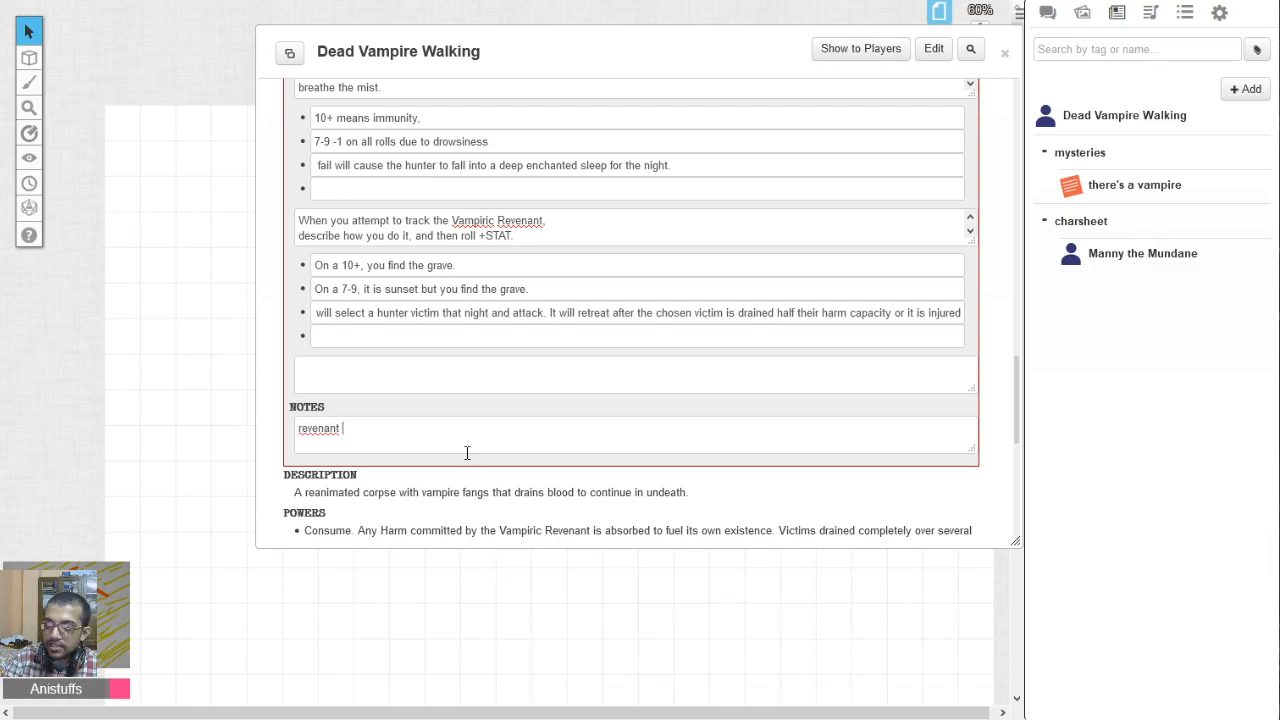
text(lore, they)
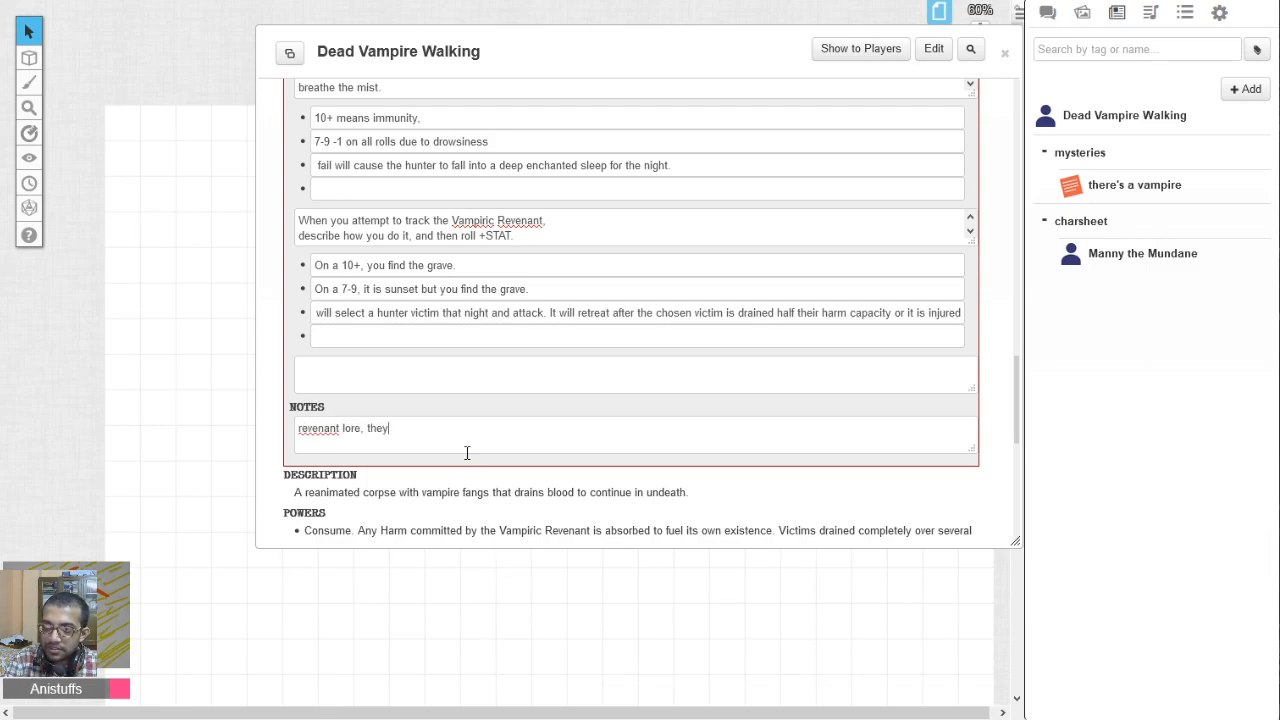
text( like to d)
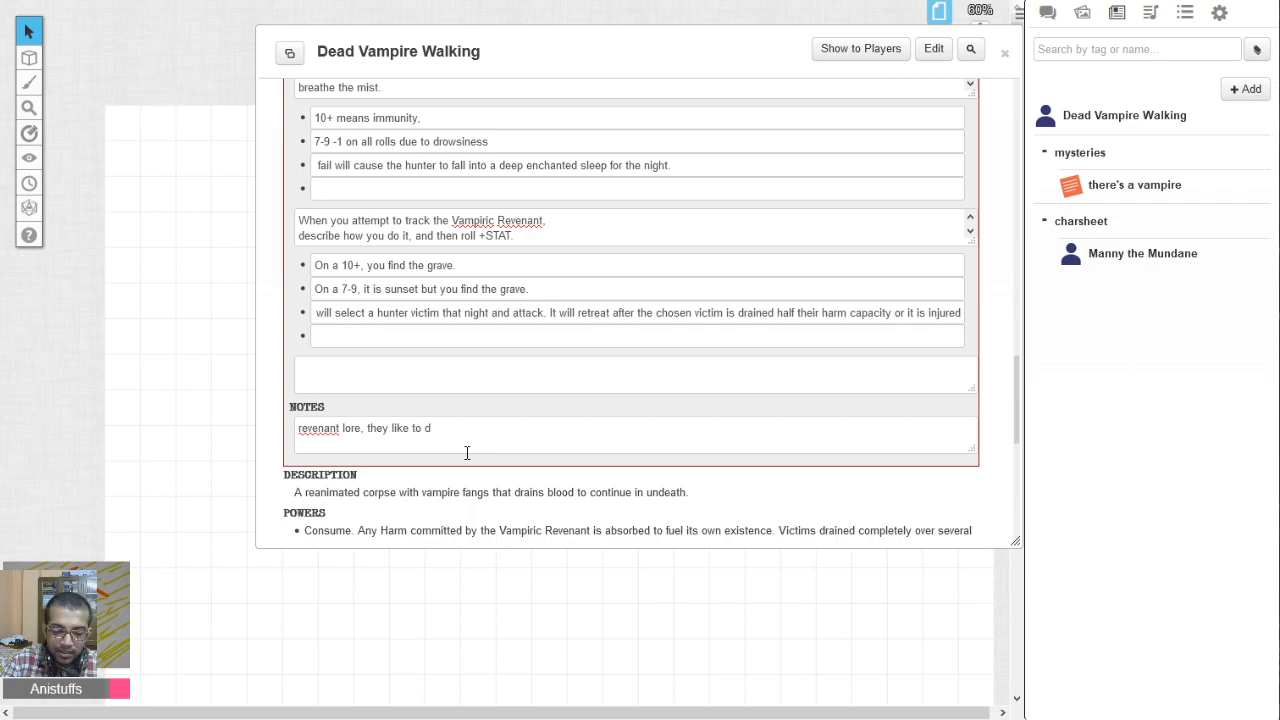
text(oot)
Hide the Vampiric Revenant's edit form and review the finished monster entry.
scroll(294, 434, down, 5)
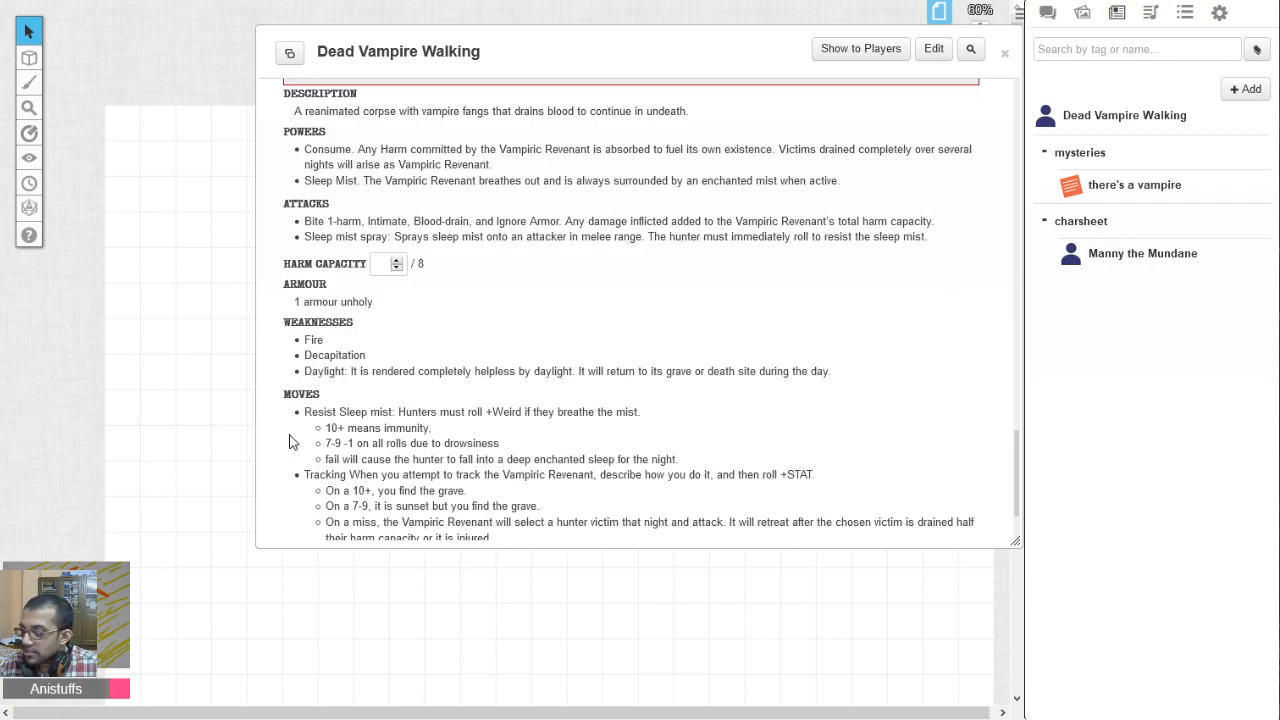
scroll(338, 462, up, 8)
scroll(338, 462, up, 4)
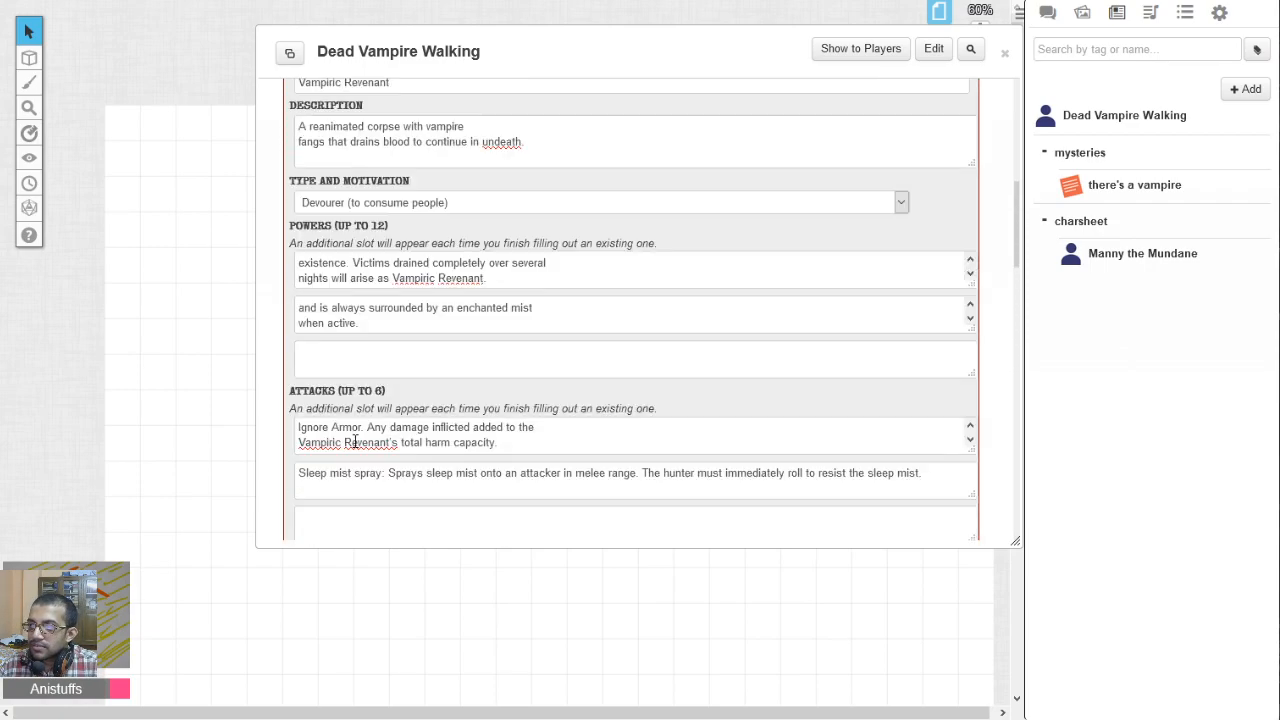
scroll(329, 420, up, 6)
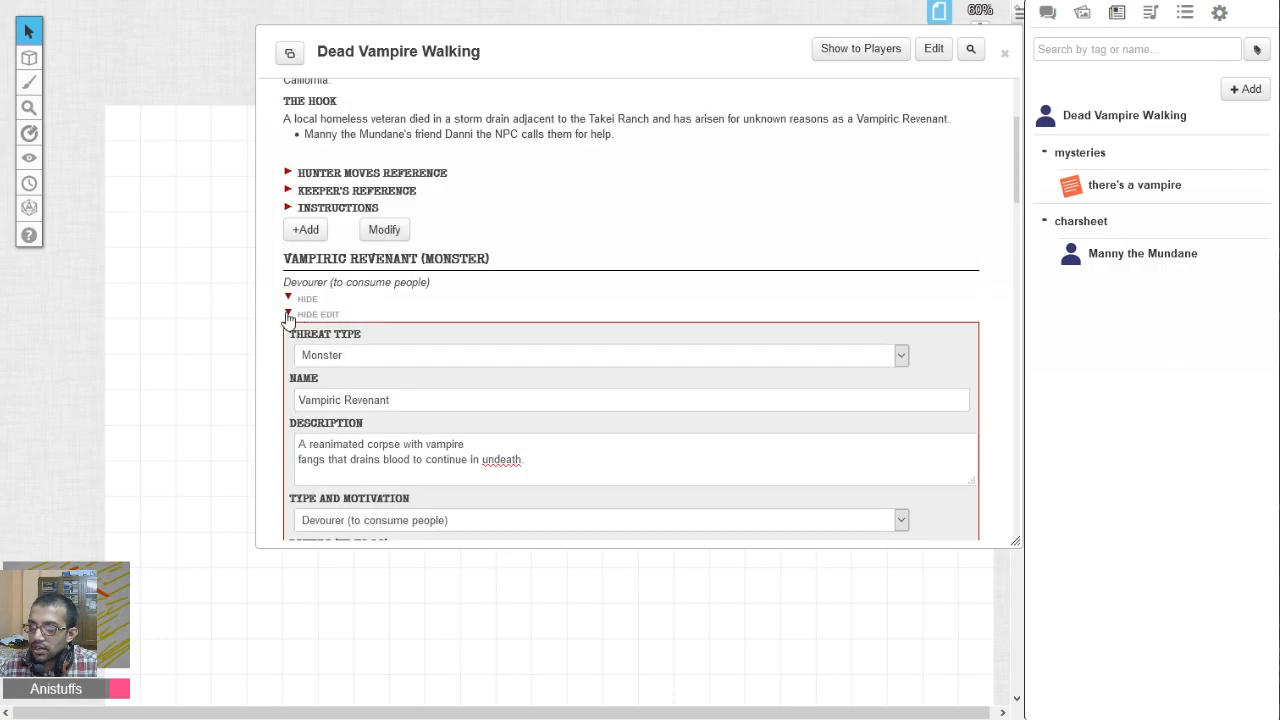
click(288, 315)
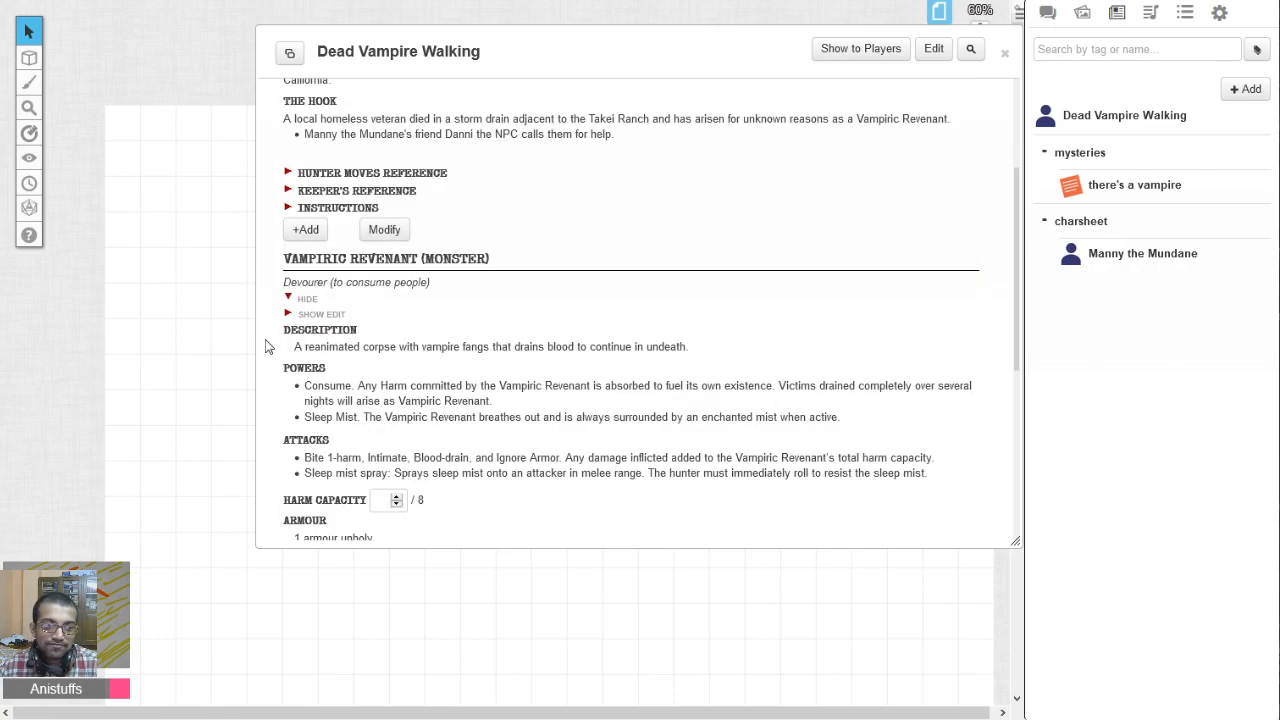
scroll(380, 365, down, 4)
scroll(462, 410, up, 6)
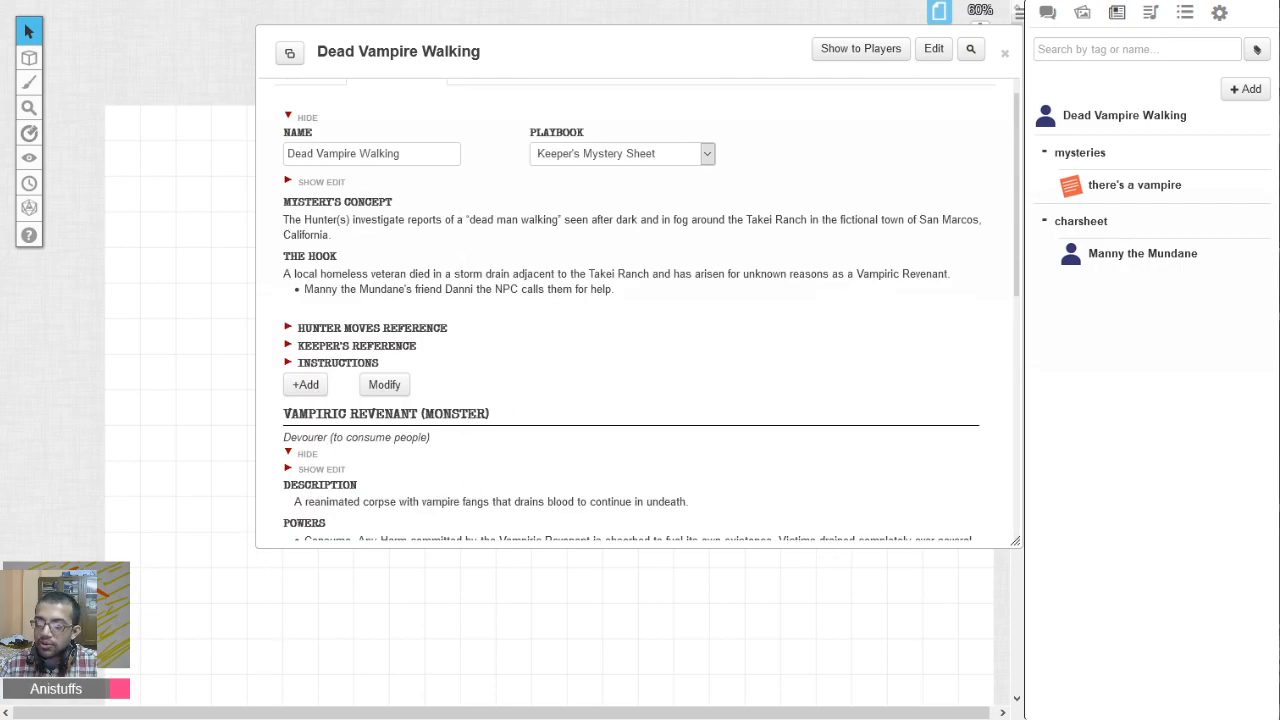
Check the PDF's remaining mystery content and add a second threat to the sheet with the type Phenomenon.
key(alt+Tab)
scroll(316, 370, down, 5)
scroll(314, 386, up, 3)
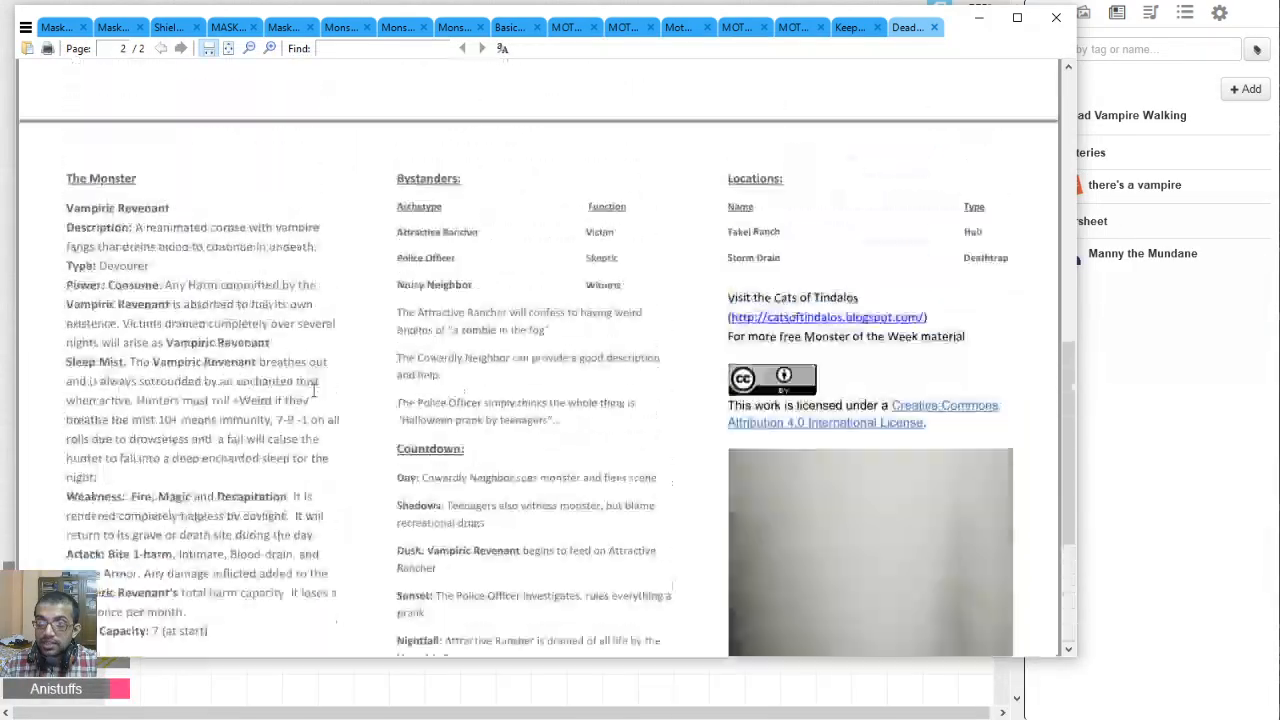
scroll(314, 390, up, 1)
key(alt+Tab)
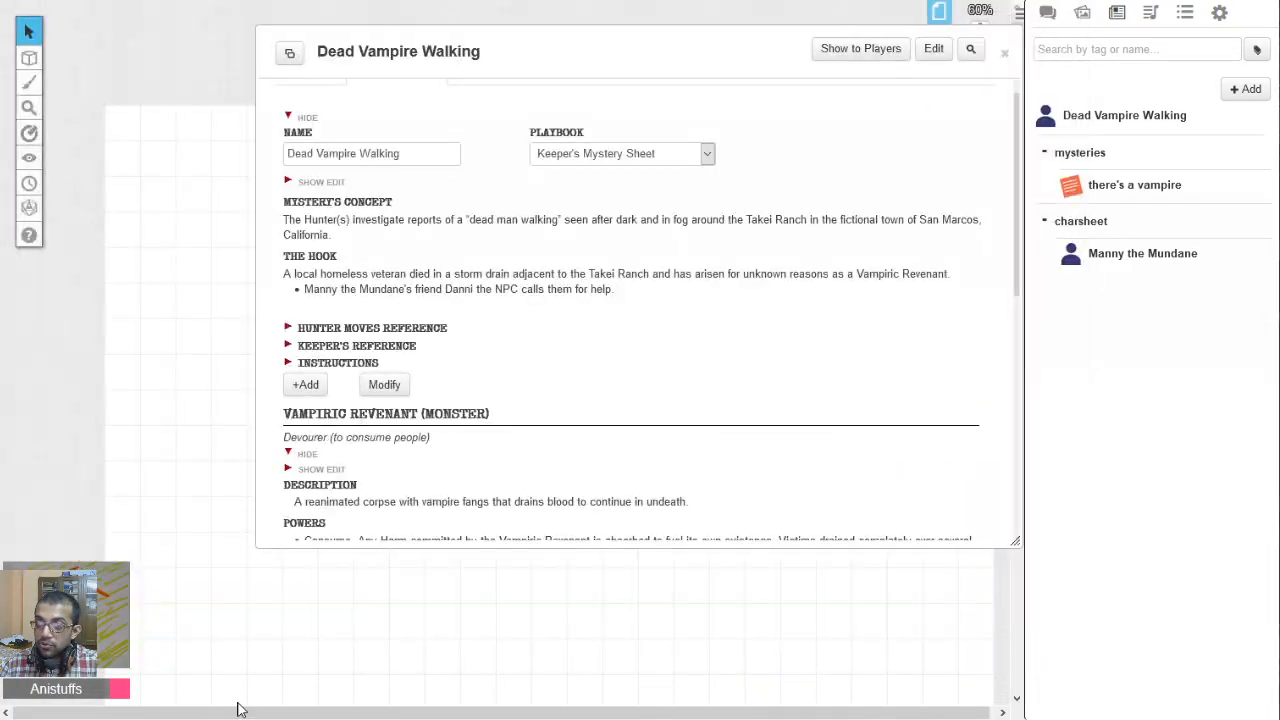
click(323, 384)
scroll(774, 303, down, 3)
click(764, 305)
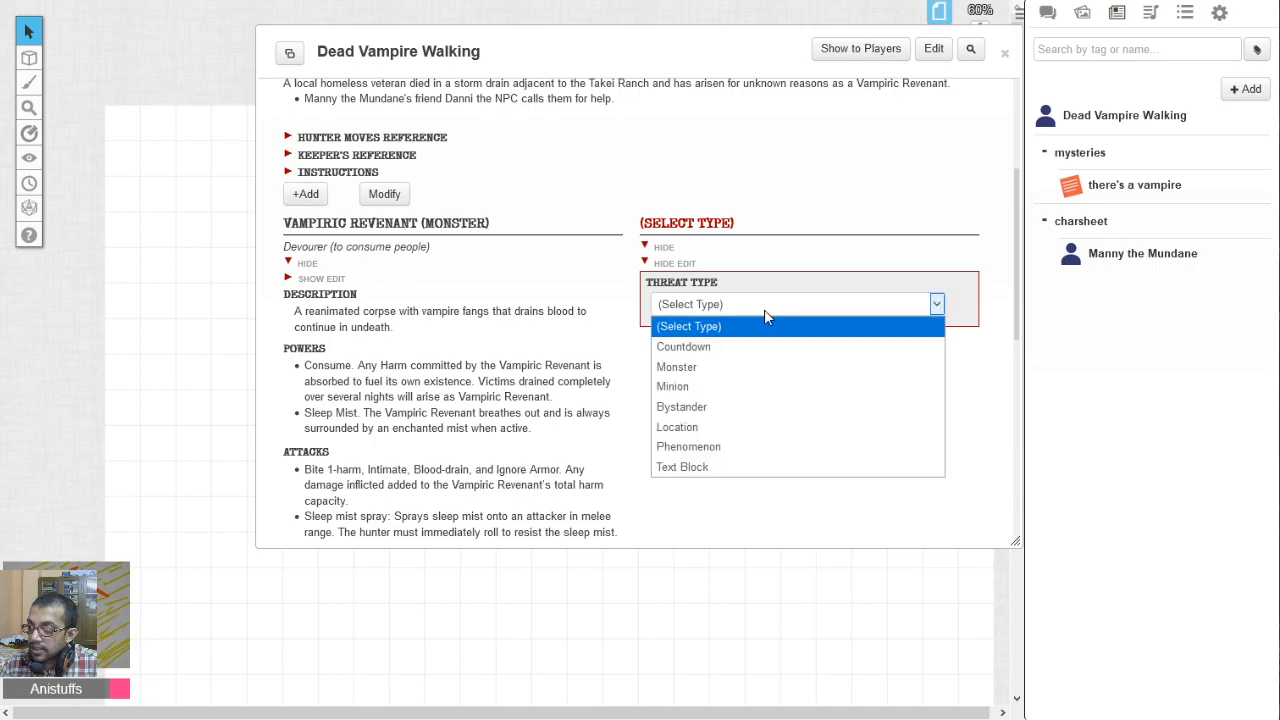
click(711, 447)
scroll(780, 334, down, 5)
scroll(780, 330, up, 4)
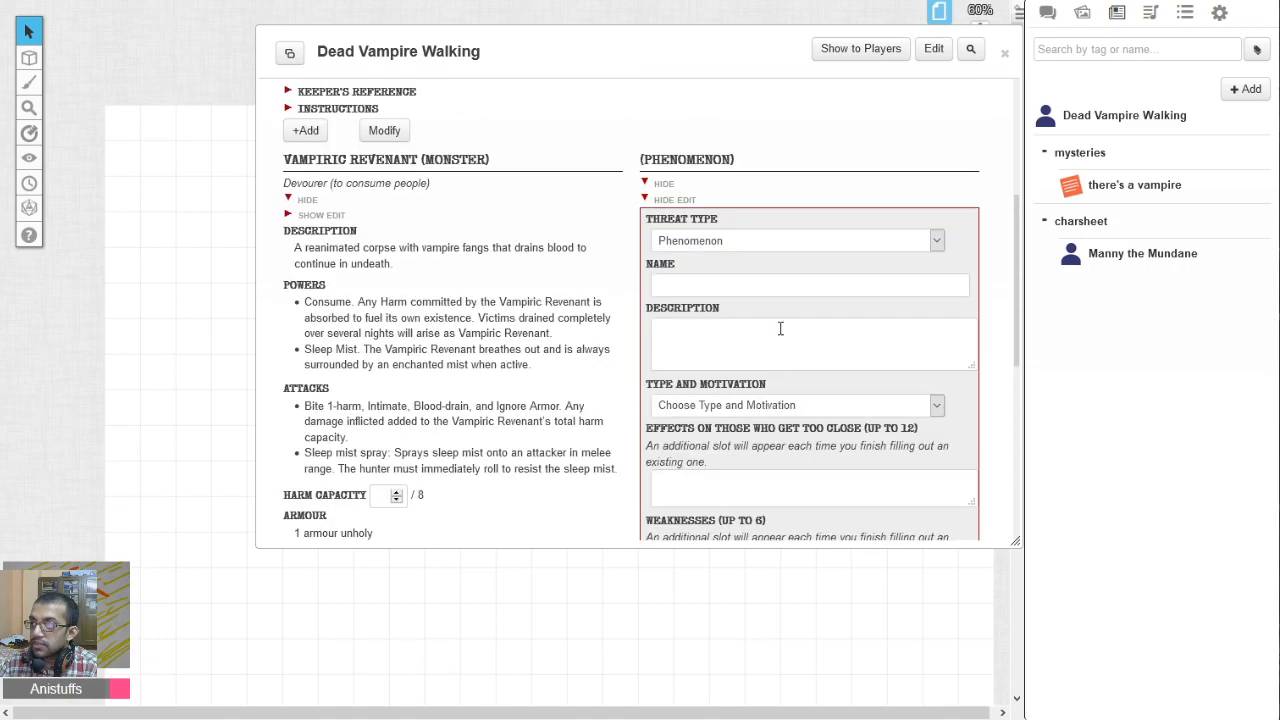
Try Text Block as the new threat's type and settle on Minion.
click(756, 246)
click(750, 402)
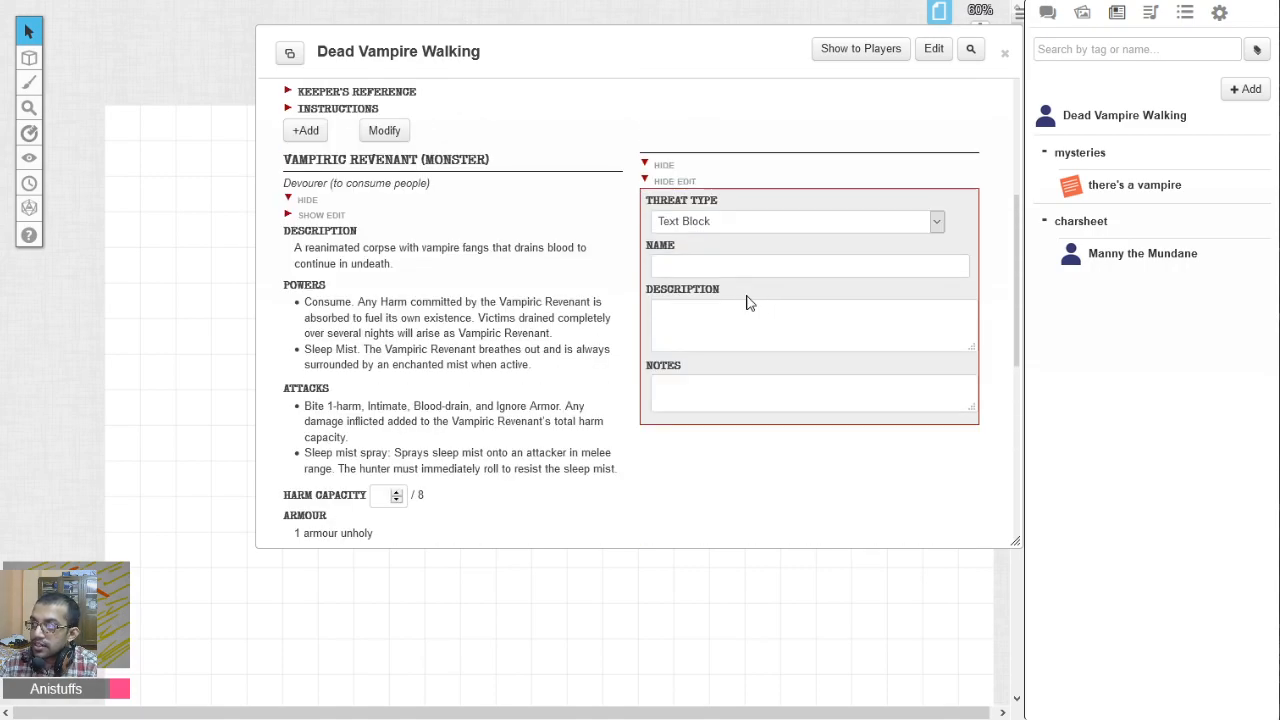
click(750, 222)
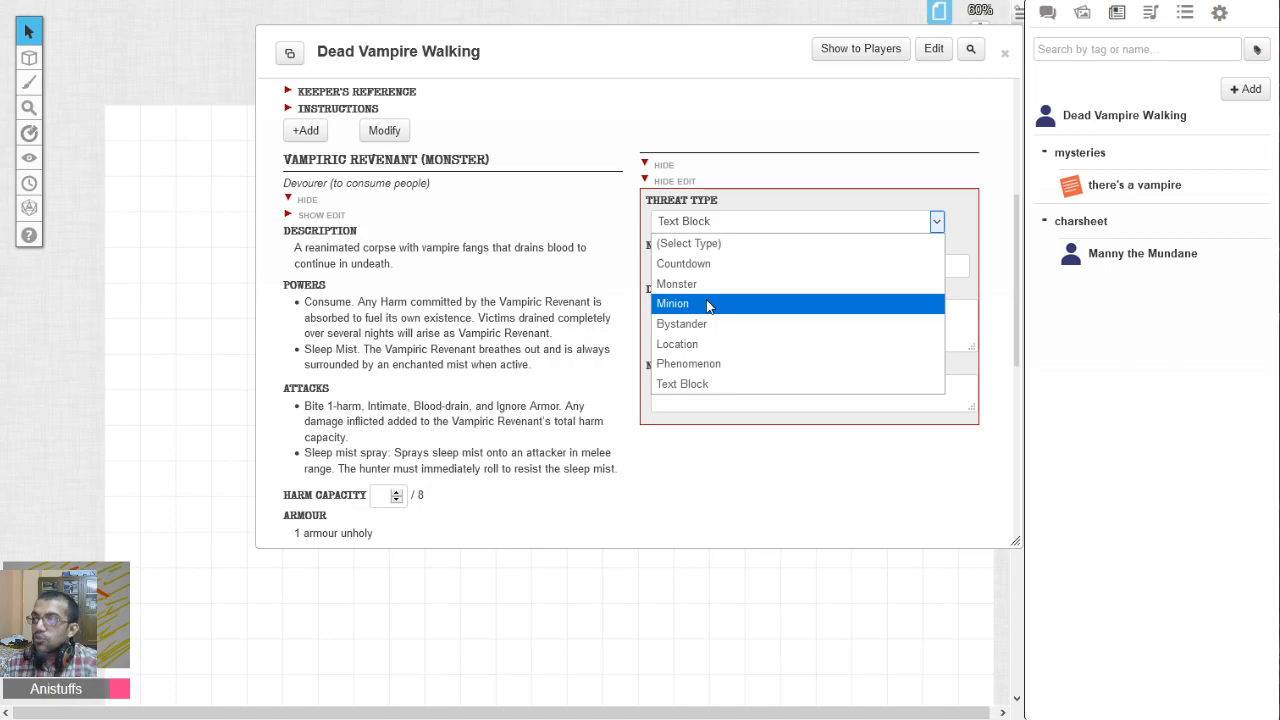
click(708, 304)
Check the PDF's mystery content and the "there's a vampire" handout for material on the minion.
key(alt+Tab)
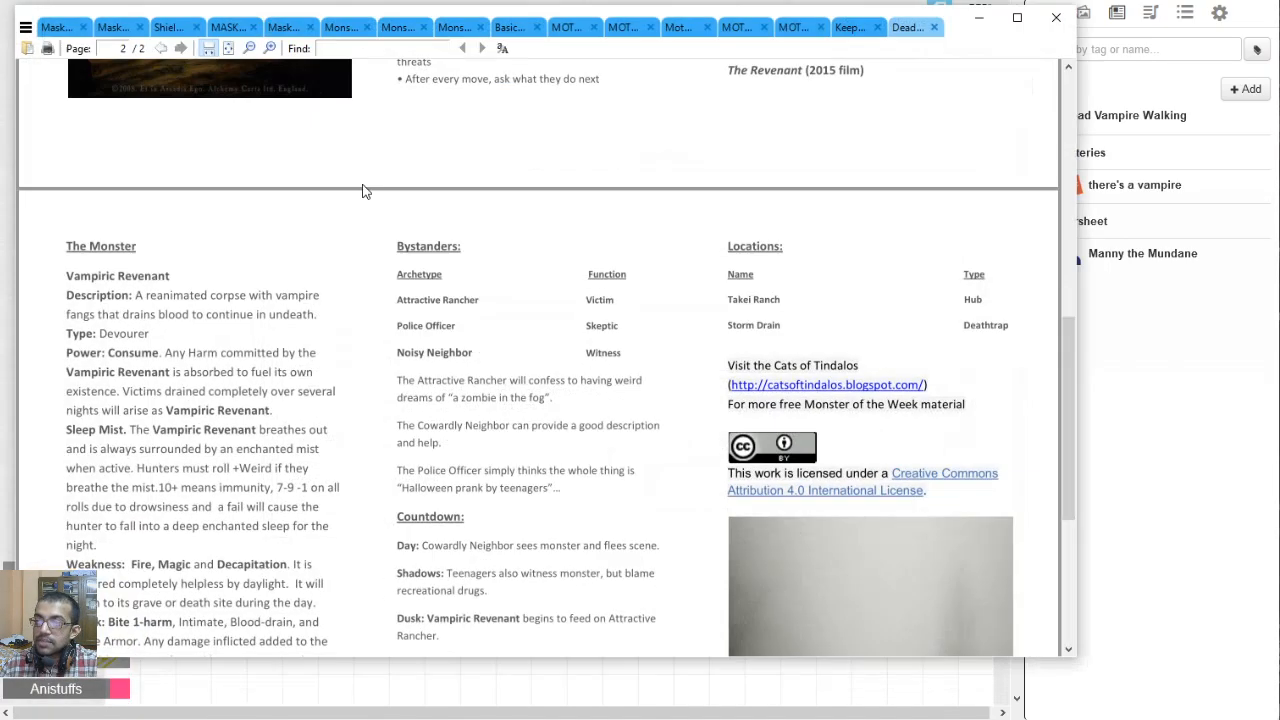
scroll(365, 376, down, 5)
scroll(364, 378, up, 2)
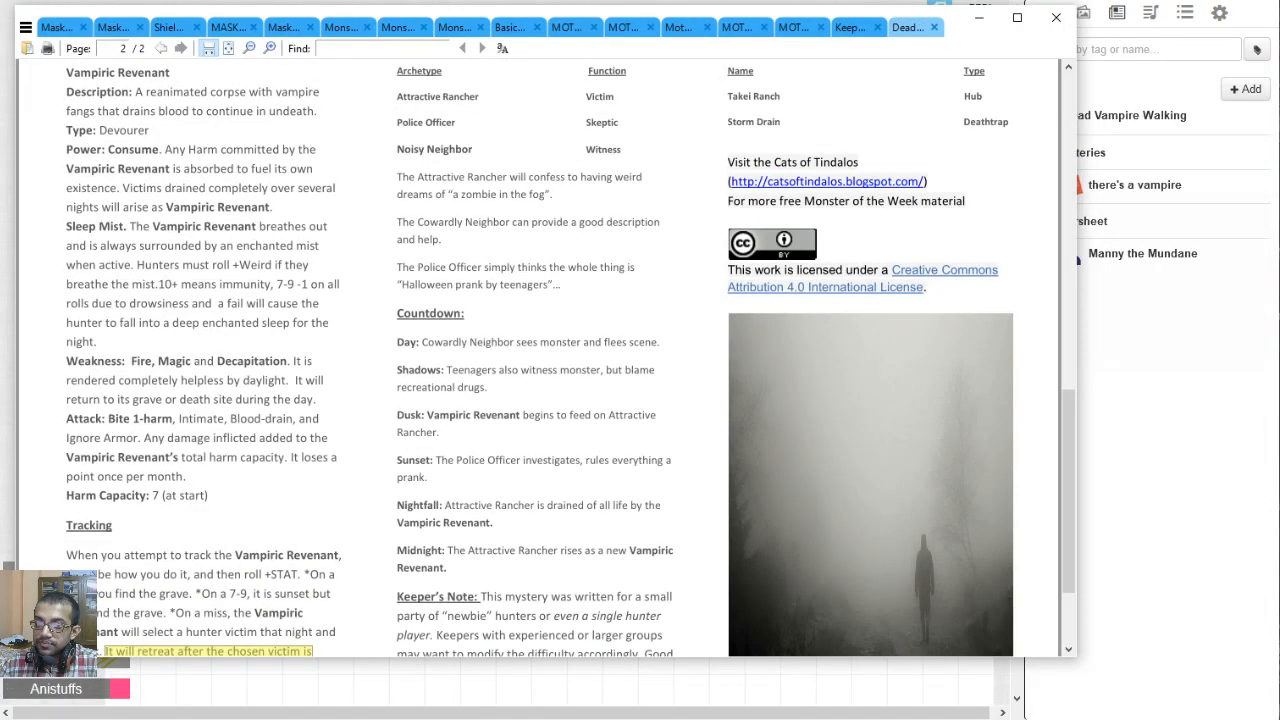
key(alt+Tab)
click(1148, 188)
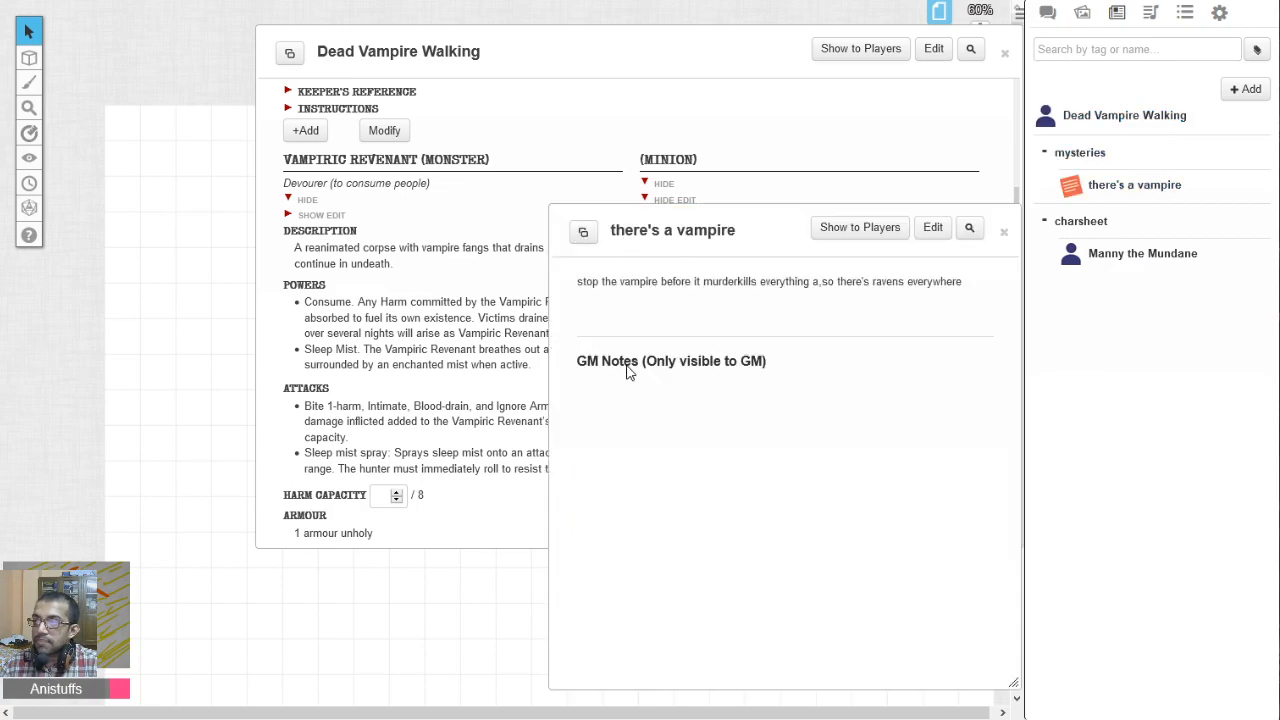
click(1004, 232)
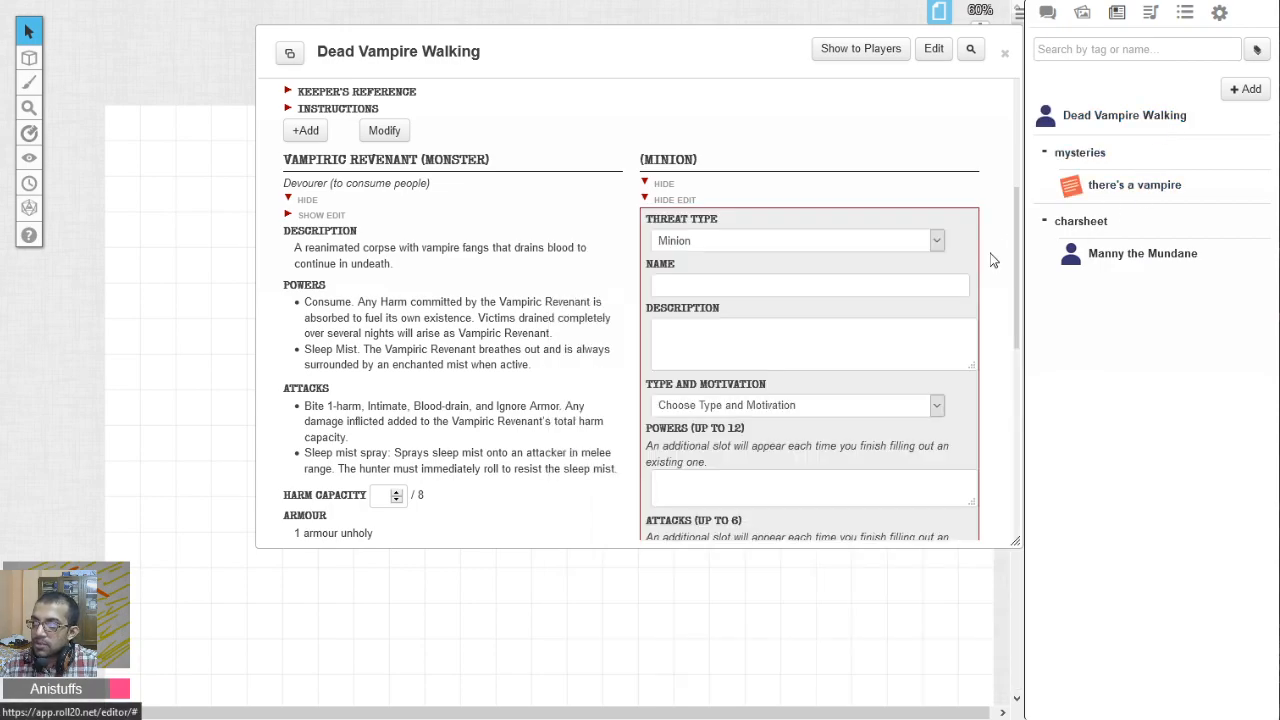
Name the new minion threat "A Murder of Ravens".
click(760, 282)
text(A Murd)
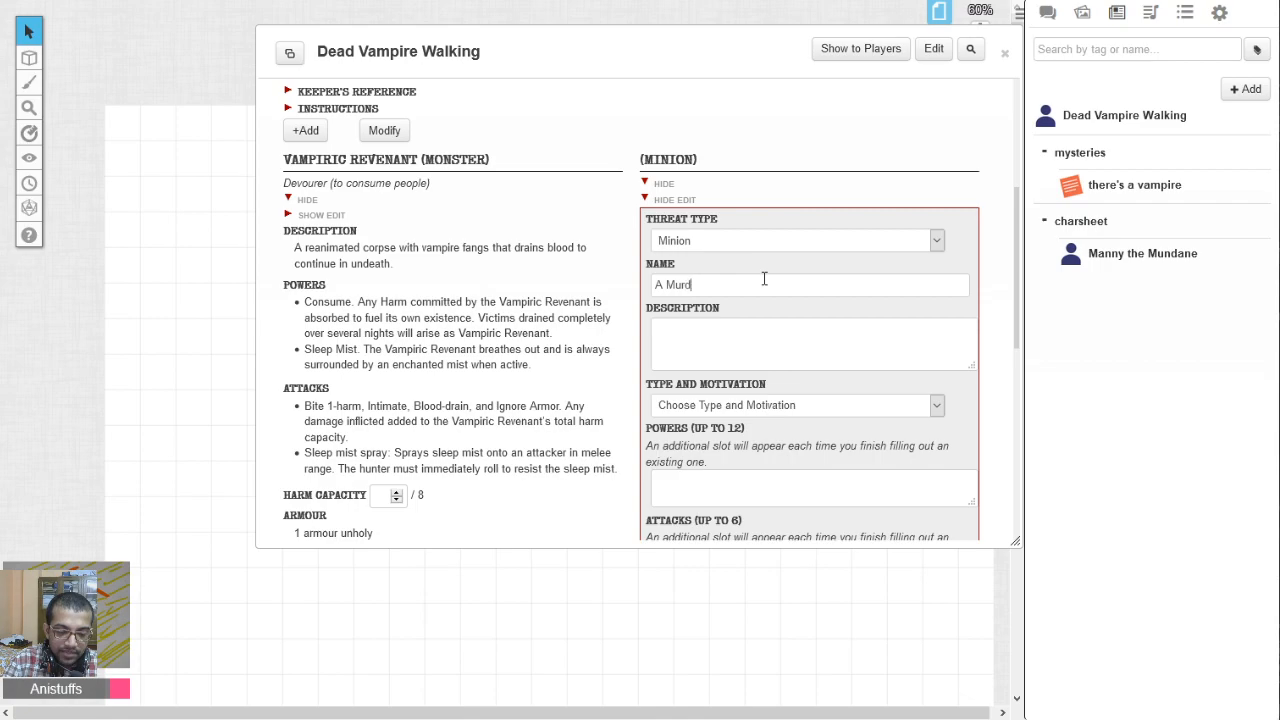
text(er of Ravens)
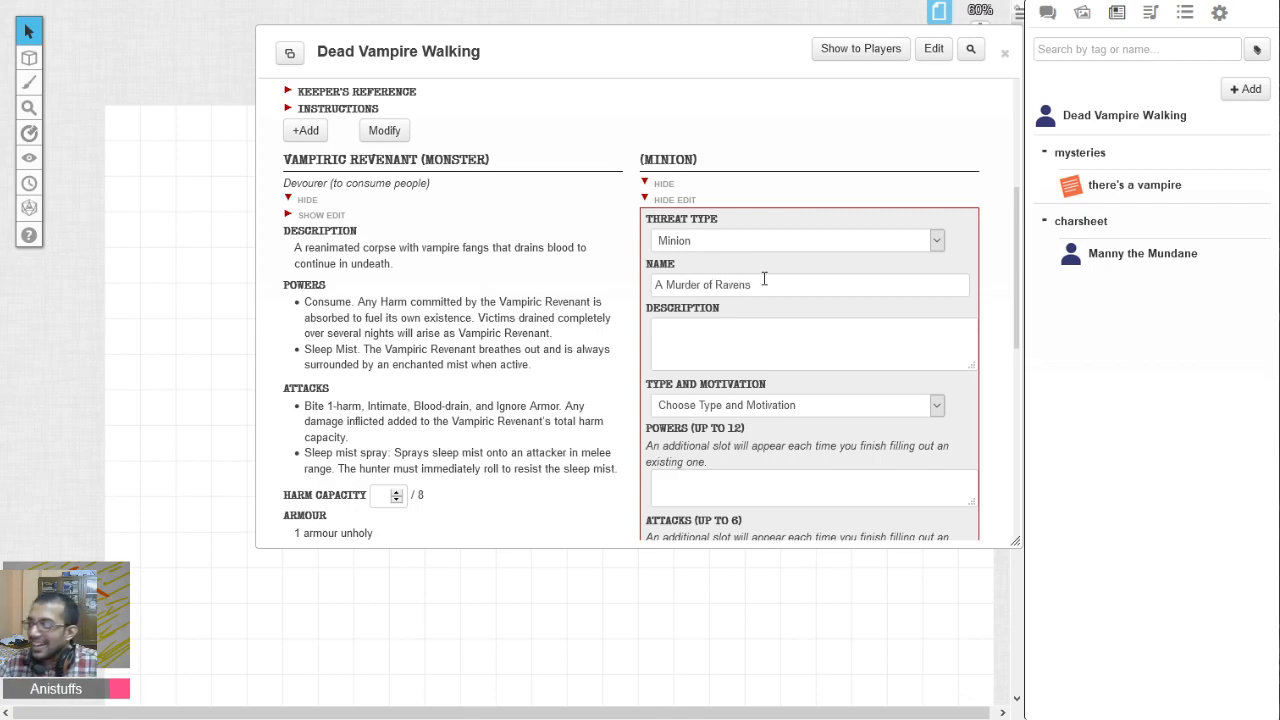
Enter "A pack of 13 ravens that are used by the vampire for scouting victims" as the minion's description.
click(758, 331)
text(A group)
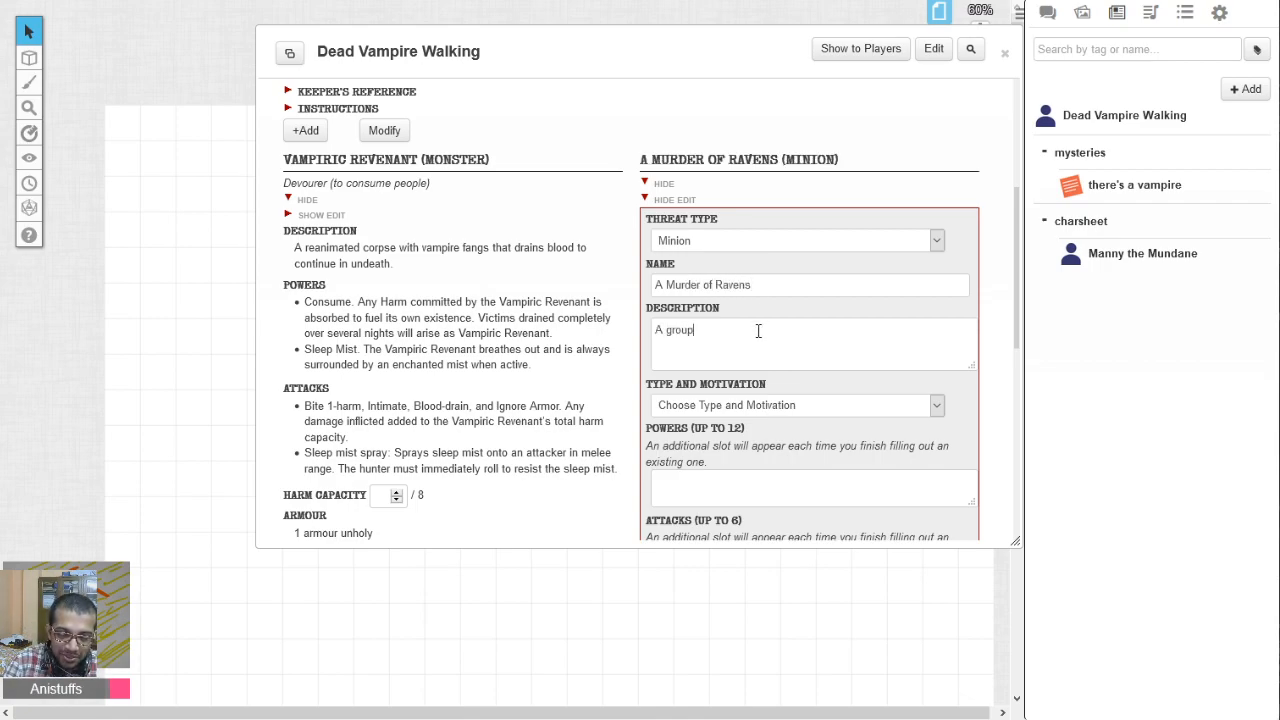
text( f)
key(BackSpace)
key(BackSpace)
key(BackSpace)
key(BackSpace)
key(BackSpace)
key(BackSpace)
key(BackSpace)
text(pa)
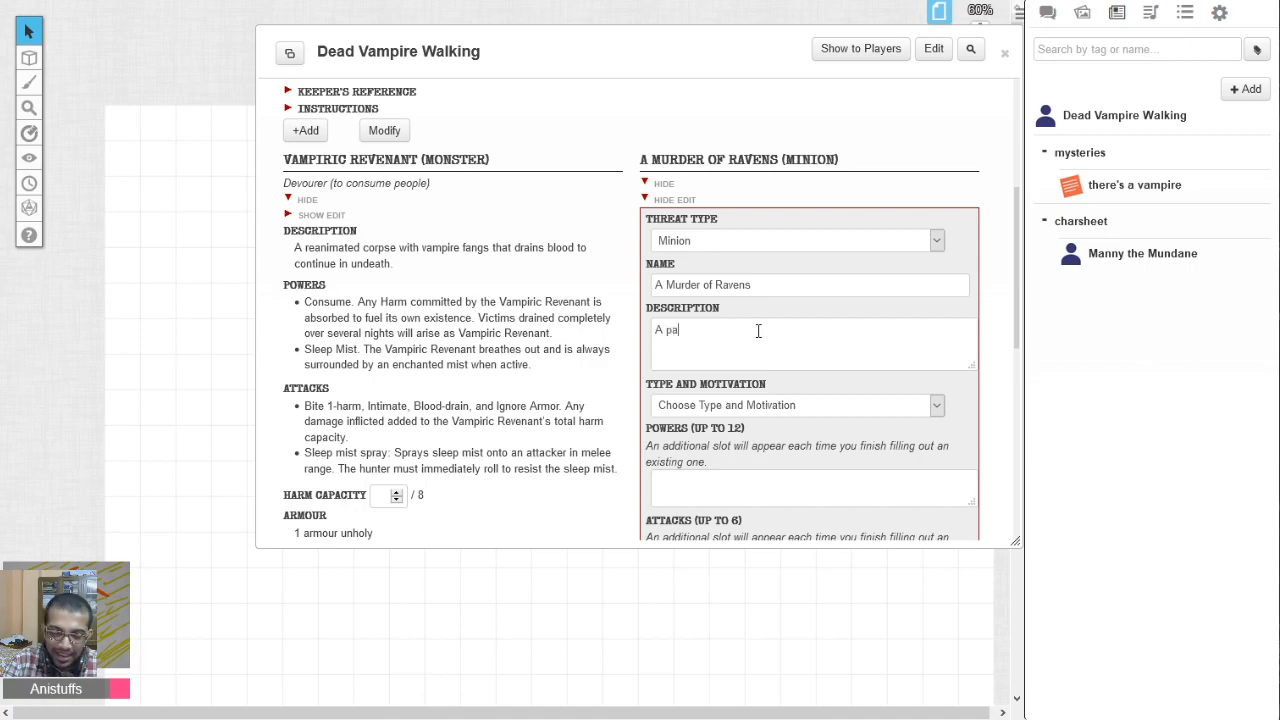
text(ck of 13 ravens)
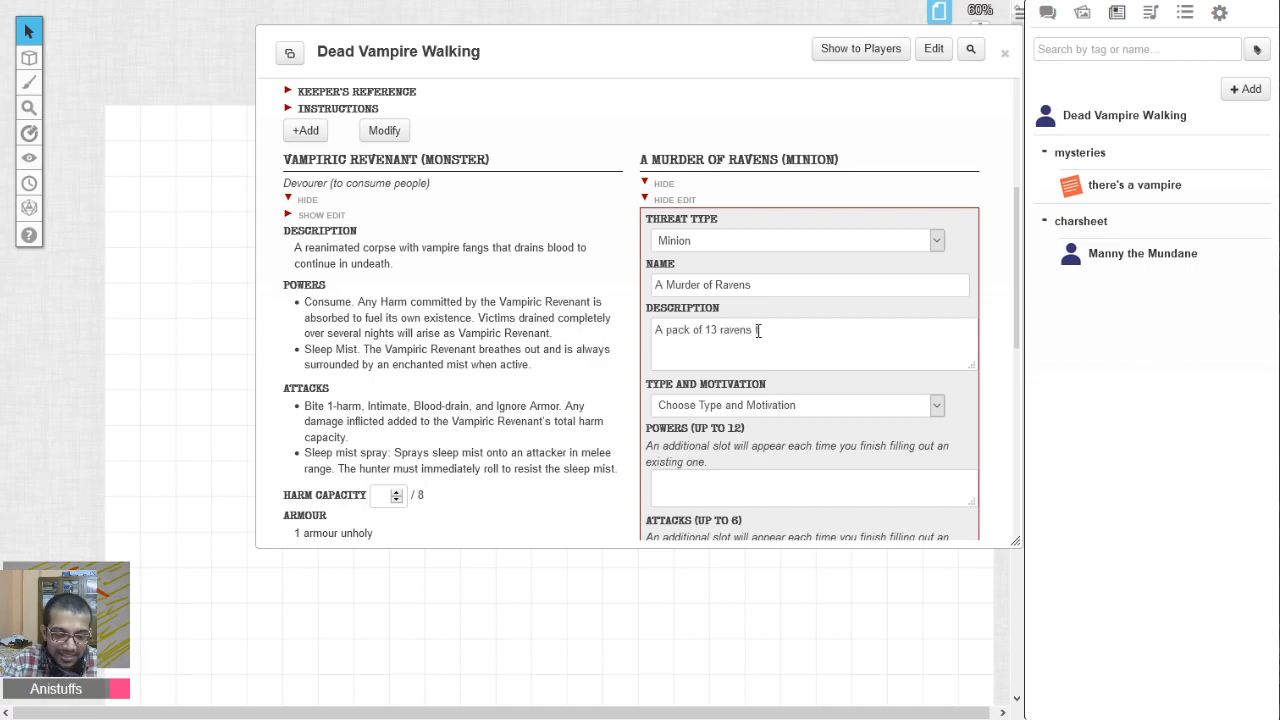
text( that are use)
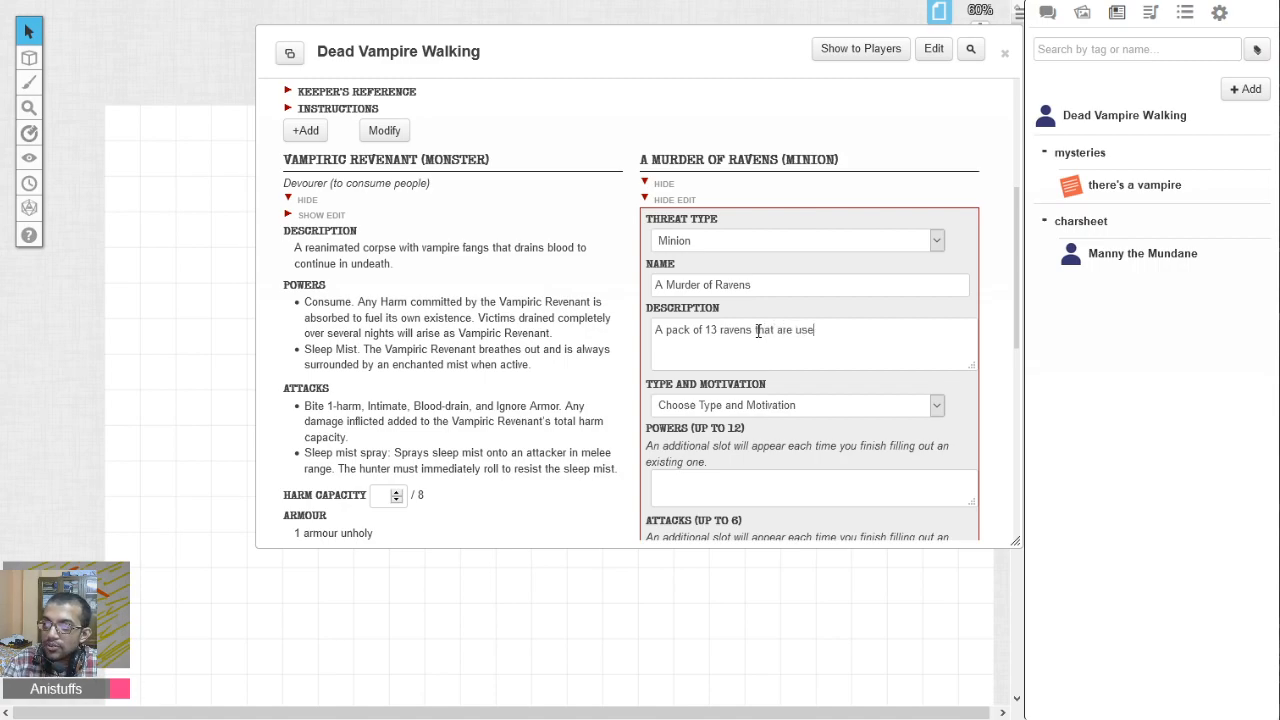
text(d thy the)
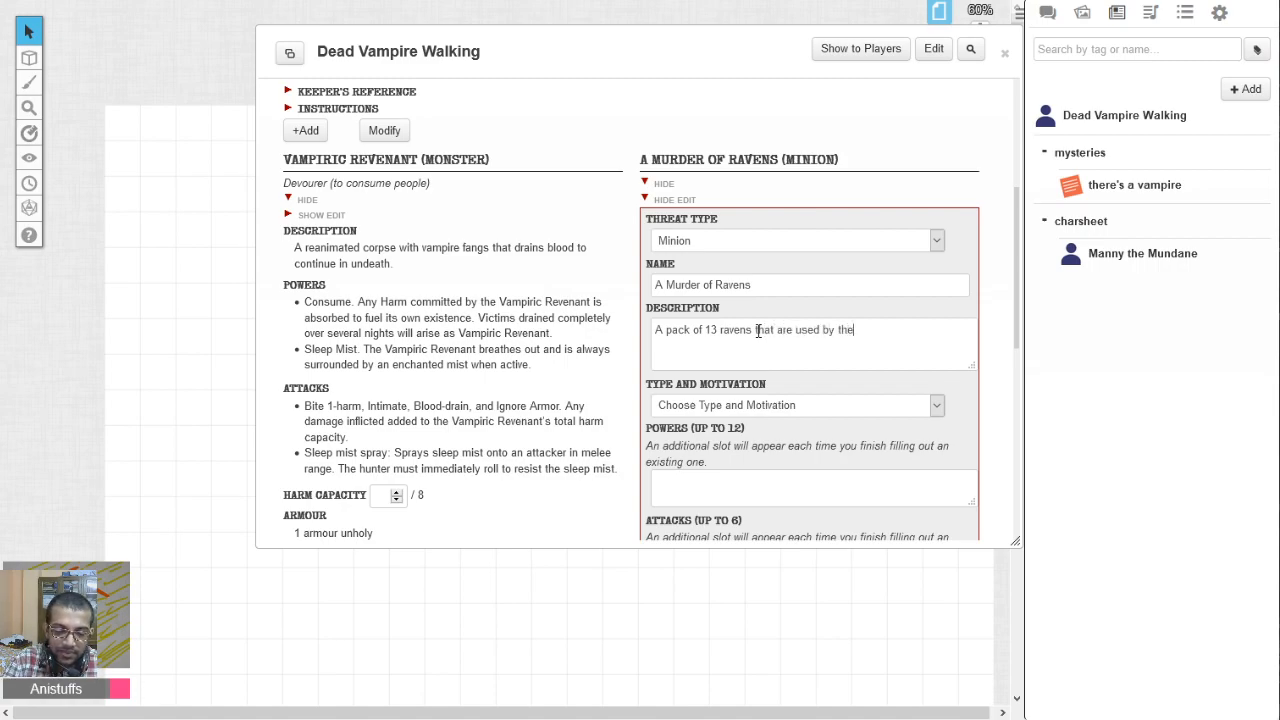
text( c)
key(BackSpace)
text(vampire for s)
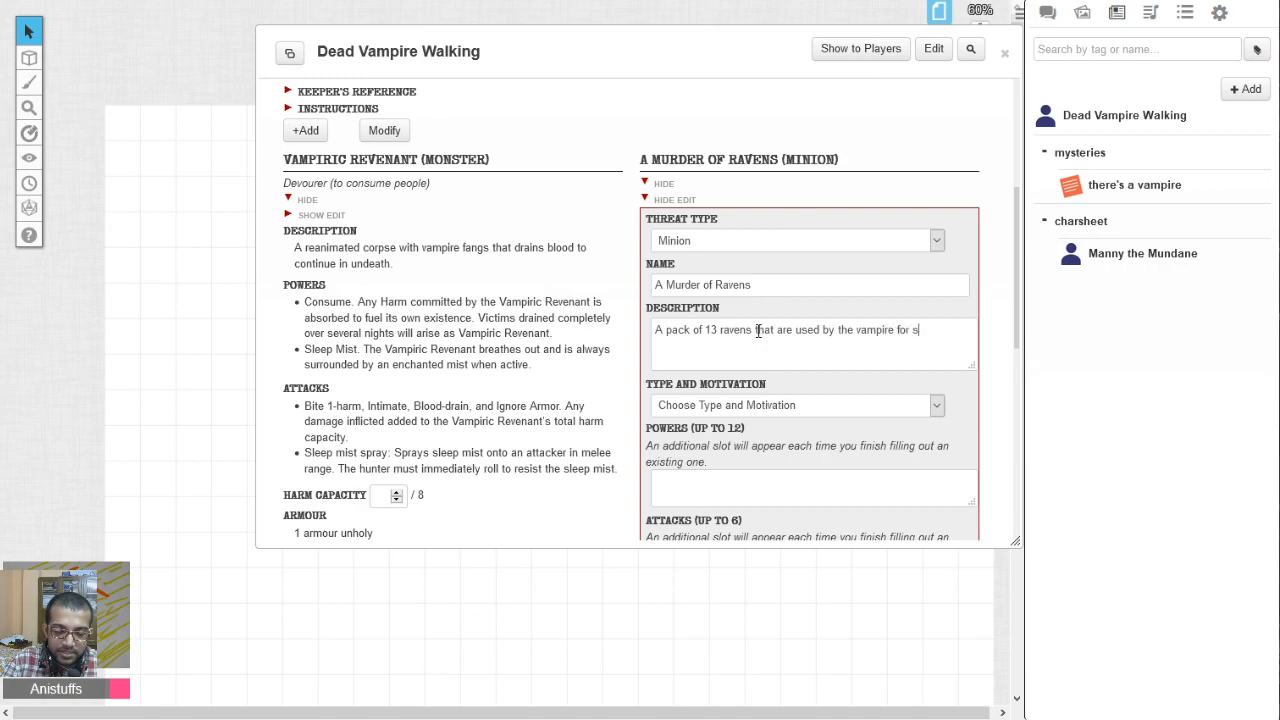
text(couting victims)
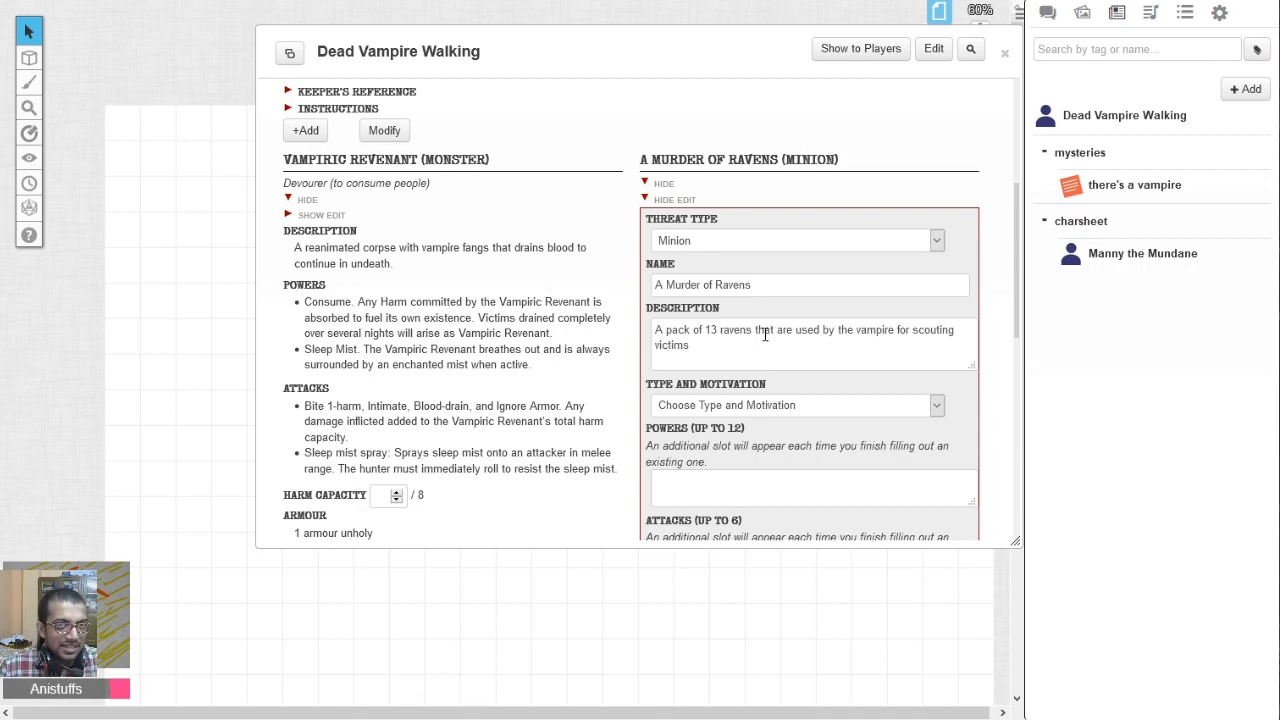
Set the raven minion's type and motivation to Scout (to stalk, watch, and report).
scroll(732, 257, down, 2)
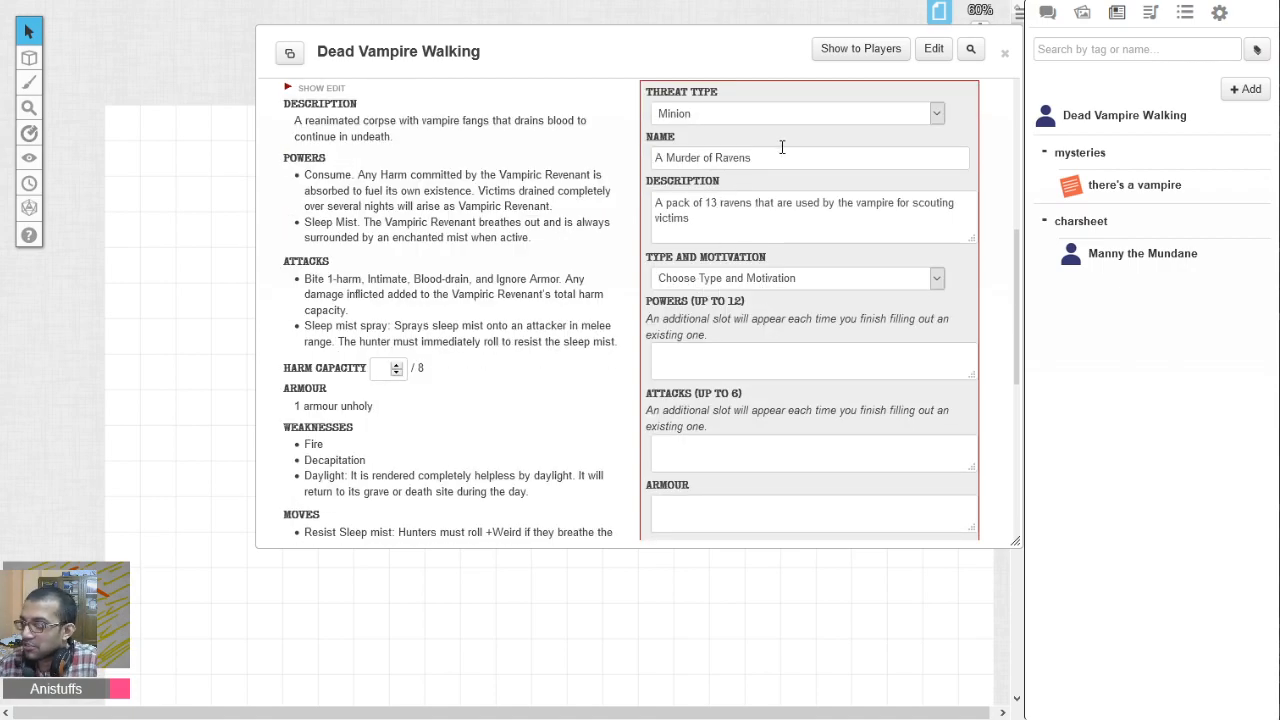
click(852, 279)
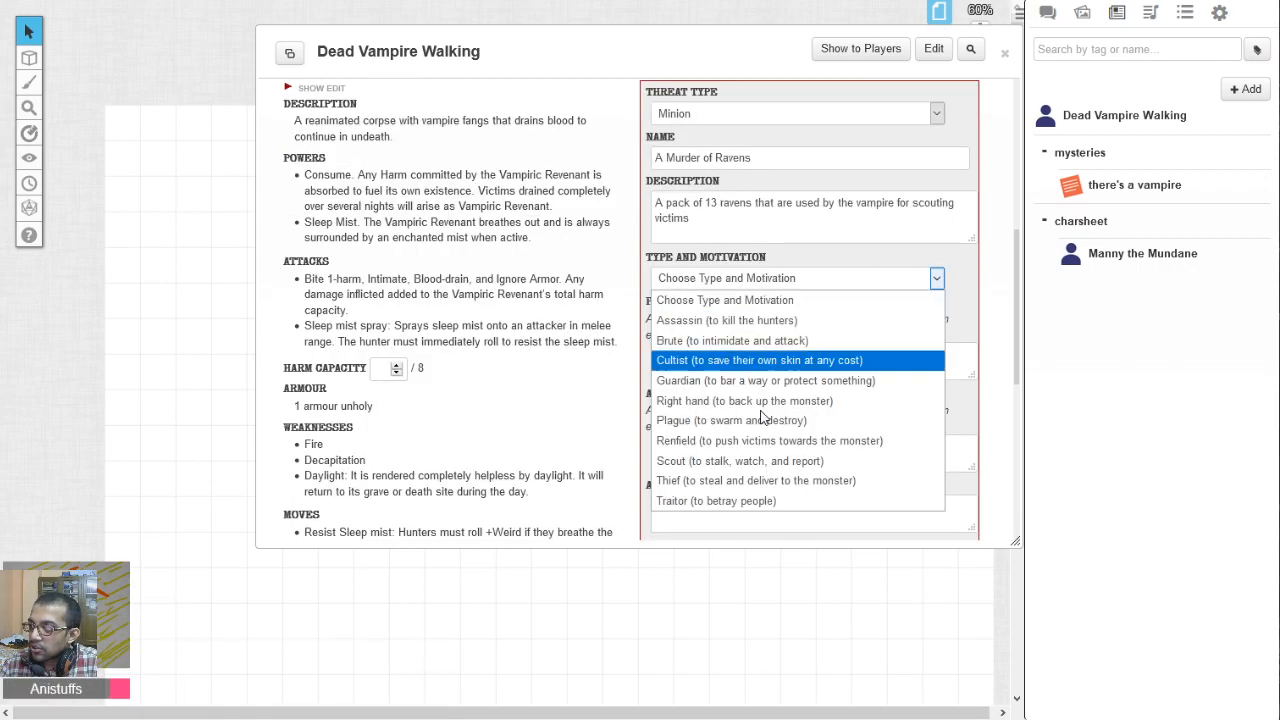
click(763, 464)
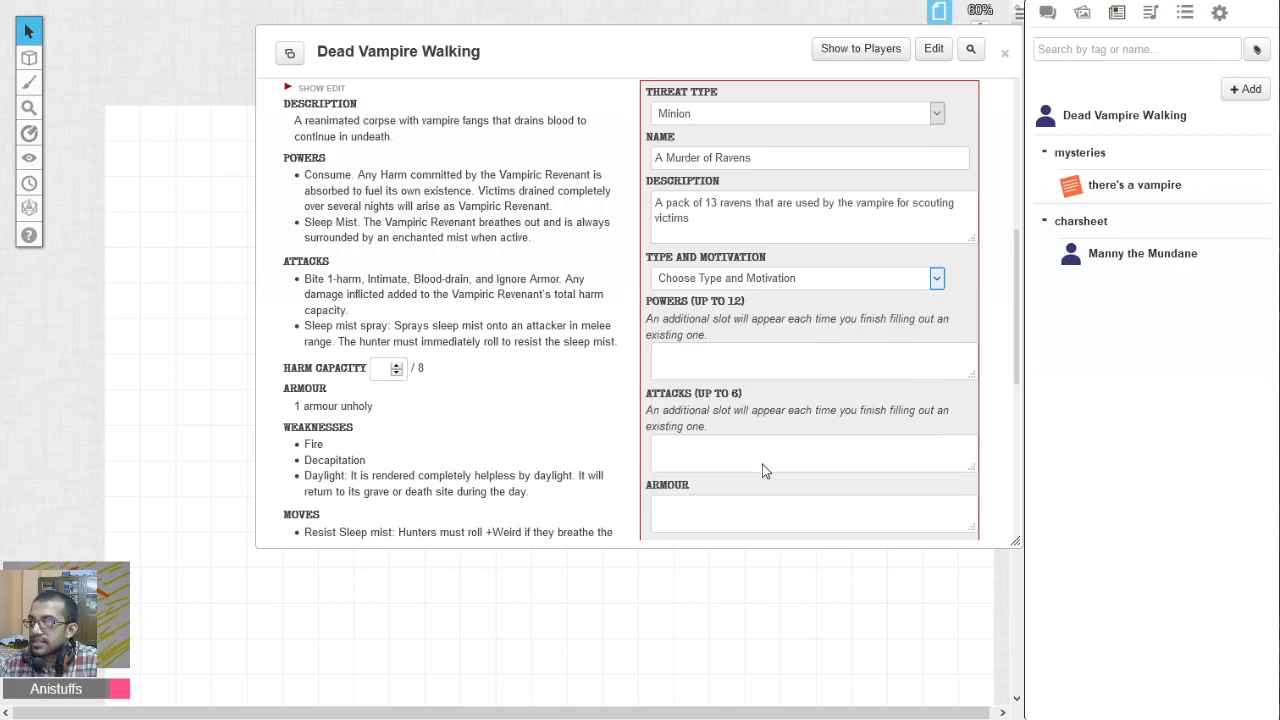
Give the raven minion the power "Swarm: Attack the same target at once.".
scroll(791, 289, down, 1)
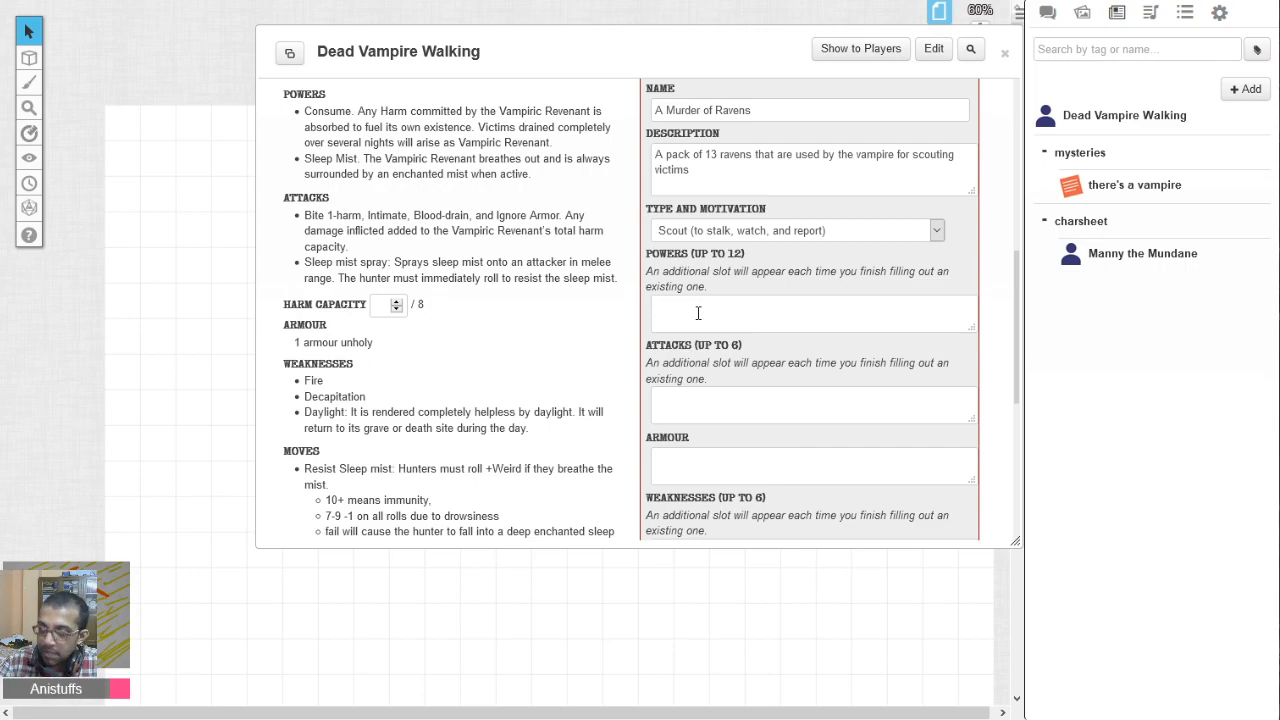
click(698, 313)
text(Swarm)
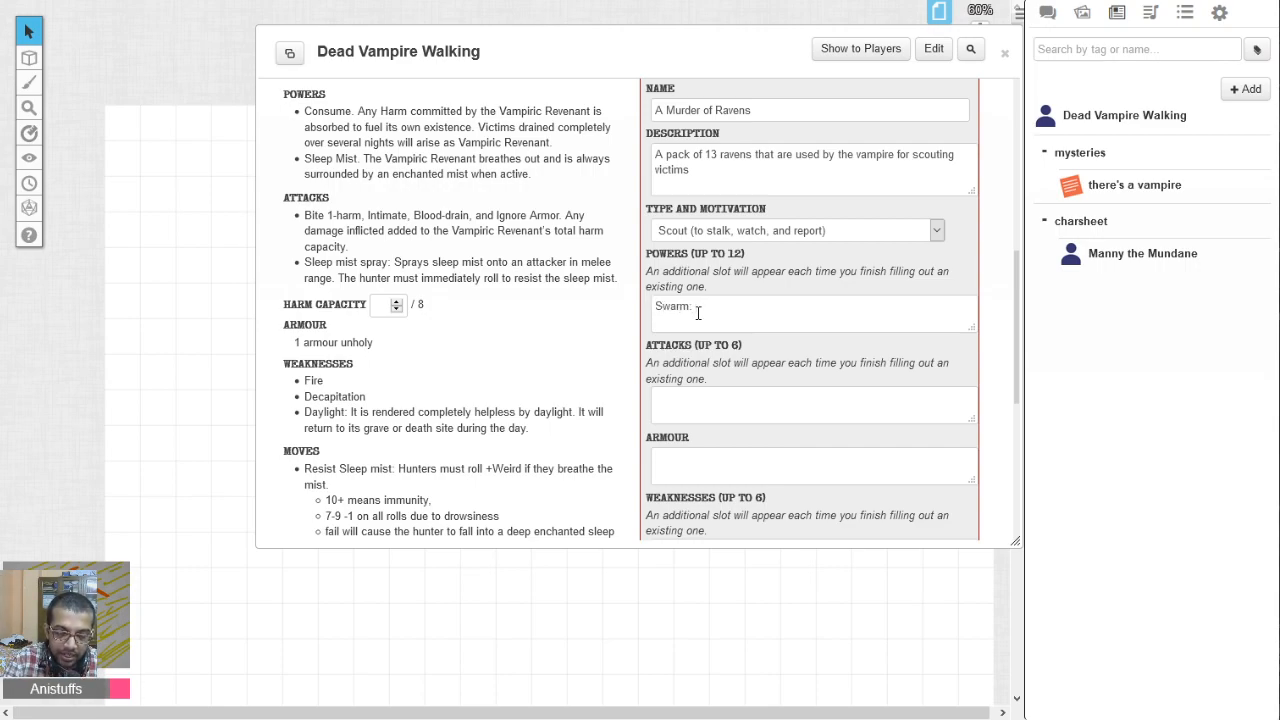
text(: Attack the)
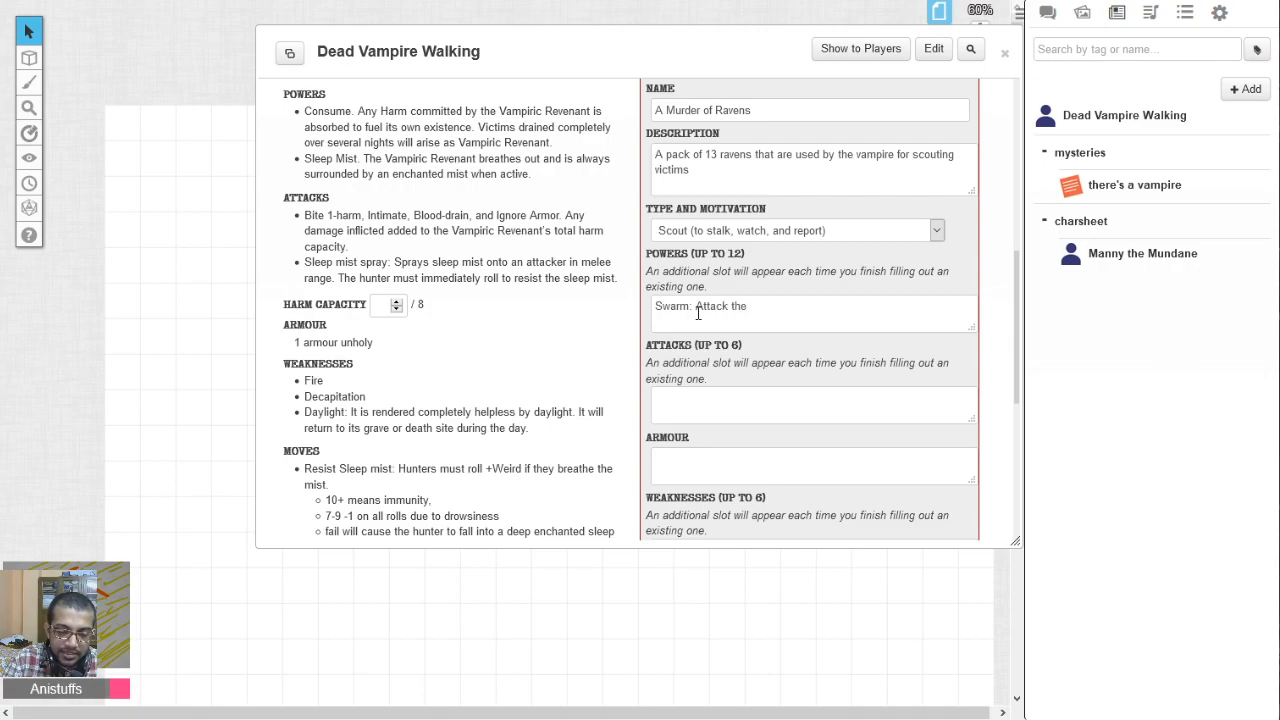
text( same target aat )
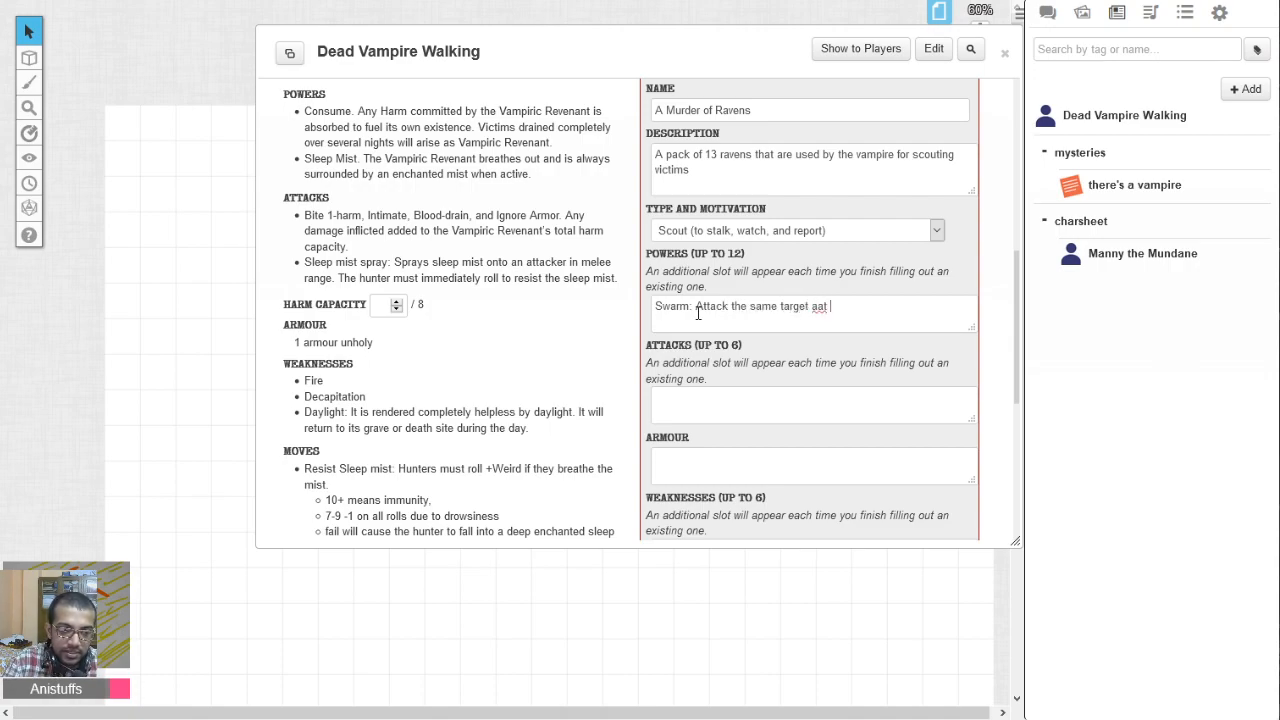
text(once.)
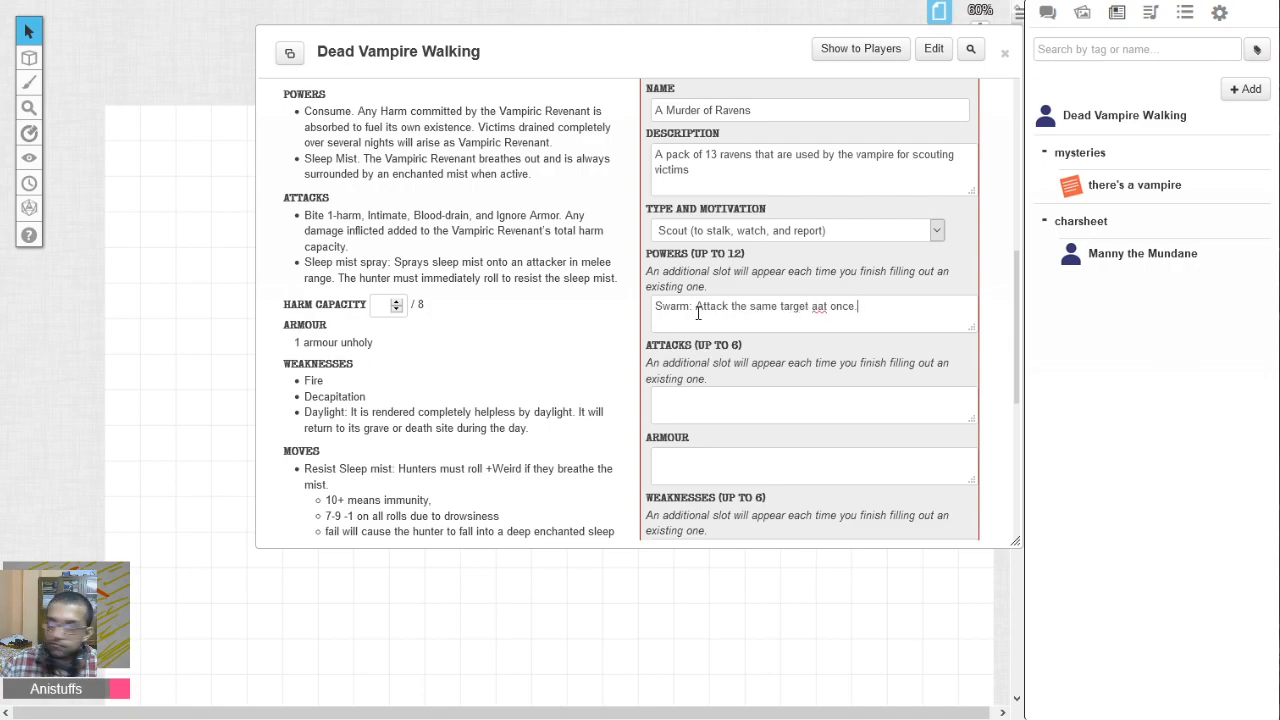
click(818, 309)
key(BackSpace)
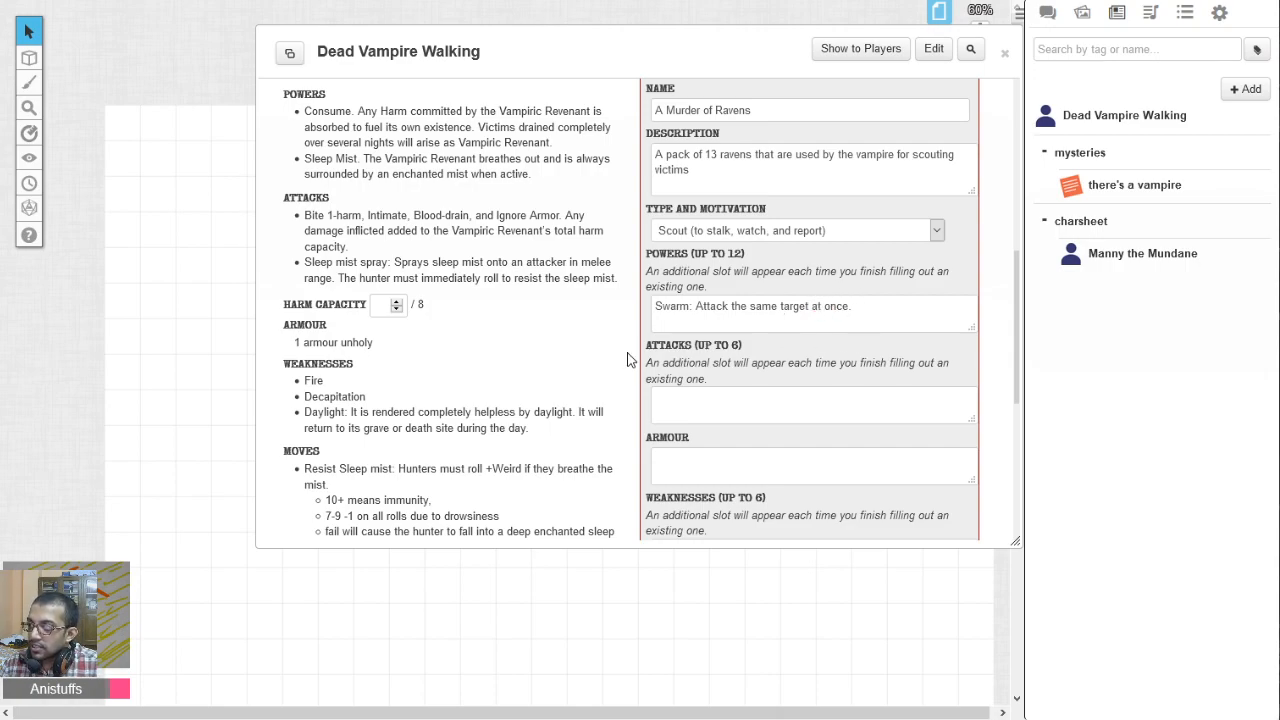
Add two attacks to the raven minion: "Peck: 1 harm" and "Caw: 0 harm irritating".
click(712, 435)
scroll(712, 435, down, 2)
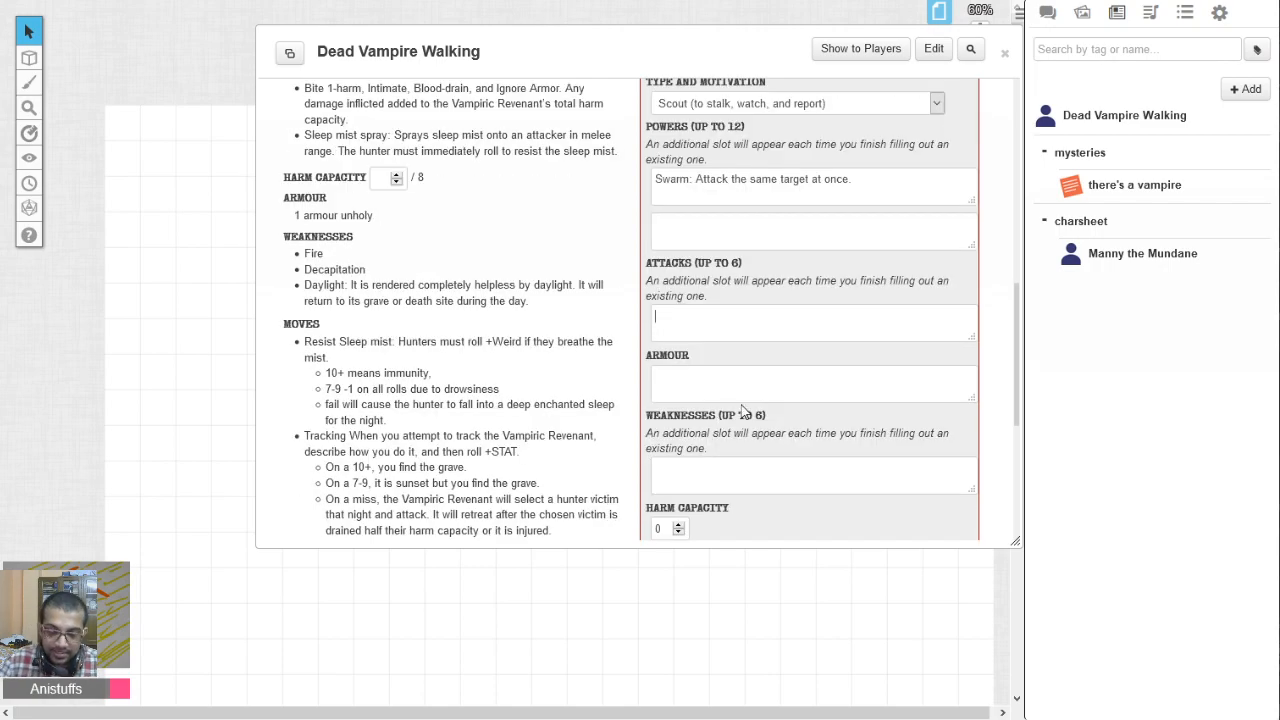
text(Peck)
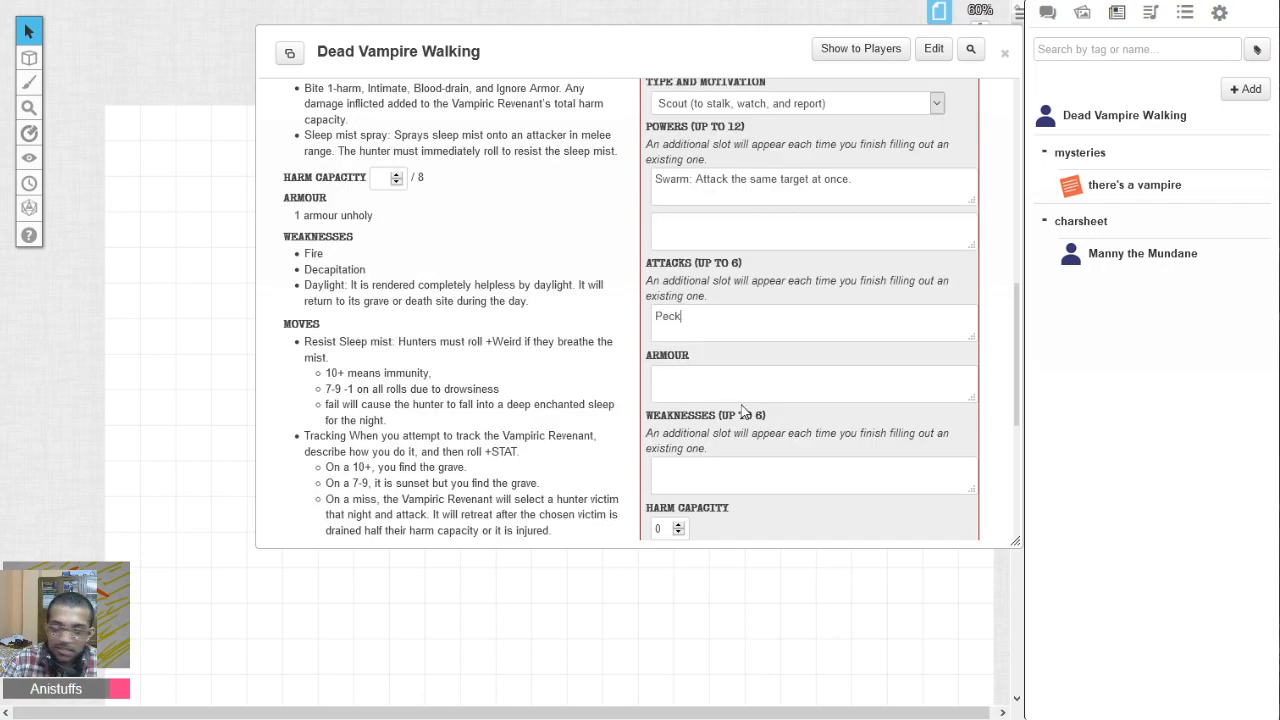
text(: 1 har)
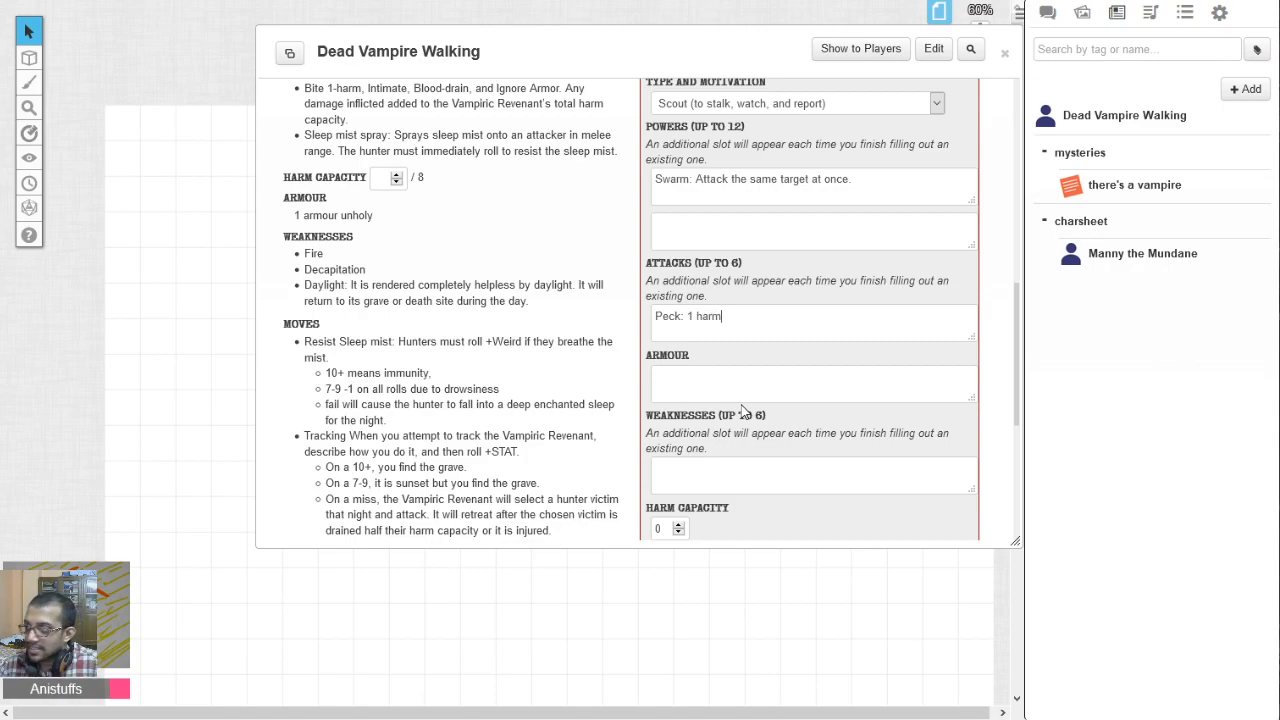
text(m)
click(653, 362)
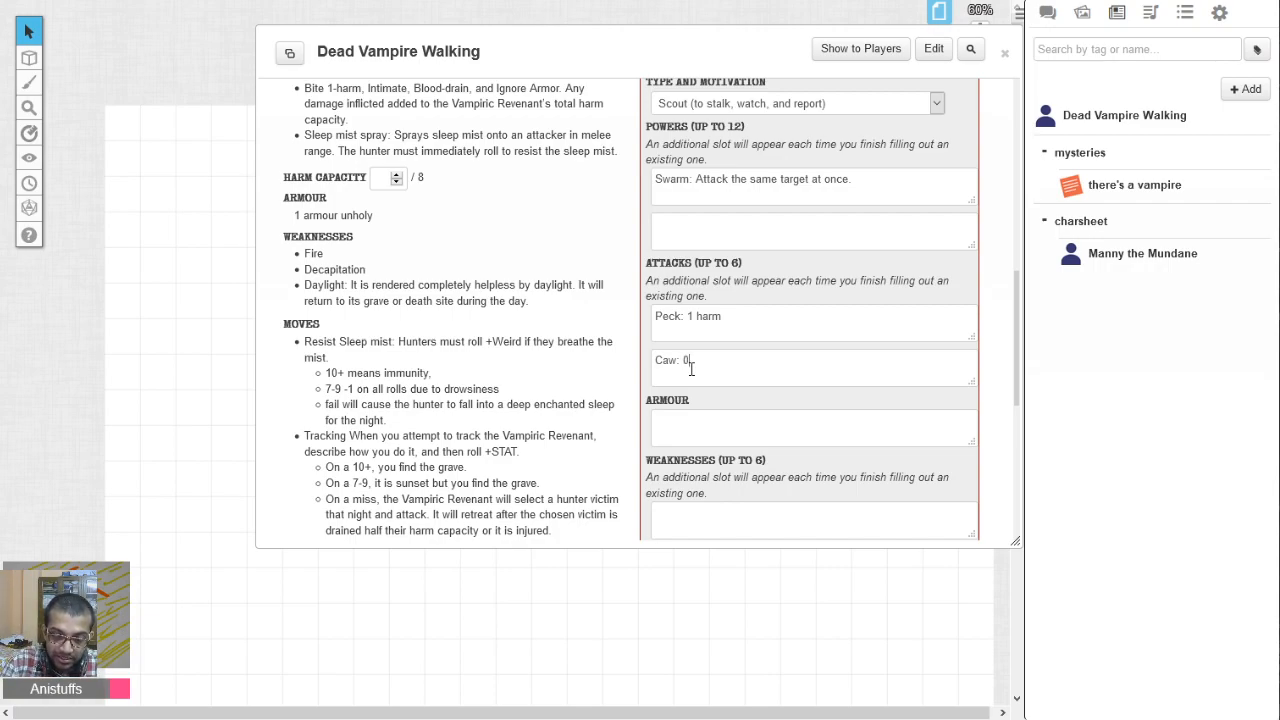
text(harm)
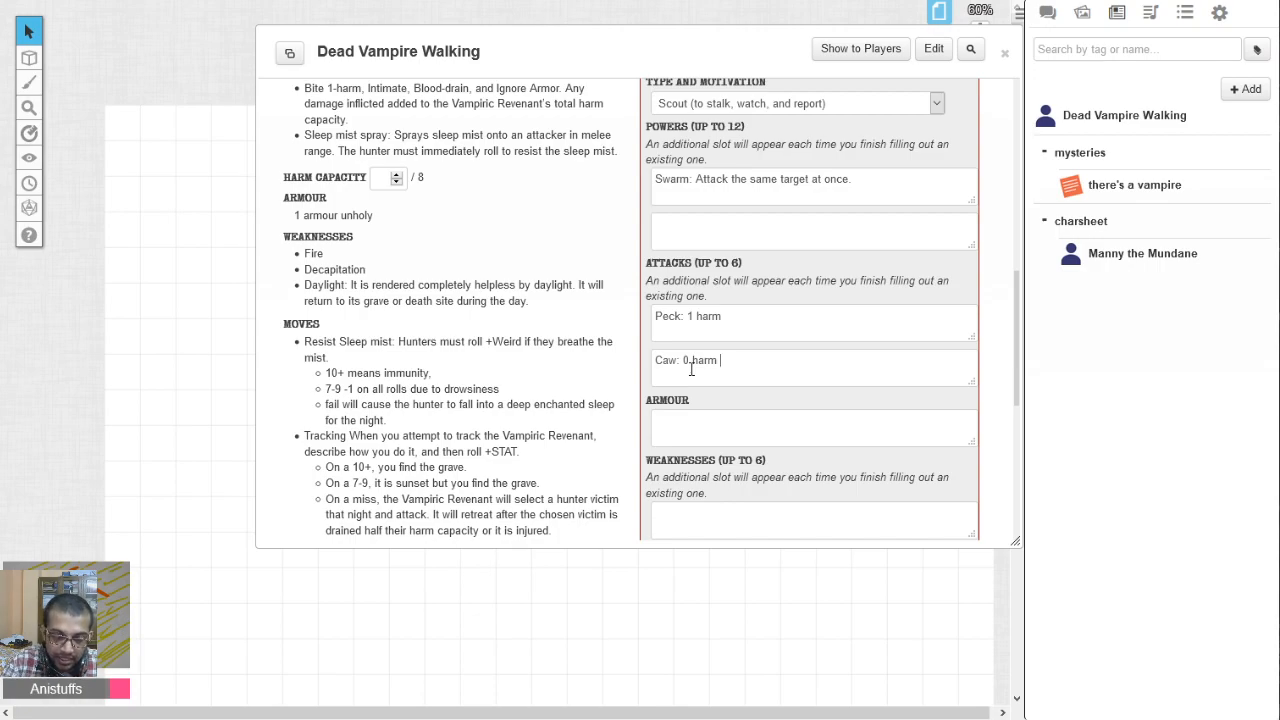
text( irritating)
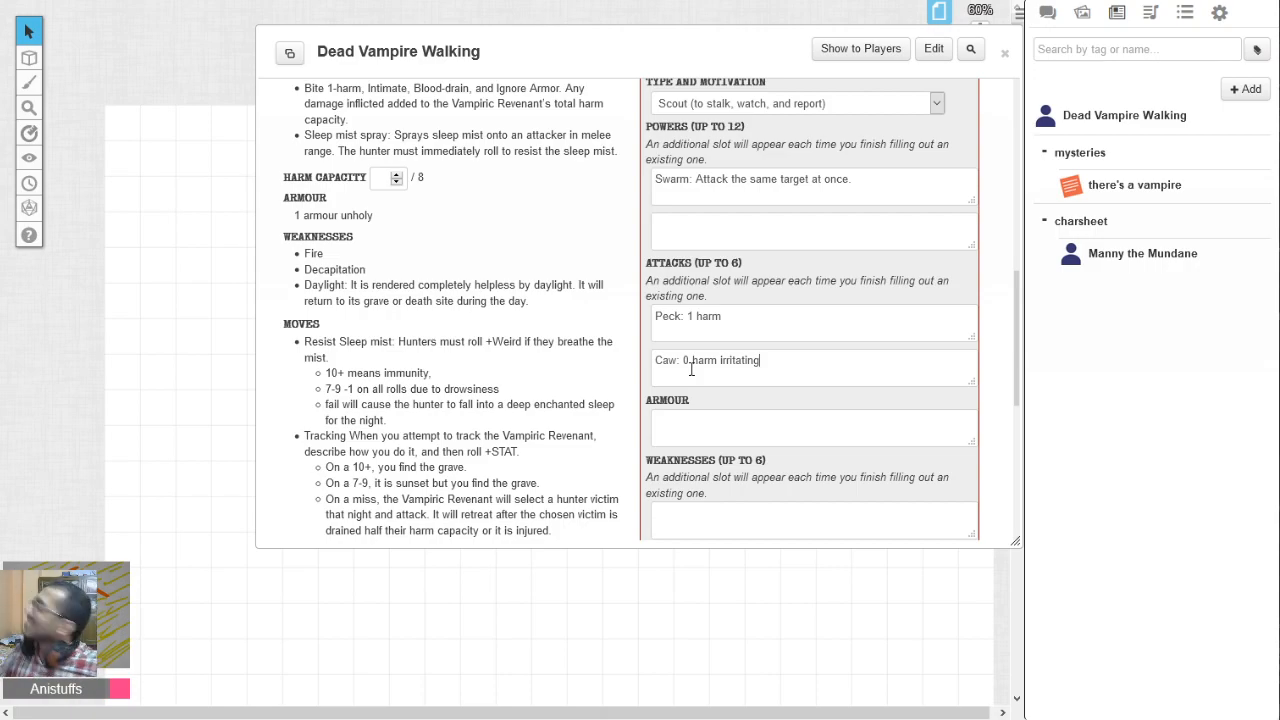
scroll(704, 428, down, 1)
click(689, 358)
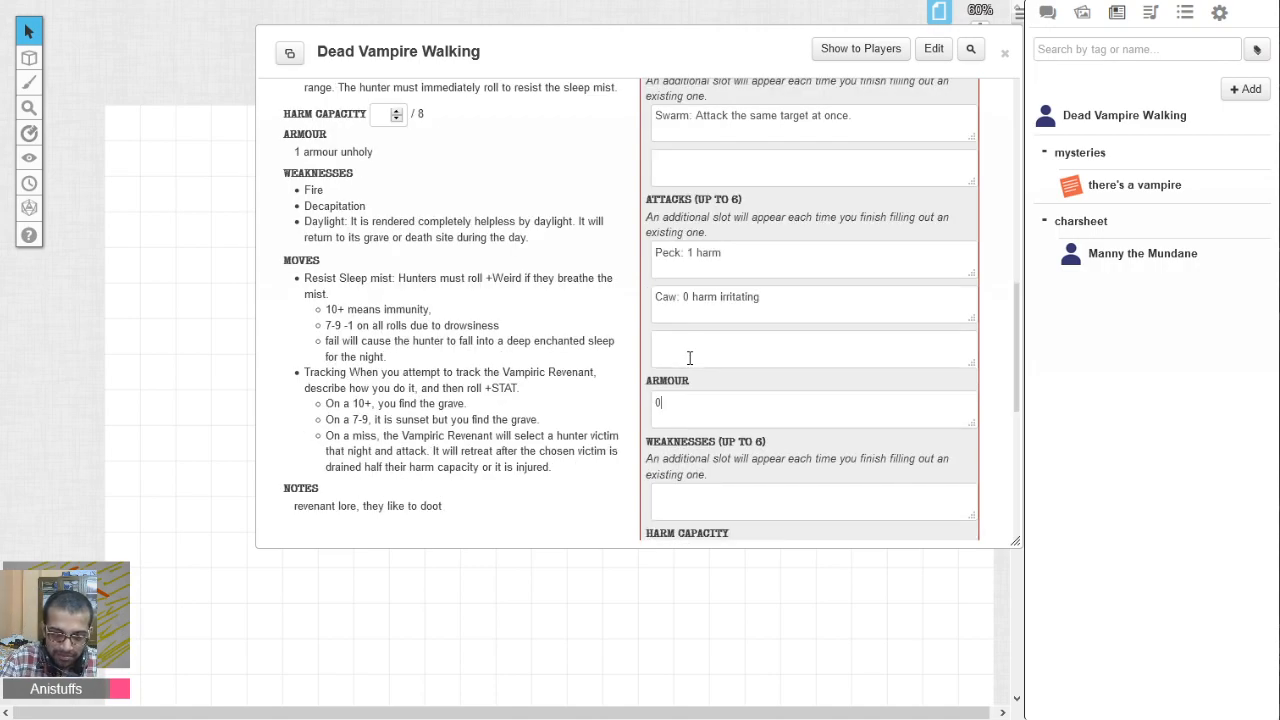
text(0 armou)
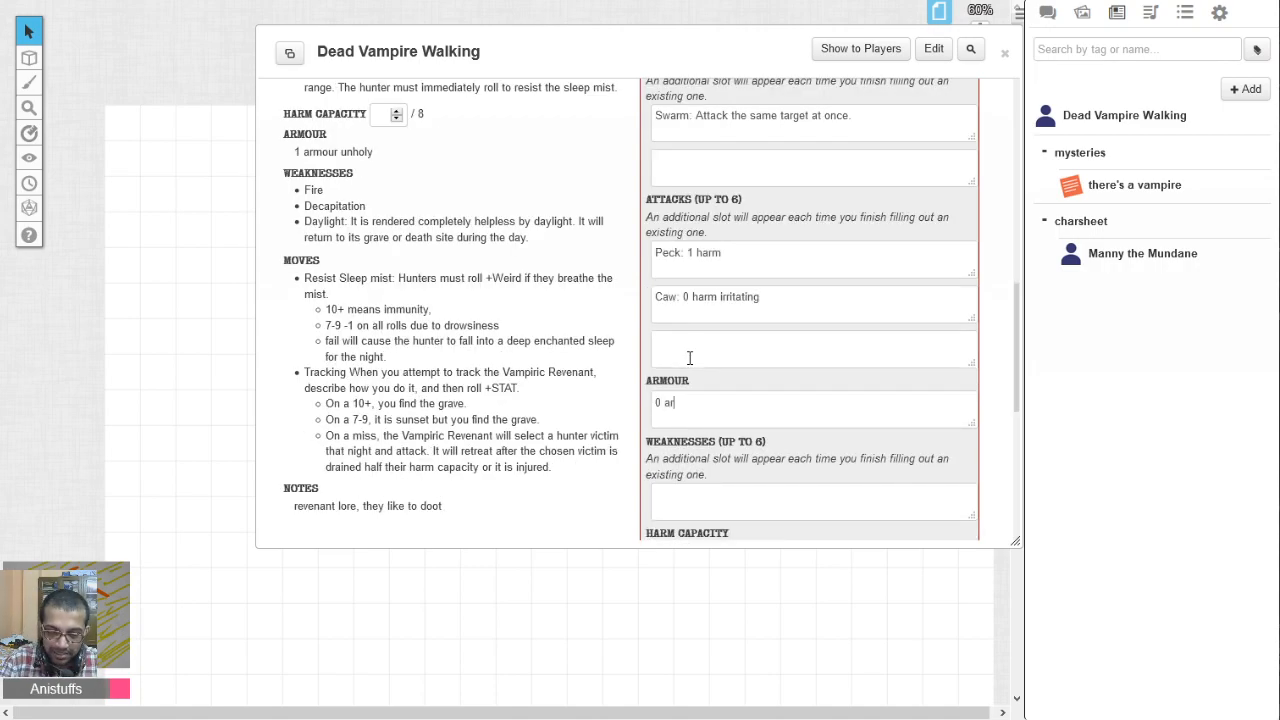
key(BackSpace)
key(BackSpace)
key(BackSpace)
key(BackSpace)
key(BackSpace)
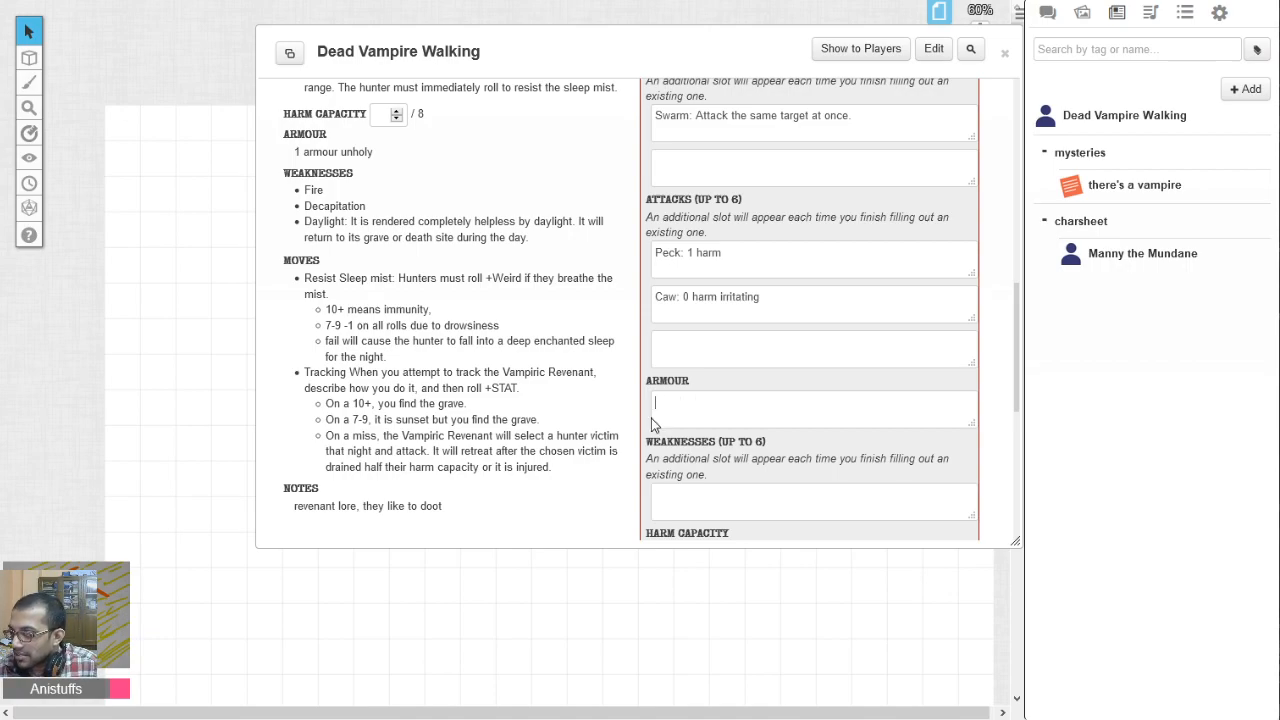
Add the weakness "Mortal: They're just birds." to the raven minion and set its harm capacity to 2.
click(671, 500)
text(Mortal)
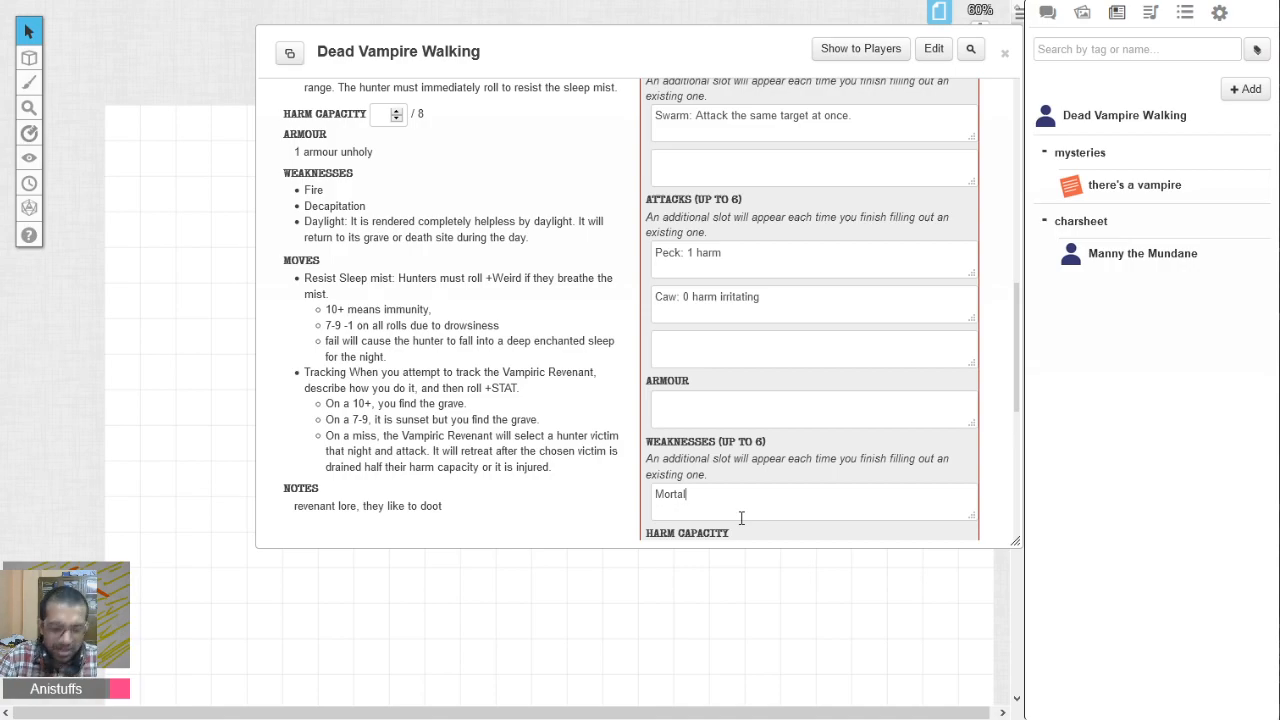
text(: They're jus)
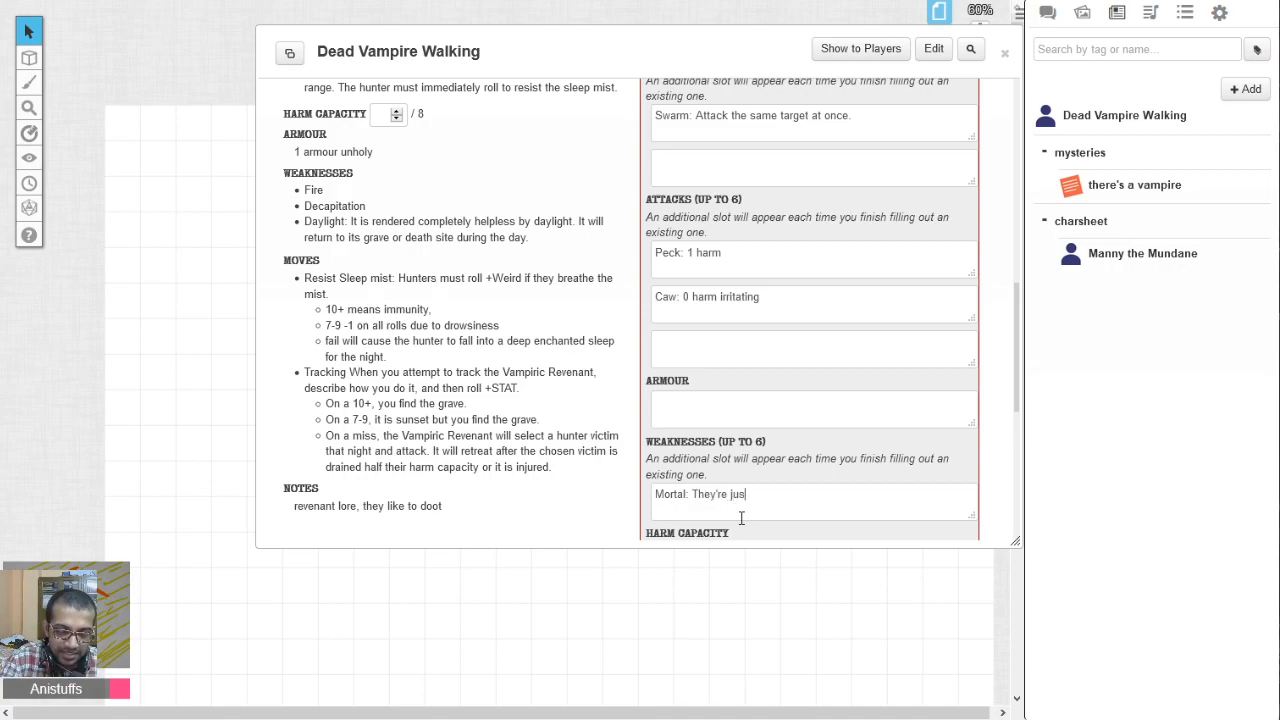
text(t birds.)
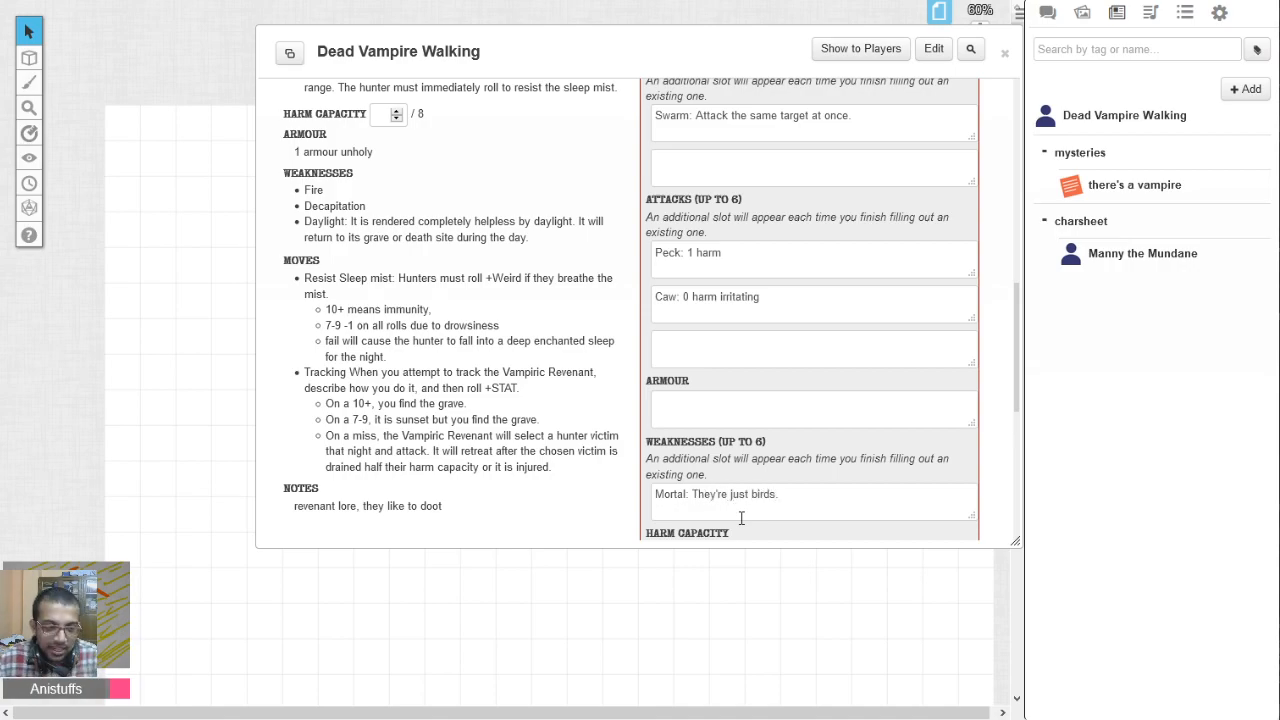
scroll(870, 320, down, 3)
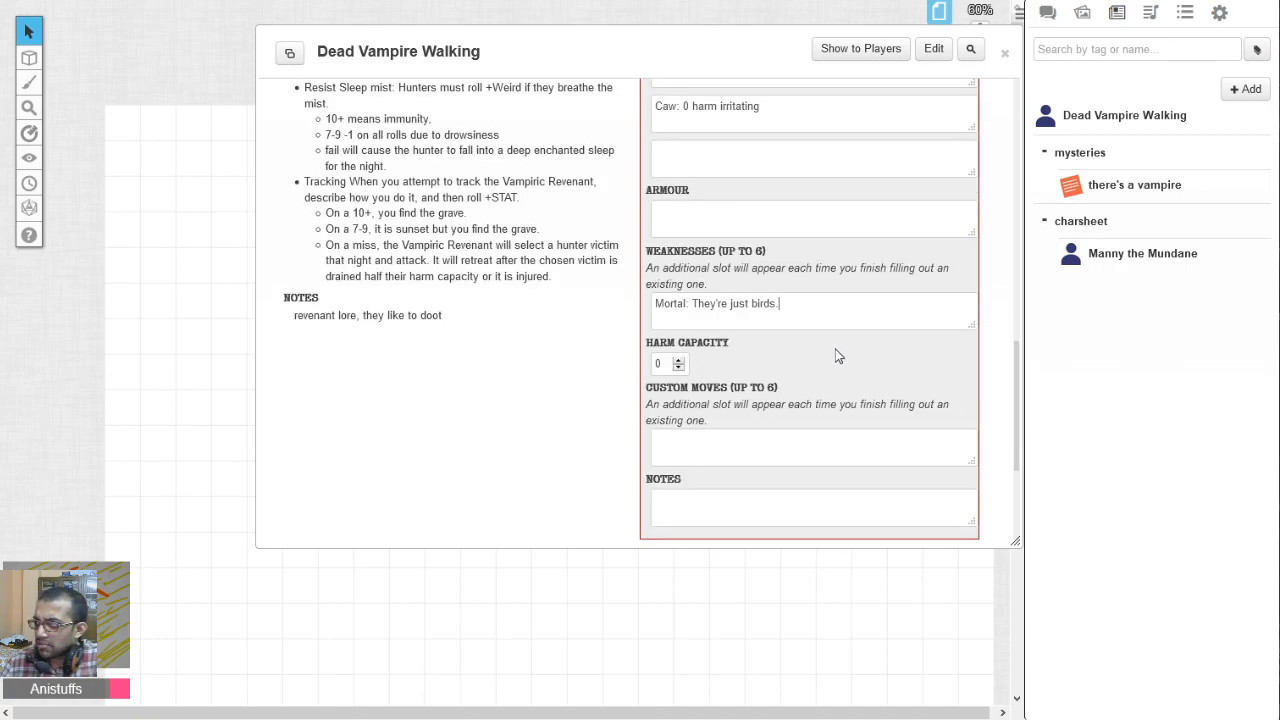
click(680, 363)
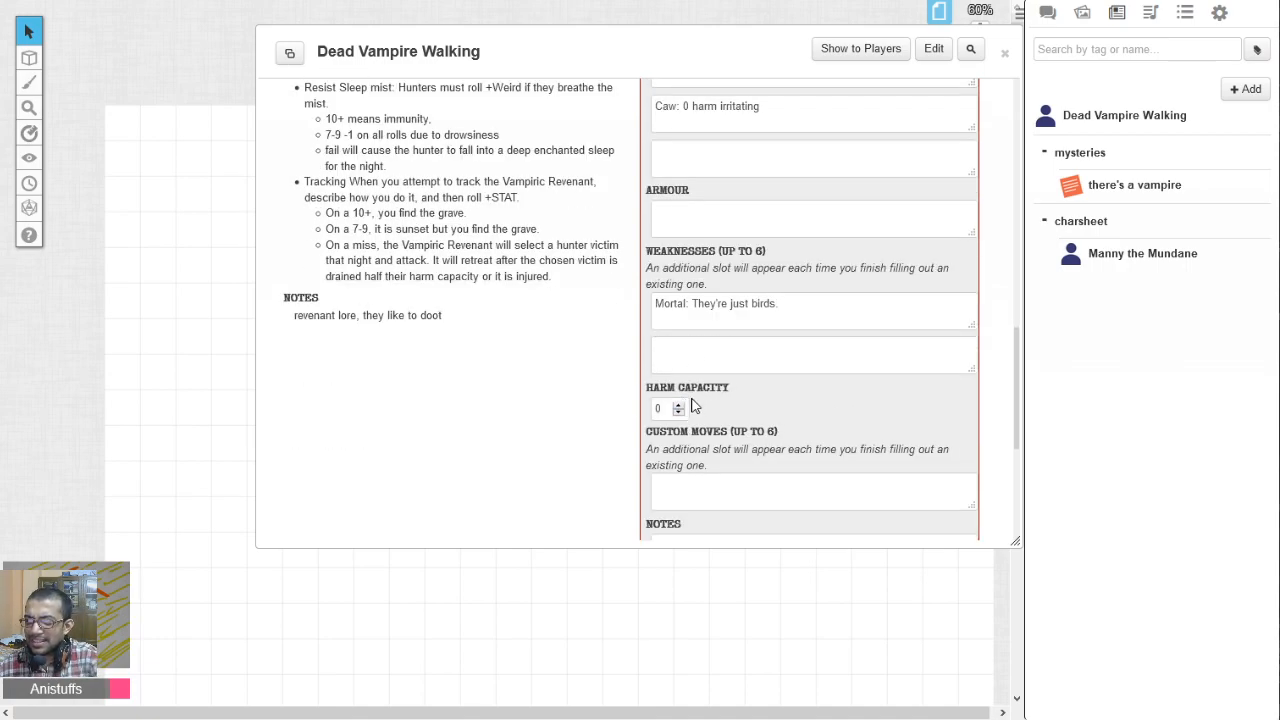
click(679, 405)
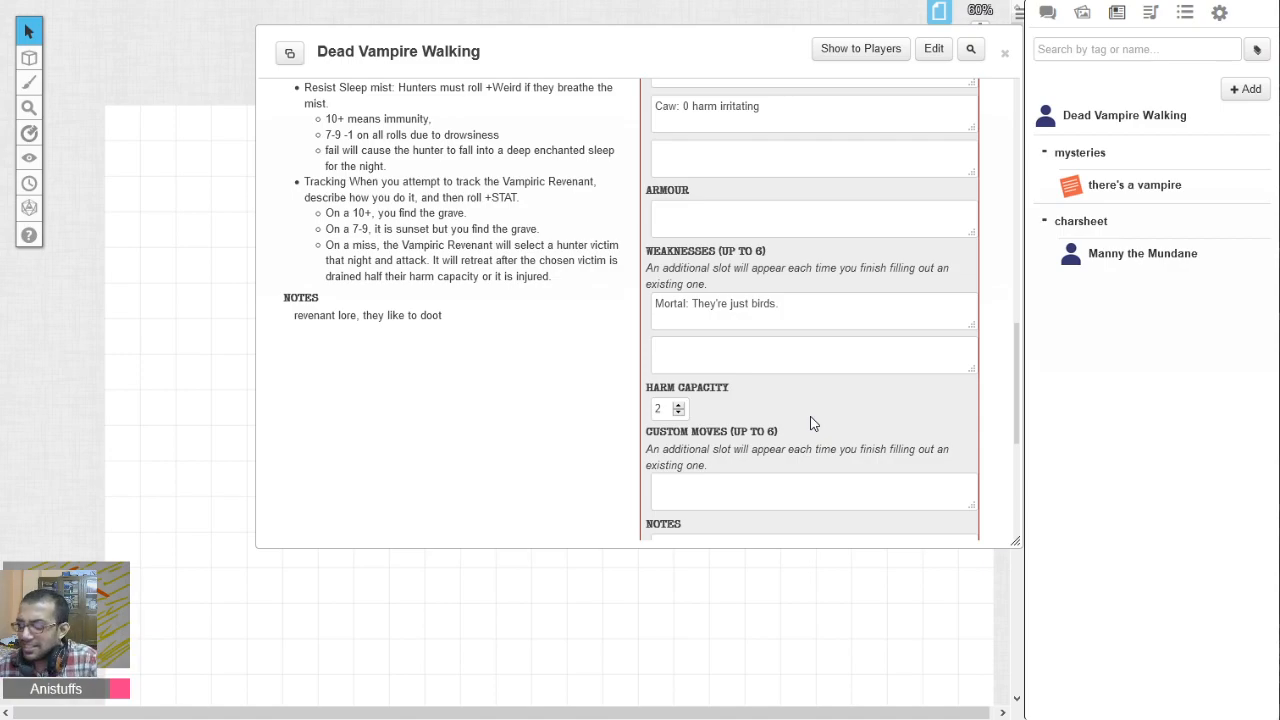
Enter the raven minion's notes: "They're just birbs. Don't be mean to birbs. birbs are cool".
scroll(812, 424, down, 2)
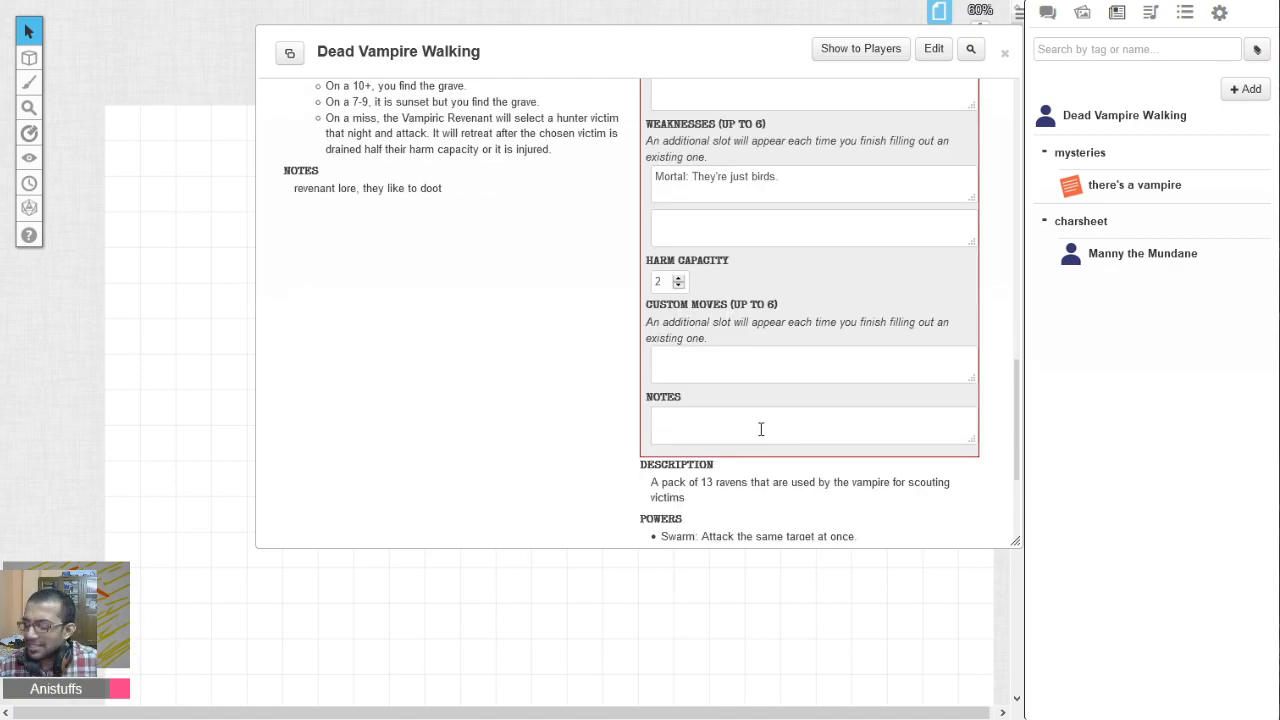
text(They're )
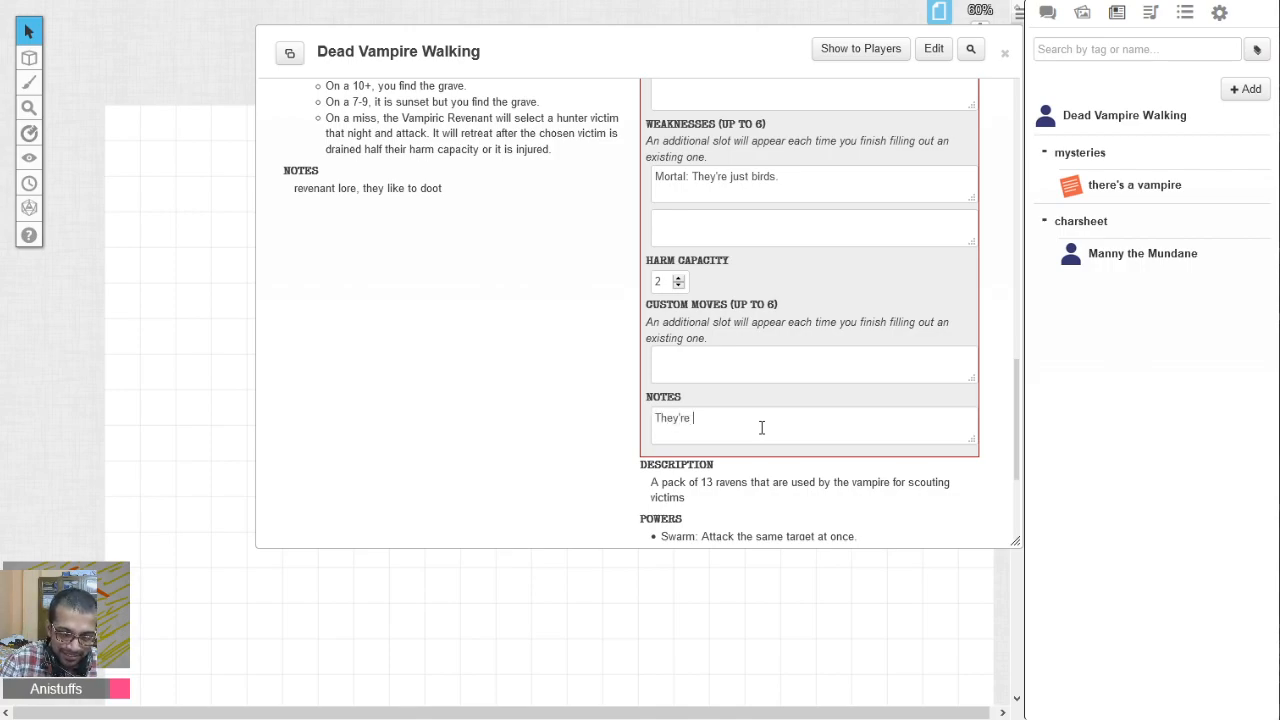
text(just birbs. B)
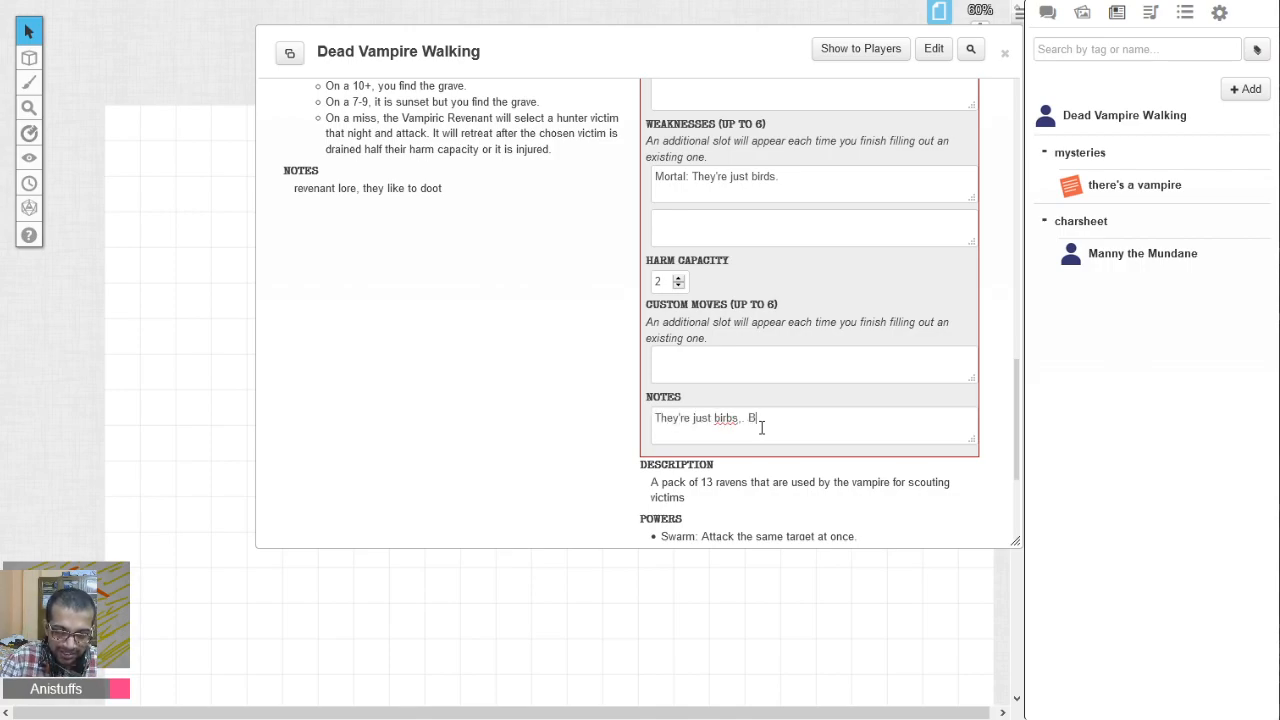
key(BackSpace)
text(Don't be m)
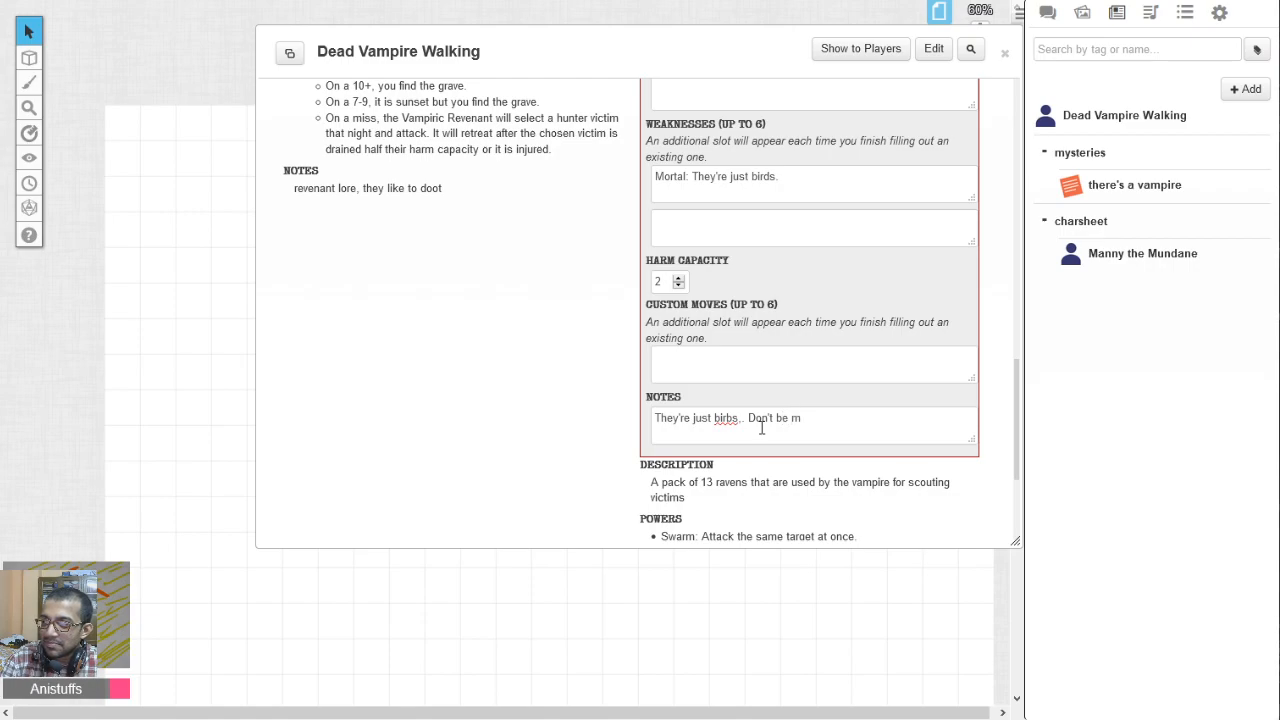
text(ean to birbs.)
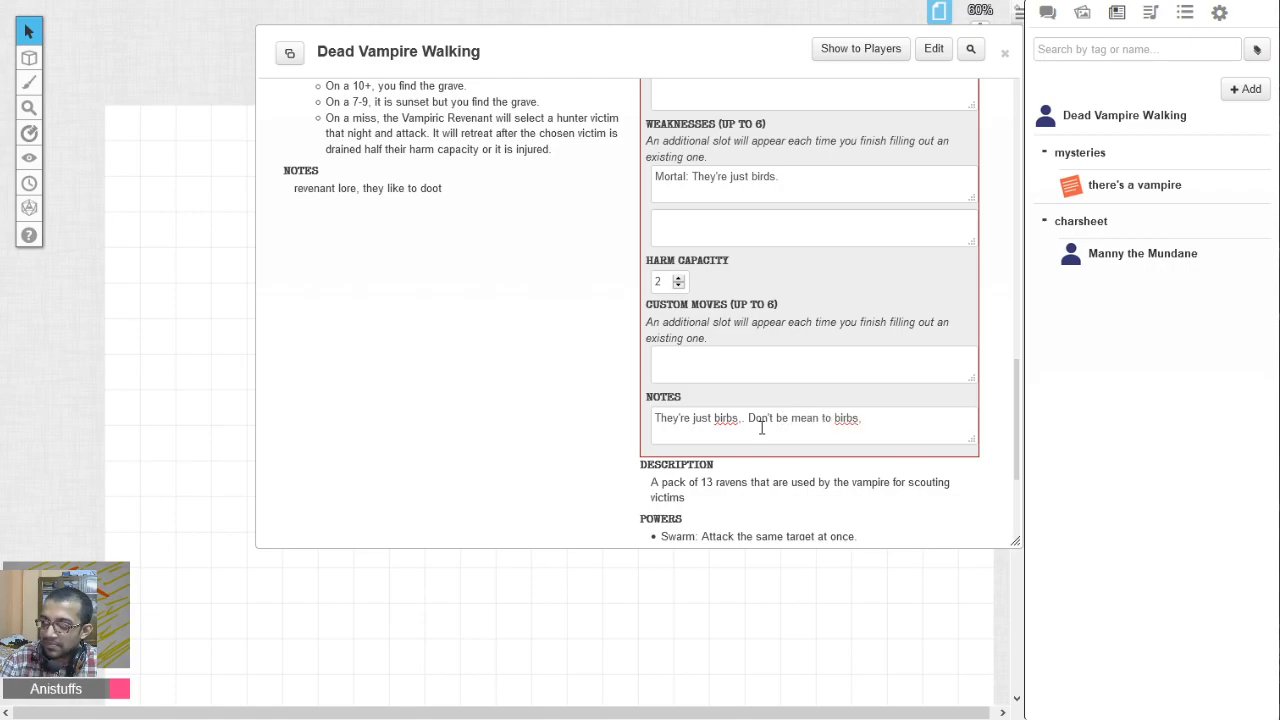
text( birbs are )
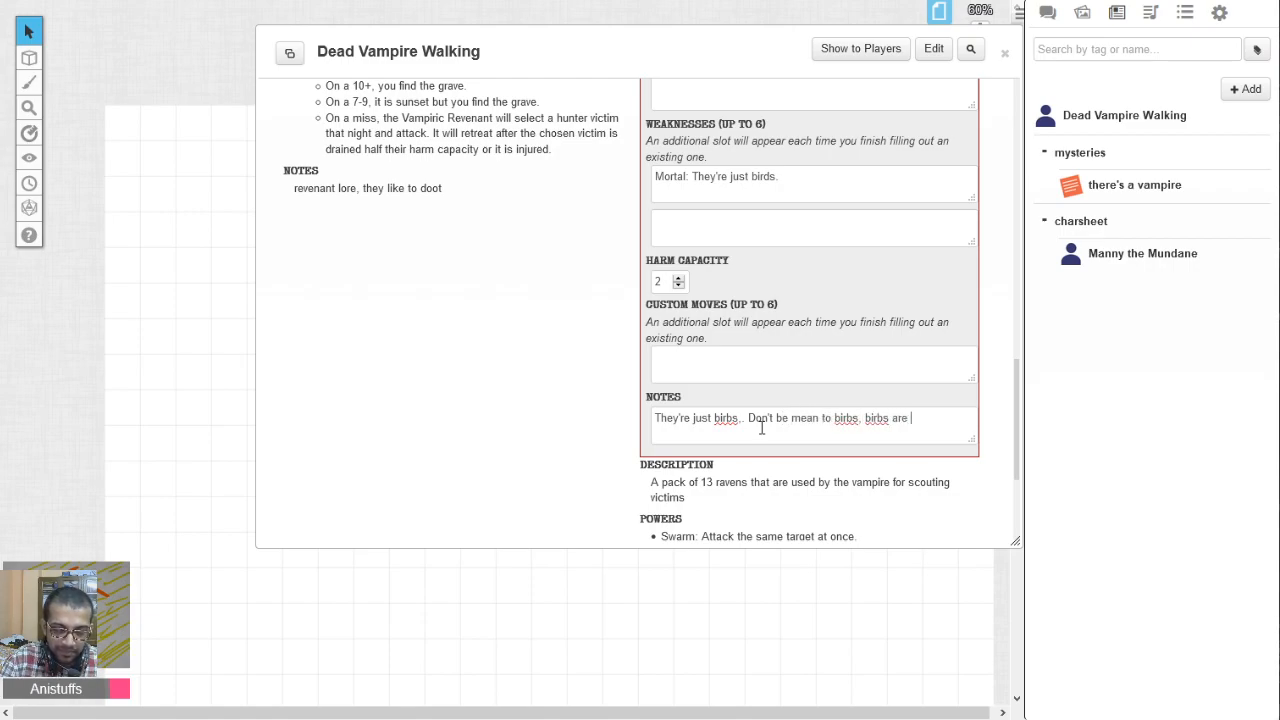
text(cool)
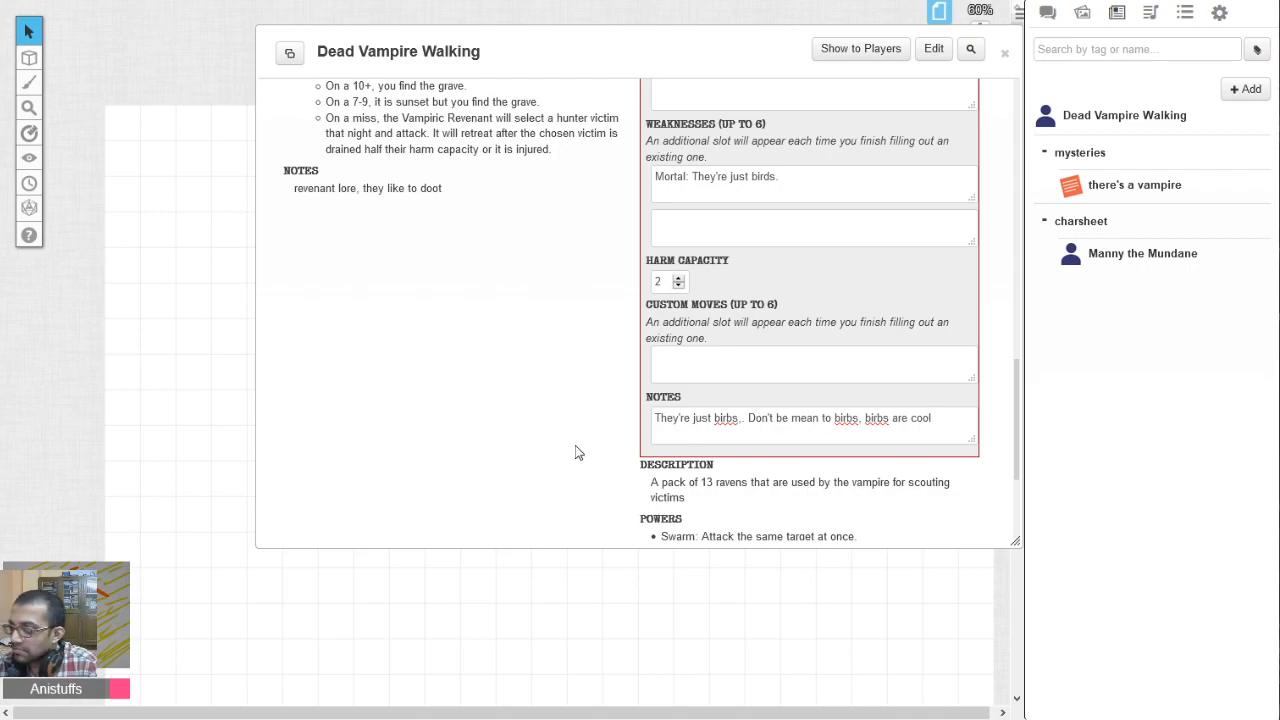
Collapse the edit section of A Murder of Ravens and review the finished entry.
scroll(575, 445, up, 10)
click(648, 215)
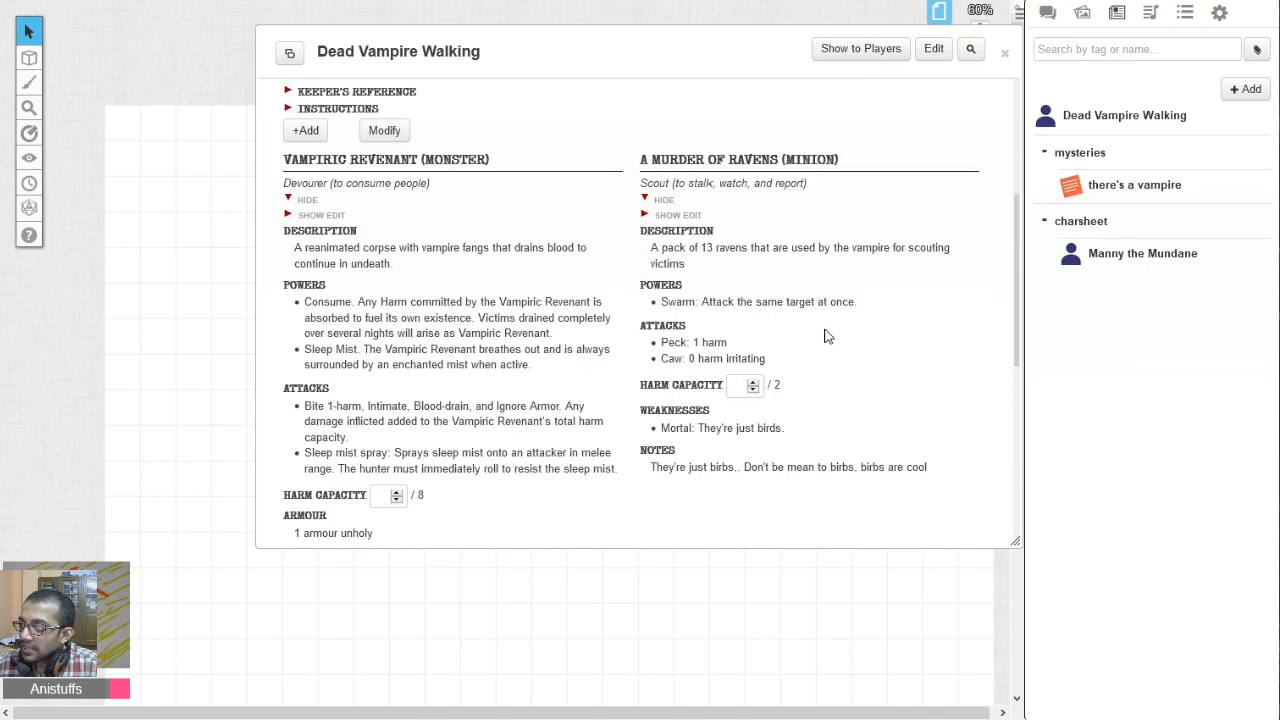
scroll(830, 340, down, 3)
scroll(645, 360, down, 5)
Add a new threat entry to the mystery sheet and set its threat type to Bystander.
scroll(643, 362, up, 15)
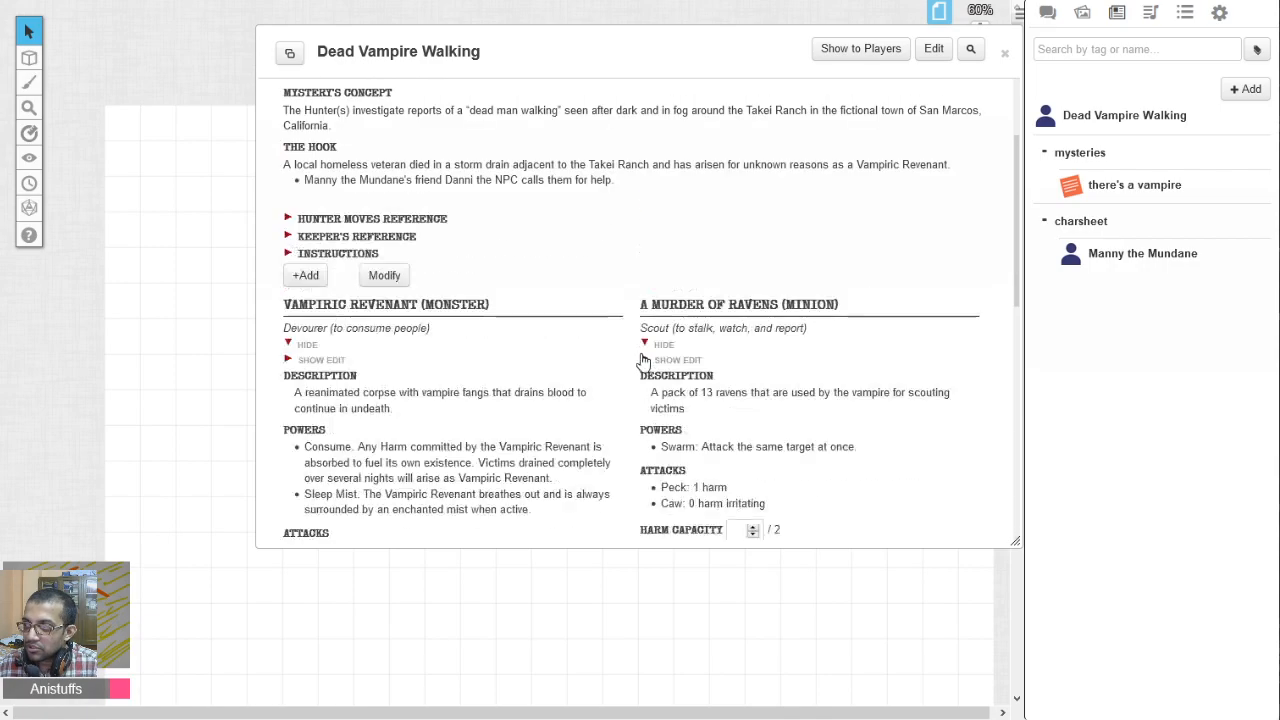
click(308, 403)
scroll(488, 352, down, 15)
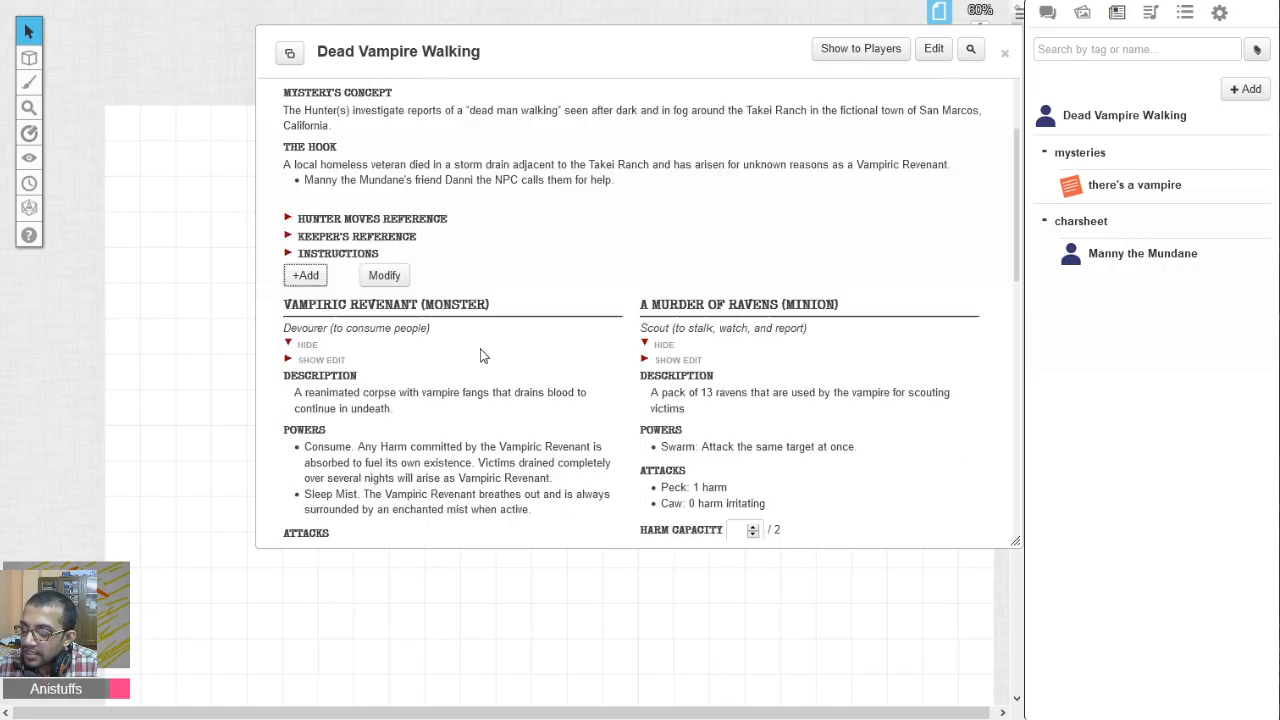
click(377, 436)
click(447, 398)
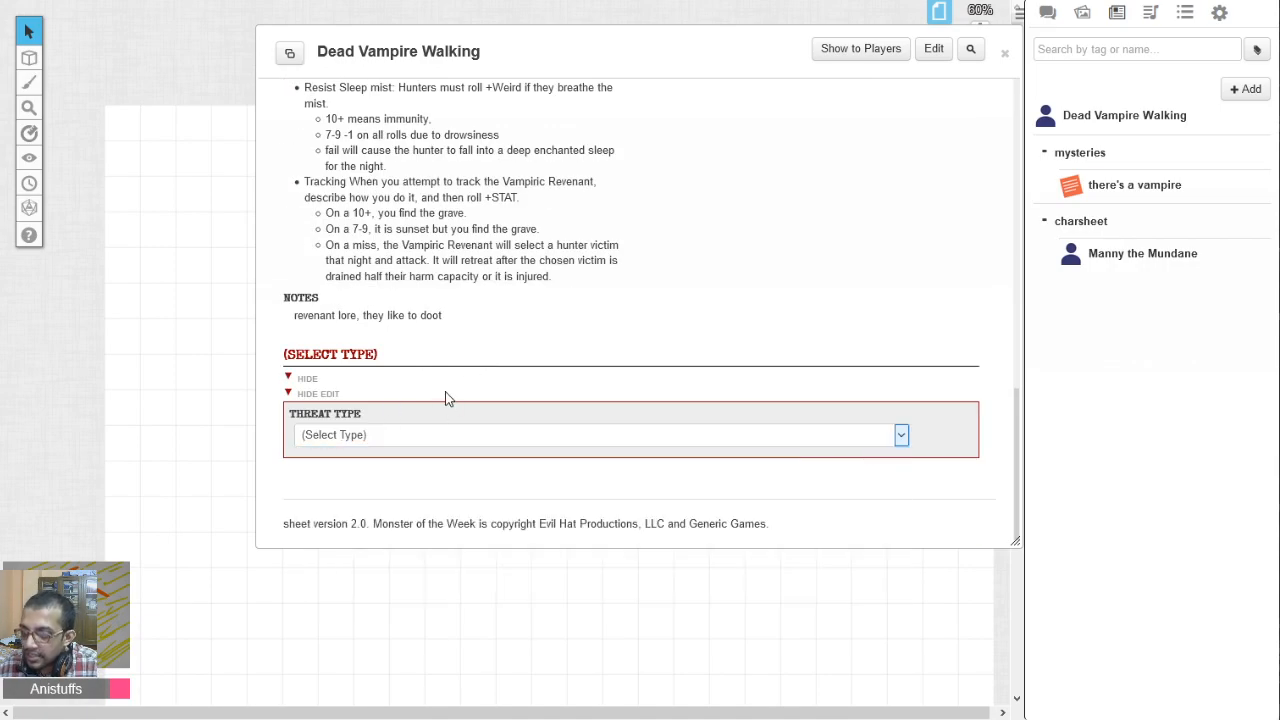
click(377, 436)
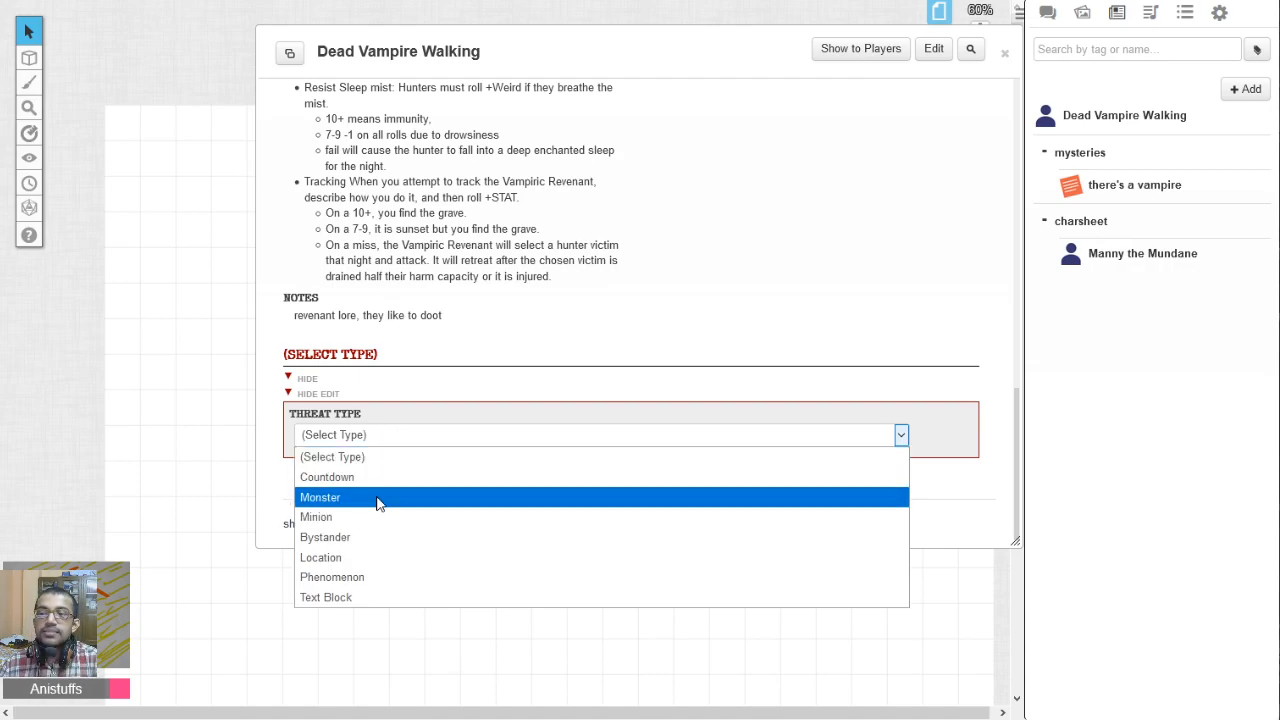
click(365, 541)
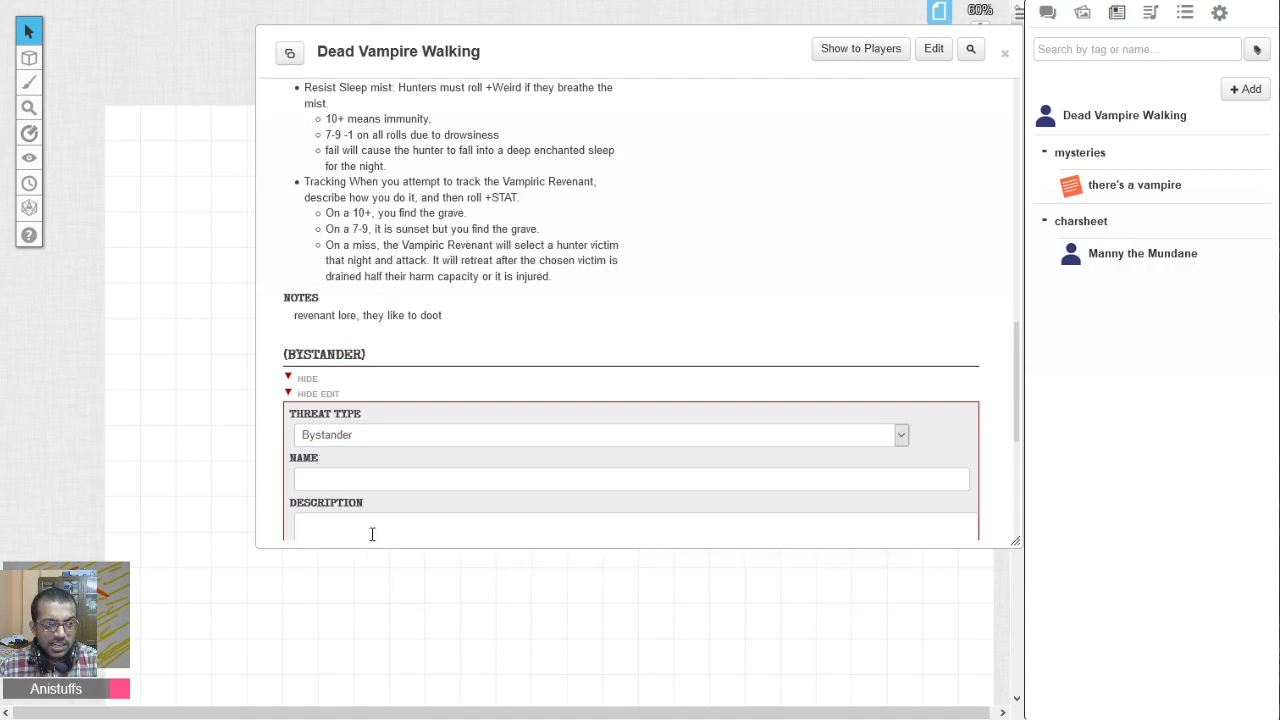
Consult the Bystanders list in the mystery PDF, then fill in the new bystander's full name and the description "Attractive rancher".
key(alt+Tab)
scroll(475, 391, up, 3)
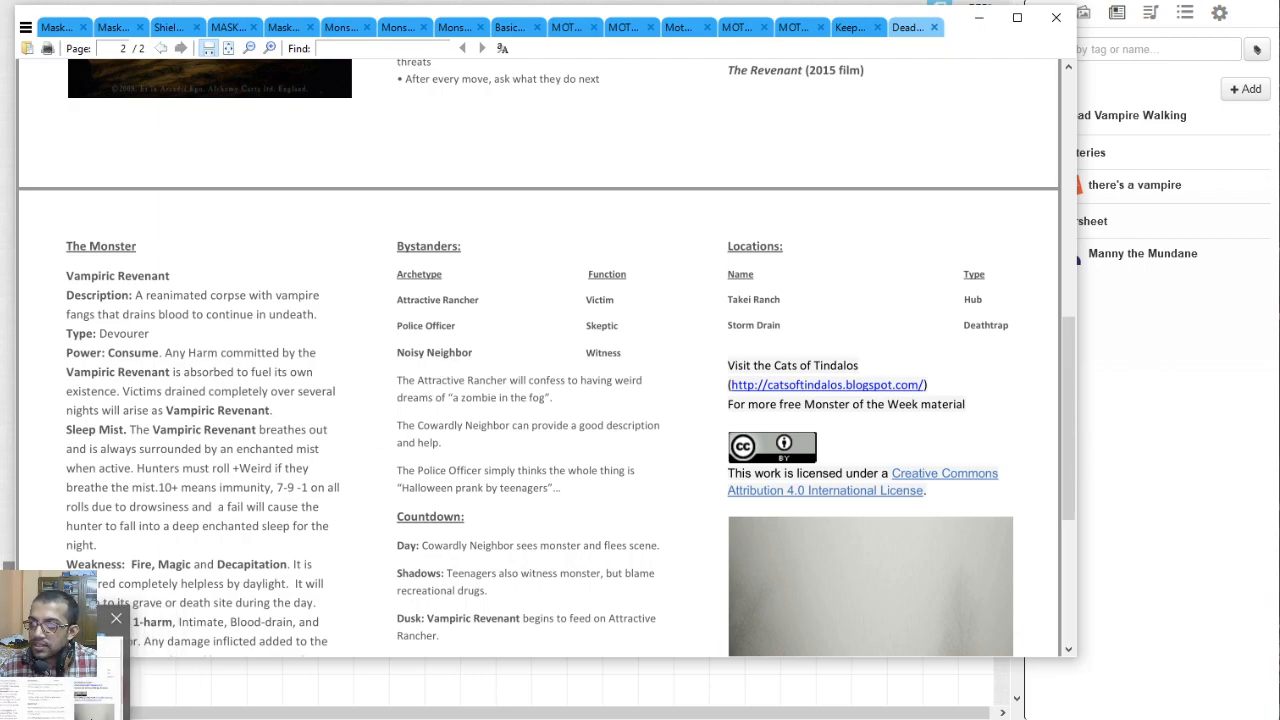
click(62, 717)
click(373, 480)
scroll(367, 421, down, 3)
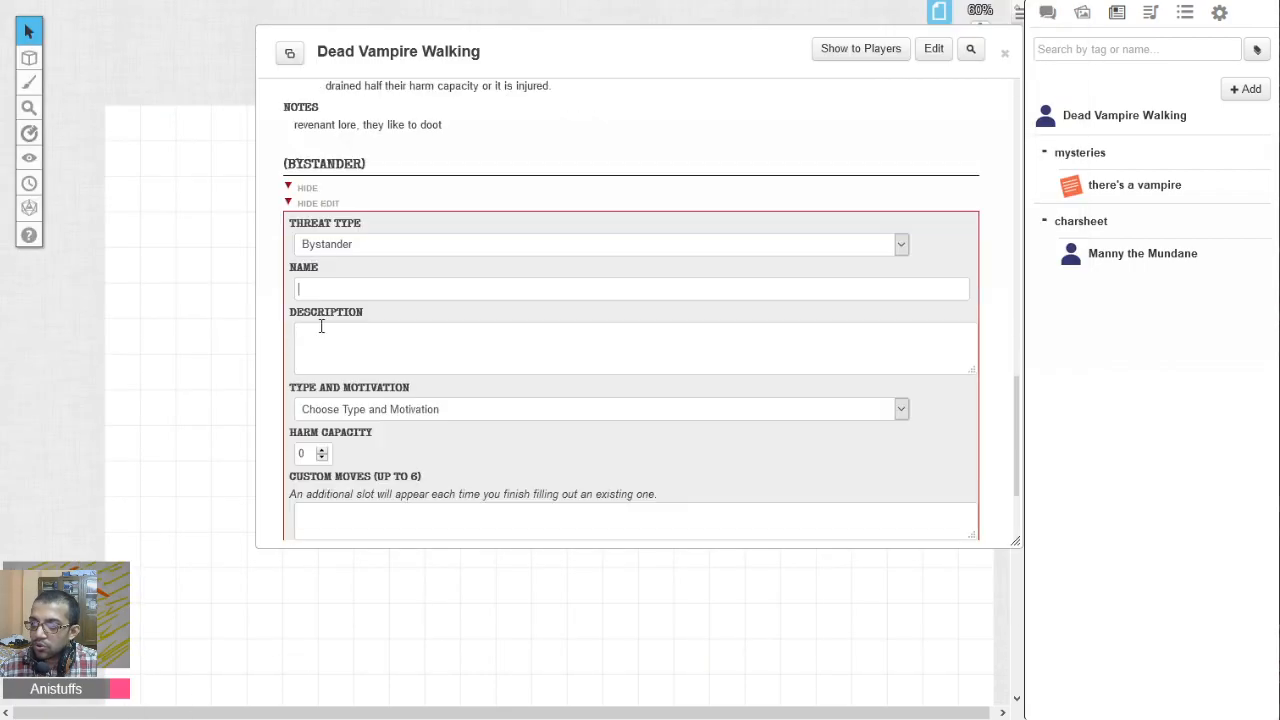
text(Att)
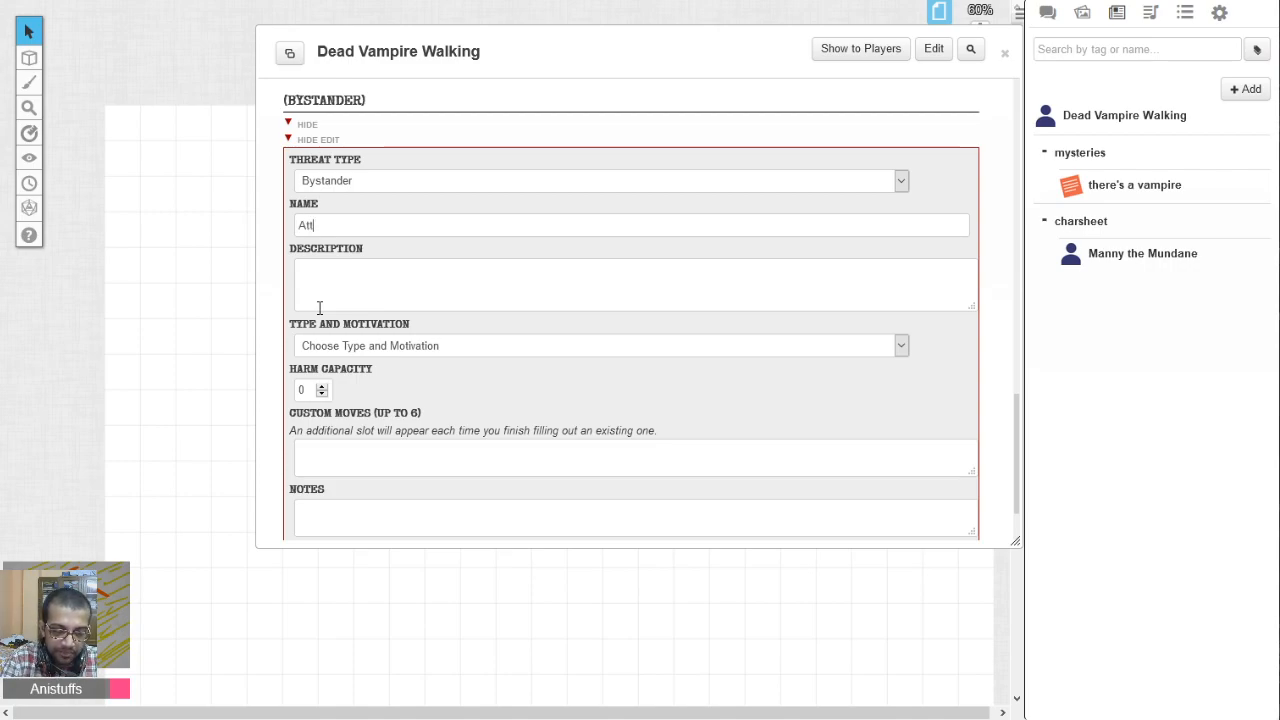
text(reyi R)
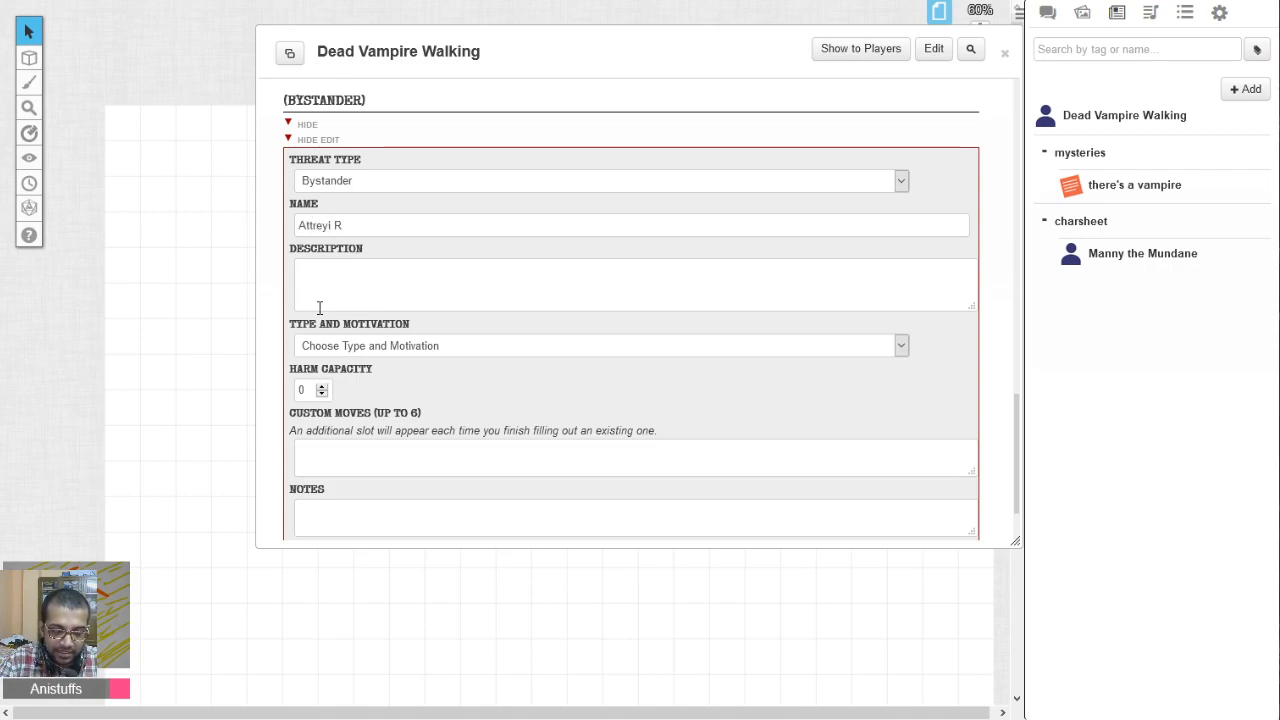
text(evan)
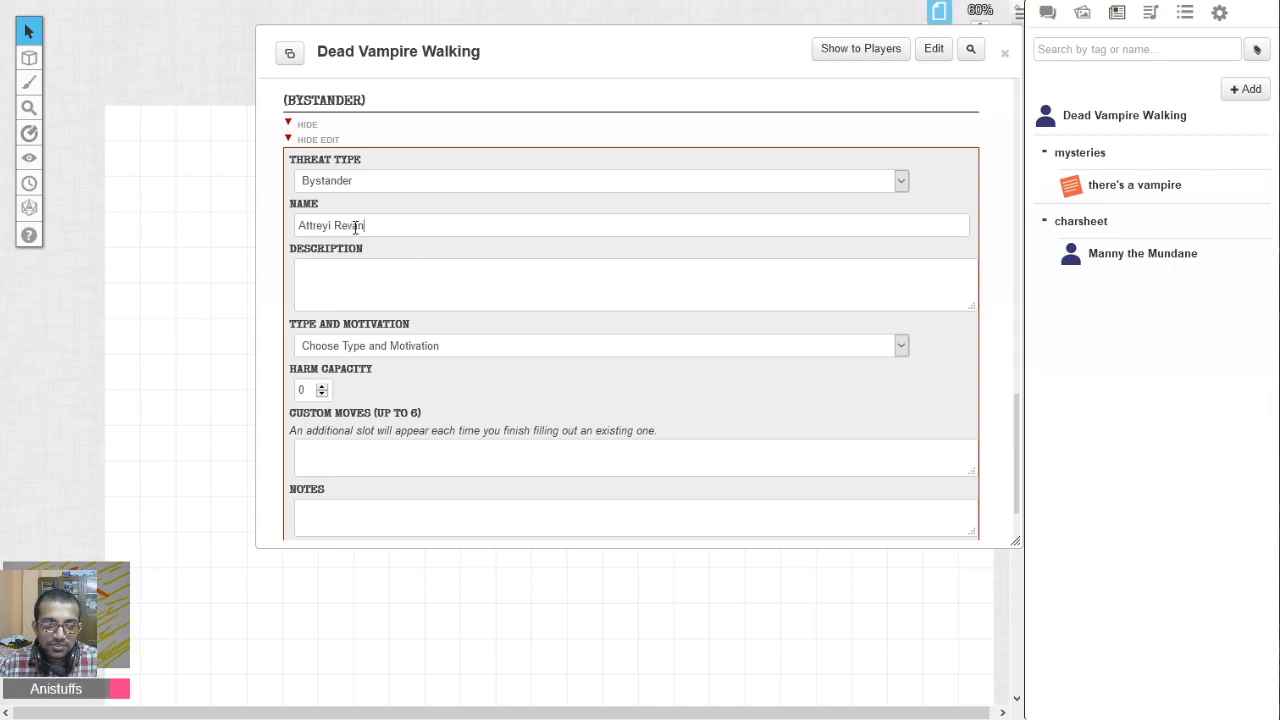
click(348, 273)
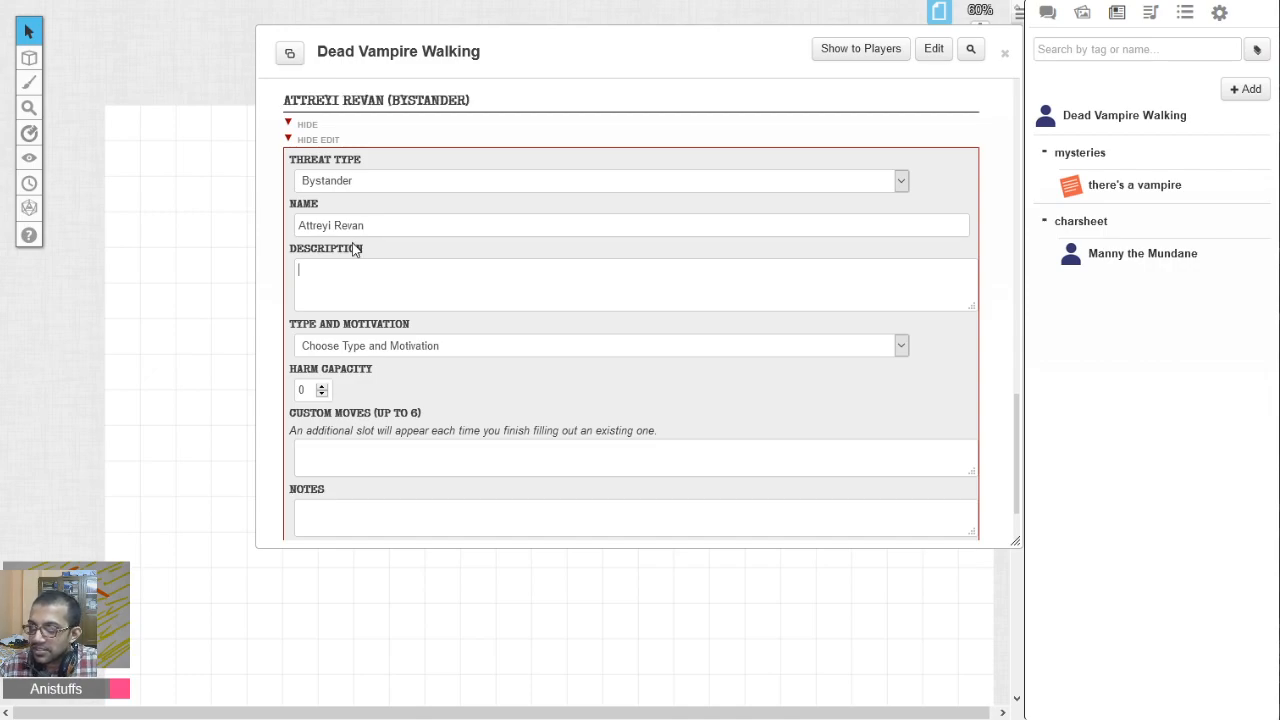
double_click(349, 225)
text(Velan)
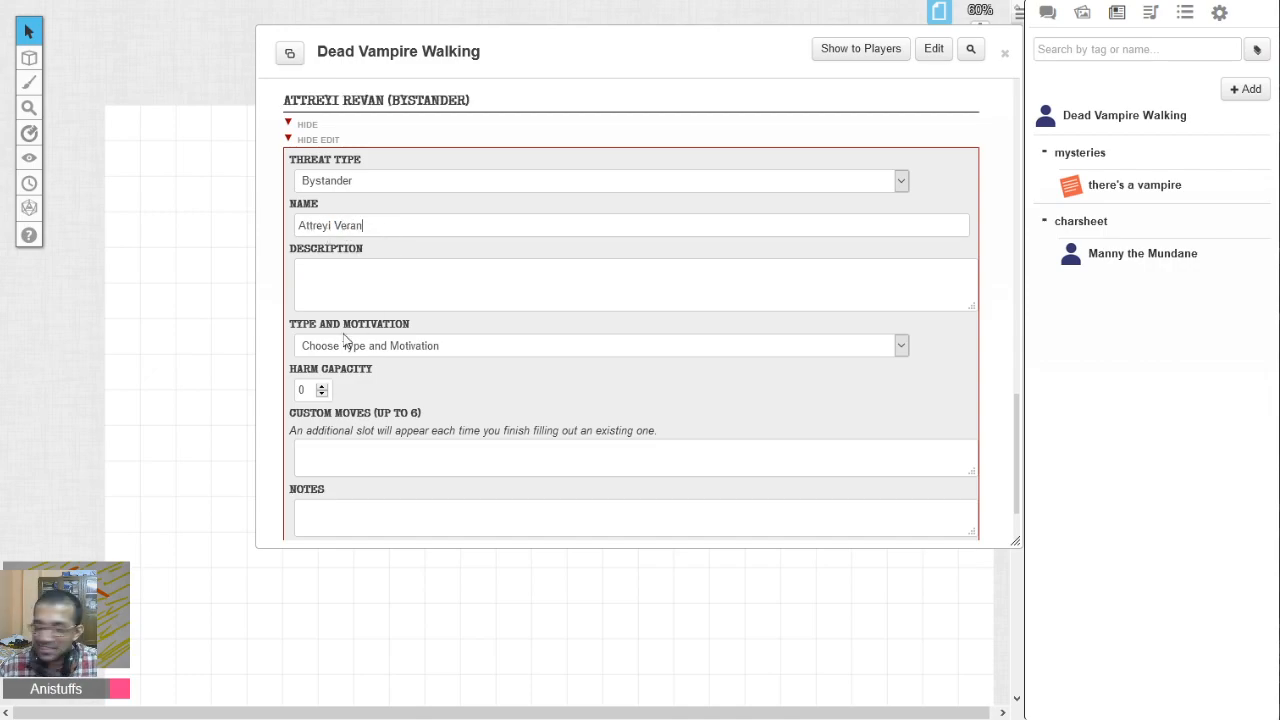
click(348, 286)
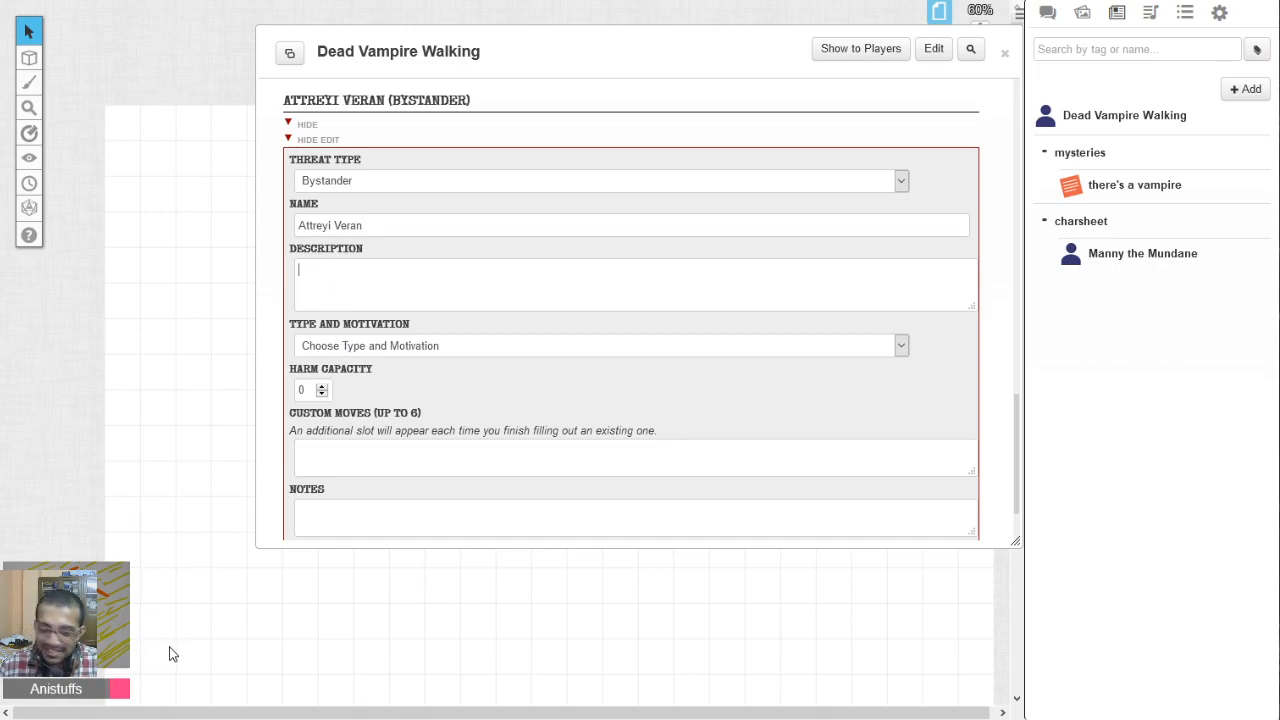
text(Attractive rancher)
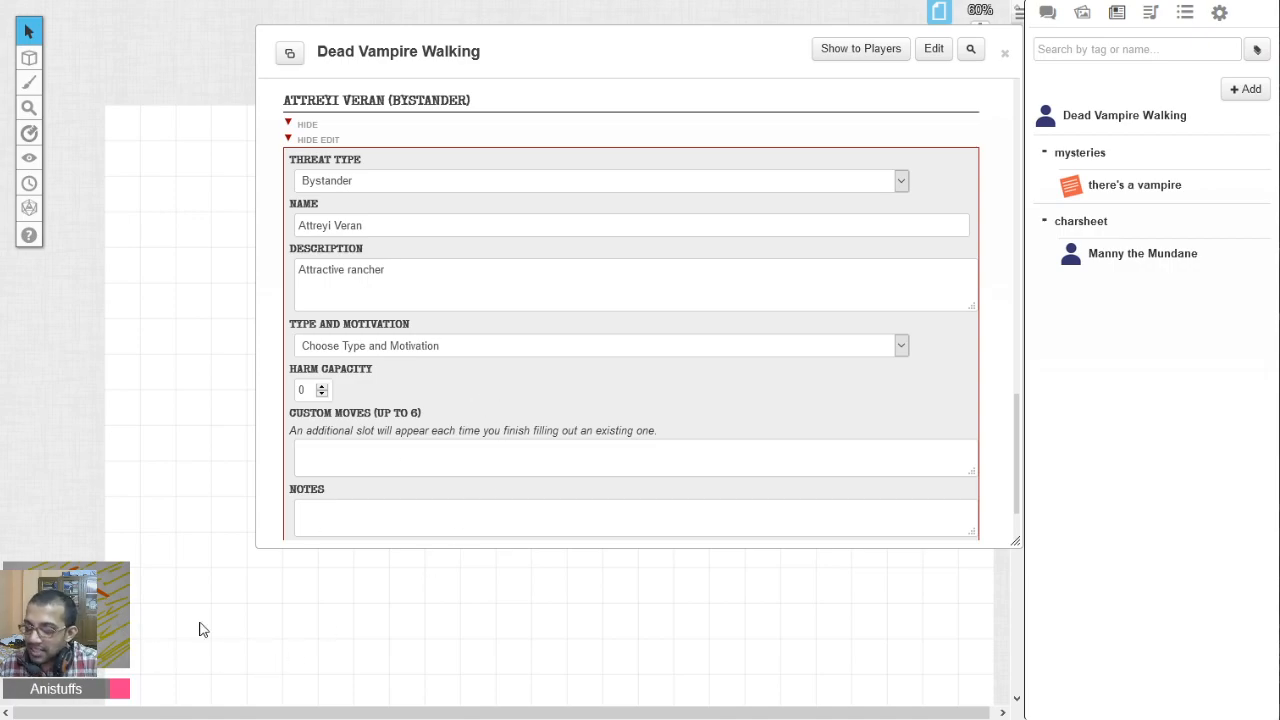
Set the bystander's type and motivation to Victim (to put themselves in danger) and the harm capacity to 5.
key(alt+Tab)
key(alt+Tab)
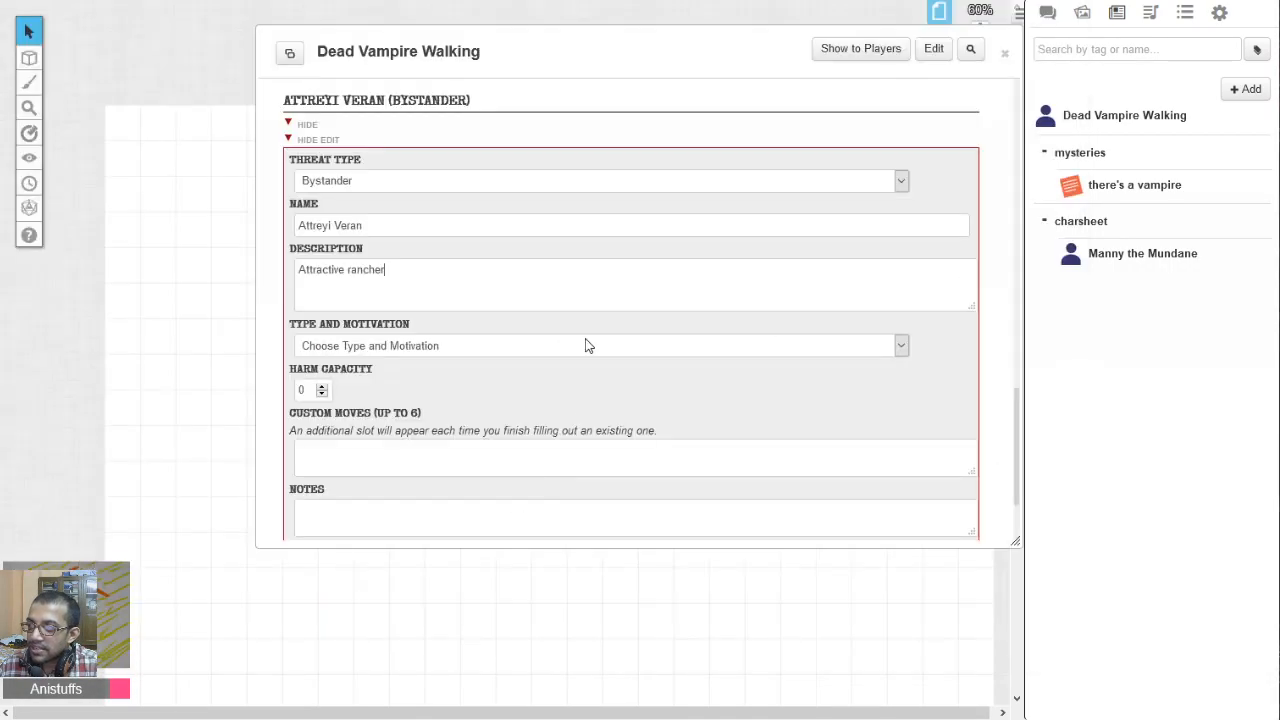
click(565, 346)
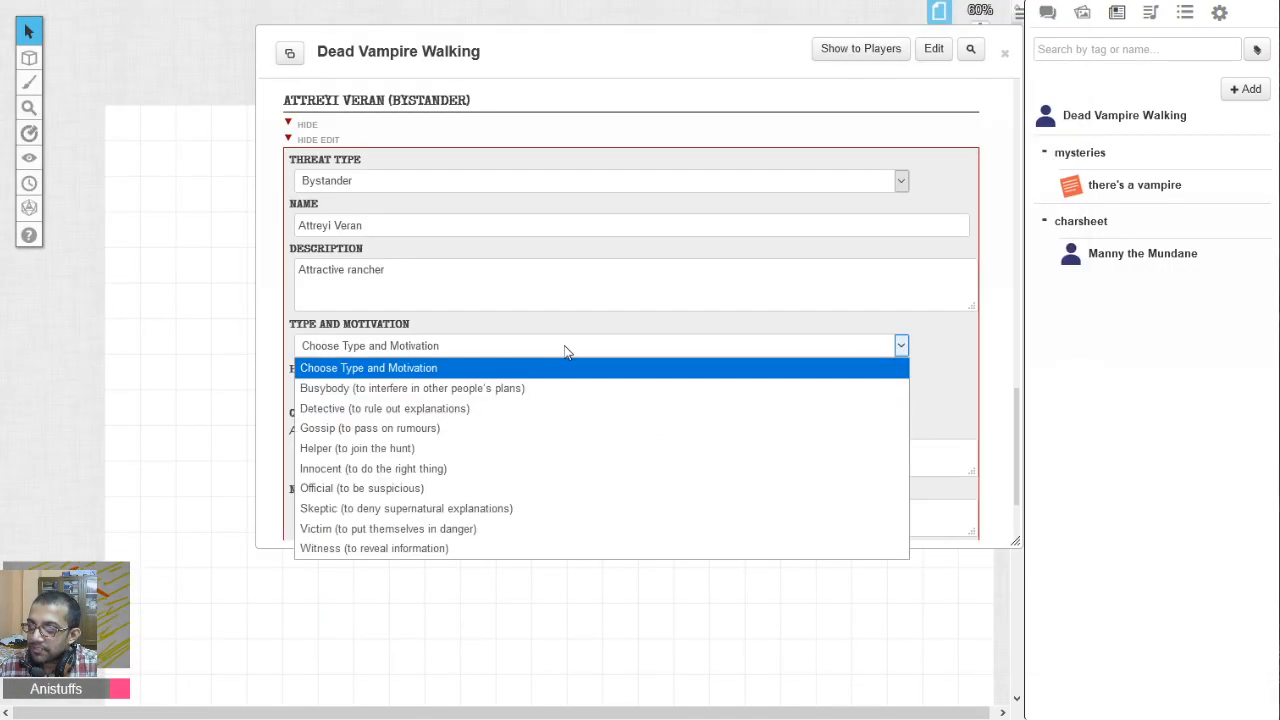
click(368, 528)
scroll(274, 400, down, 1)
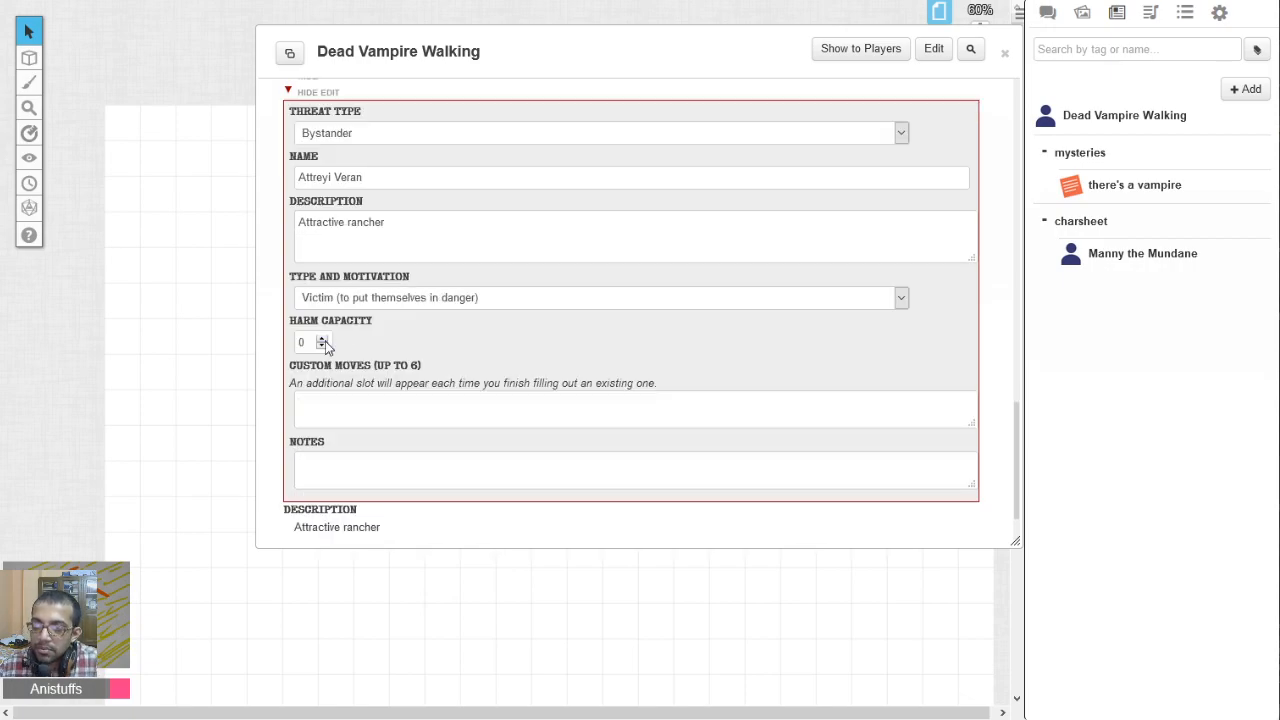
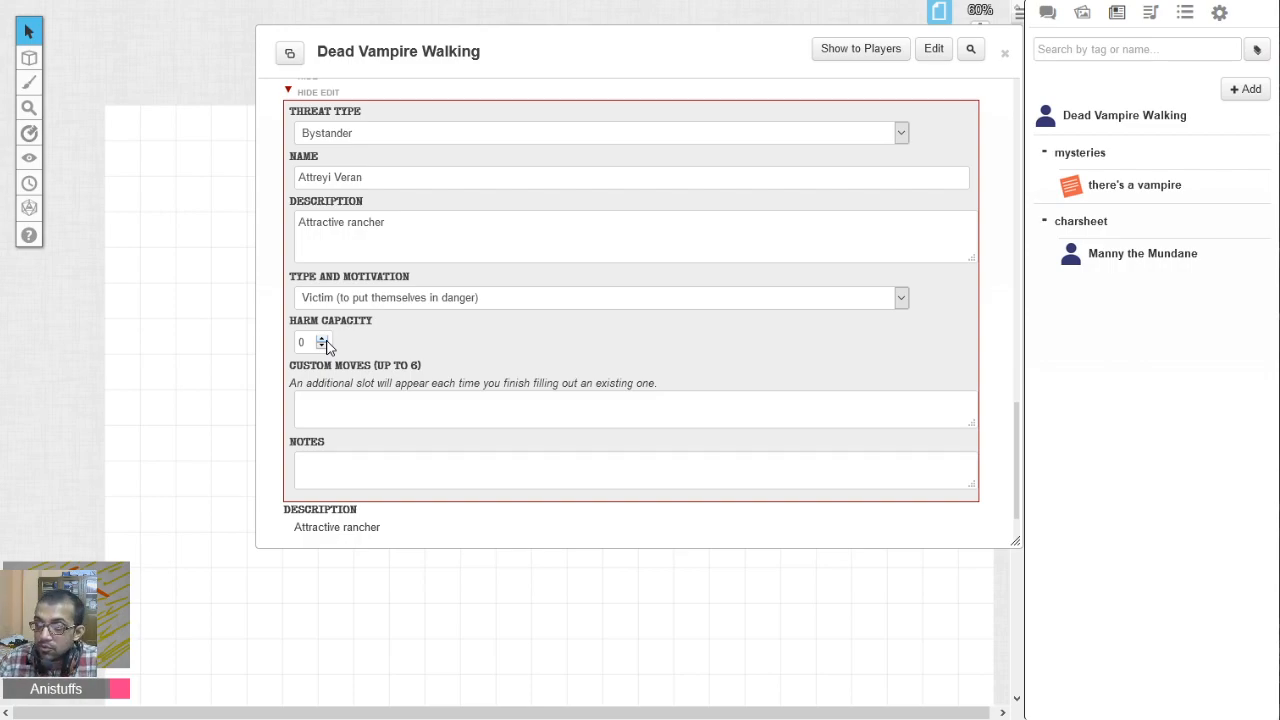
click(322, 339)
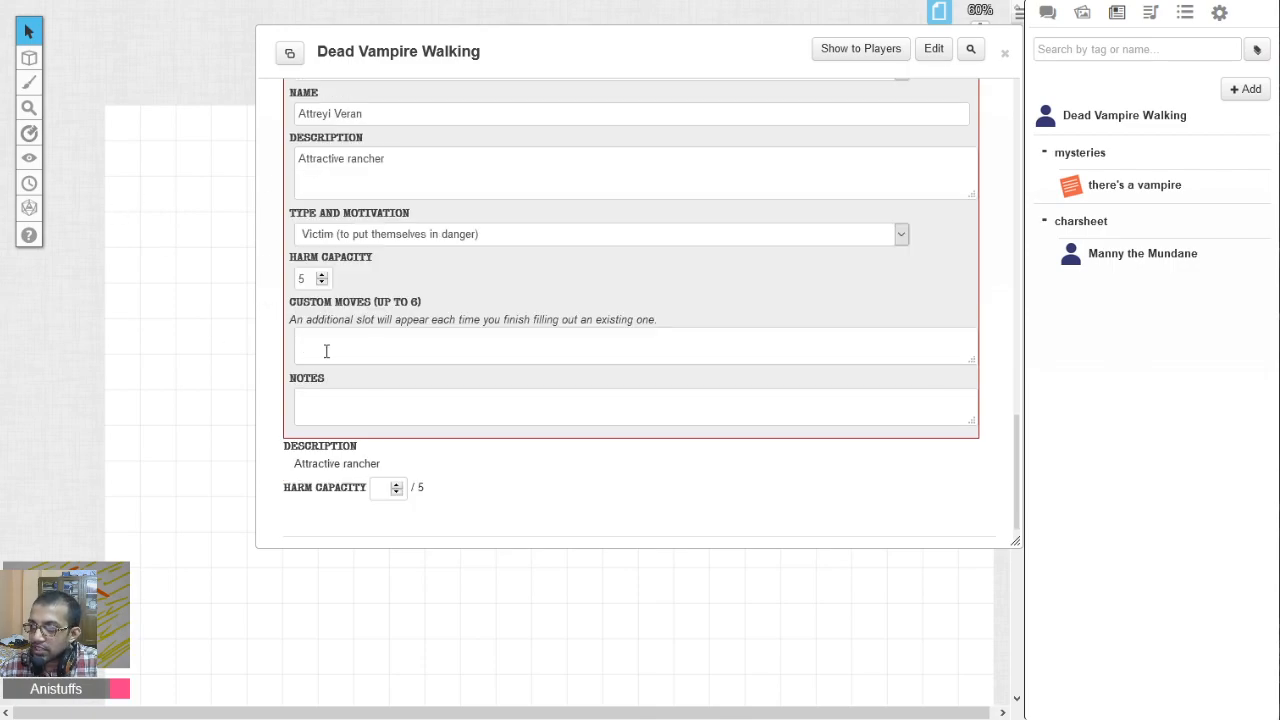
Copy the Attractive Rancher's "will confess to having weird dreams" line from the mystery PDF into the notes after her first name, and collapse the edit section.
click(140, 719)
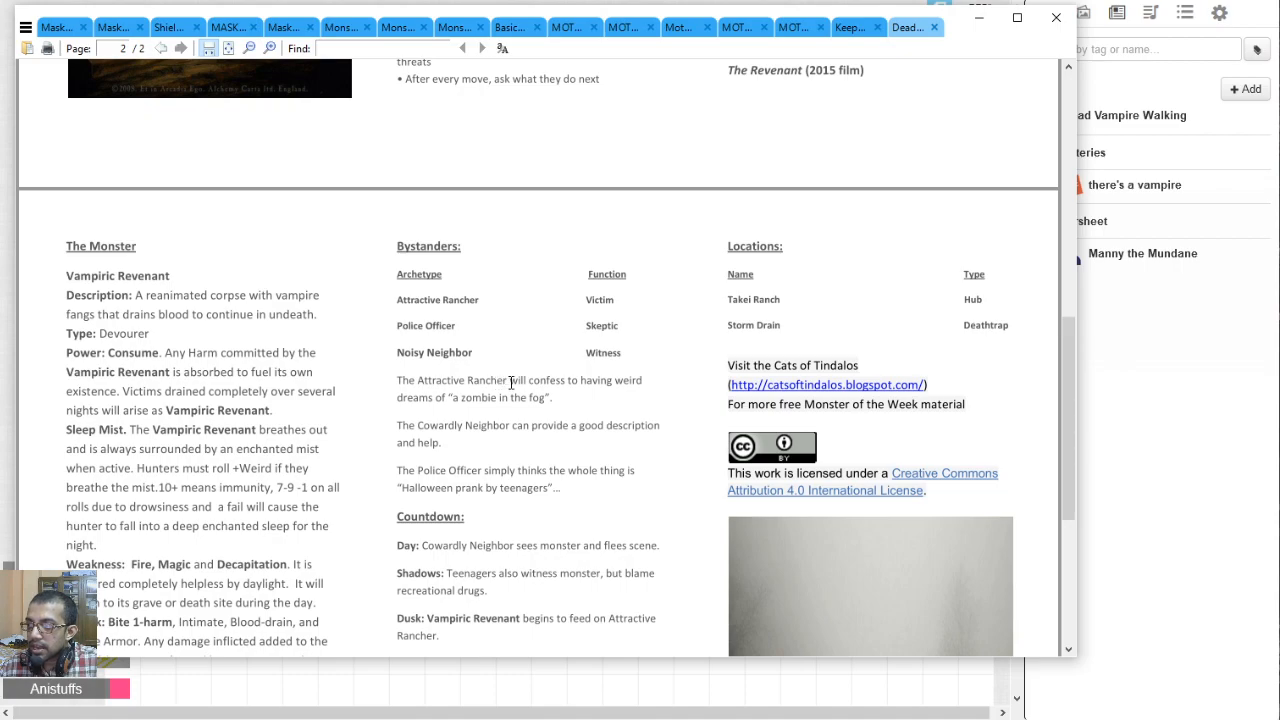
drag(509, 381, 565, 400)
key(ctrl+c)
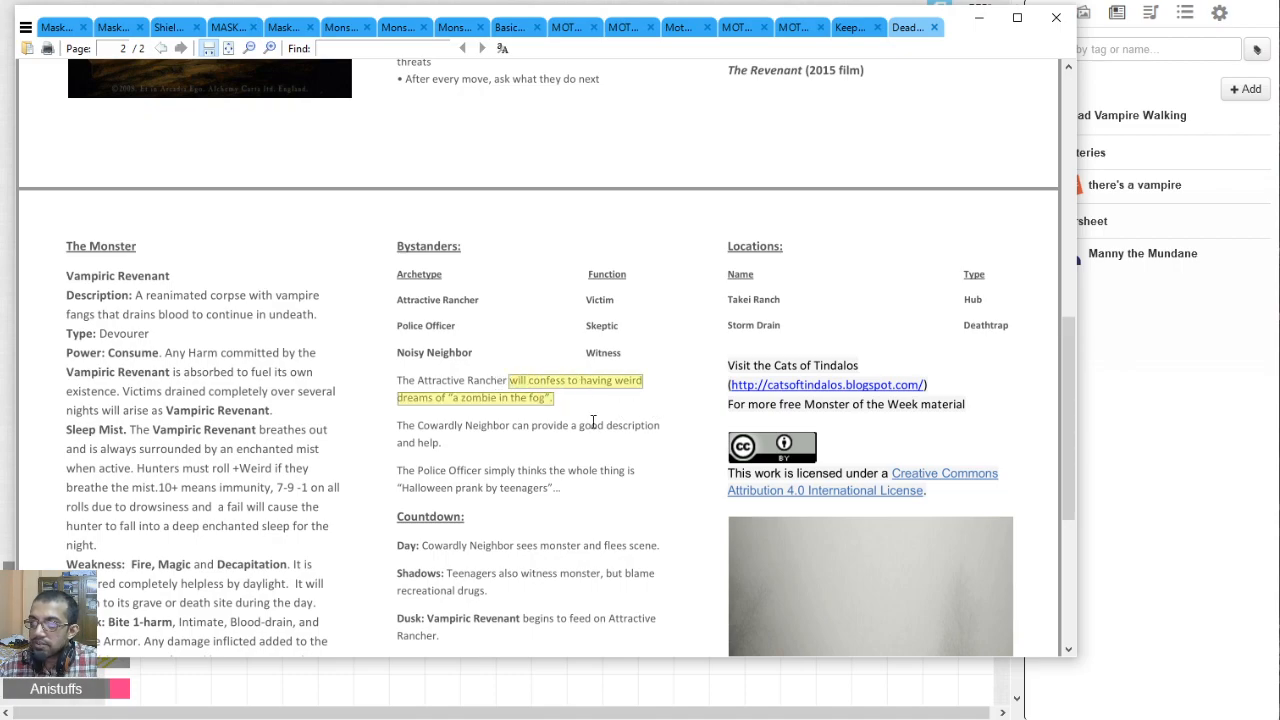
click(990, 22)
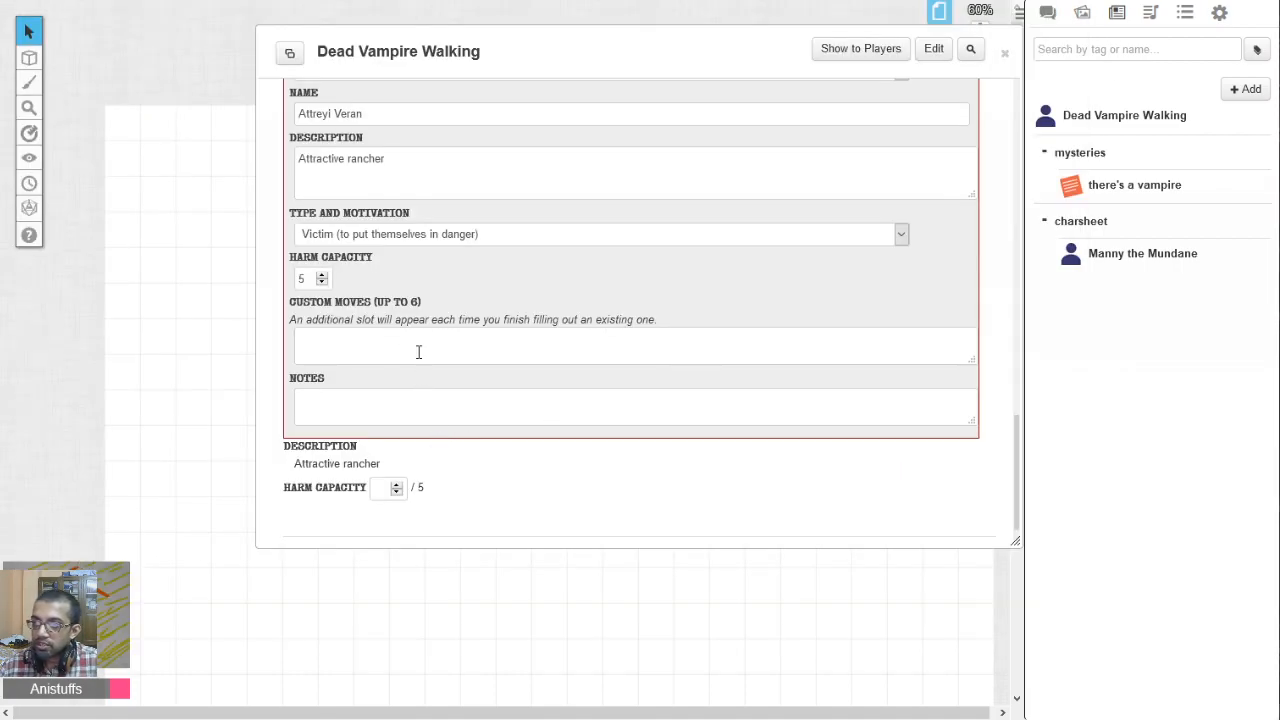
click(389, 413)
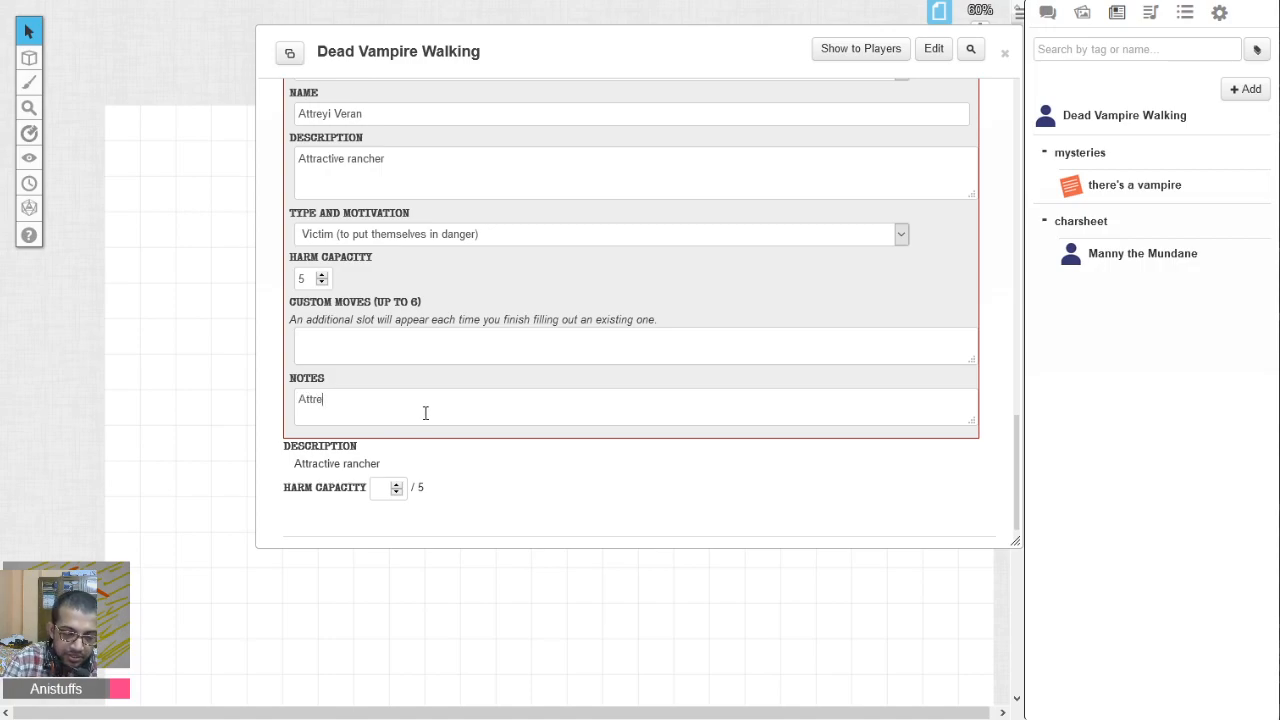
text(Attreyi)
key(ctrl+v)
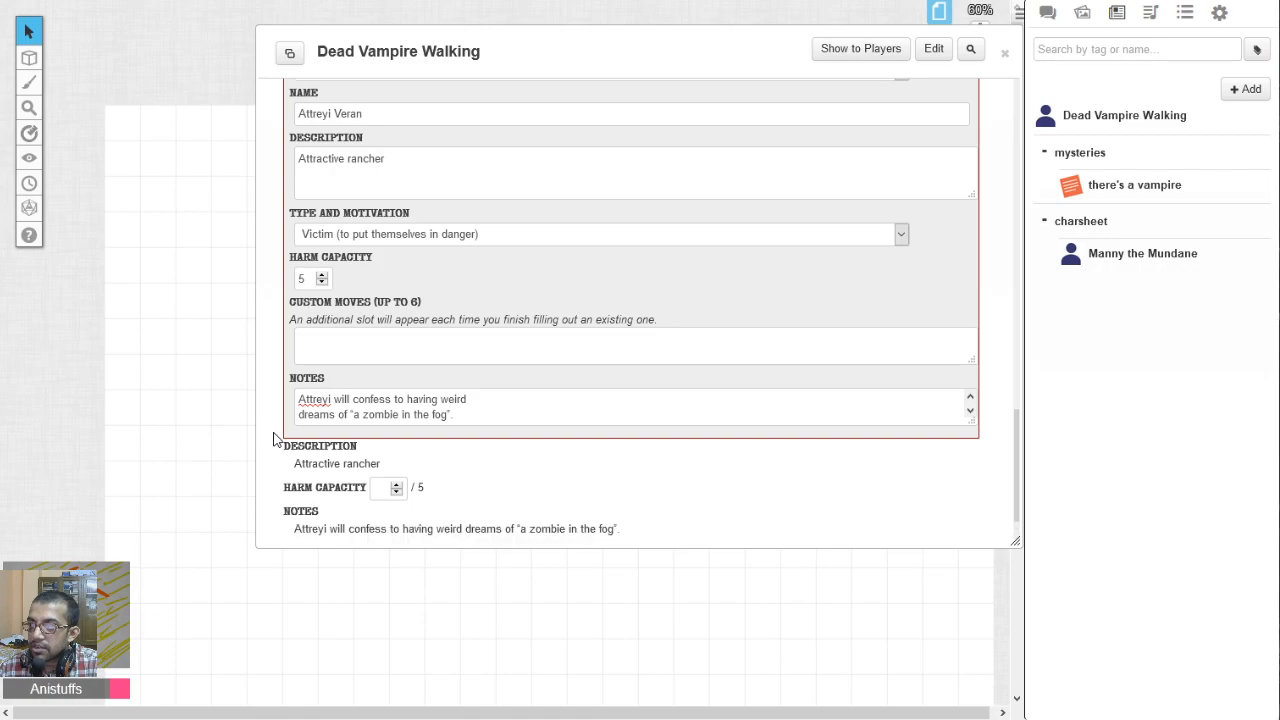
scroll(265, 443, down, 1)
scroll(265, 443, up, 3)
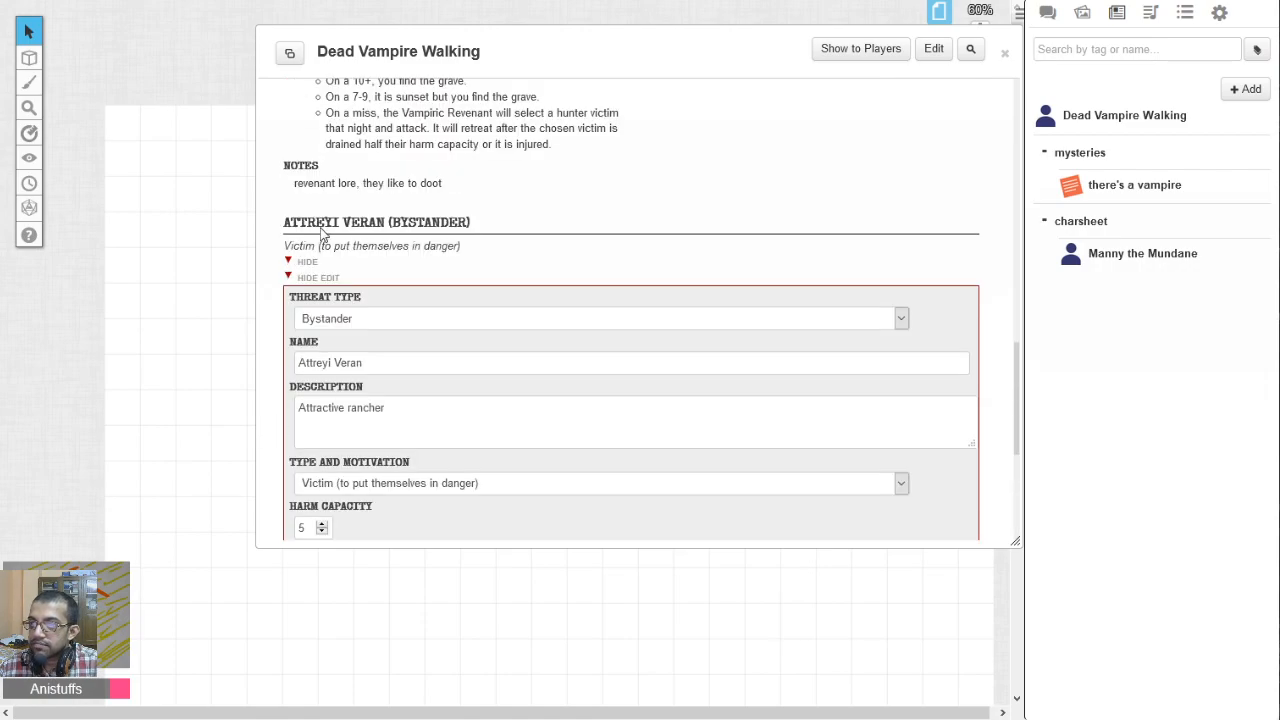
click(303, 276)
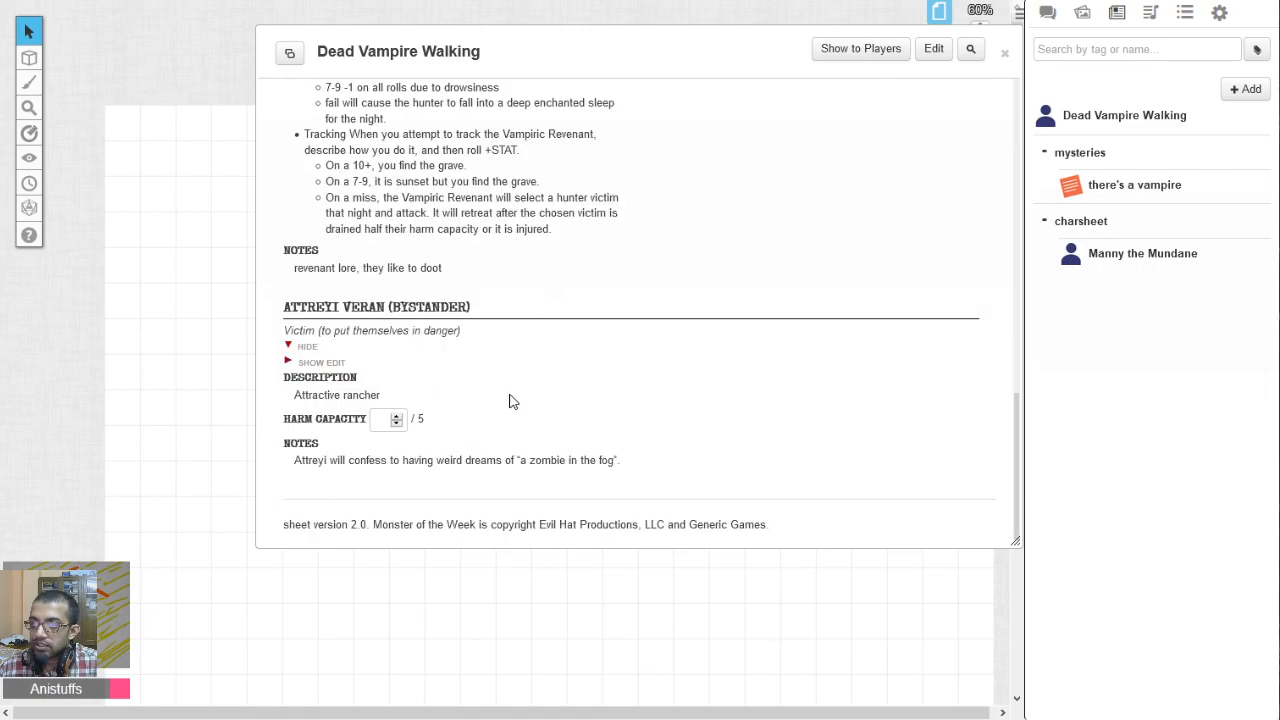
Add another threat entry with the type Bystander, and fill in the character's full name and the description "Police officer".
scroll(614, 382, up, 10)
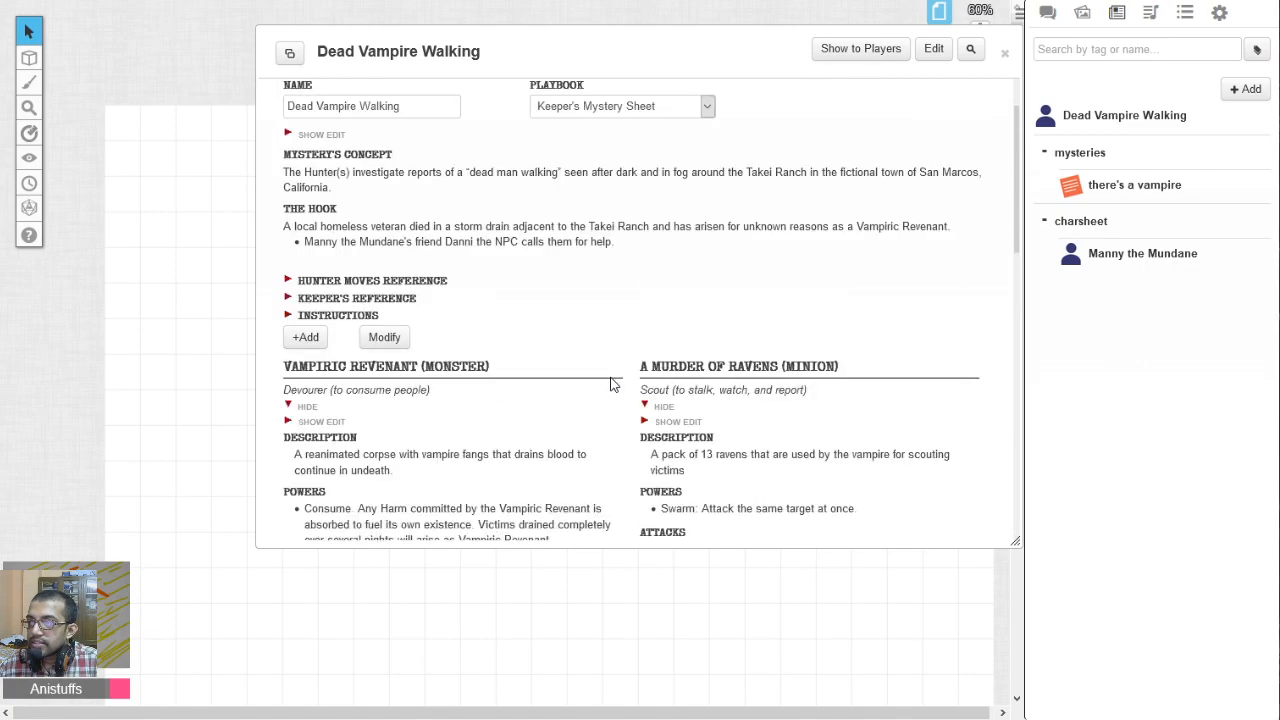
scroll(535, 357, down, 9)
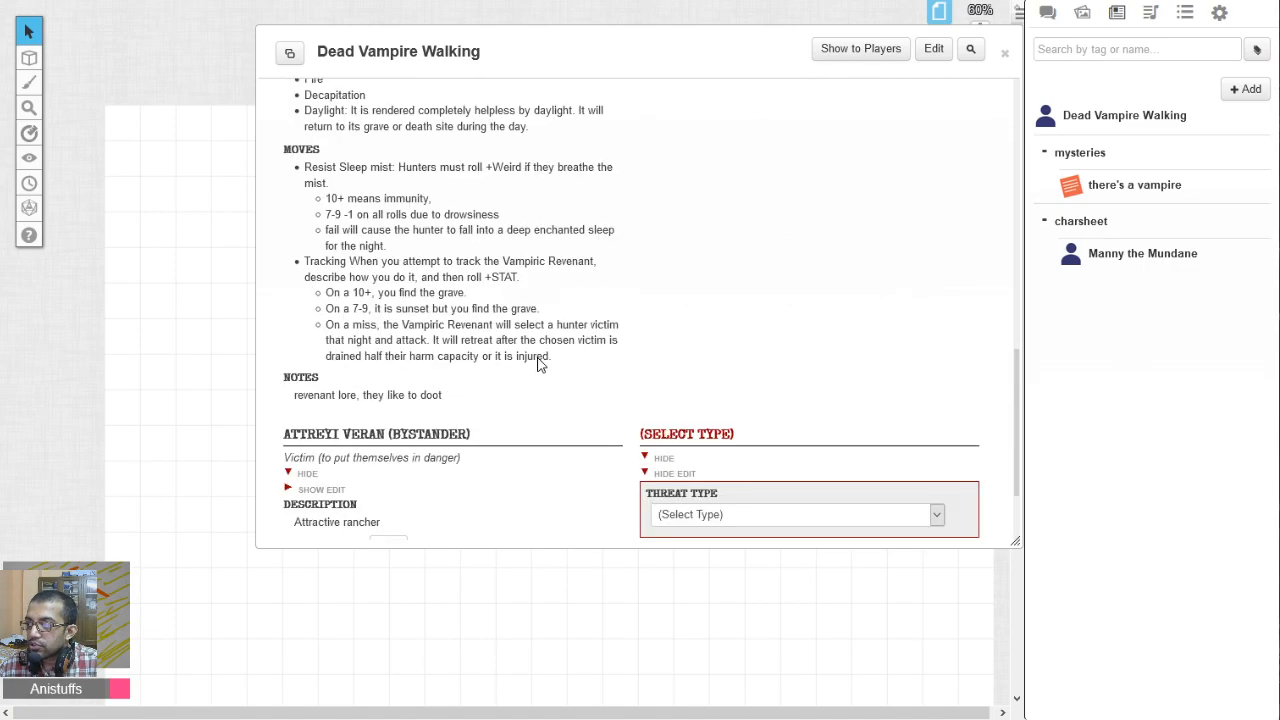
scroll(536, 357, down, 2)
click(714, 388)
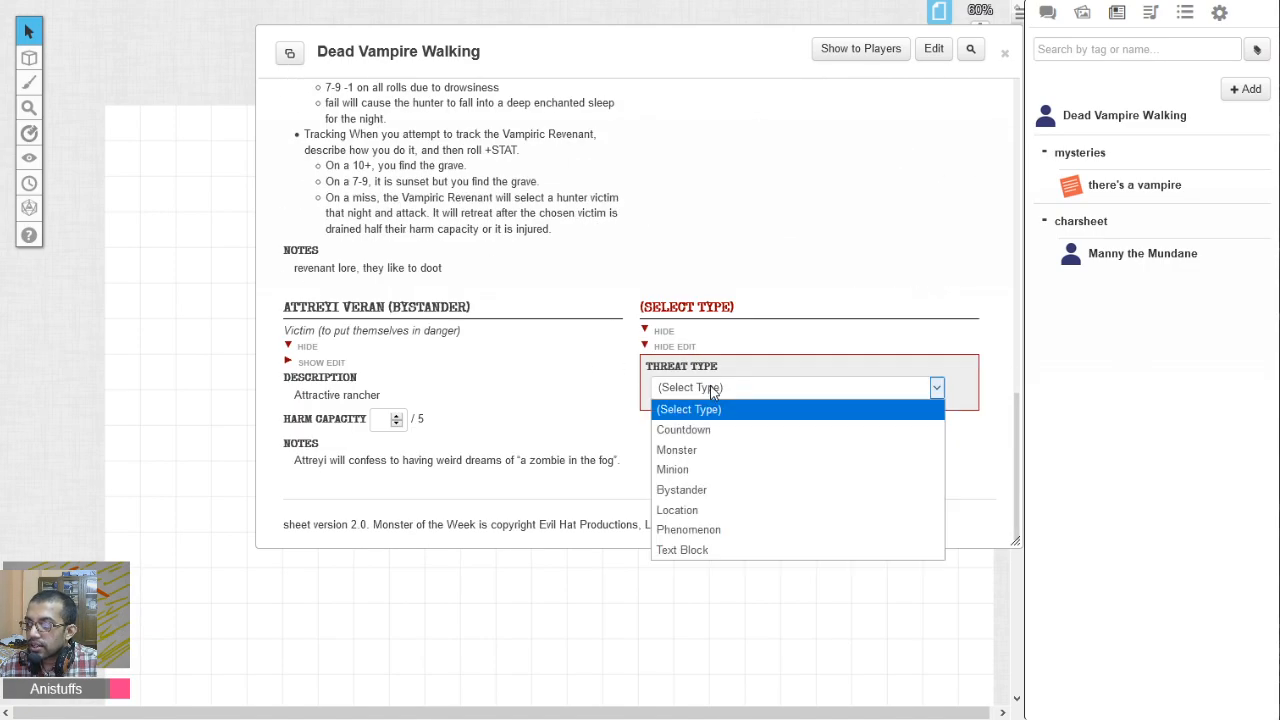
click(703, 490)
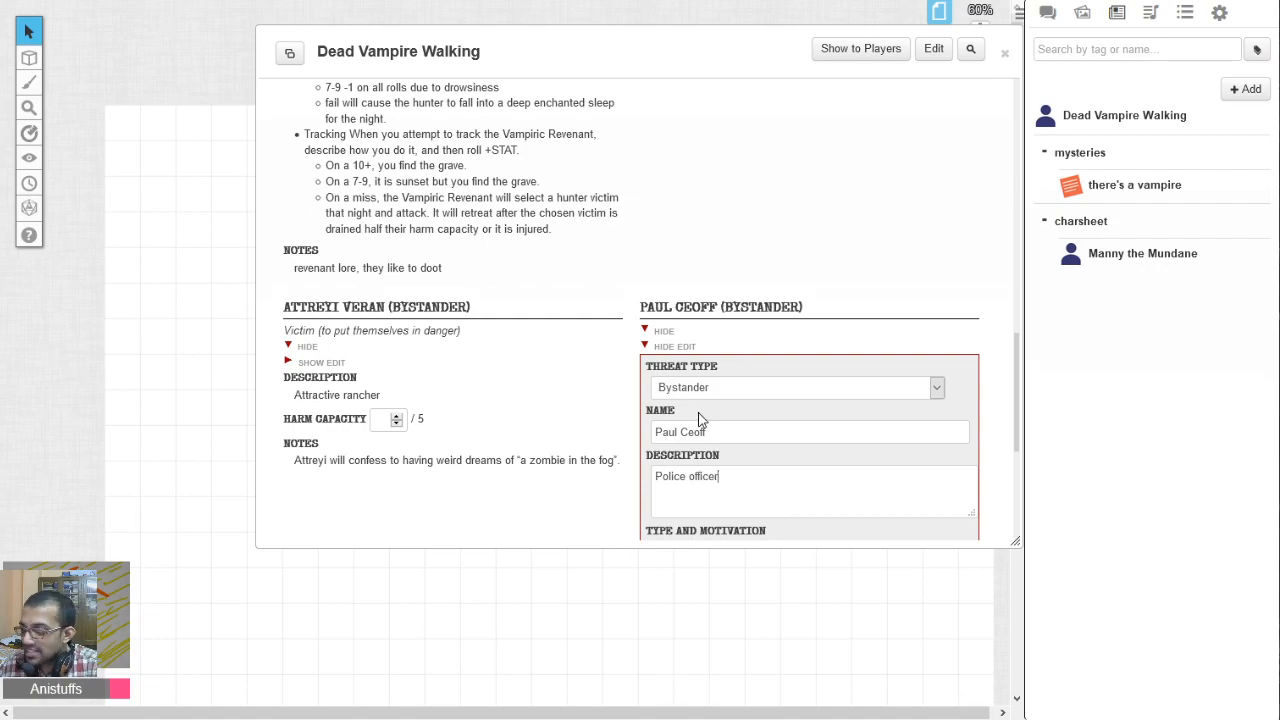
Set the police officer's type and motivation to Skeptic (to deny supernatural explanations), and check it against the mystery PDF.
scroll(700, 422, down, 2)
click(705, 364)
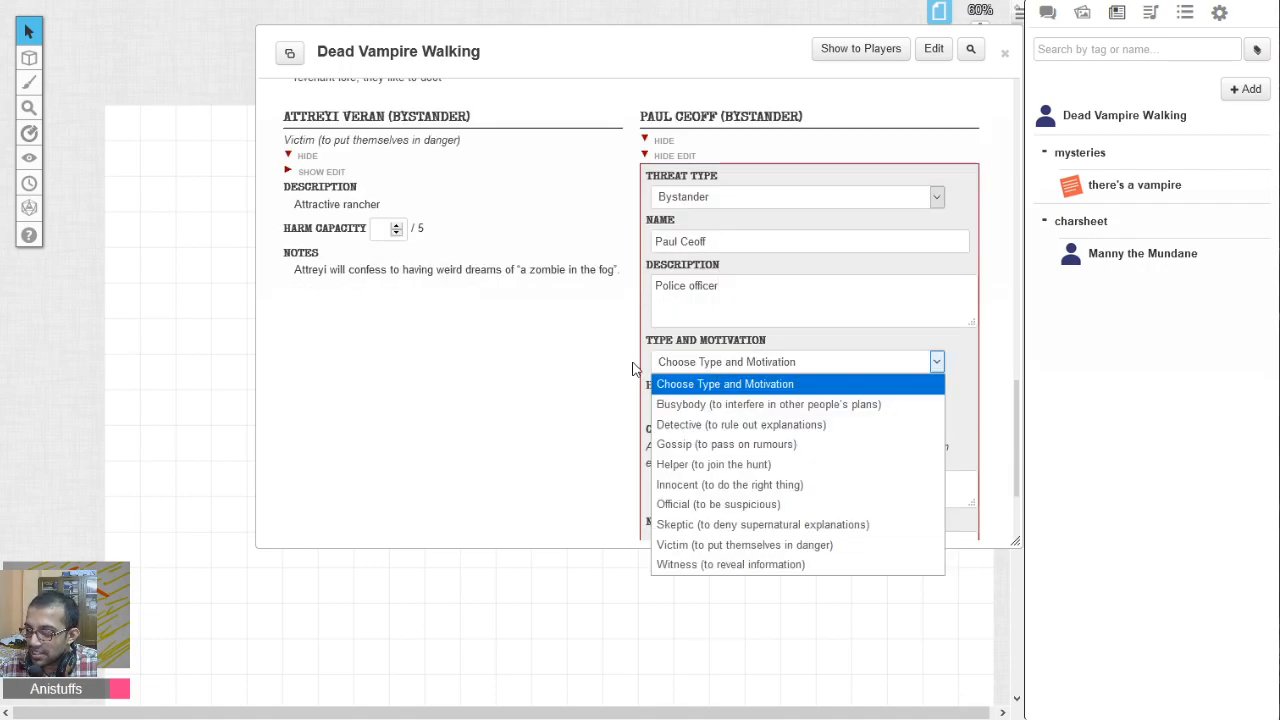
click(662, 524)
key(alt+Tab)
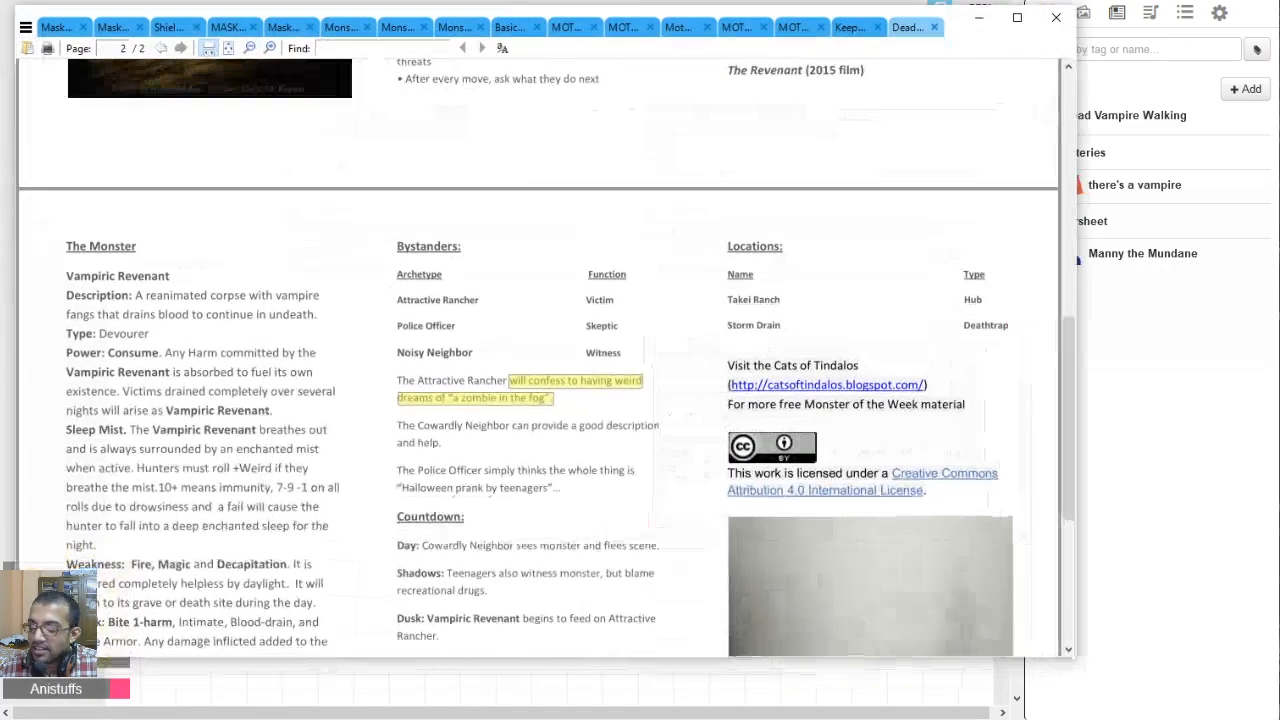
key(alt+Tab)
Copy the PDF's "thinks the whole thing is 'Halloween prank by teenagers'…" into the police officer's notes after his first name, and collapse the edit section.
scroll(551, 540, down, 2)
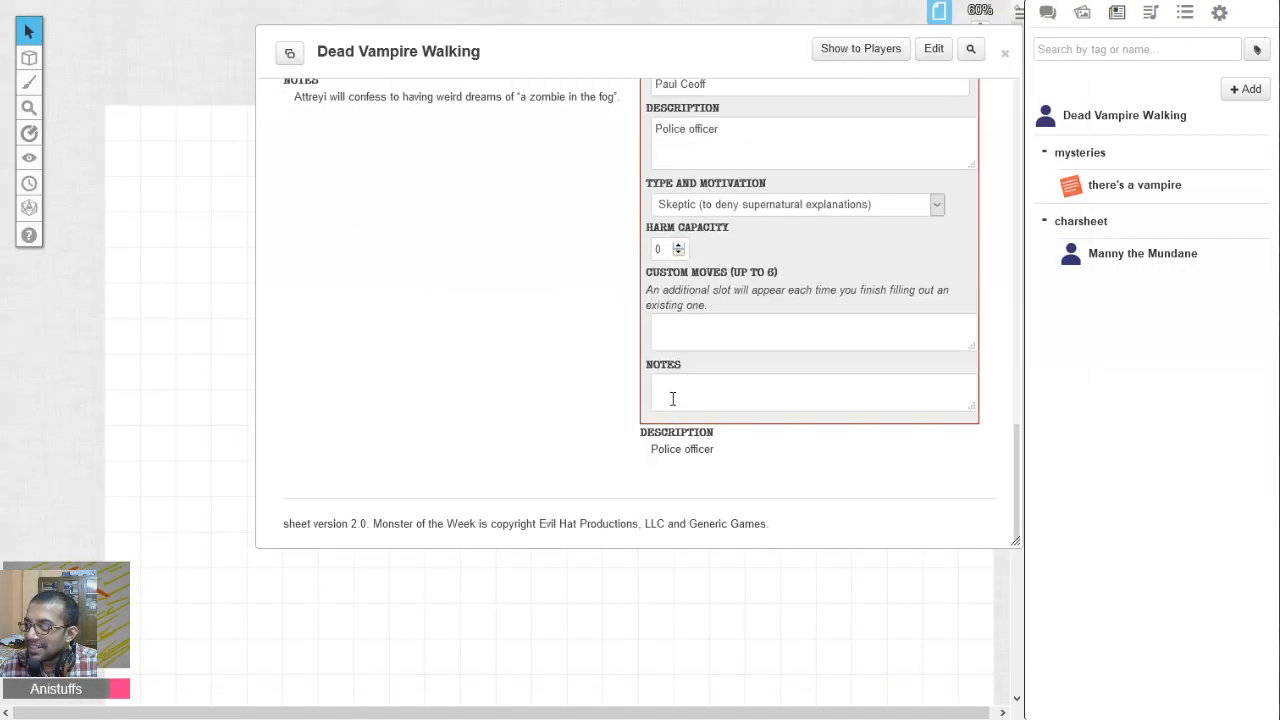
key(alt+Tab)
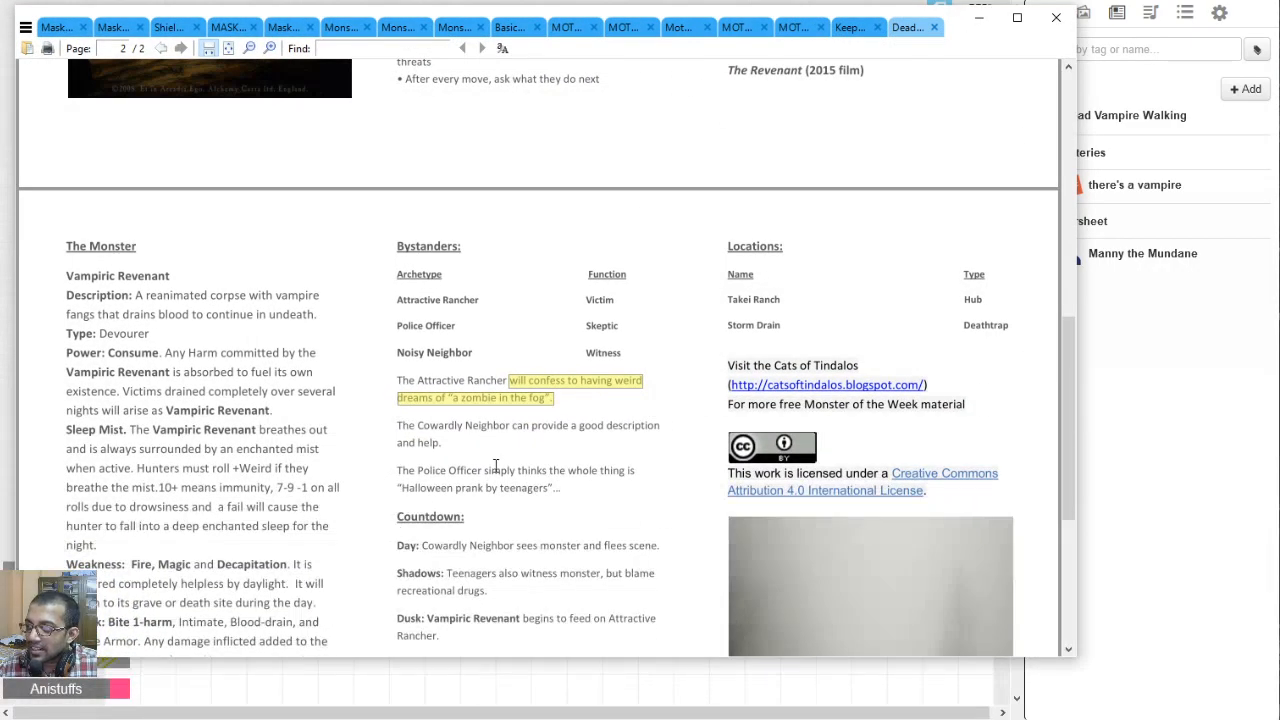
drag(518, 471, 589, 506)
click(531, 474)
drag(515, 473, 610, 495)
key(ctrl+c)
key(alt+Tab)
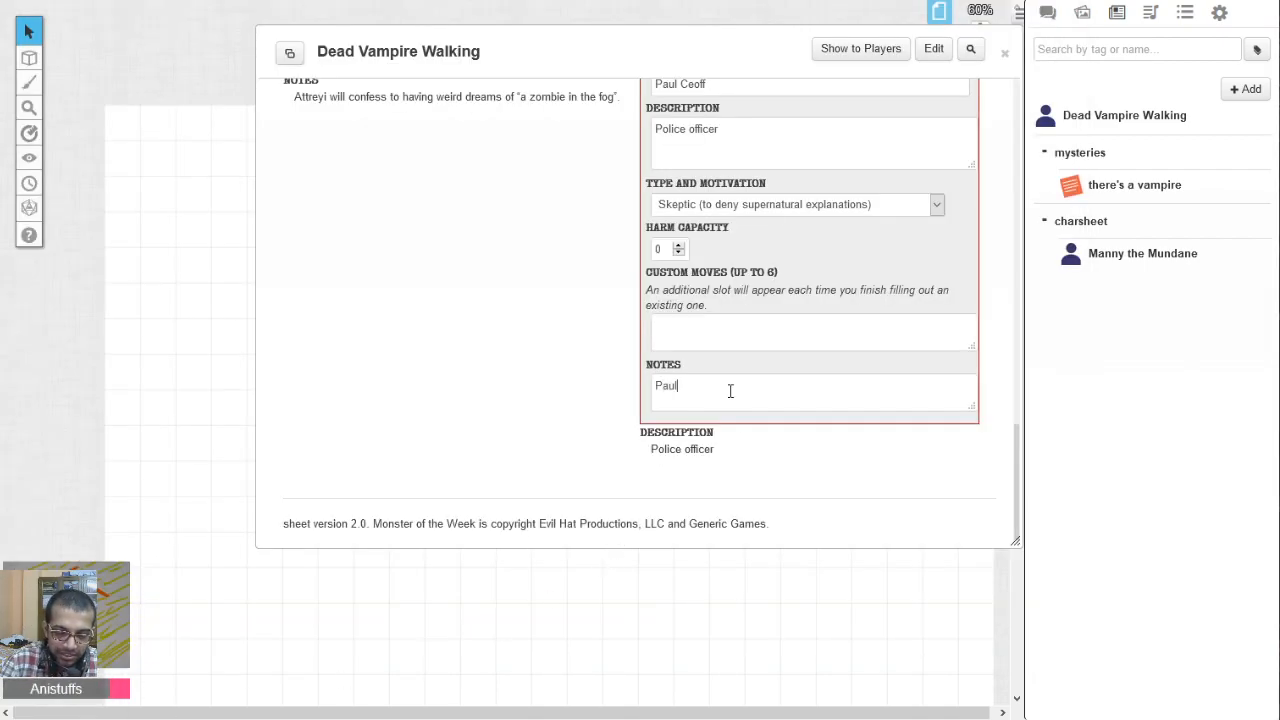
key(ctrl+v)
click(684, 386)
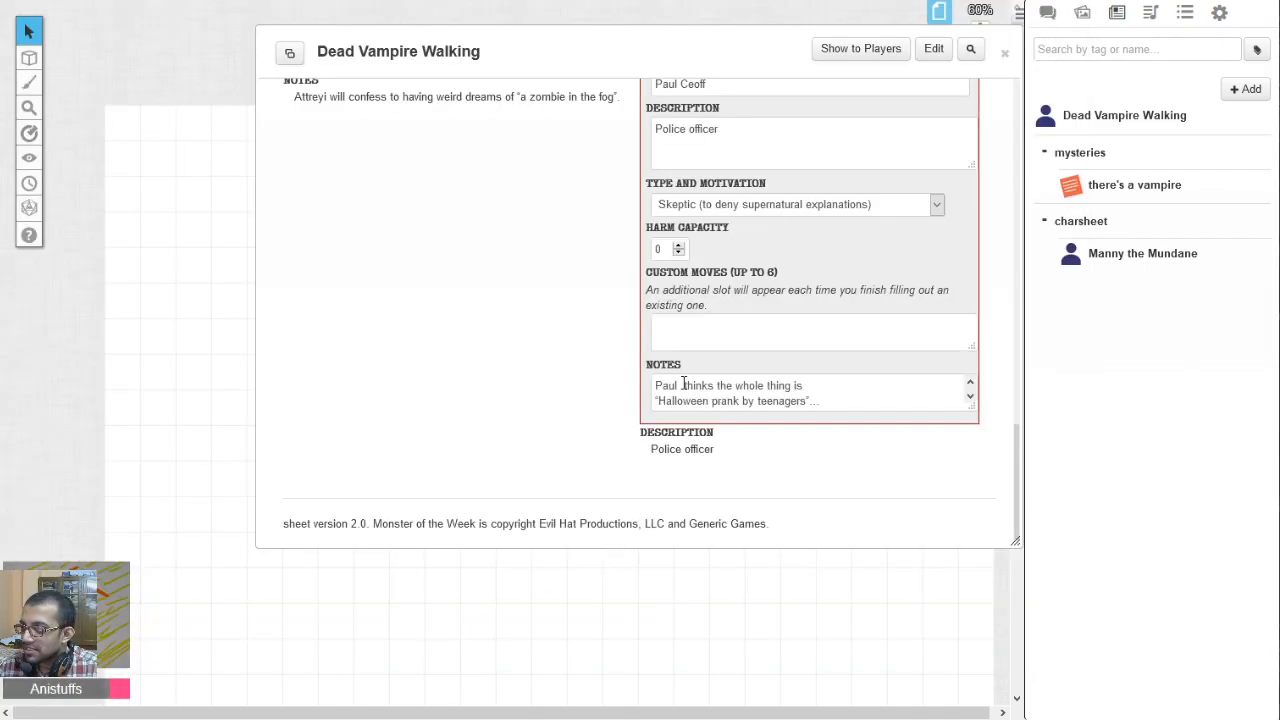
key(BackSpace)
click(582, 394)
scroll(590, 350, up, 3)
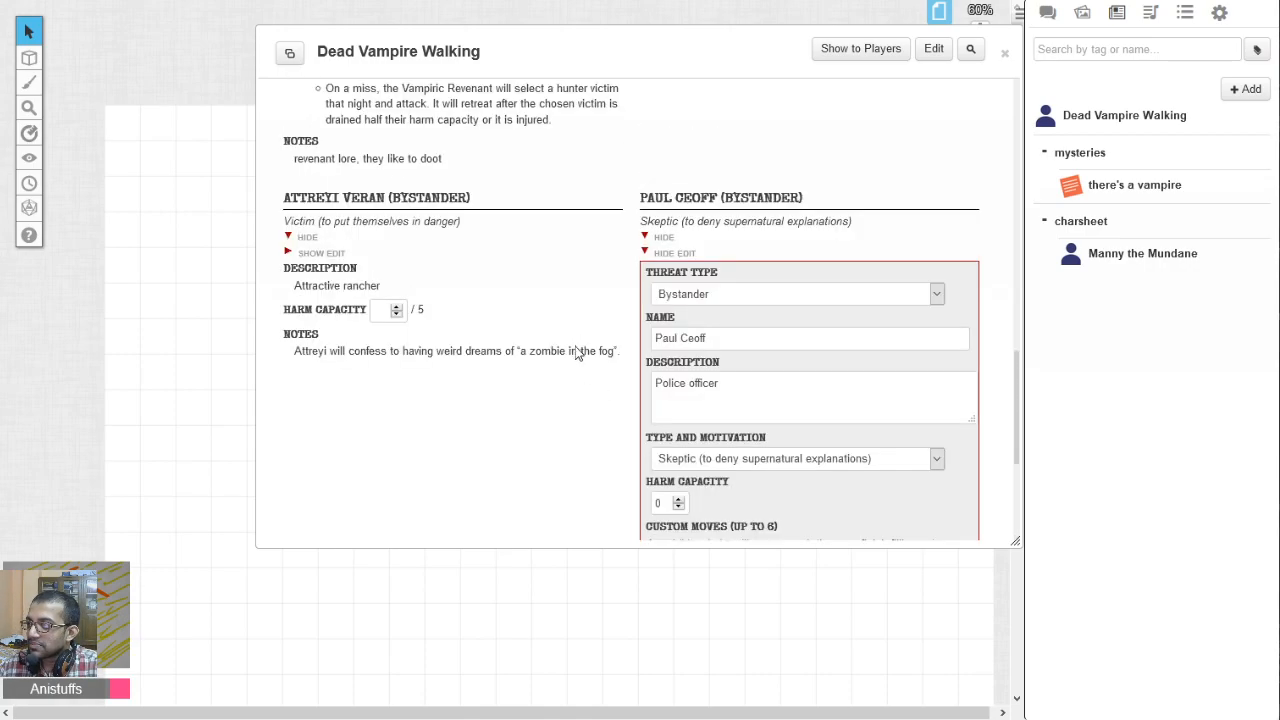
click(650, 254)
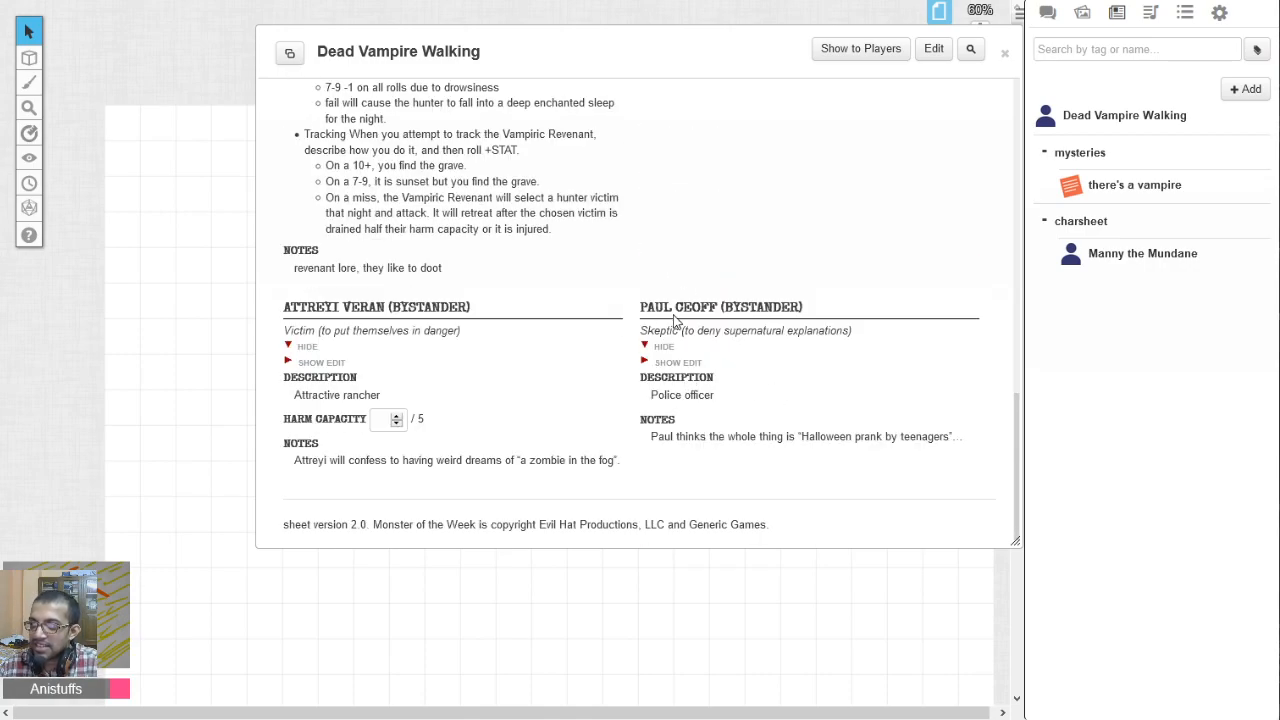
Add a third bystander entry to the mystery sheet by creating a new threat and setting its threat type to Bystander.
scroll(579, 334, up, 5)
scroll(575, 352, up, 2)
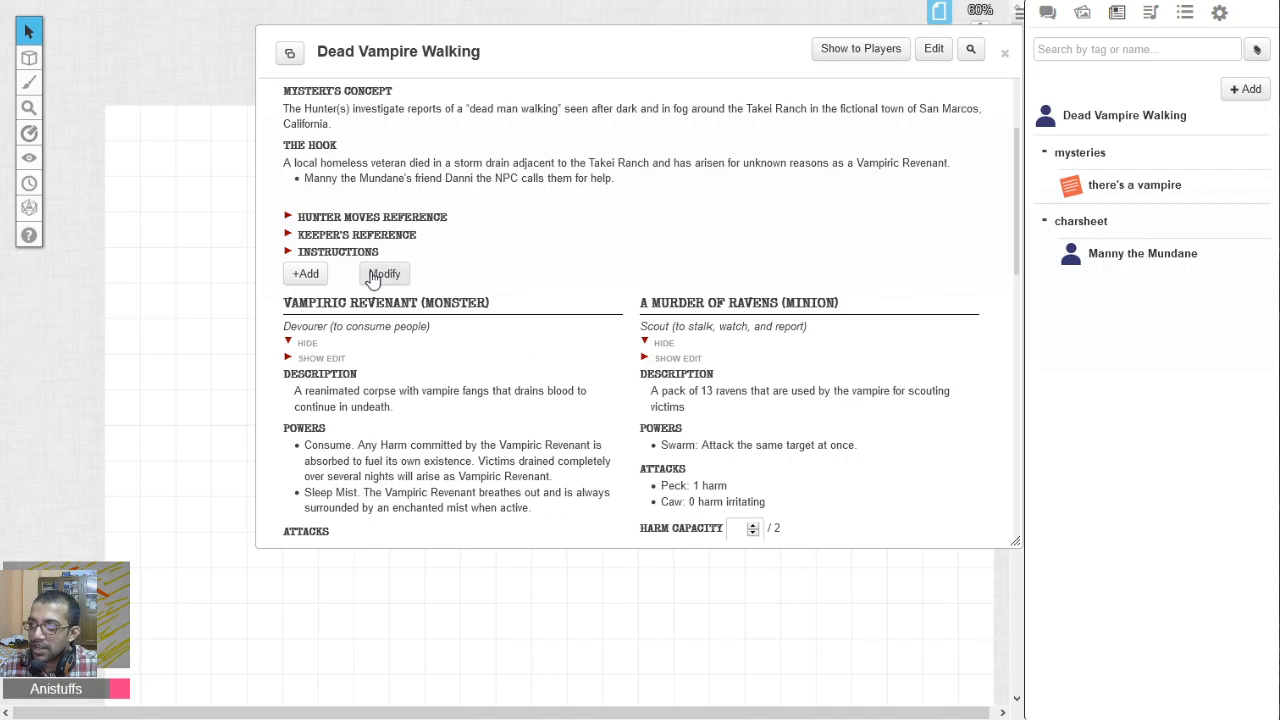
click(306, 271)
scroll(591, 366, down, 1)
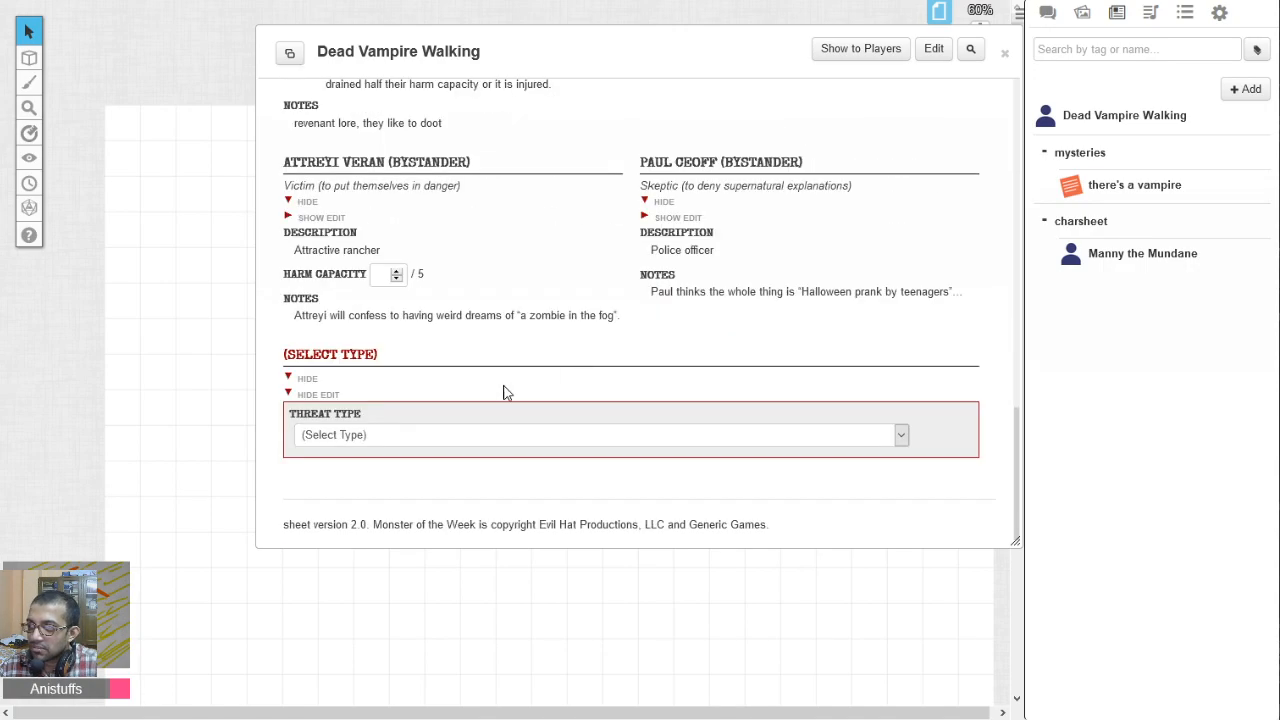
click(366, 440)
click(345, 537)
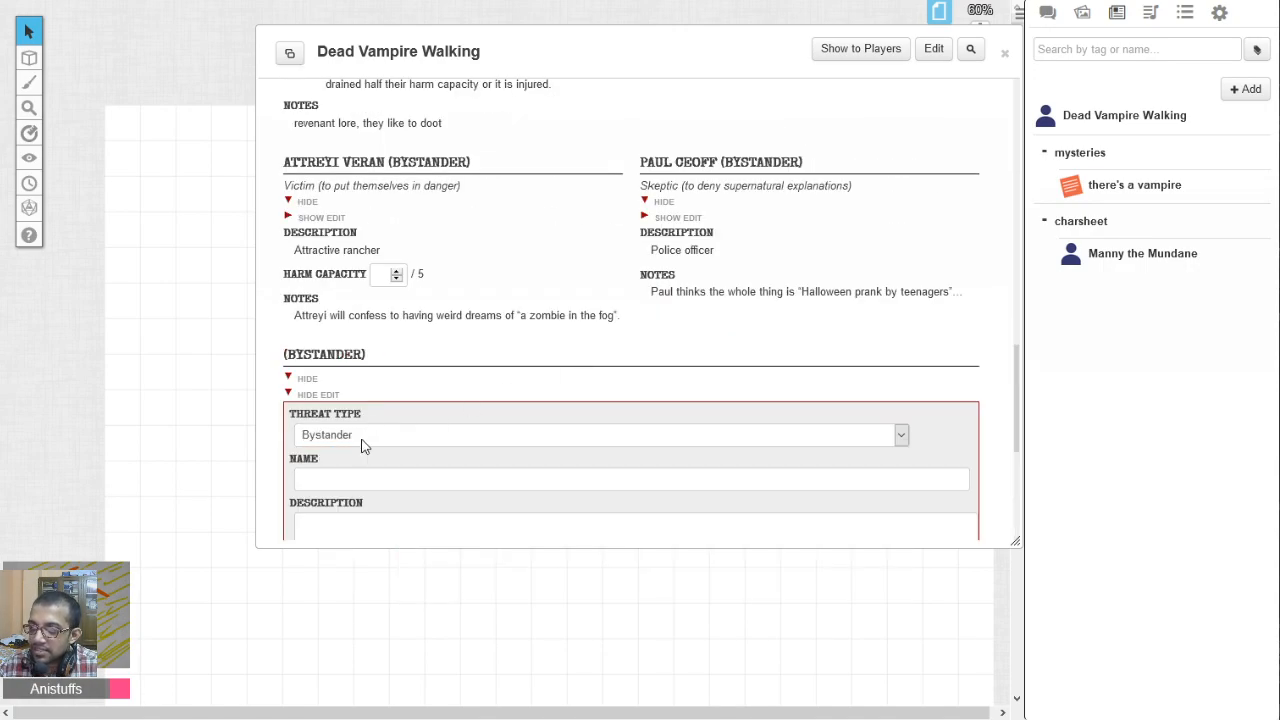
Fill in the new bystander's full name and the description "cowardly neighbour".
scroll(363, 443, down, 3)
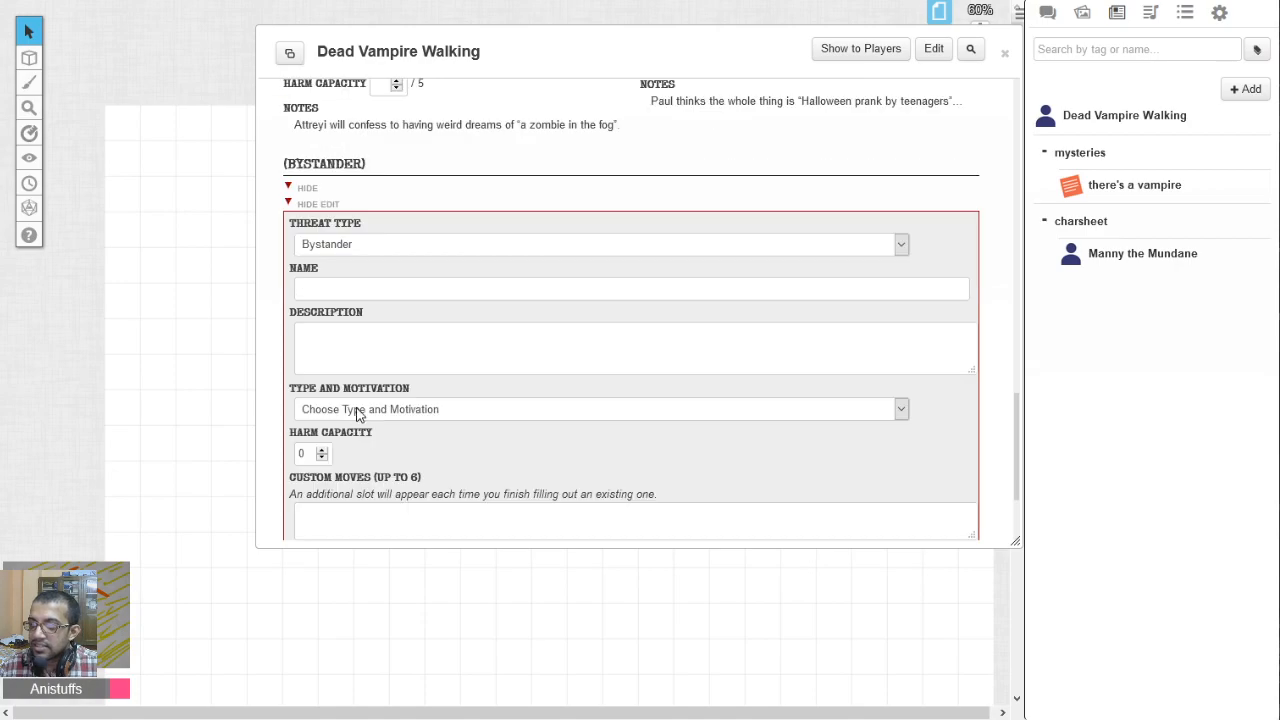
click(353, 290)
text(Carl Baron)
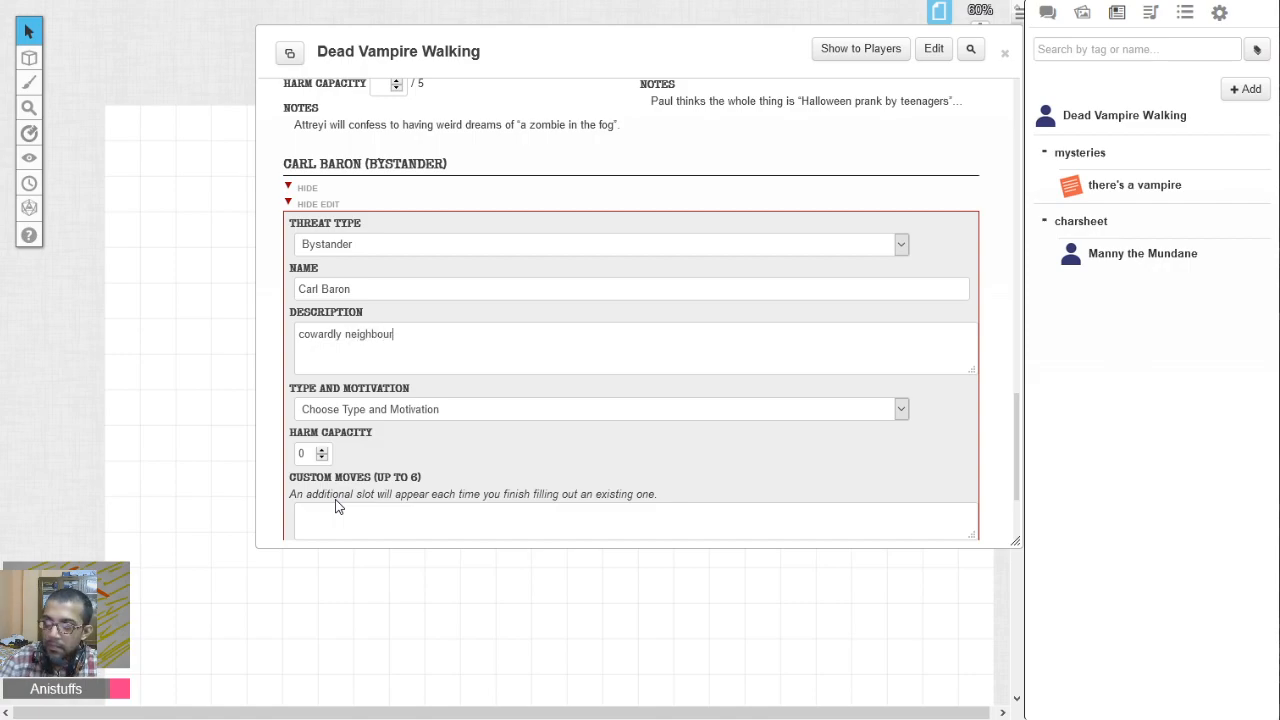
Check the neighbour's function in the mystery PDF and set the type and motivation to Witness (to reveal information).
scroll(428, 438, down, 2)
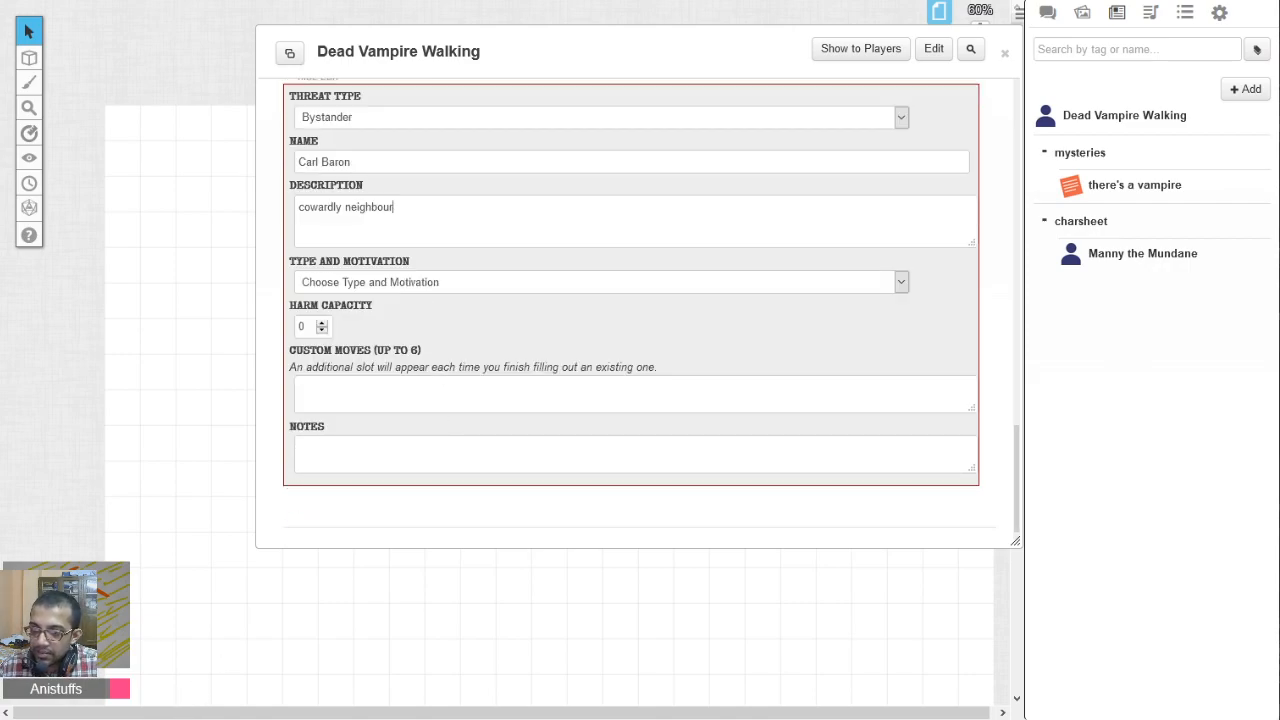
key(alt+Tab)
key(alt+Tab)
click(416, 286)
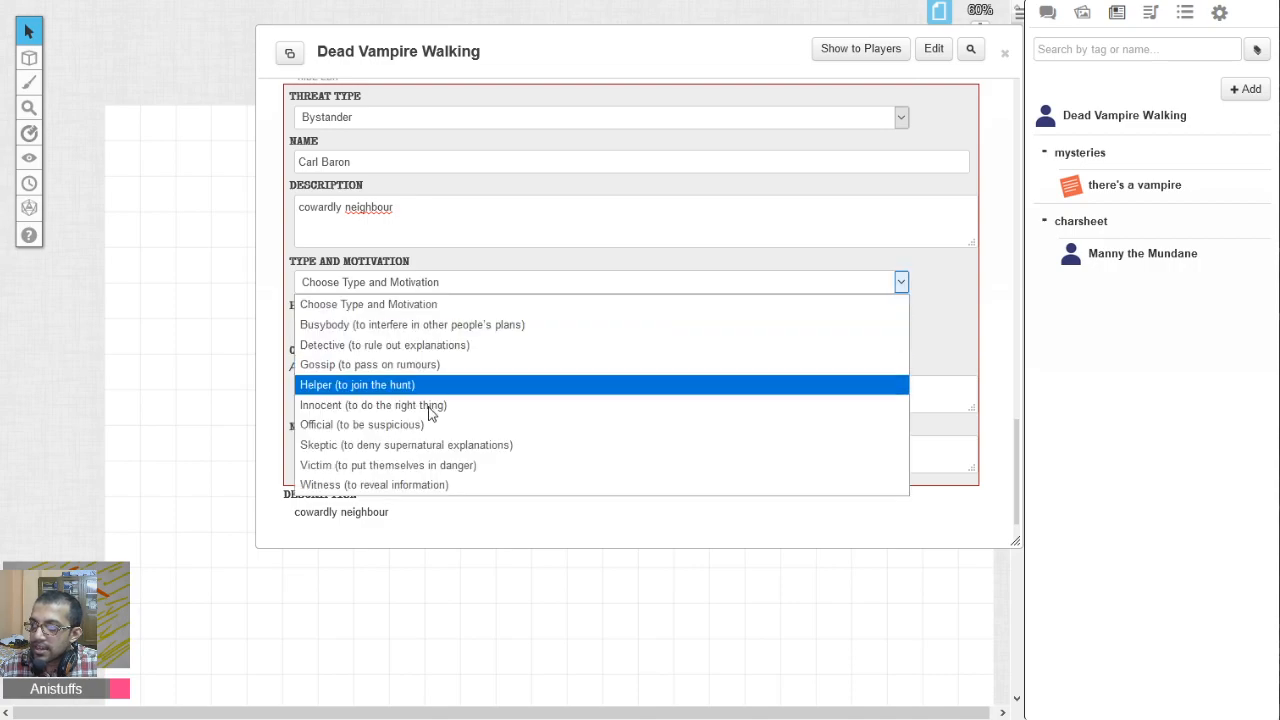
click(440, 485)
Reopen the police officer's edit section, set the harm capacity to 7, and collapse the section again.
scroll(283, 341, up, 2)
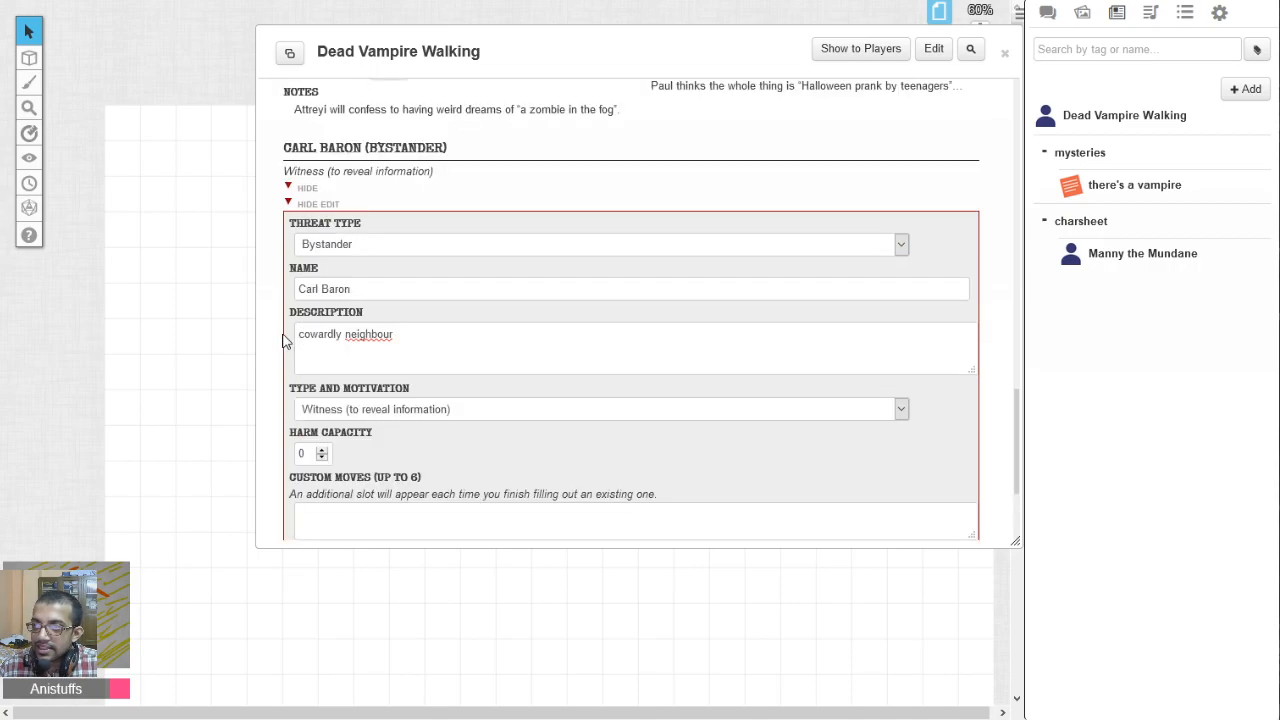
scroll(283, 341, up, 2)
click(648, 138)
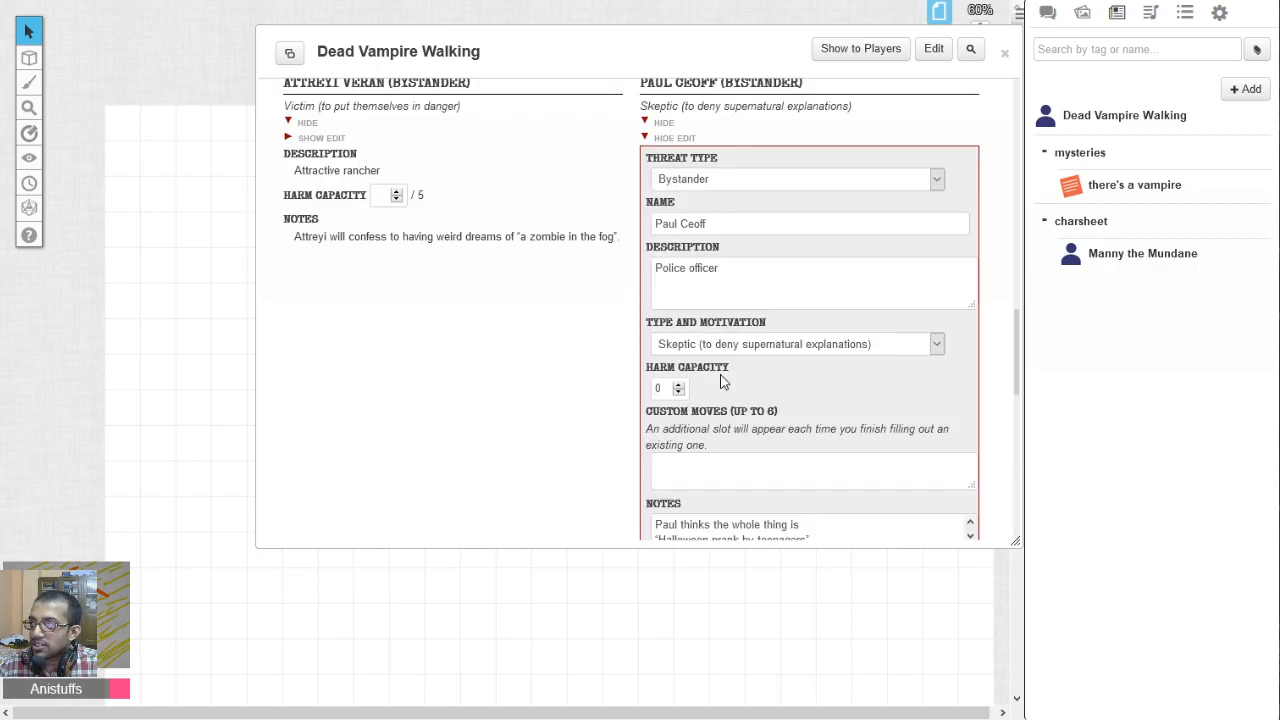
scroll(722, 381, down, 2)
scroll(720, 160, up, 1)
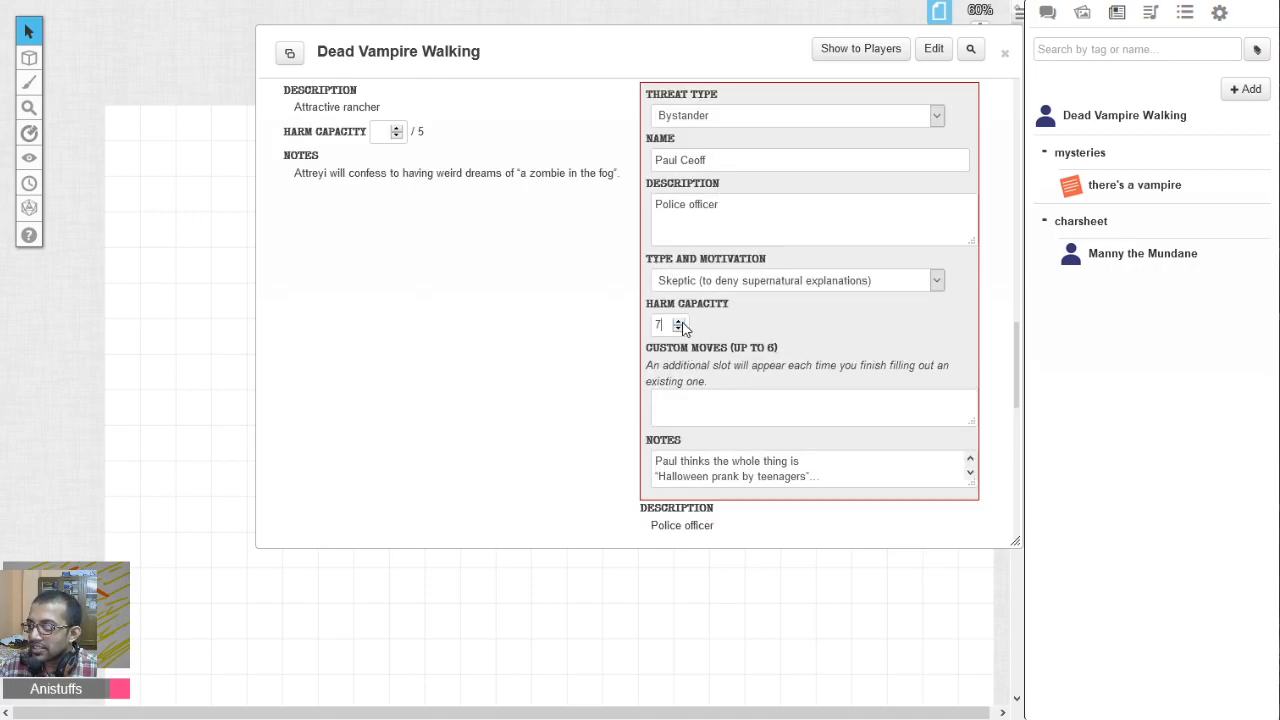
scroll(634, 348, up, 2)
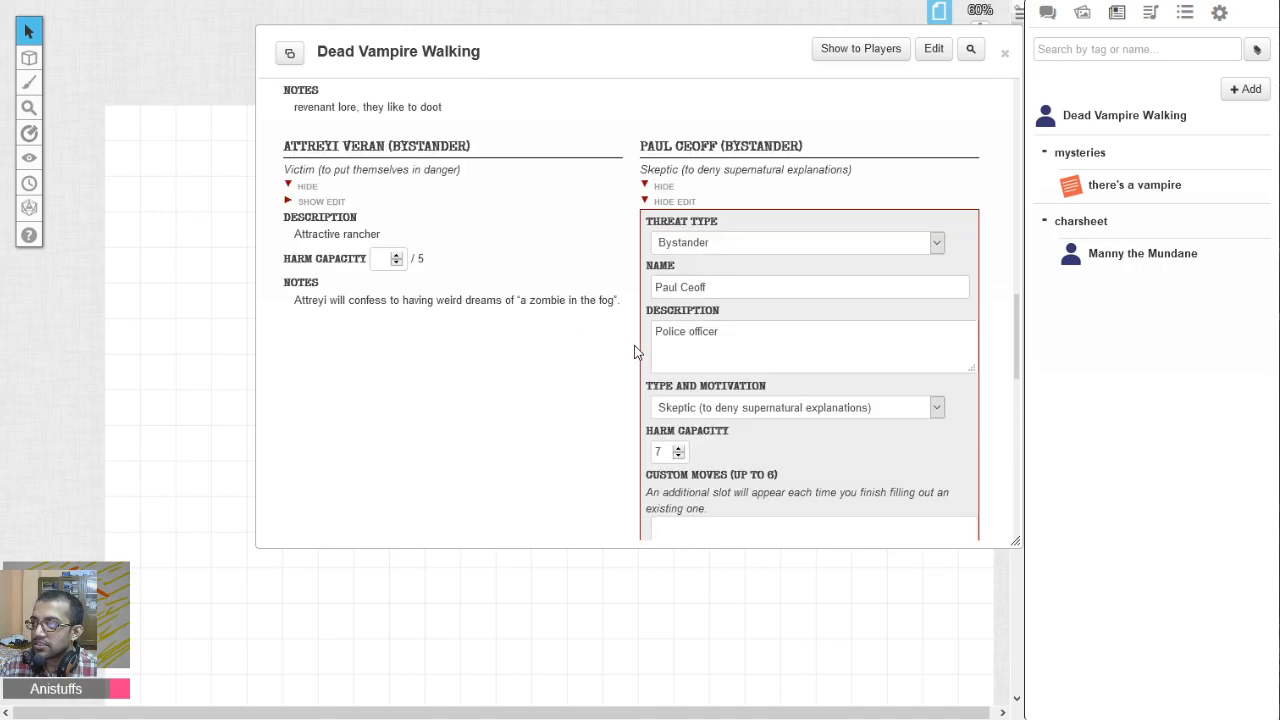
click(664, 202)
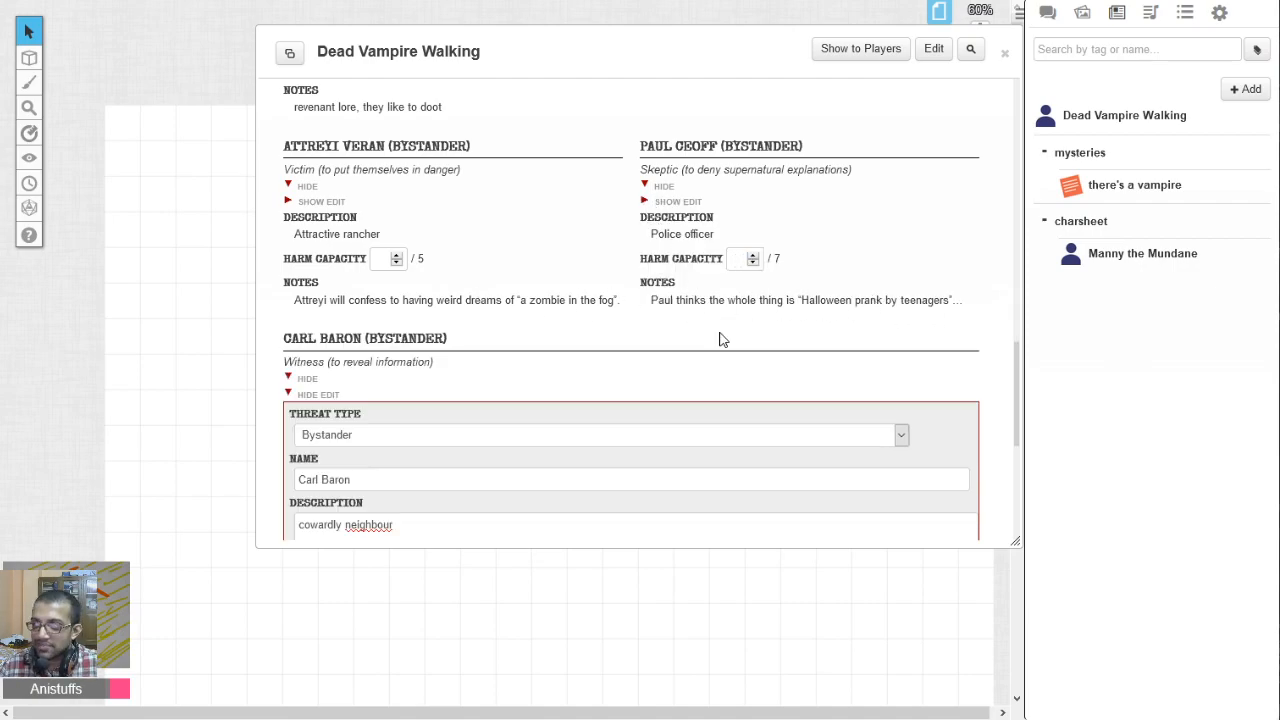
Set the cowardly neighbour's harm capacity to 5.
scroll(609, 300, down, 2)
scroll(365, 437, down, 2)
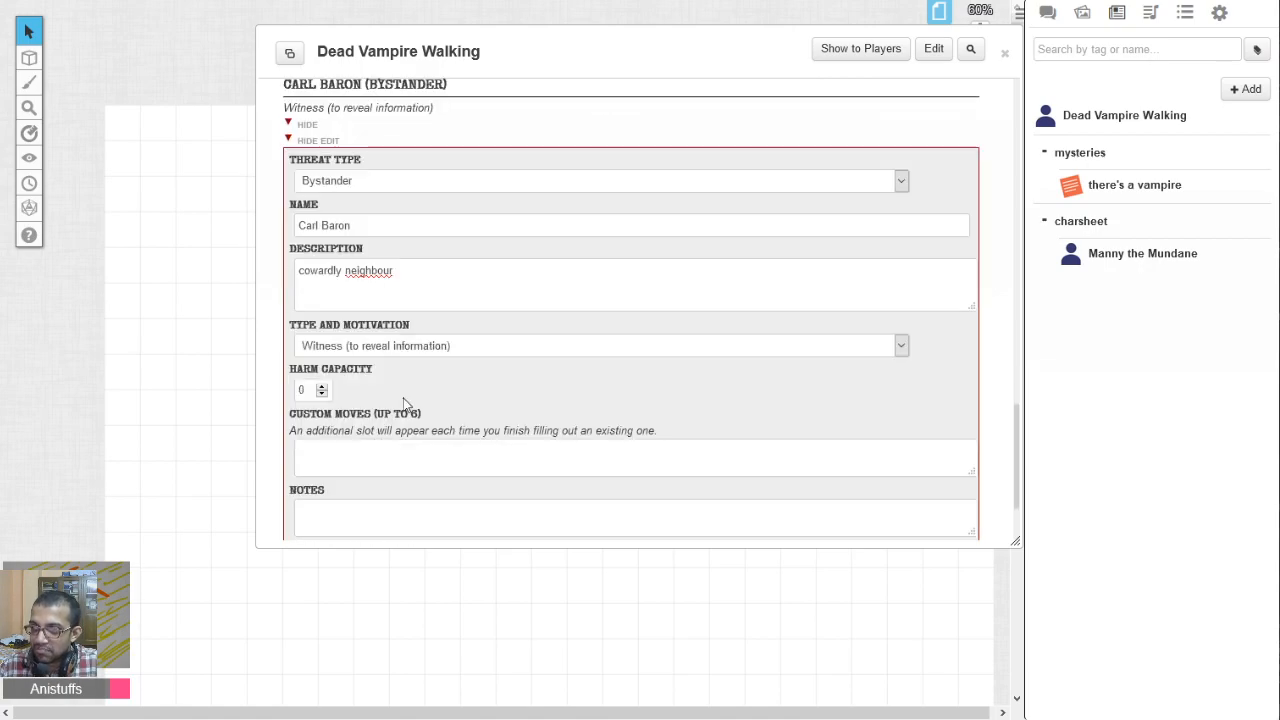
scroll(320, 378, down, 1)
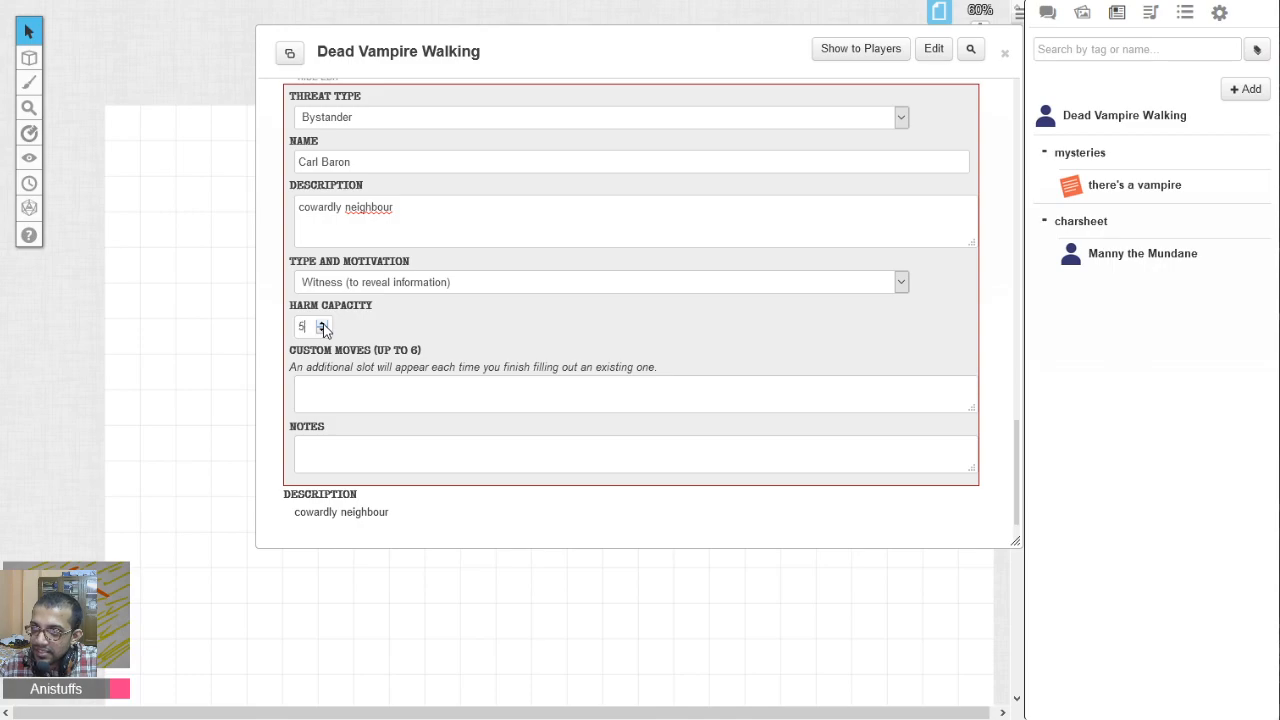
click(271, 357)
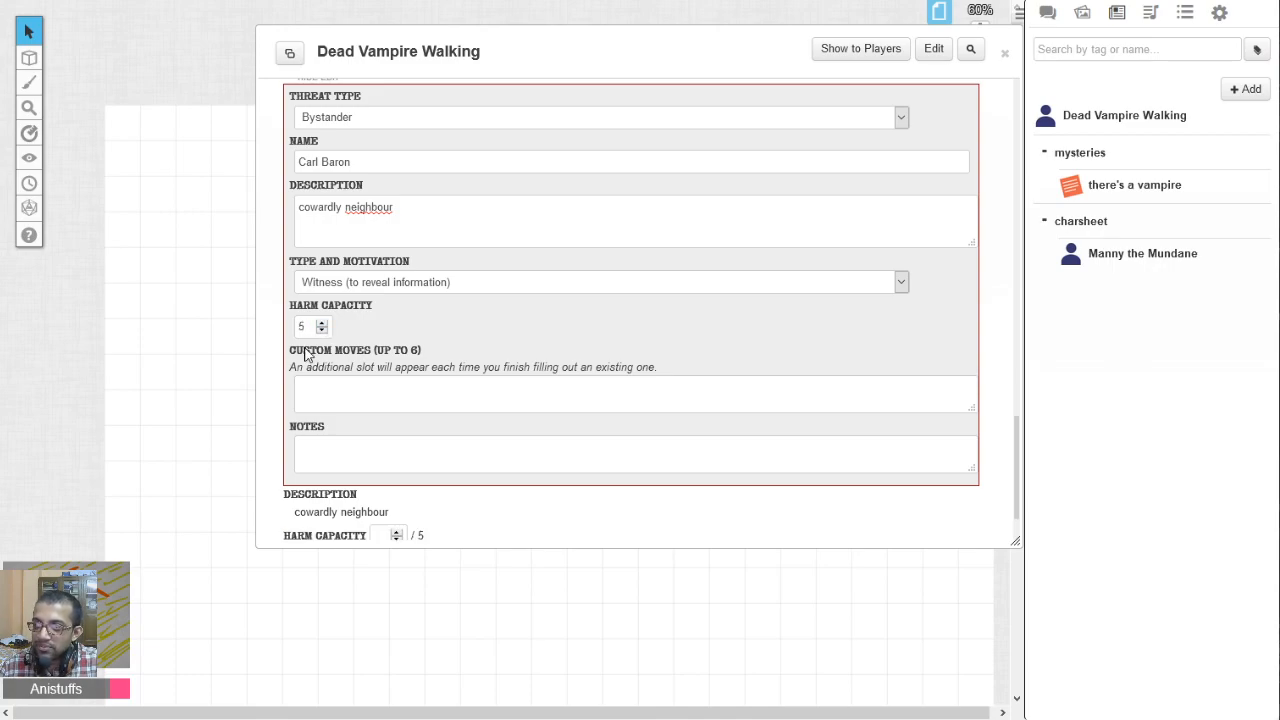
Copy the cowardly neighbour's text "can provide a good description and help." from the bystanders section of the mystery PDF.
mouse_move(95, 718)
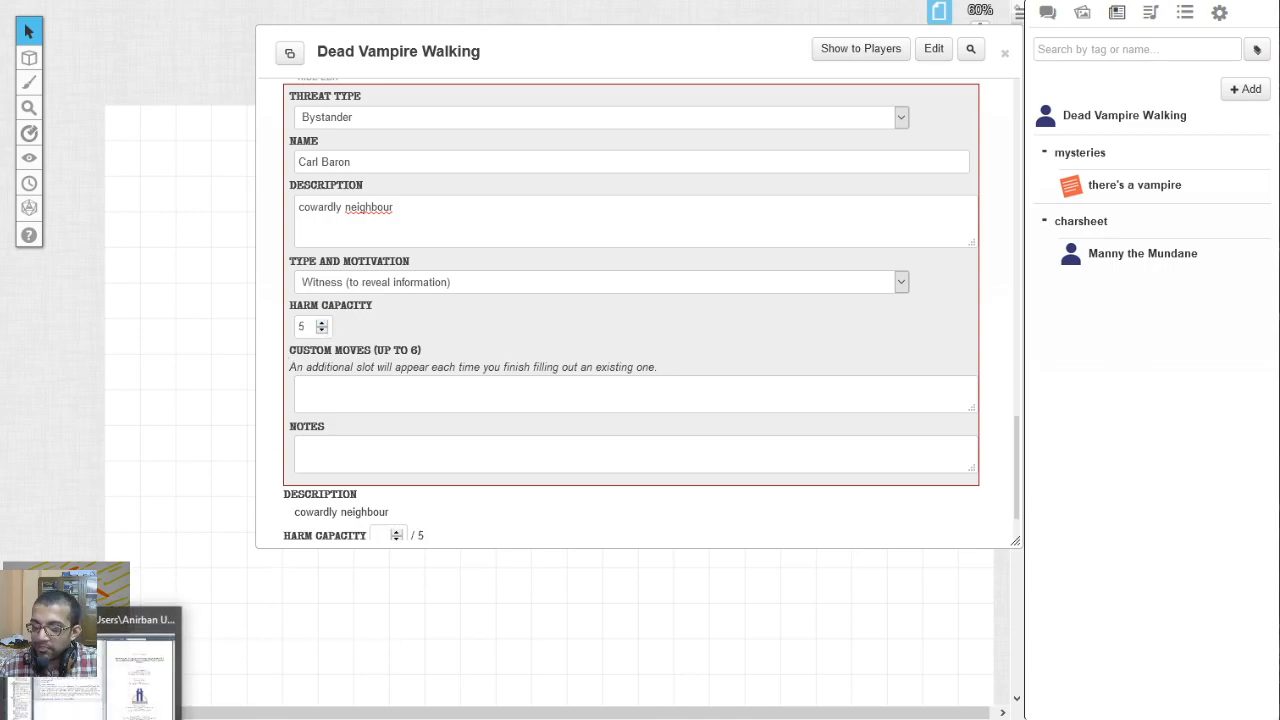
click(146, 670)
click(505, 442)
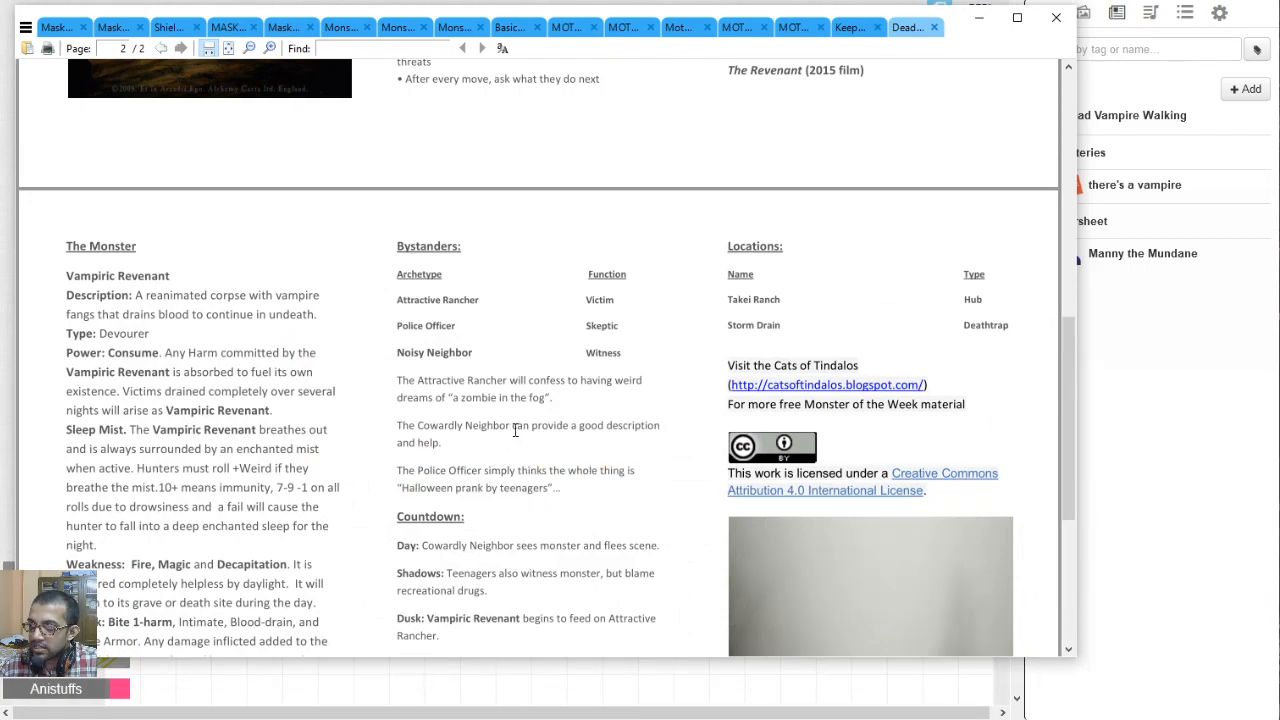
drag(514, 444, 450, 447)
key(ctrl+c)
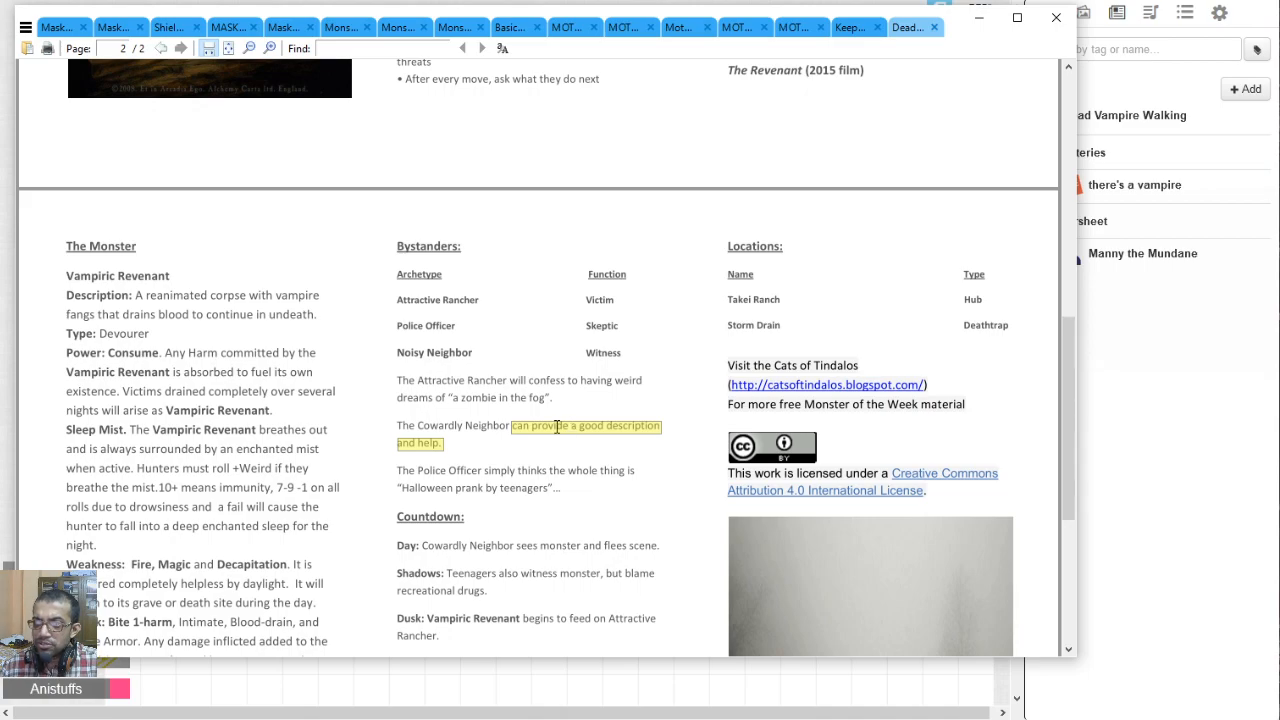
Fill the cowardly neighbour's notes with the bystander's first name followed by the copied text, and collapse the edit section.
click(48, 719)
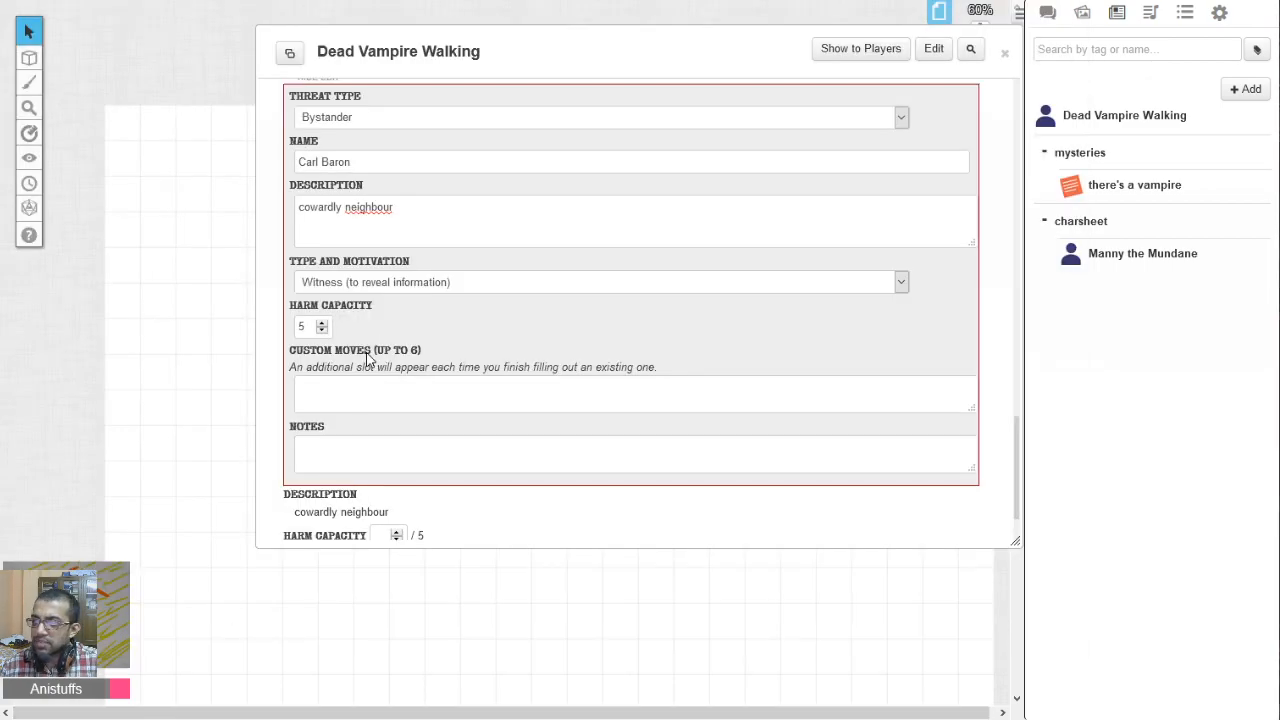
click(358, 462)
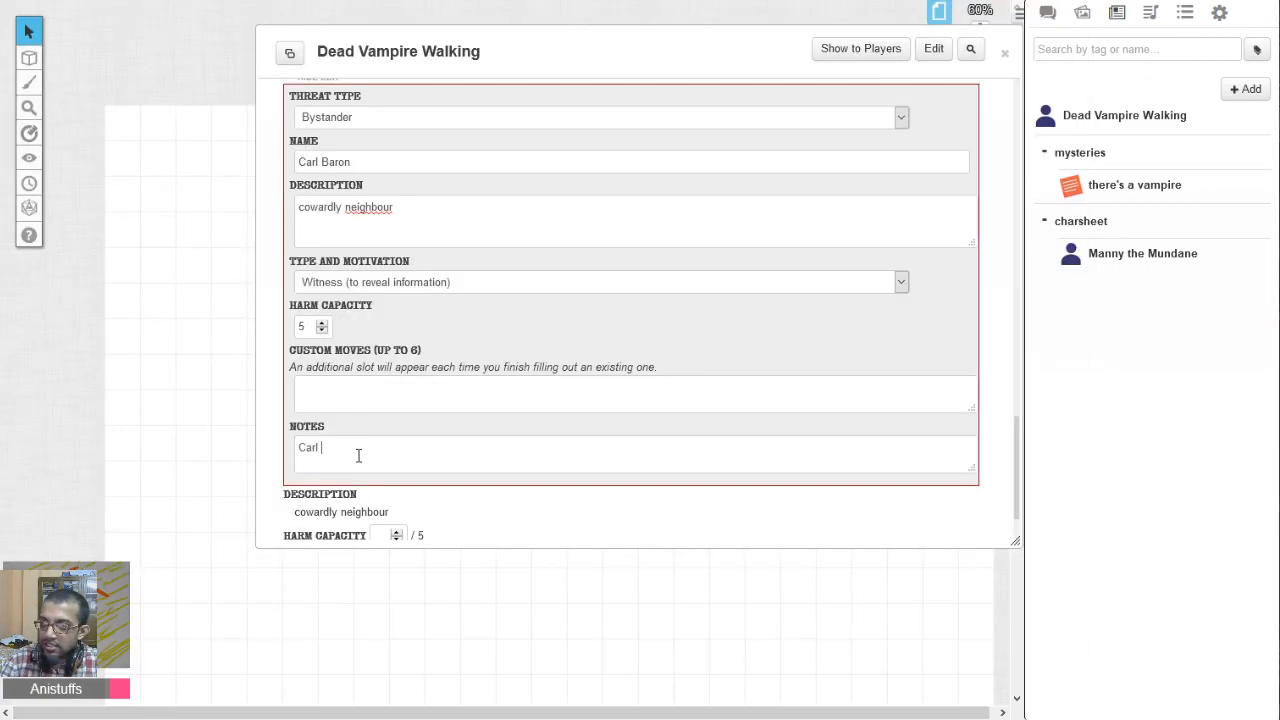
text(Carl)
key(ctrl+v)
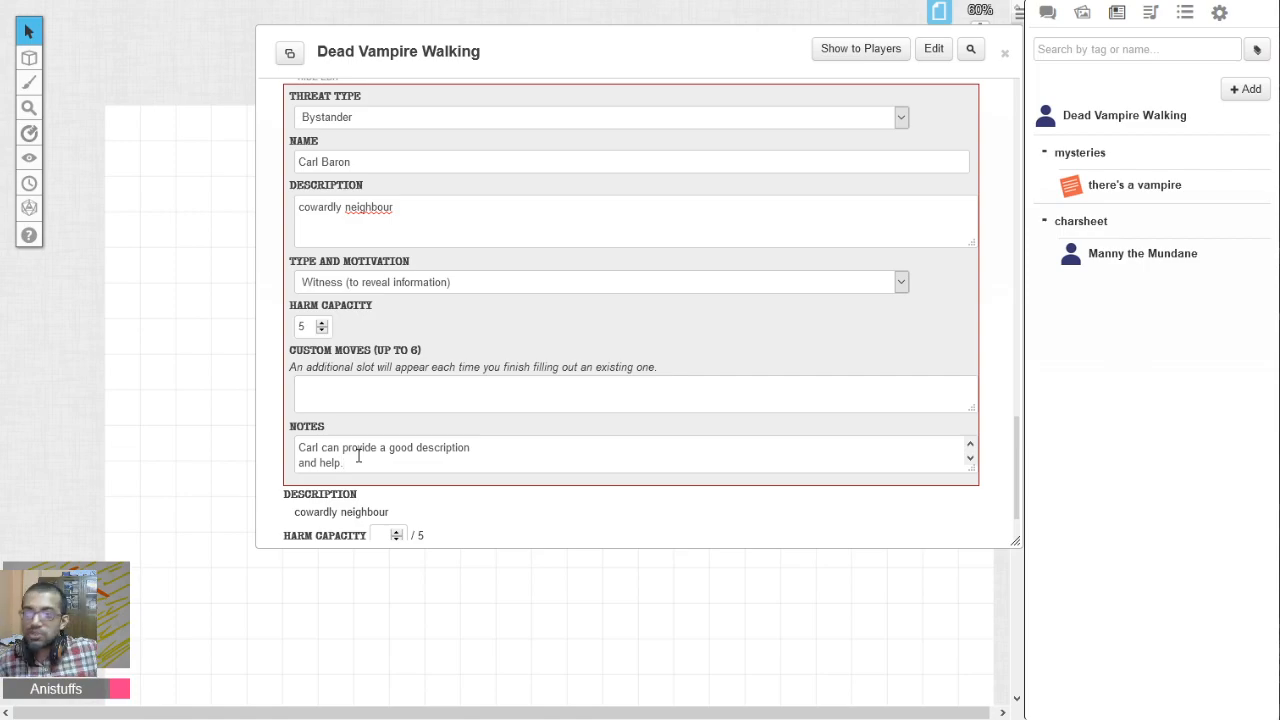
scroll(280, 385, up, 3)
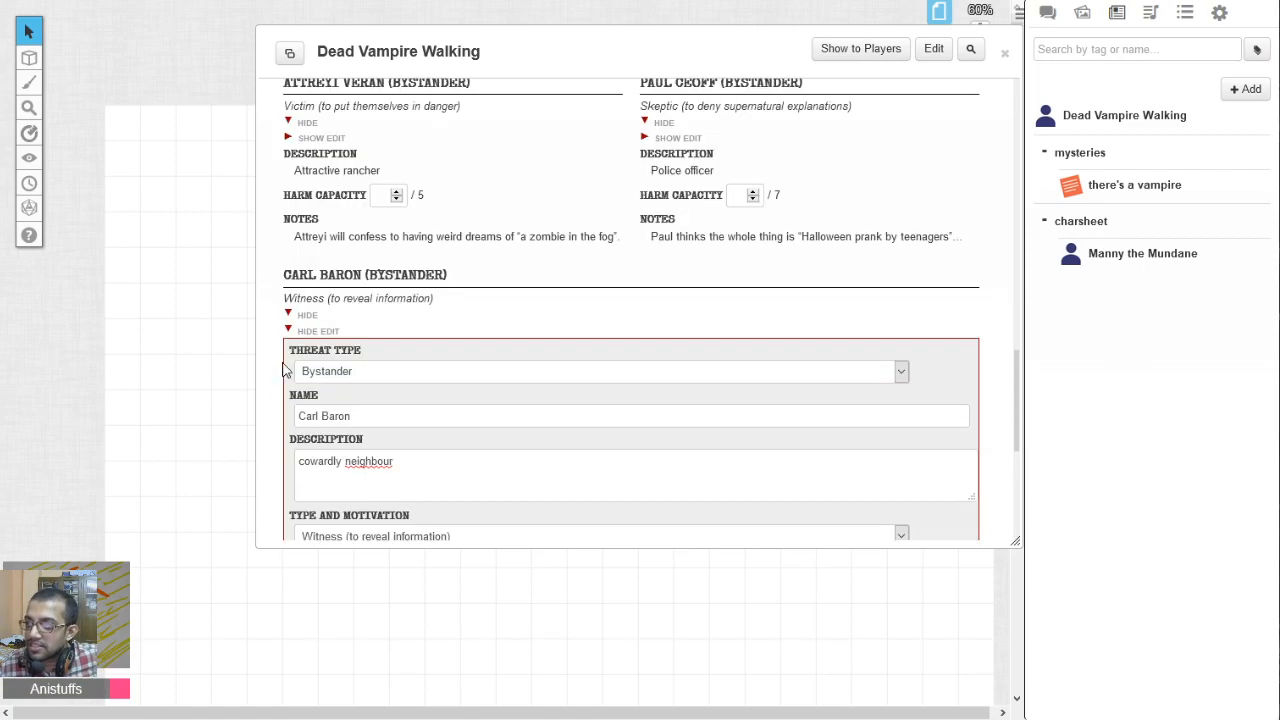
click(290, 331)
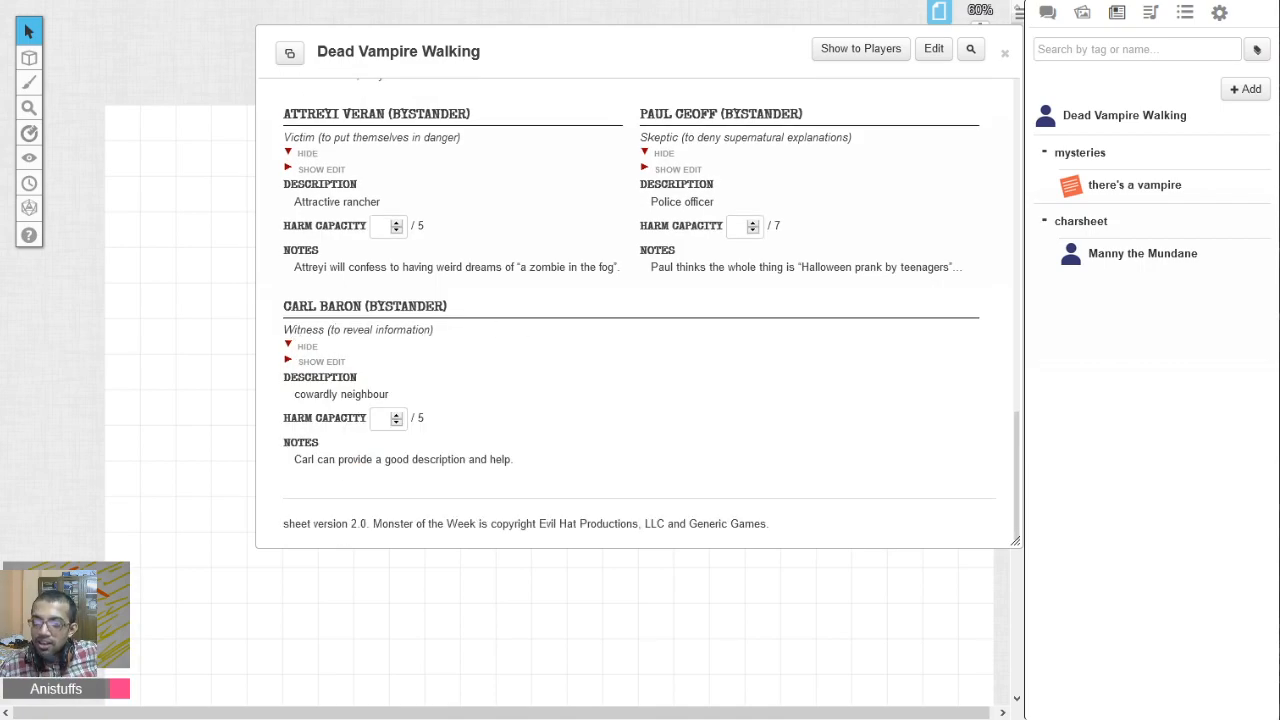
Check the locations listed in the mystery PDF, and add a new threat of type Location to the mystery sheet.
key(alt+Tab)
scroll(483, 253, down, 5)
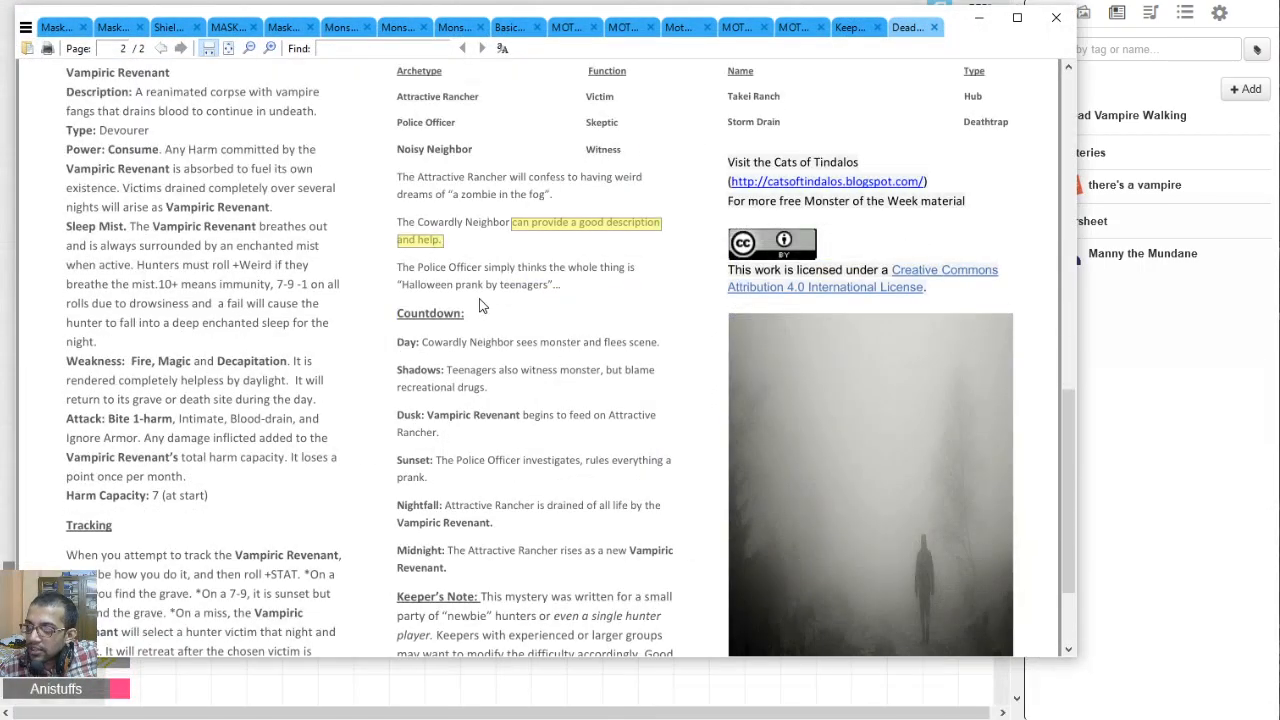
scroll(762, 341, up, 5)
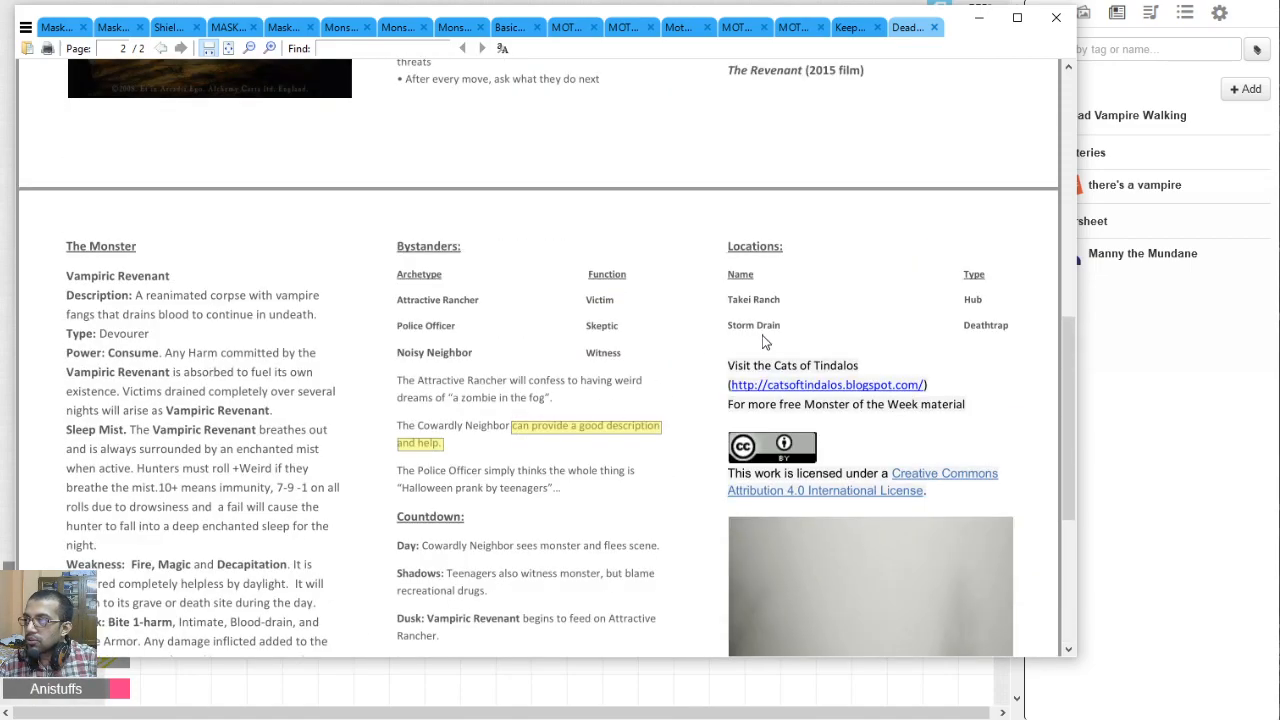
key(alt+Tab)
scroll(723, 380, up, 15)
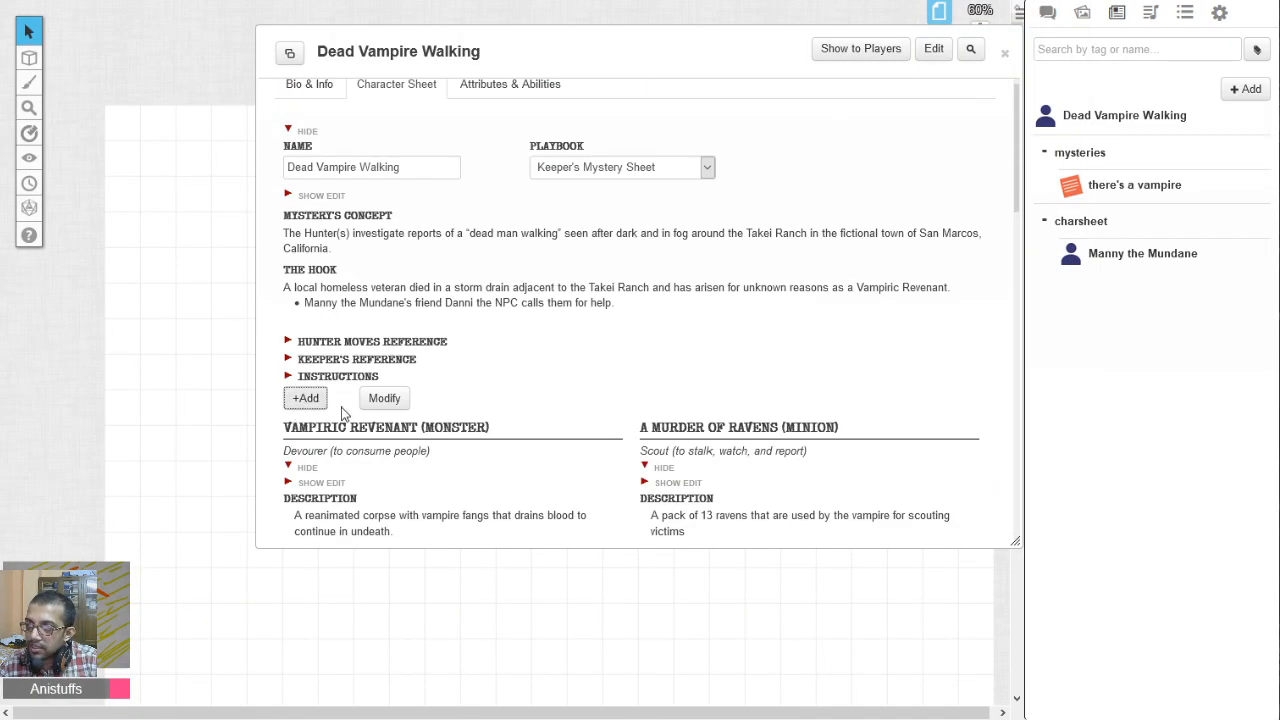
scroll(527, 409, down, 5)
scroll(527, 409, down, 10)
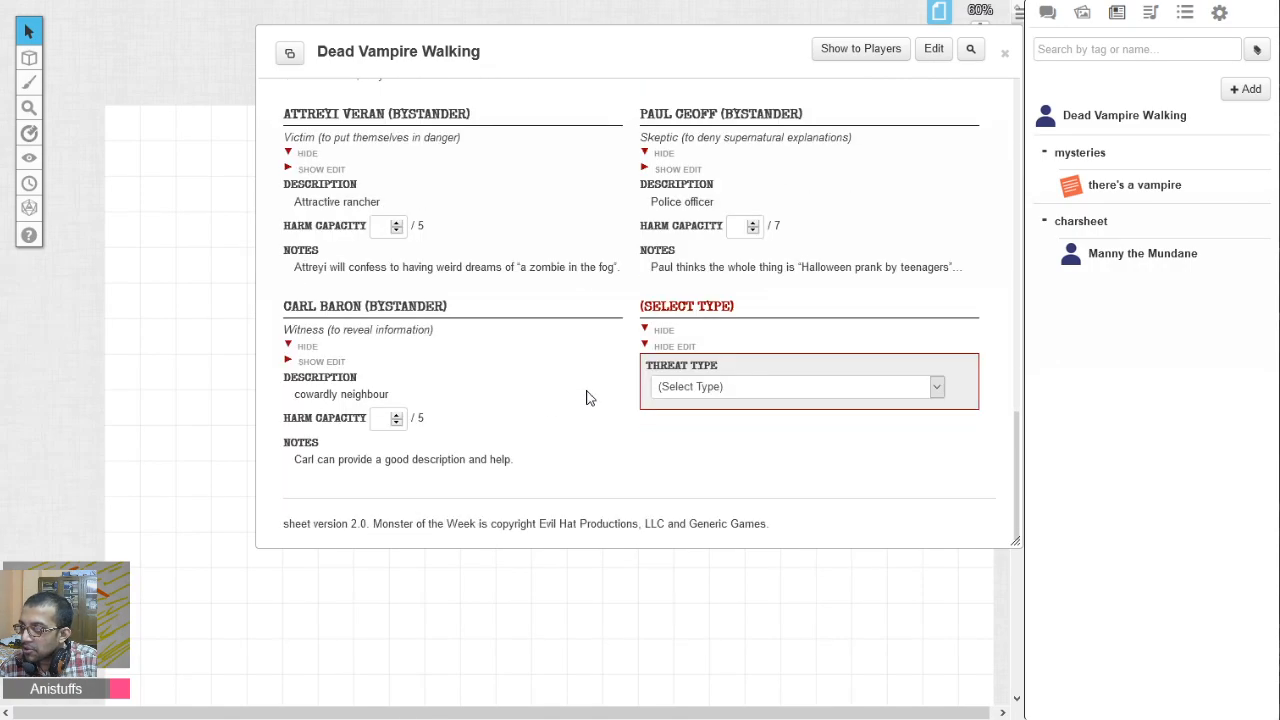
click(680, 388)
click(733, 511)
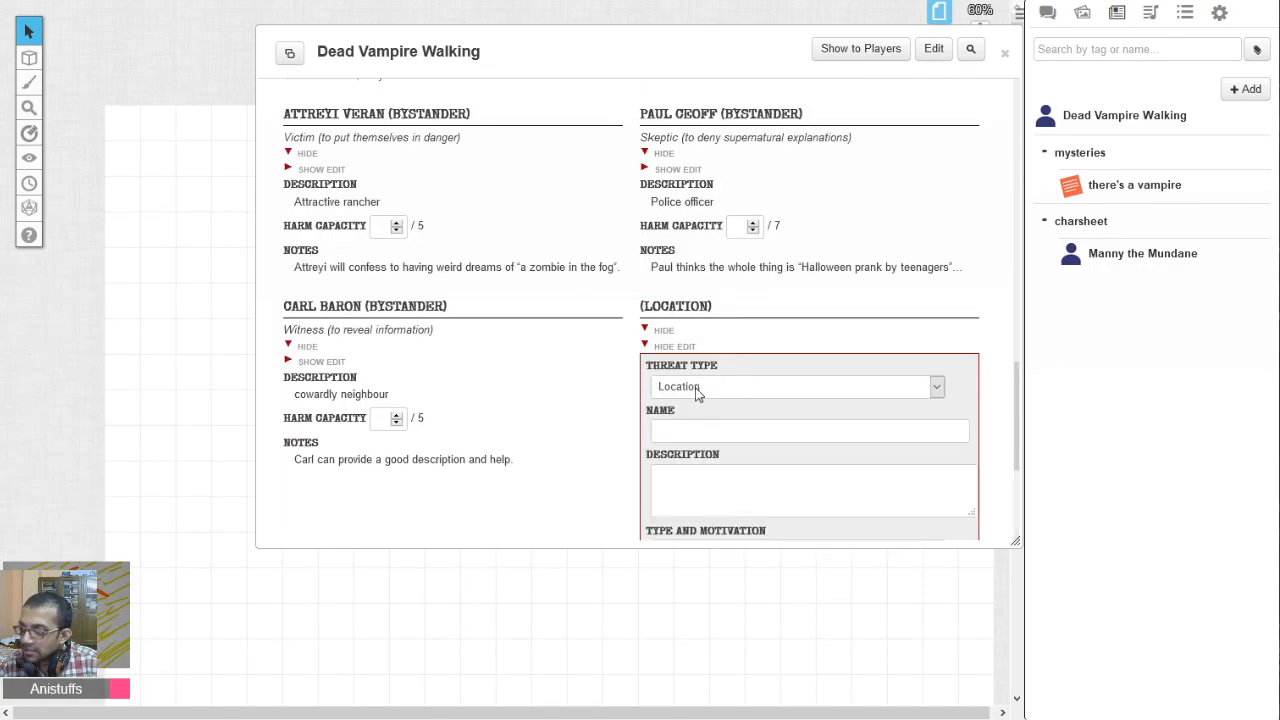
Name the new location "Takei Ranch" and set its type and motivation to Hub (to reveal information).
click(678, 434)
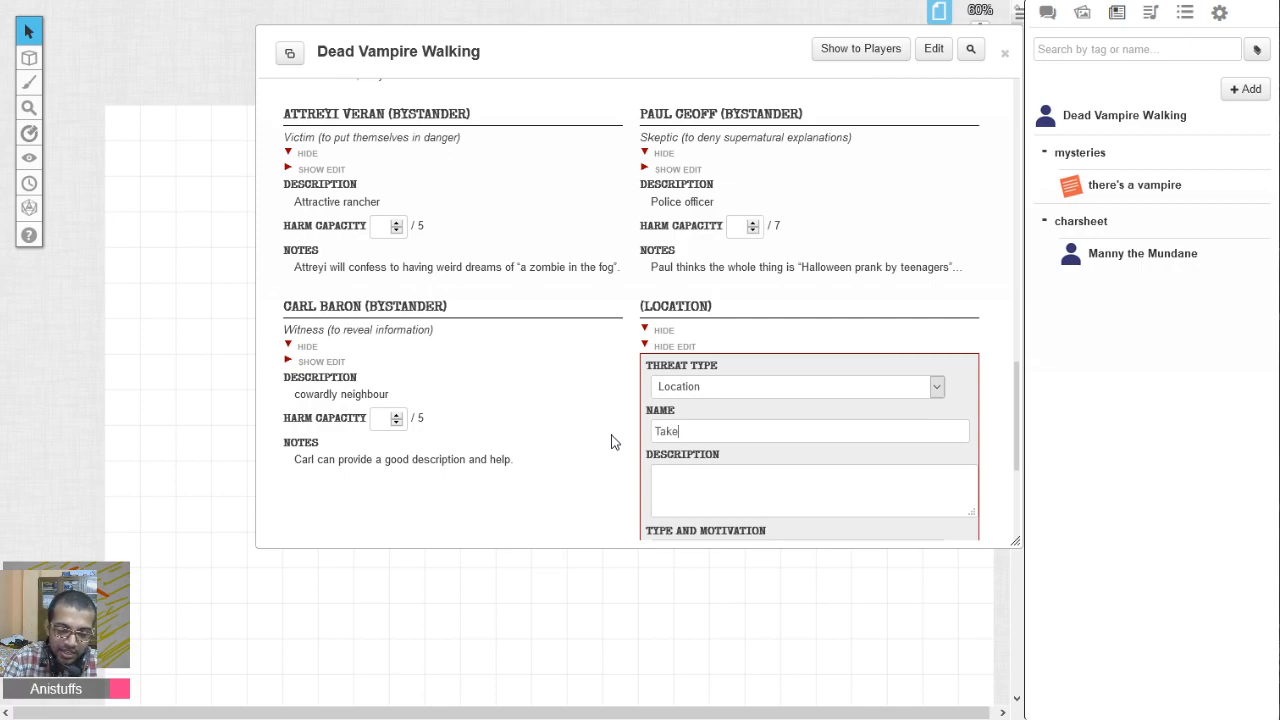
text(Takei Ranch)
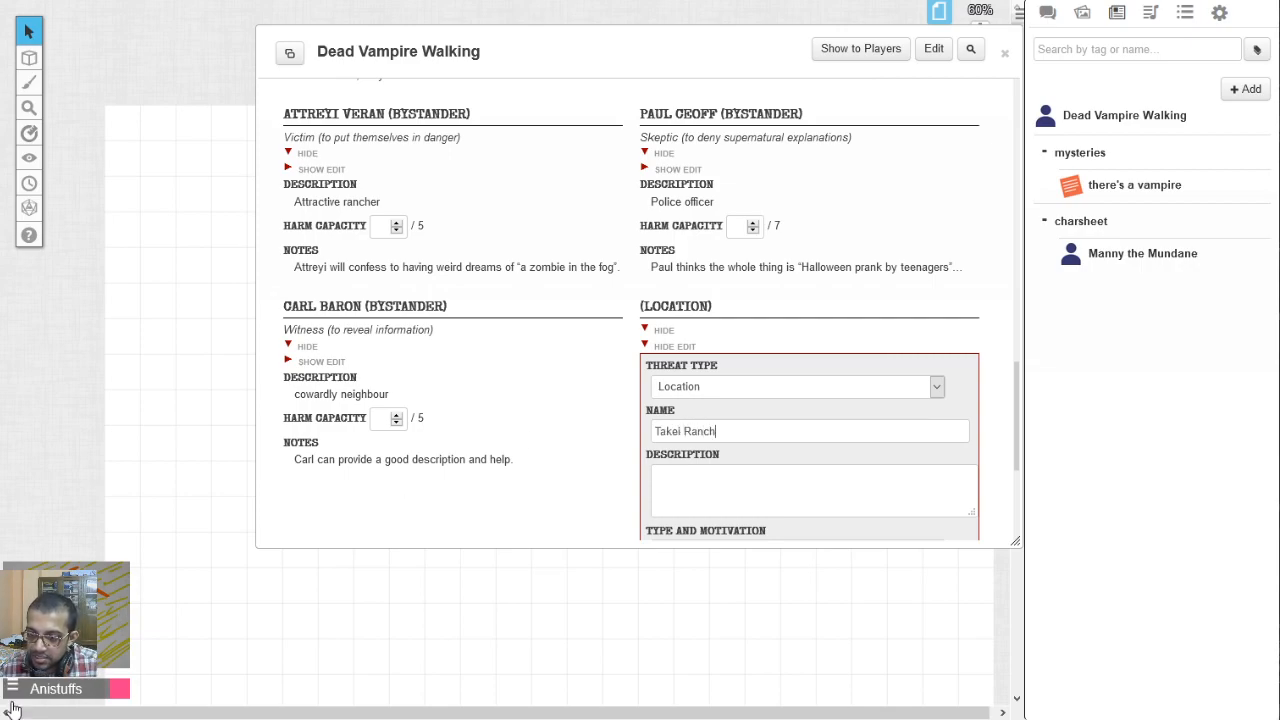
click(240, 718)
click(240, 718)
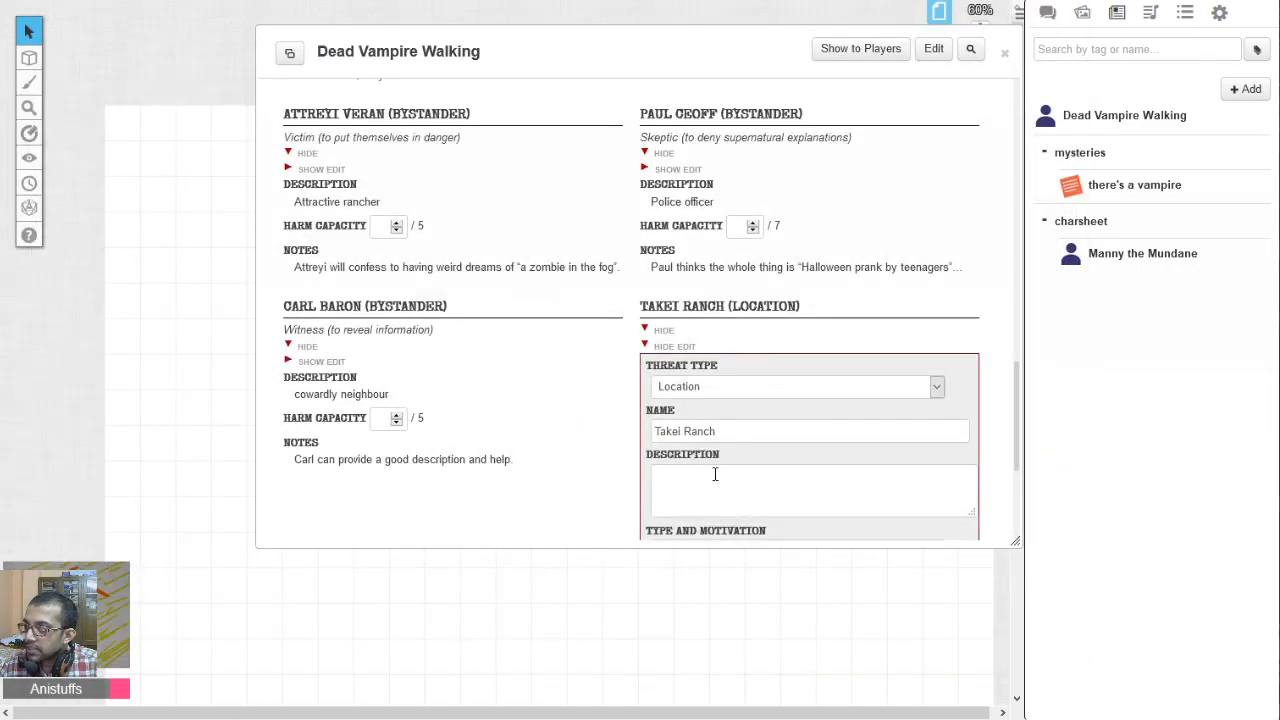
scroll(655, 438, down, 2)
click(700, 361)
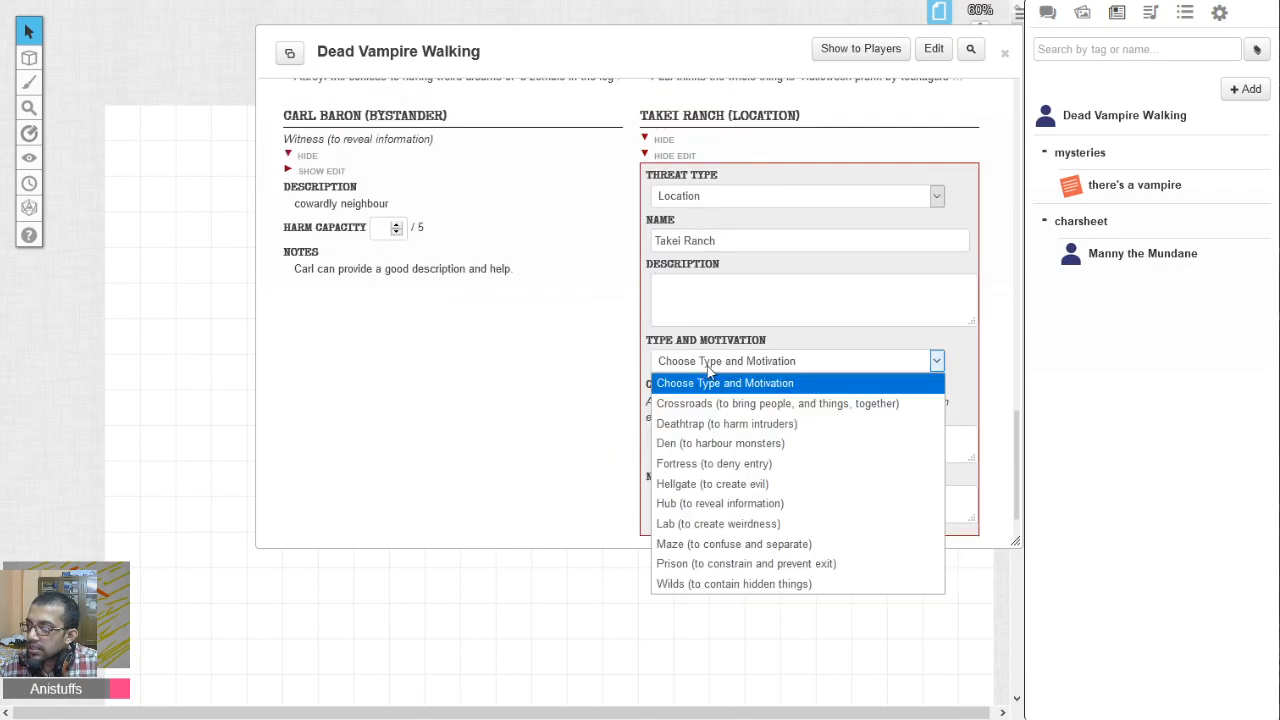
click(740, 502)
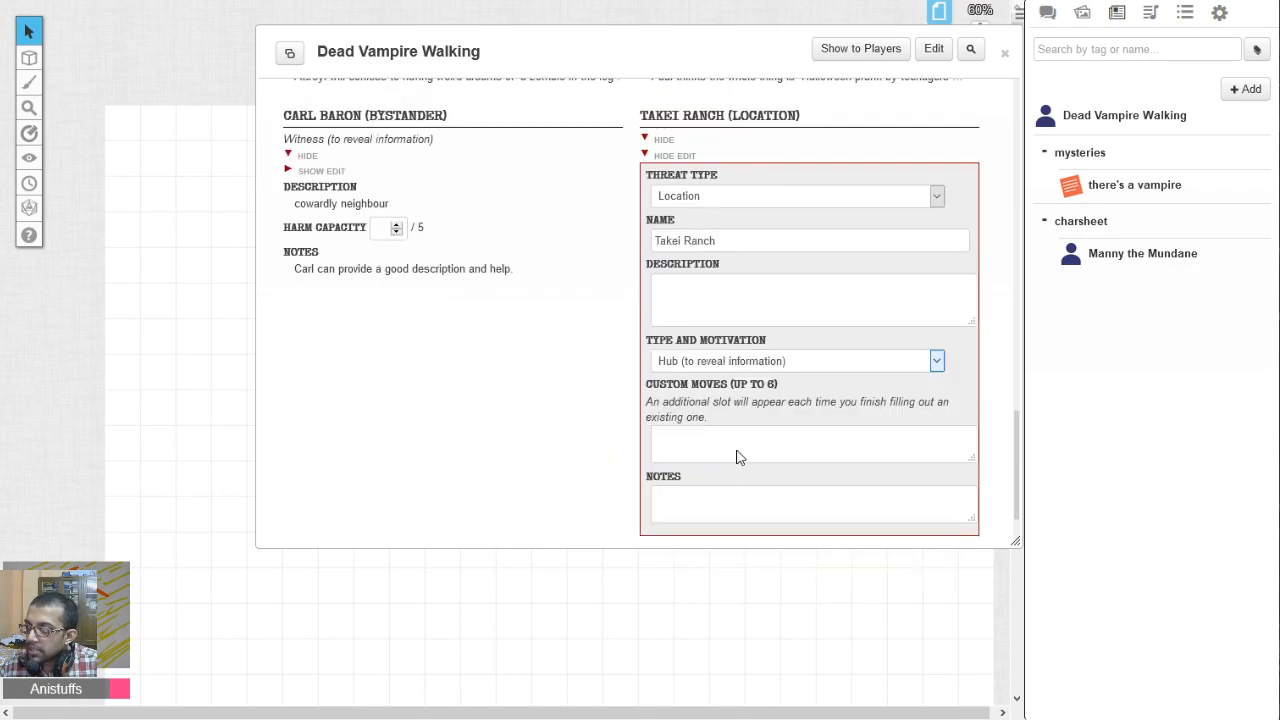
Describe Takei Ranch as "Where the revenant prowls" and collapse its edit section.
click(677, 328)
text(Where the reve)
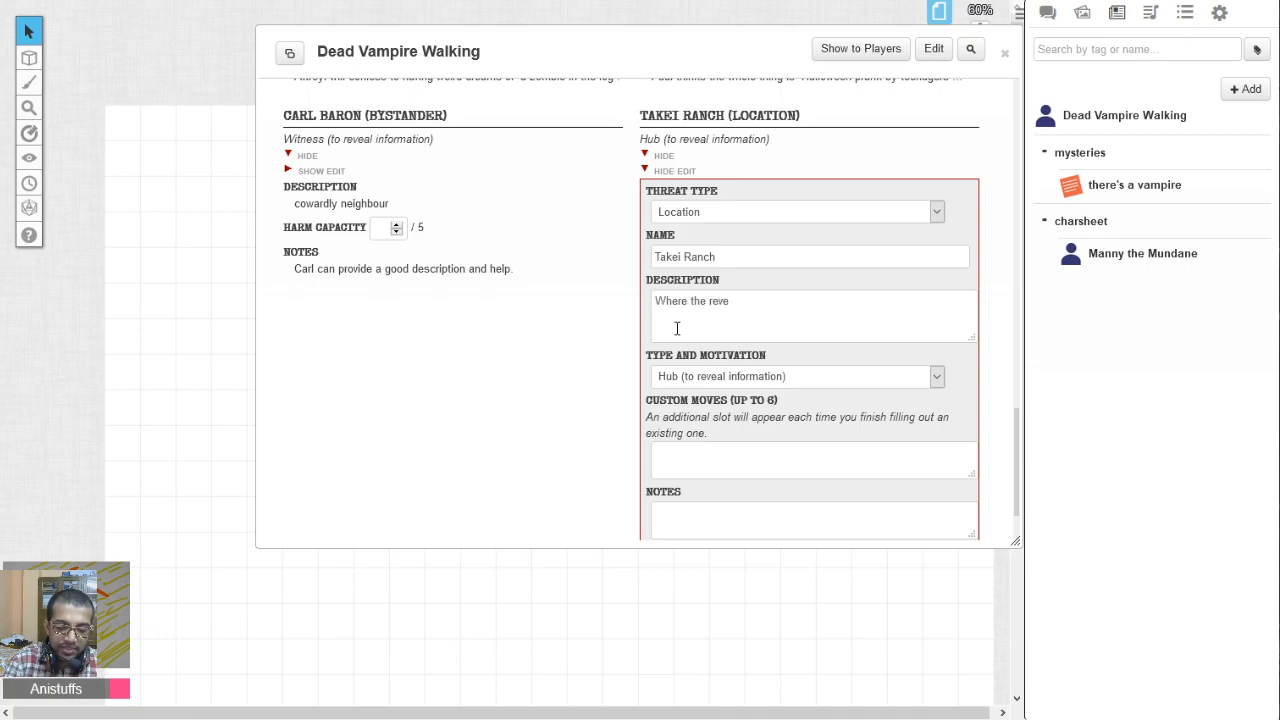
text(nant prowls)
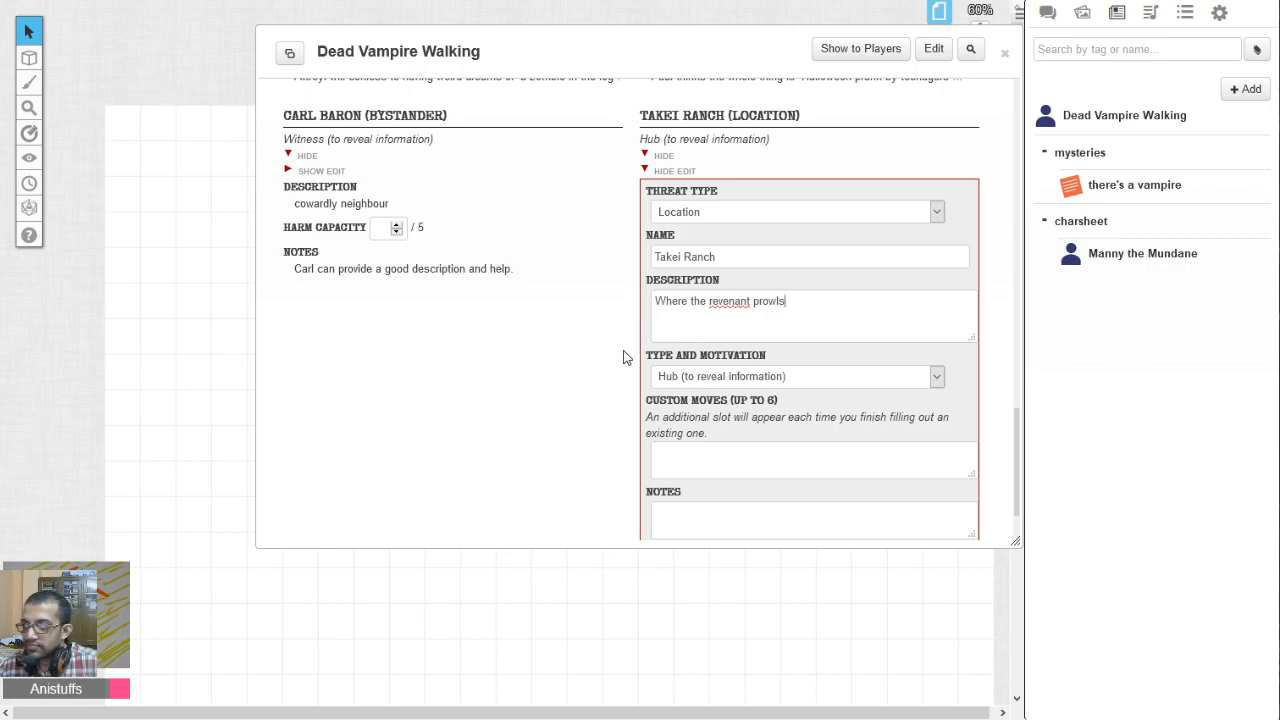
scroll(628, 360, down, 2)
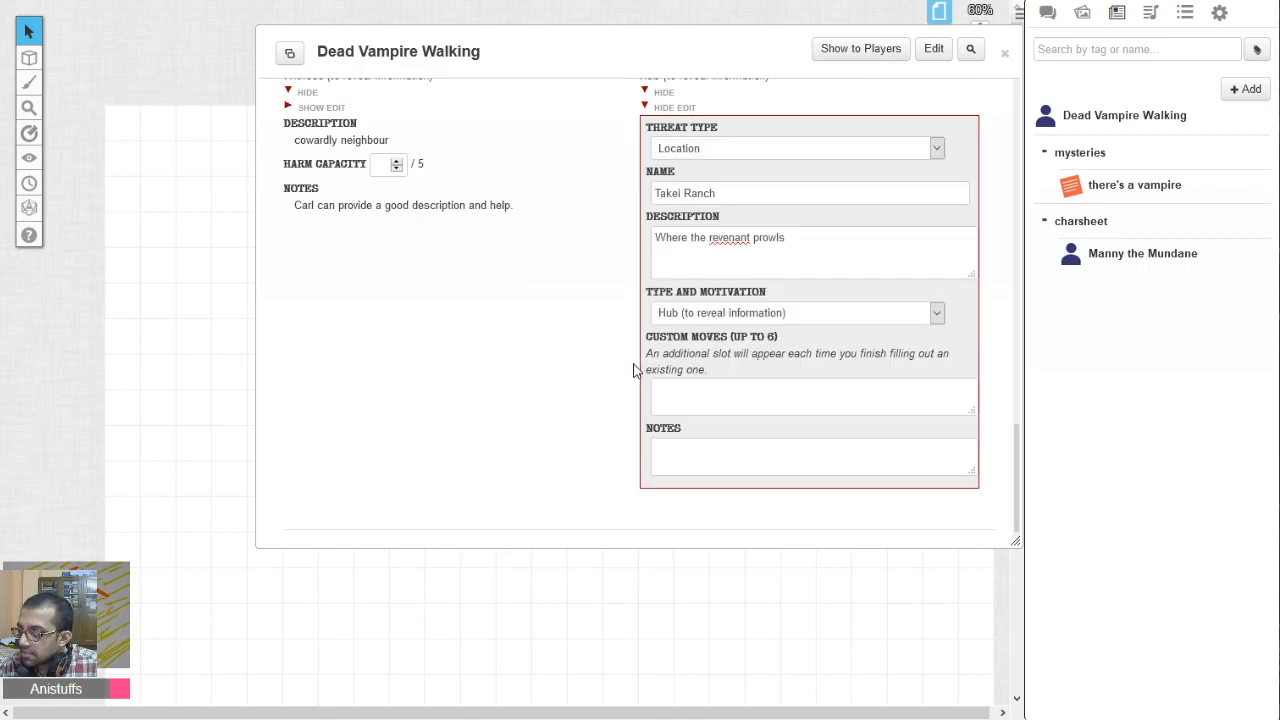
scroll(724, 426, down, 1)
scroll(668, 404, up, 3)
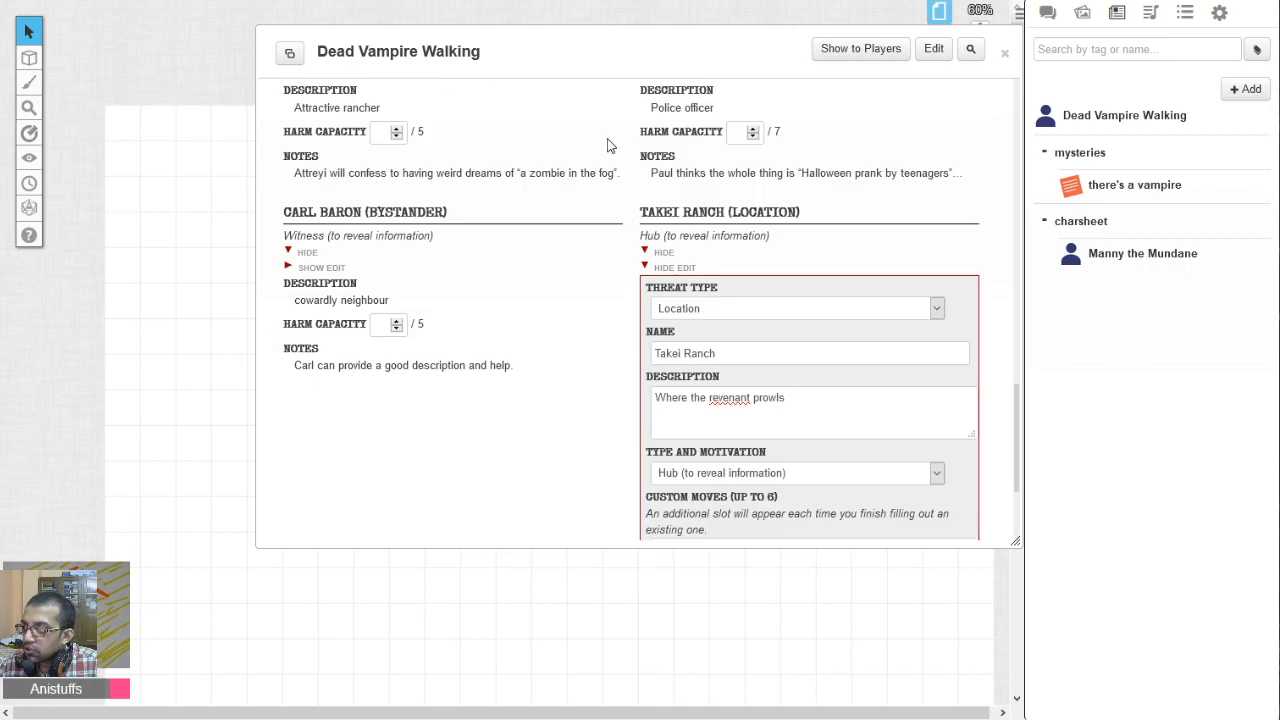
click(658, 268)
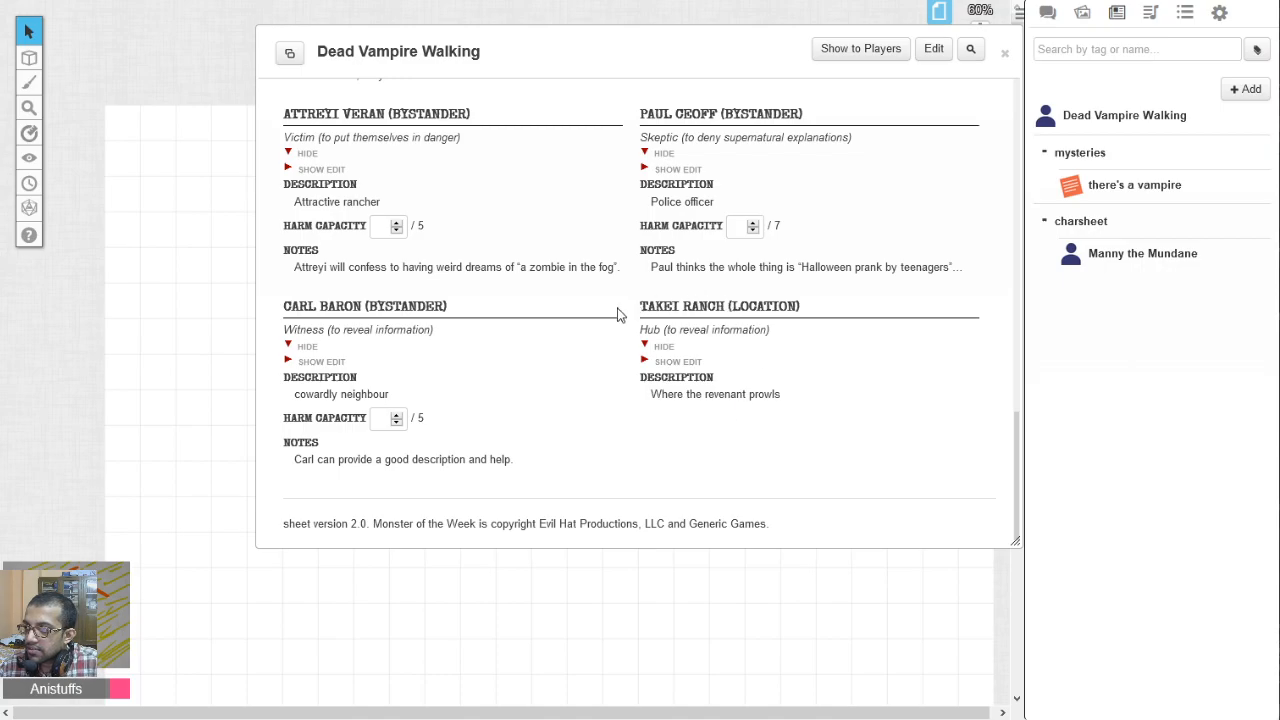
Add another threat to the mystery sheet with the type Location and name it "Storm drain".
scroll(701, 379, up, 10)
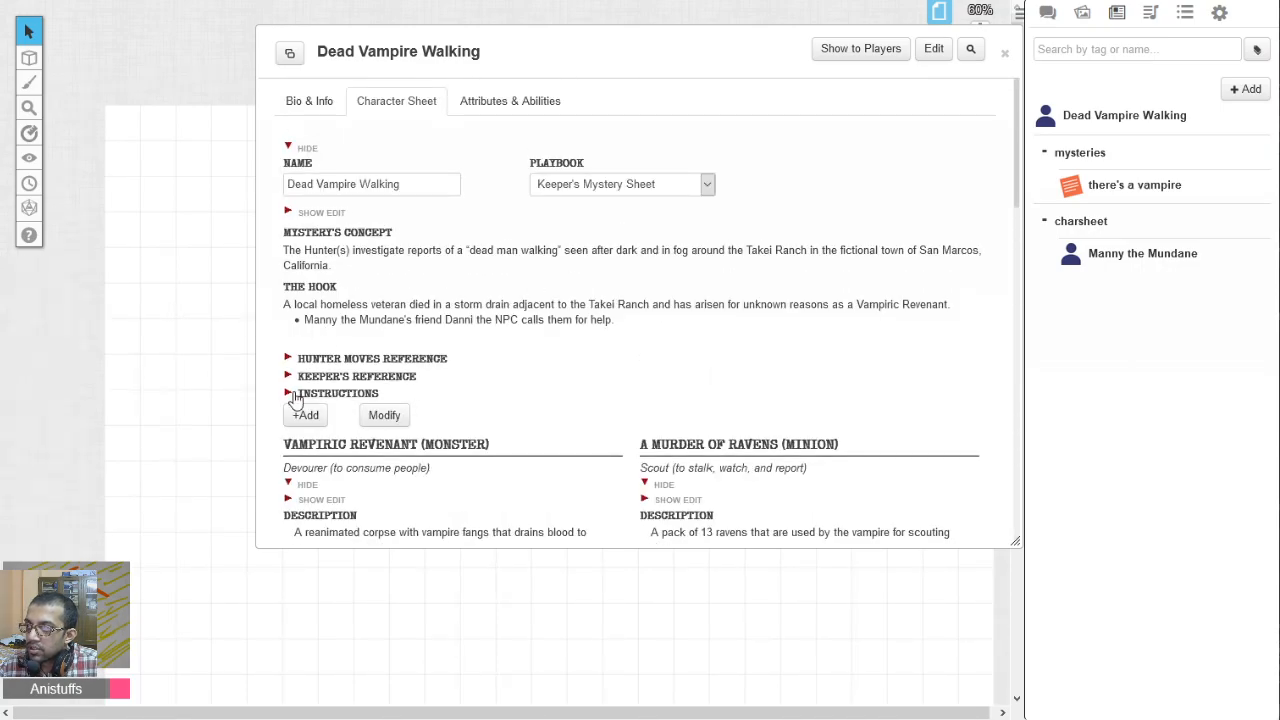
scroll(704, 305, down, 10)
scroll(702, 307, down, 5)
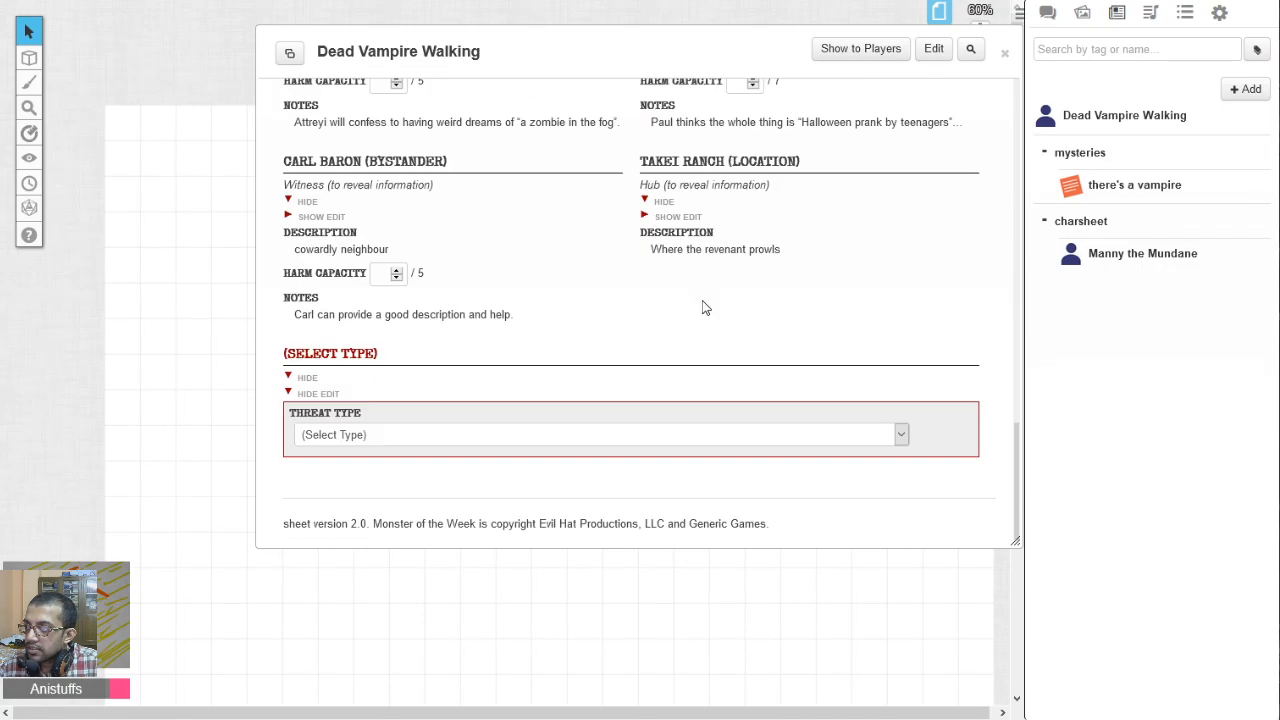
click(300, 434)
click(330, 455)
click(330, 440)
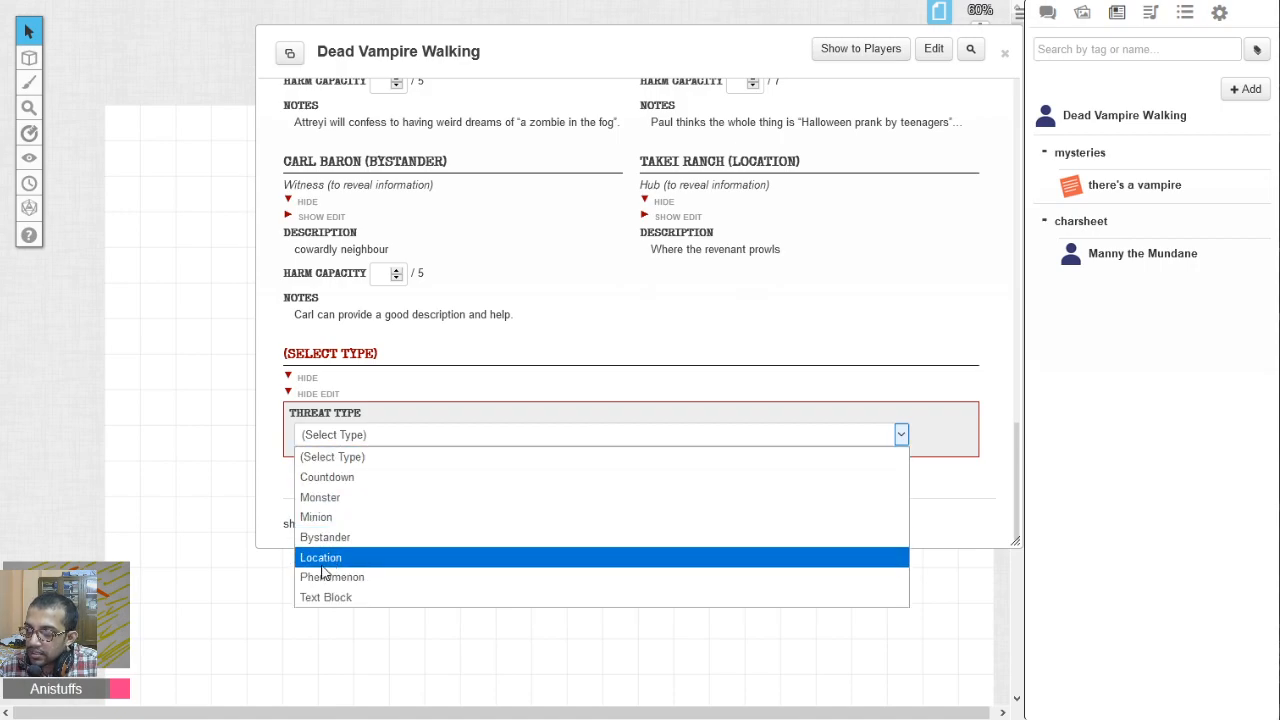
click(330, 557)
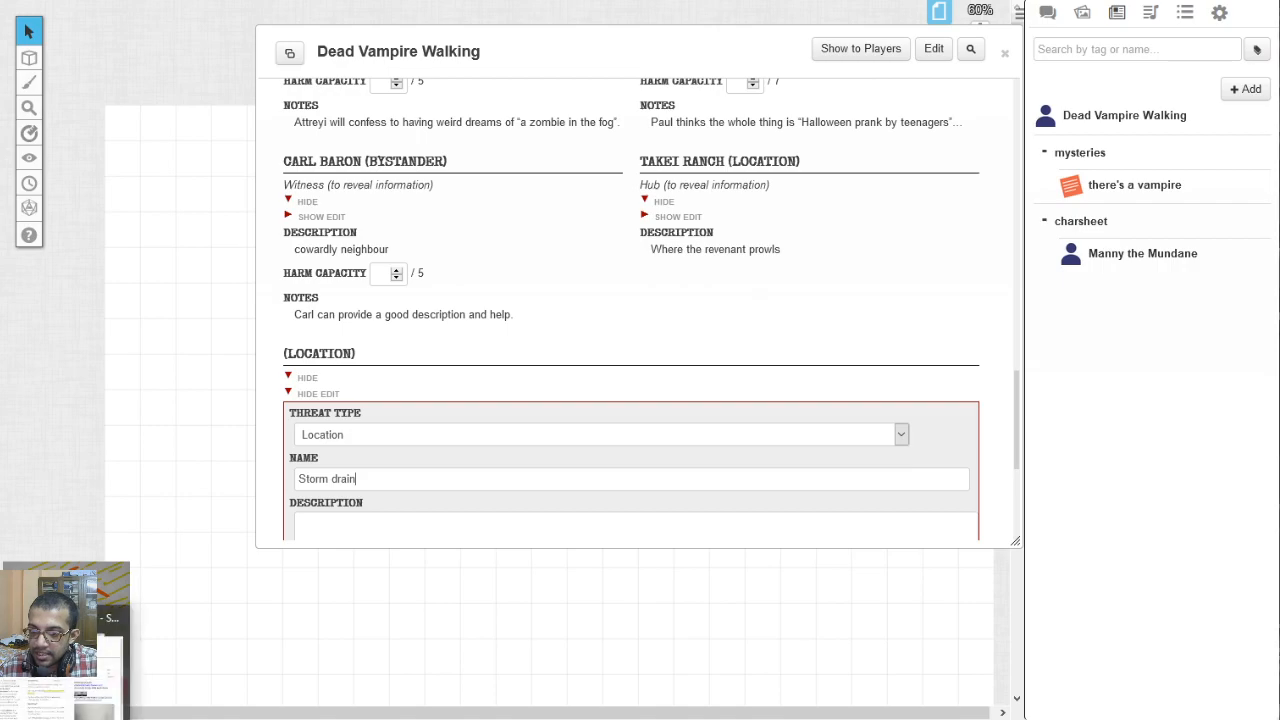
Check the storm drain's type in the mystery PDF and set its type and motivation to Deathtrap (to harm intruders).
key(alt+Tab)
scroll(453, 369, down, 3)
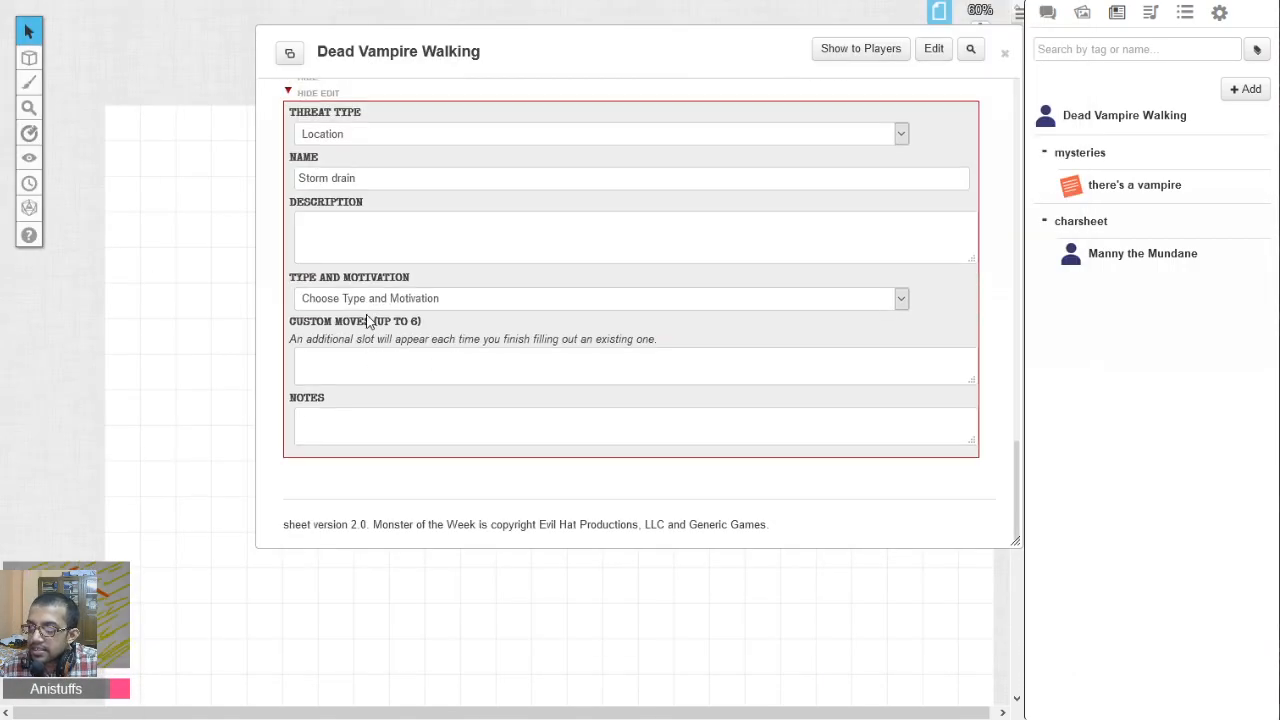
click(380, 298)
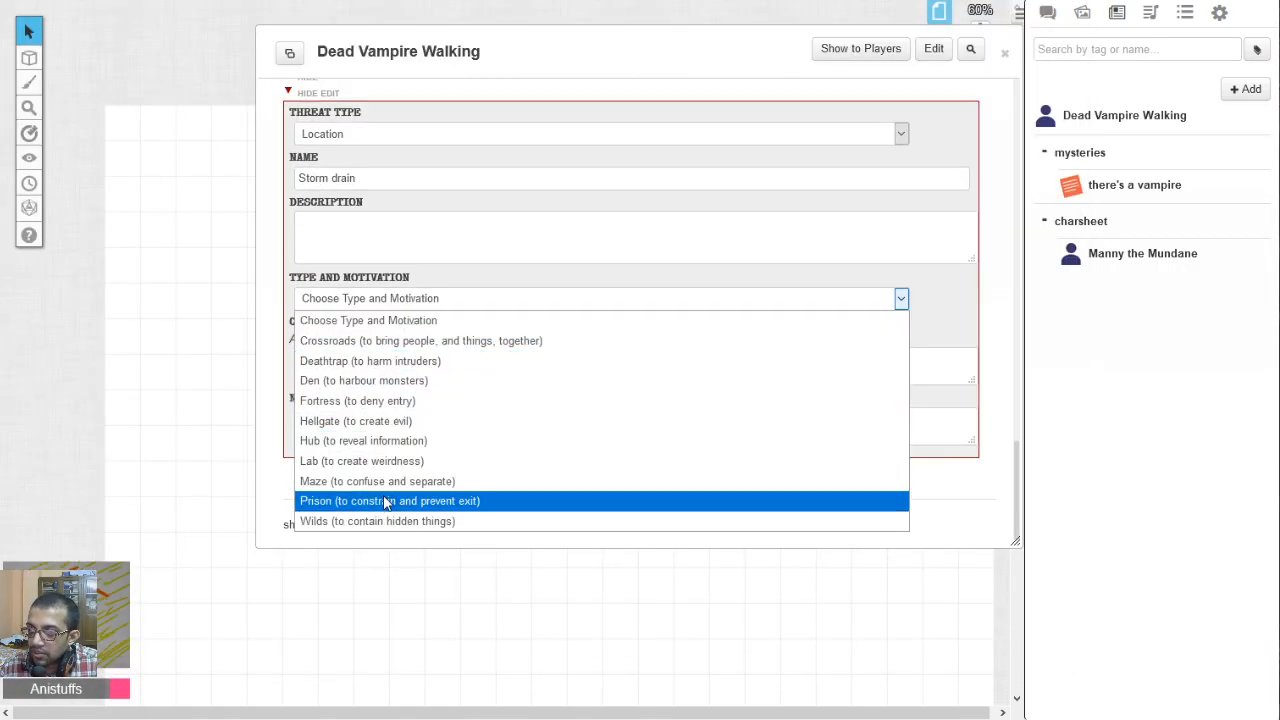
click(385, 361)
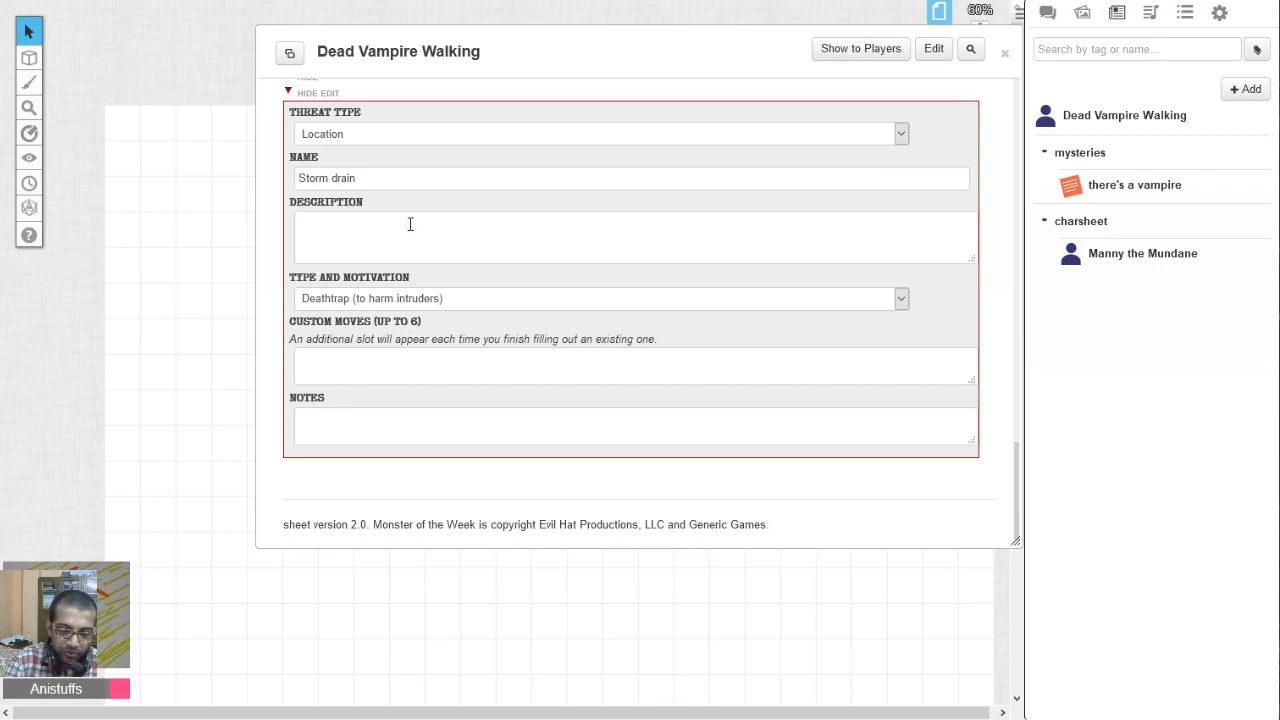
Describe the storm drain as "Where the homeless veteran turned into the revenant, some bad juju here, investigate k" and collapse its edit section.
click(410, 224)
text(Where the h)
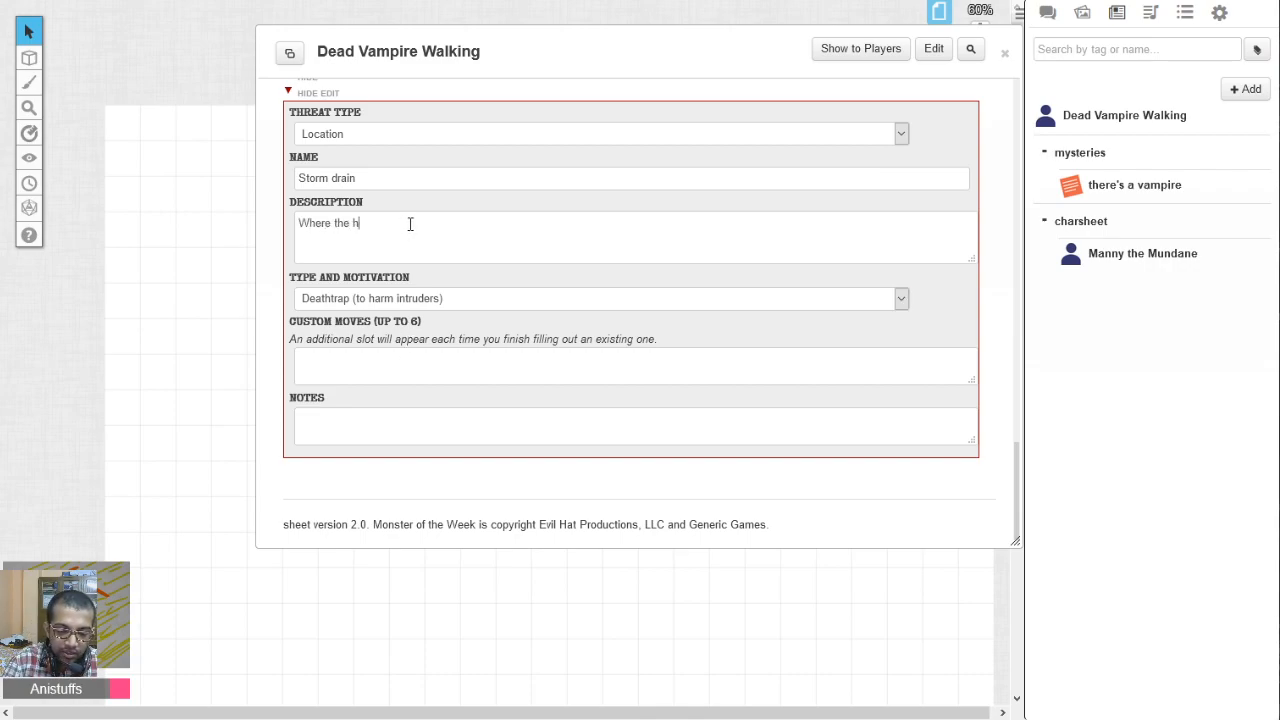
text(omeless vetera)
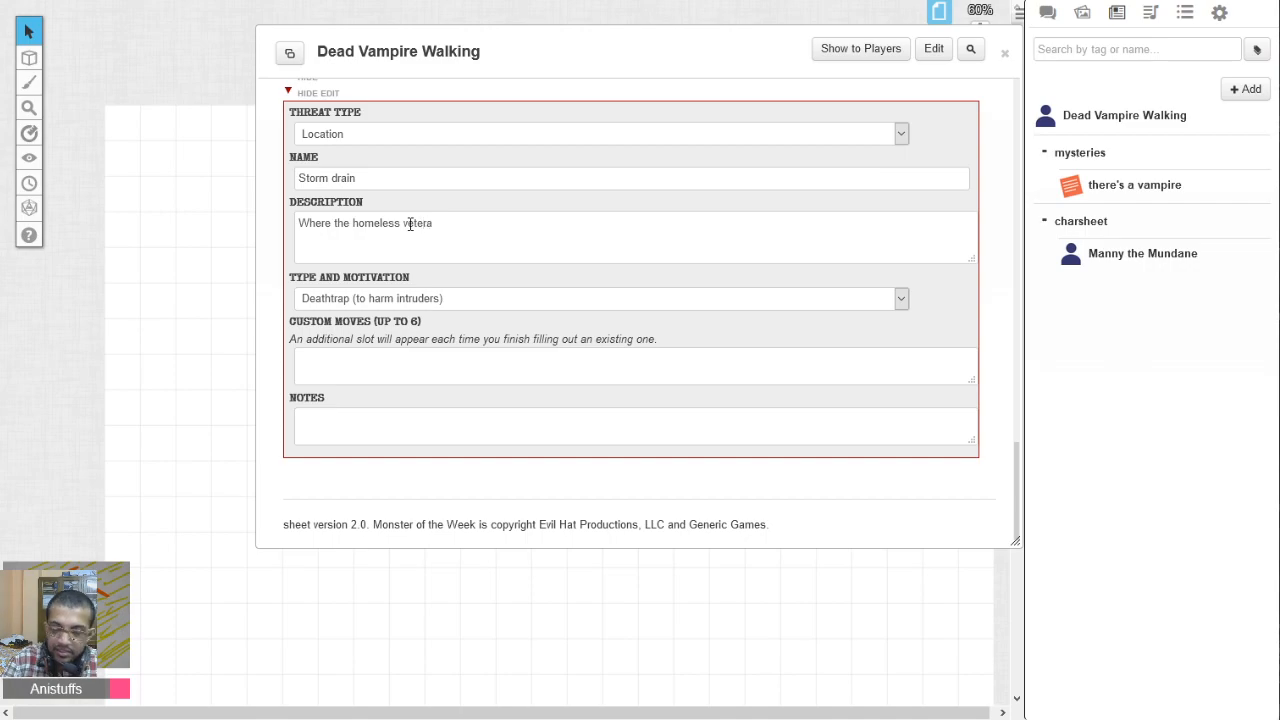
text(n turns)
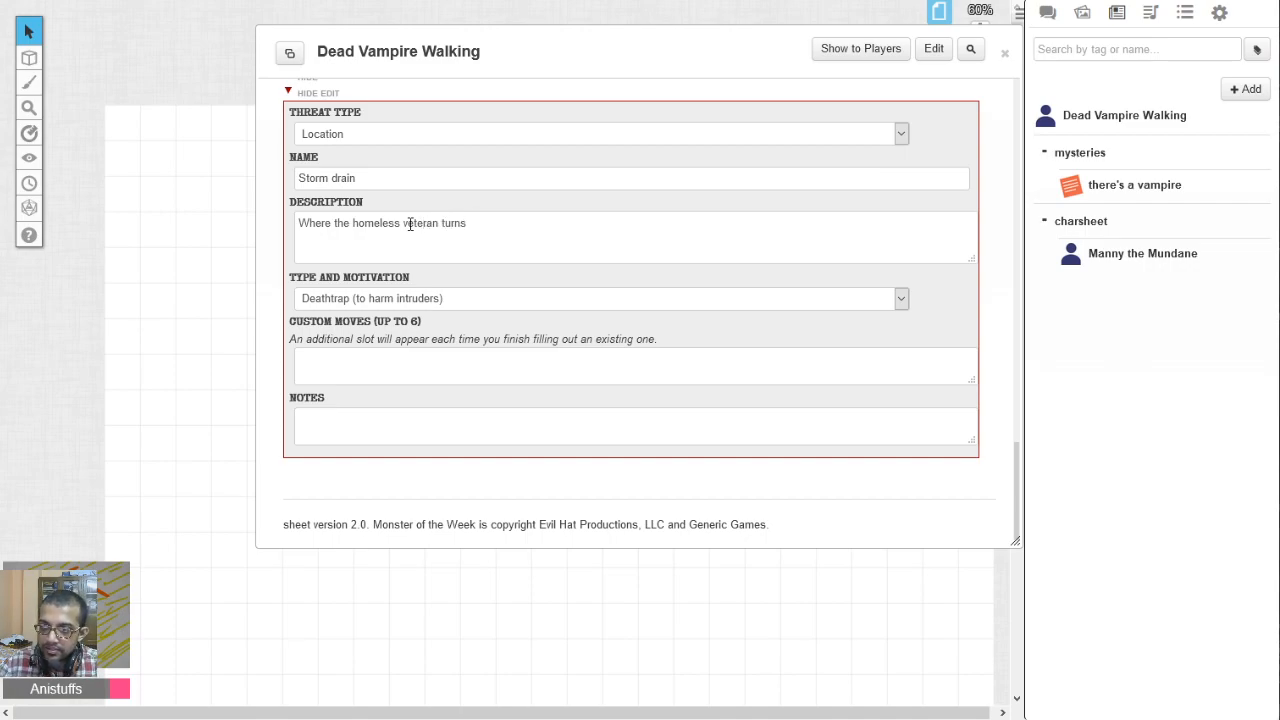
key(BackSpace)
text(ed into the )
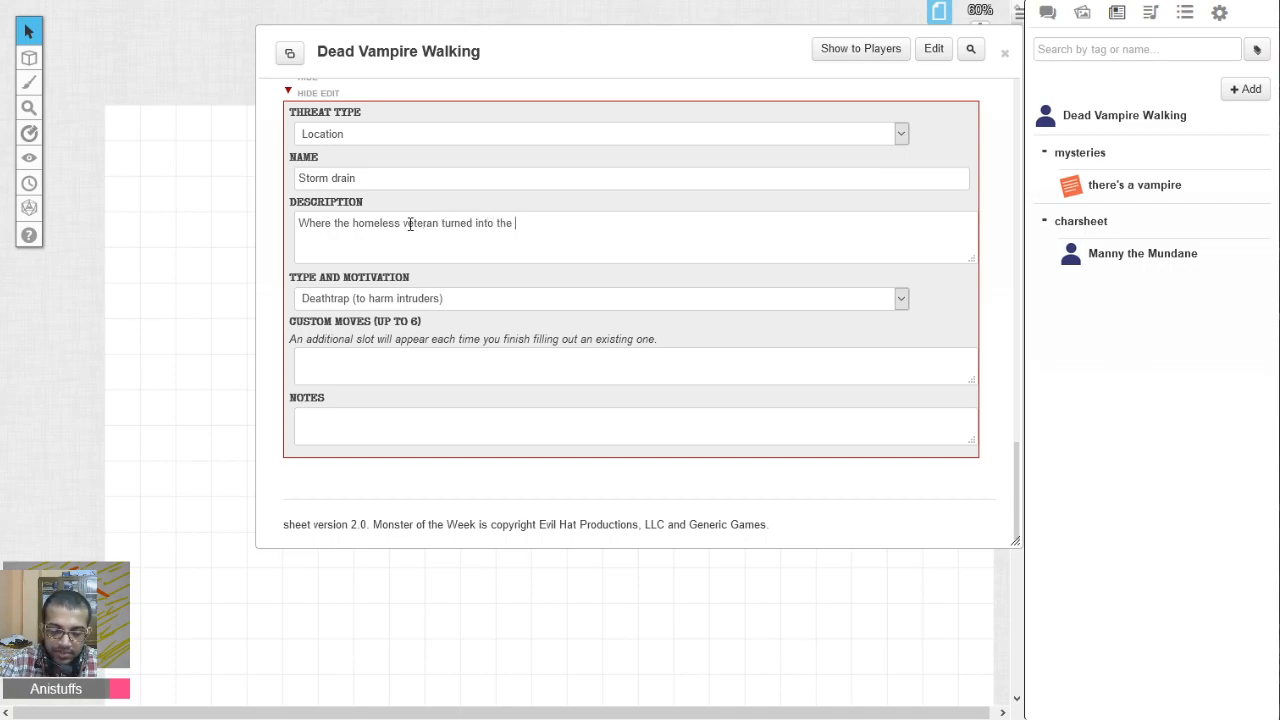
text(revenant, some)
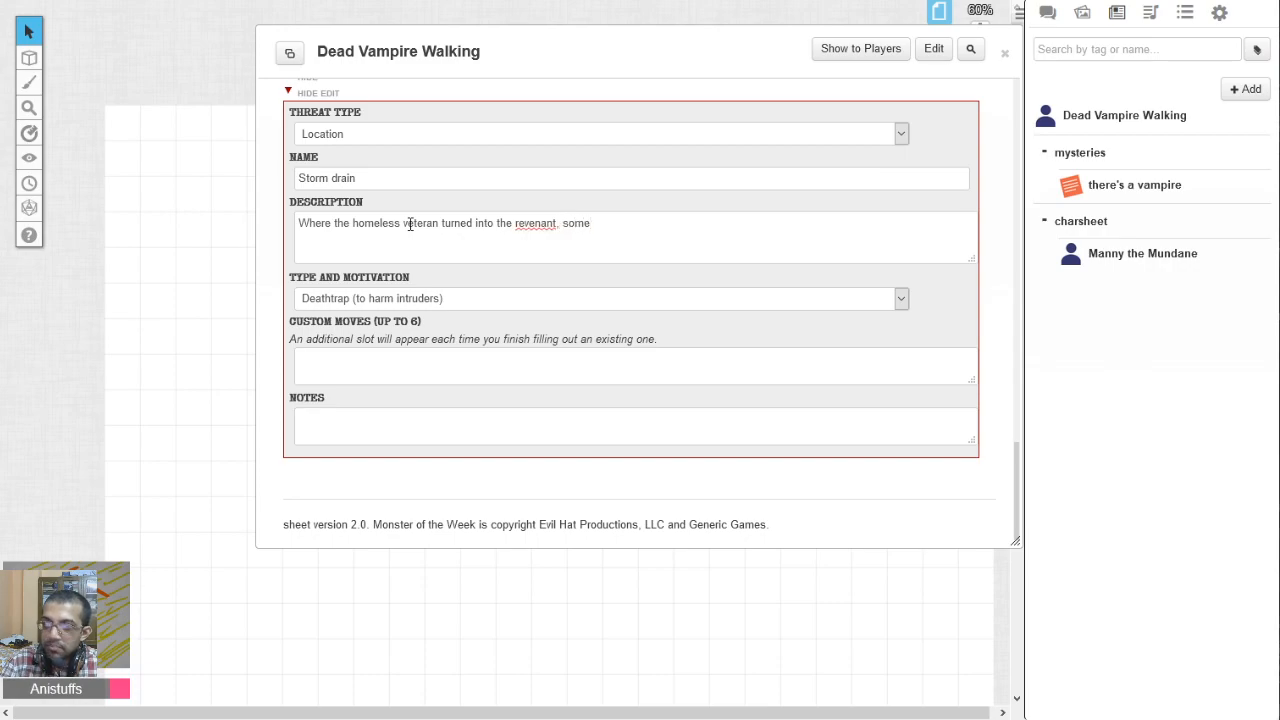
text( bad juju here)
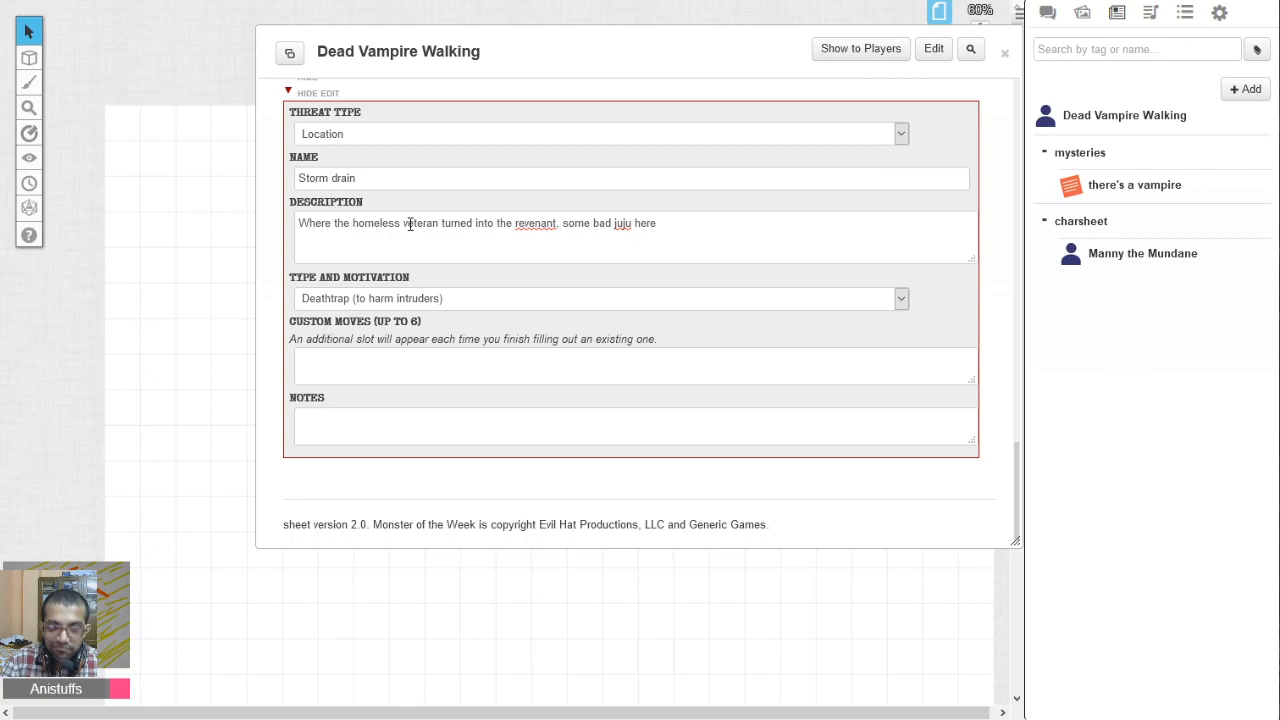
text(, investigate k)
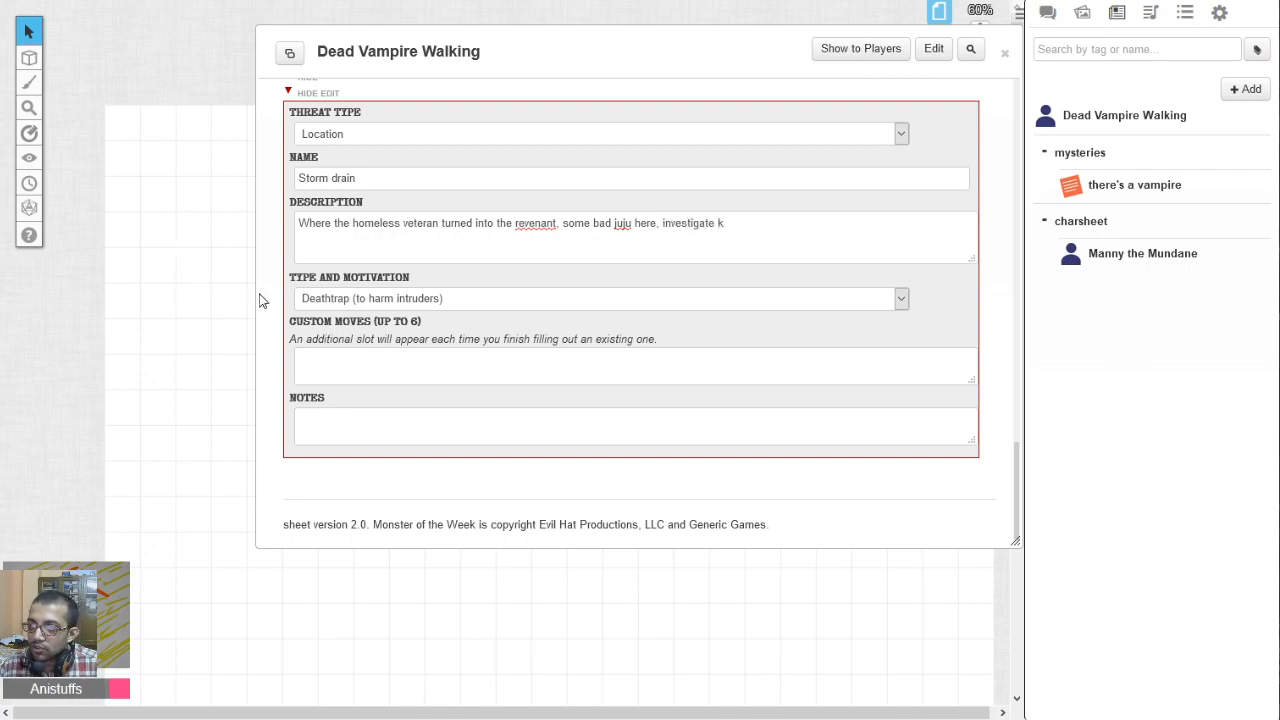
scroll(270, 297, up, 3)
click(291, 346)
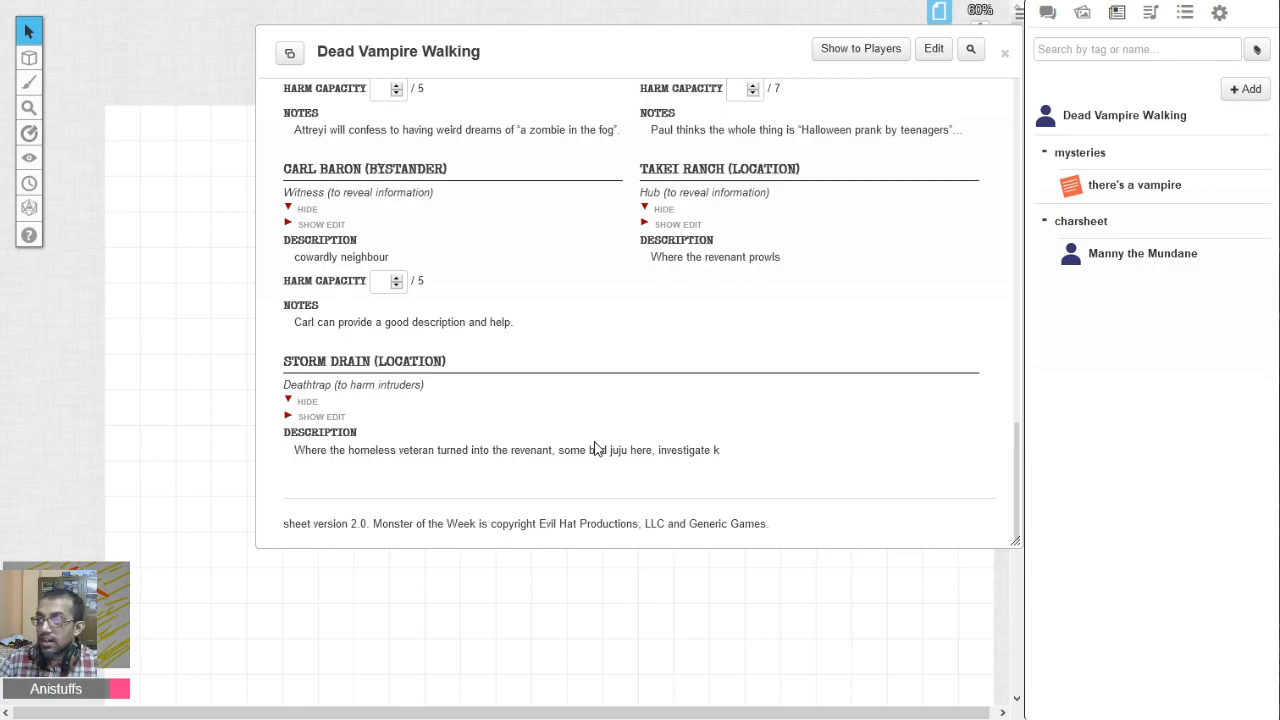
Find the countdown section in the mystery PDF and add another threat to the mystery sheet with the type Countdown.
scroll(546, 272, up, 15)
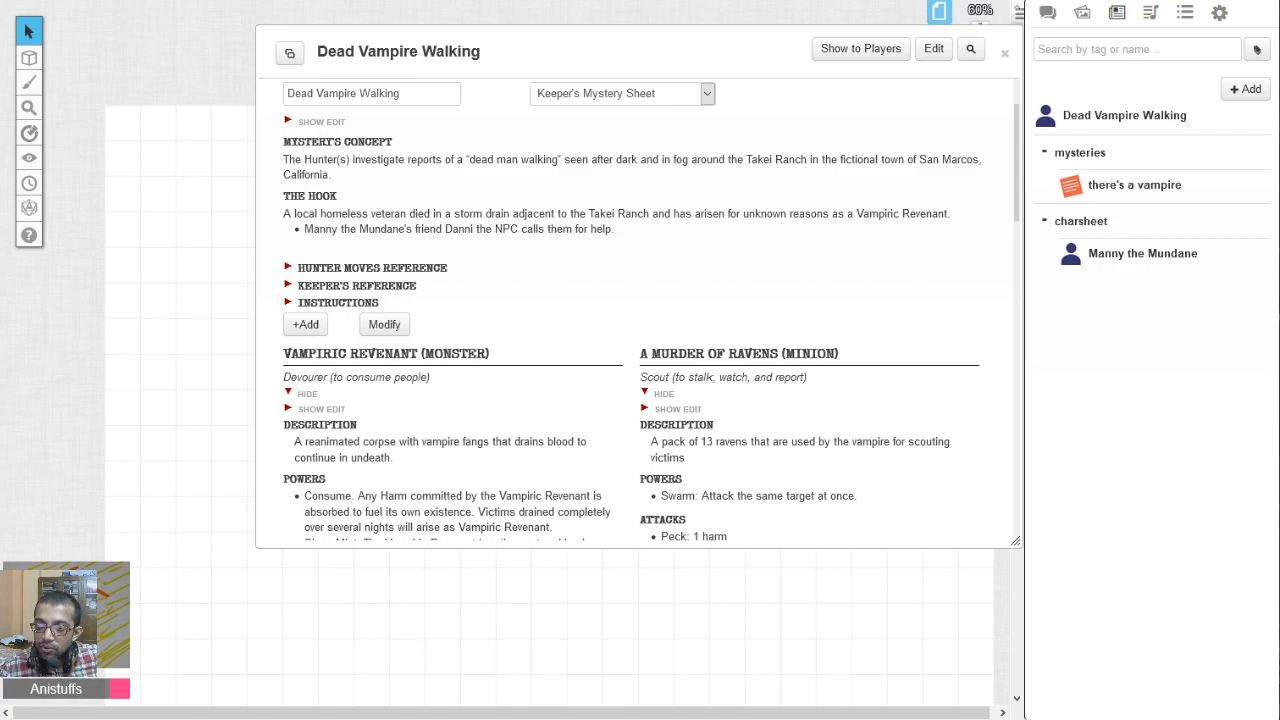
key(alt+Tab)
scroll(490, 400, down, 5)
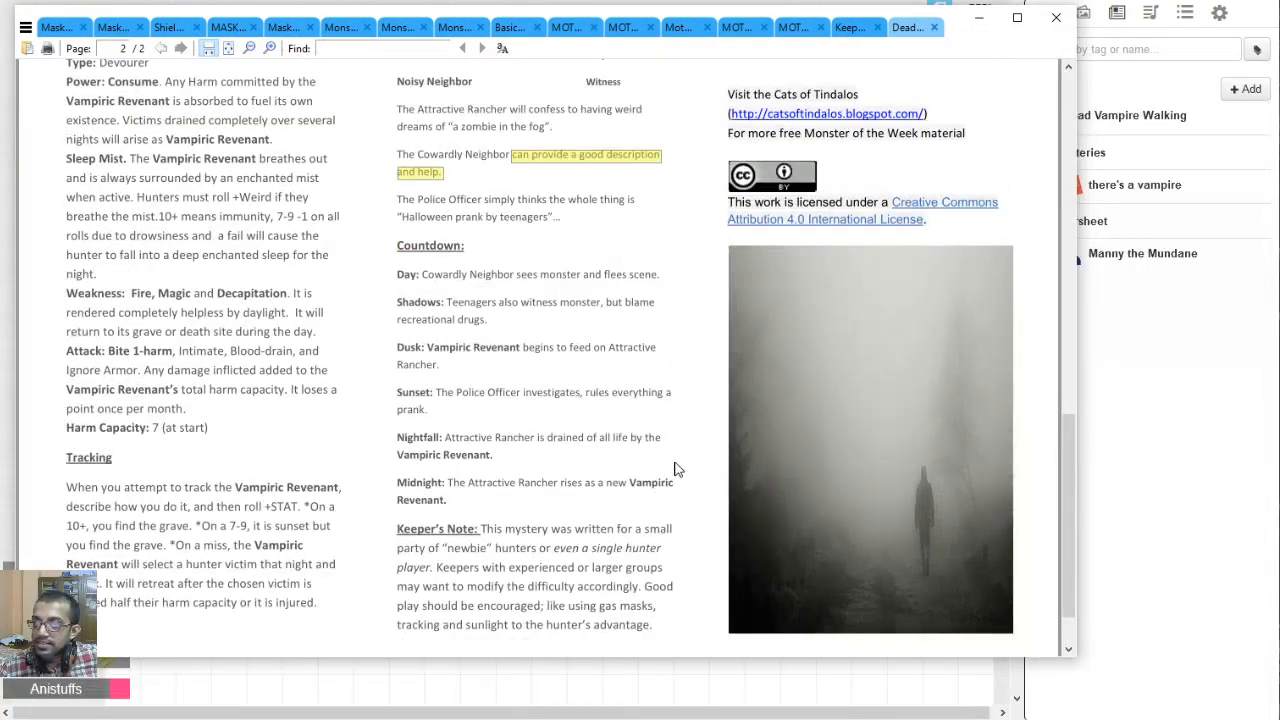
scroll(676, 469, down, 2)
key(alt+Tab)
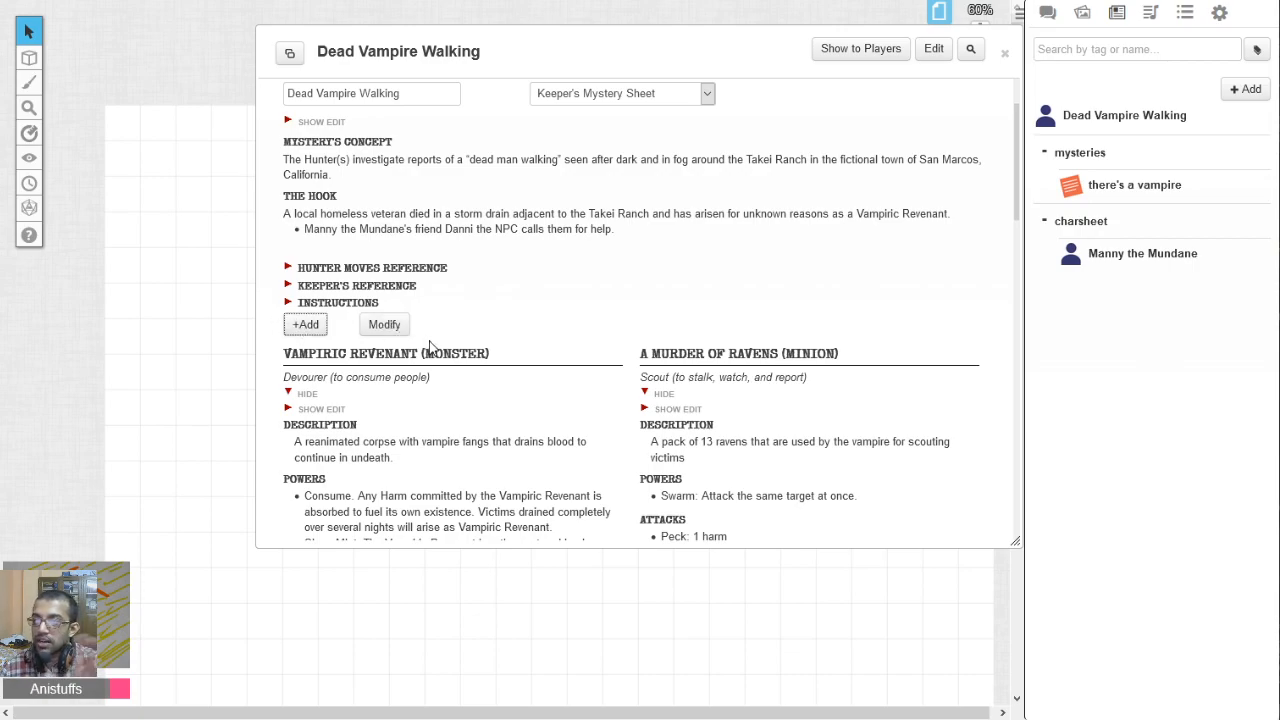
scroll(430, 340, down, 15)
click(690, 430)
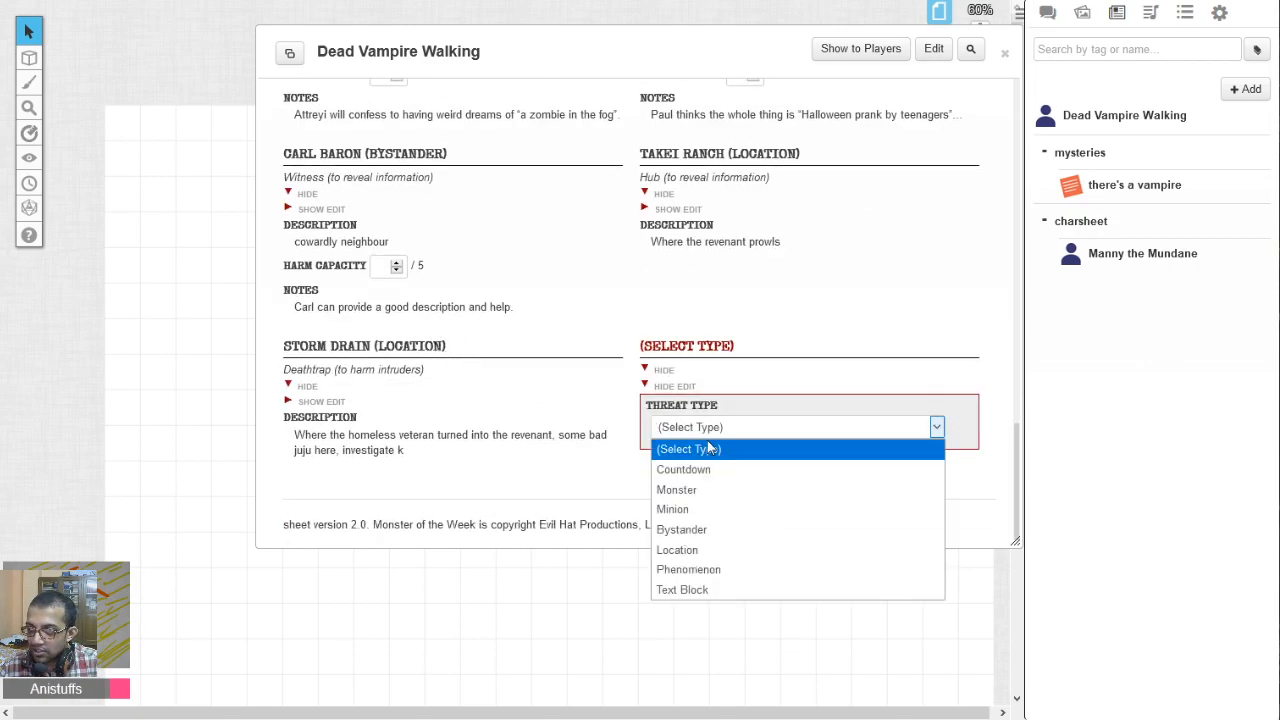
click(690, 469)
scroll(627, 387, down, 5)
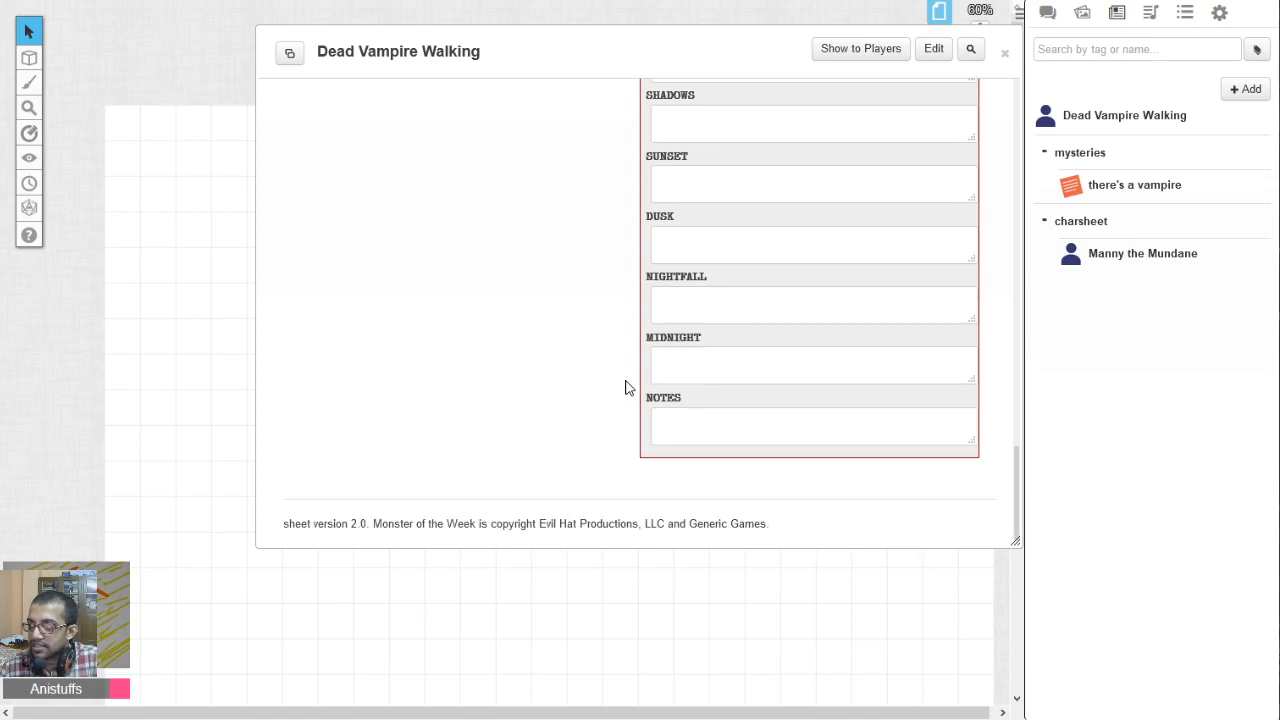
scroll(627, 387, up, 2)
Set the countdown's Day to "Revenant rises and prowls." plus the cowardly neighbour's name and the PDF wording "sees monster and flees scene.".
key(alt+Tab)
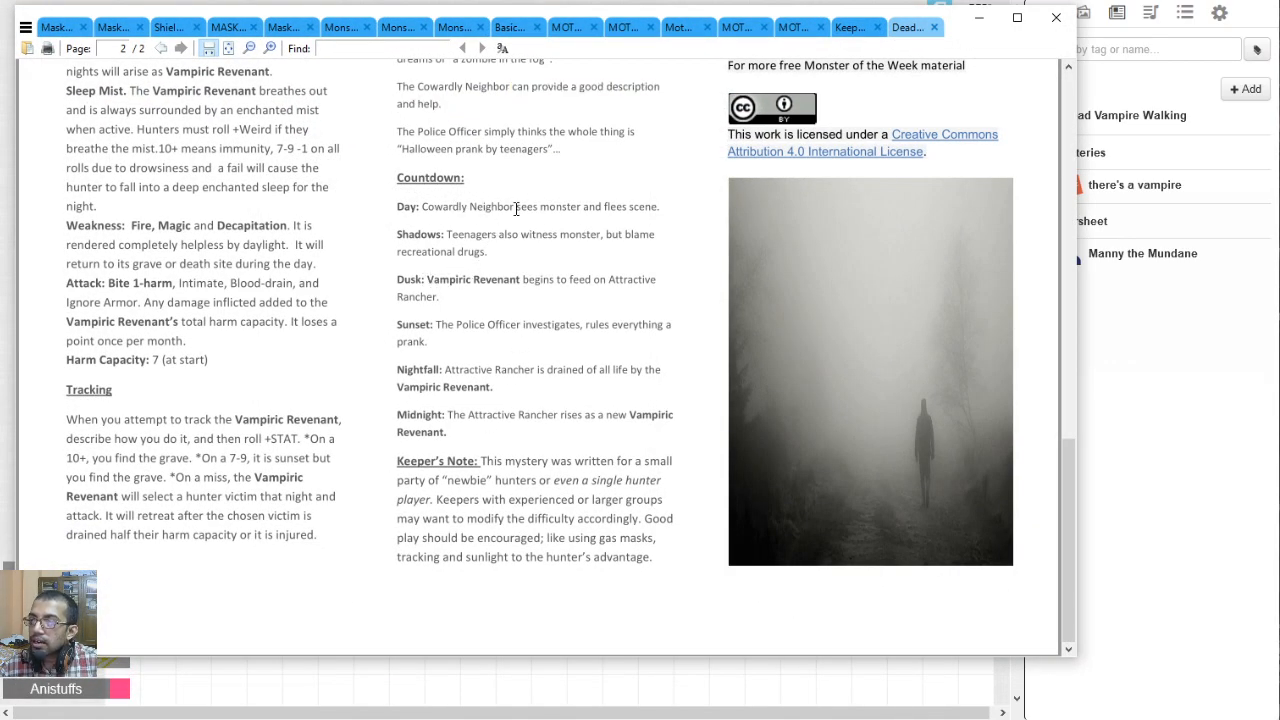
drag(515, 206, 668, 204)
key(alt+Tab)
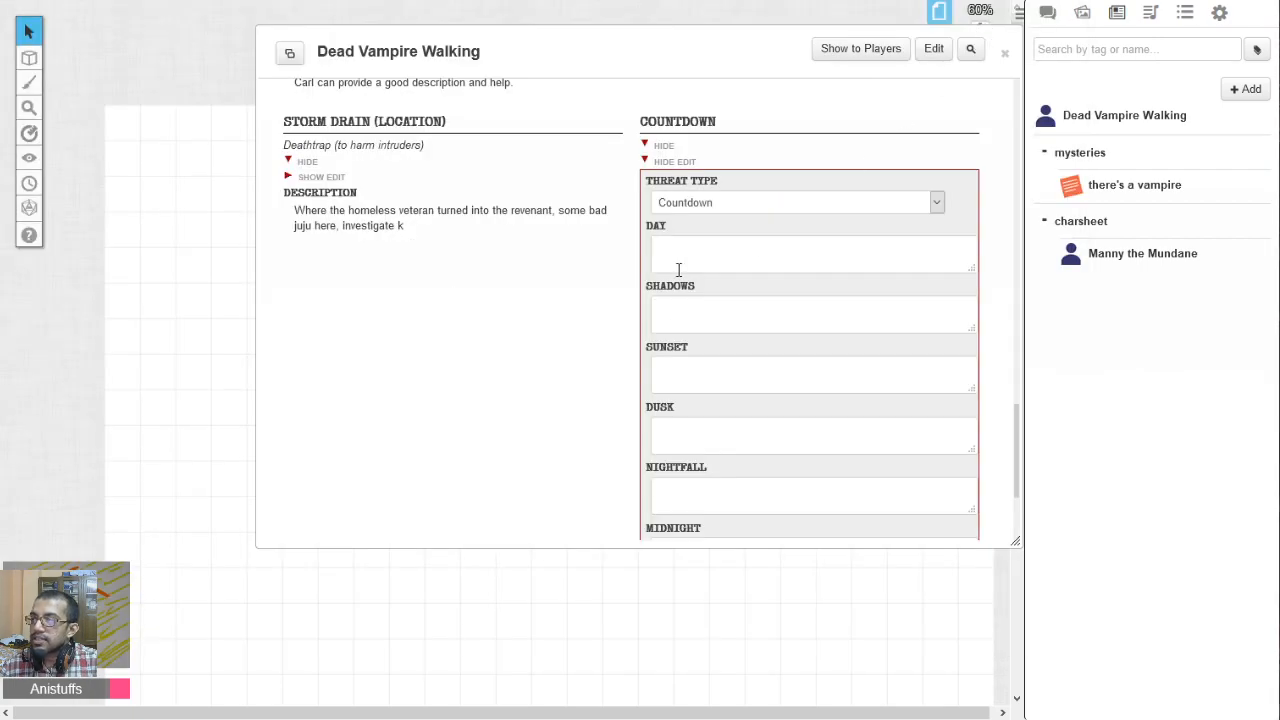
click(689, 253)
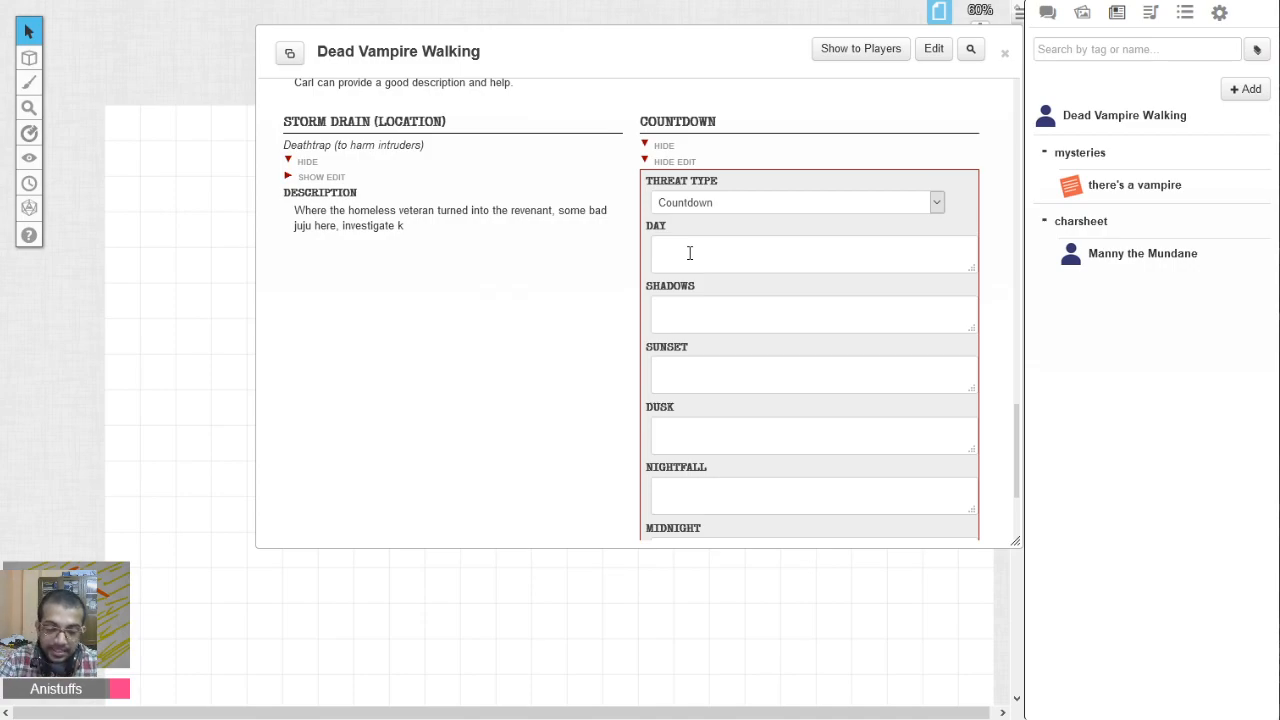
text(Revenant )
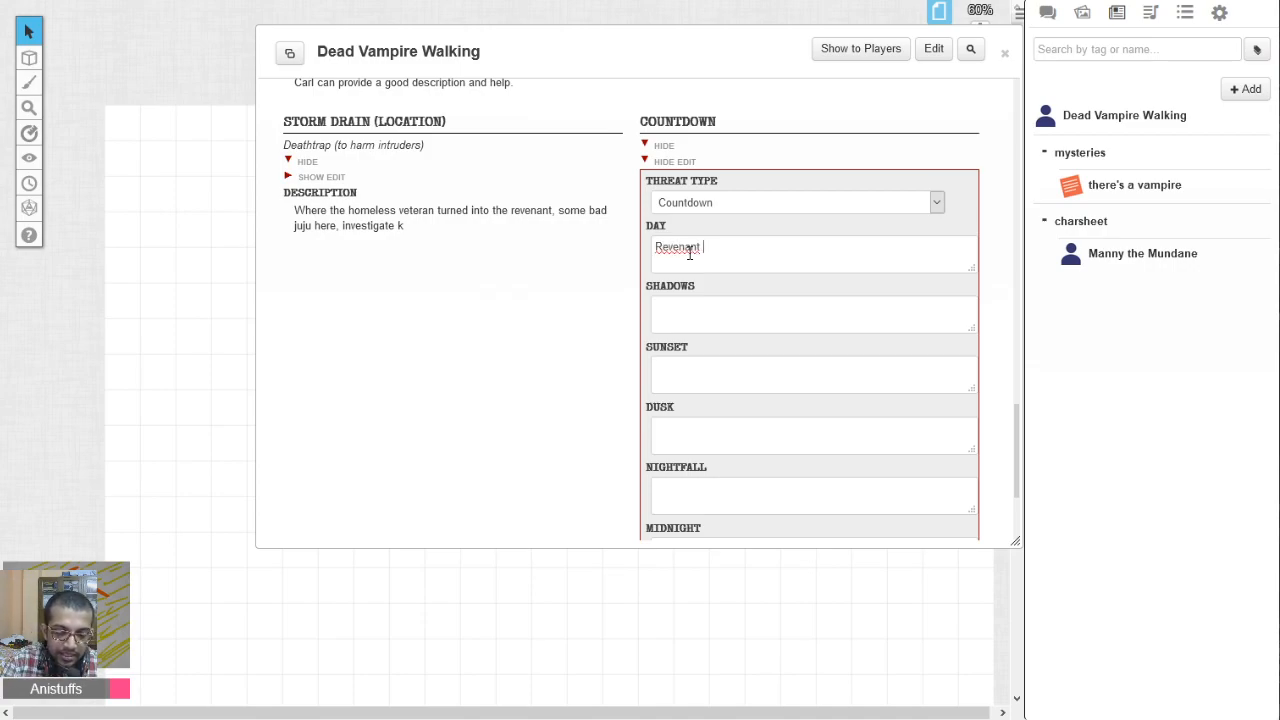
text(rises and pr)
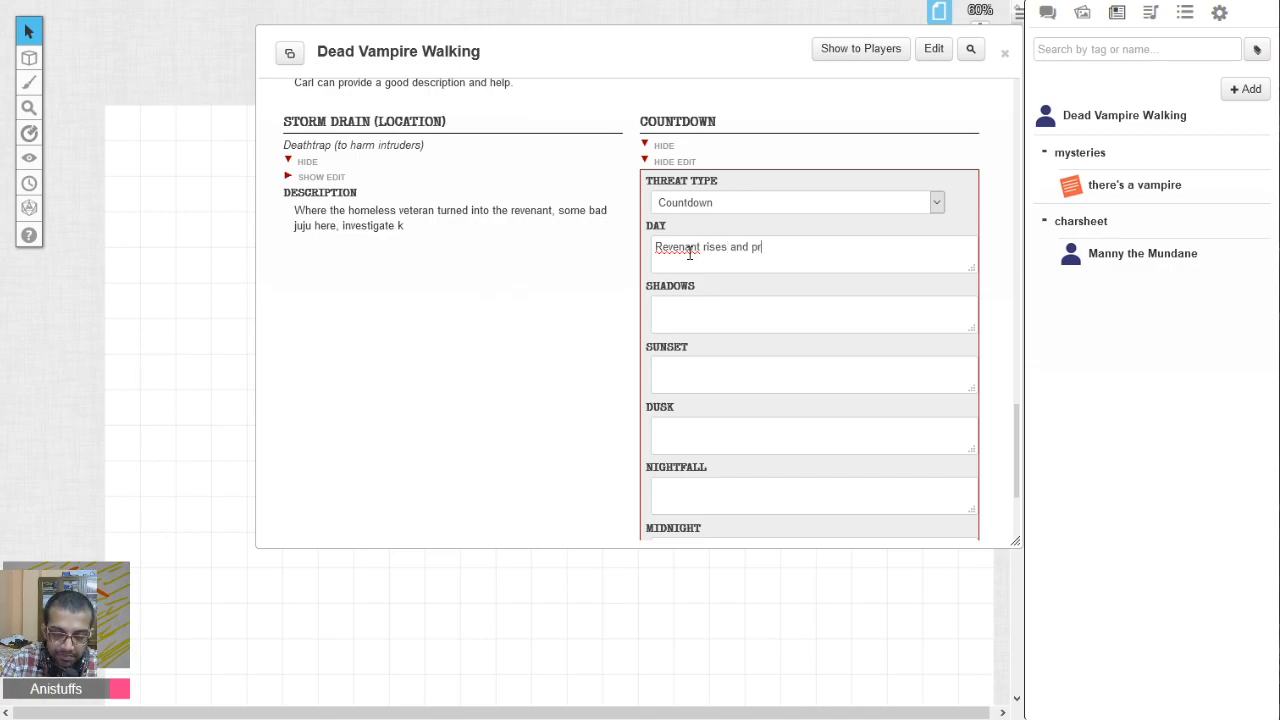
text(owls. Carl  sees monster and flees scene.)
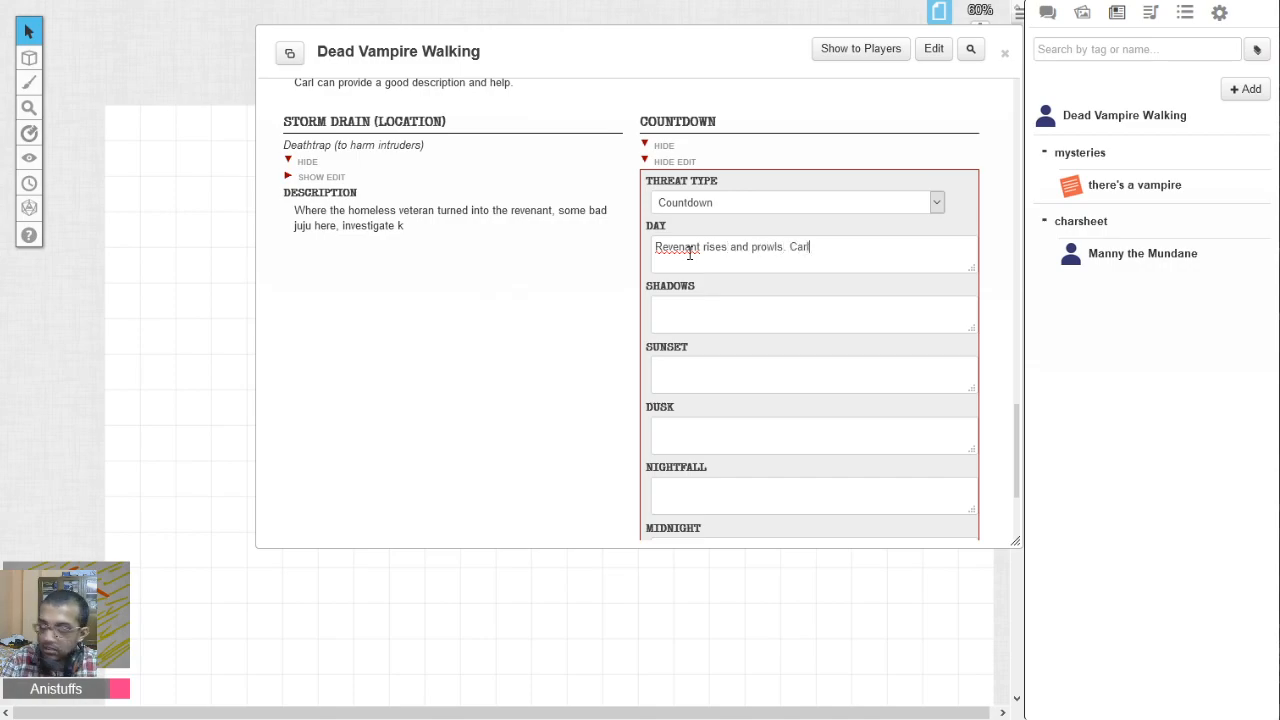
click(822, 255)
key(BackSpace)
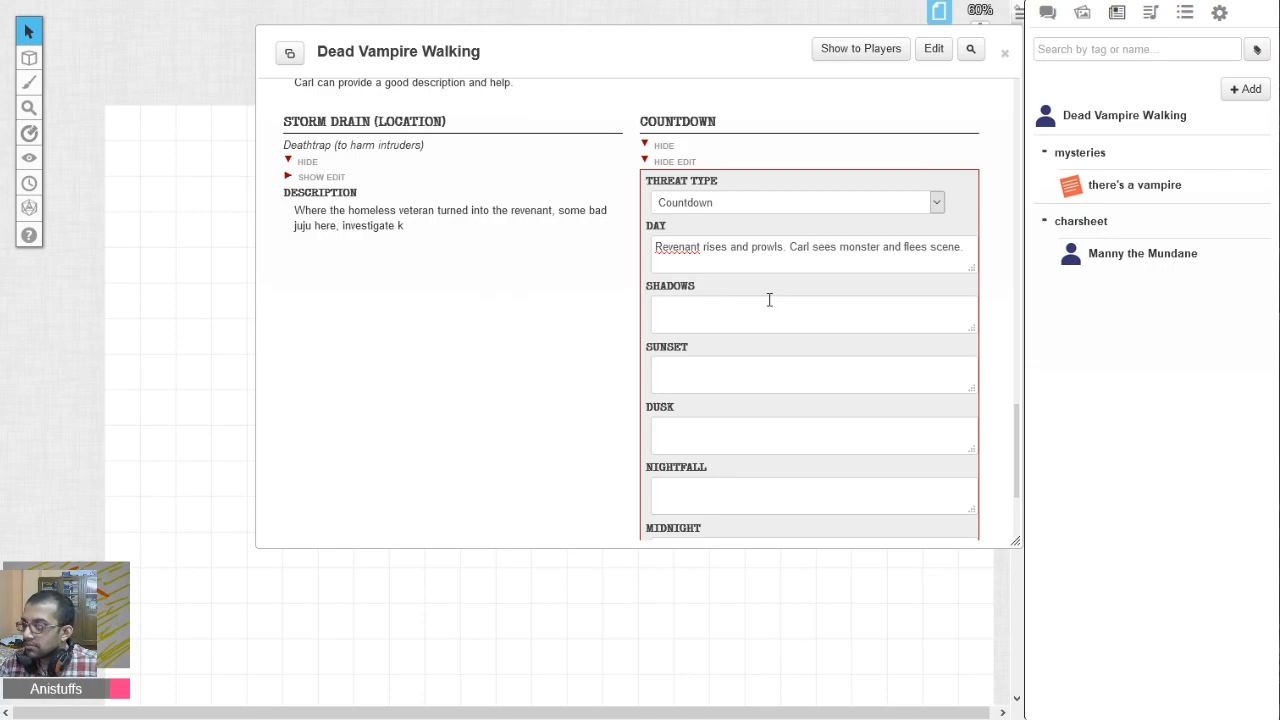
Copy "Teenagers also witness monster, but blame recreational drugs." from the mystery PDF into the countdown's Shadows entry.
scroll(557, 449, down, 4)
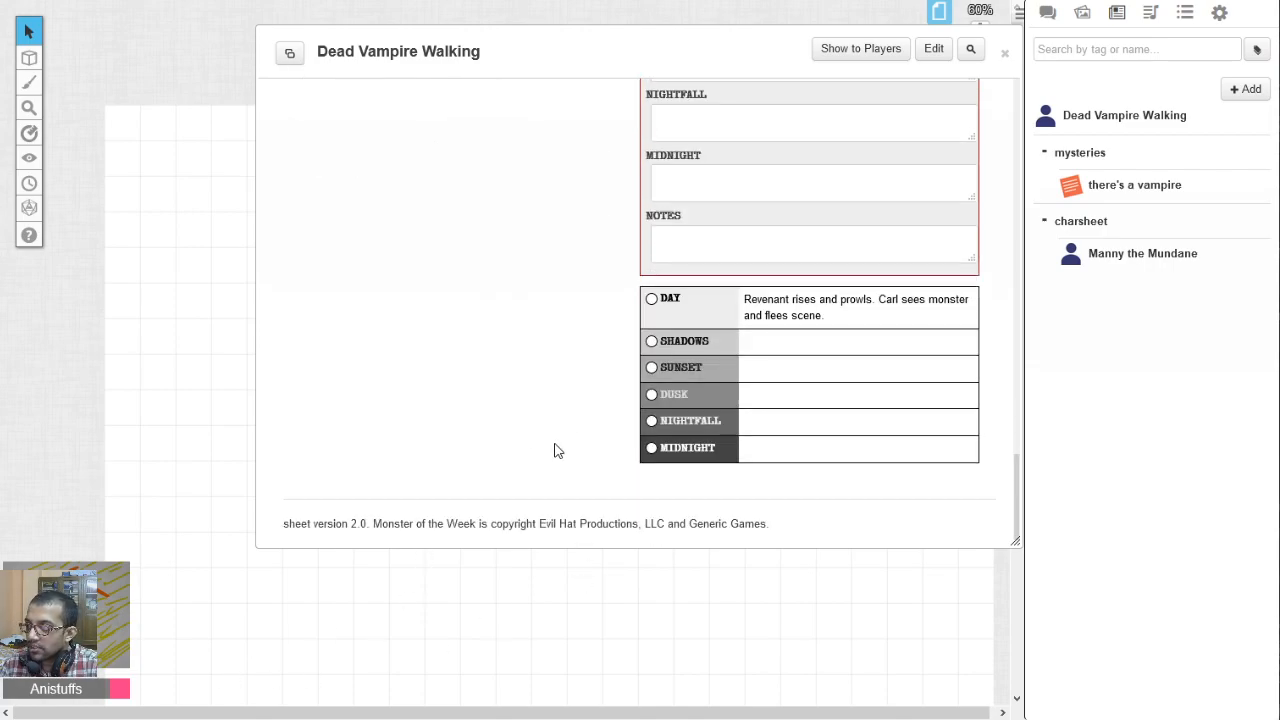
scroll(668, 346, up, 3)
scroll(677, 260, down, 3)
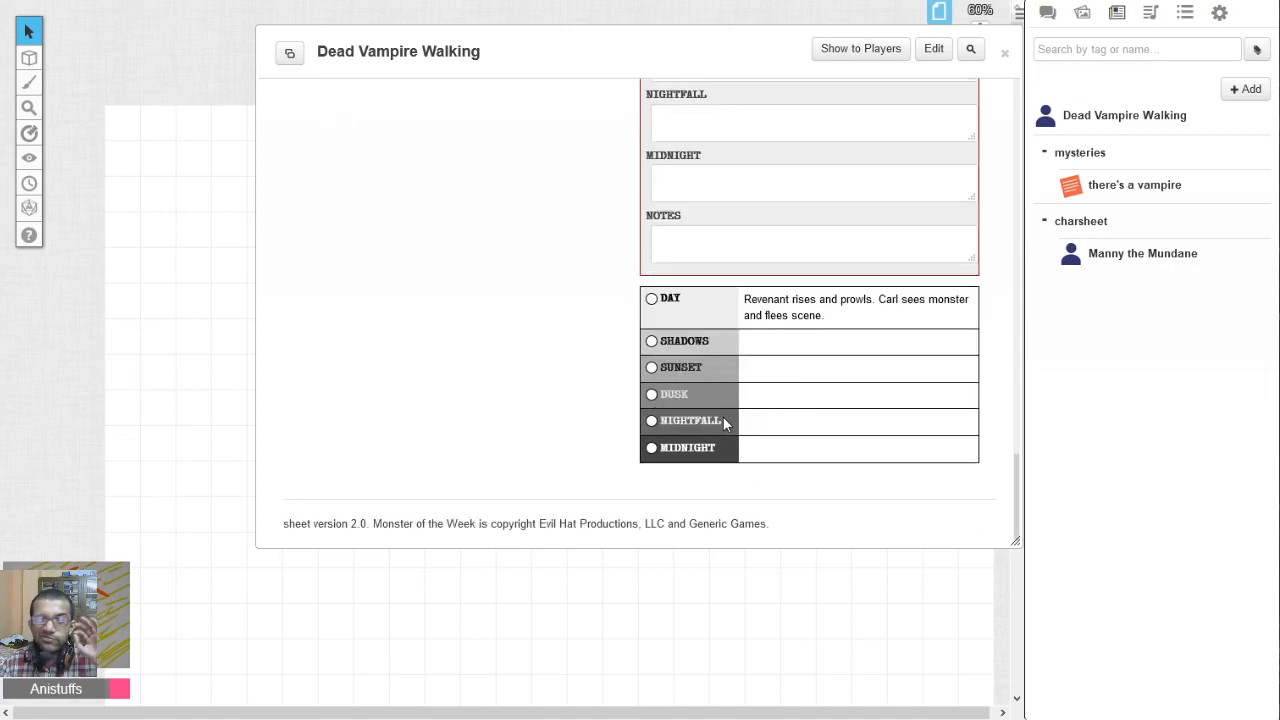
click(642, 372)
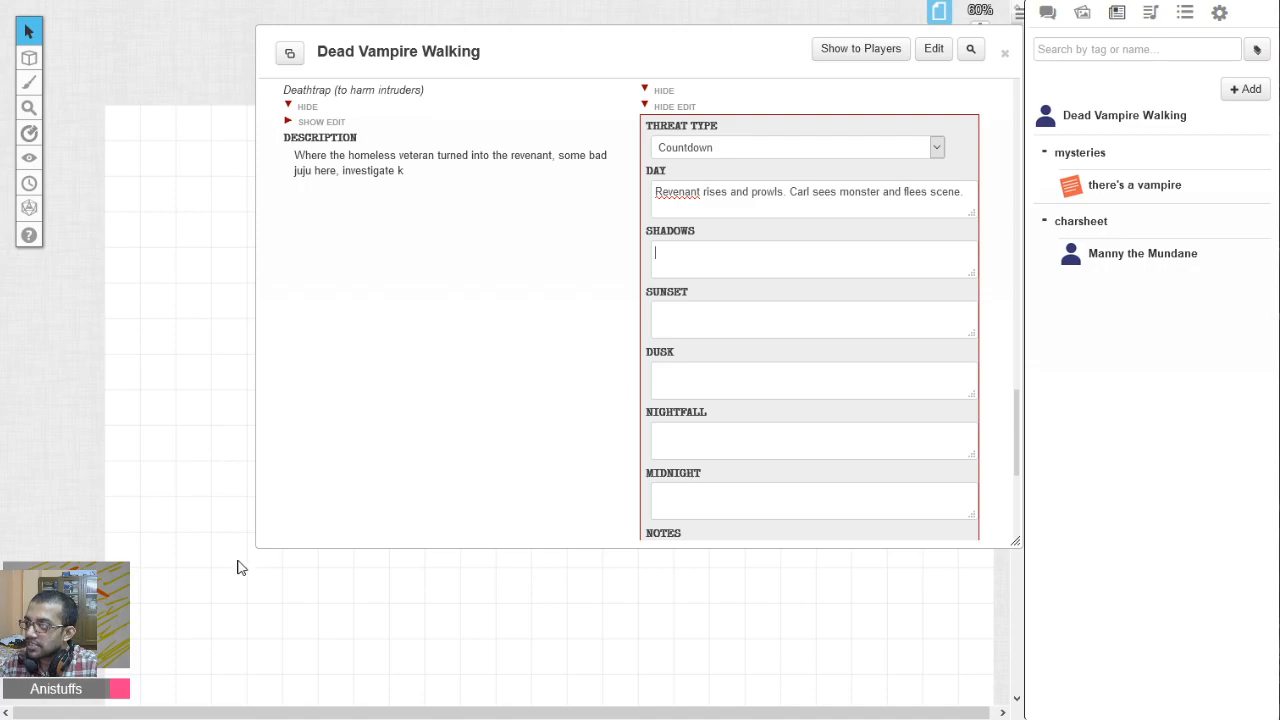
key(alt+Tab)
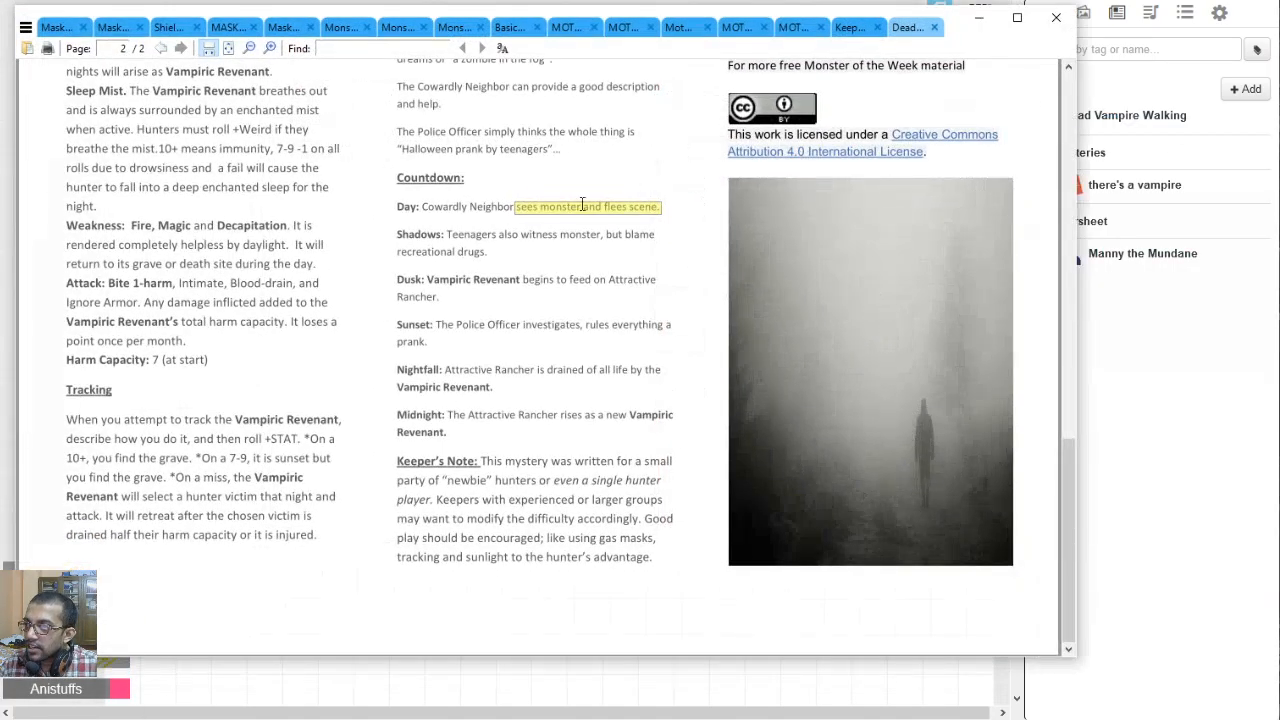
drag(447, 238, 490, 253)
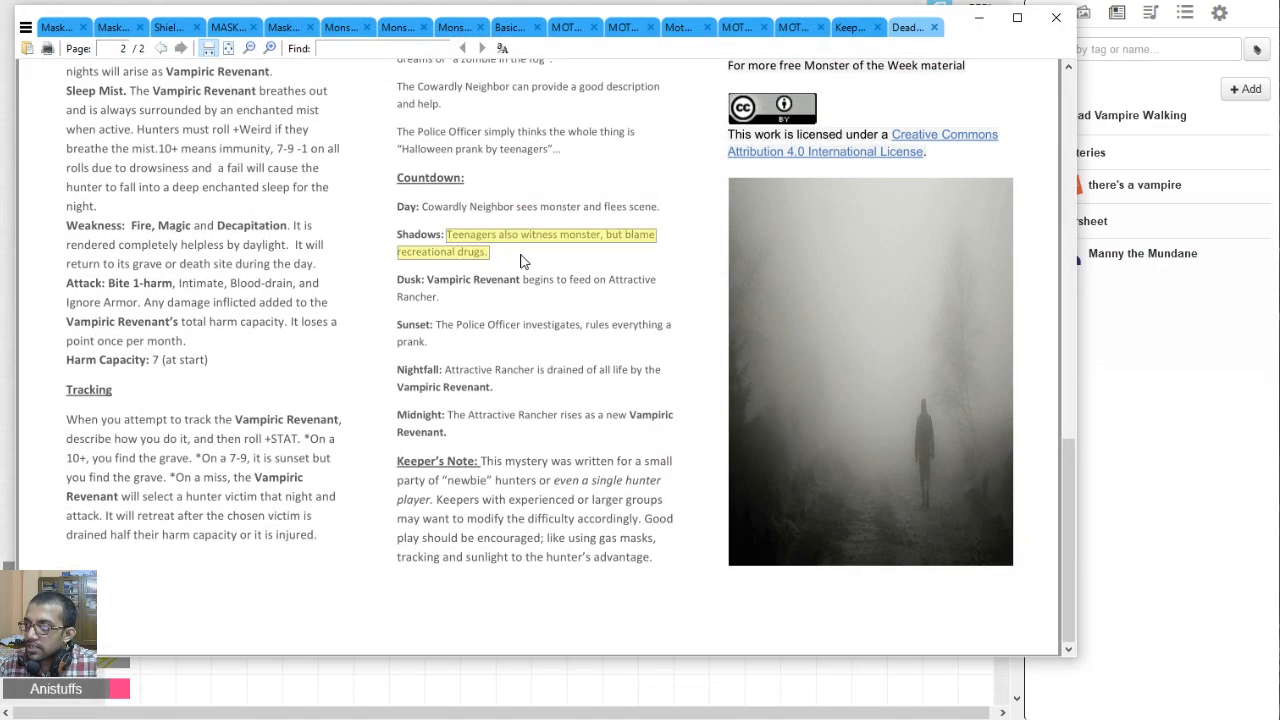
key(ctrl+c)
key(alt+Tab)
key(ctrl+v)
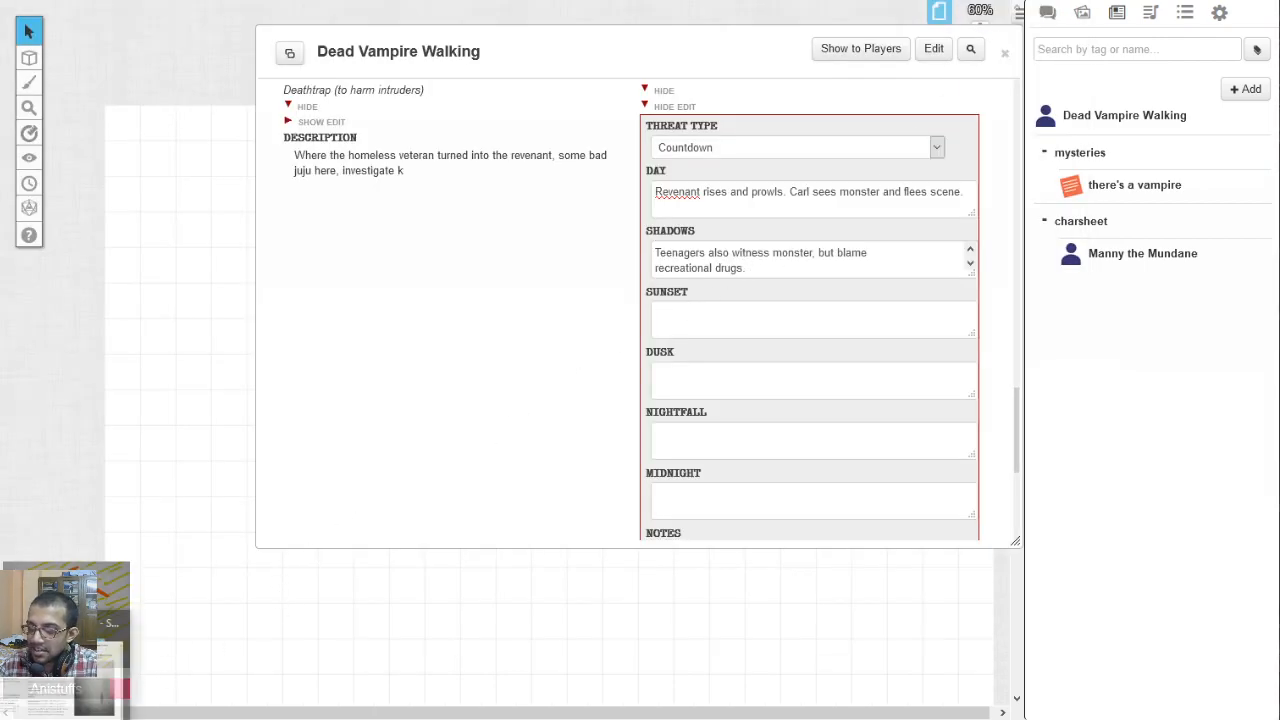
Fill the countdown's Sunset entry with "Vampiric Revenant begins to feed on" from the PDF's Dusk line, followed by the attractive rancher's name.
key(alt+Tab)
drag(427, 281, 606, 284)
click(358, 356)
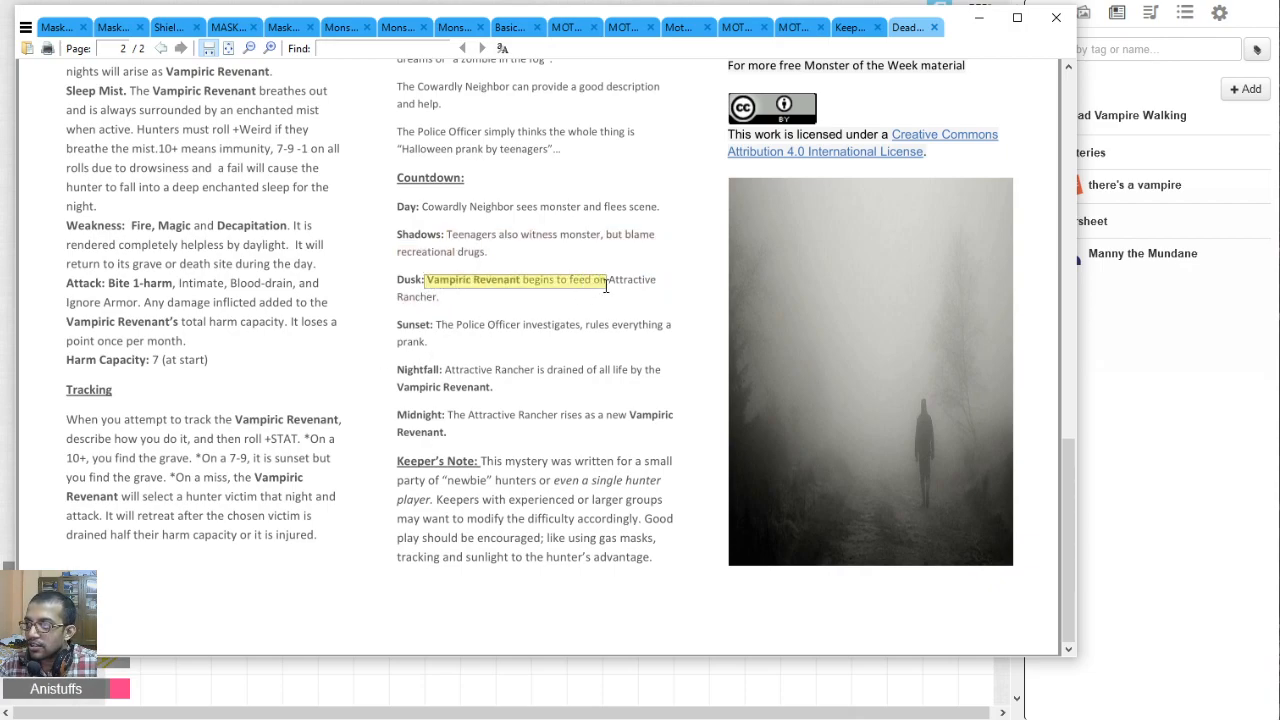
key(ctrl+c)
click(979, 17)
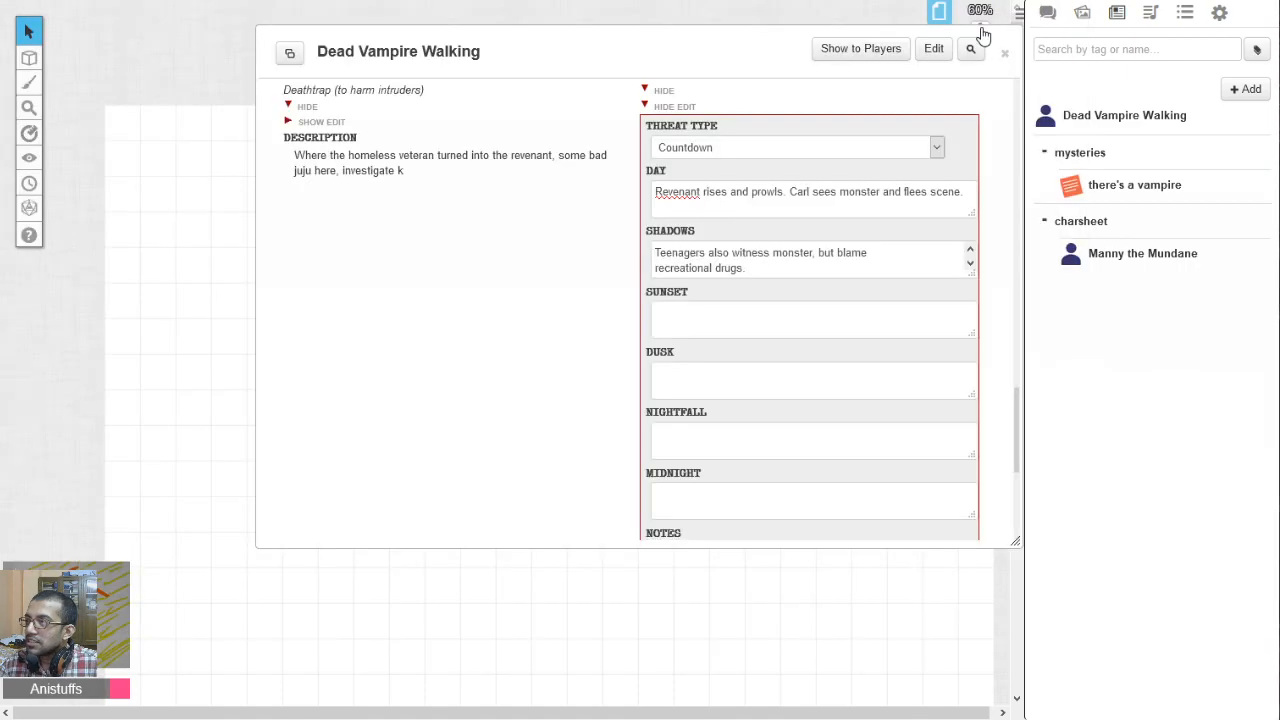
click(733, 322)
key(ctrl+v)
text(Alfre)
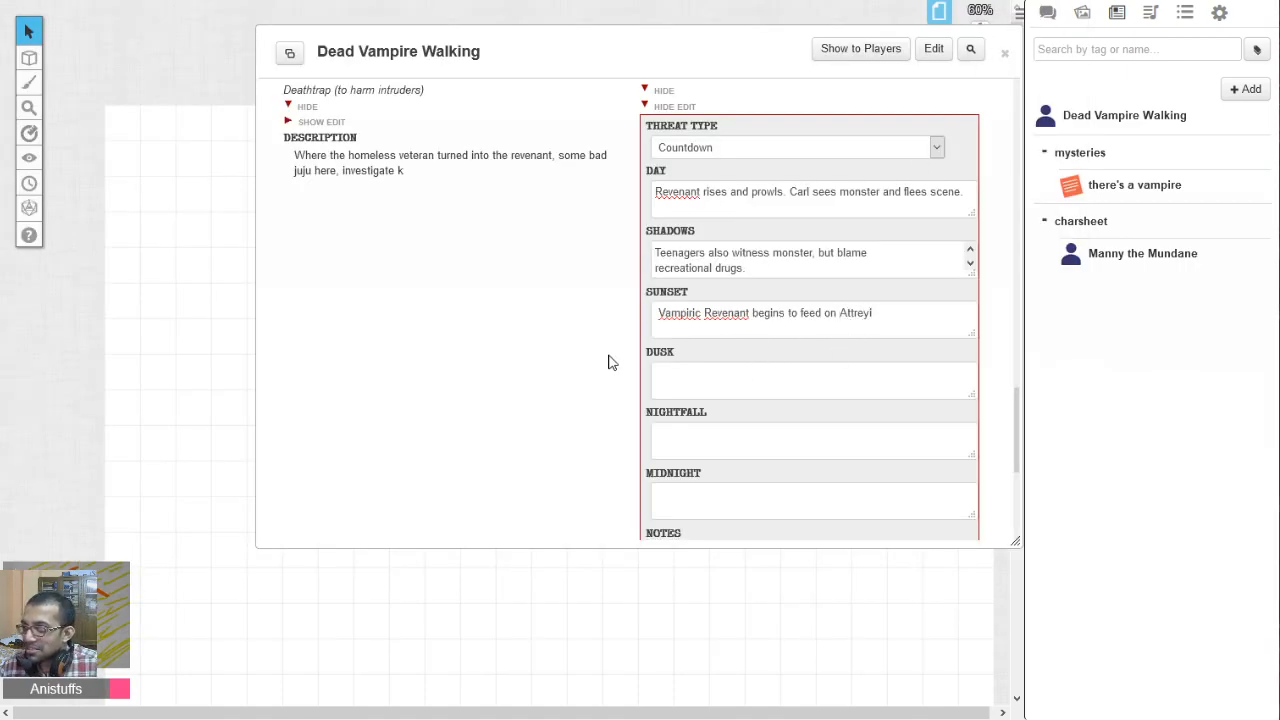
Fill the countdown's Dusk entry with the police officer's name and "investigates, rules everything a prank." from the PDF's Sunset line.
key(alt+Tab)
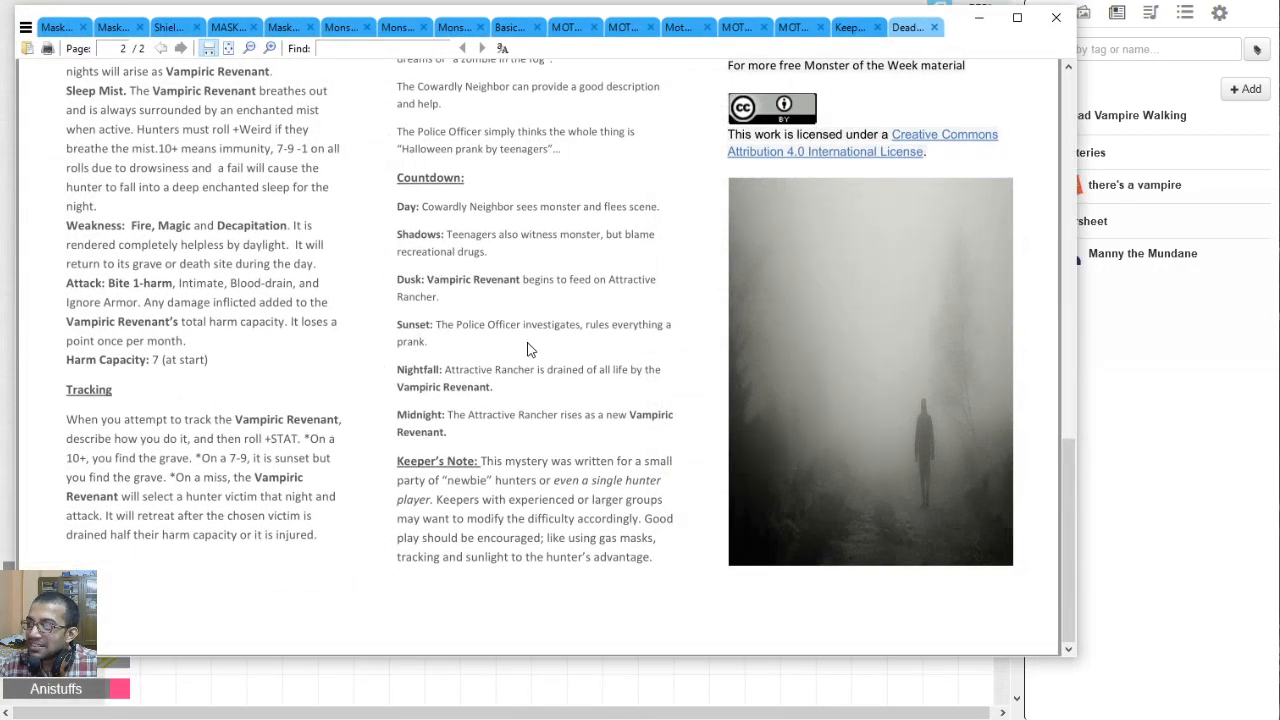
drag(525, 328, 434, 354)
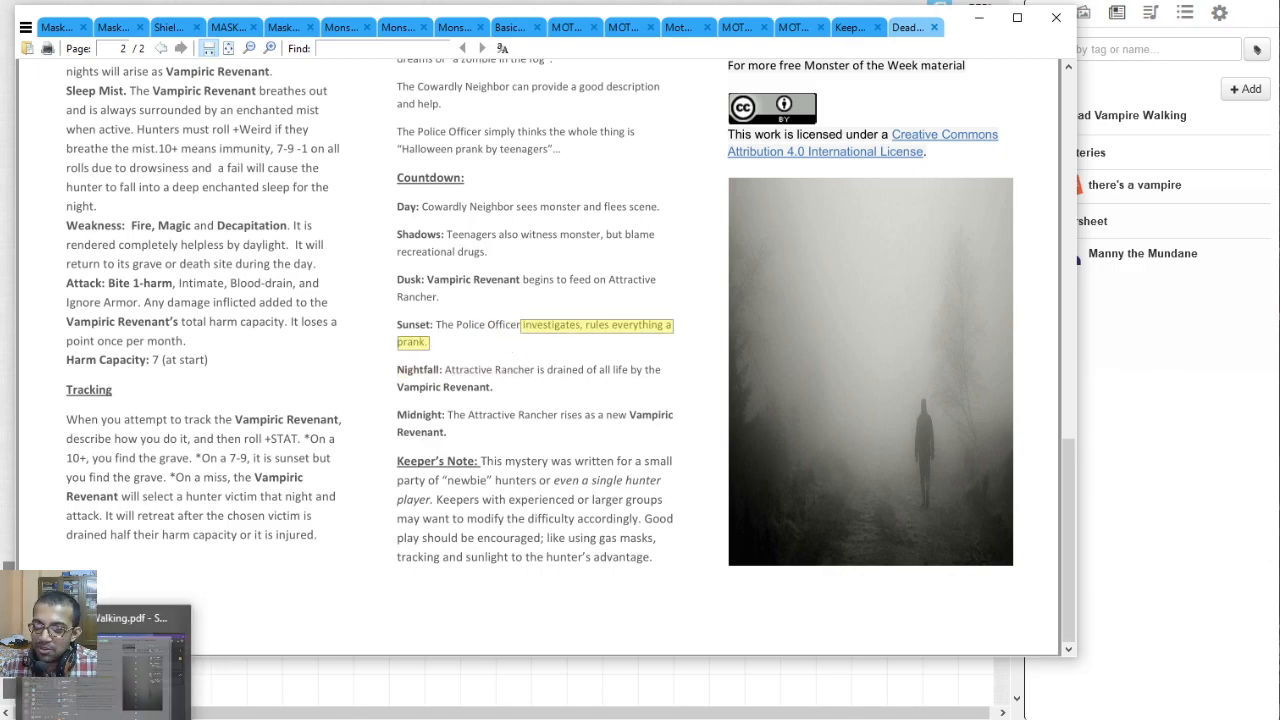
key(alt+Tab)
click(710, 394)
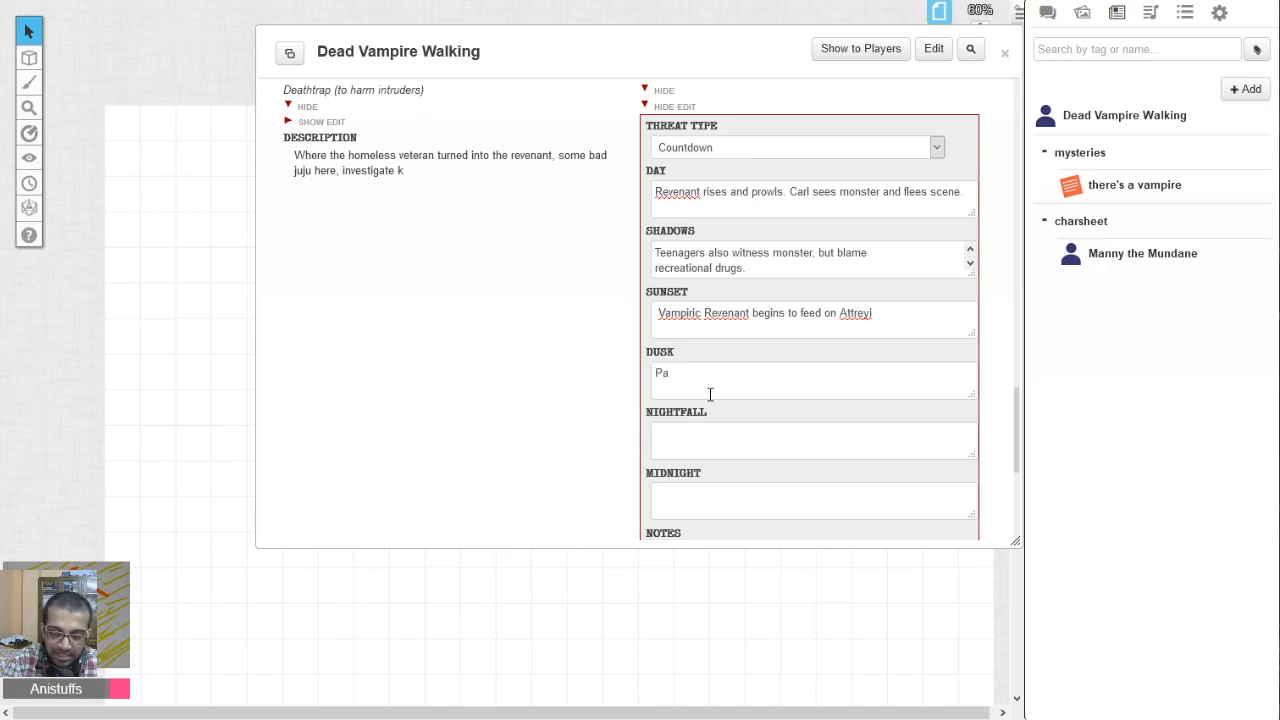
text(Pa)
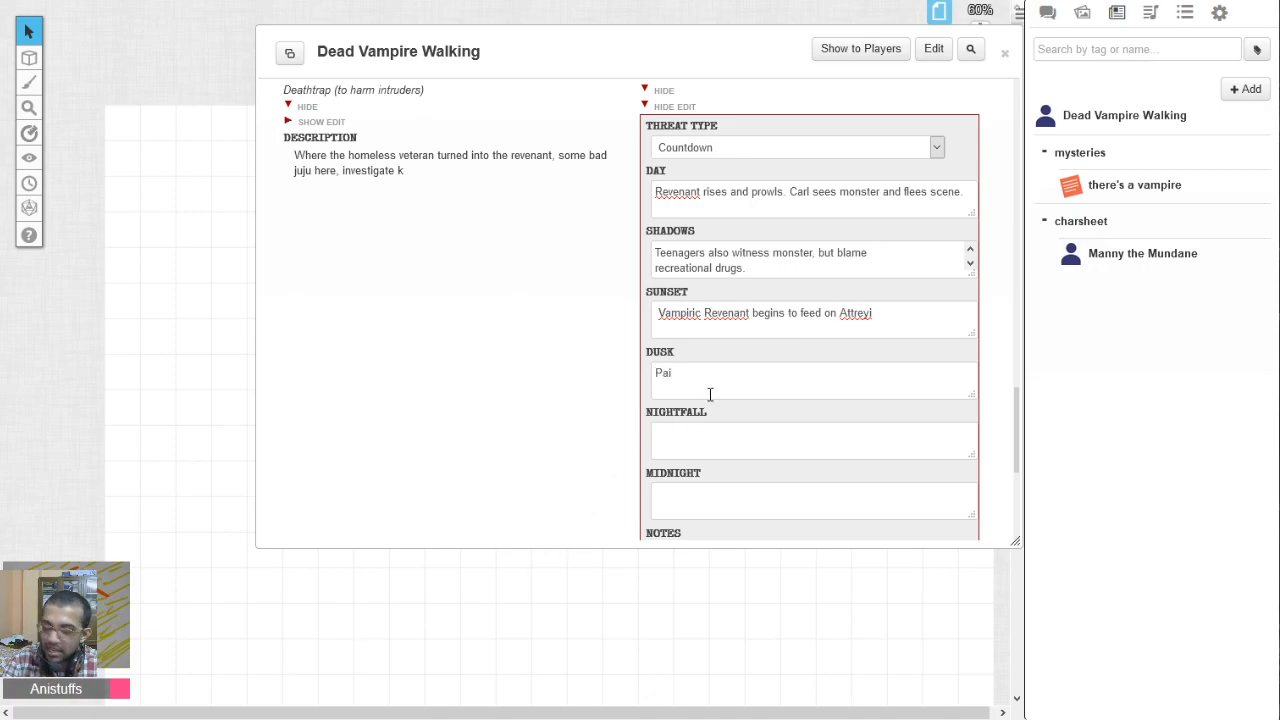
text(ul)
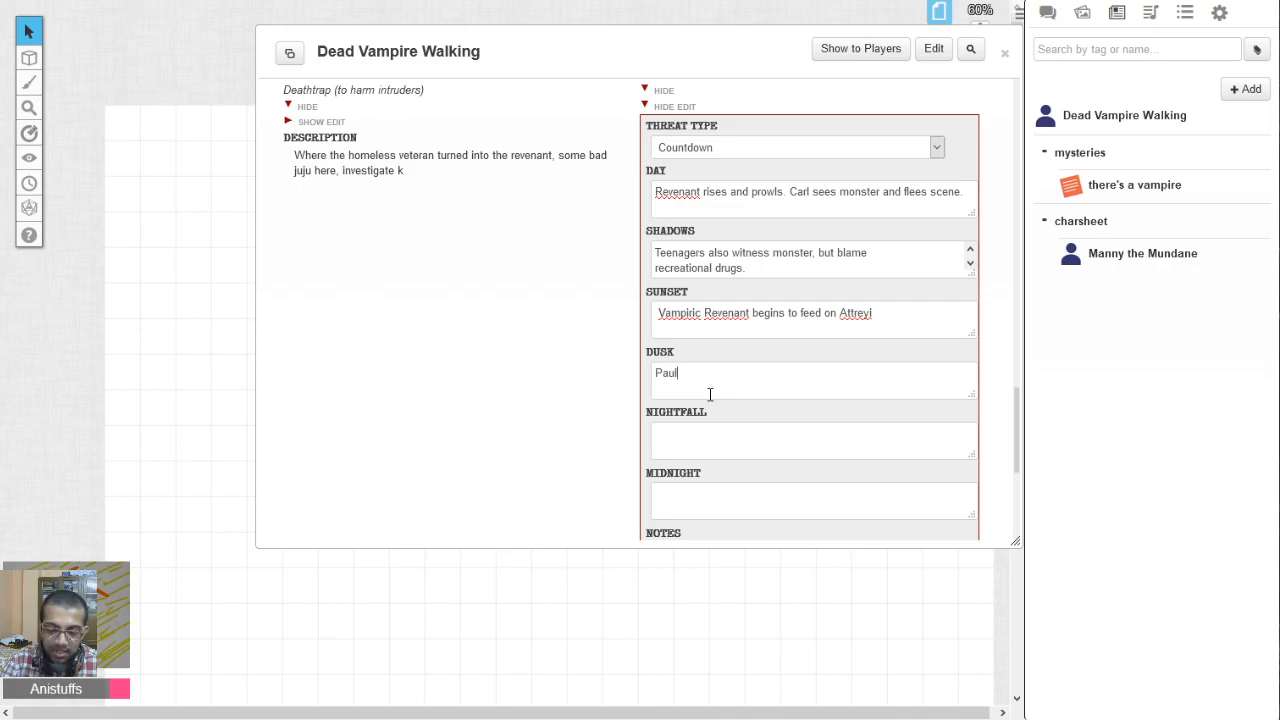
key(ctrl+v)
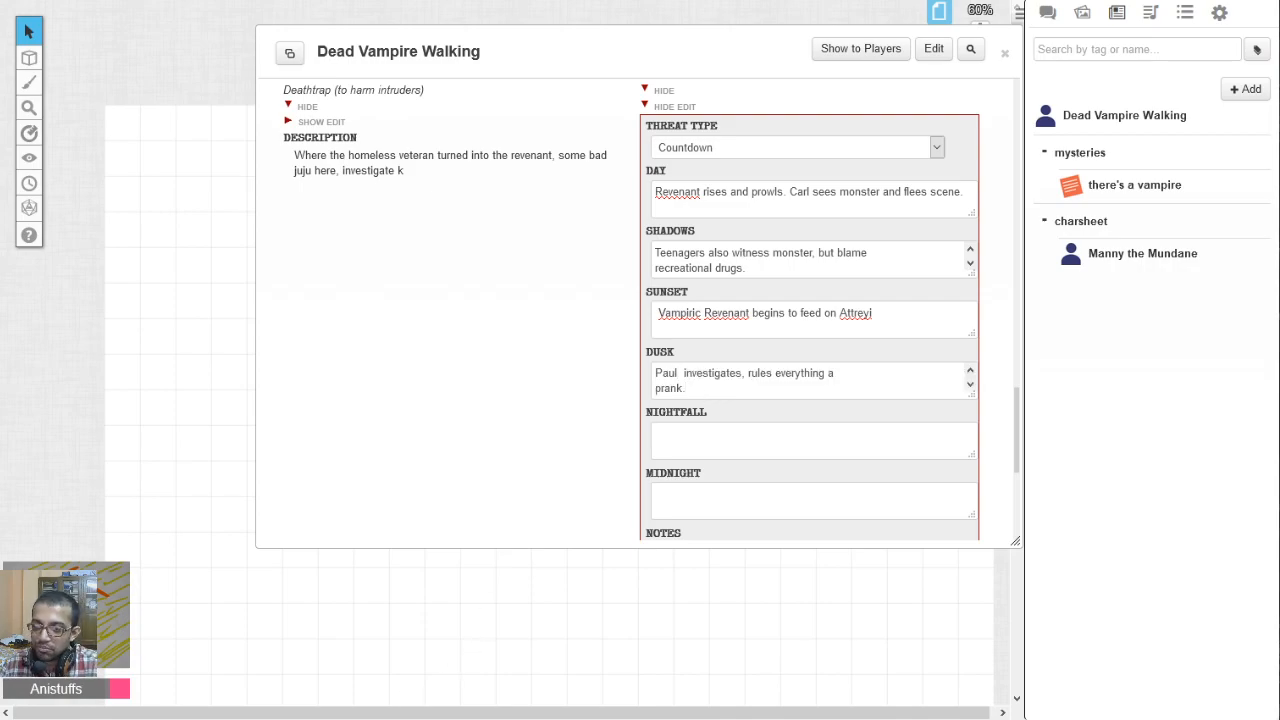
Fill the countdown's Nightfall entry with the attractive rancher's name and "is drained of all life by the Vampiric Revenant." from the PDF.
key(alt+Tab)
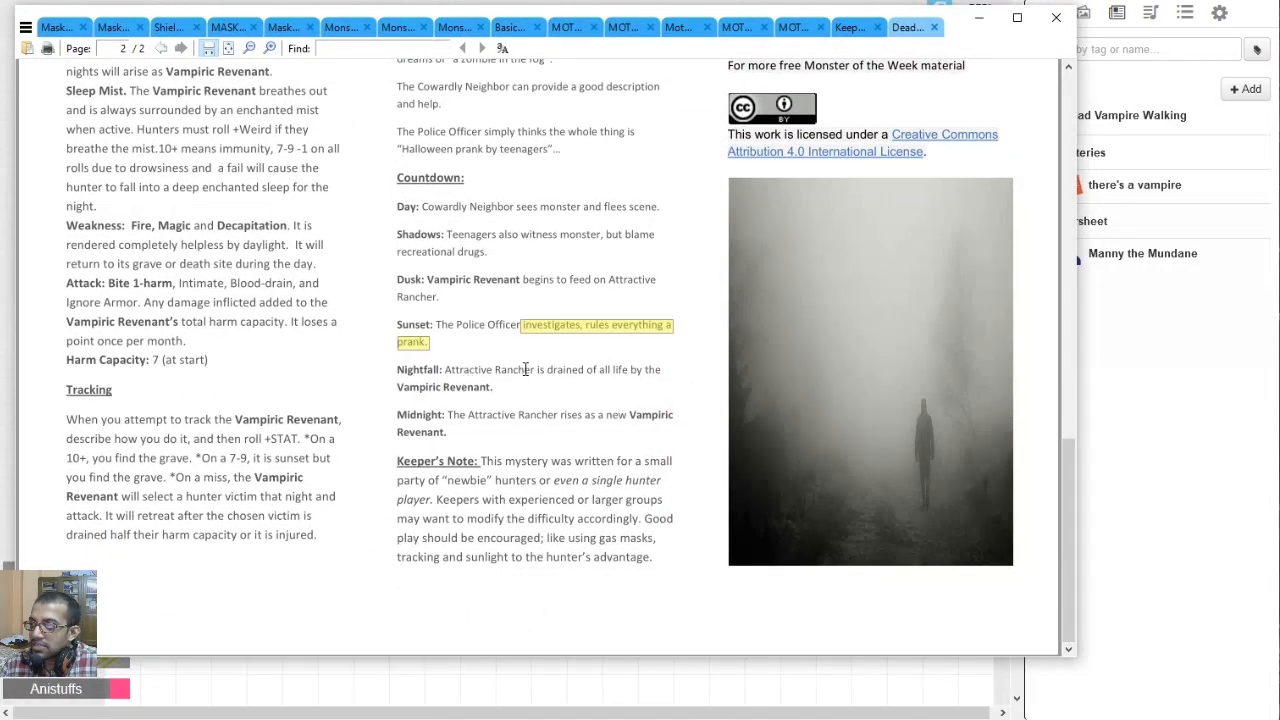
drag(536, 371, 509, 391)
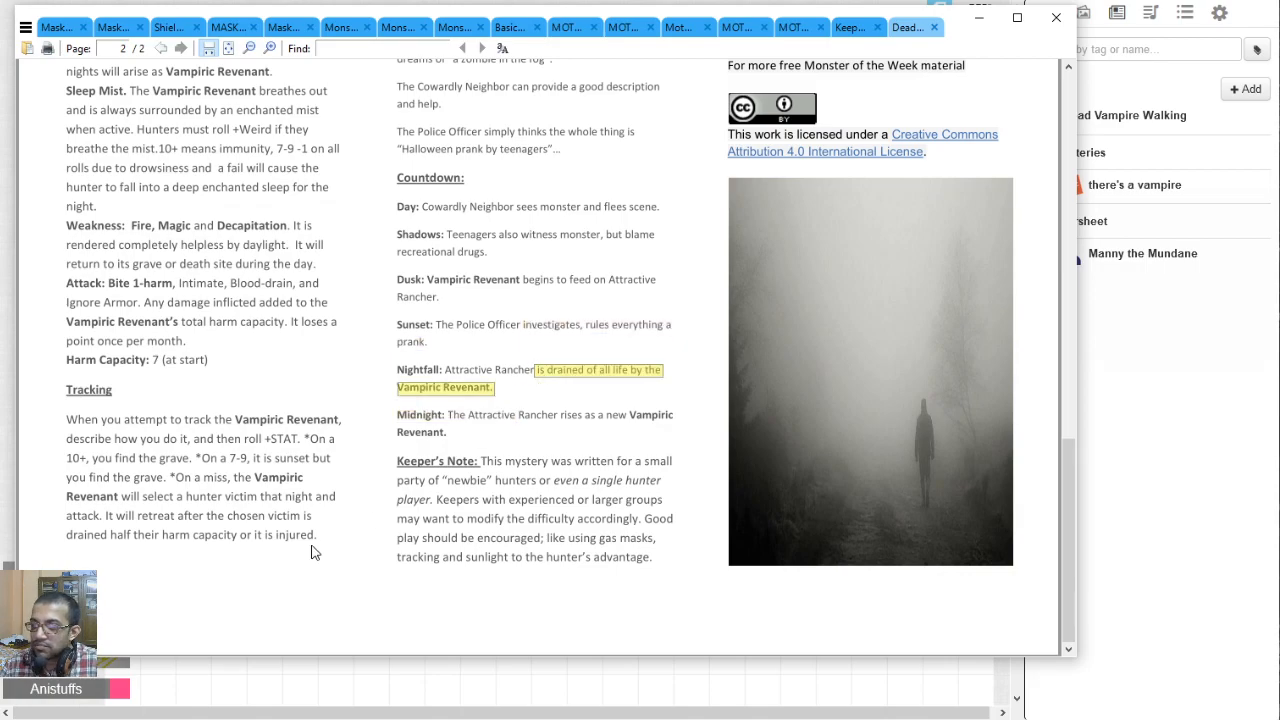
key(alt+Tab)
click(744, 437)
text(A)
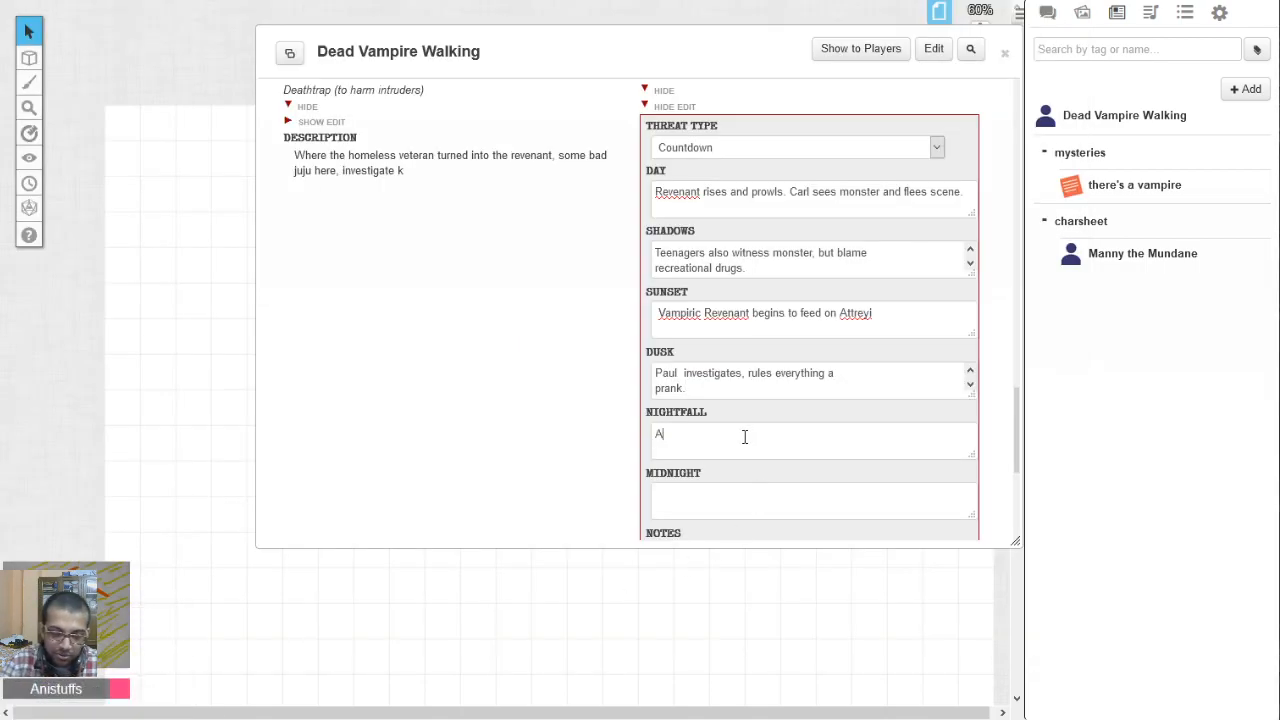
text(ttreyi)
key(ctrl+v)
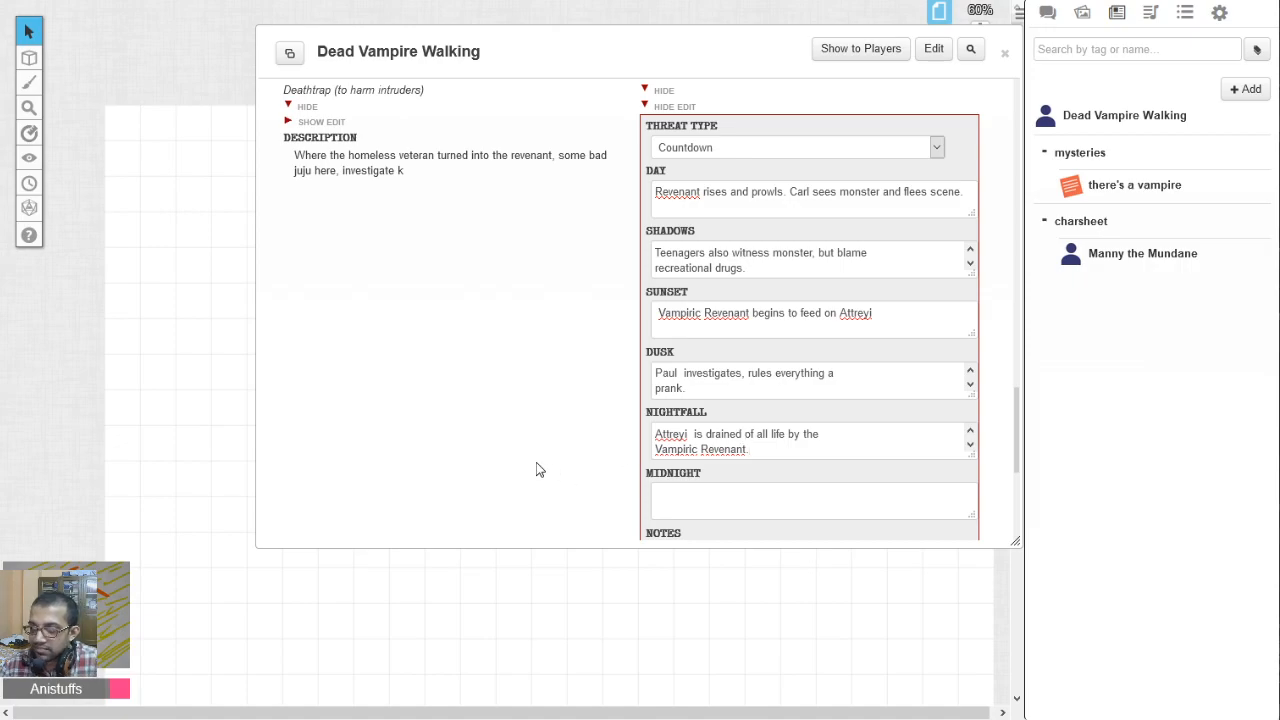
Fill the countdown's Midnight entry with the attractive rancher's name and "rises as a new Vampiric Revenant." from the PDF.
scroll(560, 490, down, 3)
key(alt+Tab)
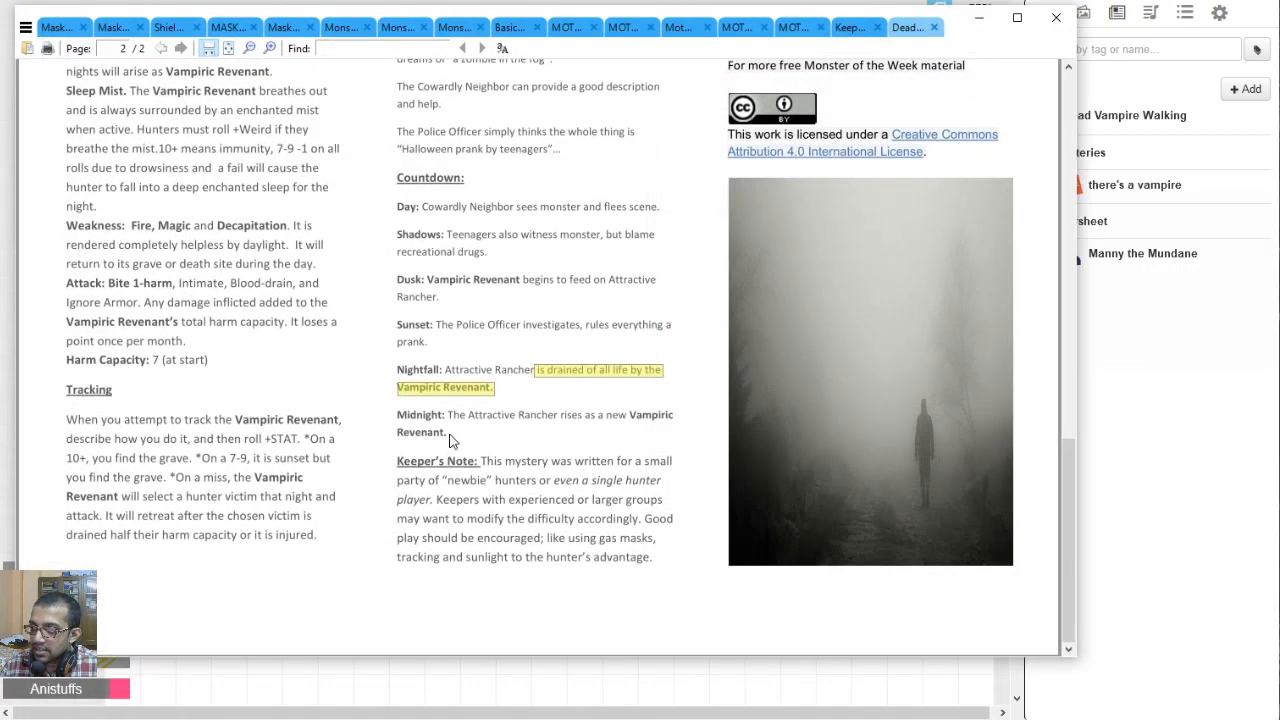
click(460, 428)
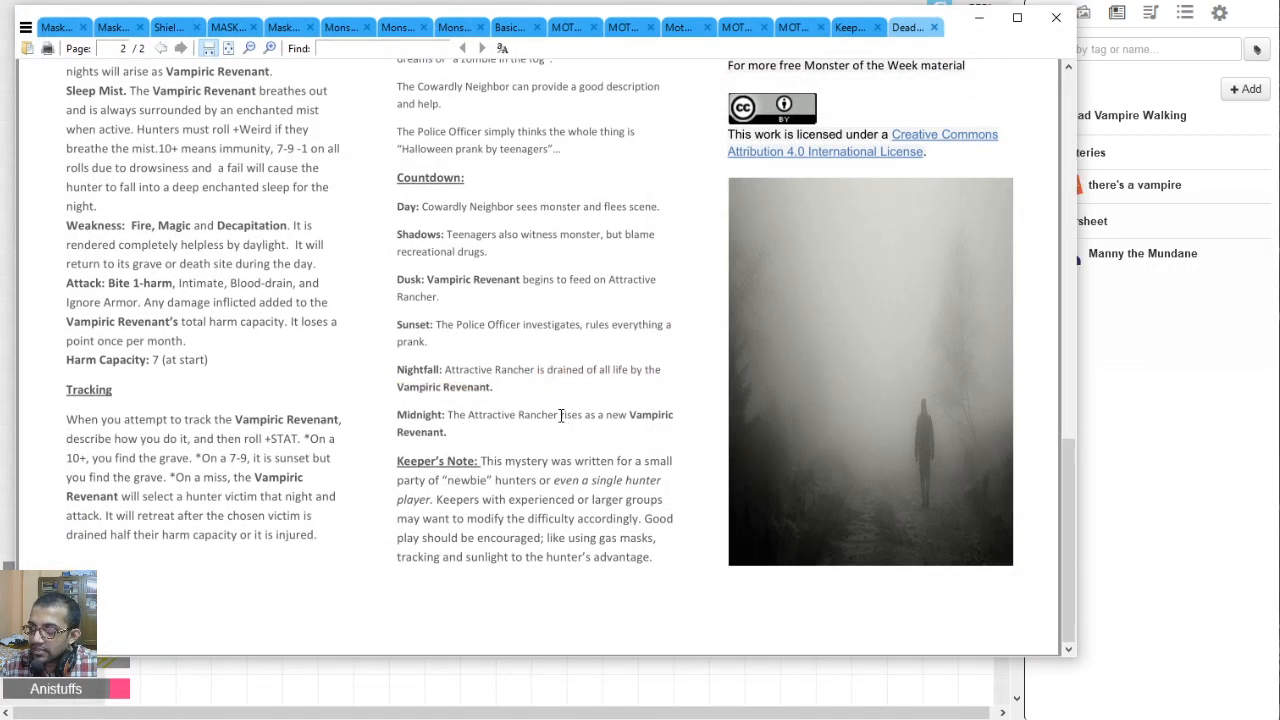
drag(561, 418, 456, 434)
key(ctrl+c)
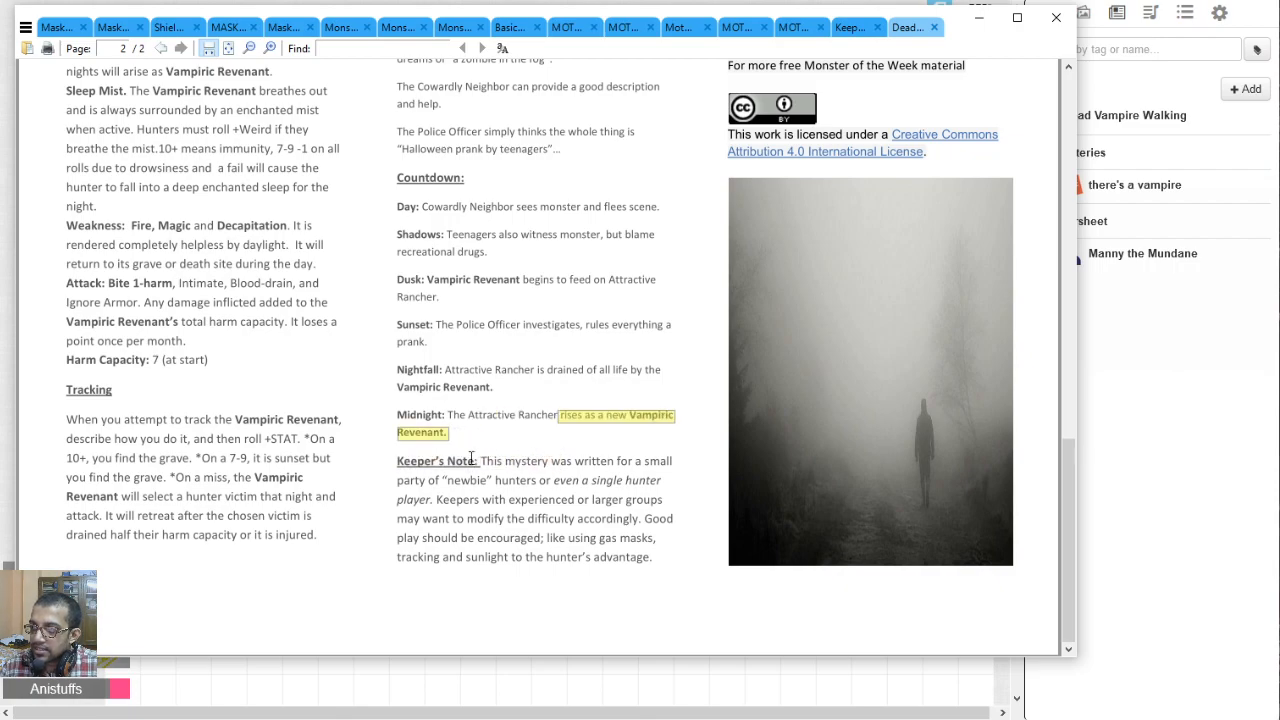
key(alt+Tab)
click(703, 315)
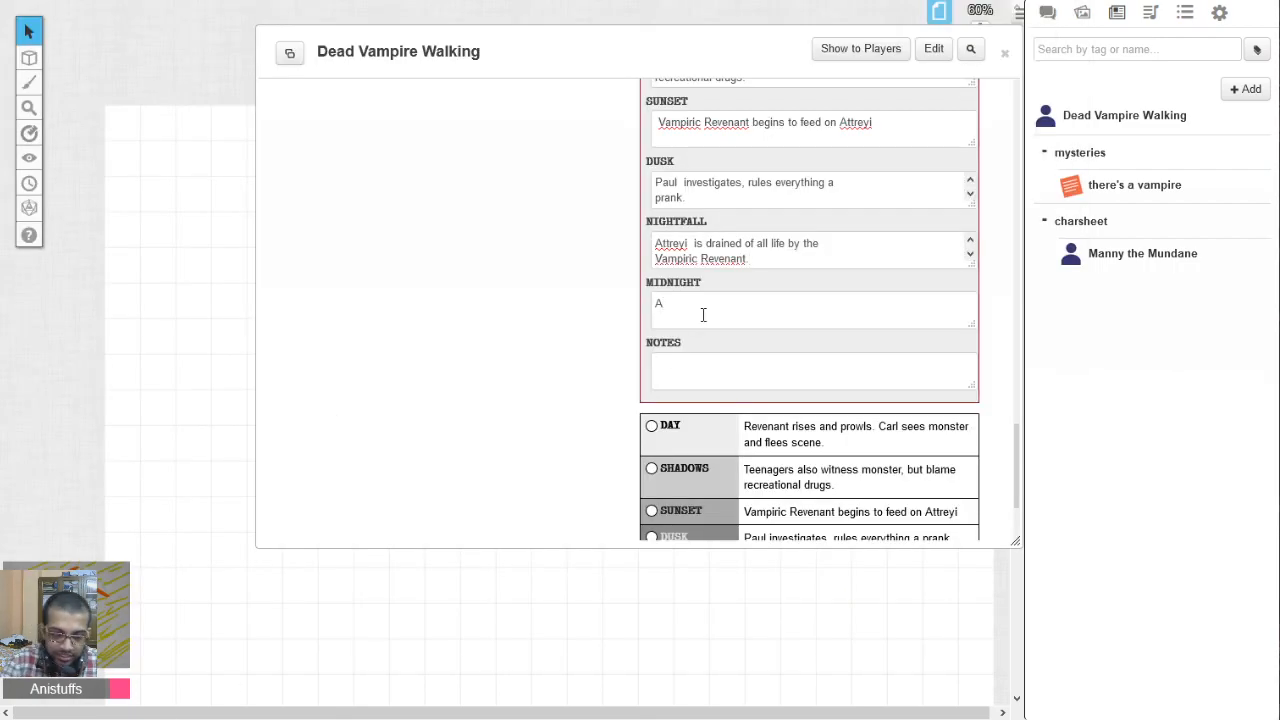
text(Attrey)
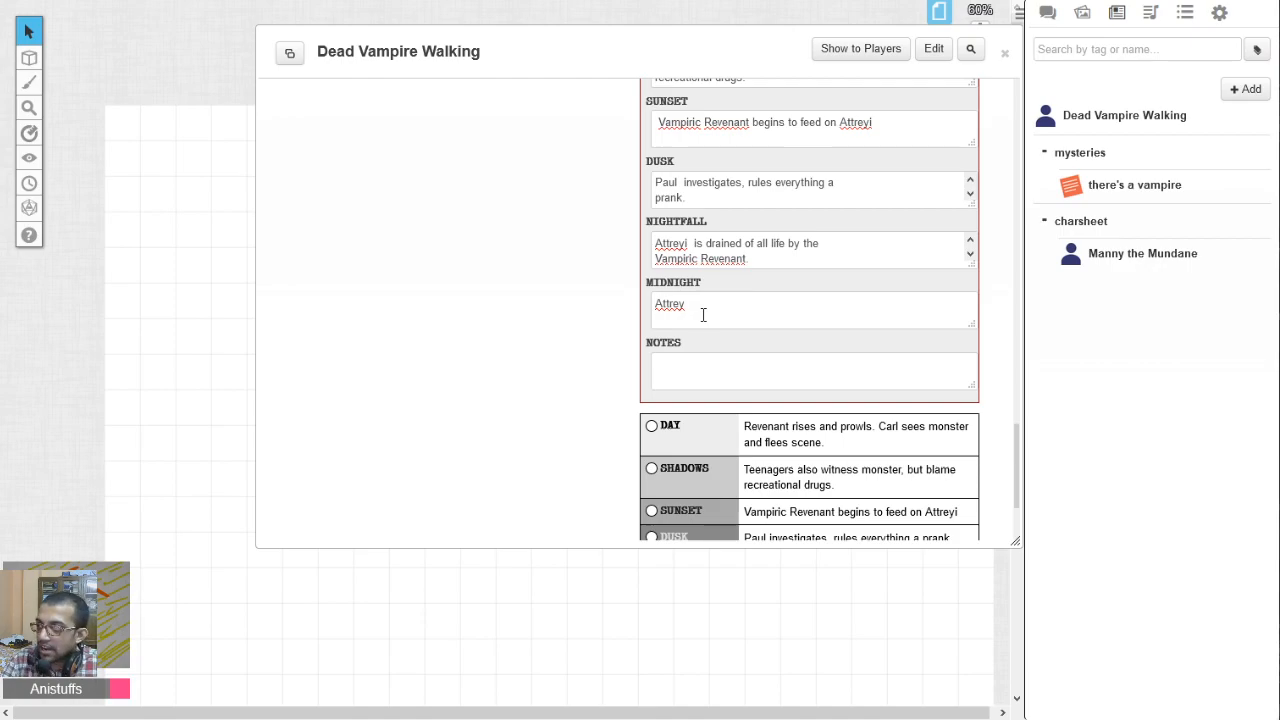
text(i)
key(ctrl+v)
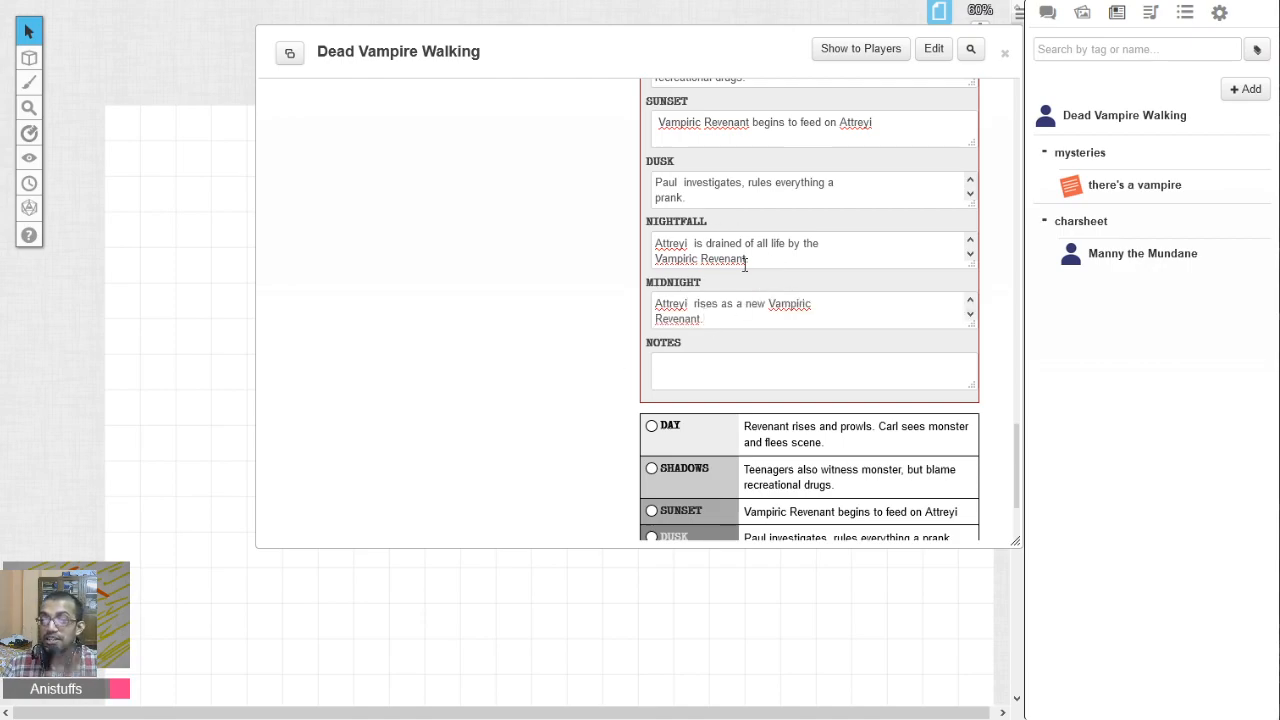
Collapse the countdown's edit form and advance its marker through Day and Shadows to Sunset.
scroll(589, 295, up, 2)
scroll(591, 297, down, 3)
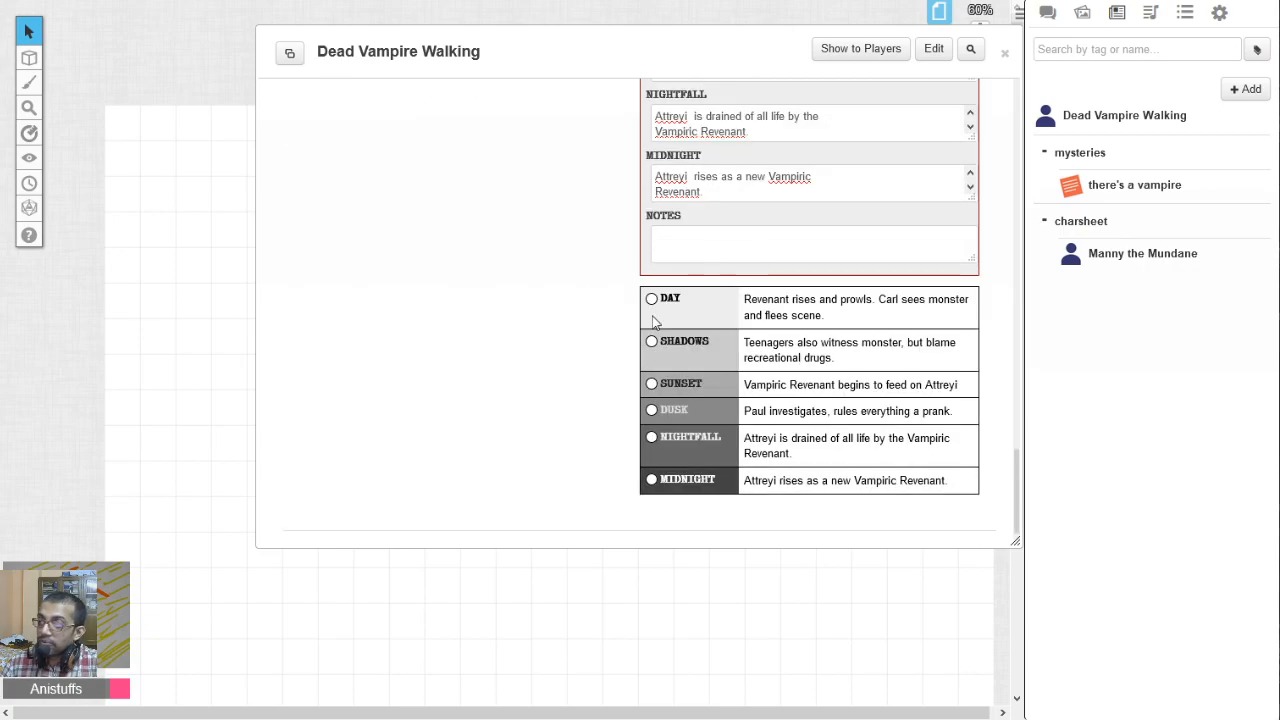
scroll(589, 303, up, 5)
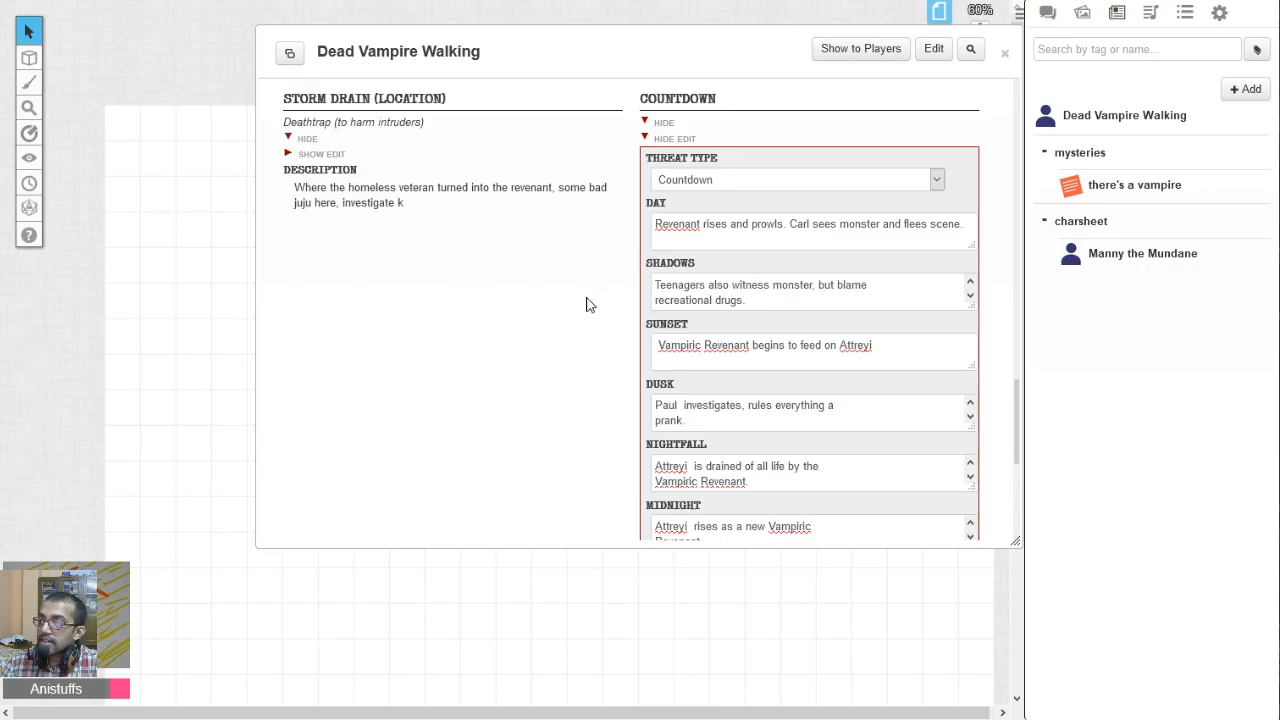
click(645, 330)
scroll(608, 350, up, 1)
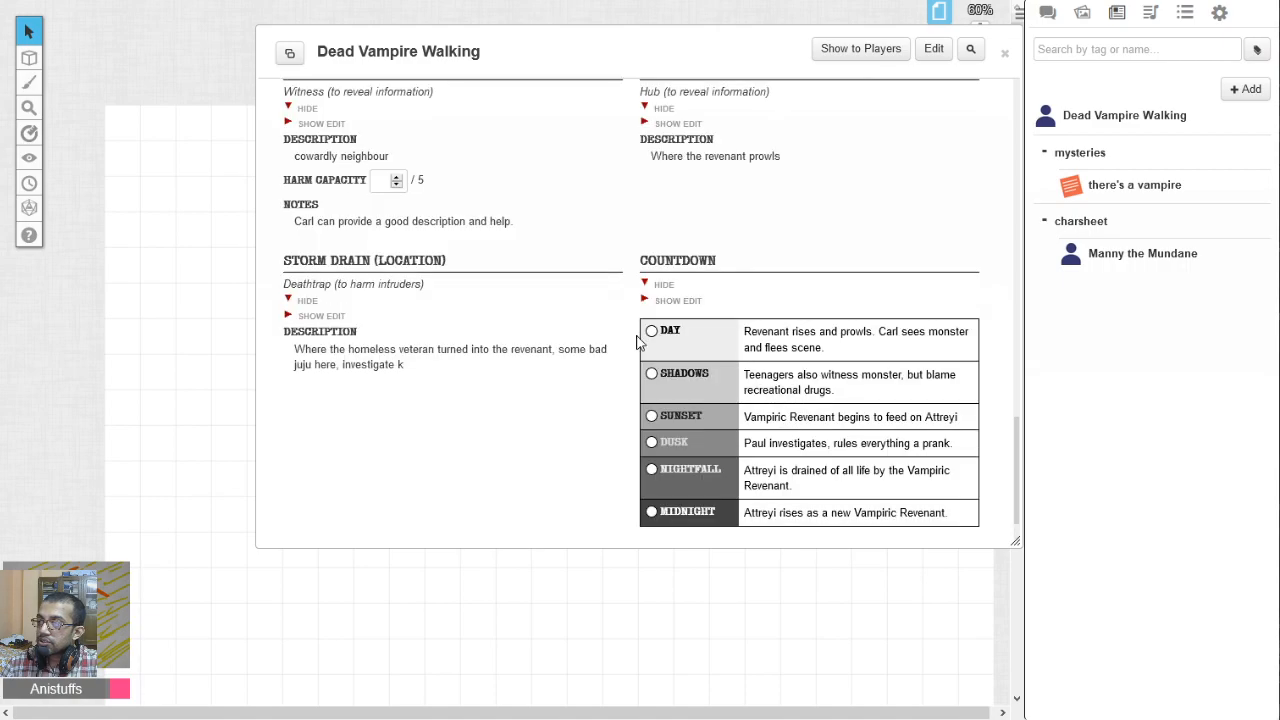
click(651, 346)
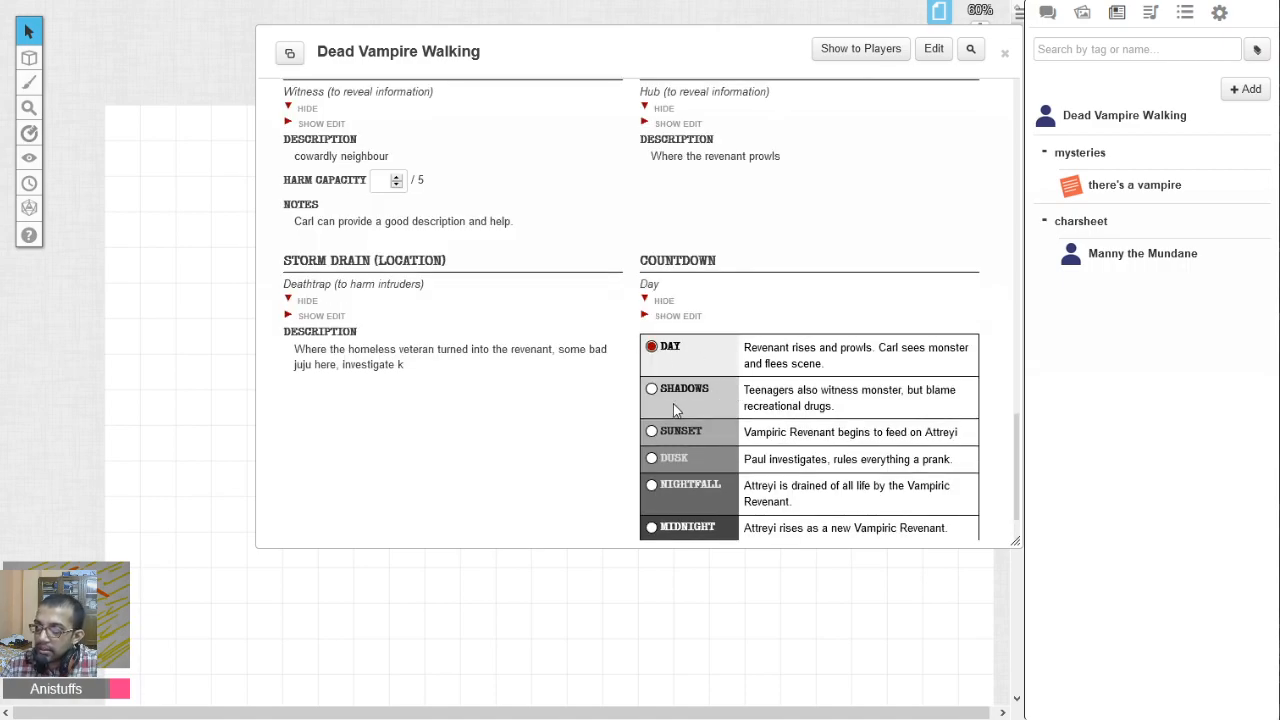
click(651, 389)
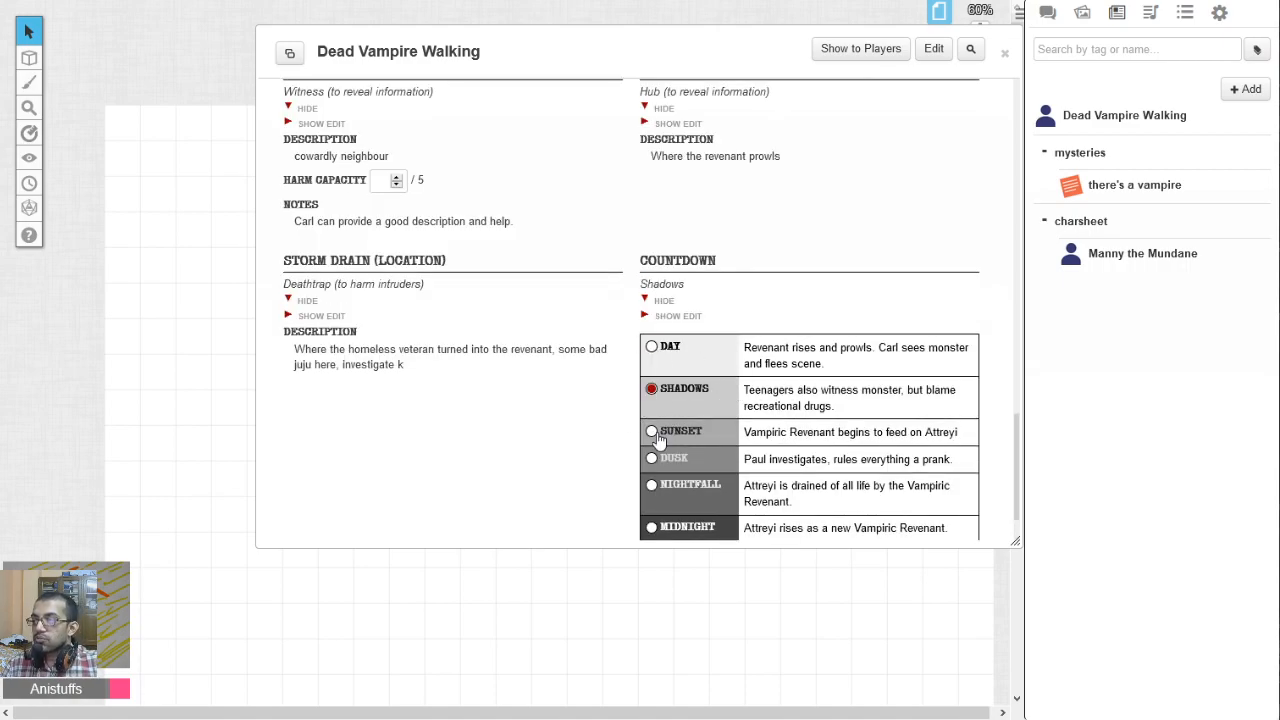
click(652, 432)
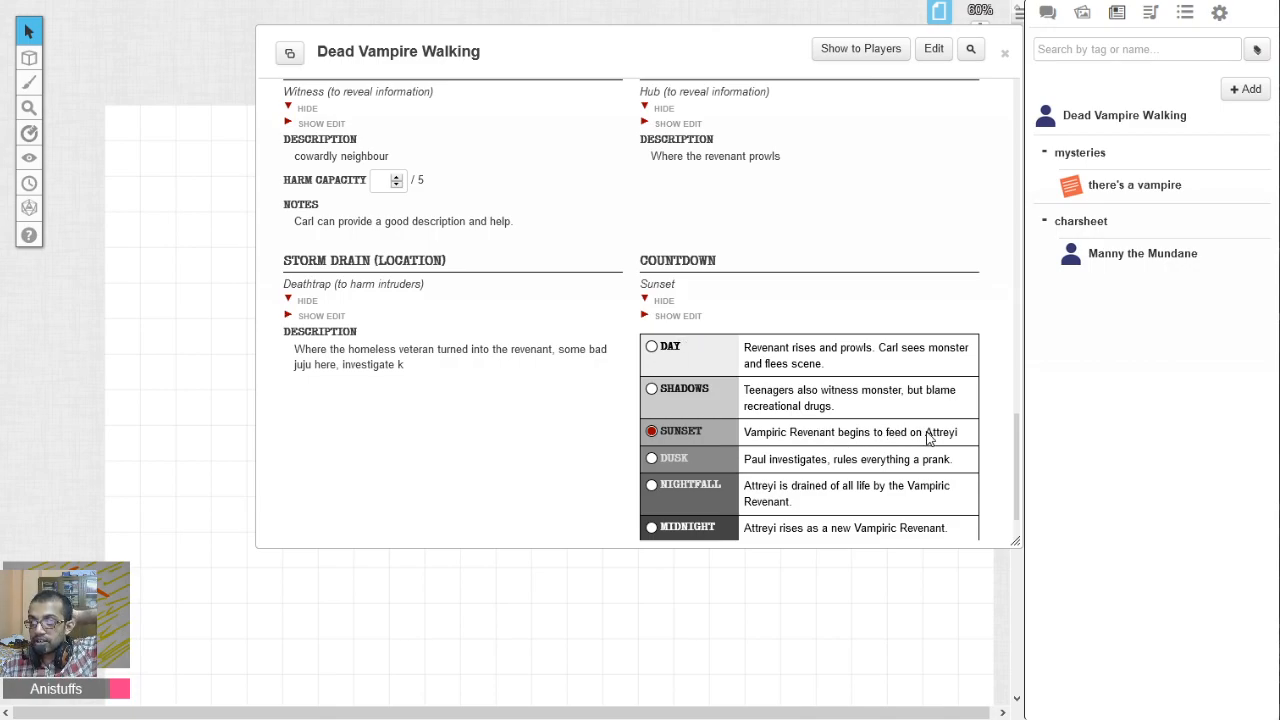
Replace the countdown's Sunset entry with "Hunters find revenant and fight, protecting" plus the attractive rancher's name, and collapse the edit form.
click(648, 323)
scroll(586, 429, down, 1)
double_click(872, 461)
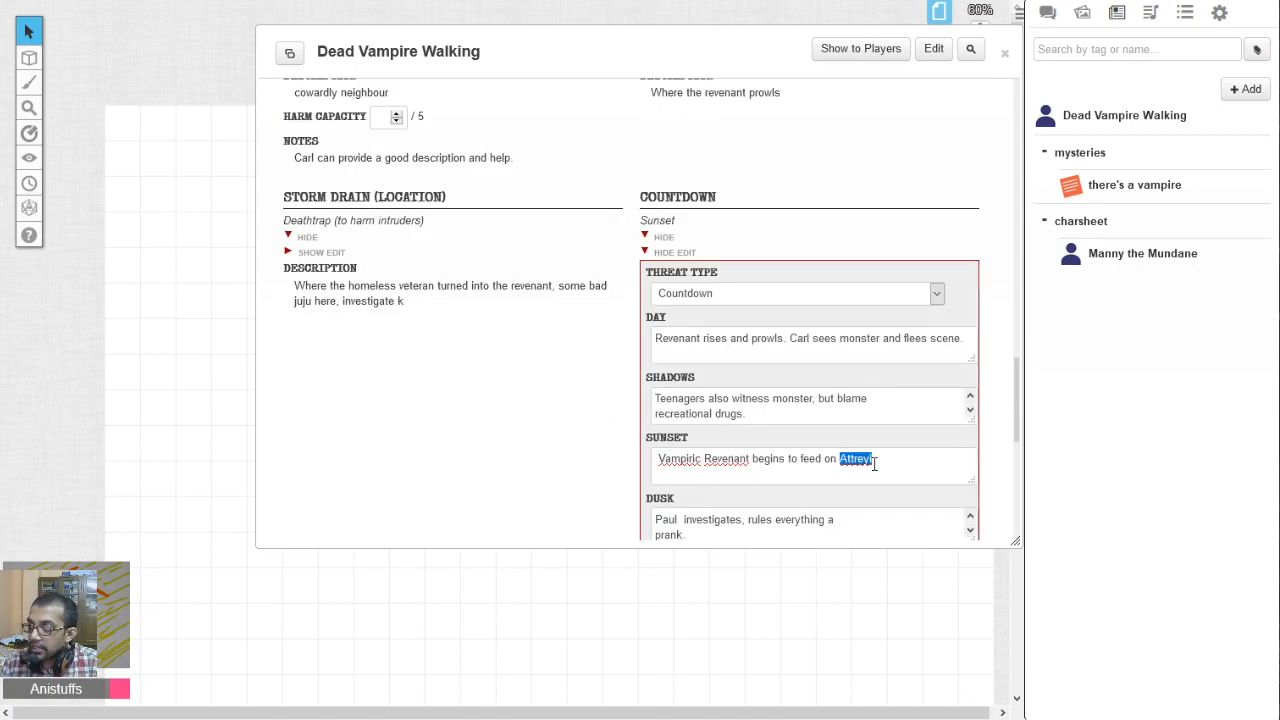
key(ctrl+a)
text(Hunte)
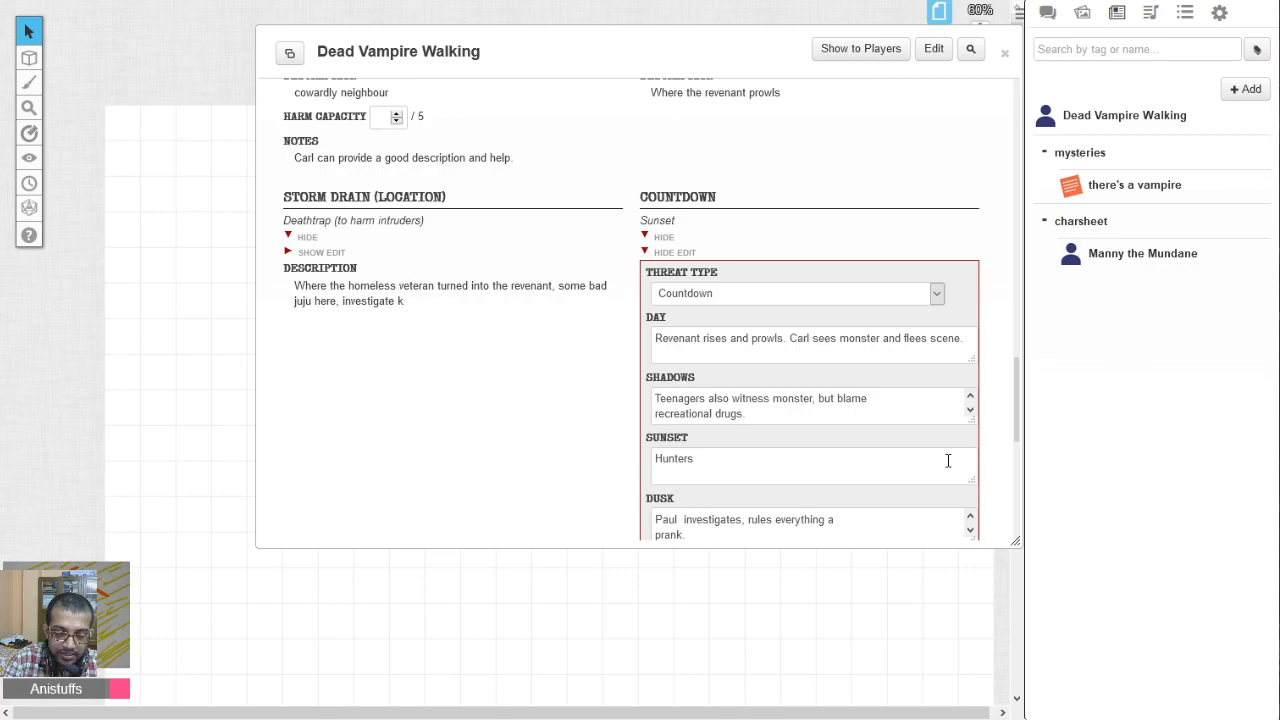
text(rs find revenant)
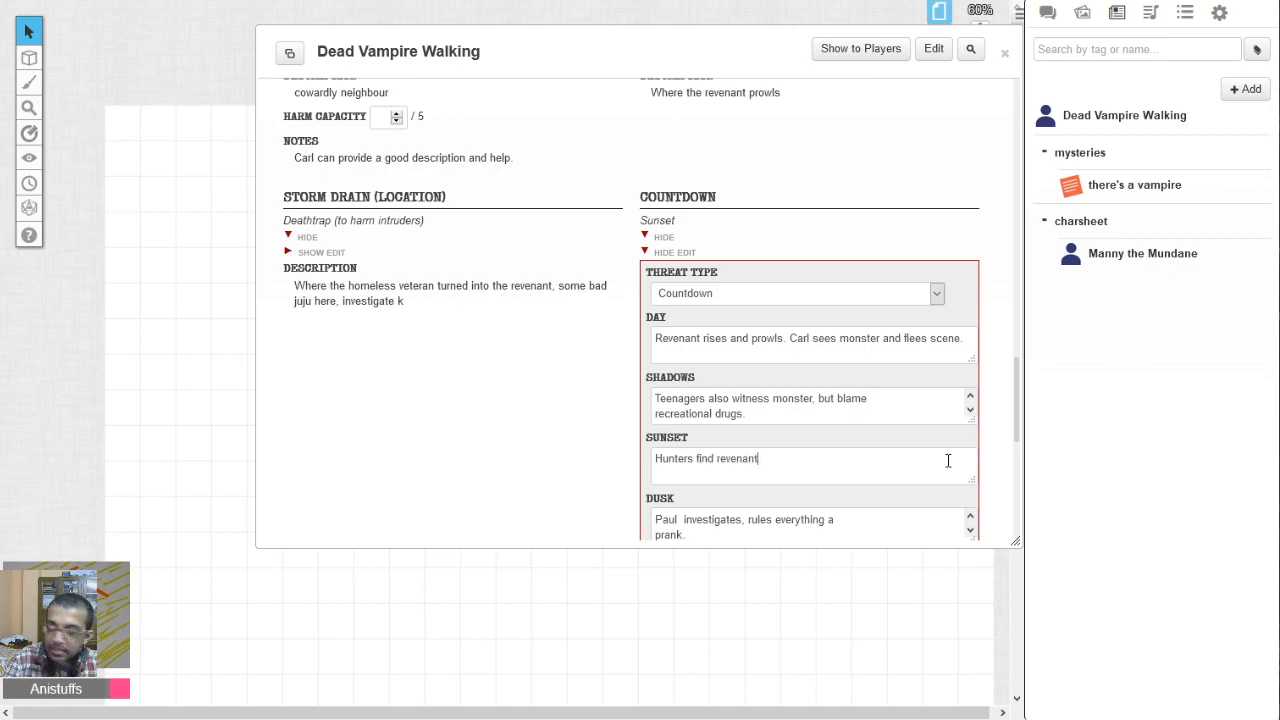
text( and fight, proet)
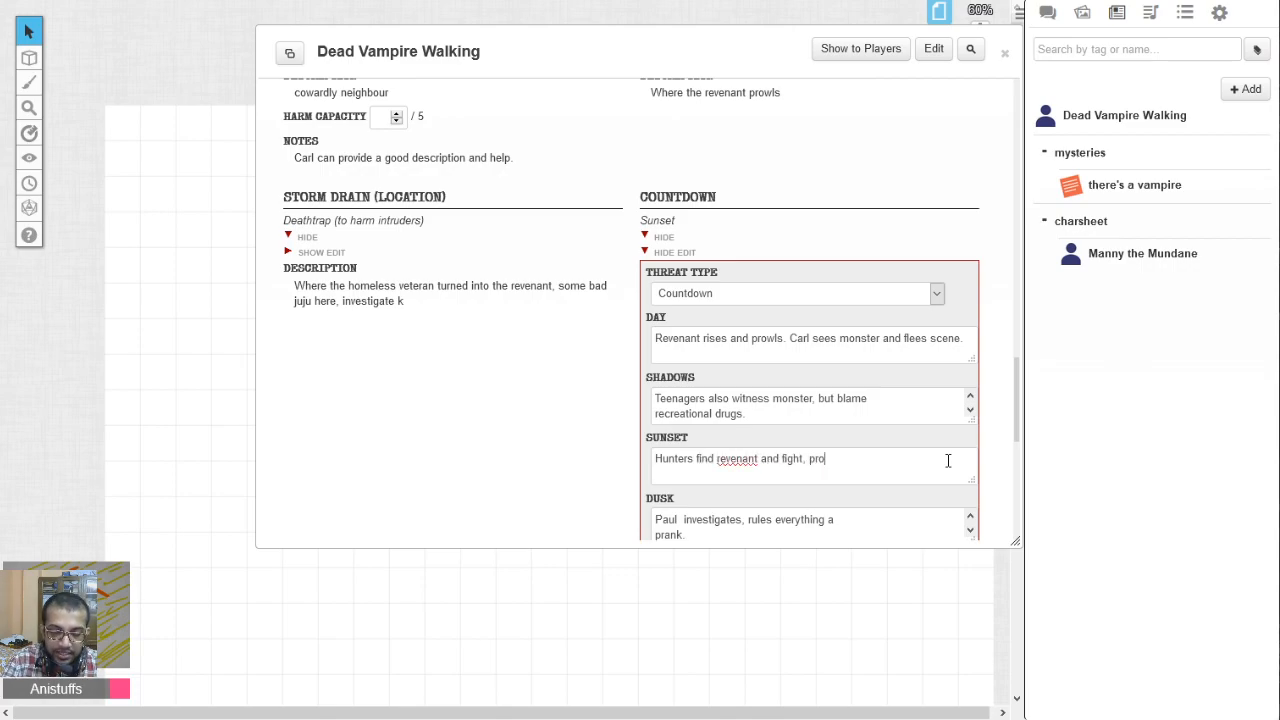
key(BackSpace)
text(tecting)
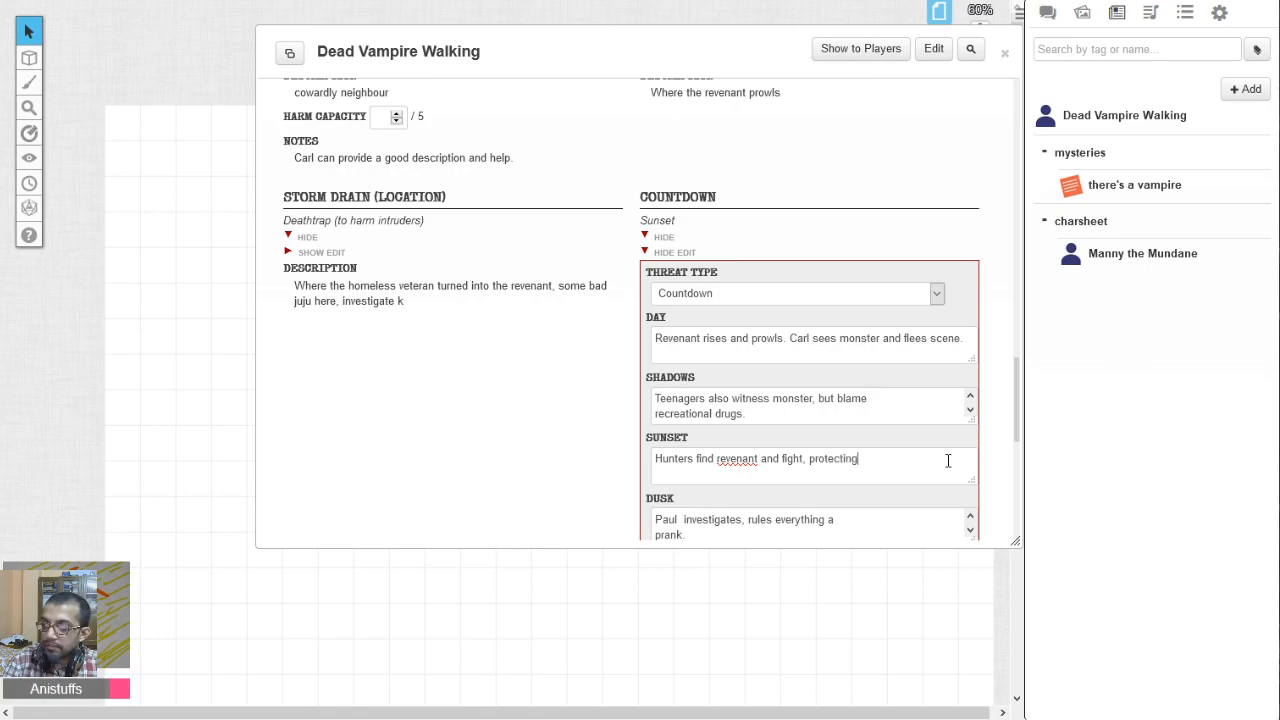
text( Attreyi)
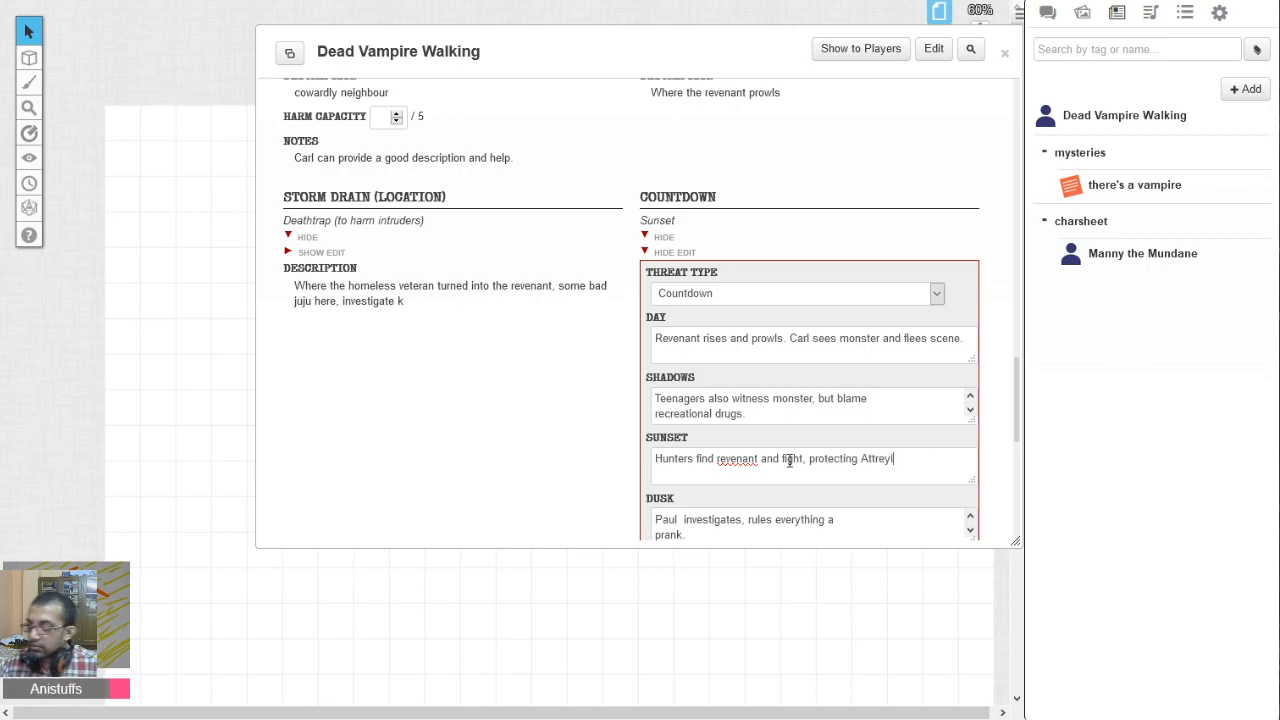
scroll(607, 470, down, 3)
scroll(607, 470, down, 2)
scroll(607, 470, up, 4)
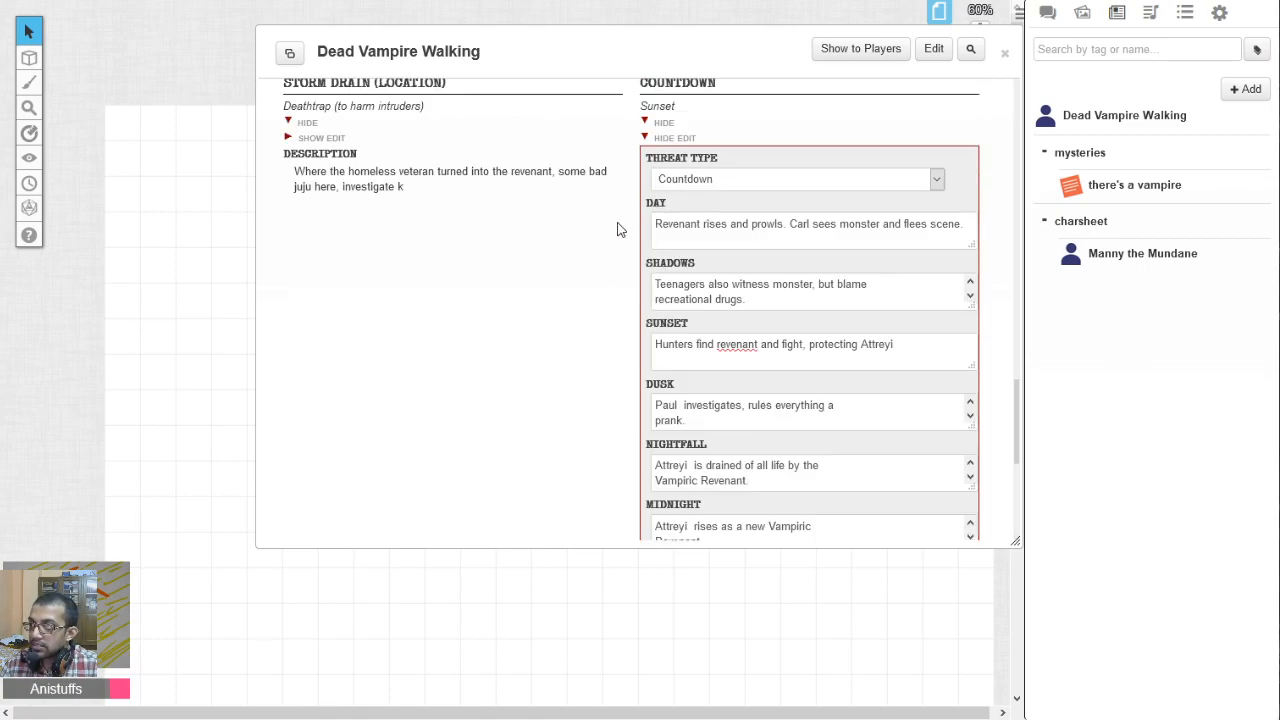
click(646, 140)
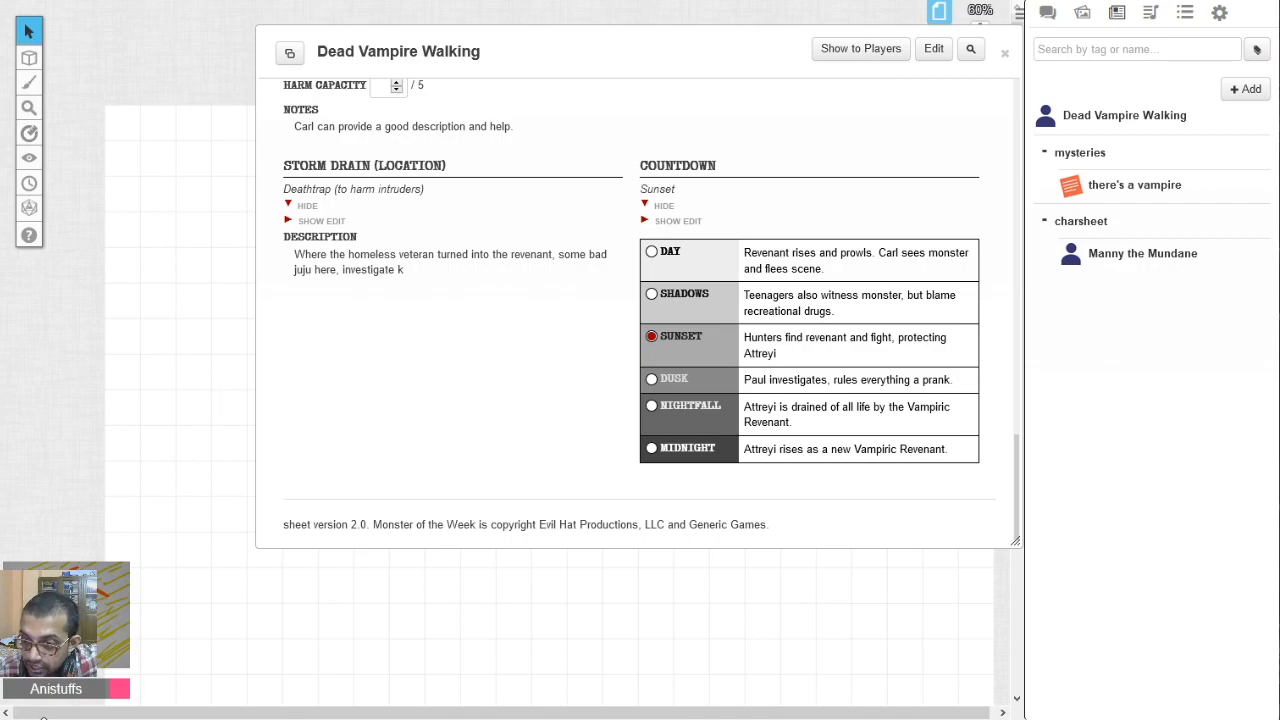
Review the whole mystery sheet, from concept and hook through monster, minion, bystanders and locations to the countdown.
scroll(531, 434, up, 15)
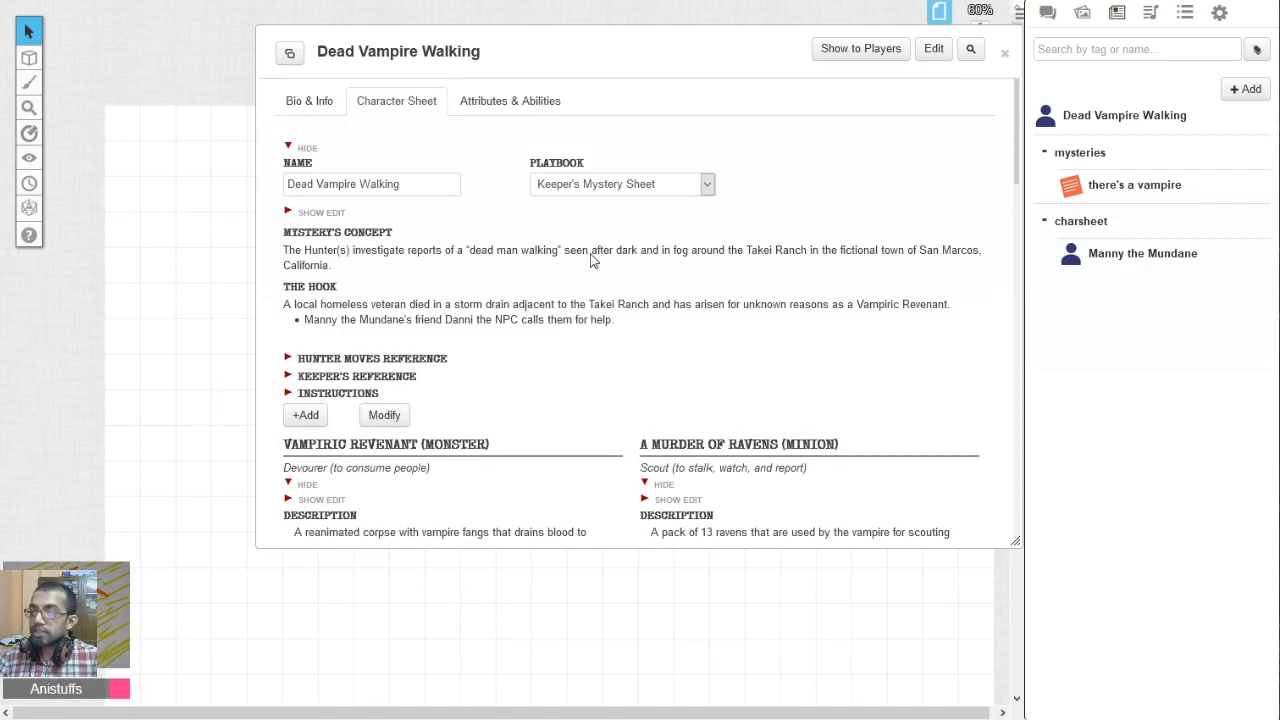
scroll(588, 258, down, 1)
scroll(756, 323, down, 2)
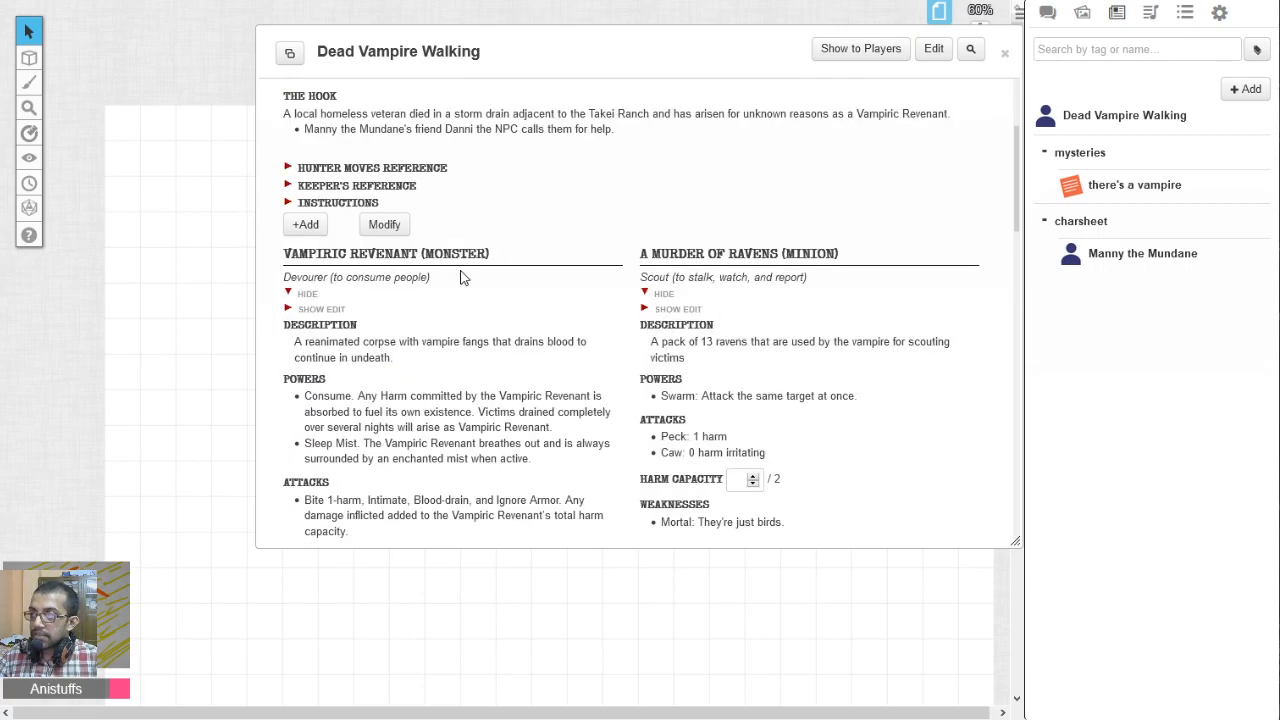
scroll(420, 250, up, 3)
scroll(408, 343, down, 2)
scroll(560, 357, down, 8)
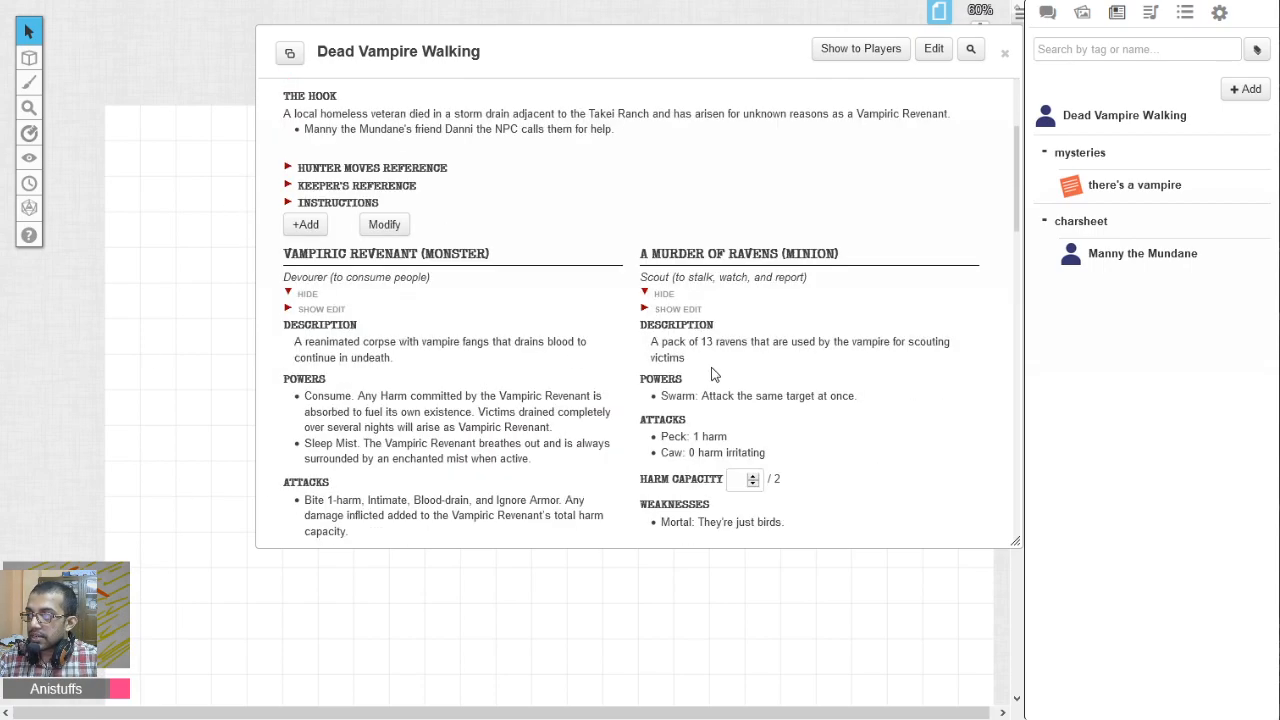
scroll(575, 305, down, 3)
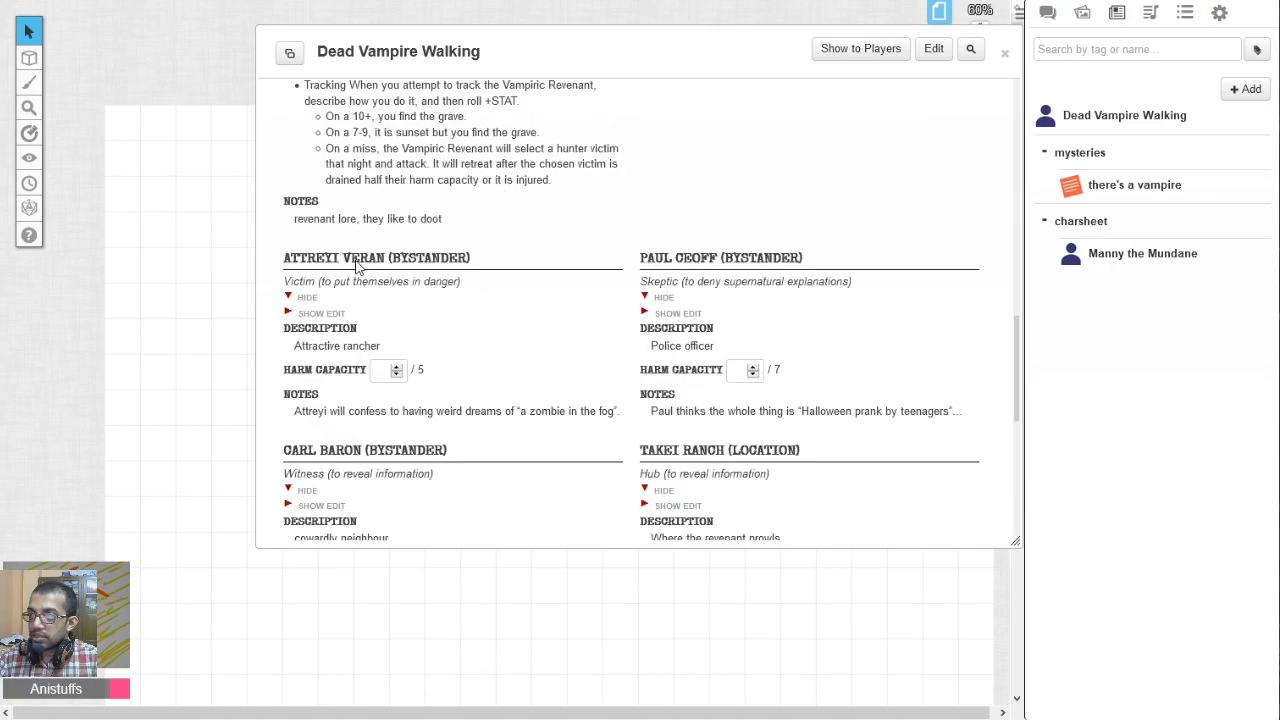
scroll(640, 215, down, 3)
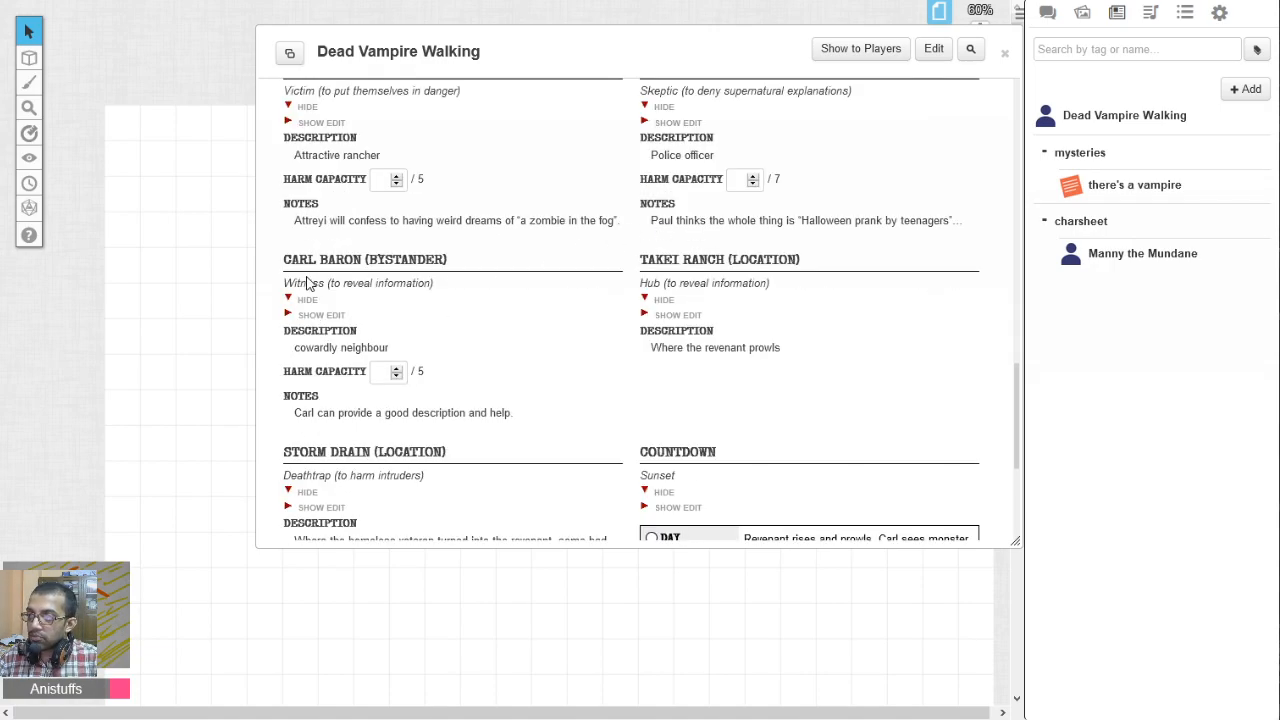
scroll(669, 274, down, 3)
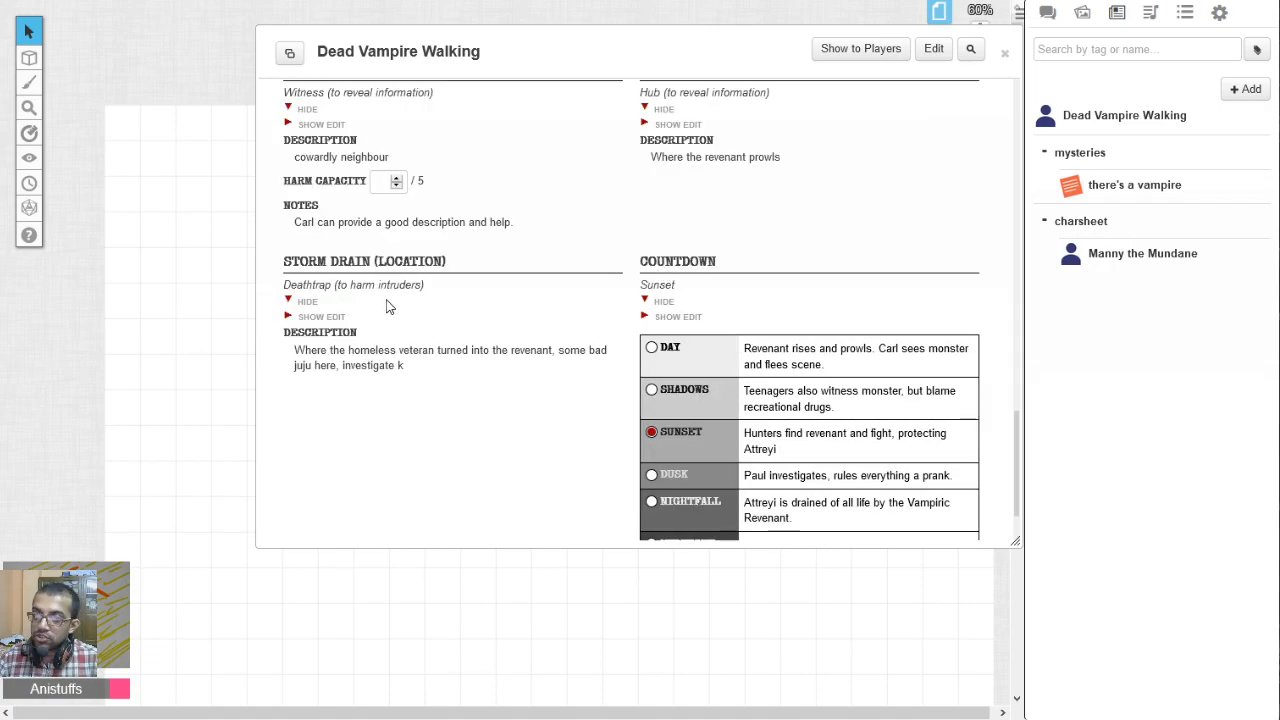
scroll(690, 280, down, 2)
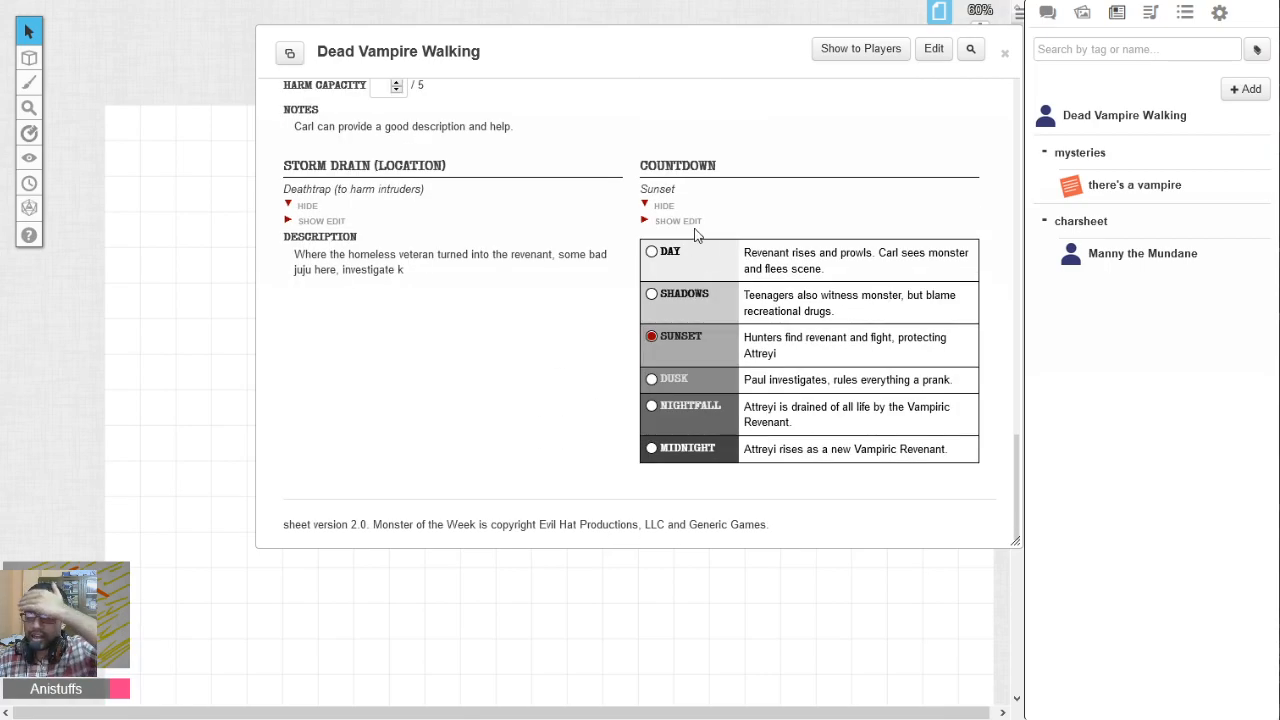
scroll(682, 353, up, 4)
scroll(606, 366, down, 3)
scroll(710, 390, up, 10)
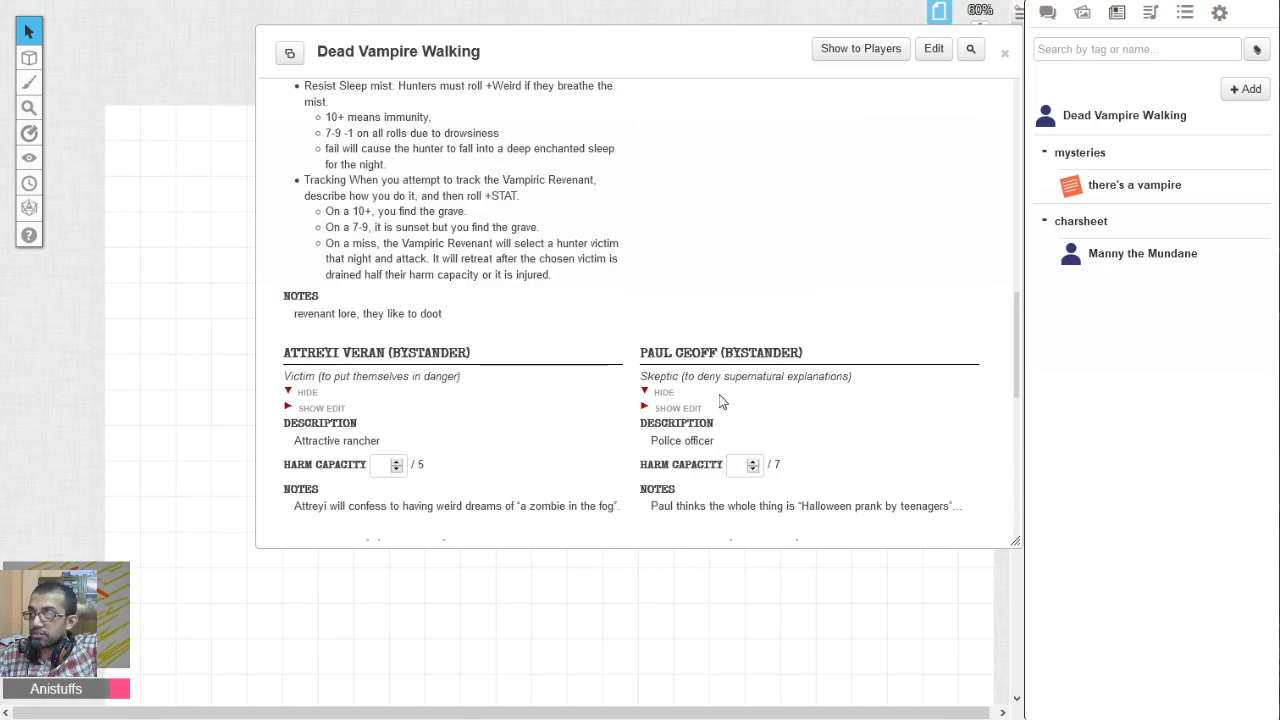
scroll(700, 370, up, 2)
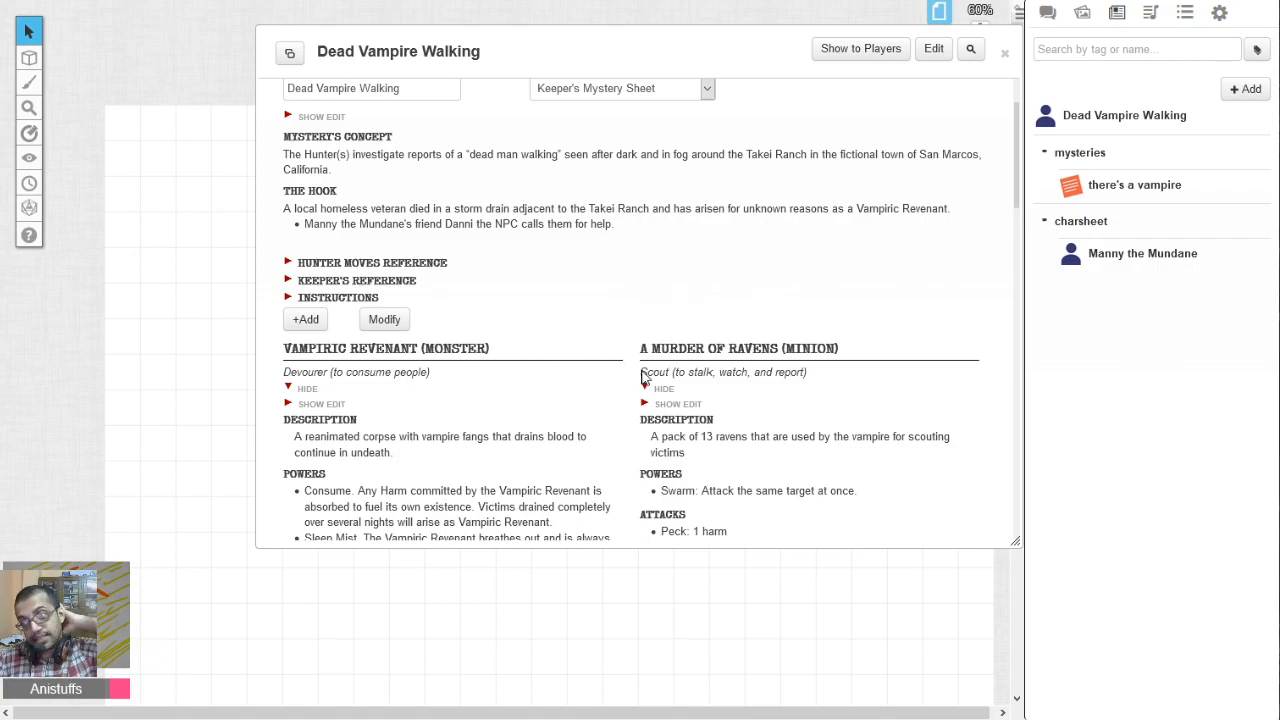
Expand the Keeper's Reference and its Mystery Creation section to view the creation stages.
click(288, 283)
scroll(514, 300, down, 8)
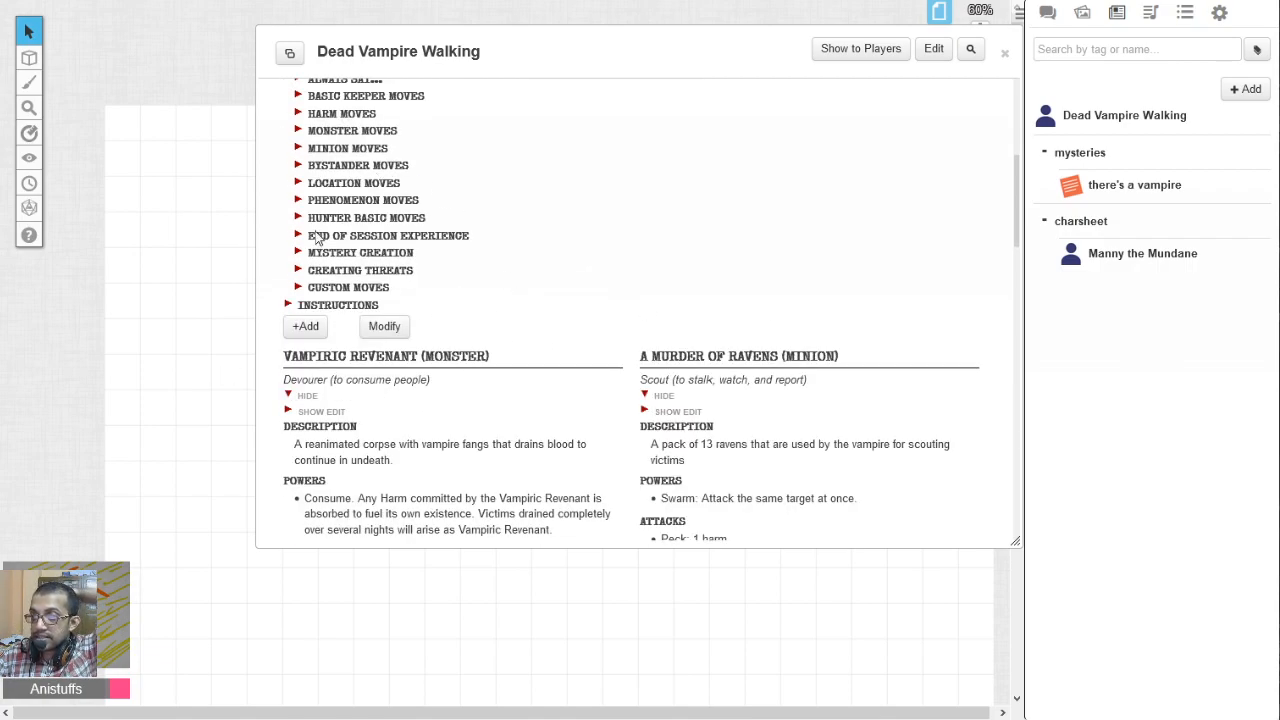
click(298, 253)
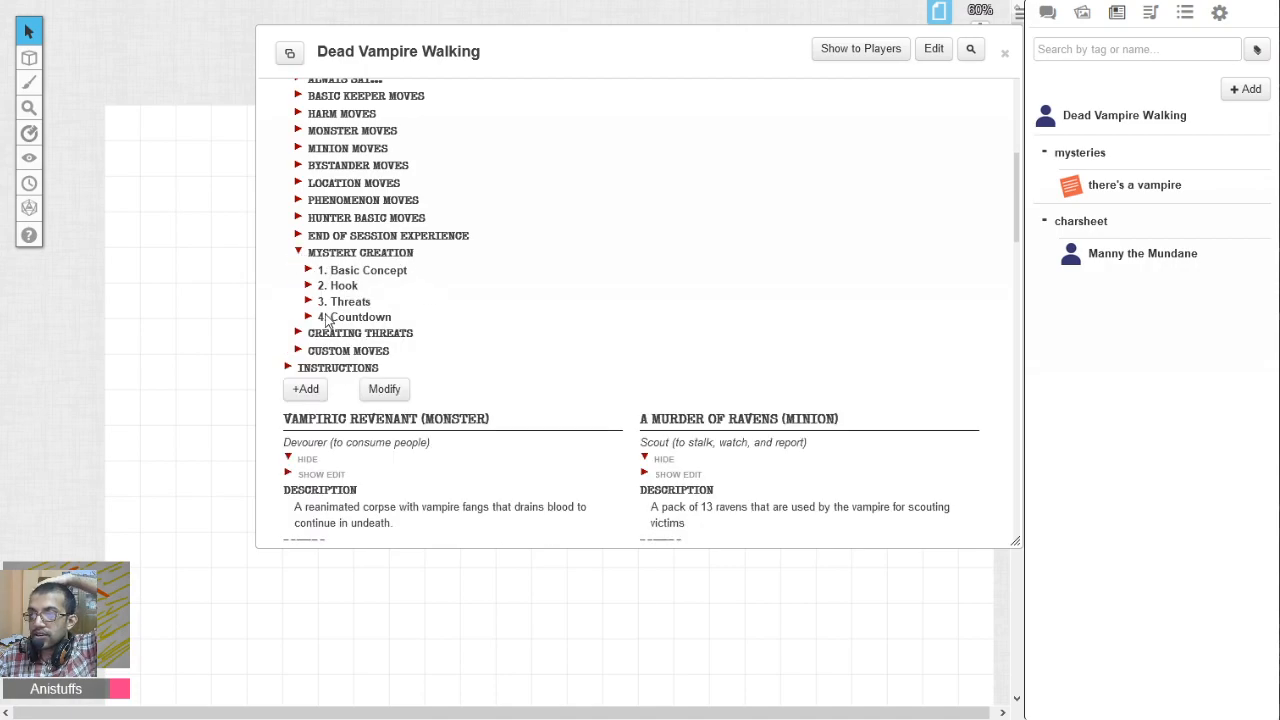
Look at the Countdown and Threats stages of Mystery Creation, and collapse the Mystery Creation section and the Keeper's Reference.
click(308, 318)
click(309, 319)
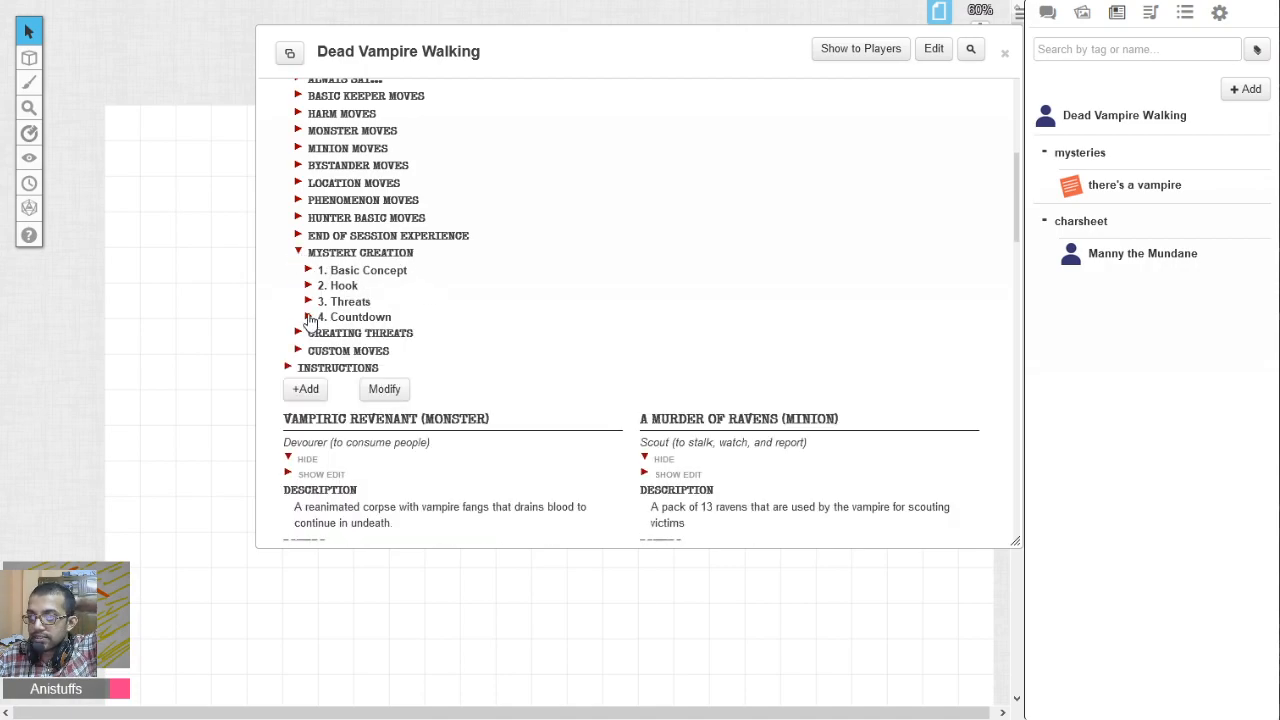
click(308, 302)
click(309, 302)
click(298, 253)
scroll(390, 247, up, 5)
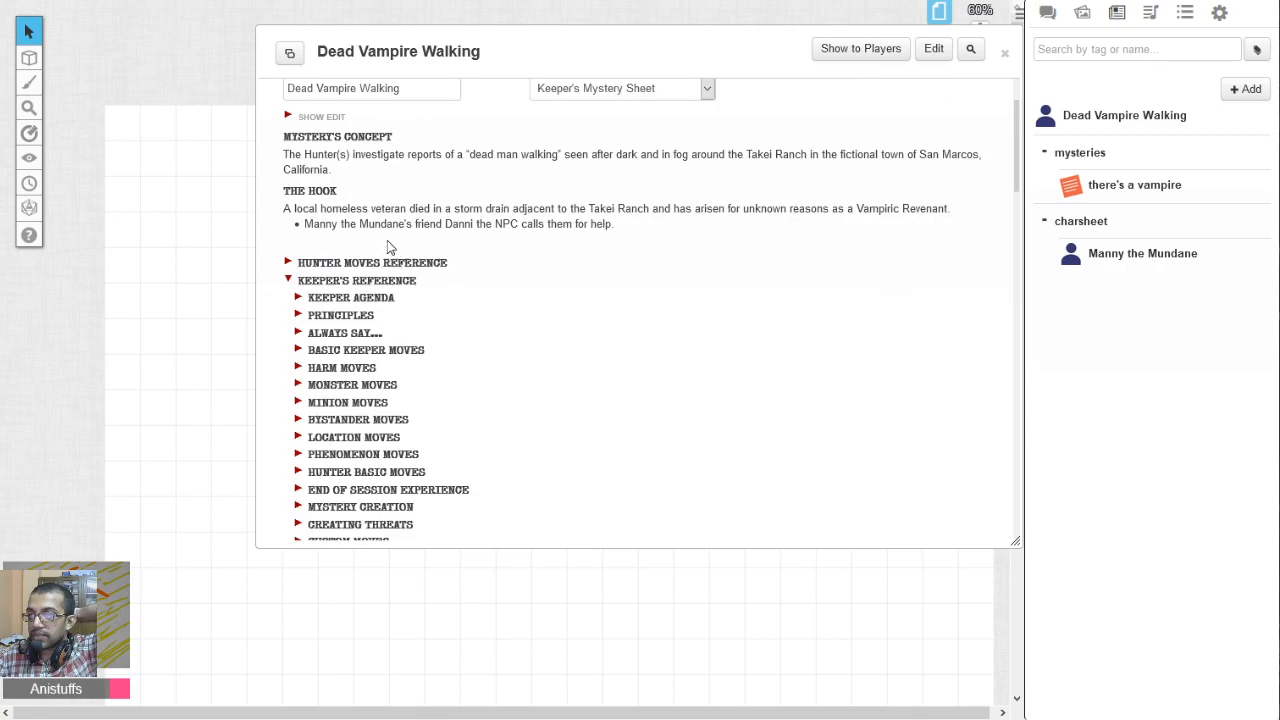
click(289, 282)
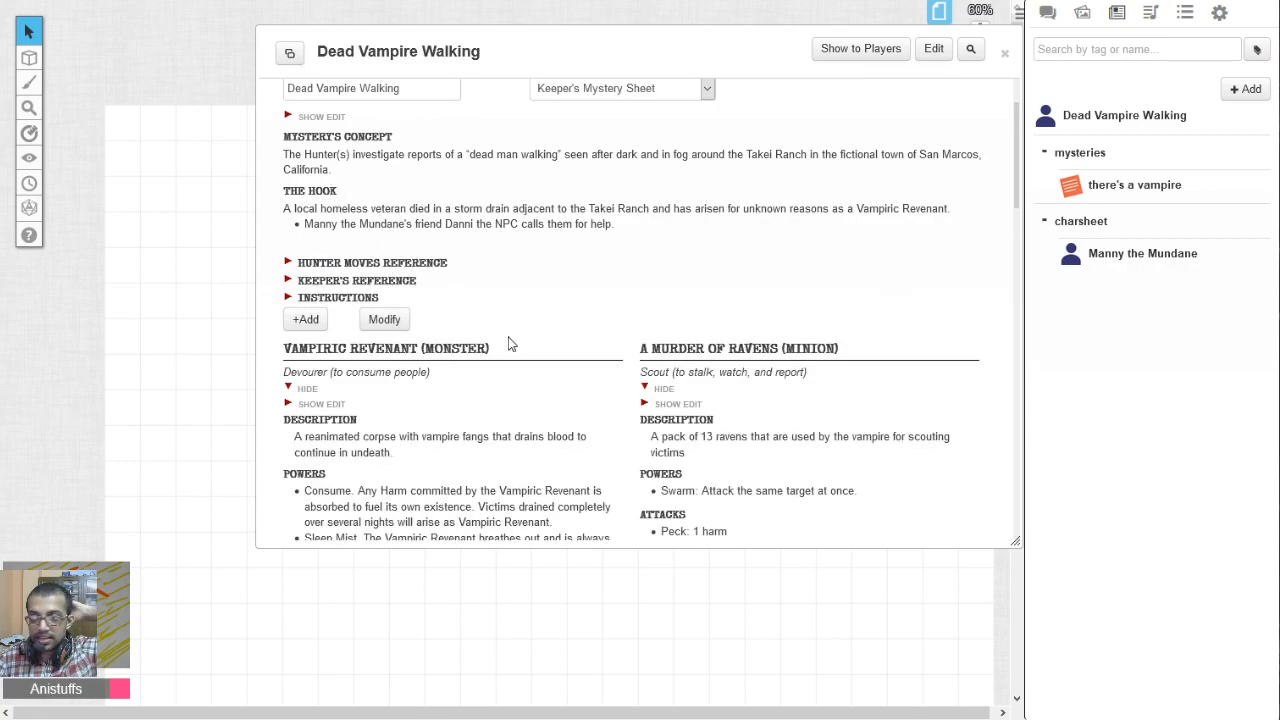
scroll(510, 347, up, 2)
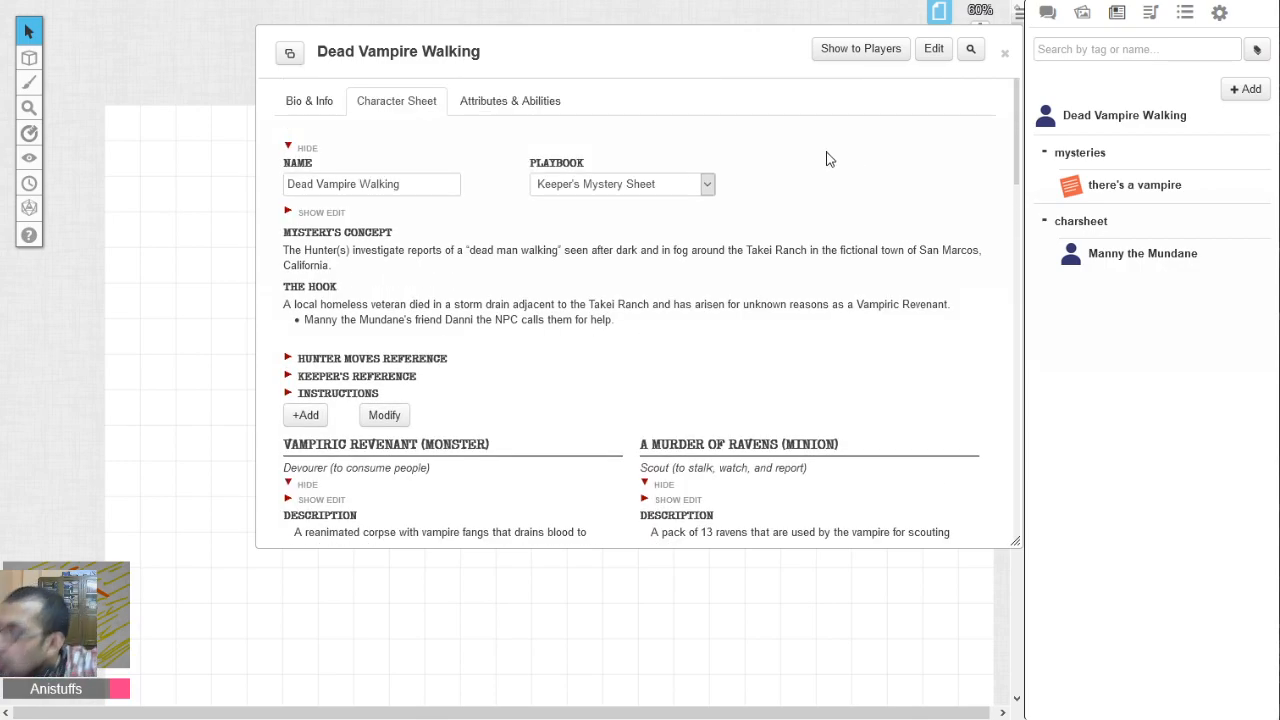
Copy the Keeper's Note paragraph from the mystery PDF into the Bio & Info text of Dead Vampire Walking.
click(312, 104)
click(933, 48)
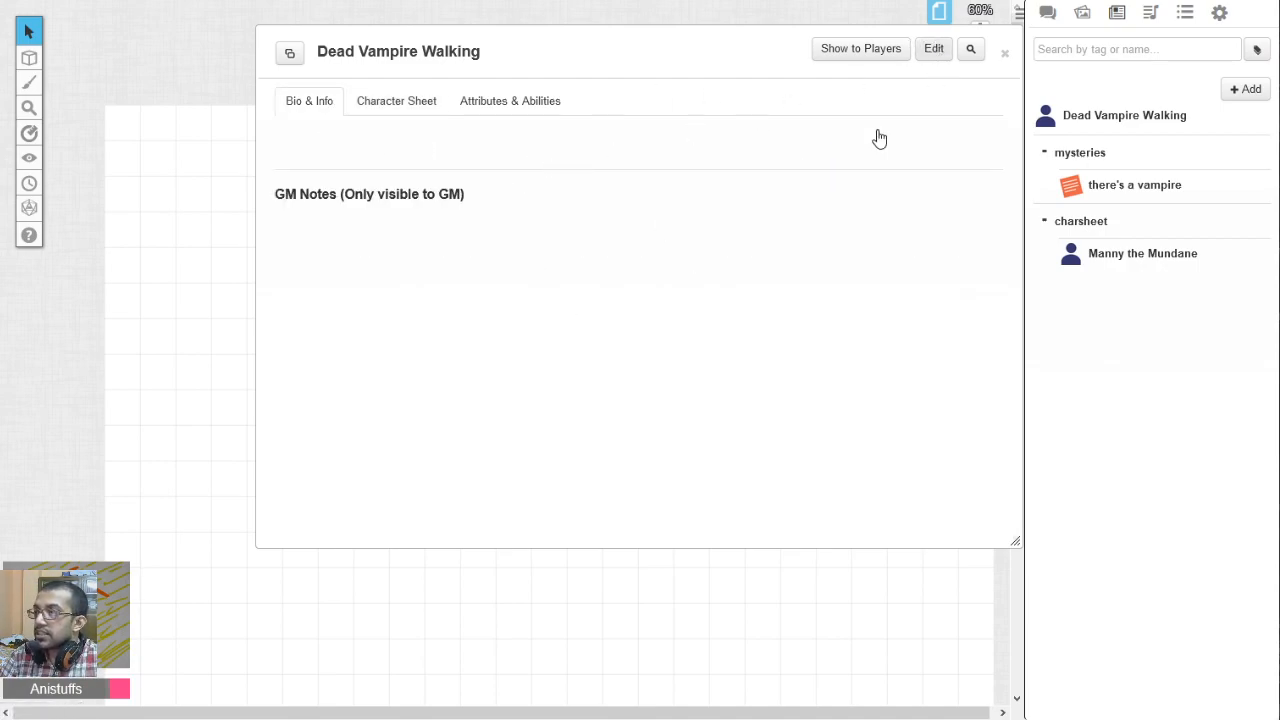
key(alt+Tab)
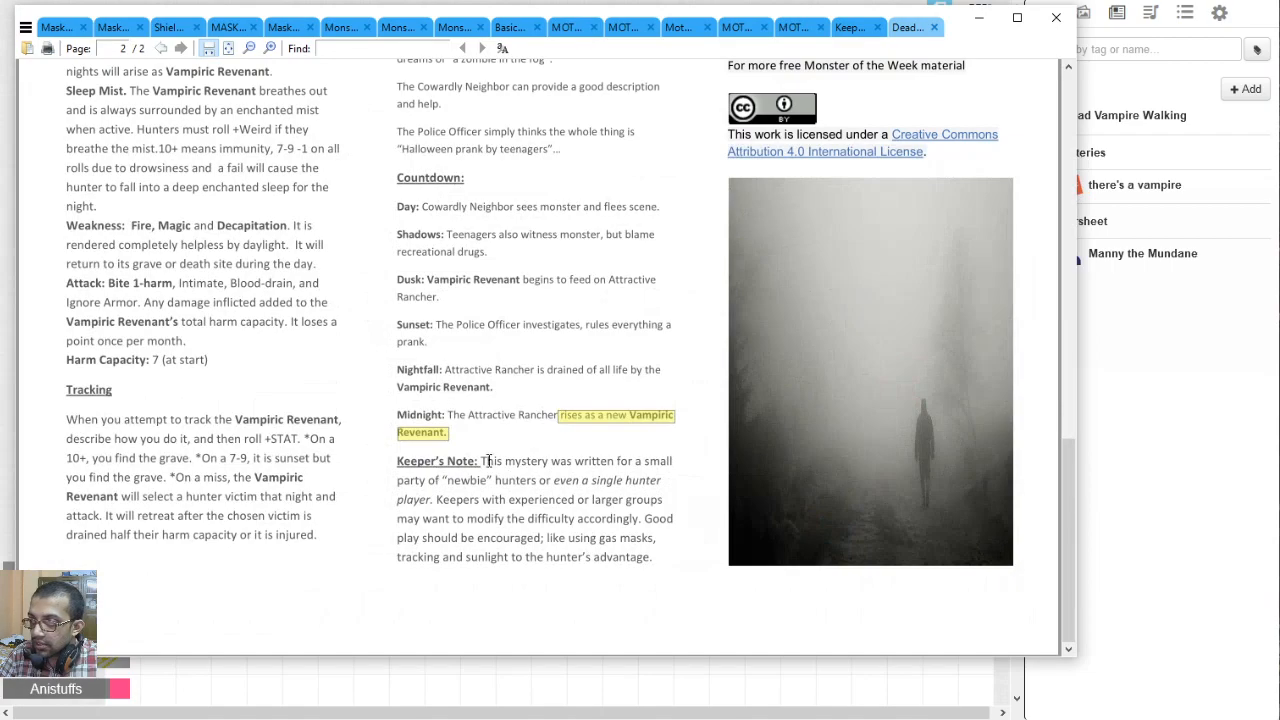
drag(484, 461, 668, 585)
key(ctrl+c)
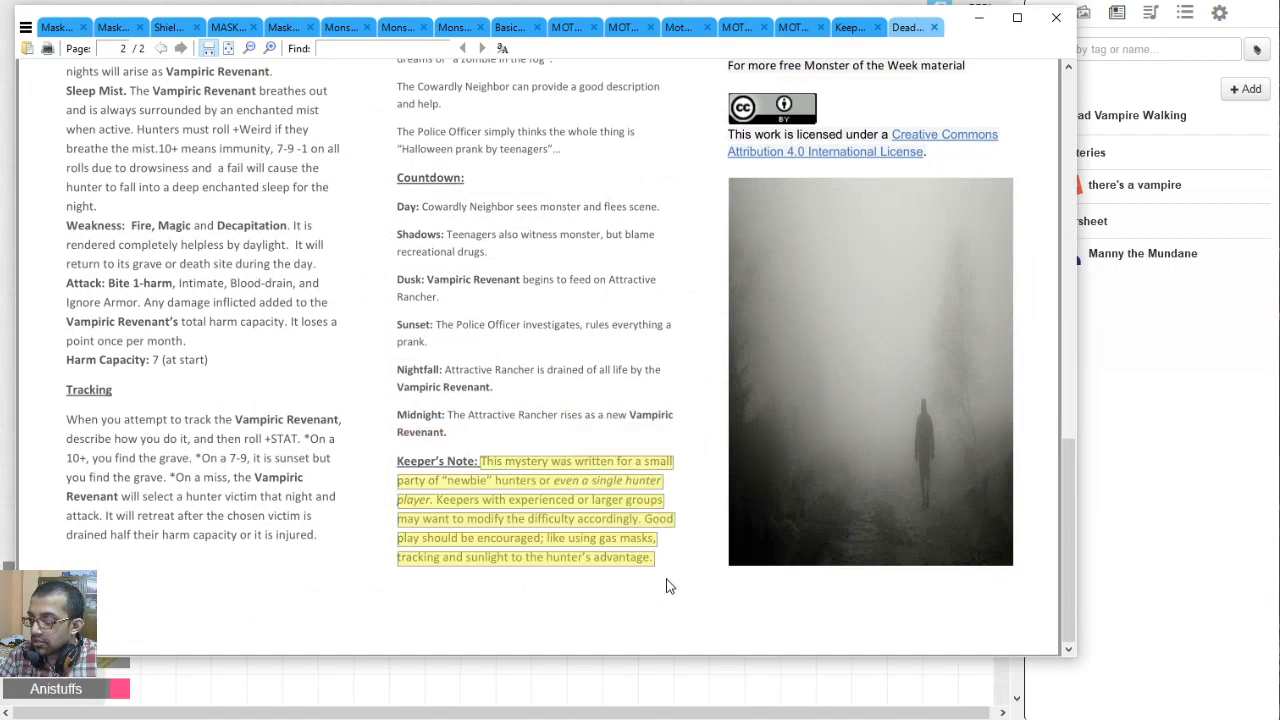
click(961, 66)
click(979, 17)
scroll(648, 329, down, 3)
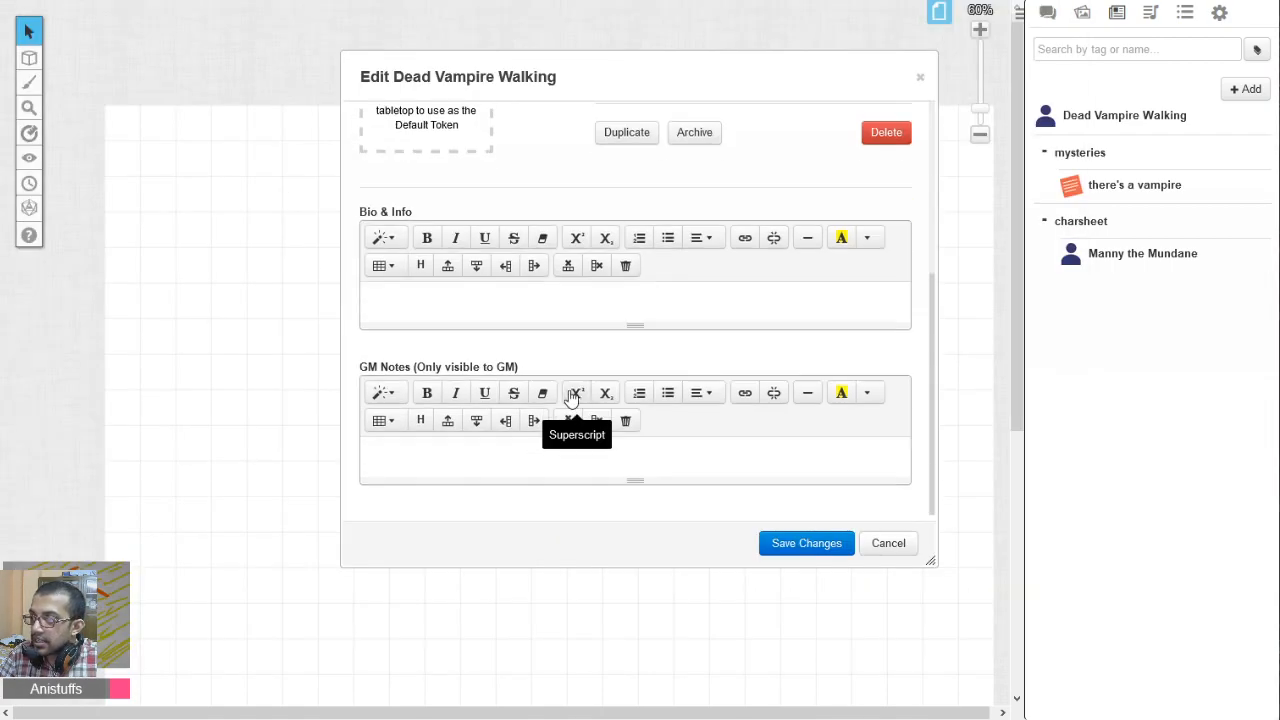
click(523, 302)
key(ctrl+v)
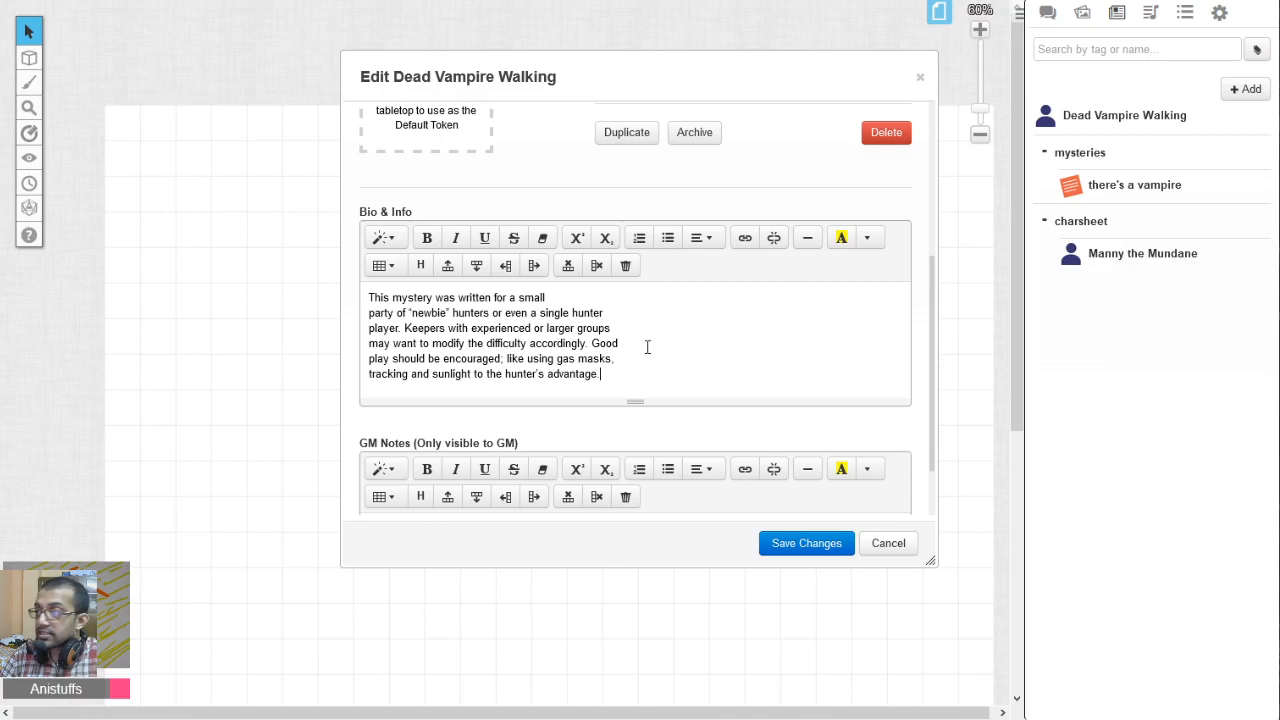
Check the avatar area and the mystery PDF's artwork, and save the changes to Dead Vampire Walking.
scroll(647, 346, up, 3)
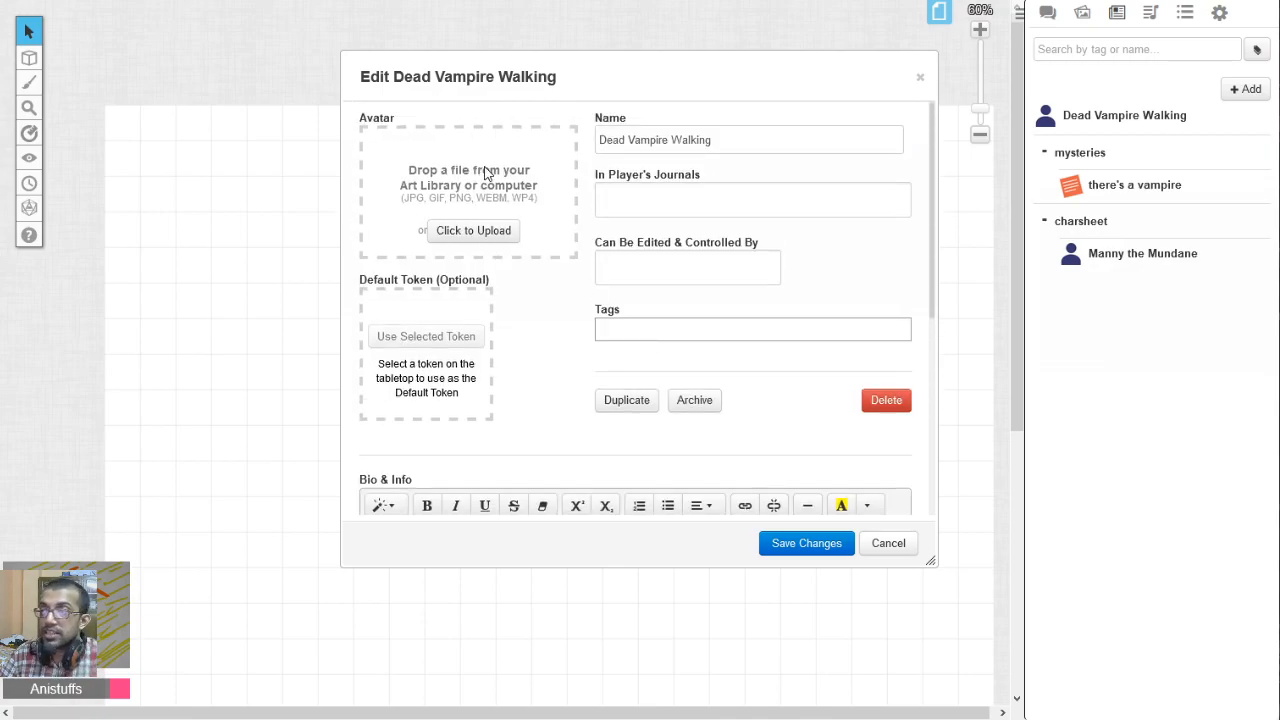
key(alt+Tab)
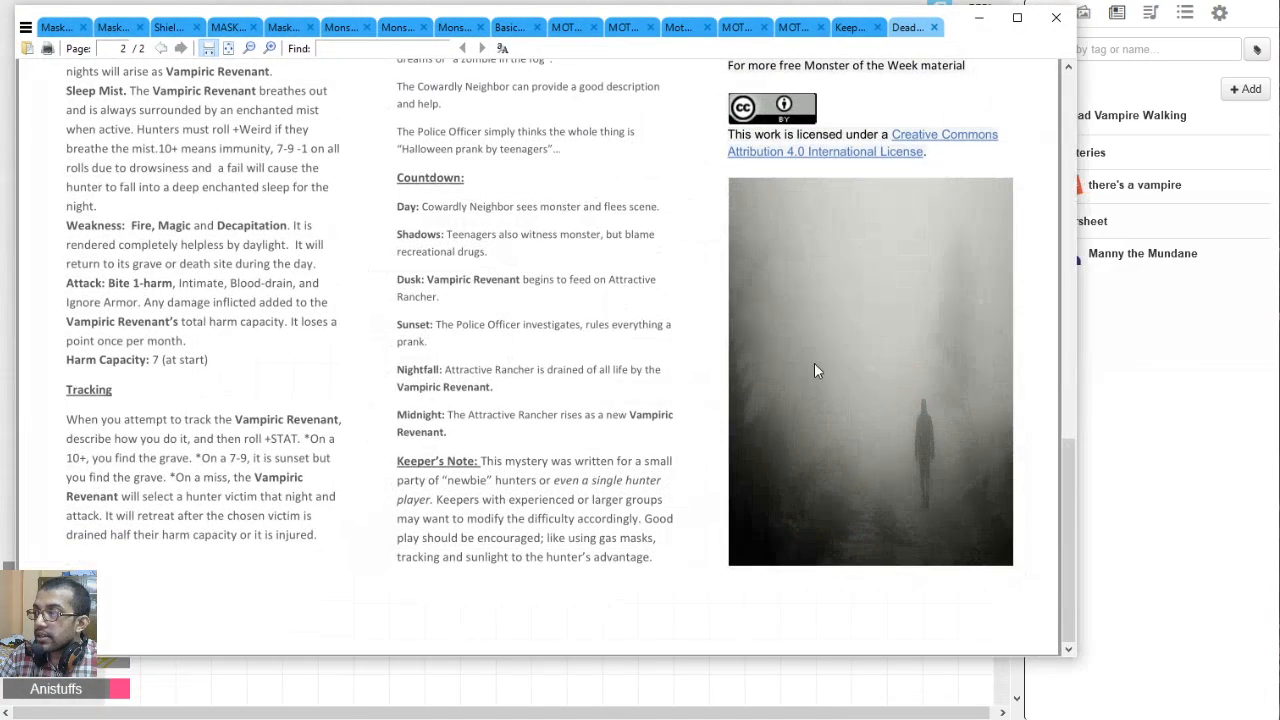
scroll(800, 365, up, 8)
scroll(204, 387, down, 8)
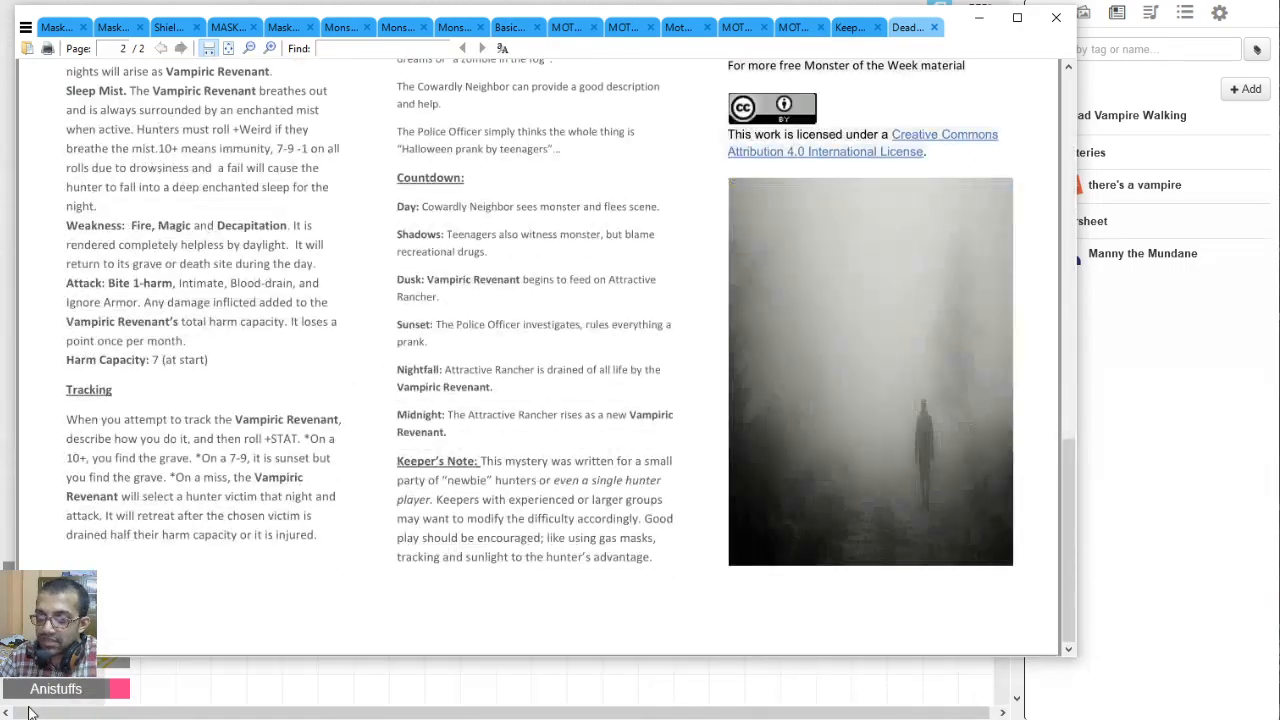
key(alt+Tab)
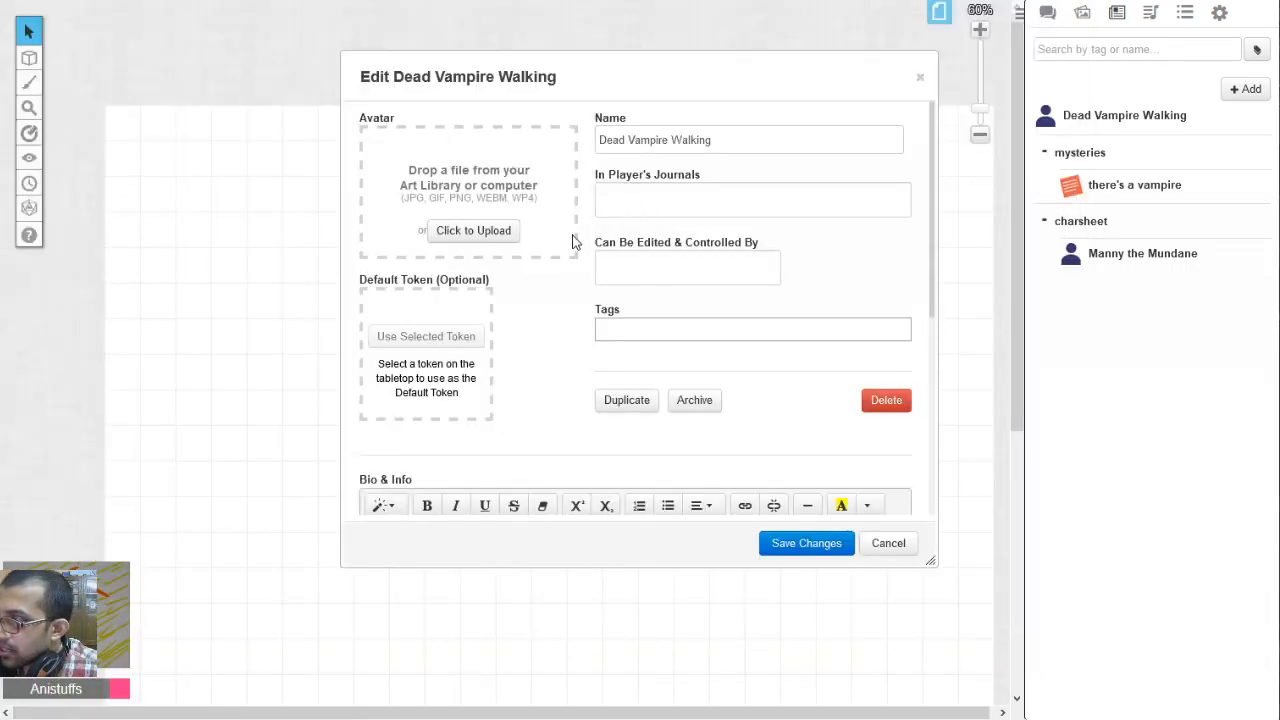
click(818, 545)
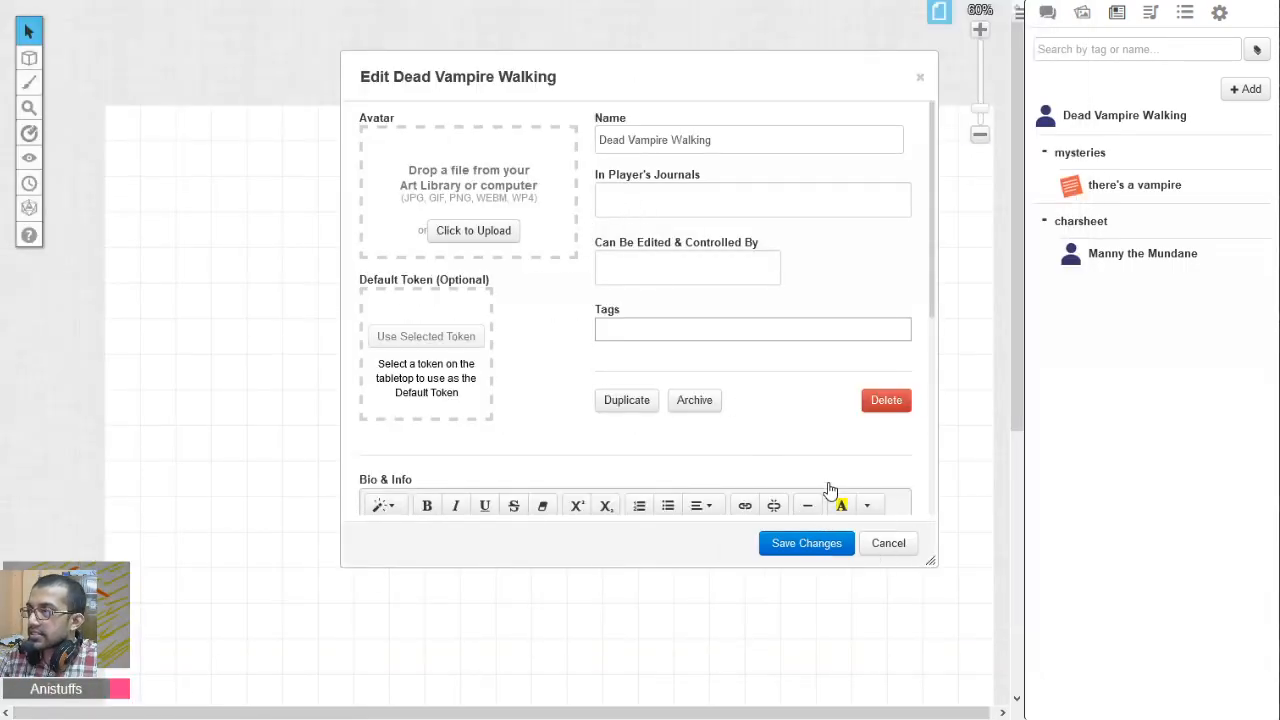
Review the Dead Vampire Walking character sheet down to the countdown and close it.
click(408, 106)
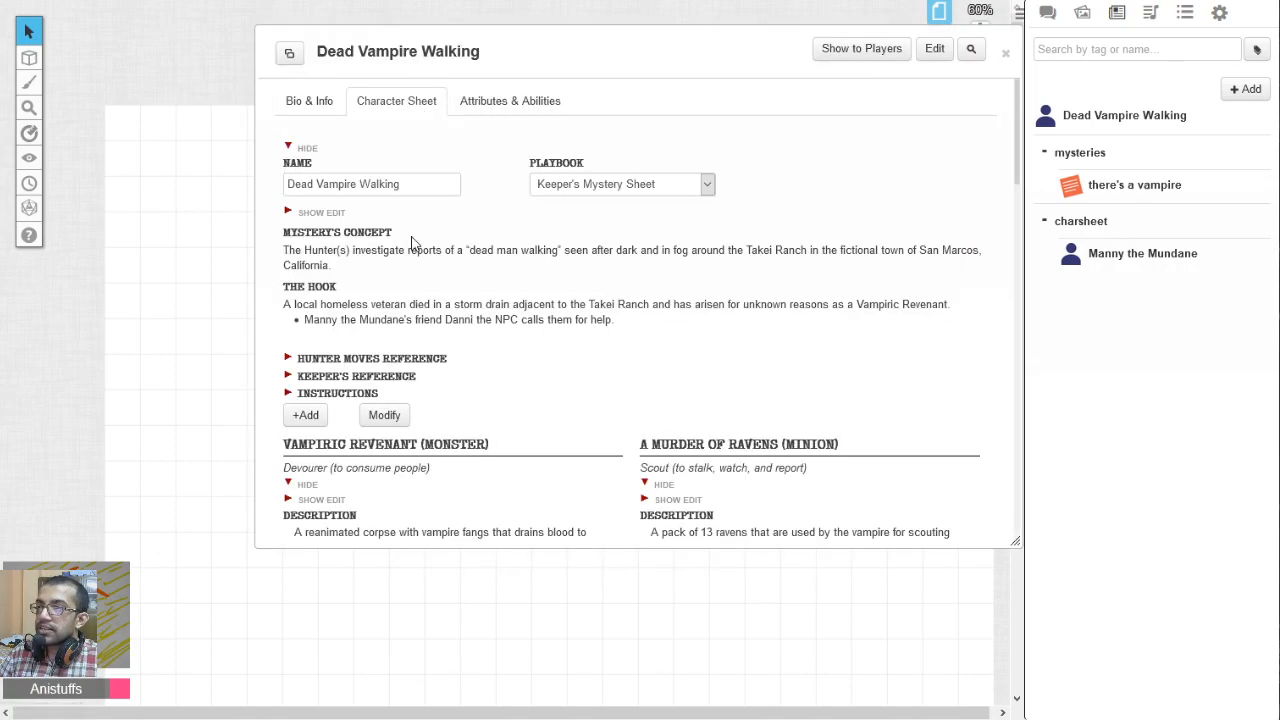
scroll(560, 309, down, 10)
scroll(565, 315, down, 5)
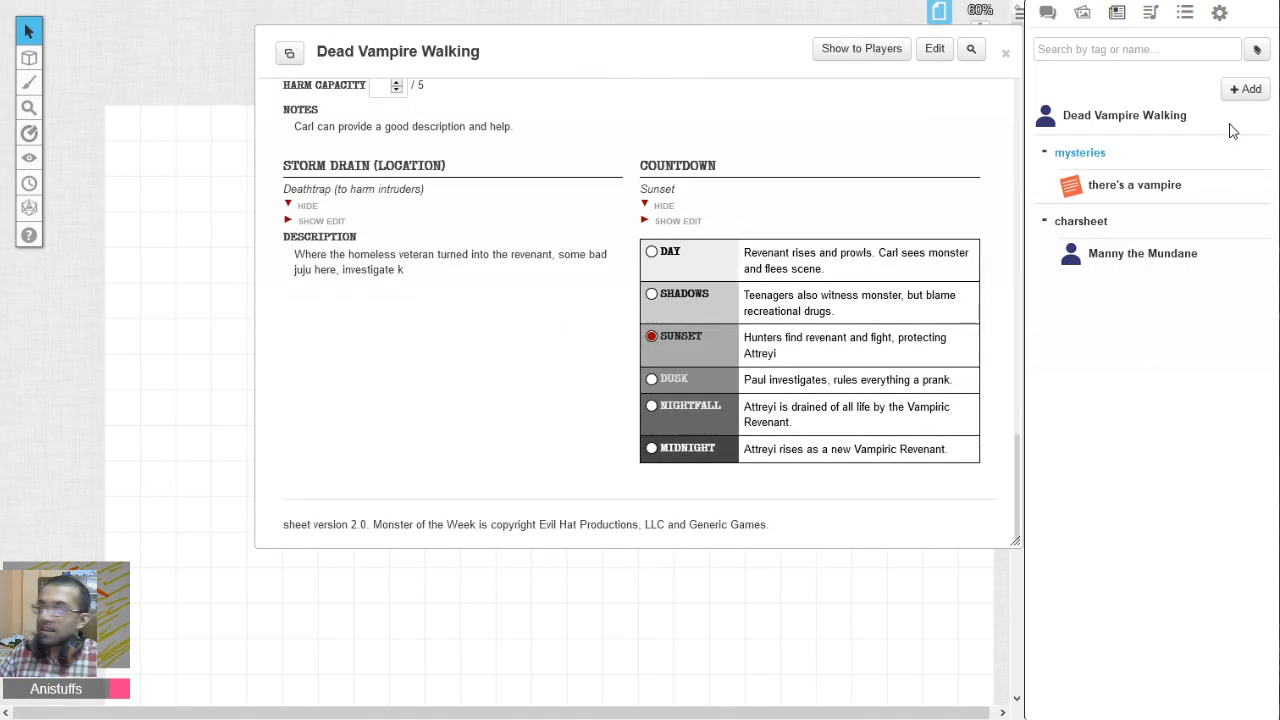
click(1005, 53)
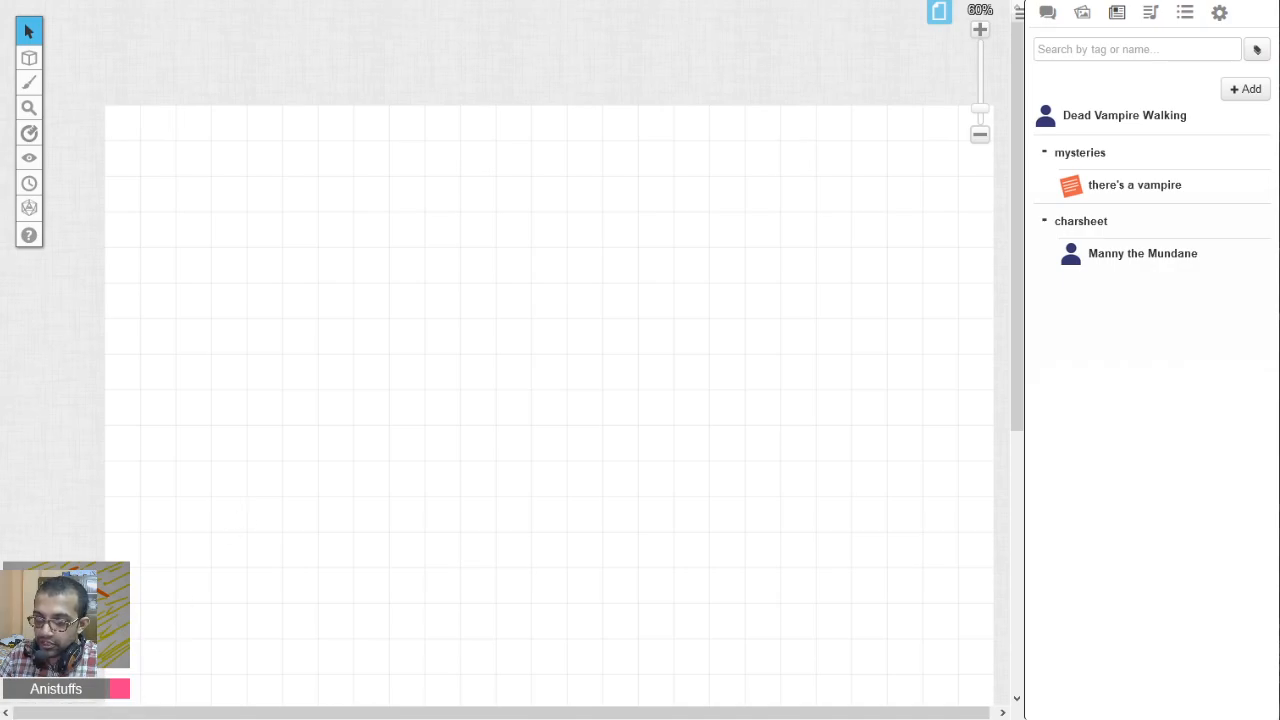
Move the Dead Vampire Walking journal entry into the mysteries folder.
mouse_move(214, 719)
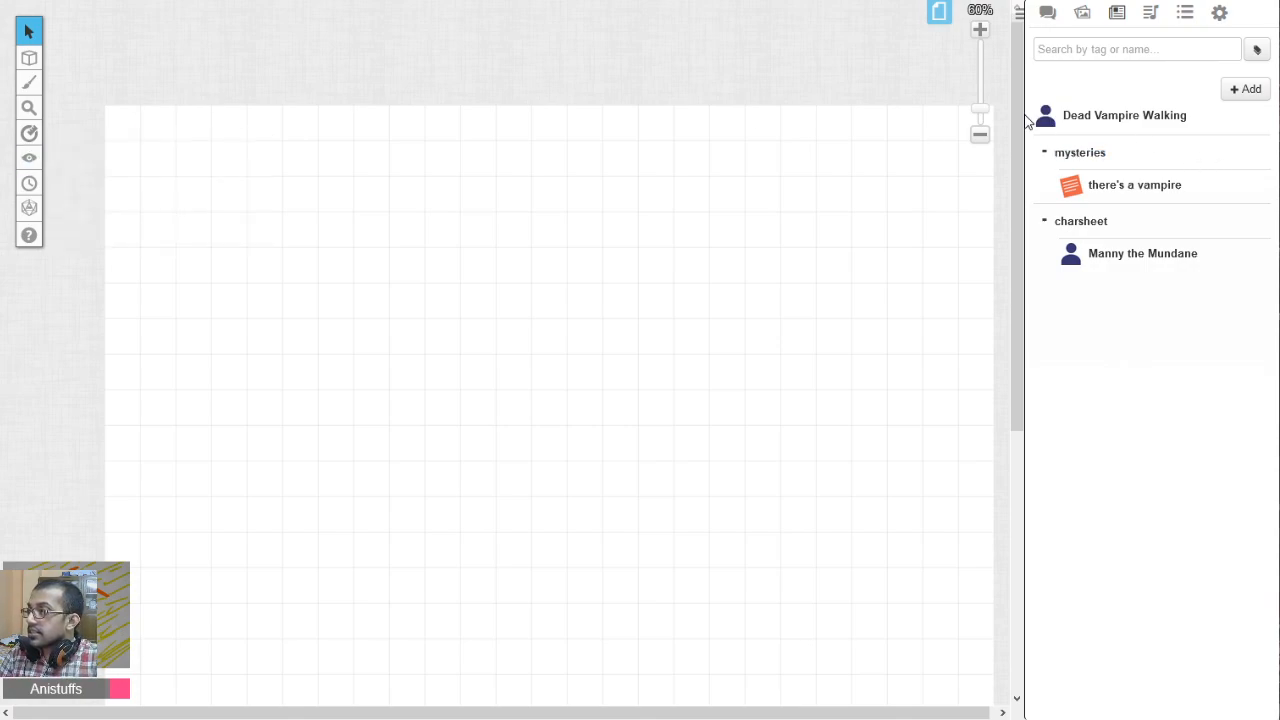
drag(1048, 120, 1075, 160)
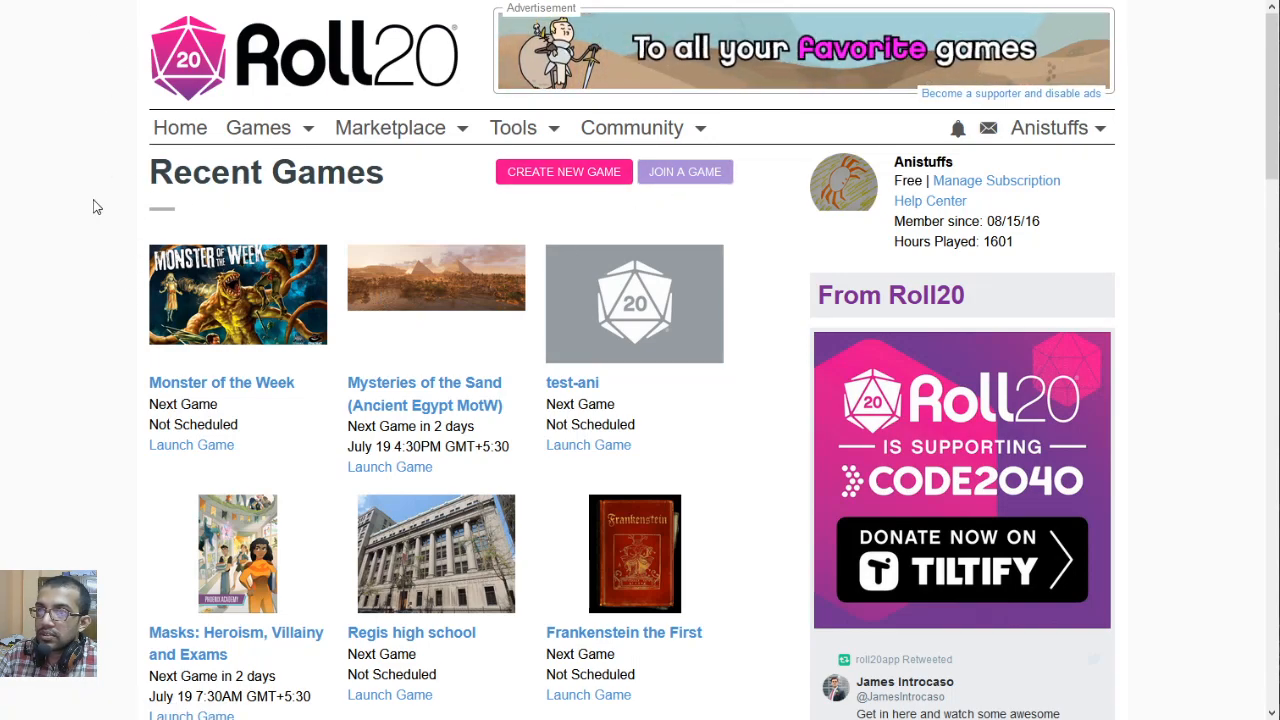
Reload the Roll20 games page, view the player invitation options and share link for My First MotW Game, and dismiss them.
key(F5)
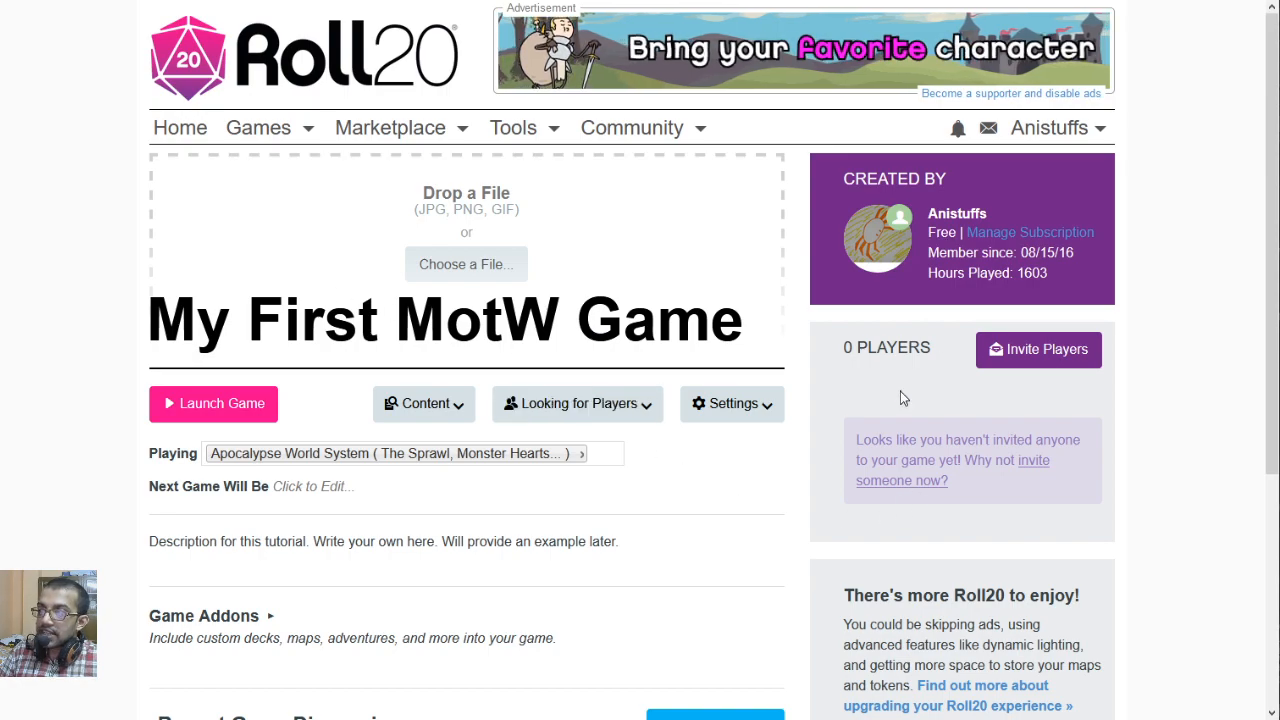
click(1020, 360)
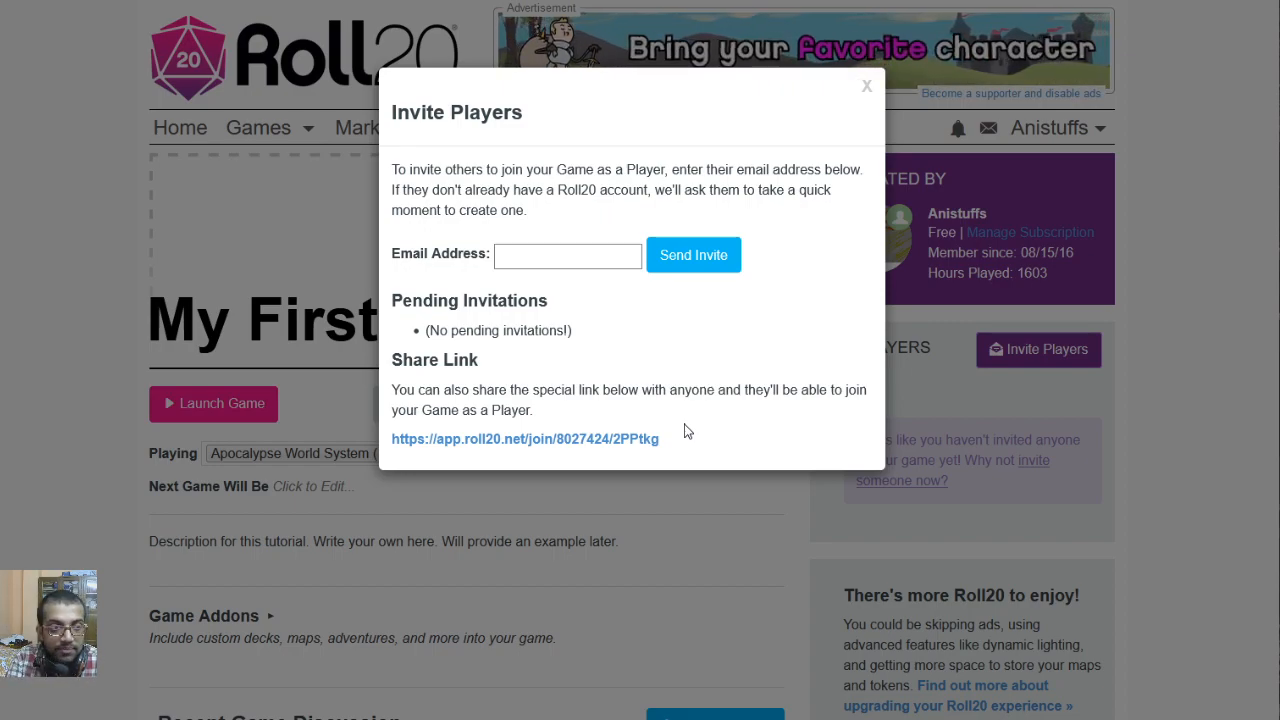
click(675, 548)
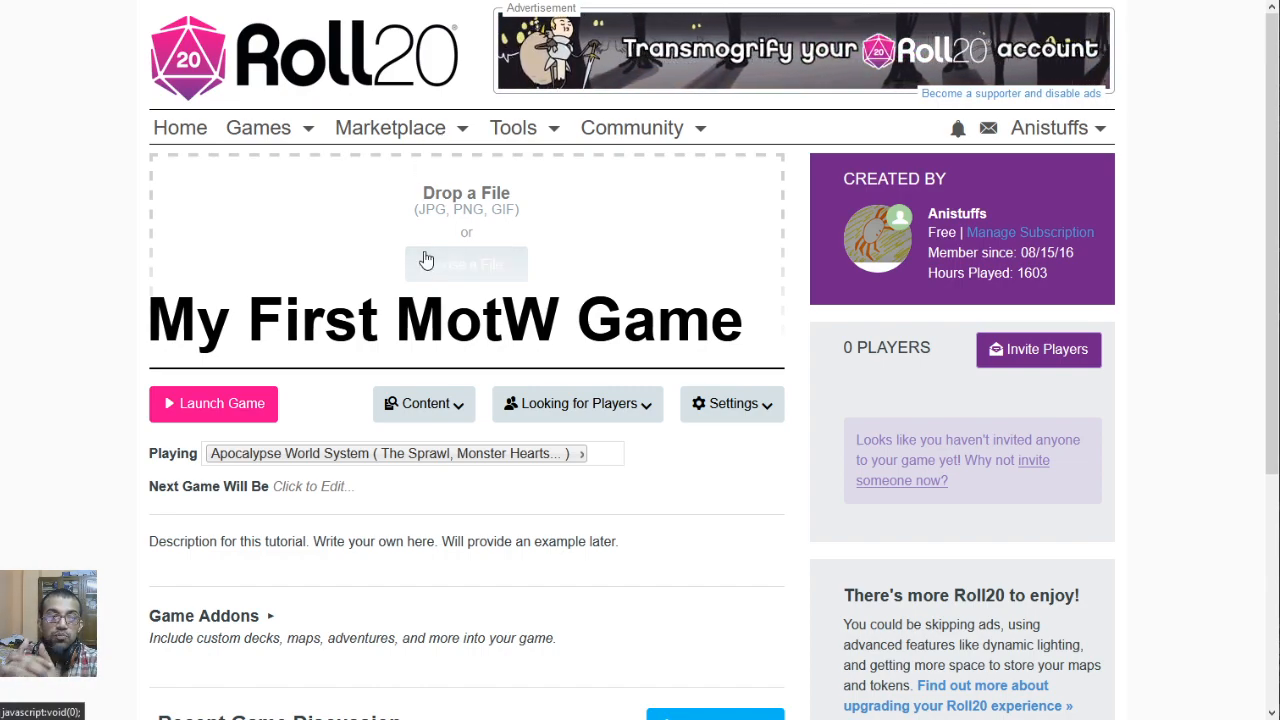
Create a Looking for Players listing for My First MotW Game and read its status notice and game details.
click(608, 412)
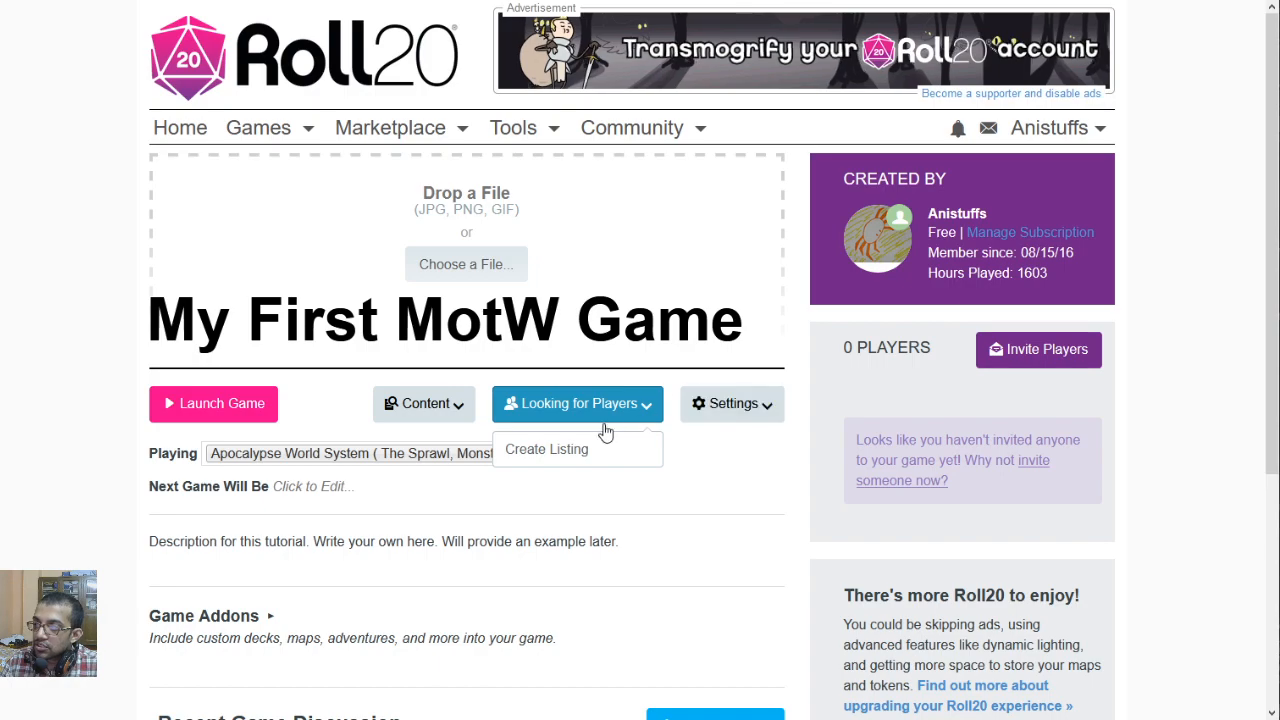
click(548, 450)
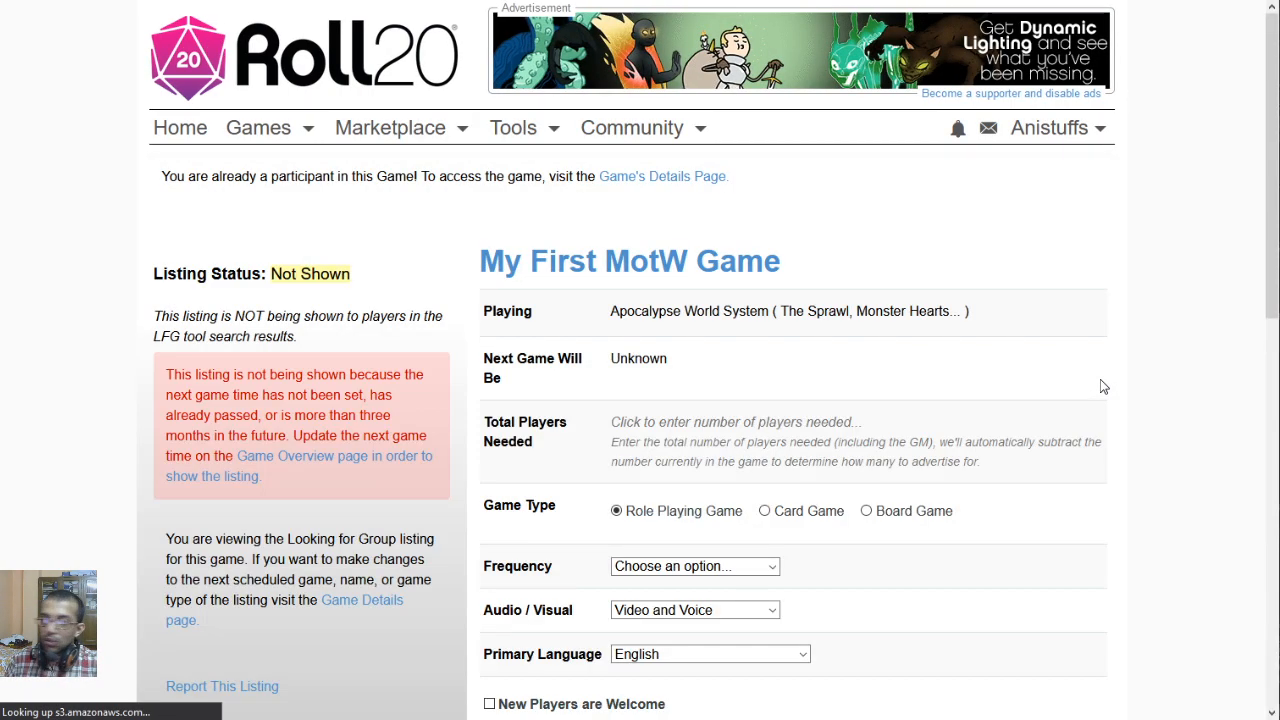
scroll(1006, 417, down, 2)
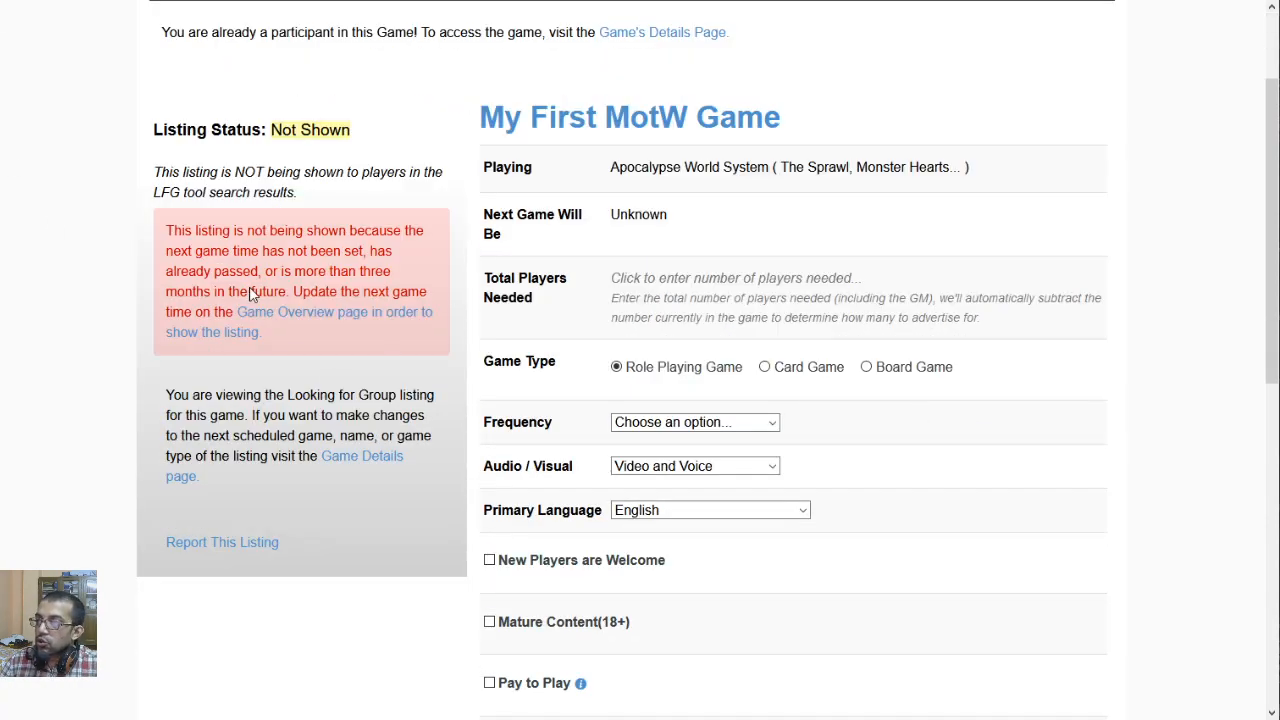
scroll(423, 194, up, 1)
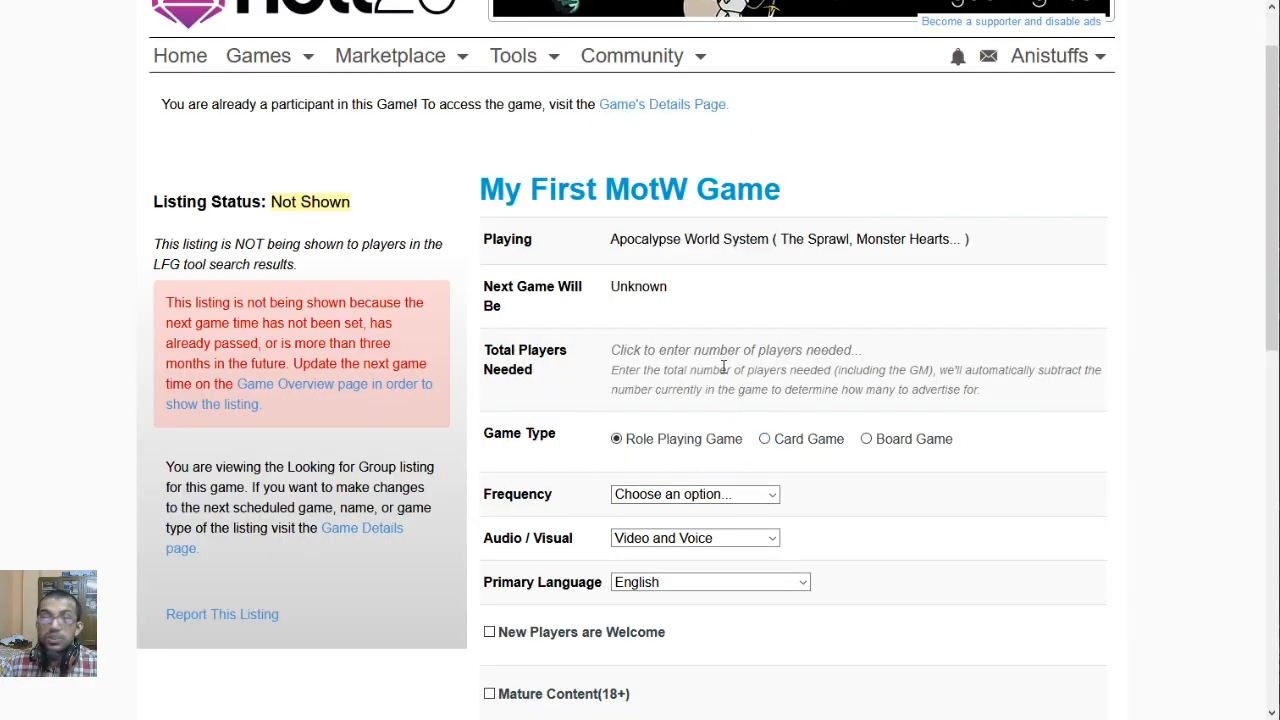
scroll(723, 367, down, 2)
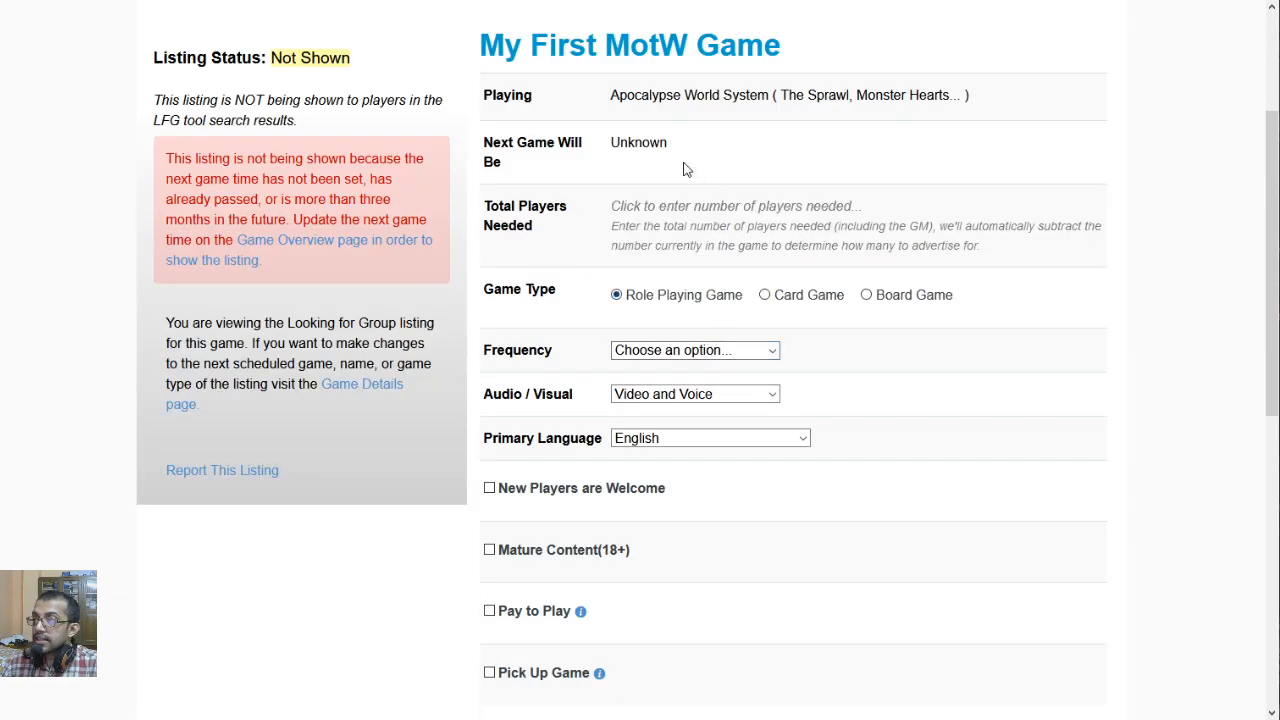
Examine the listing's Frequency, Audio / Visual and Primary Language choices and the checkbox options from New Players are Welcome to Pick Up Game.
click(716, 349)
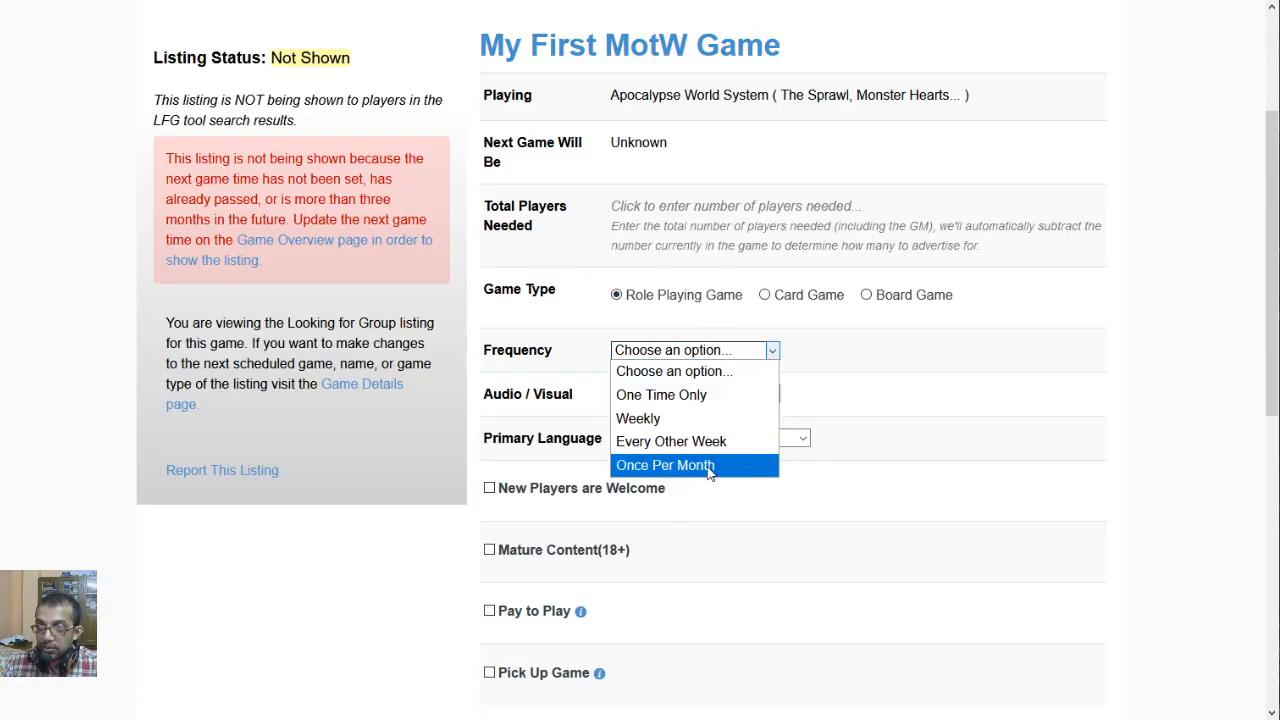
click(920, 349)
click(743, 398)
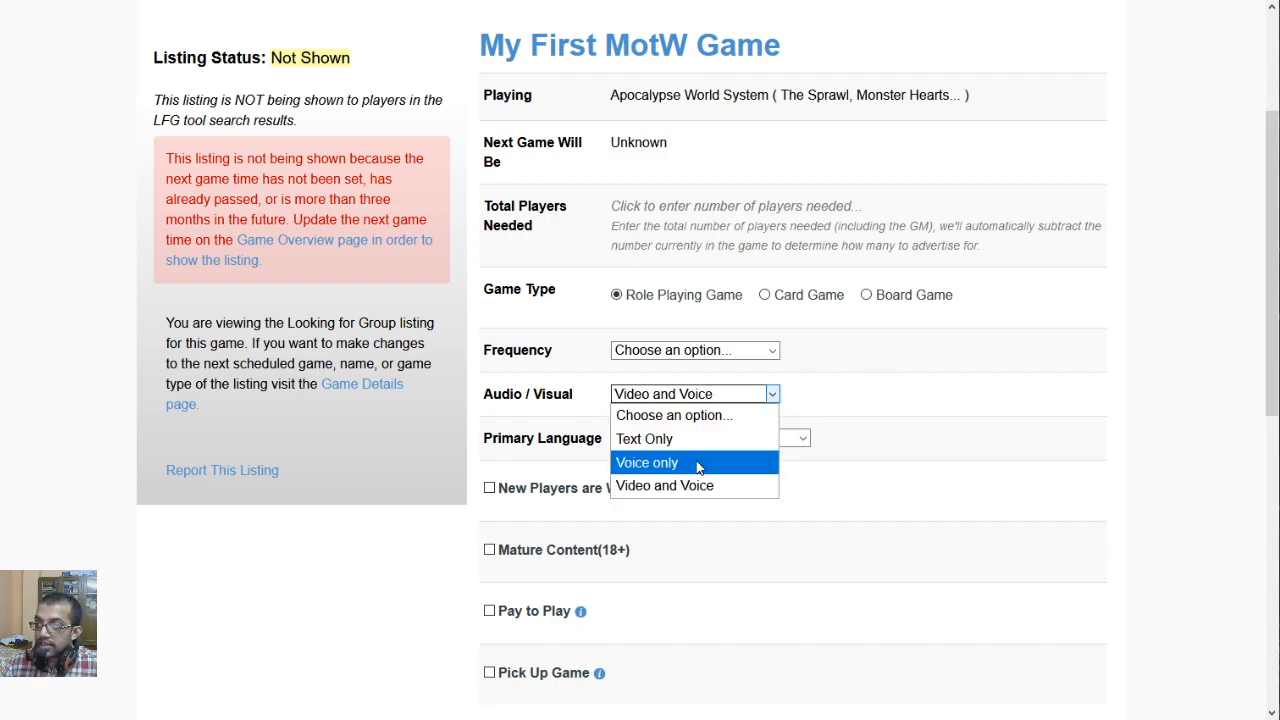
click(716, 487)
click(718, 438)
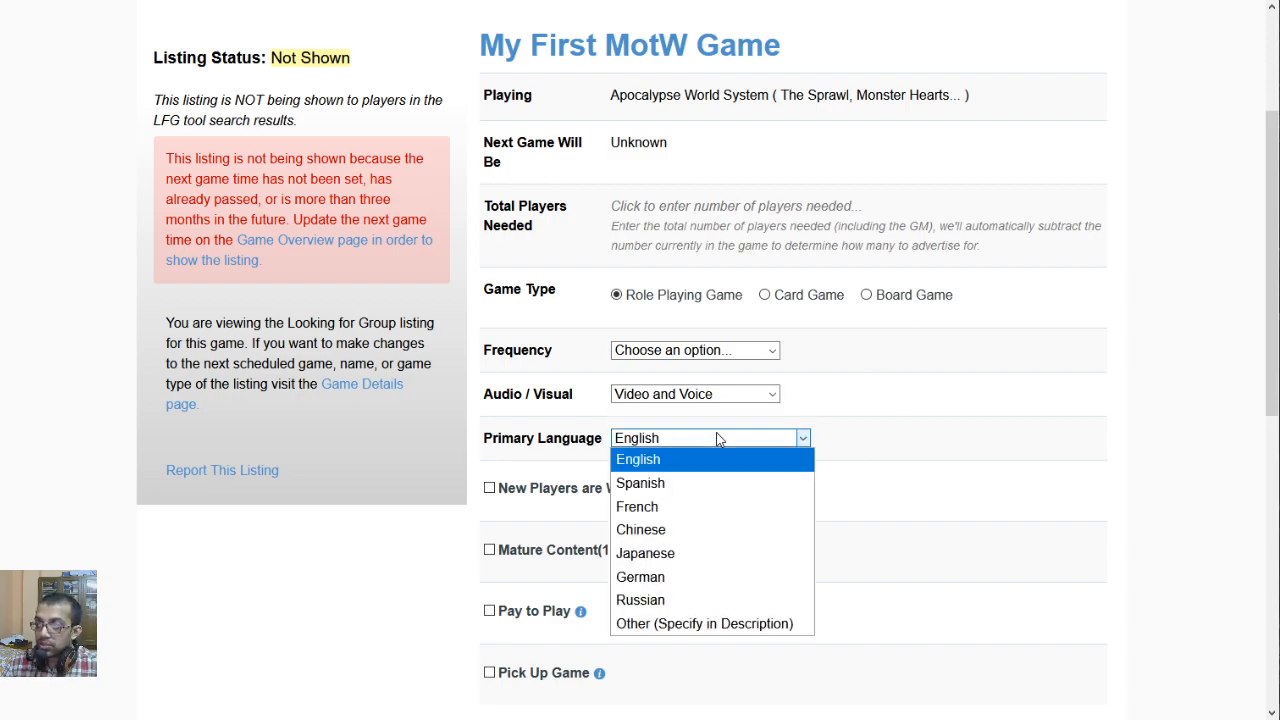
click(874, 405)
scroll(874, 405, down, 2)
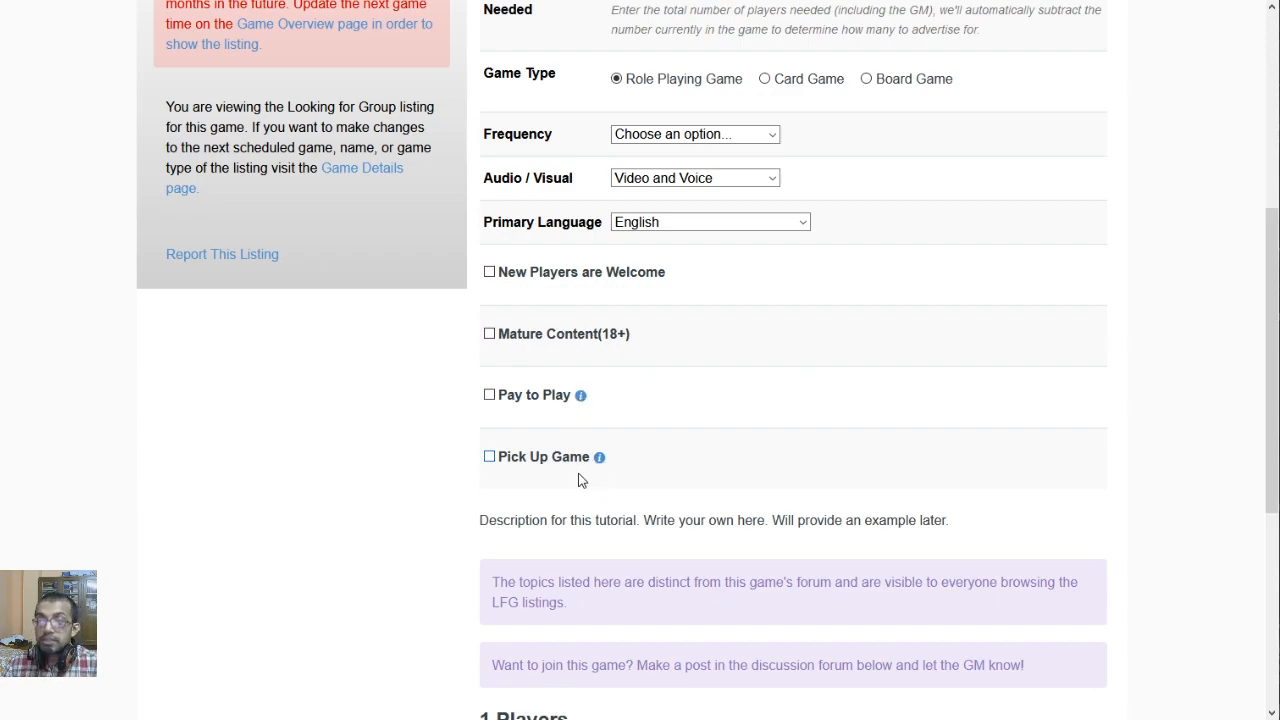
scroll(580, 481, down, 1)
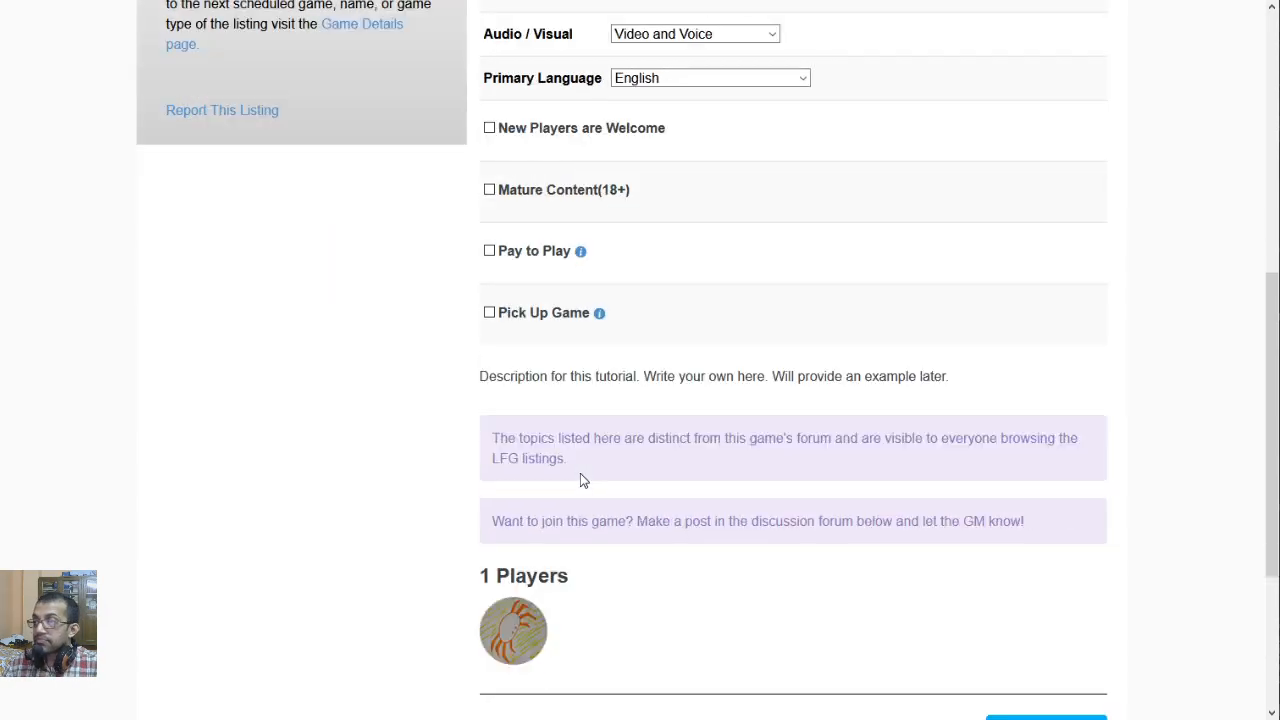
Replace the listing's description with the draft "This is the dexcription for the LFG> Post stuff for advertizing your game and".
click(563, 381)
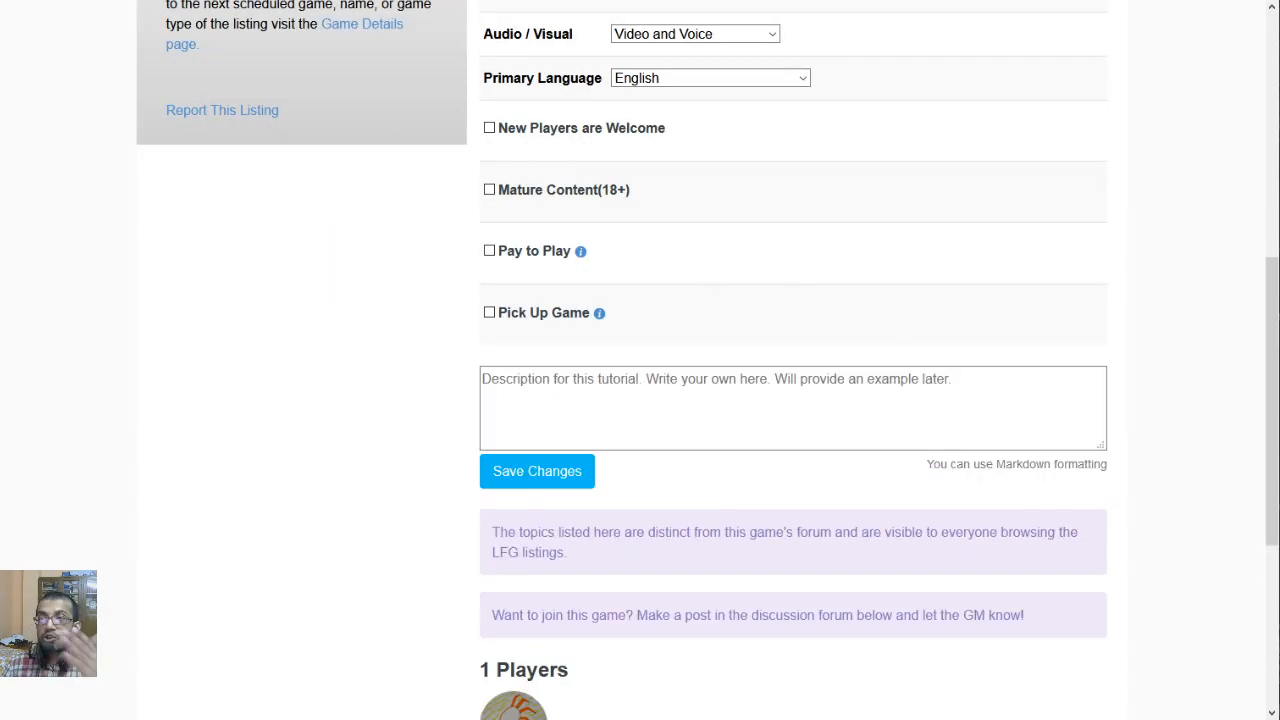
key(ctrl+a)
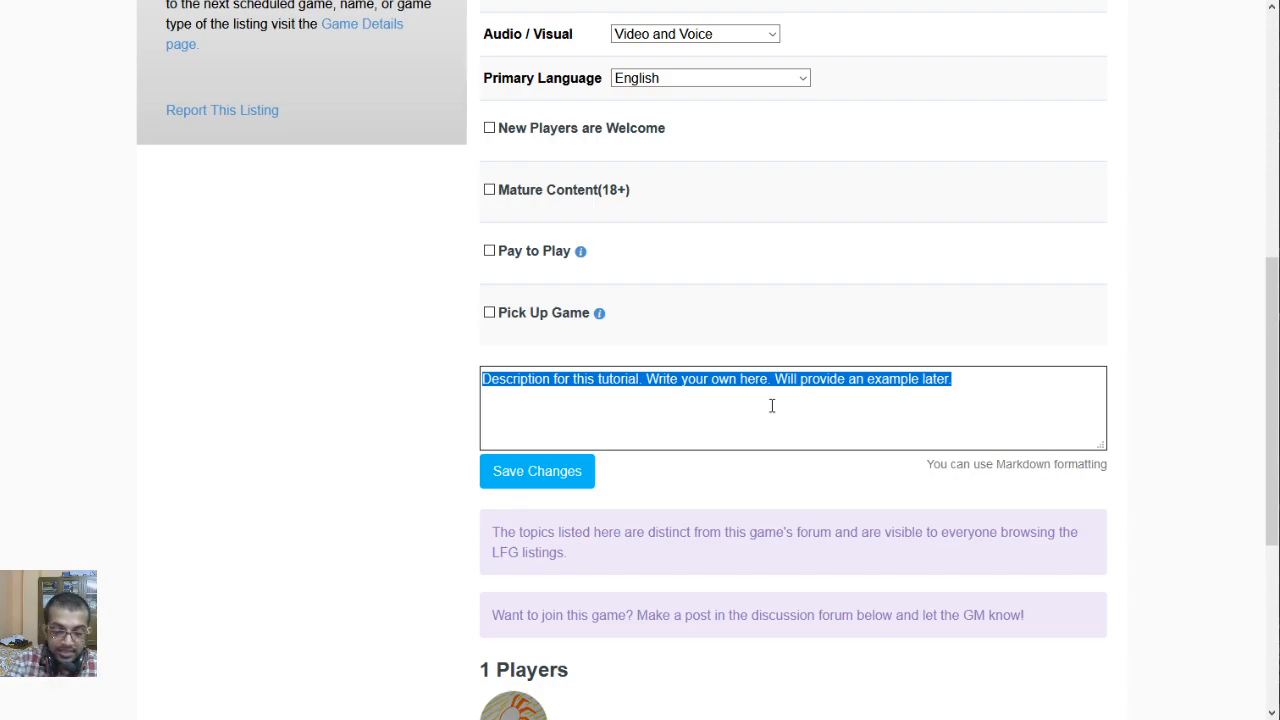
text(This is the dexcr)
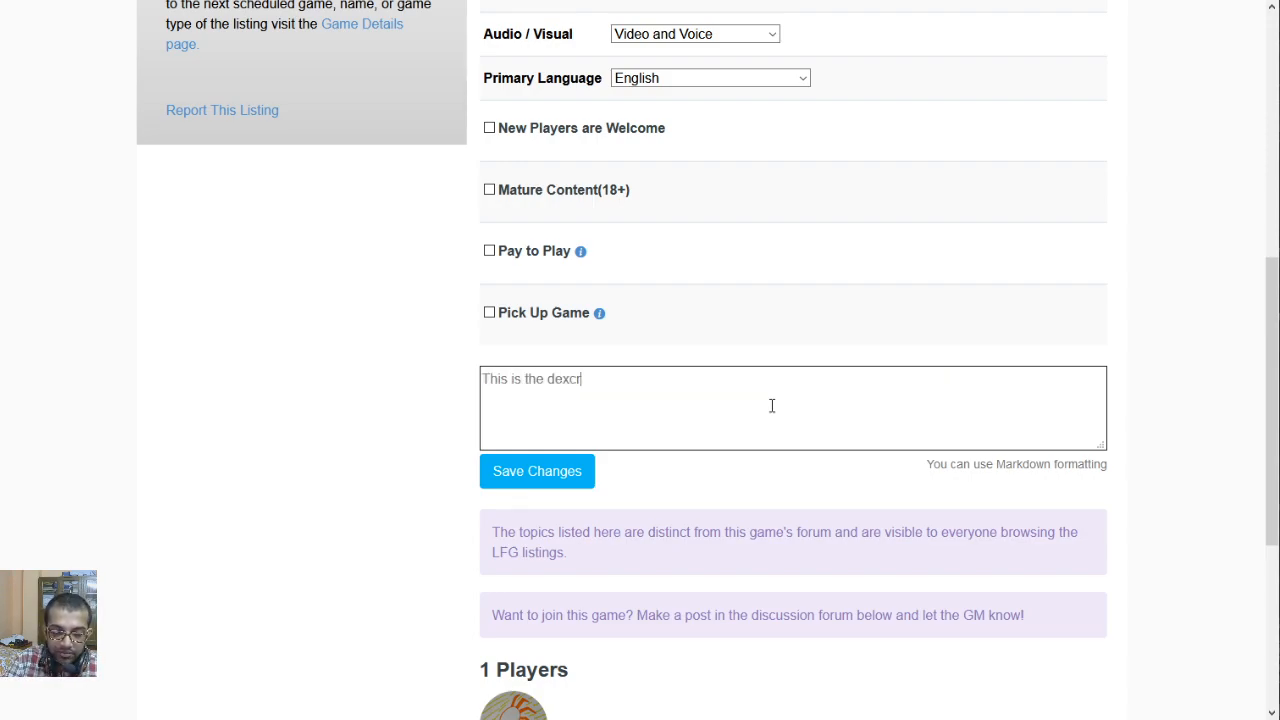
text(iption for the L)
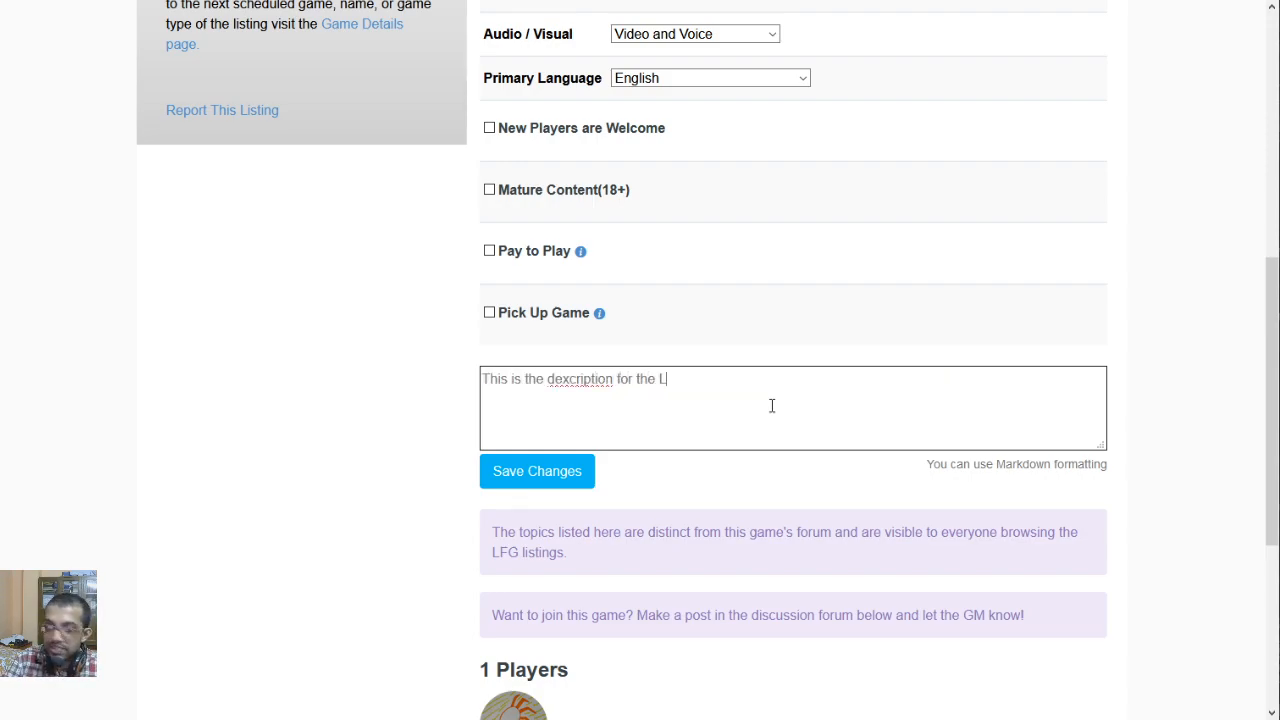
text(FG> Post stuff for advert)
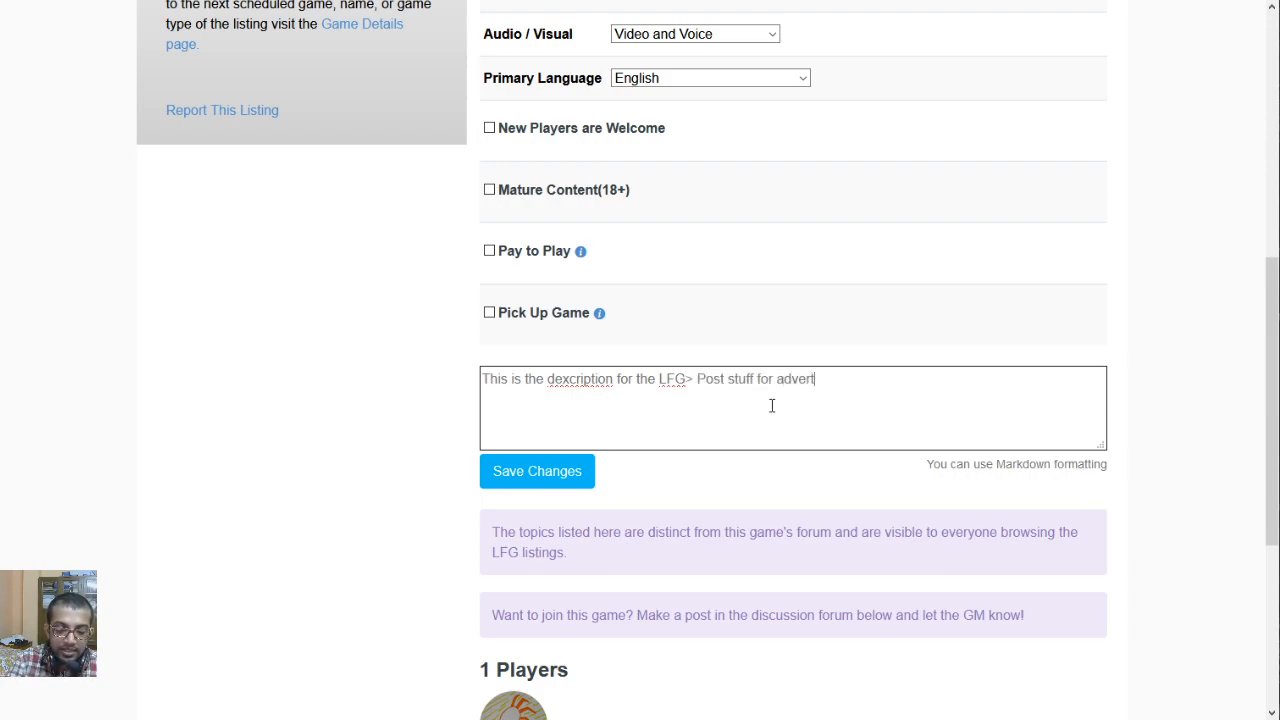
text(izing your game and)
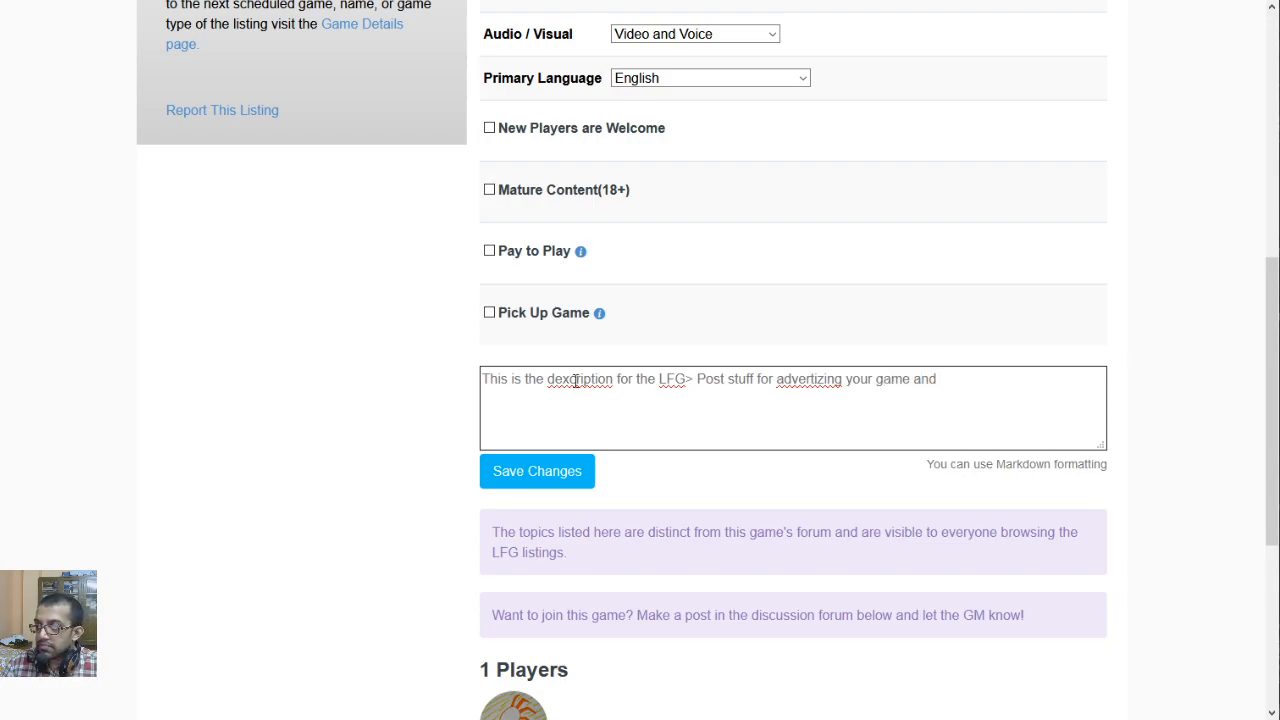
Correct the draft to "description", "LFG." and "advertising", finish it with "gathering players.", and save the listing's description.
right_click(576, 381)
click(612, 393)
right_click(810, 382)
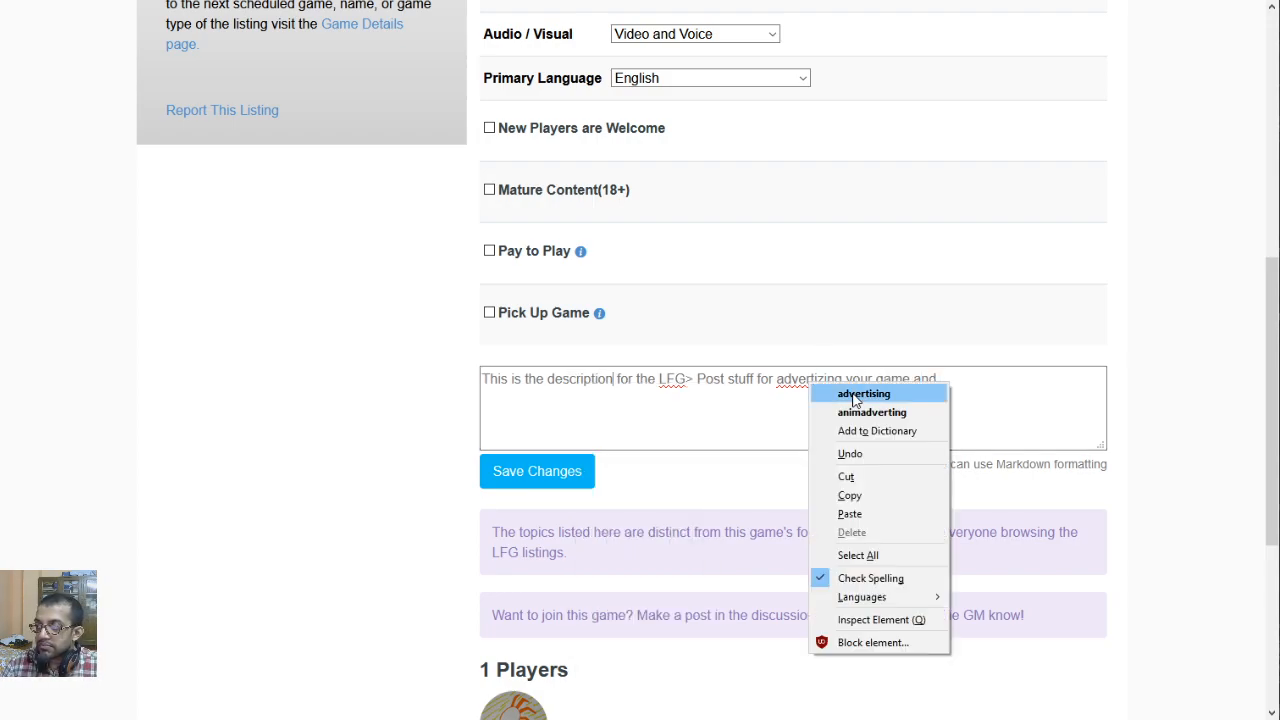
click(860, 394)
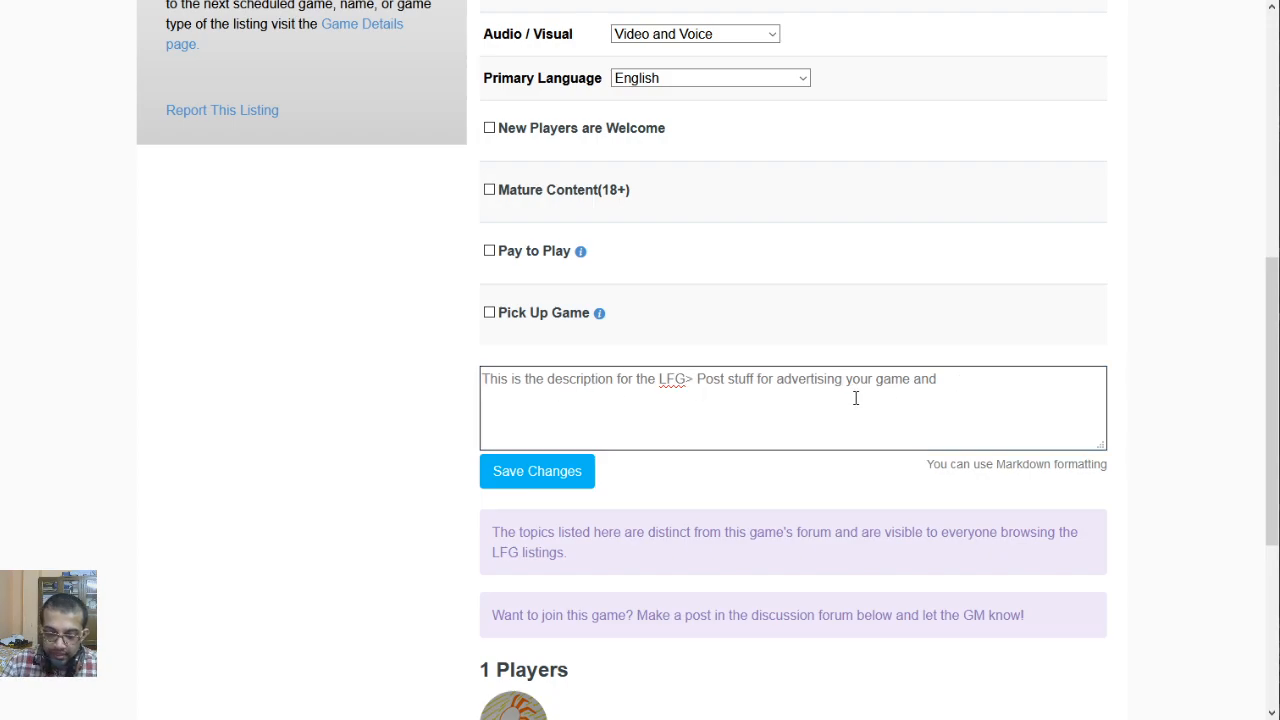
key(BackSpace)
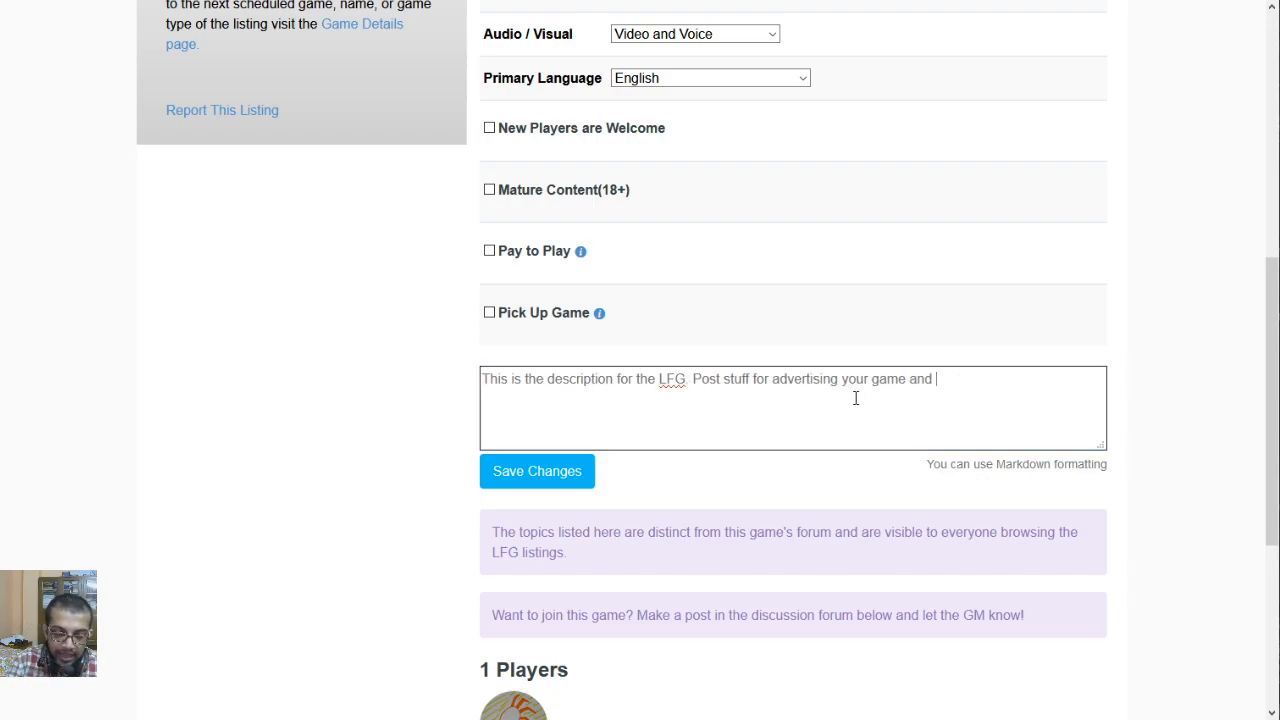
text(gathering playe)
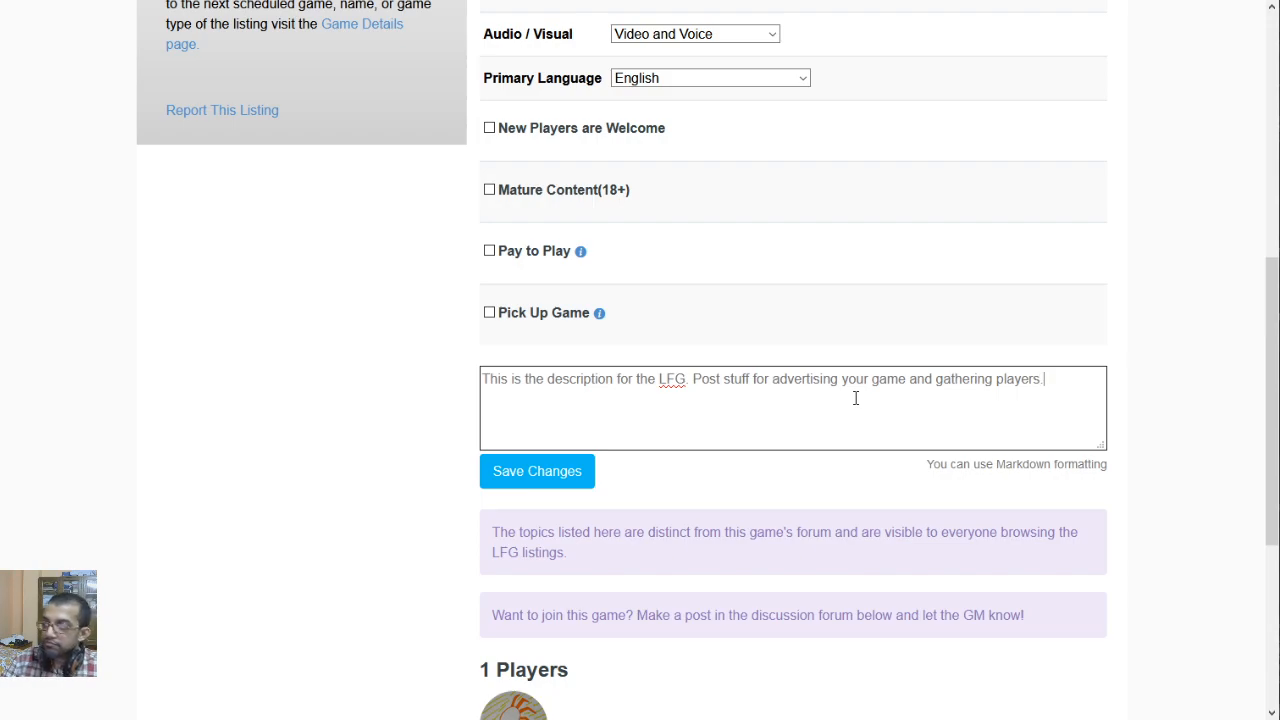
text(rs.)
click(523, 483)
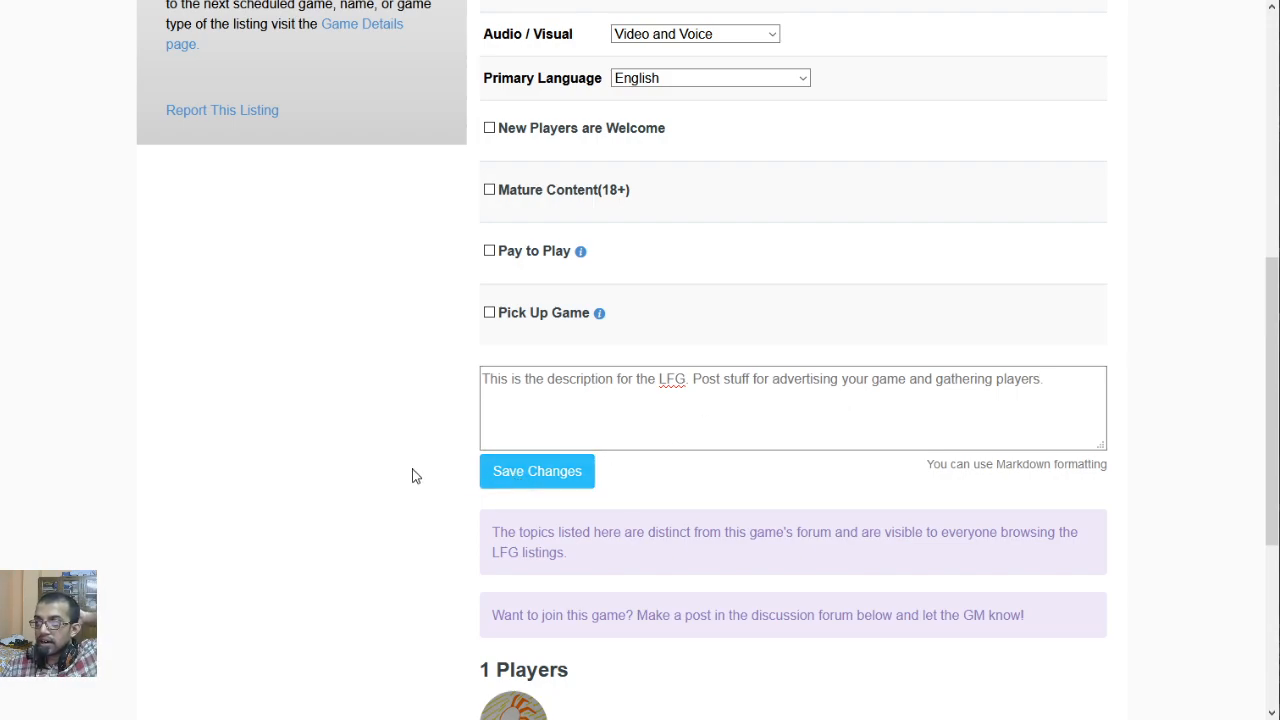
Open the listing's Total Players Needed entry, and the description and next game time on the game's details page, for editing.
scroll(430, 478, down, 3)
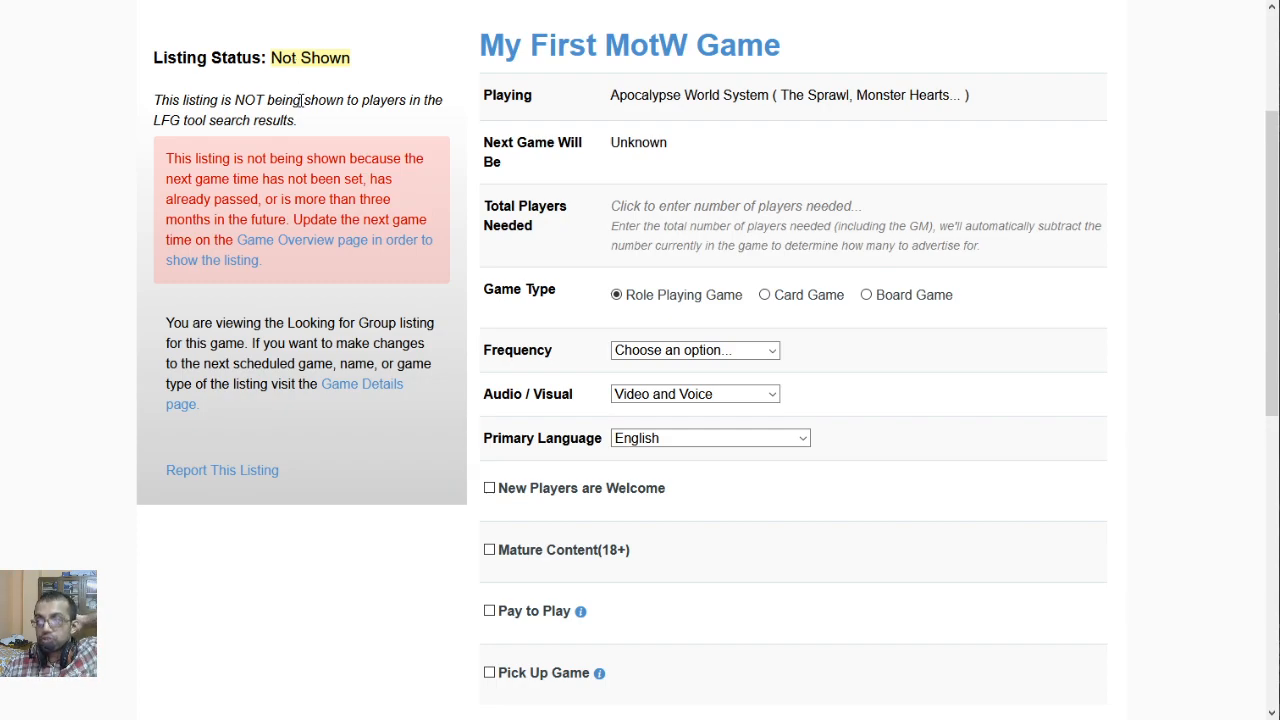
click(701, 206)
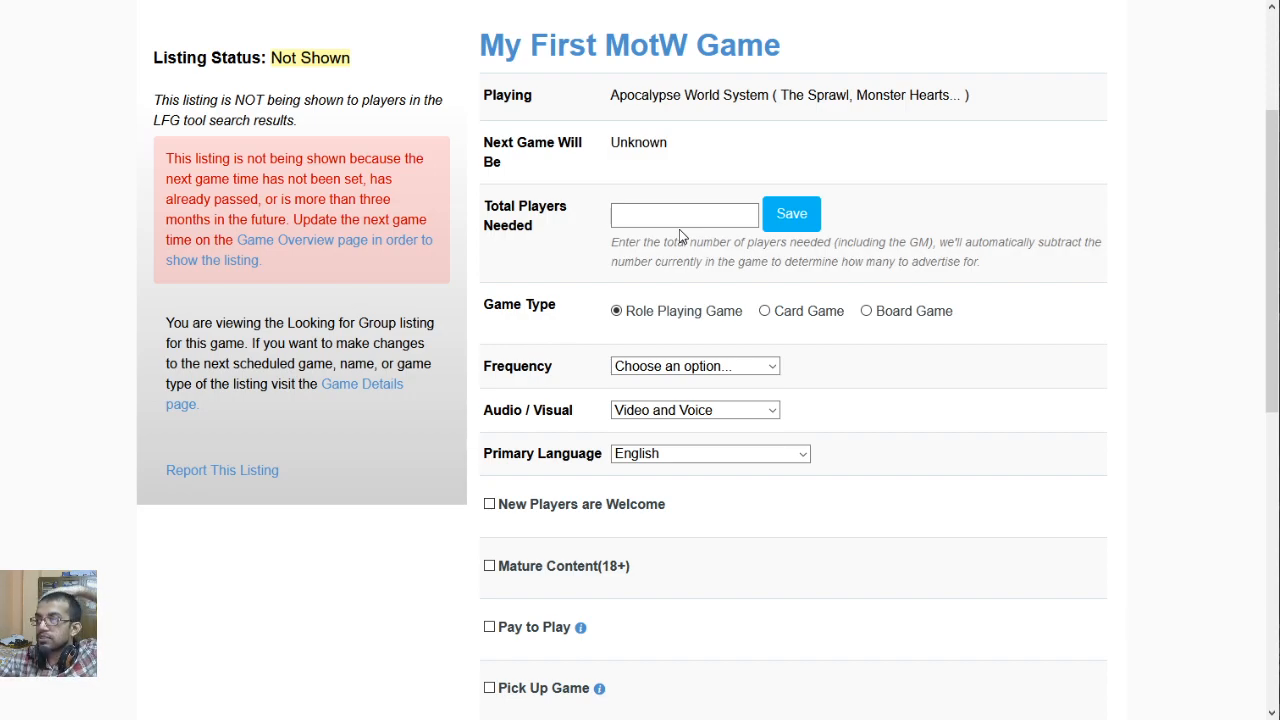
double_click(862, 242)
click(664, 218)
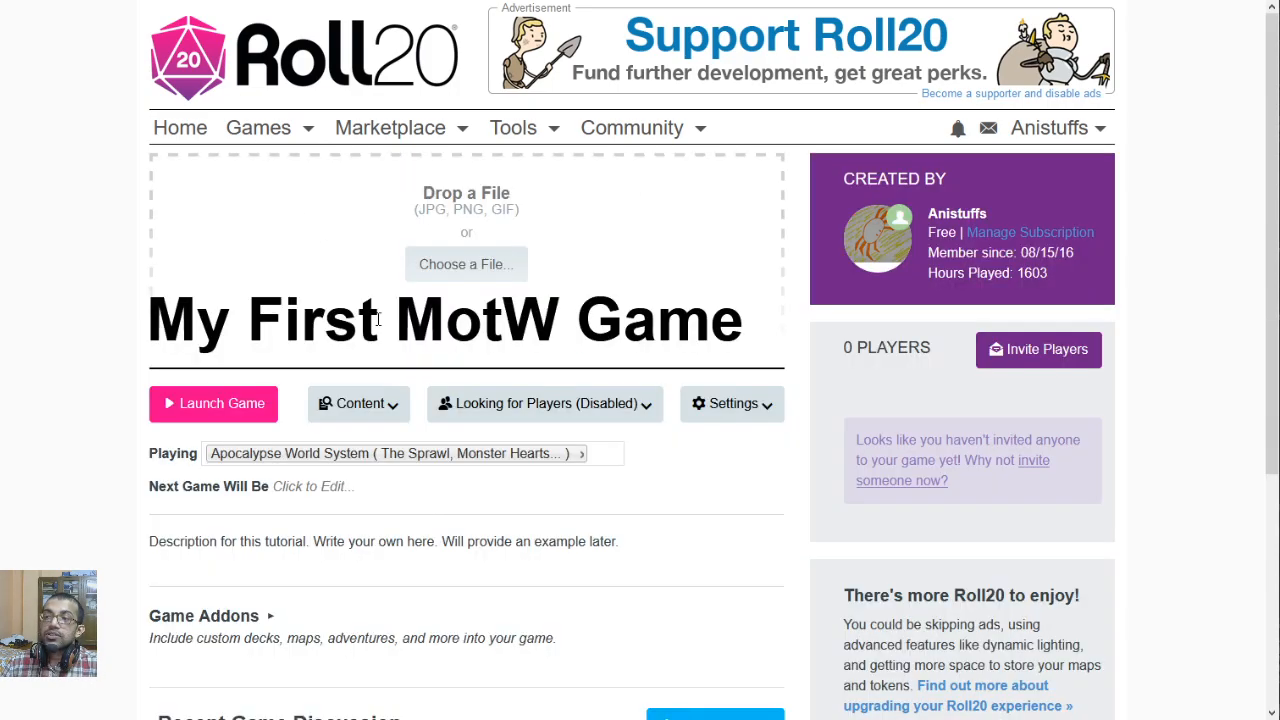
click(358, 541)
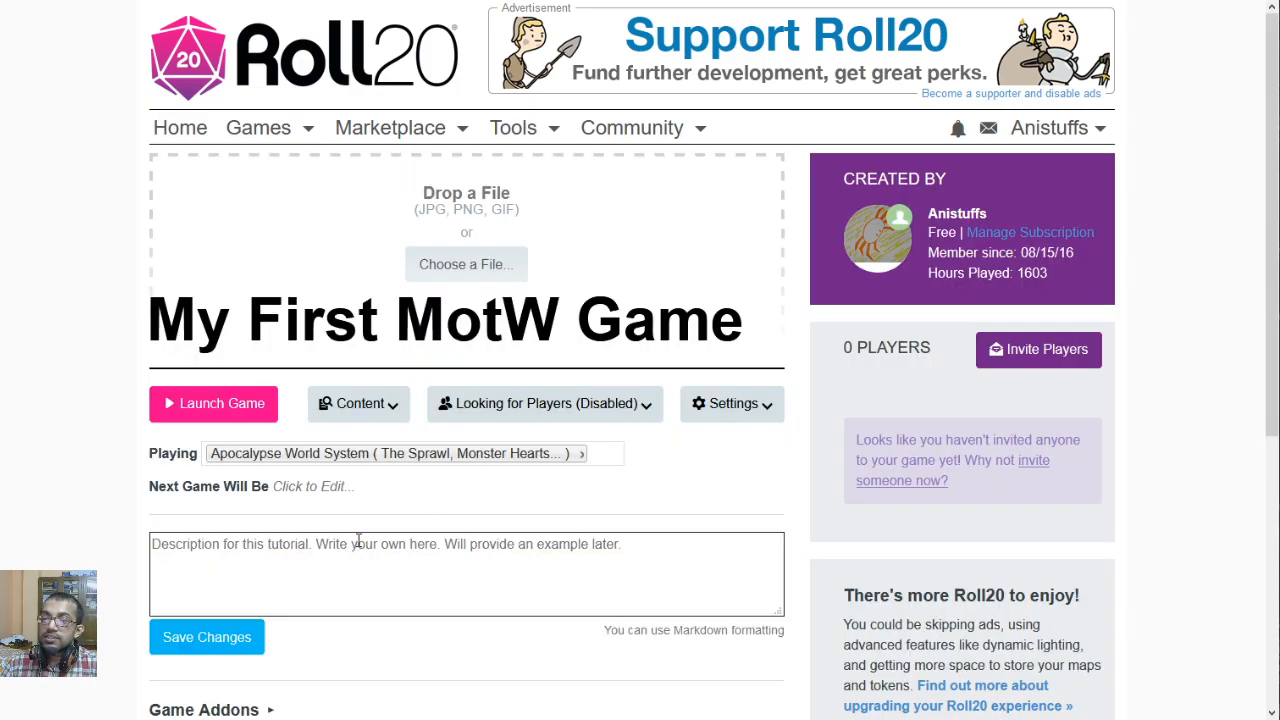
click(324, 488)
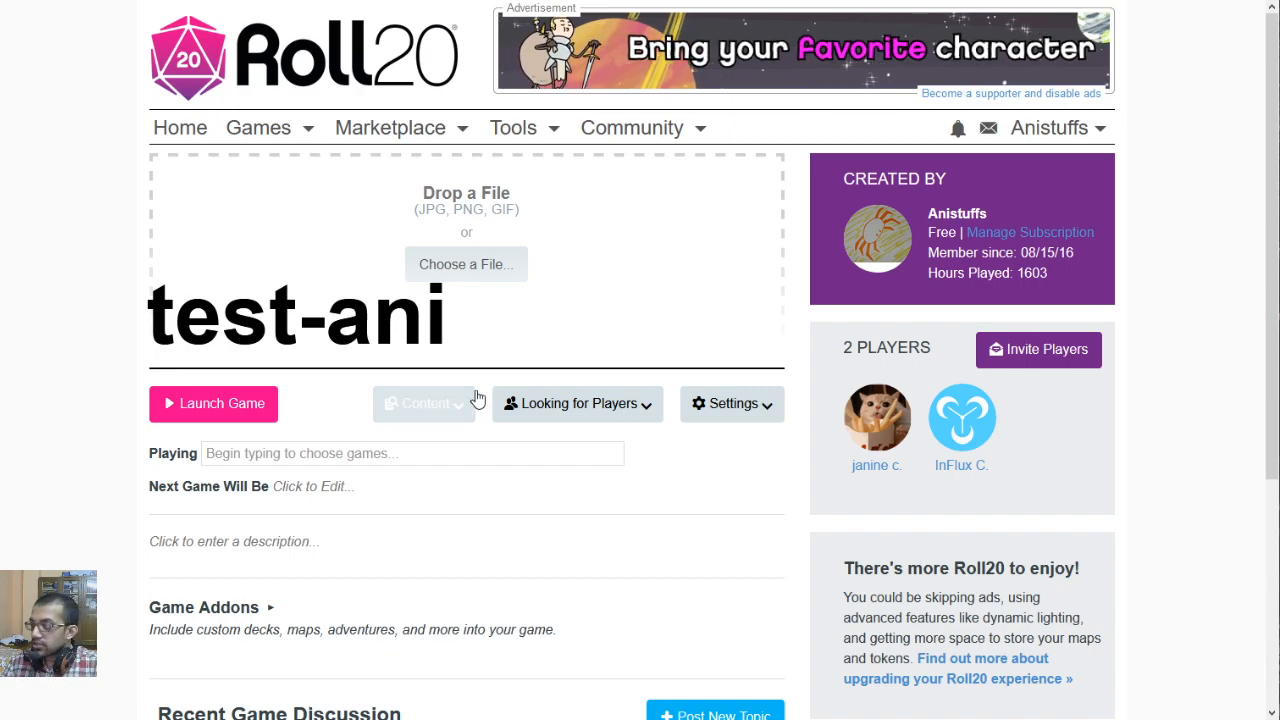
Delete both existing player characters from the journal of the test-ani game and view its archived characters.
mouse_move(882, 424)
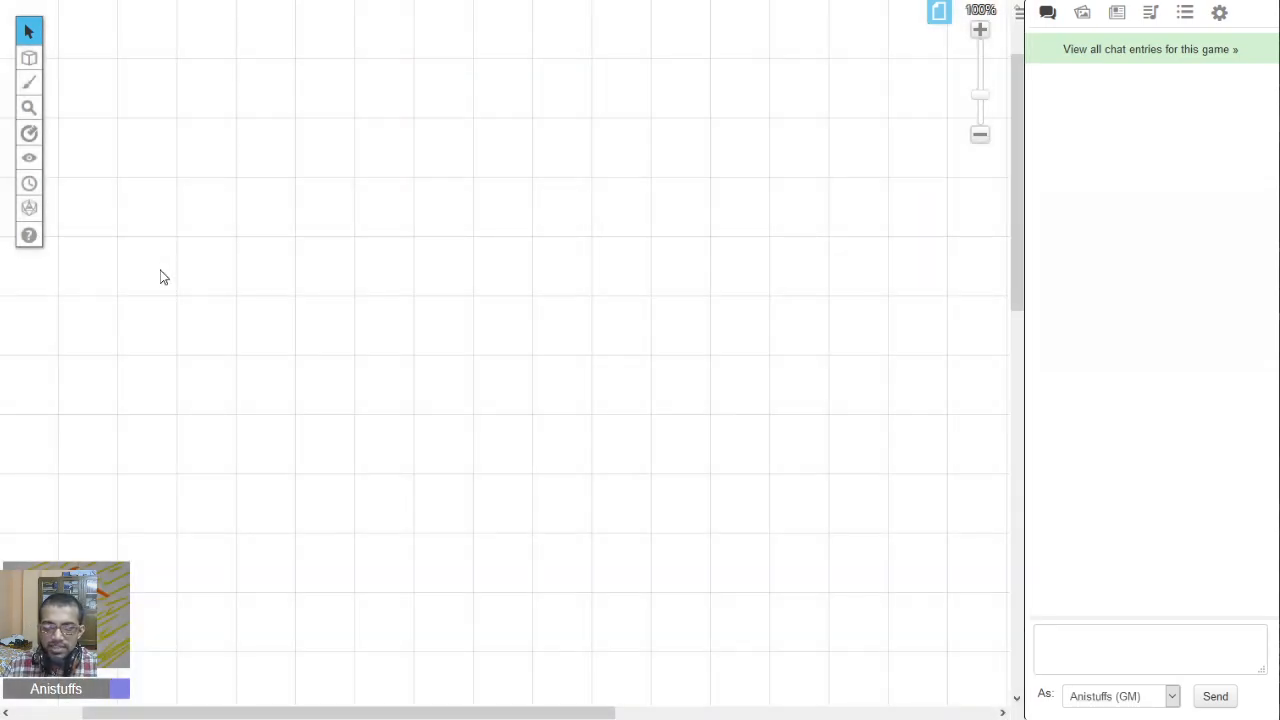
click(1117, 12)
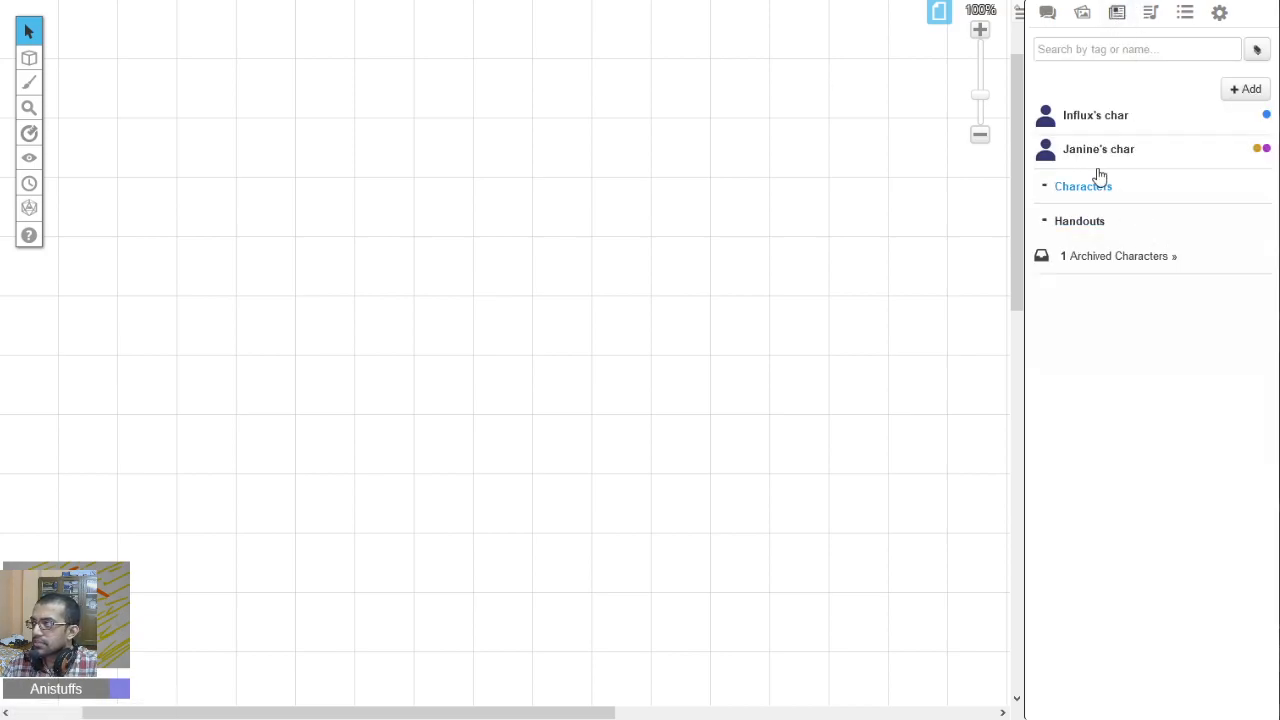
right_click(1100, 120)
click(1138, 182)
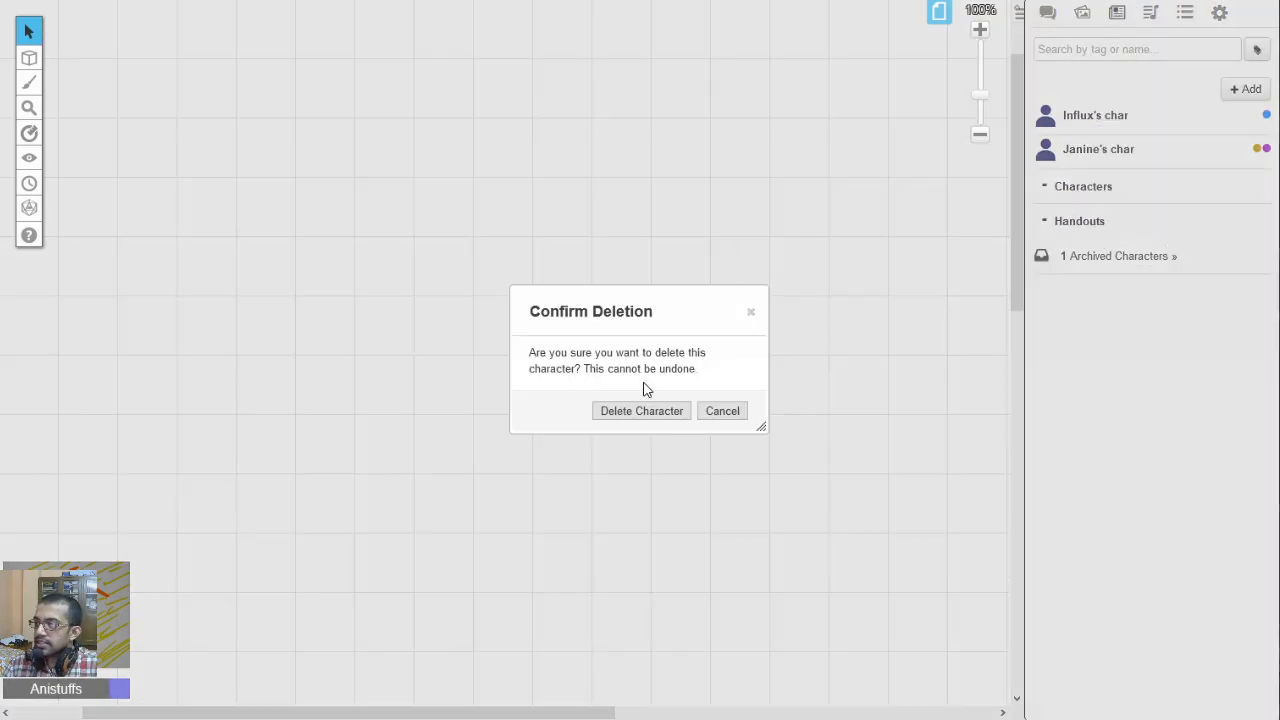
click(651, 409)
right_click(1085, 120)
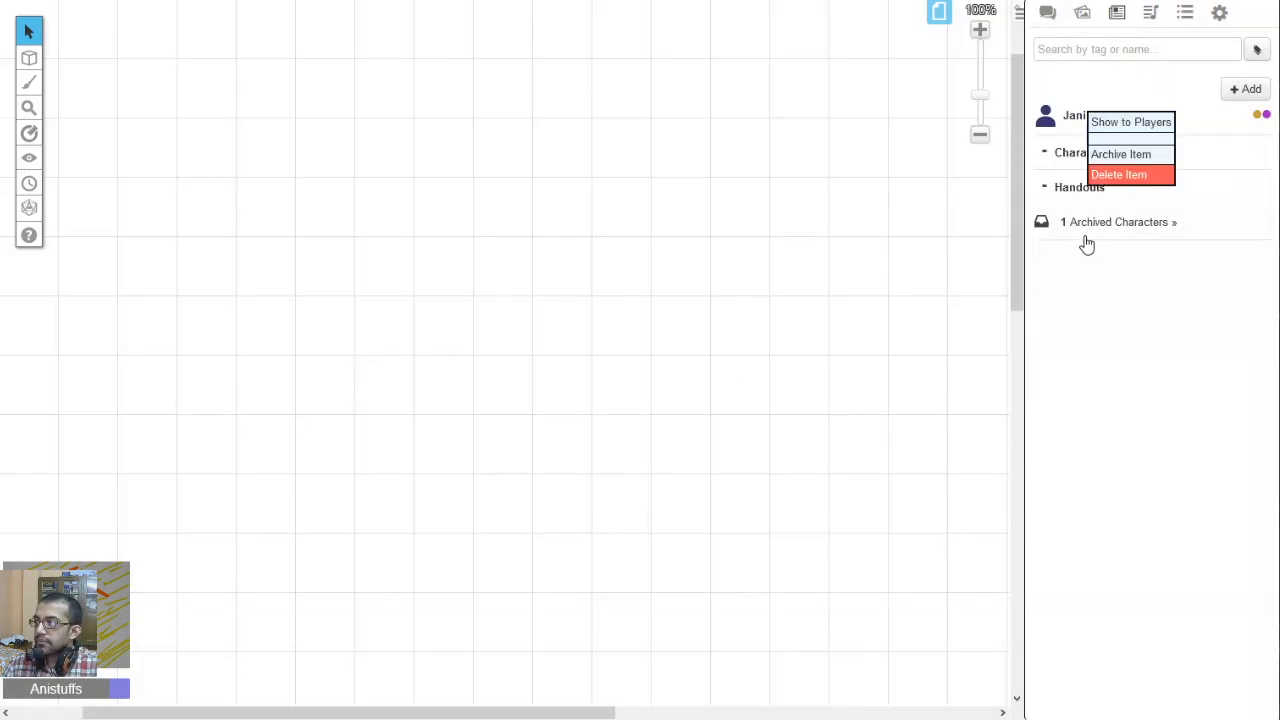
click(1137, 189)
click(618, 412)
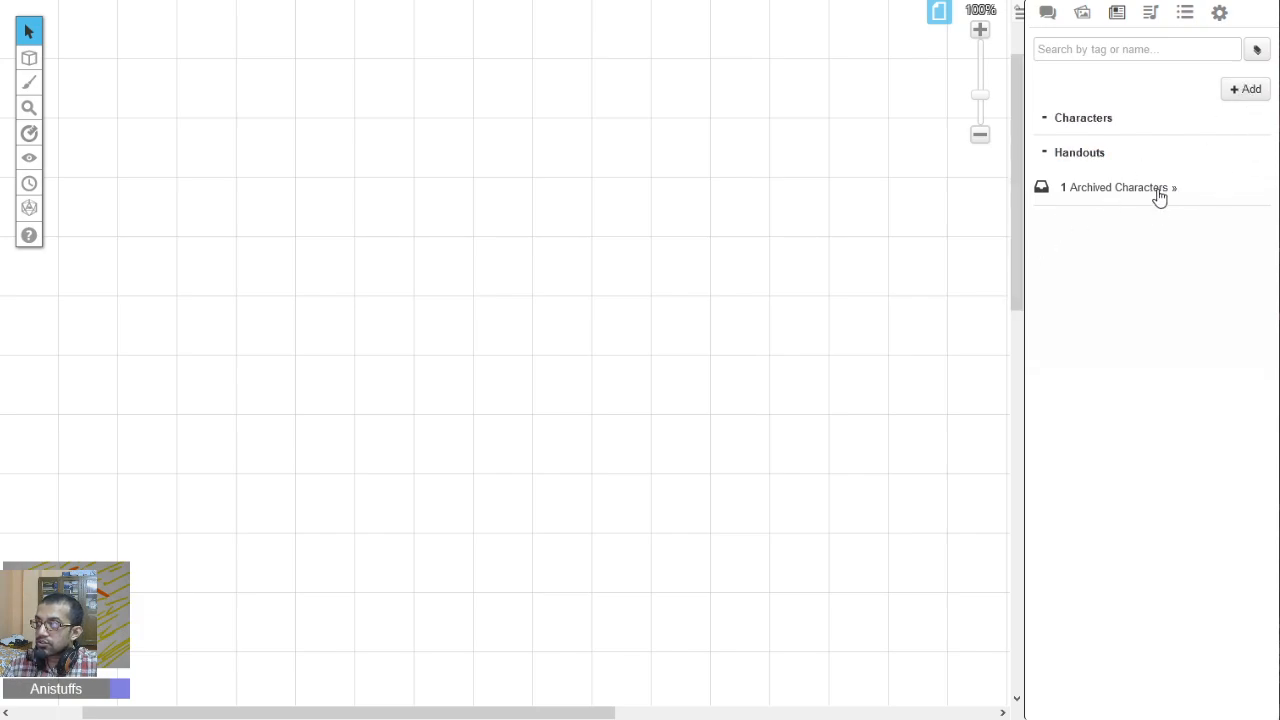
click(1125, 189)
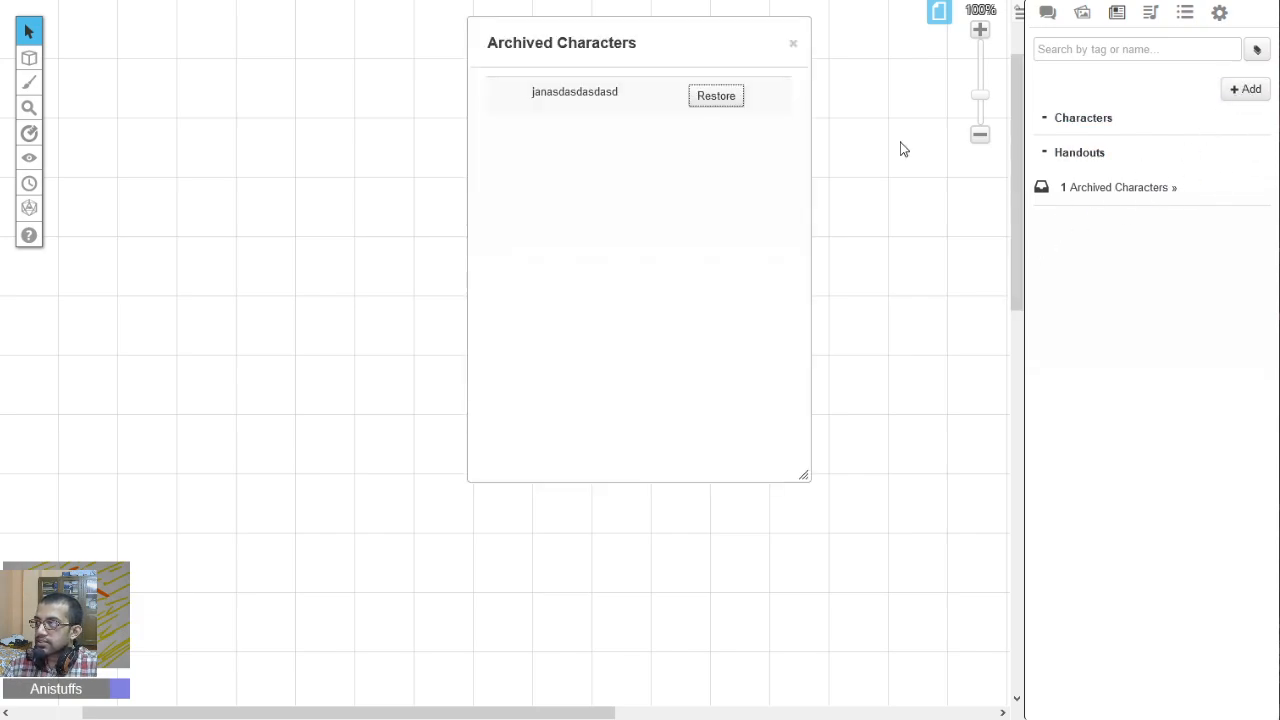
click(793, 44)
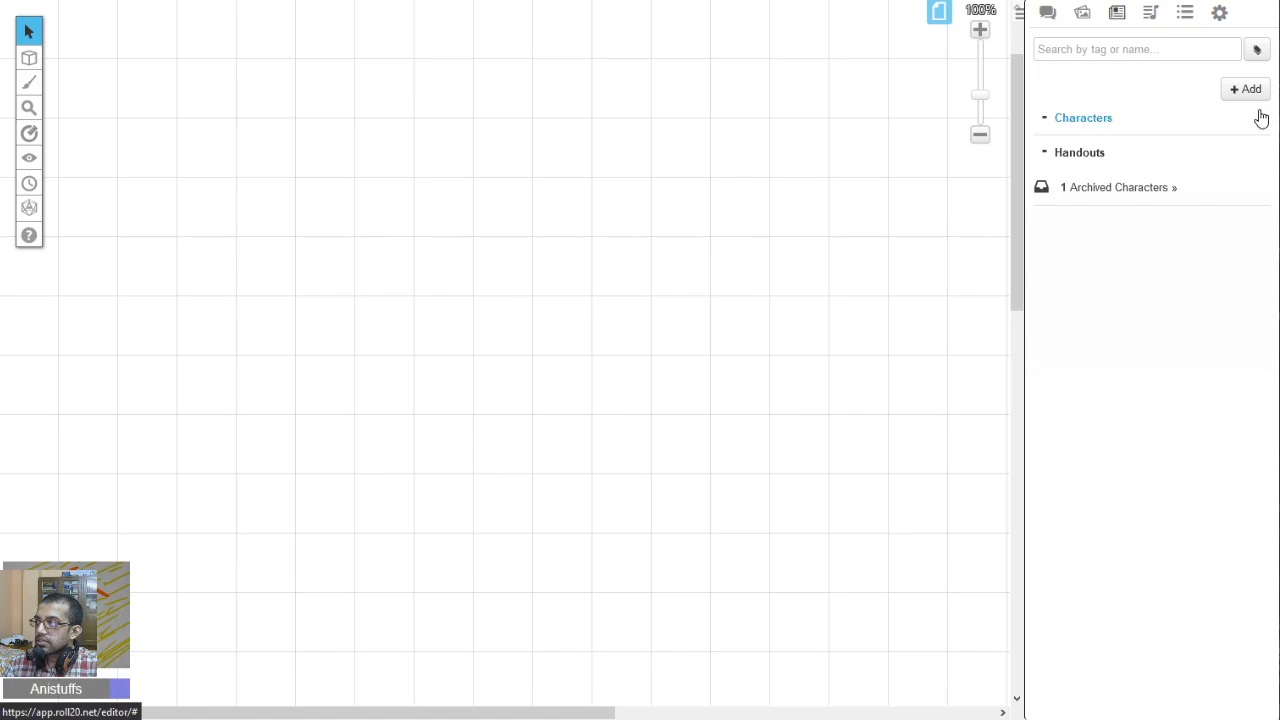
Add a new character to the journal and enter the first player's name followed by "hunter" as its name.
click(1250, 90)
click(1210, 121)
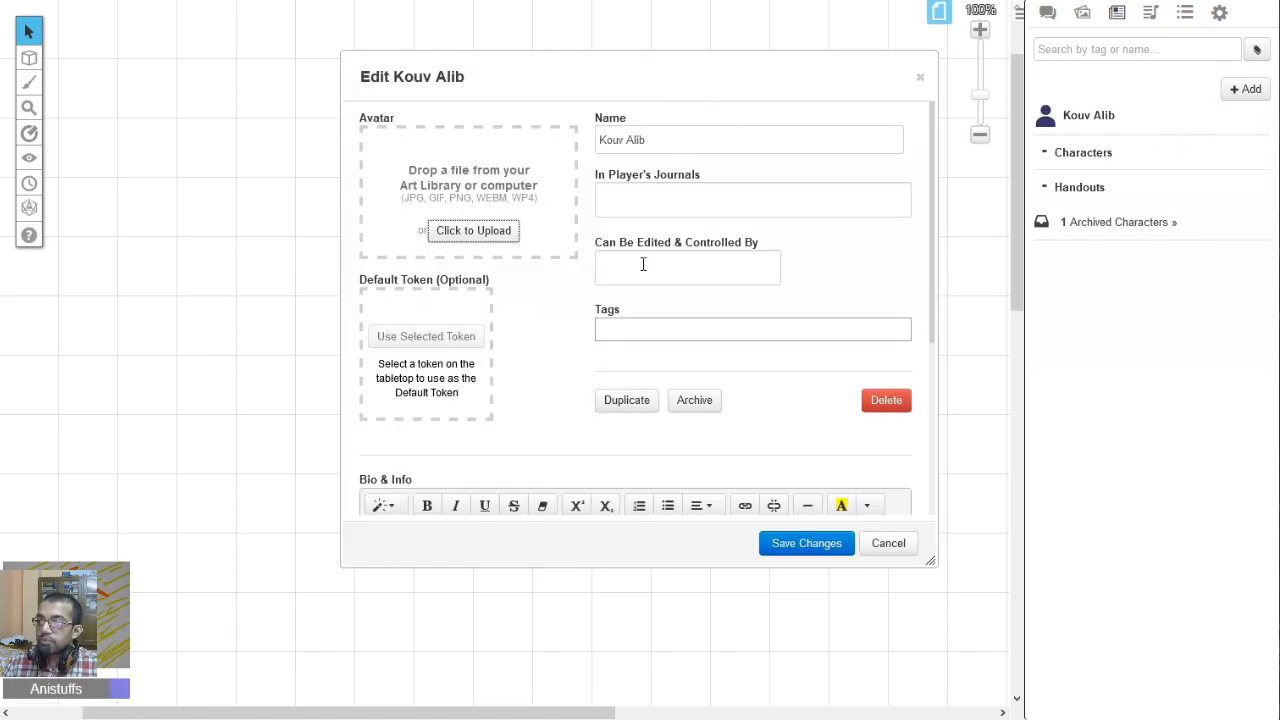
click(643, 264)
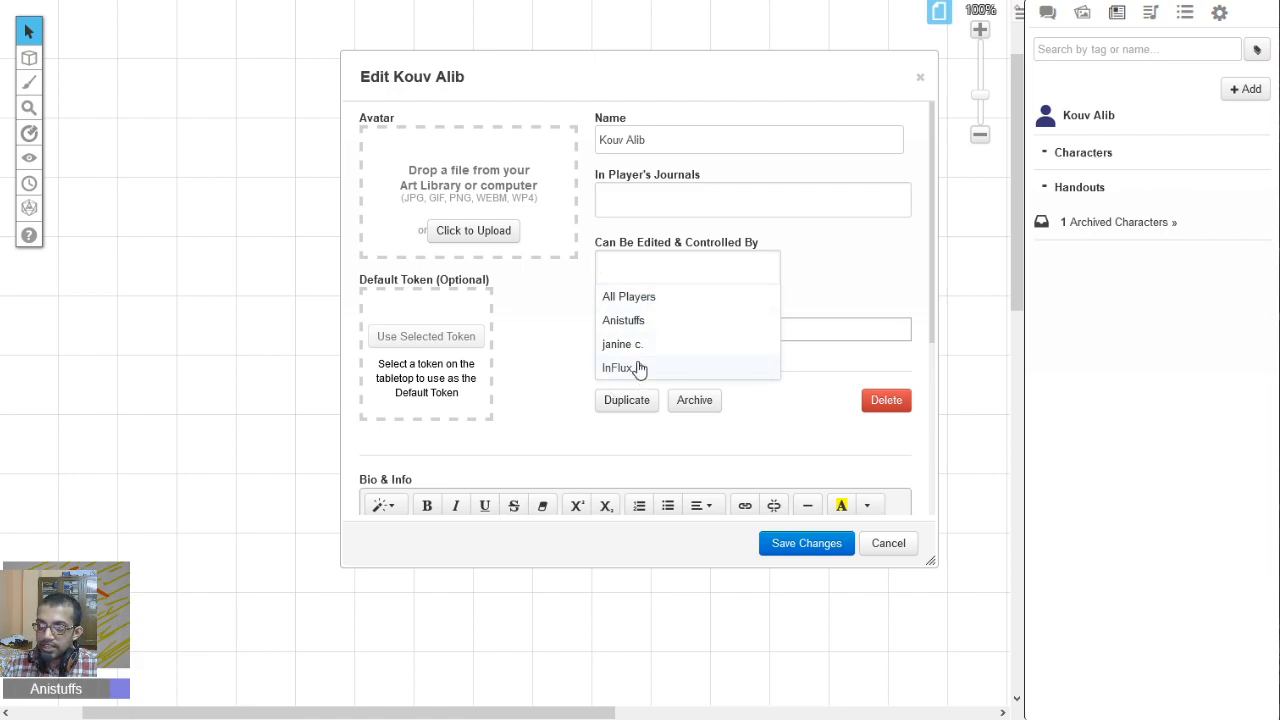
triple_click(636, 140)
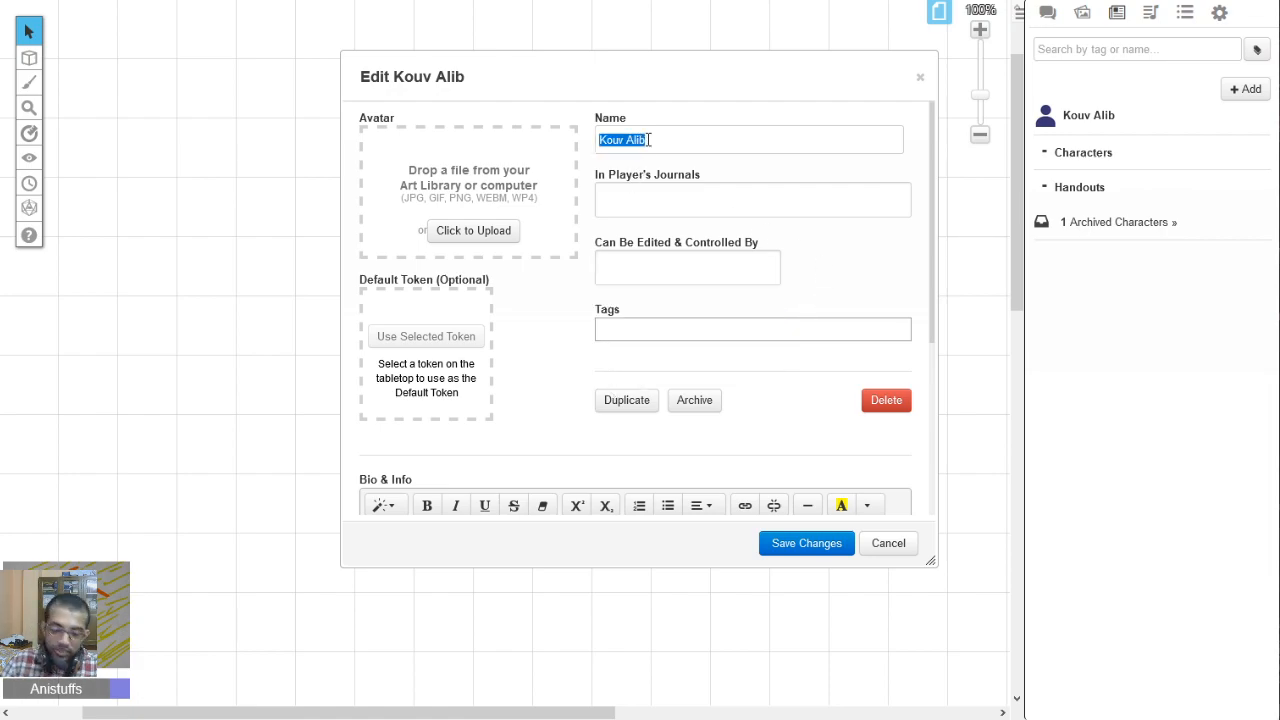
text(Janin's hunter)
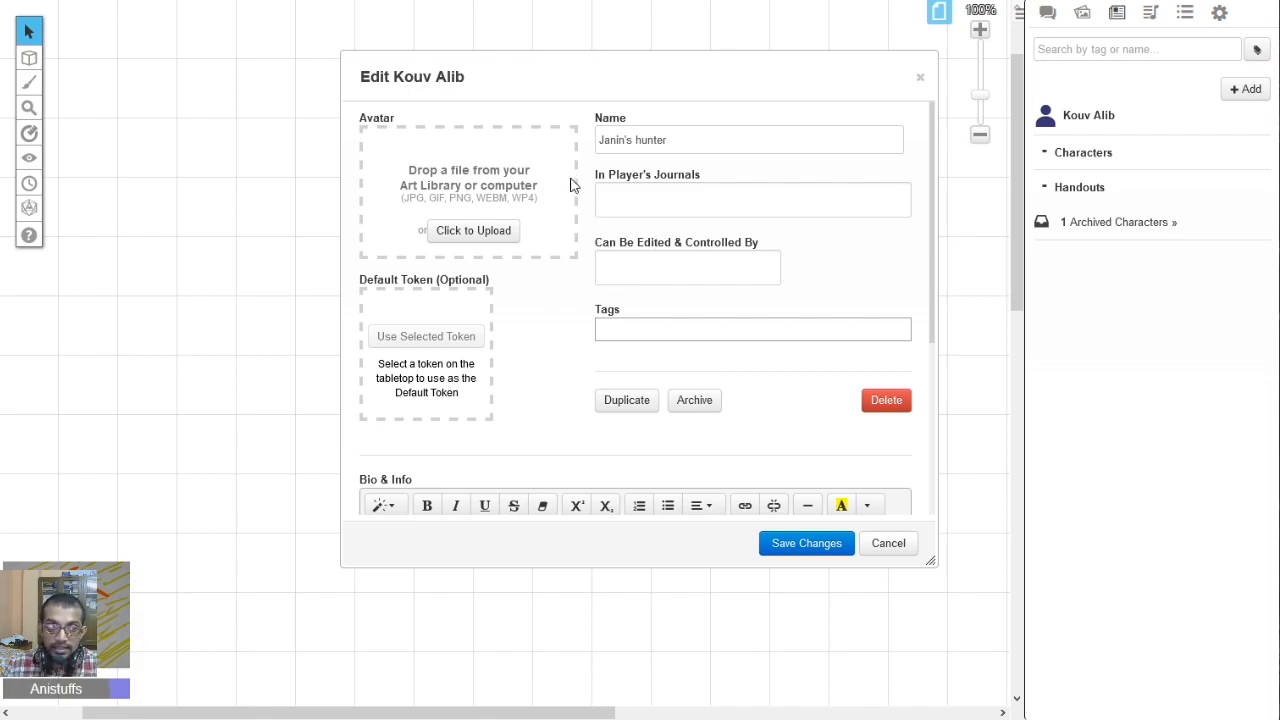
Allow the first invited player to edit and control the new hunter character, and save the changes.
scroll(602, 336, down, 2)
scroll(623, 420, up, 1)
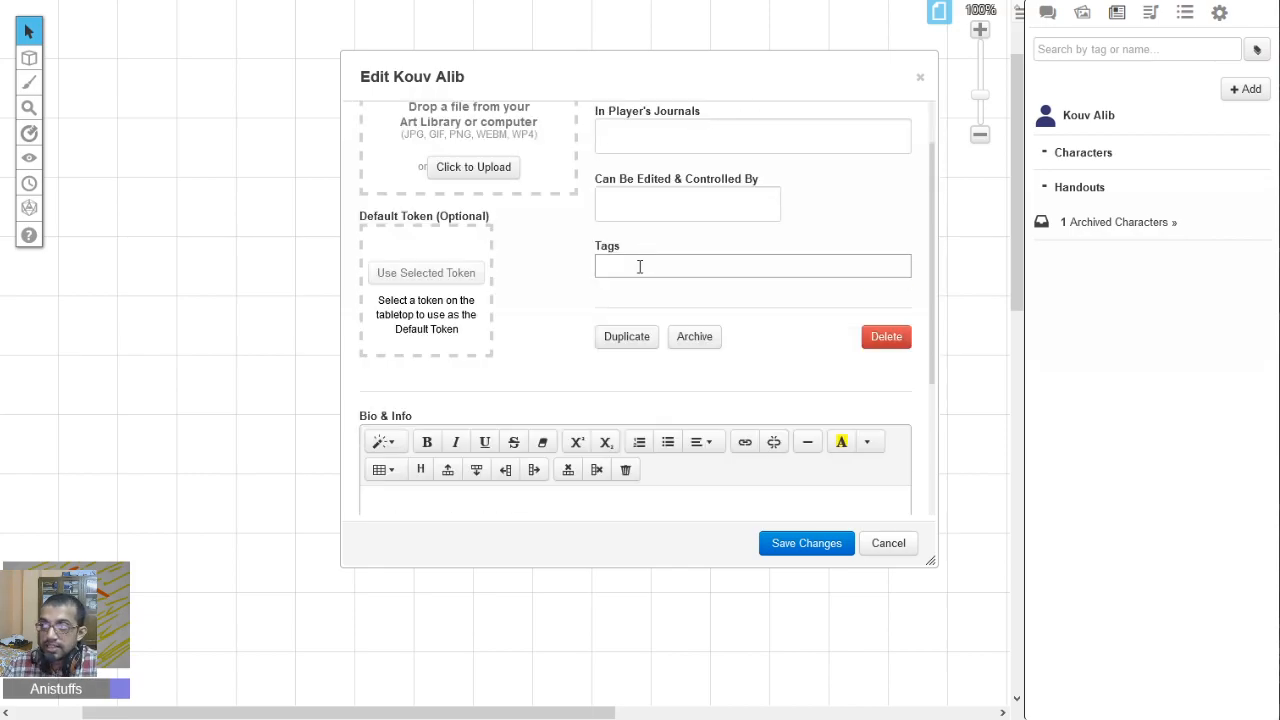
click(660, 197)
click(625, 280)
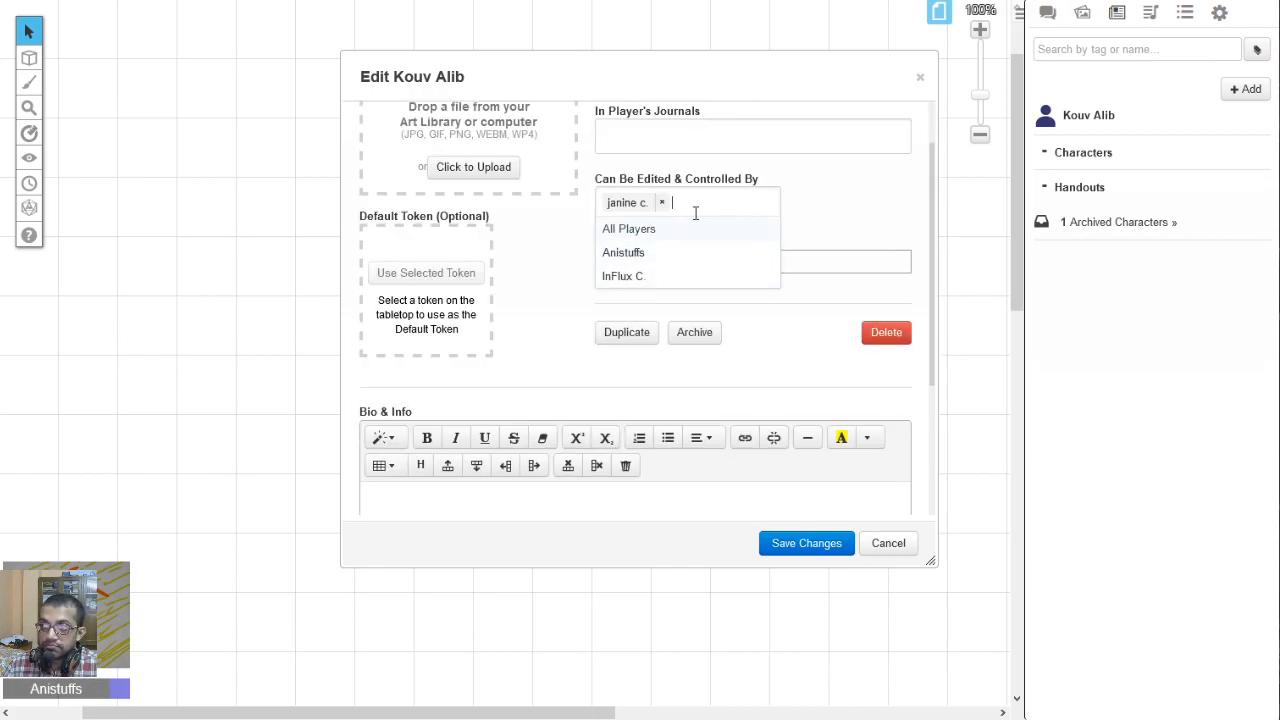
click(562, 279)
scroll(637, 266, up, 3)
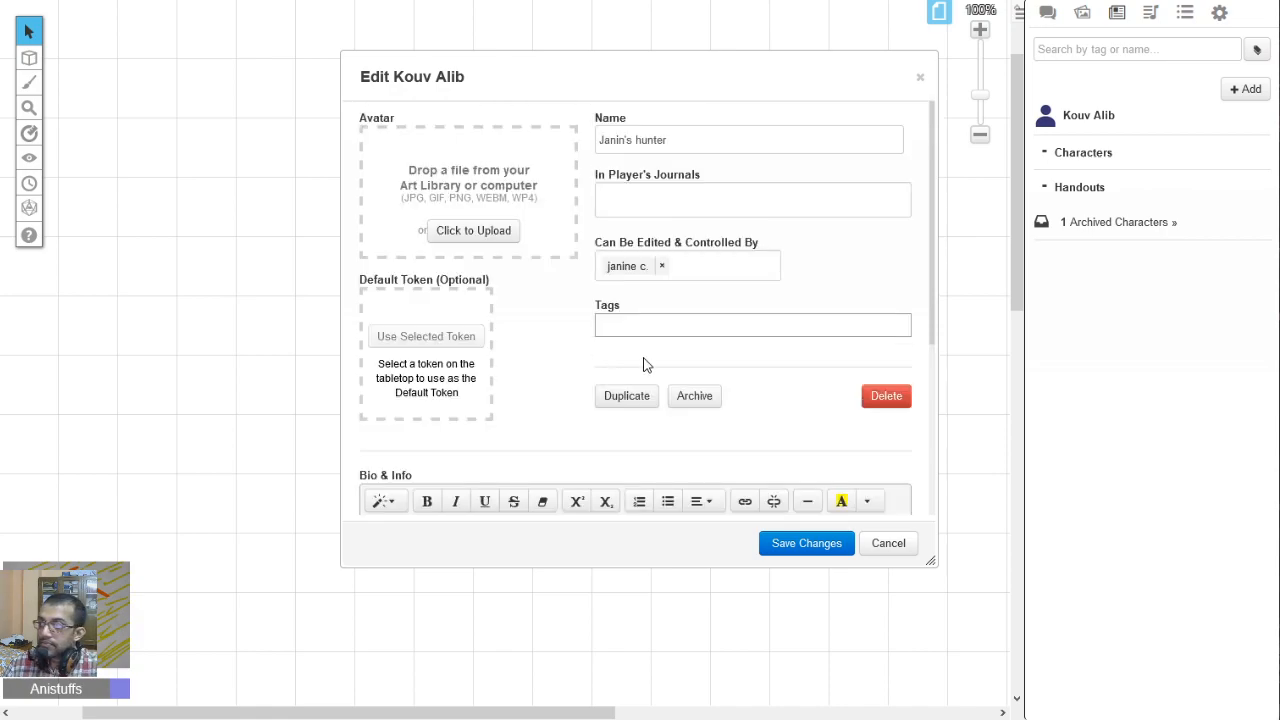
click(808, 546)
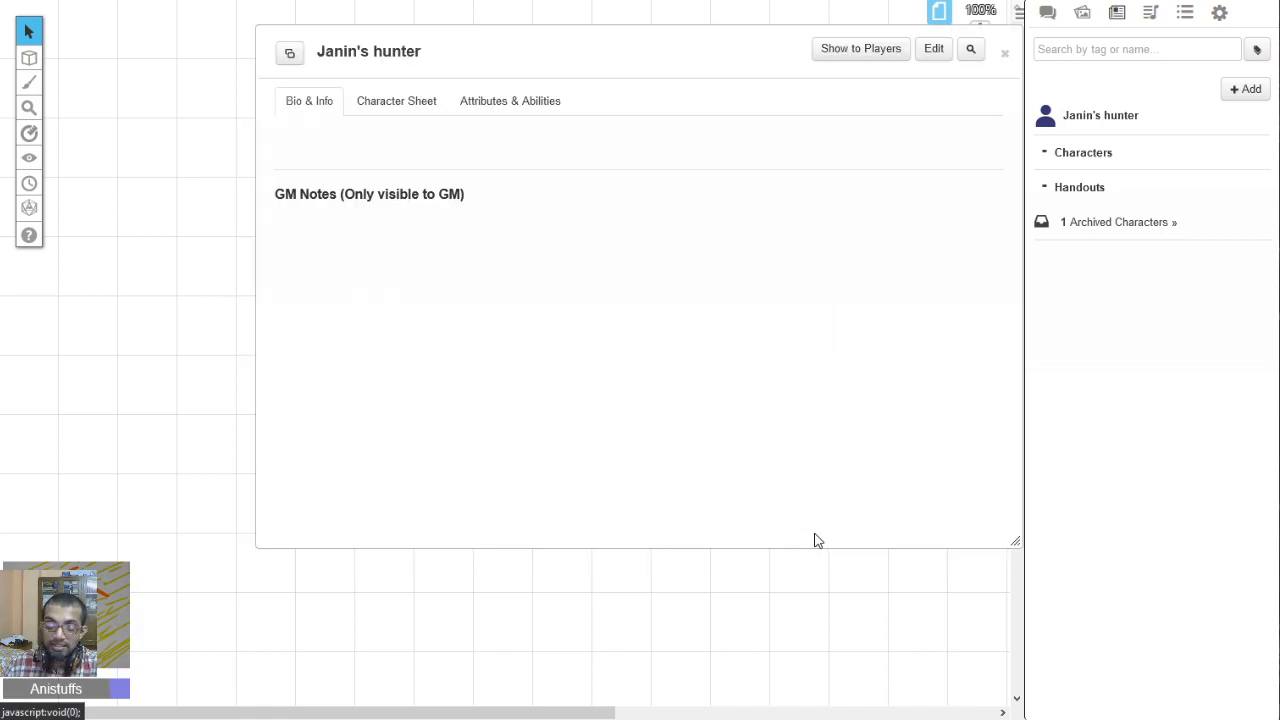
Make the first player's hunter character appear in that player's journal and save the changes.
click(929, 50)
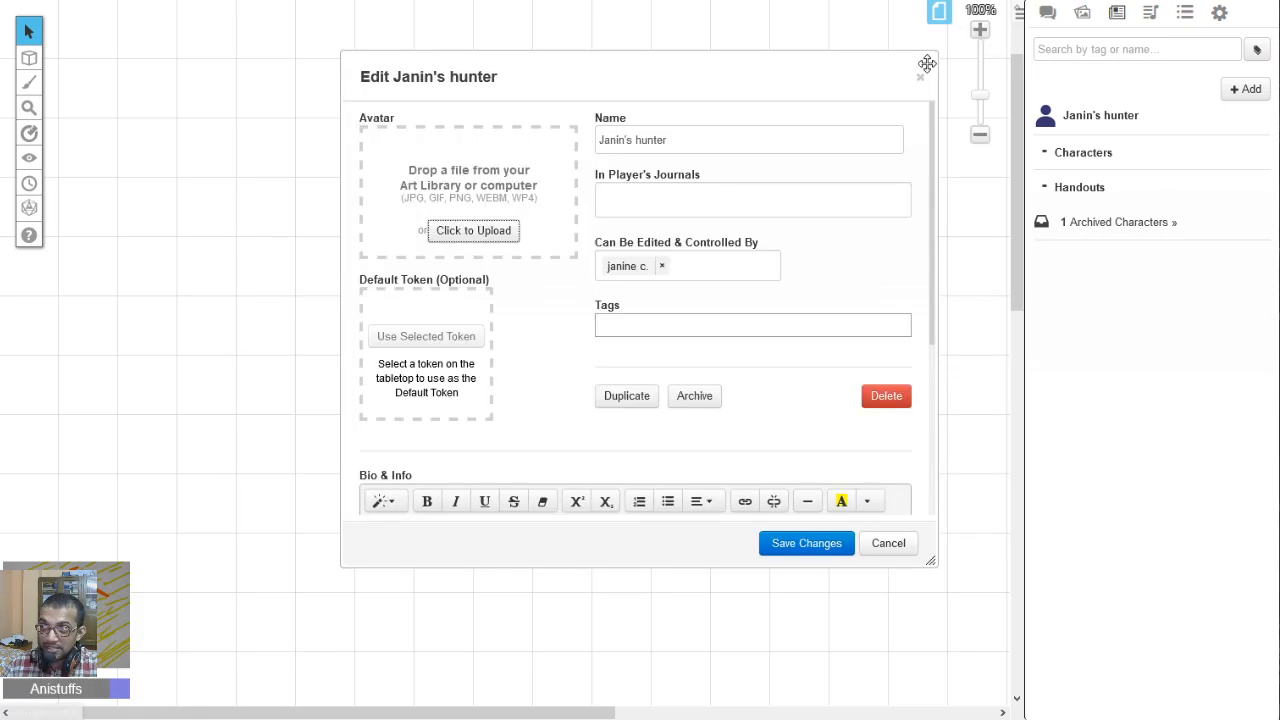
click(656, 201)
click(637, 273)
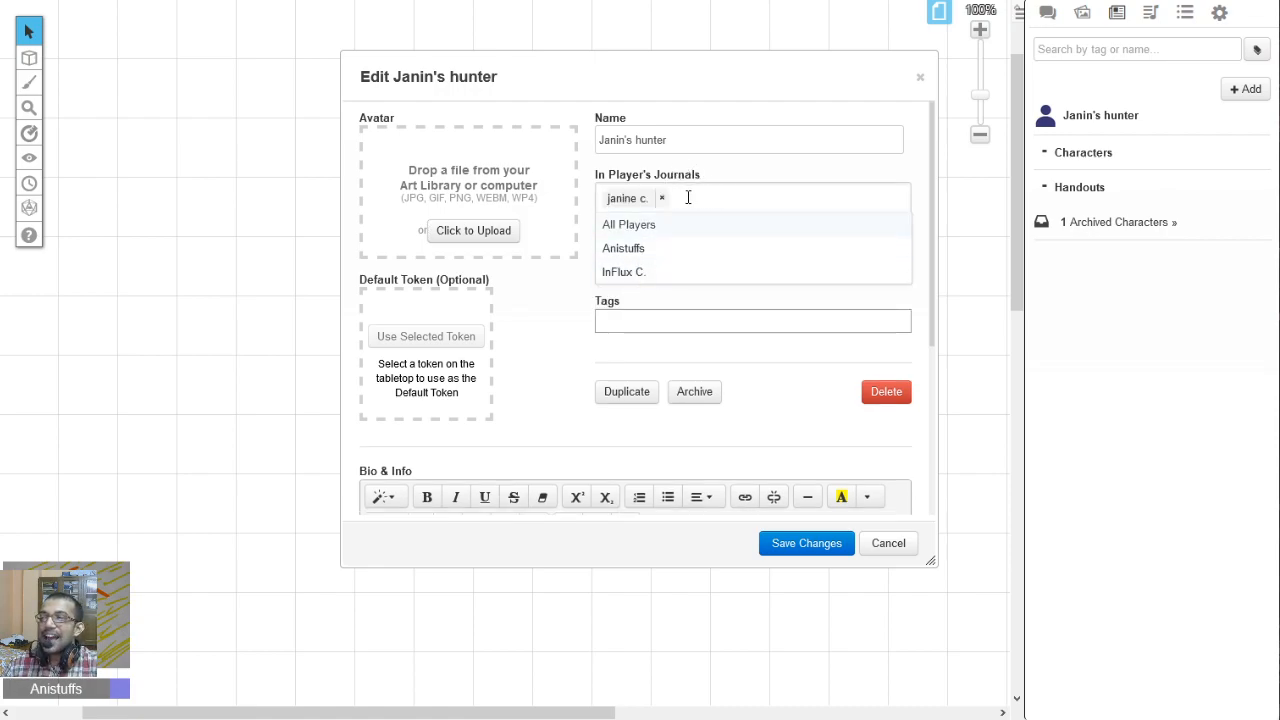
click(919, 235)
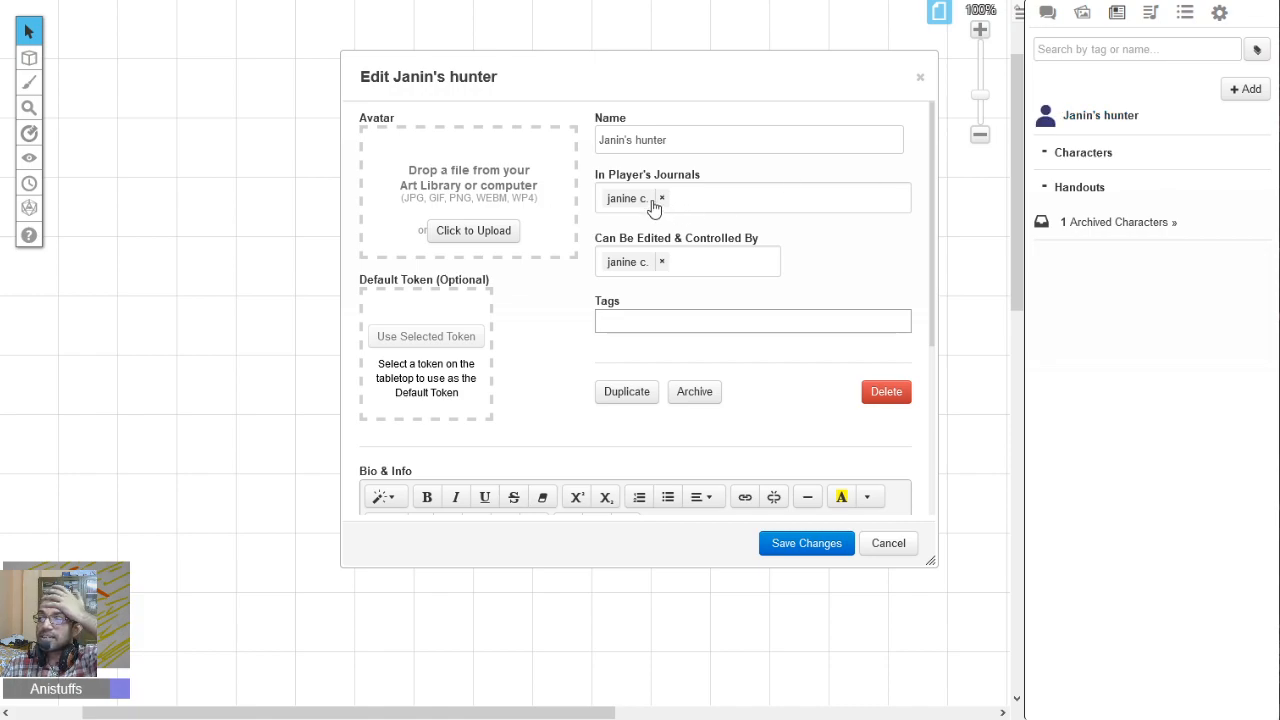
click(697, 200)
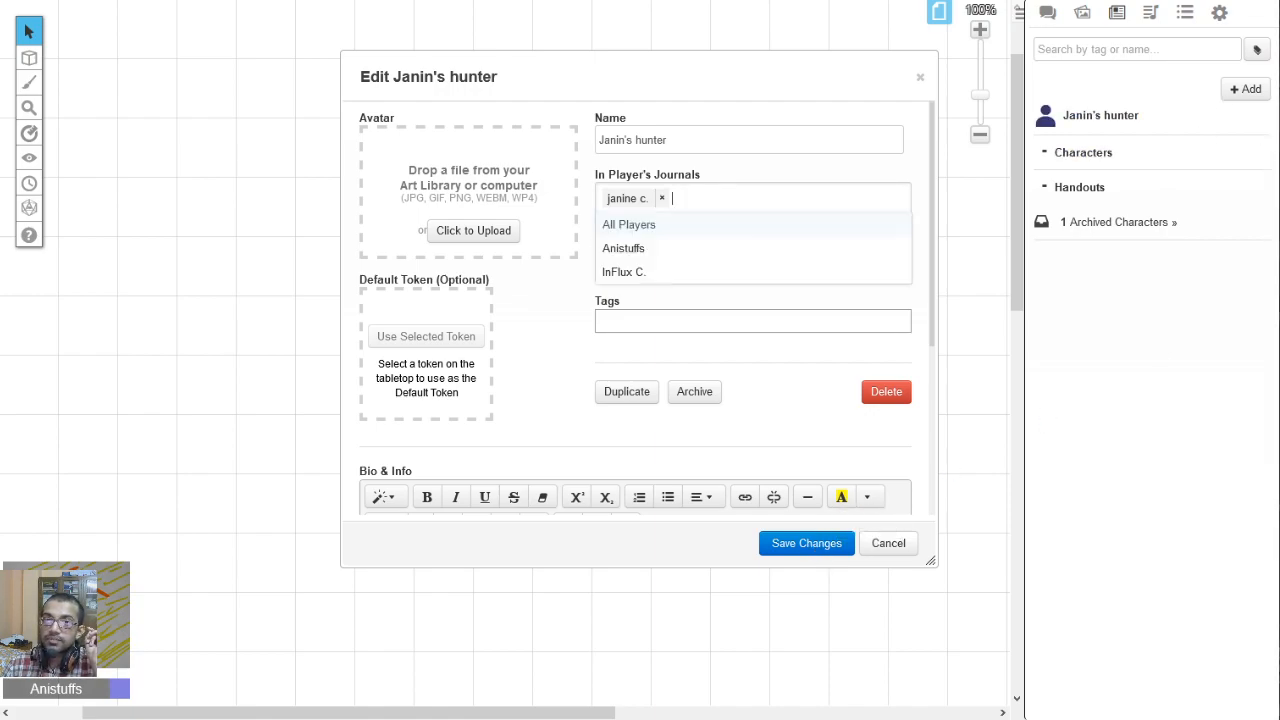
click(816, 549)
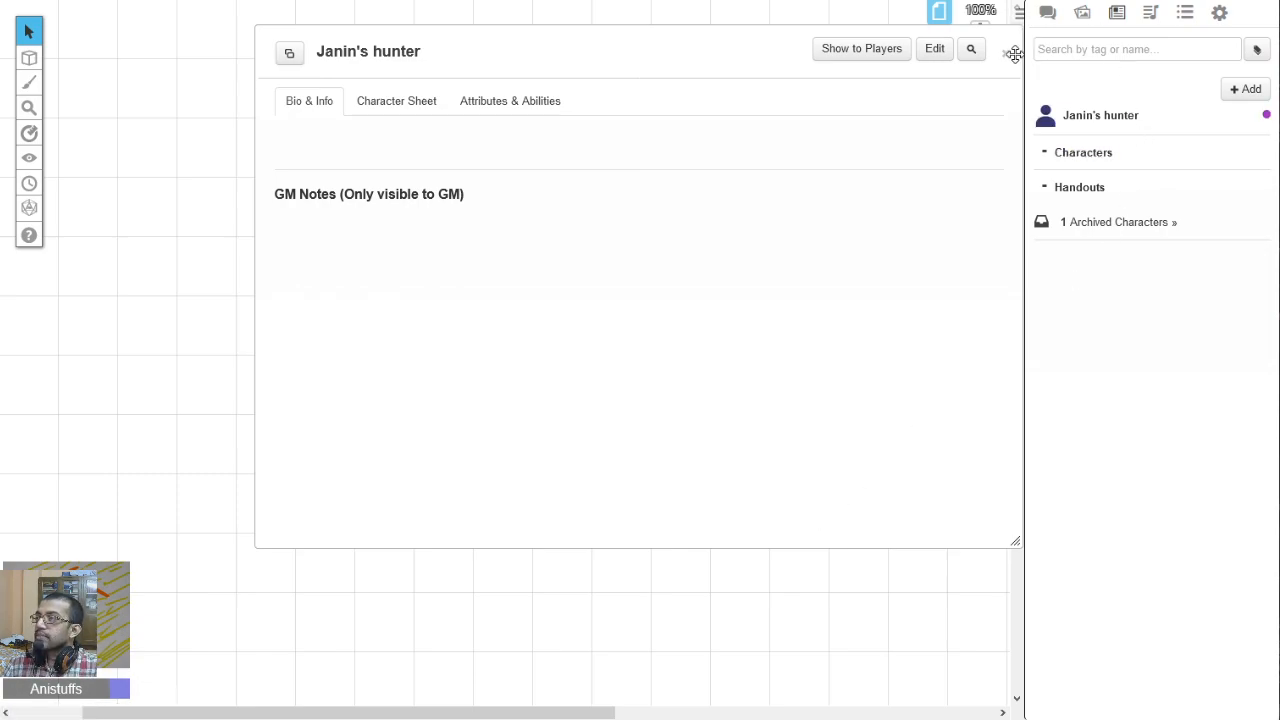
Choose The Professional as the playbook on the first player's hunter sheet and close the character.
click(421, 107)
click(838, 187)
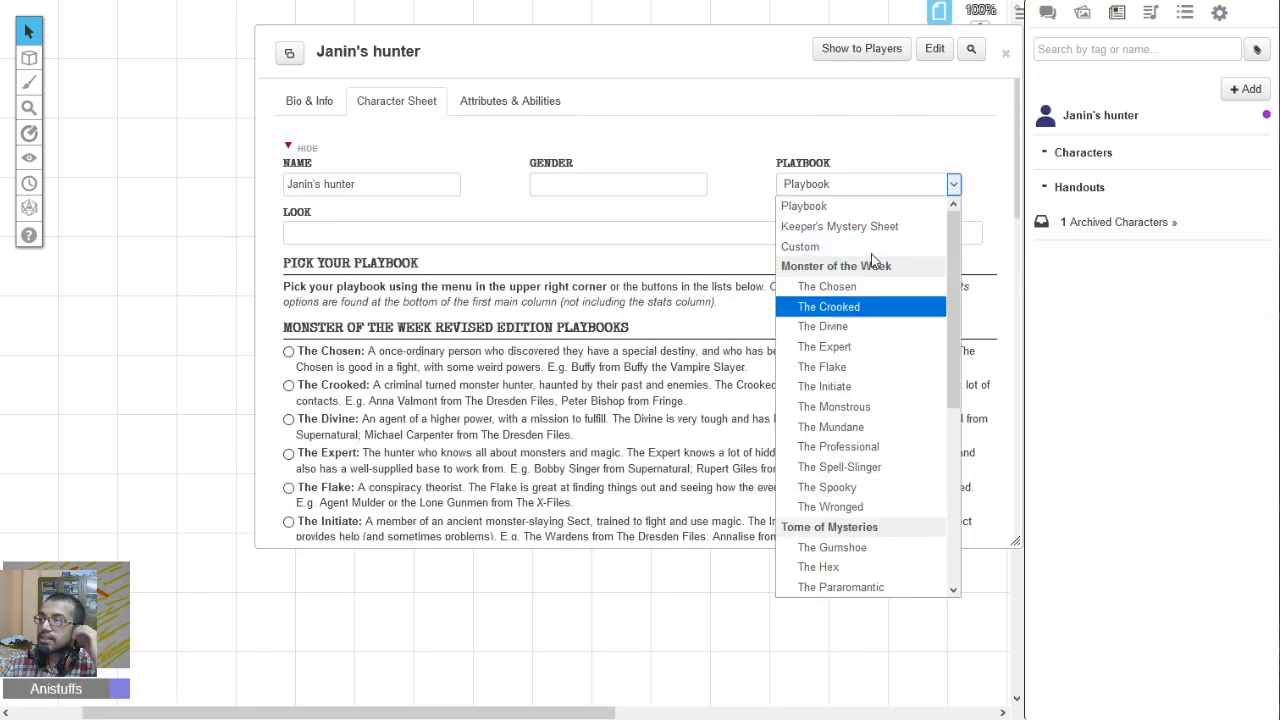
scroll(866, 342, down, 3)
scroll(855, 420, up, 3)
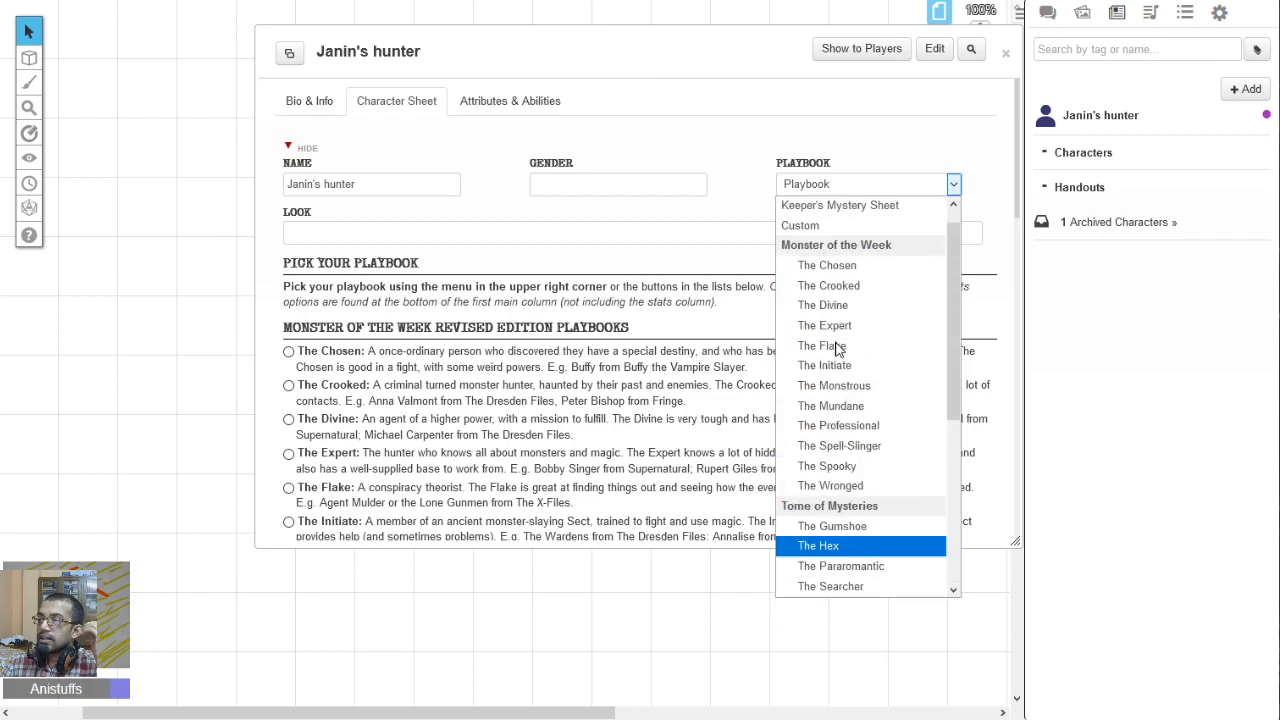
click(858, 433)
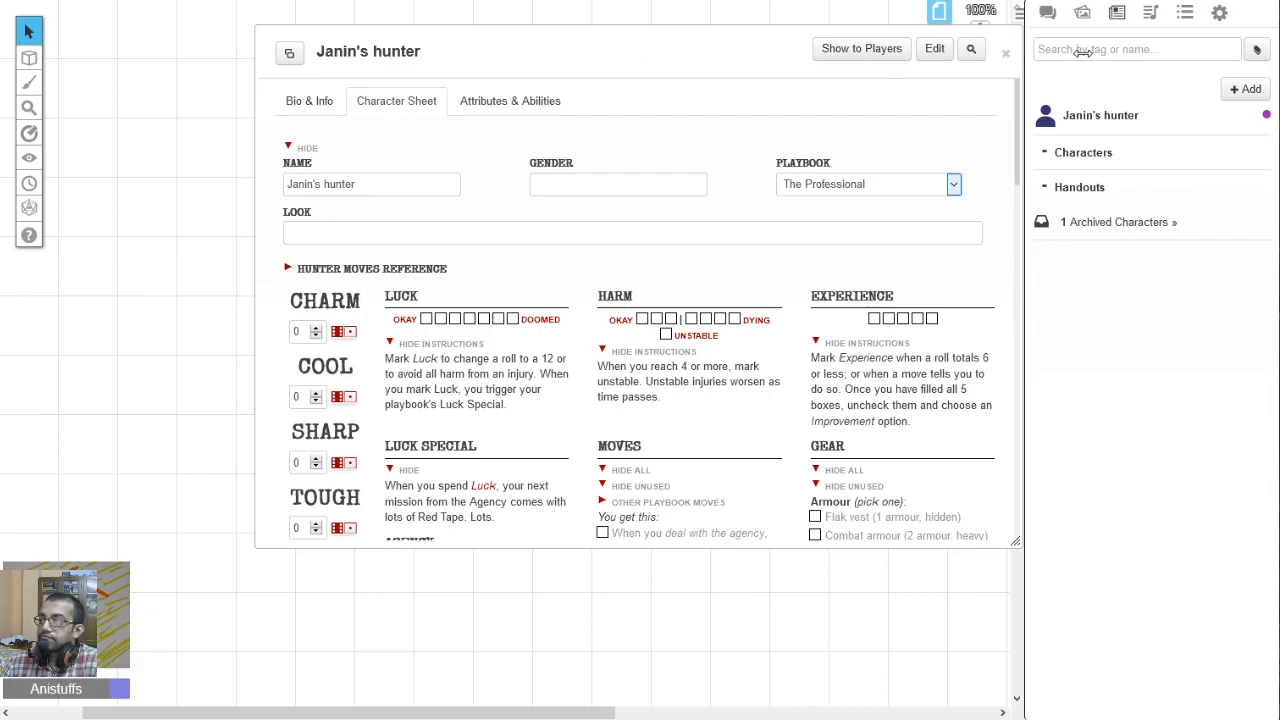
click(1008, 54)
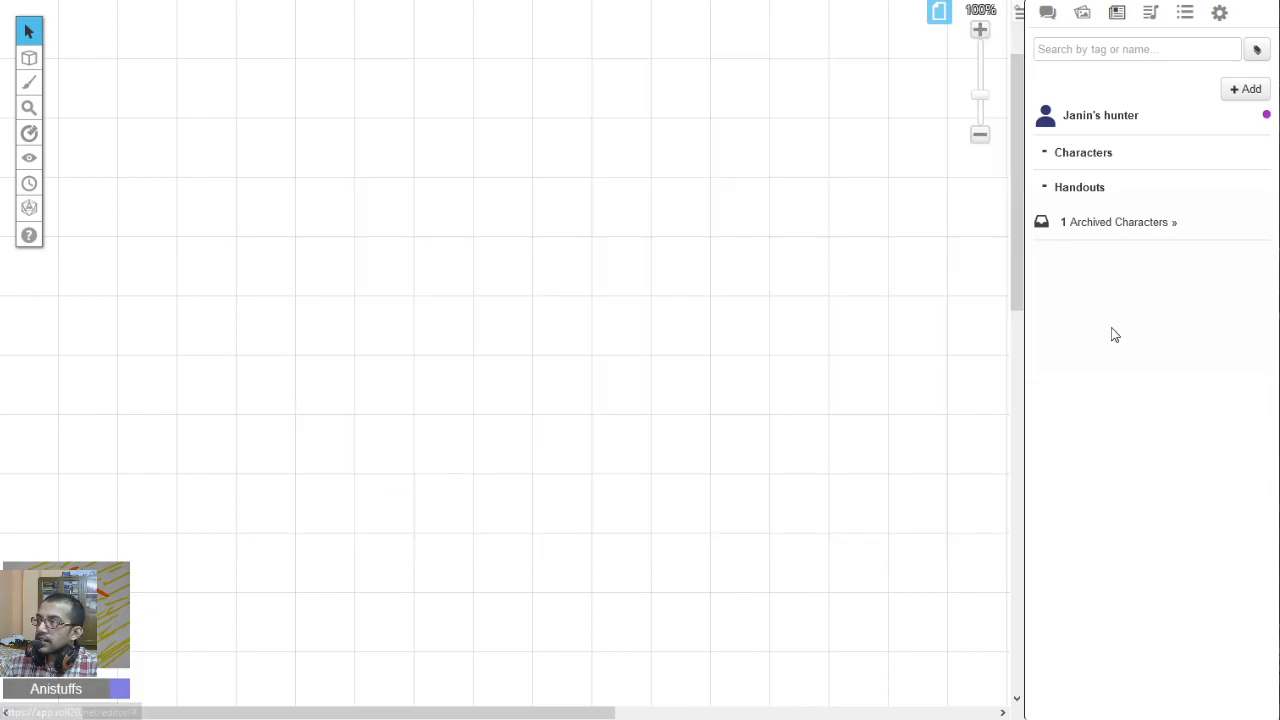
Add another character to the journal and enter the second player's name followed by "char" as its name.
click(1249, 90)
click(1230, 121)
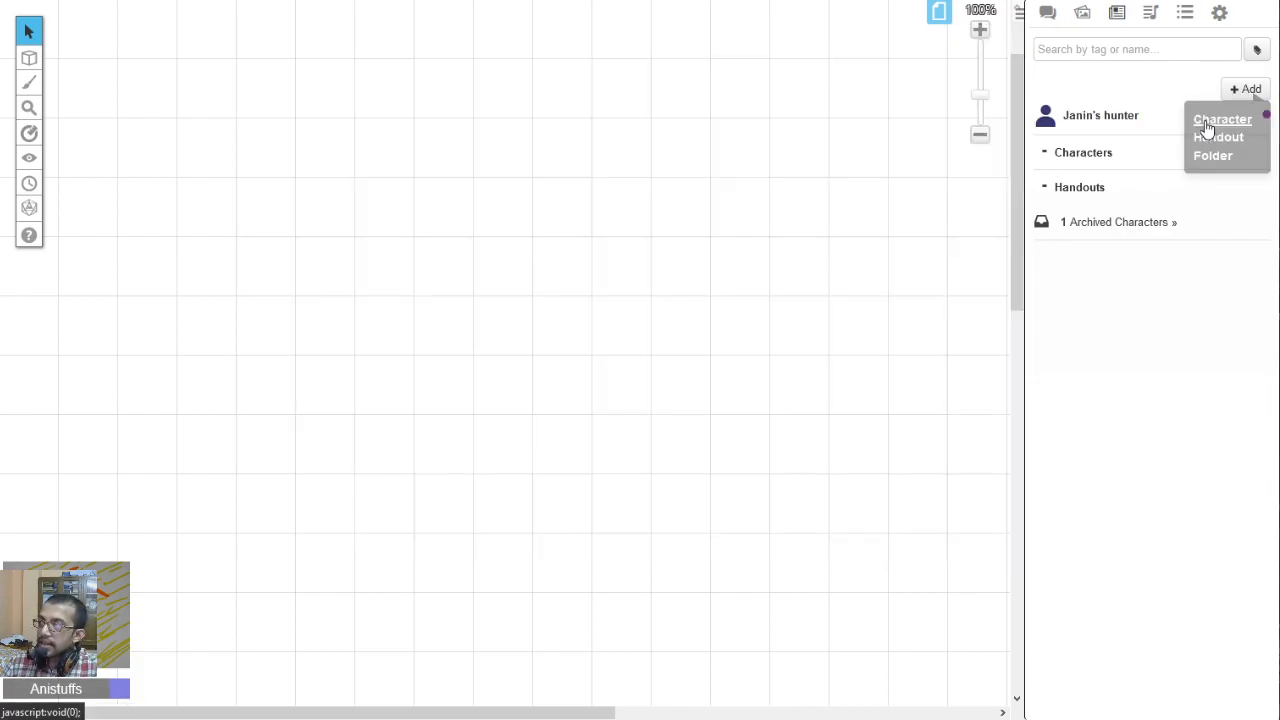
triple_click(691, 146)
text(influx's char)
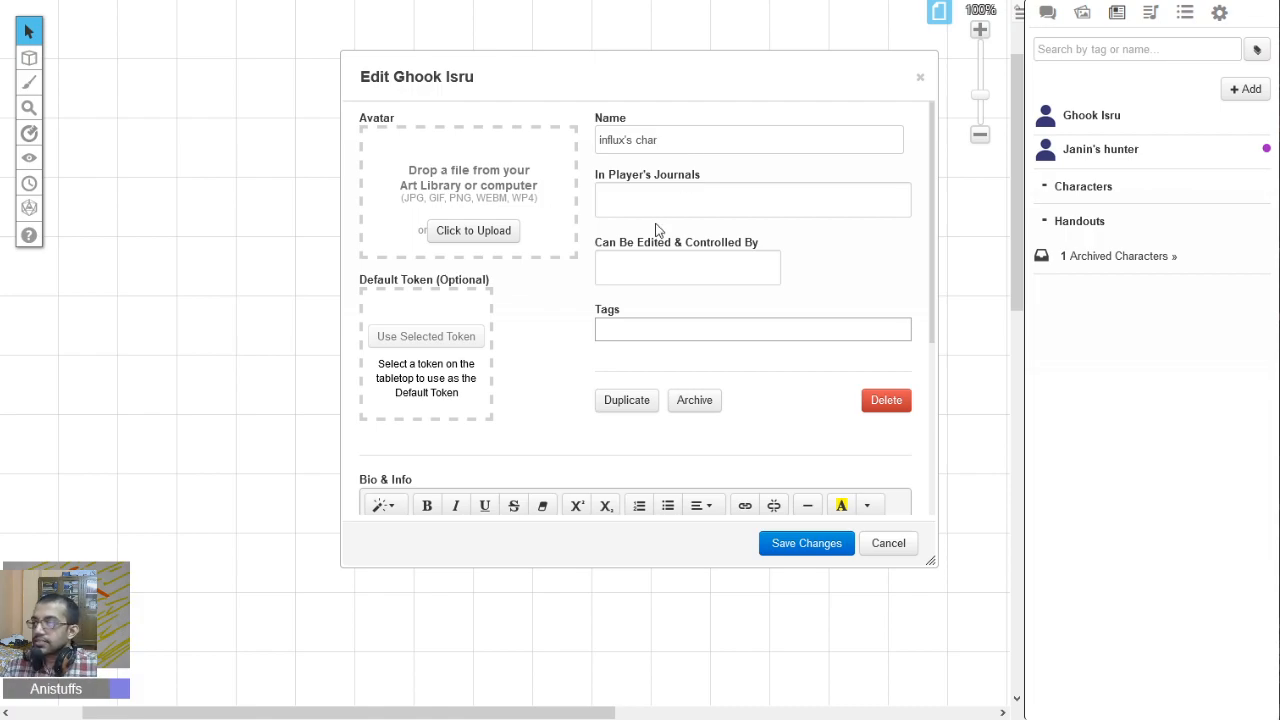
Let the second invited player edit and control the new character, show it in All Players' journals, and save the changes.
click(638, 264)
click(638, 366)
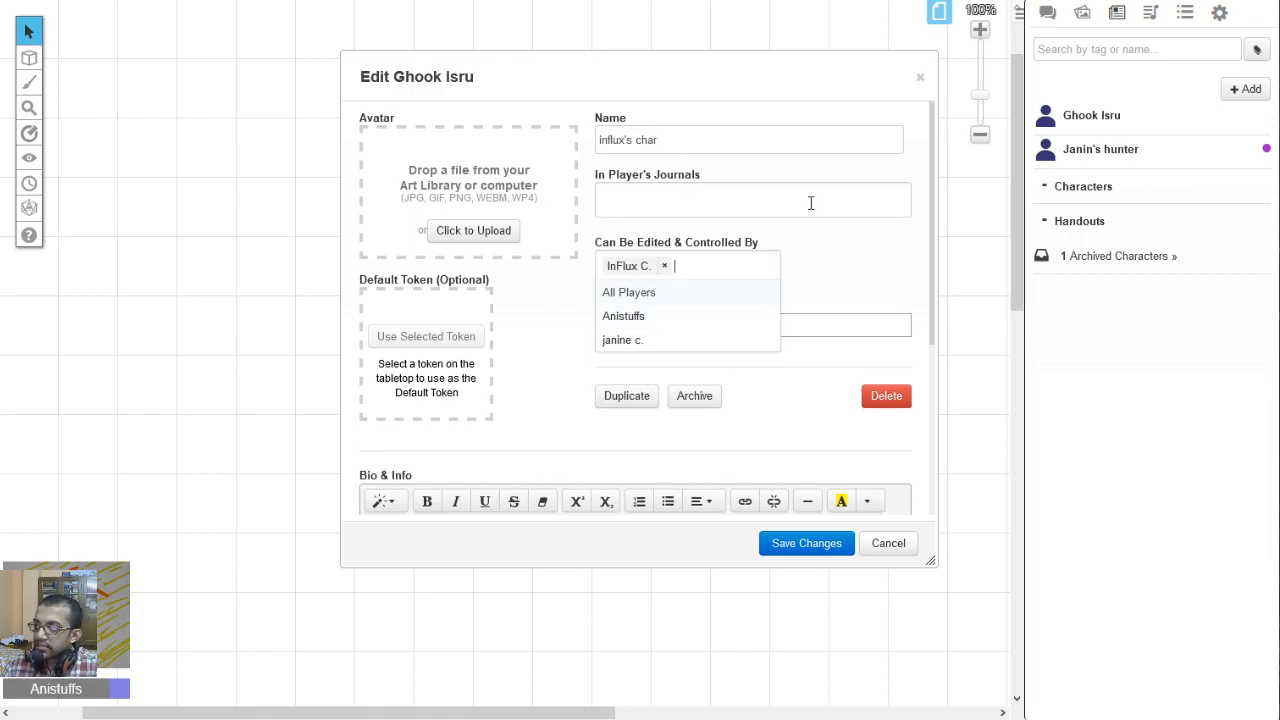
click(551, 310)
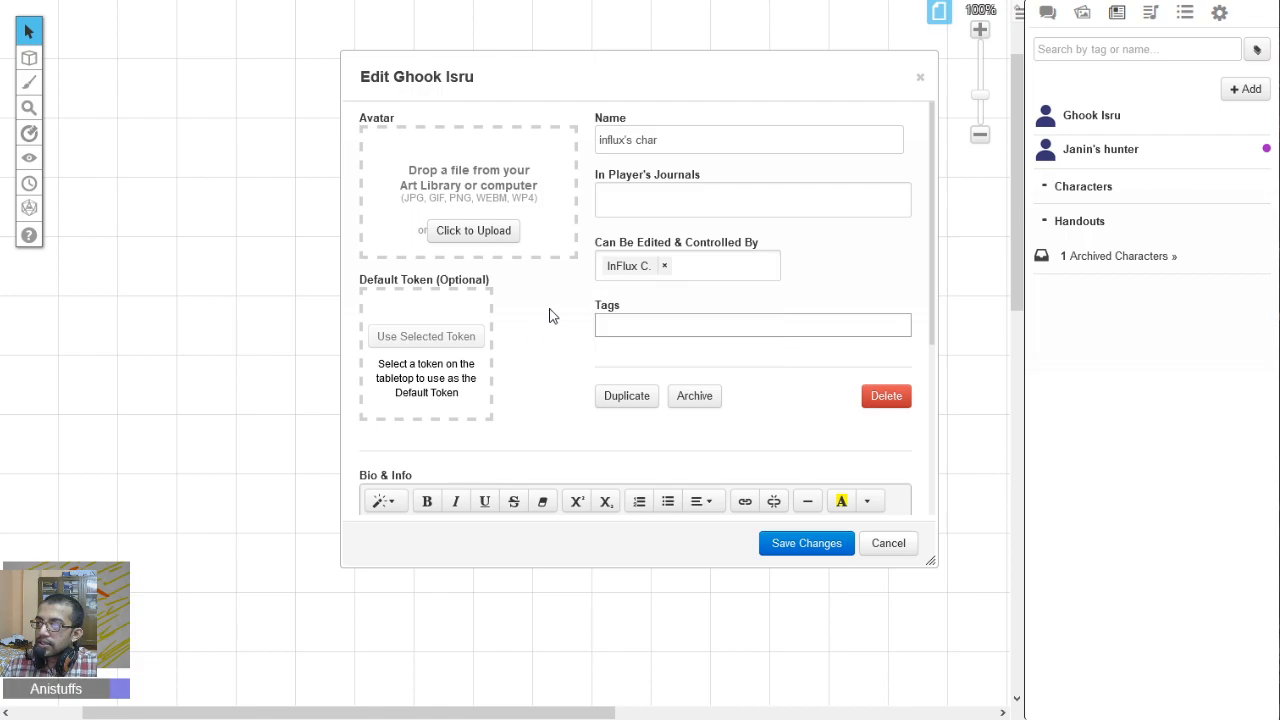
click(684, 192)
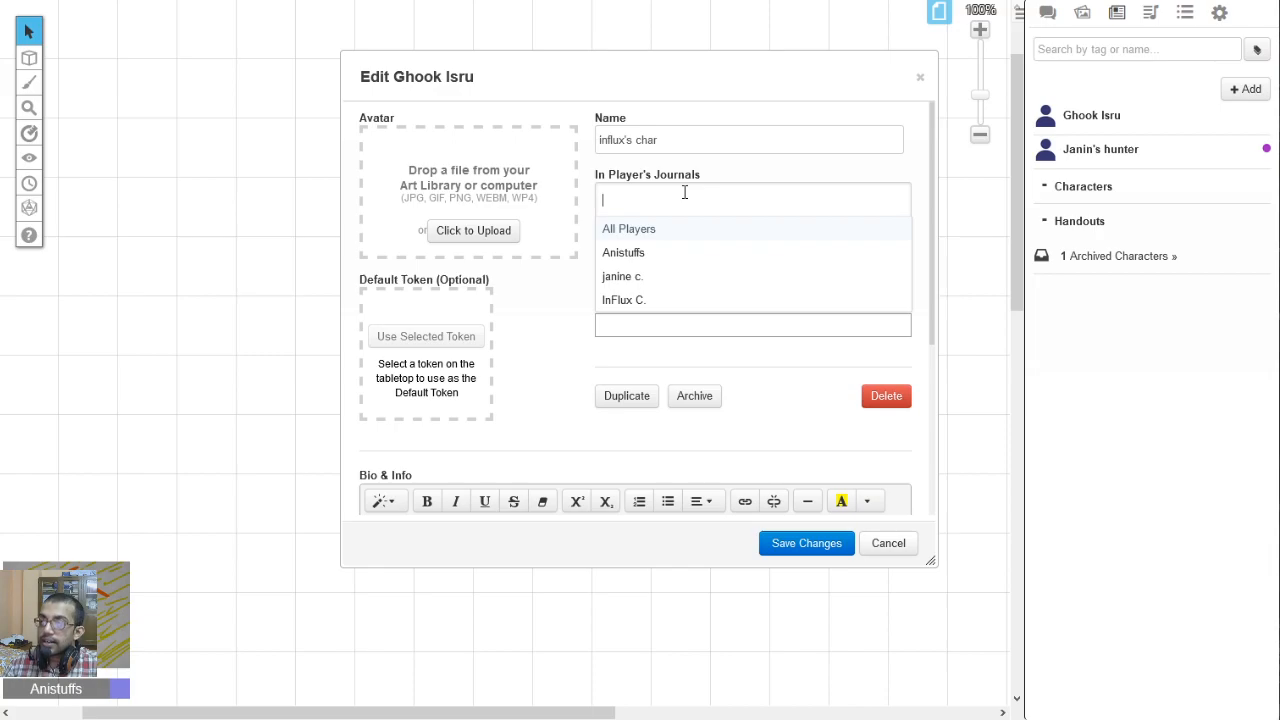
click(659, 229)
click(519, 330)
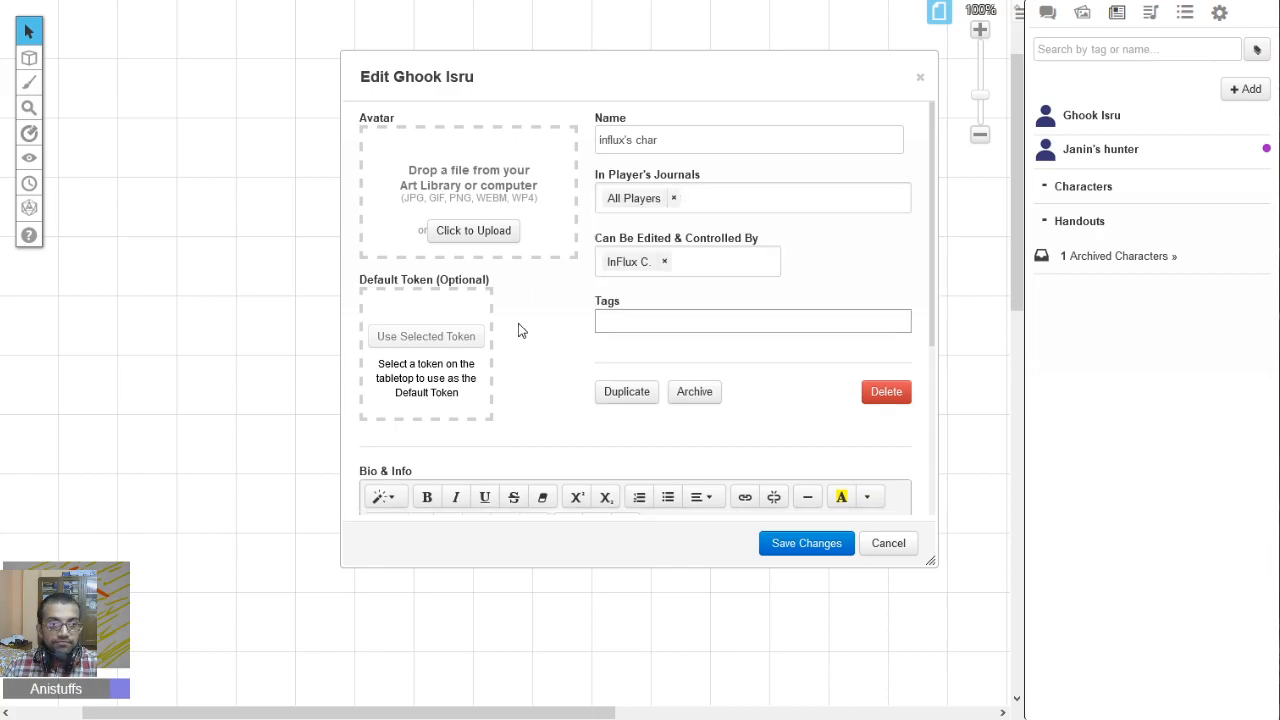
click(826, 543)
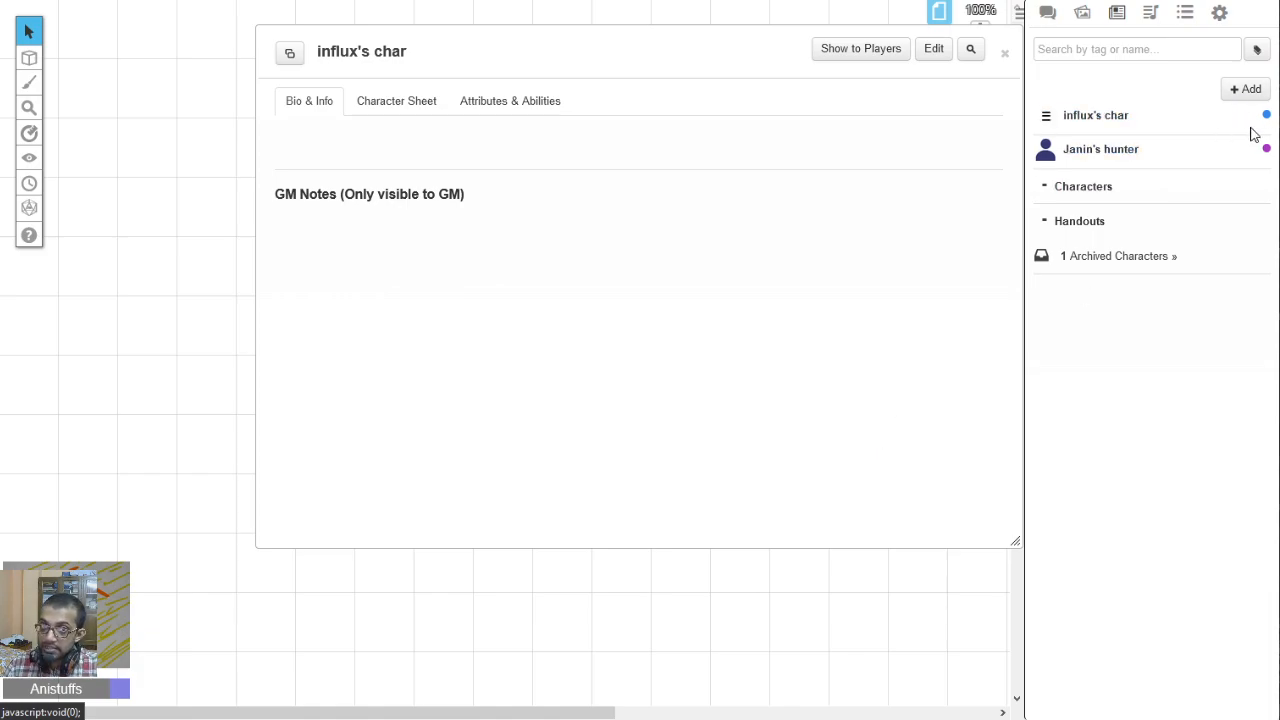
Add the second player to the journals that show the first player's hunter, save the changes, and close that character.
click(1142, 151)
click(940, 50)
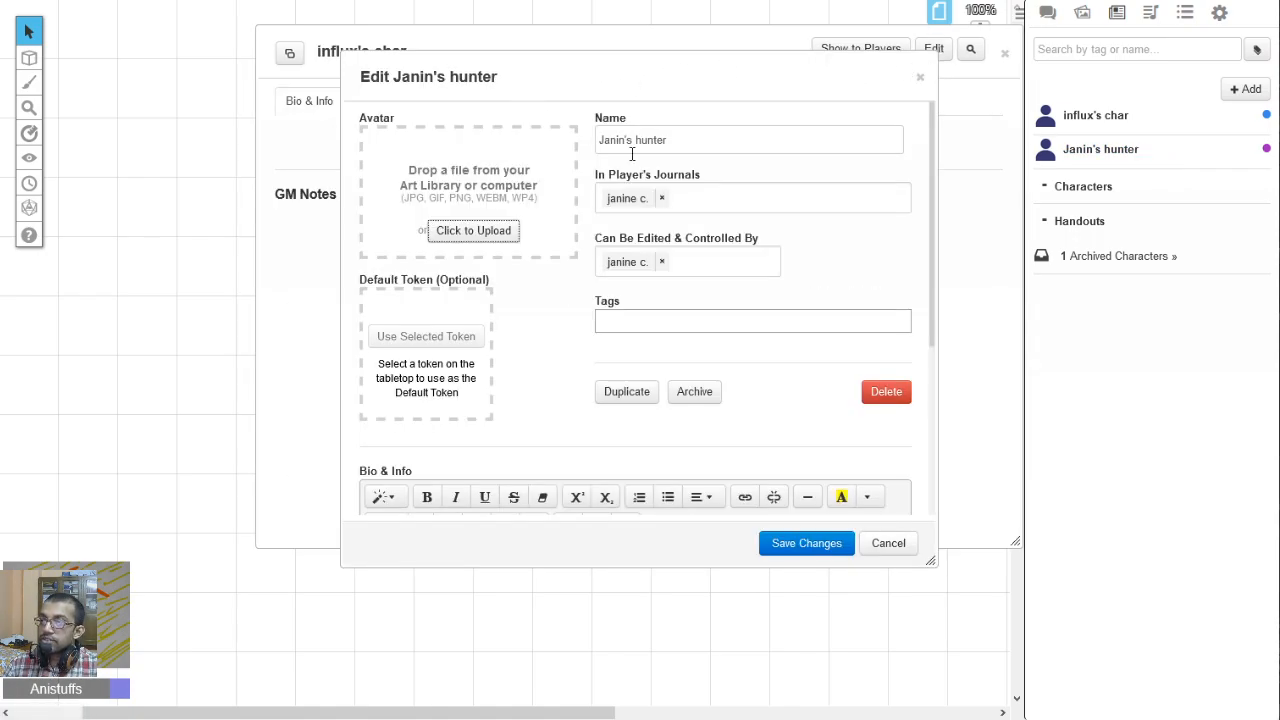
click(711, 186)
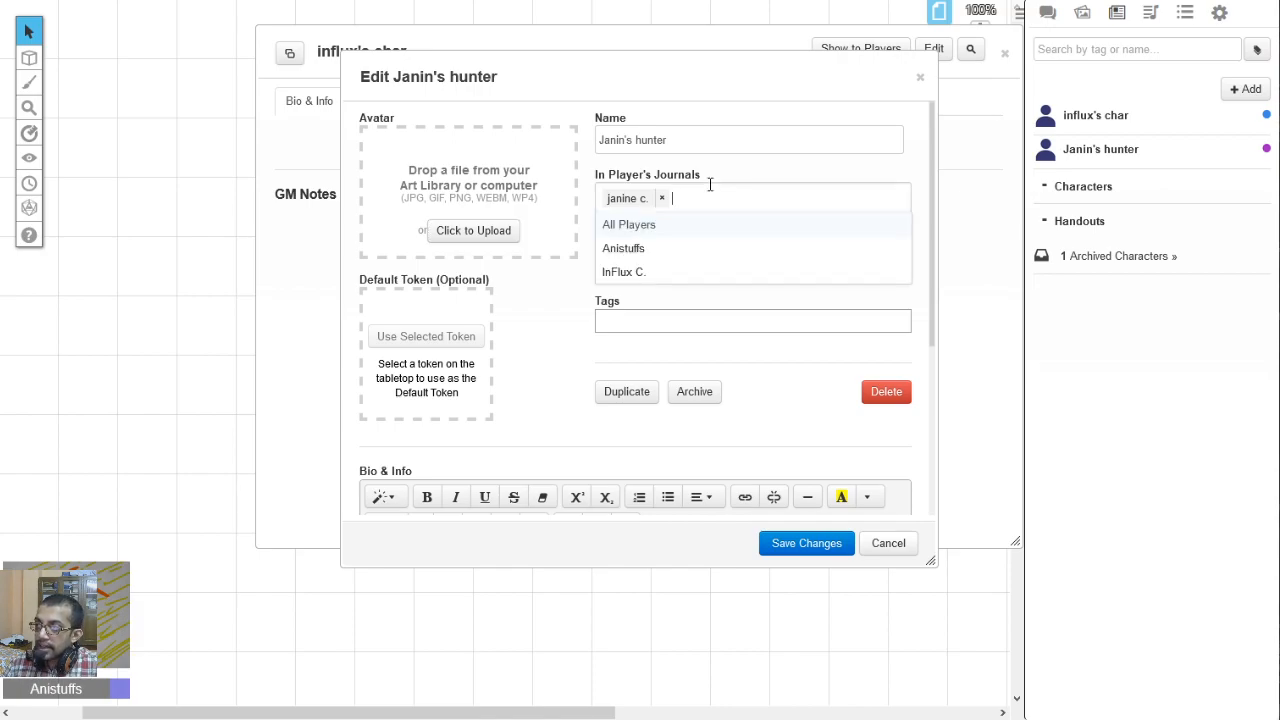
click(652, 268)
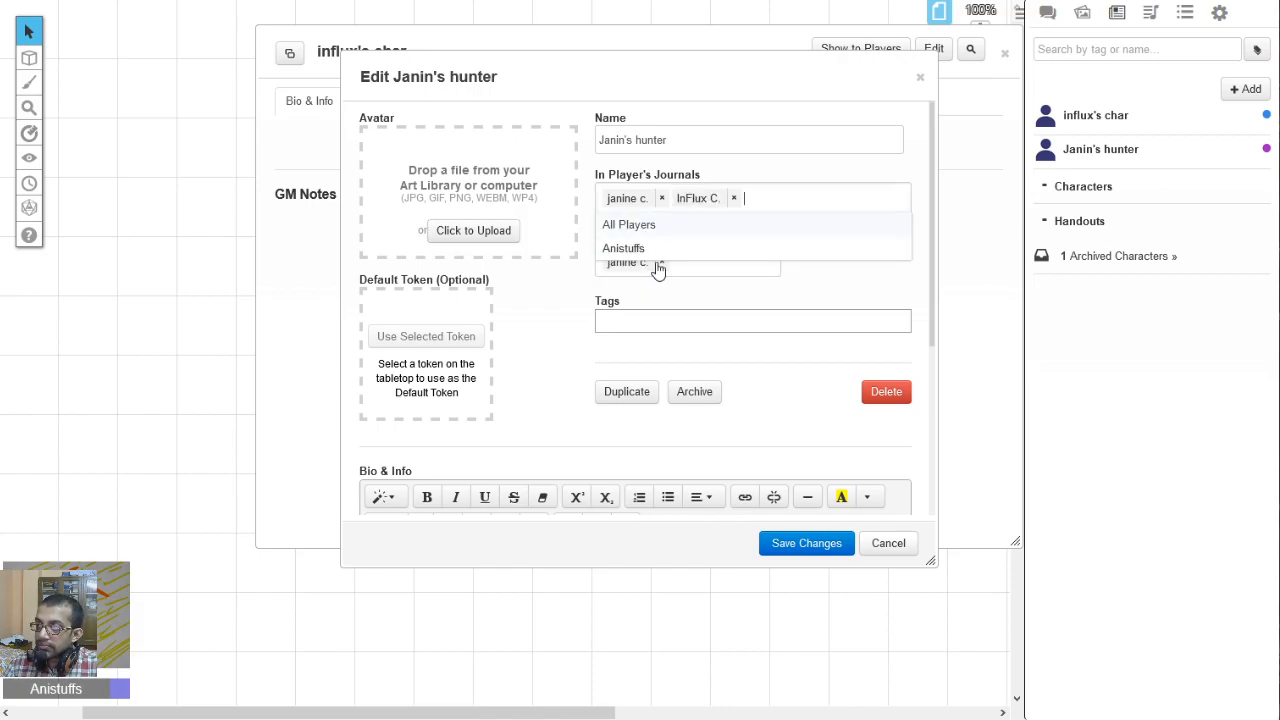
click(803, 549)
click(1247, 155)
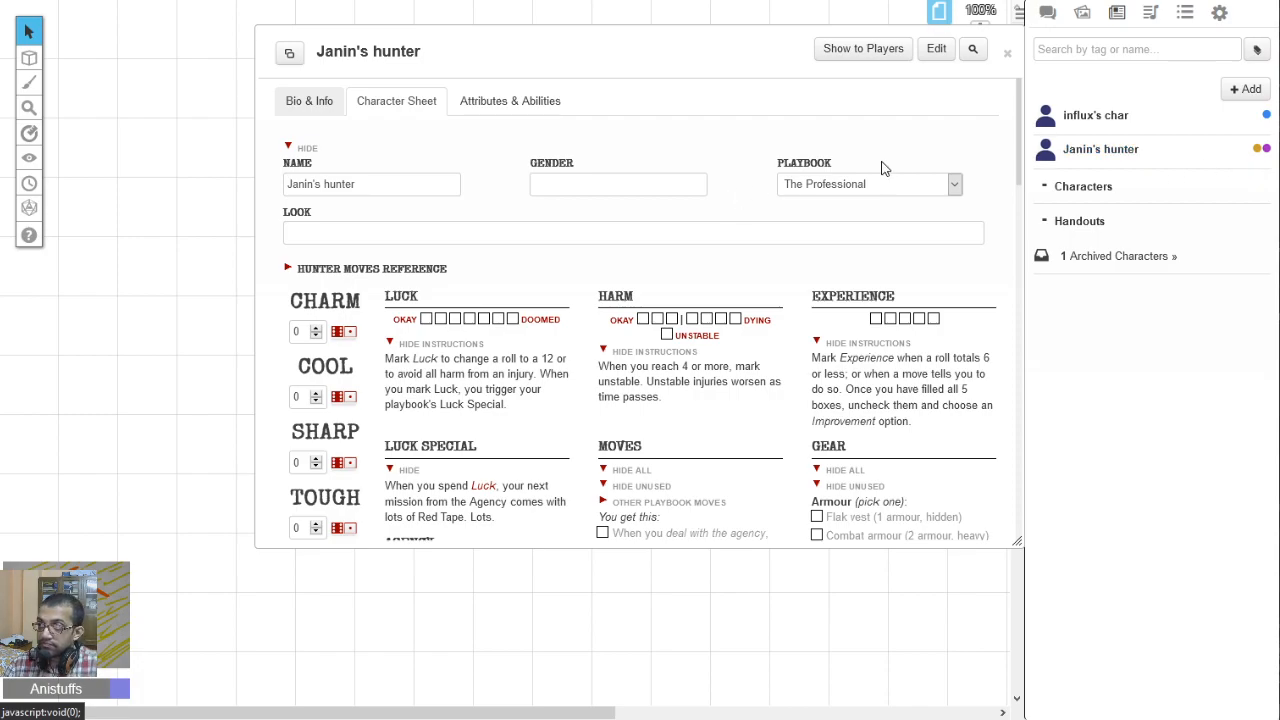
click(1006, 54)
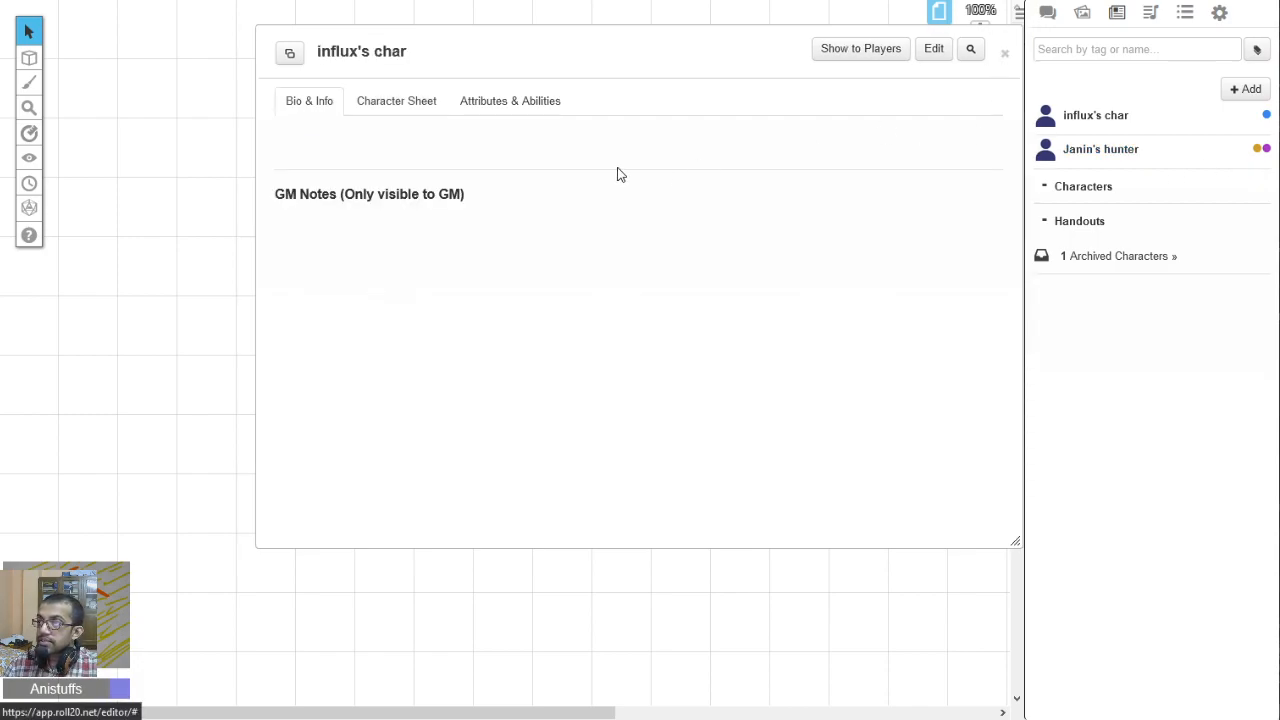
Pick The Searcher as the playbook on the second player's character sheet and close the character.
click(374, 104)
click(851, 181)
click(851, 181)
scroll(877, 402, down, 5)
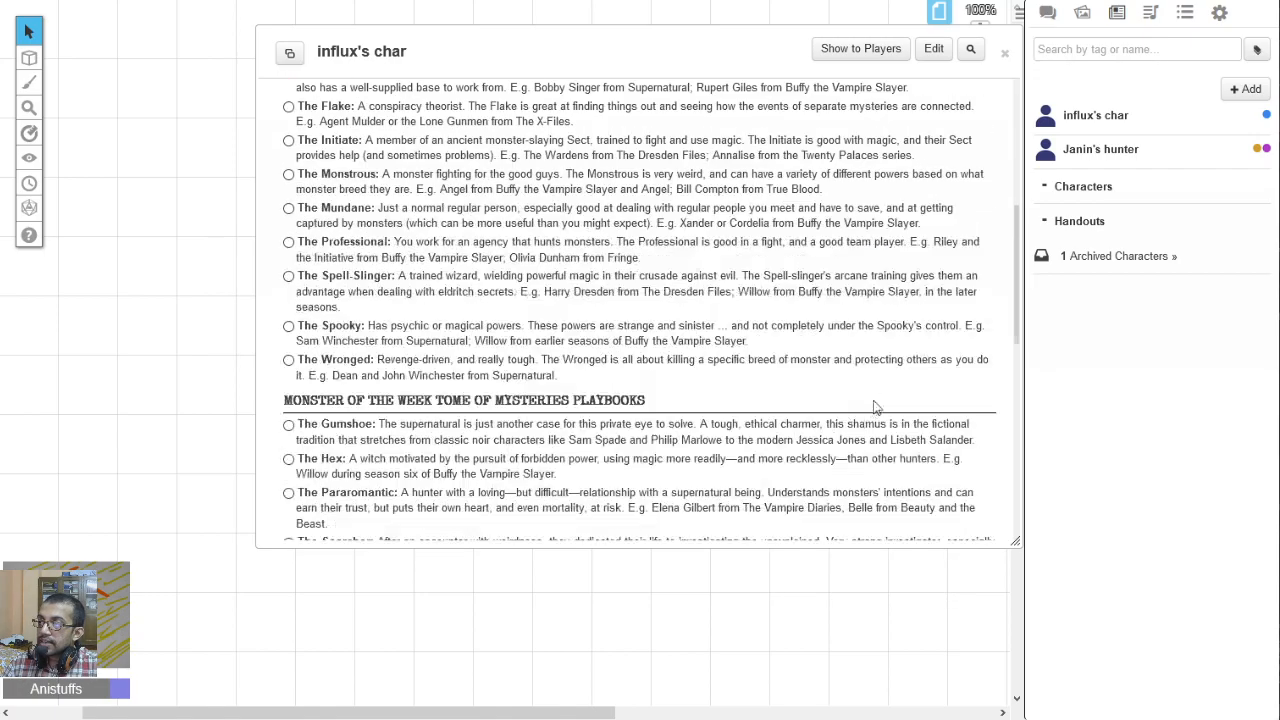
scroll(885, 378, up, 5)
scroll(567, 420, down, 1)
scroll(567, 420, down, 3)
scroll(543, 366, down, 3)
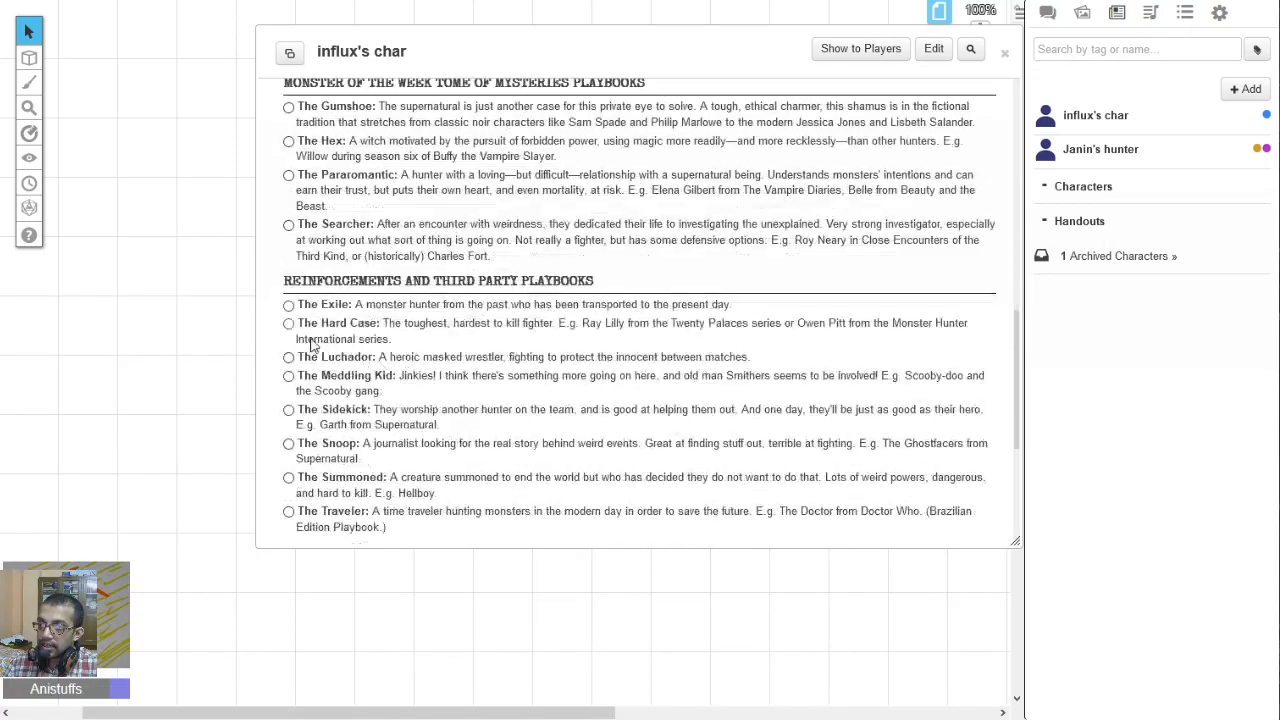
click(288, 228)
scroll(787, 255, up, 10)
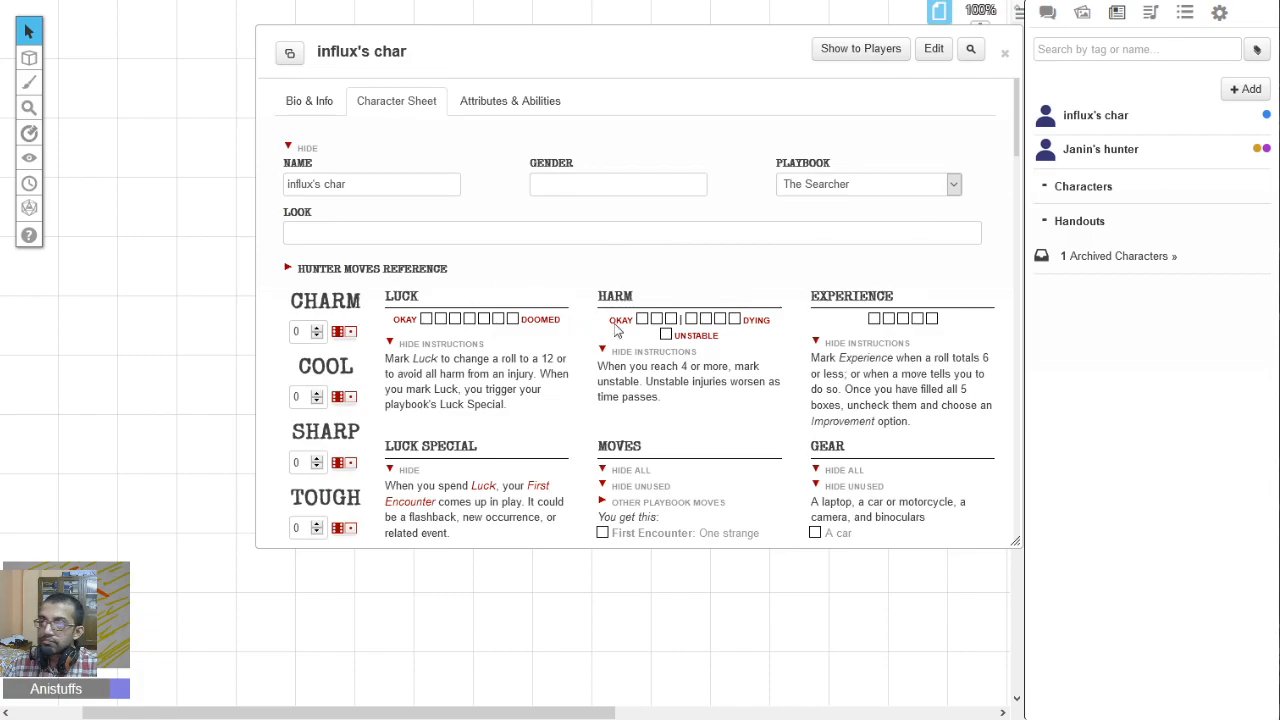
click(325, 101)
click(1006, 55)
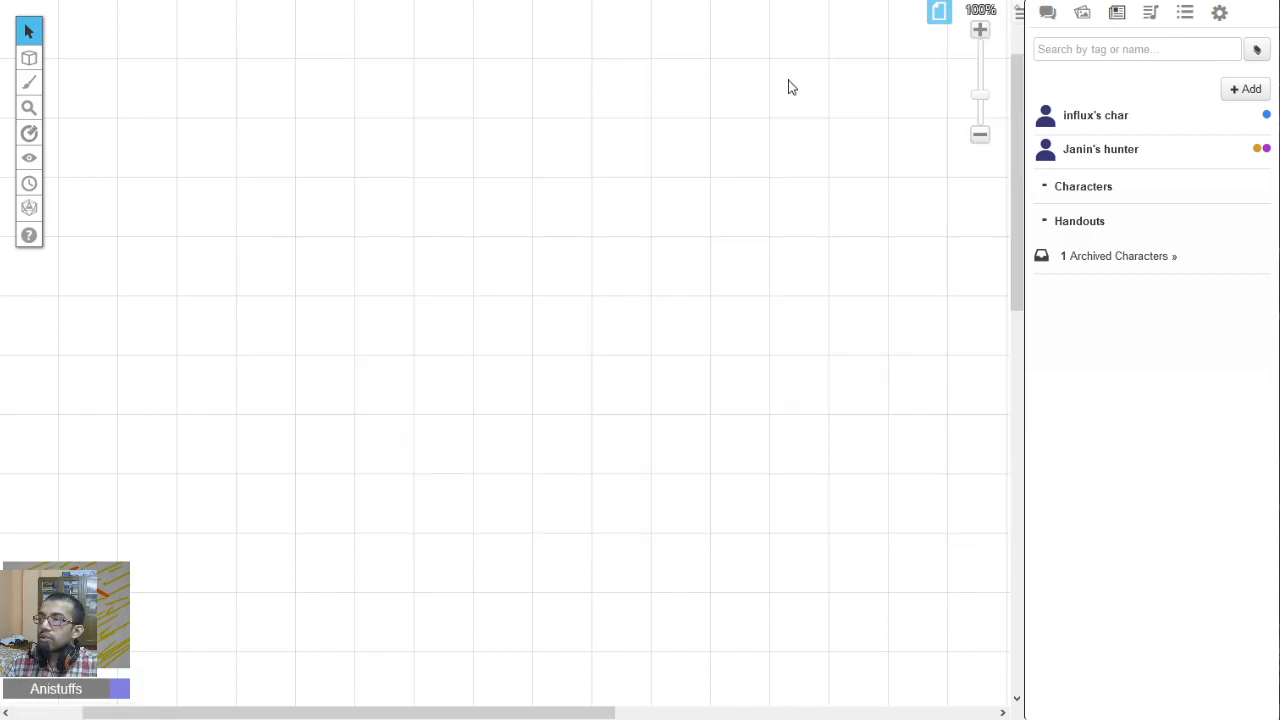
Enter "this is the only part seen by" and the first player's name as the second player's character's Bio & Info, and save.
click(1098, 118)
drag(543, 51, 374, 51)
click(766, 46)
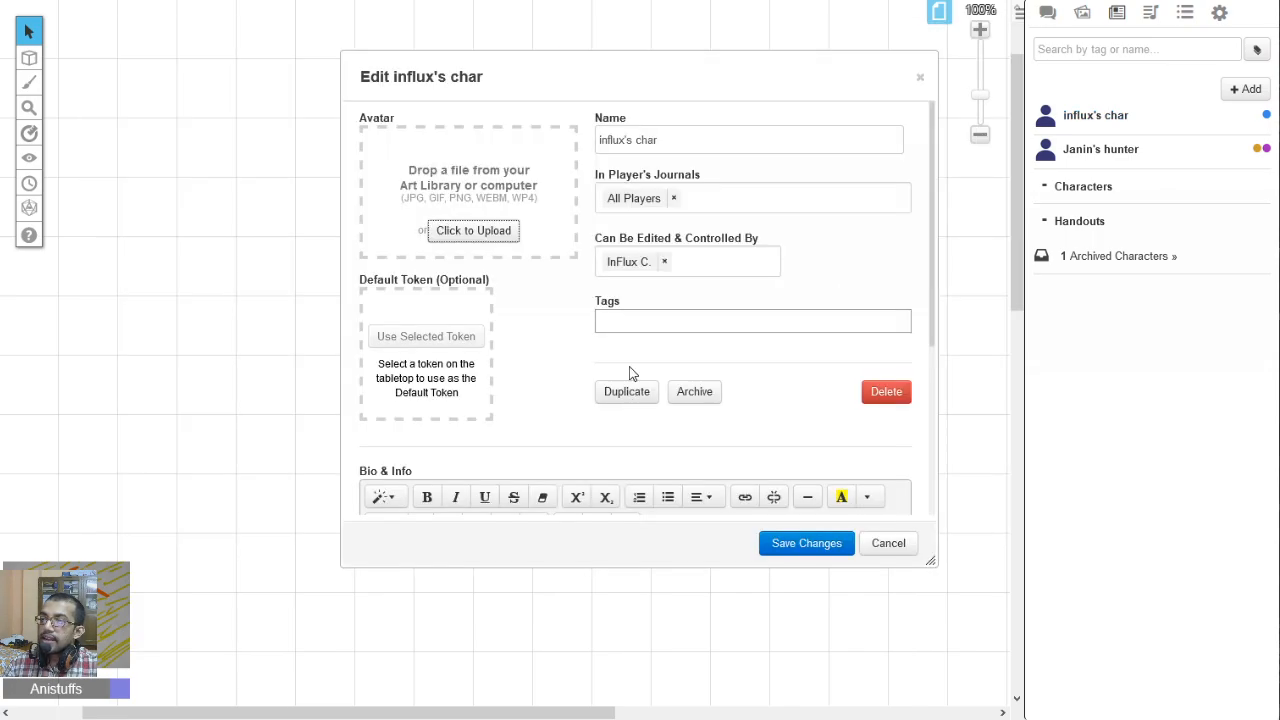
click(921, 78)
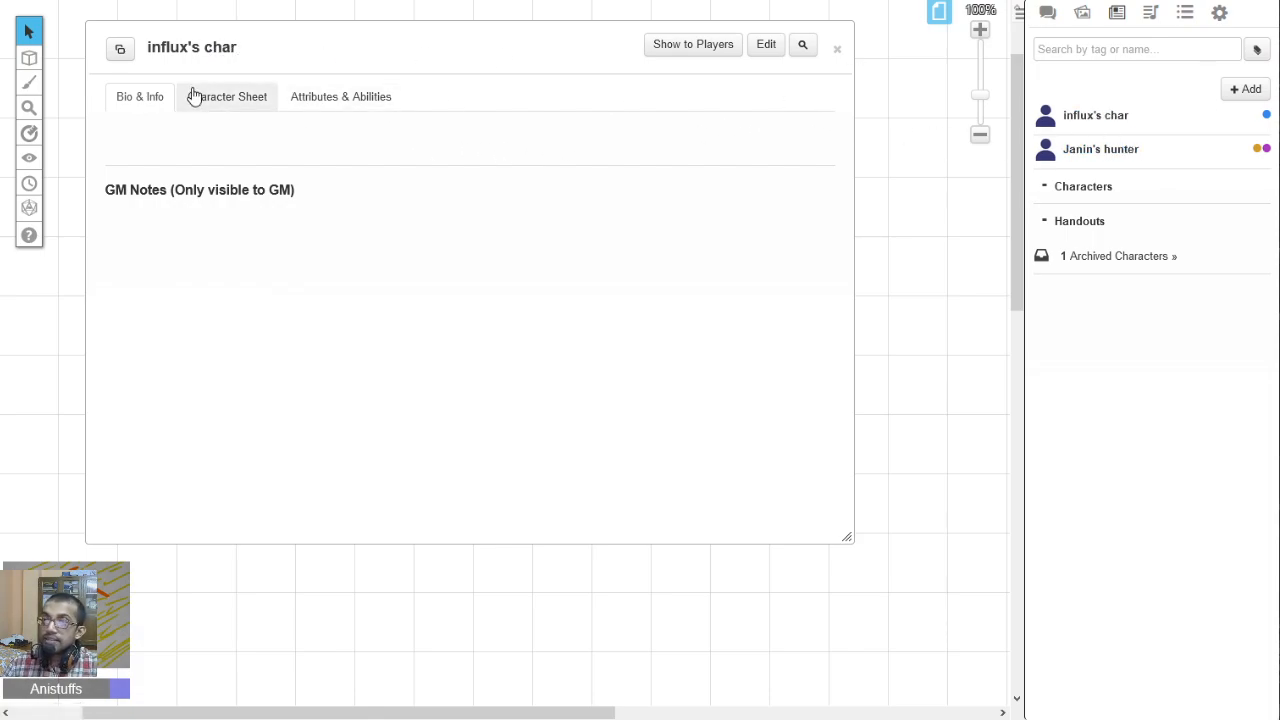
click(766, 46)
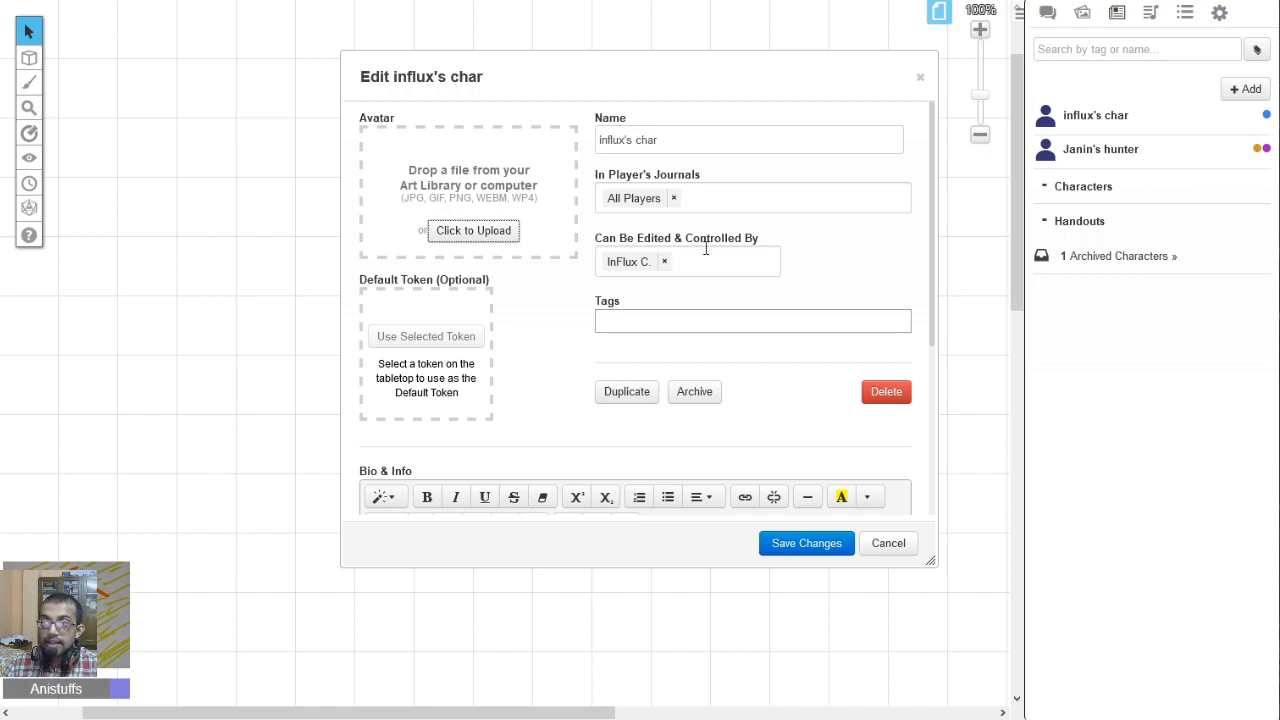
click(920, 79)
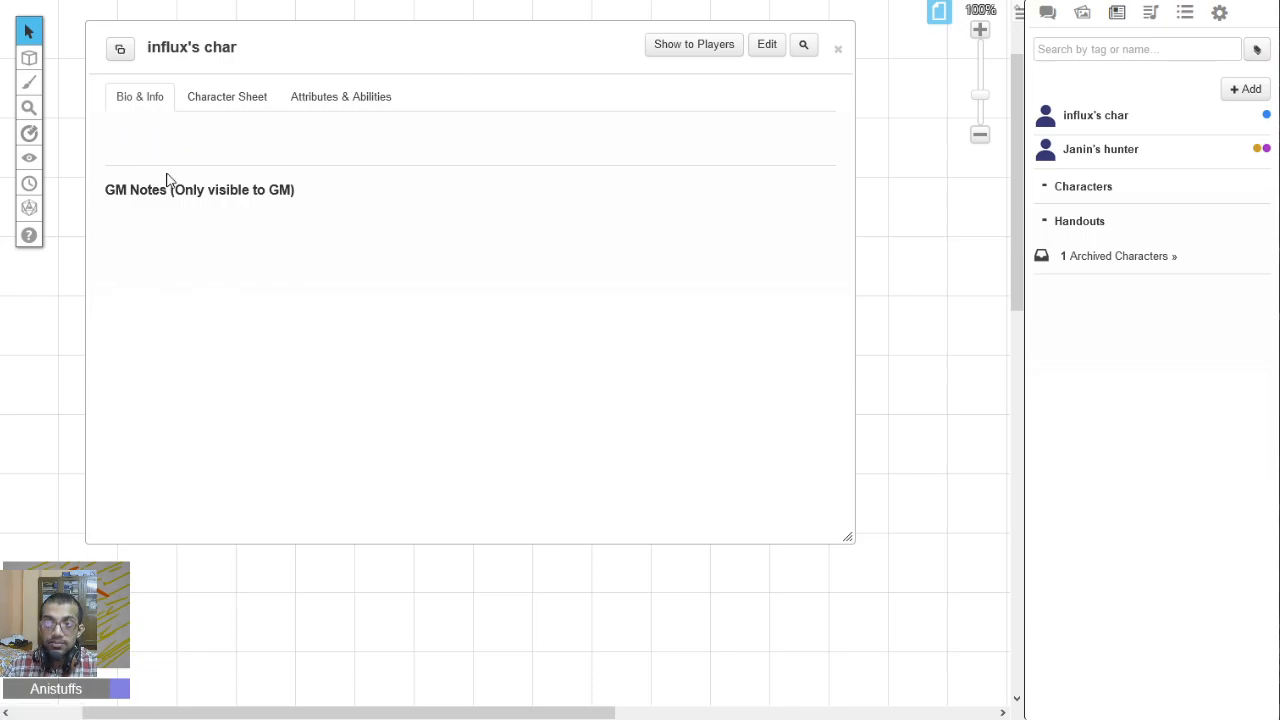
click(770, 46)
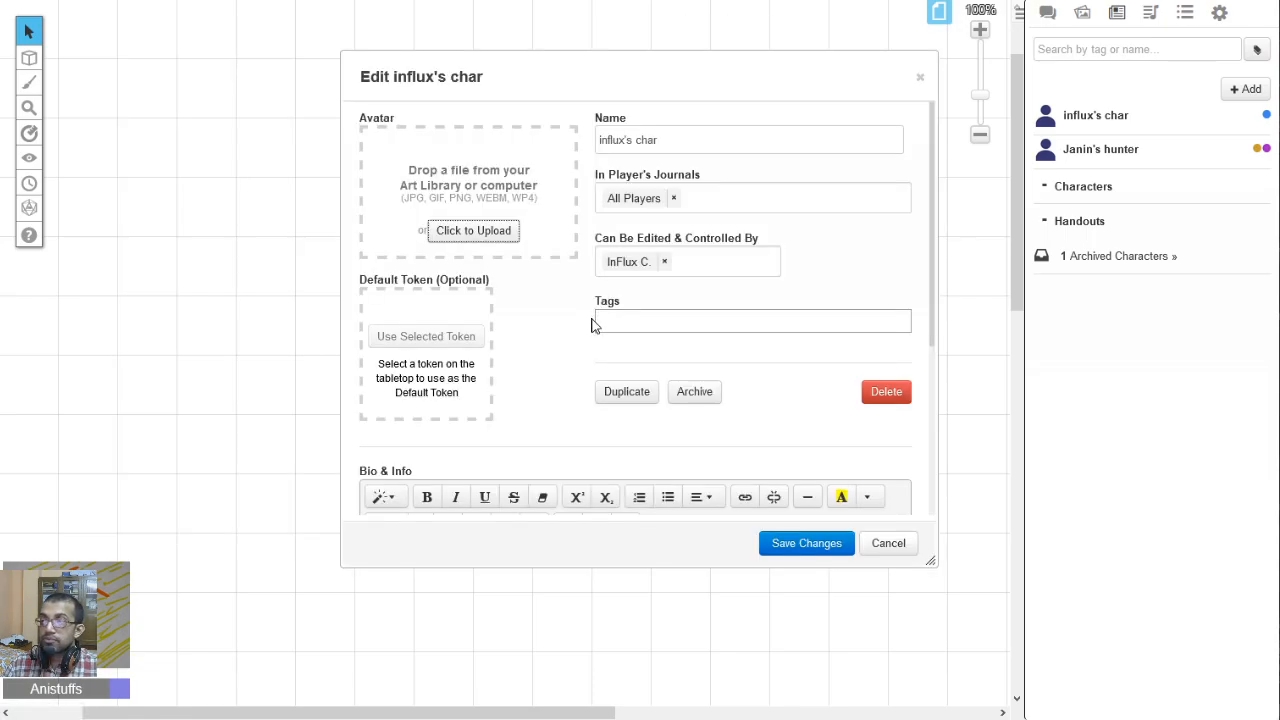
scroll(575, 355, down, 3)
click(557, 296)
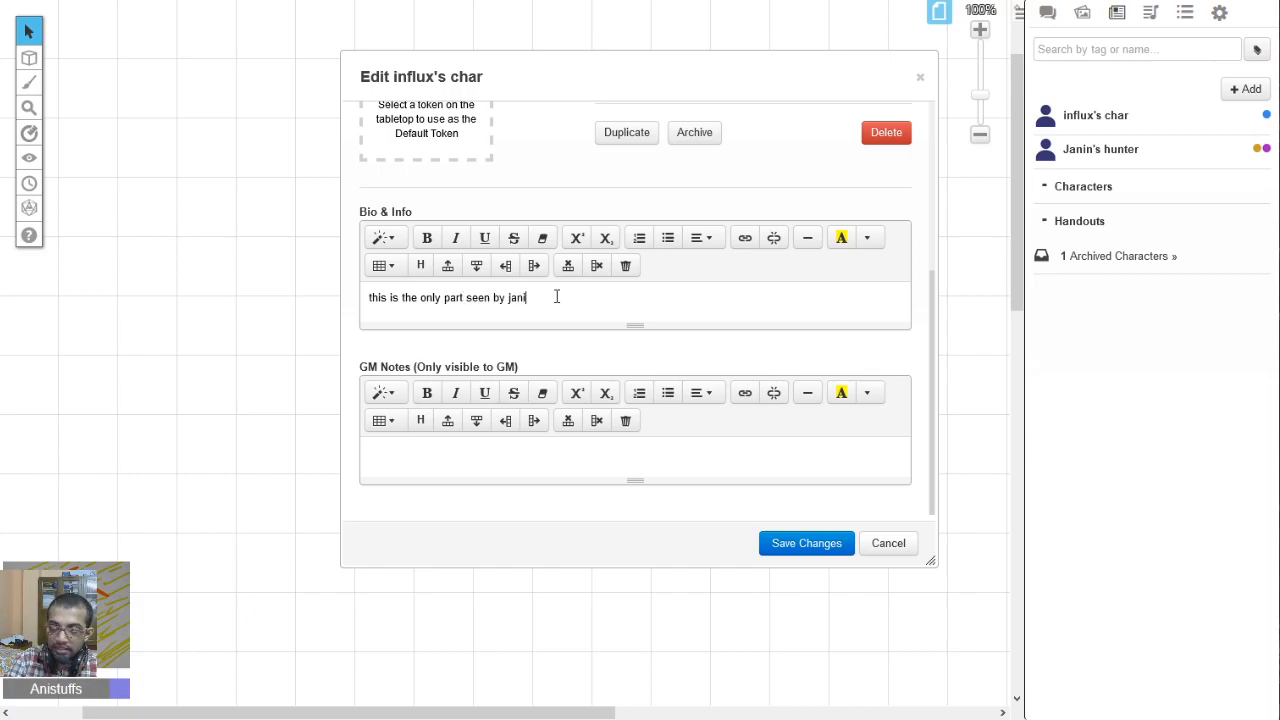
click(815, 544)
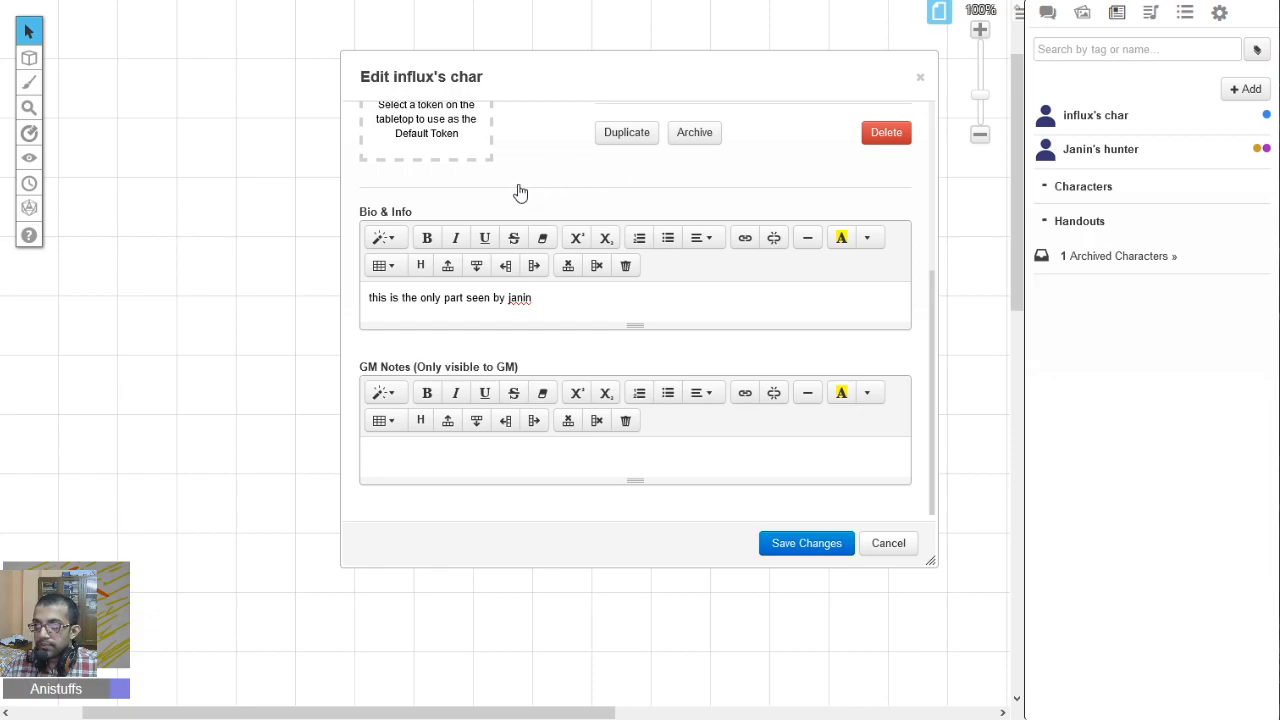
Compare the character sheet with the Bio & Info of the second player's character.
click(244, 104)
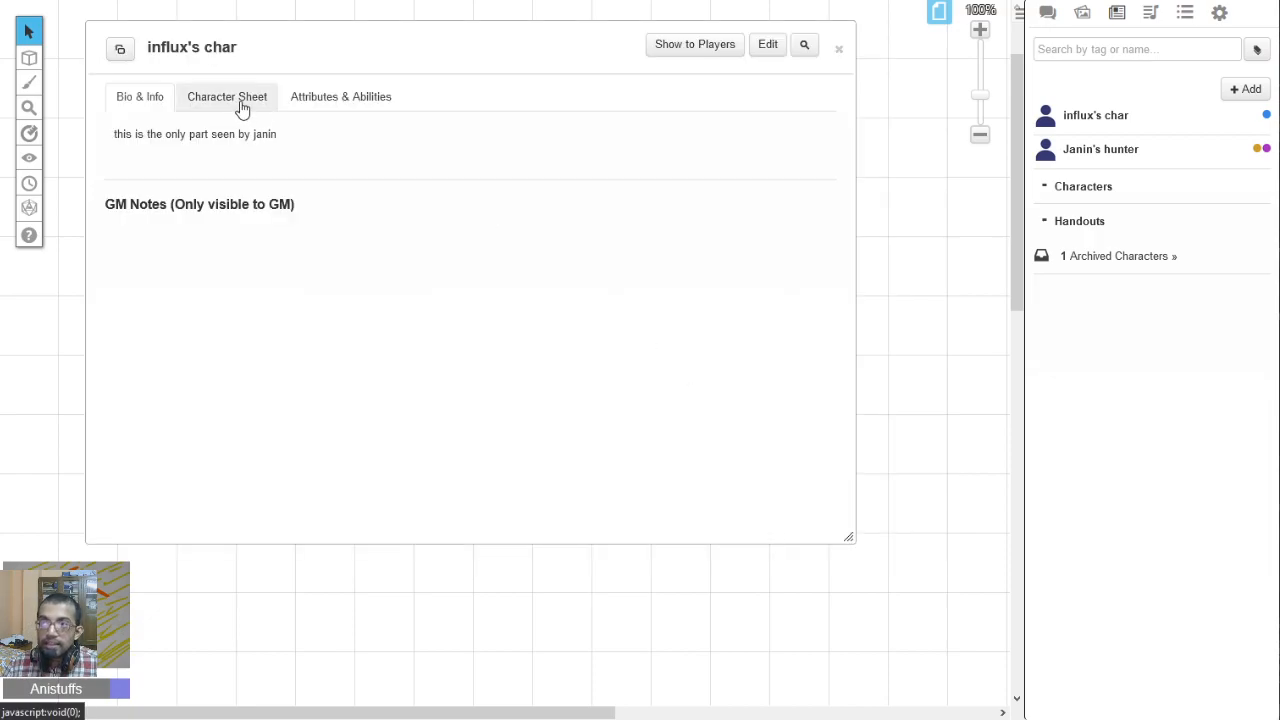
click(318, 104)
click(215, 104)
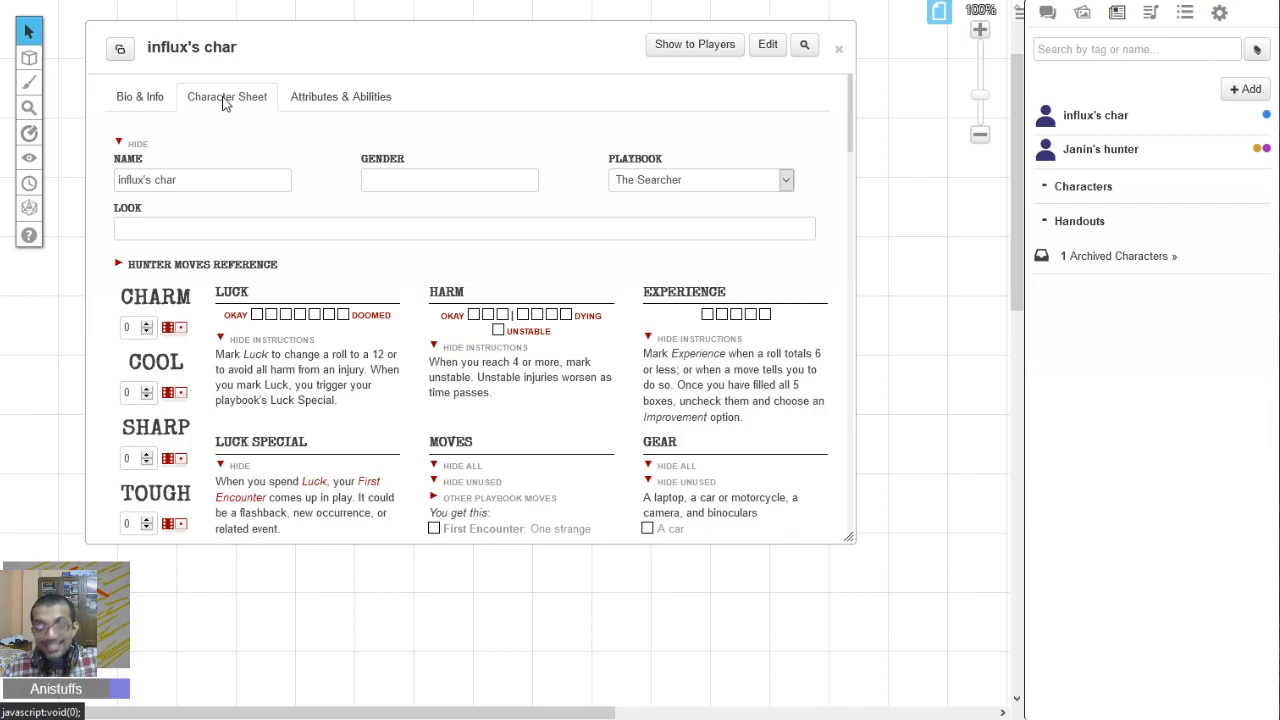
click(125, 100)
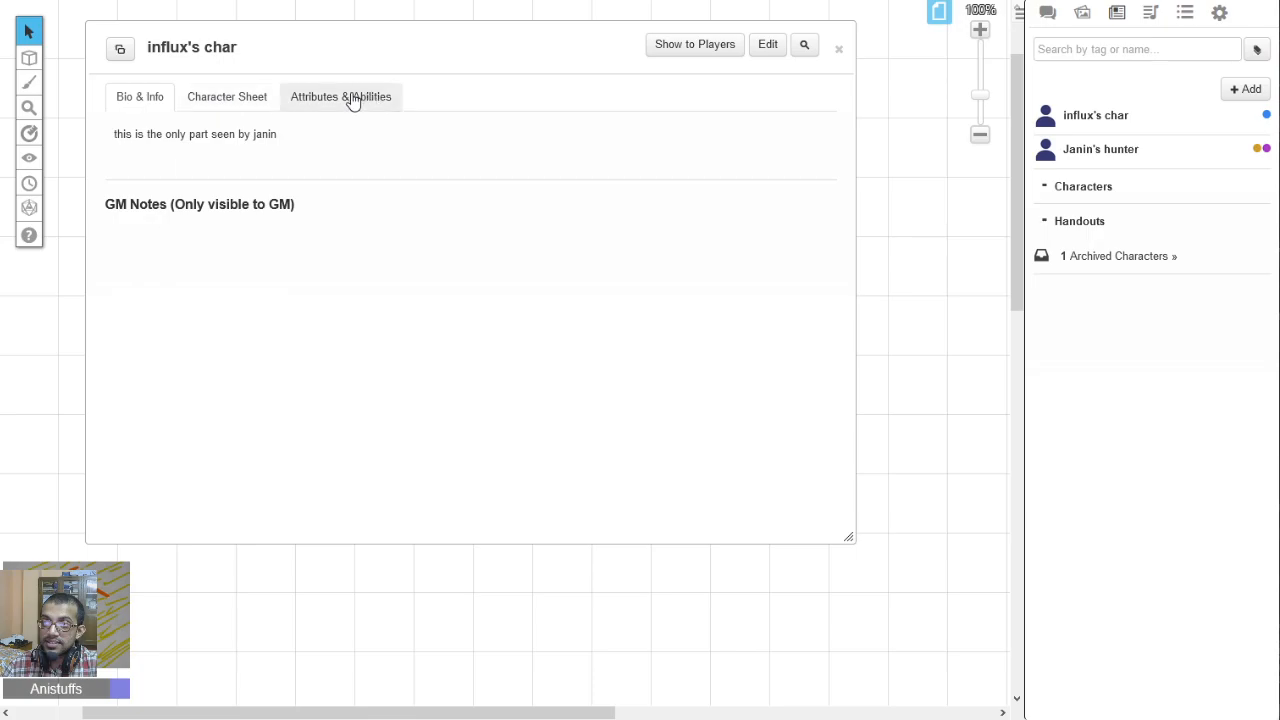
Compare the character sheet with the Attributes & Abilities of the second player's character, and close the character.
click(266, 106)
click(368, 110)
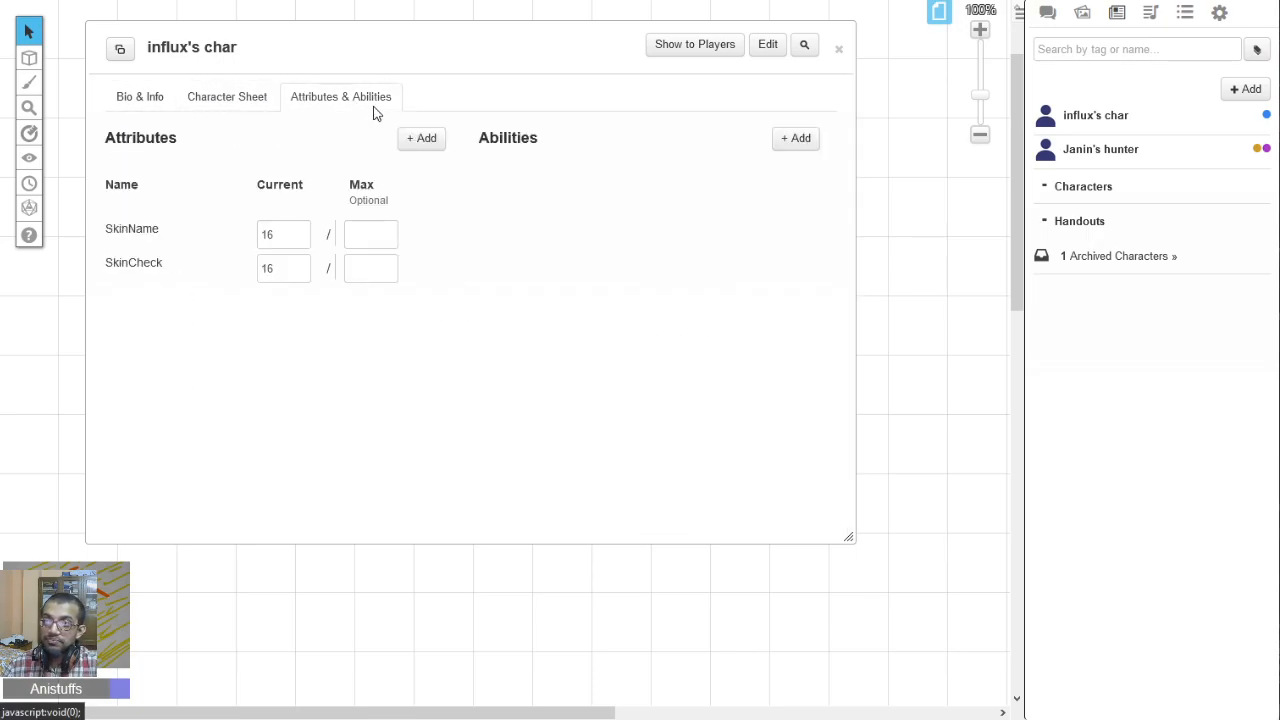
click(270, 98)
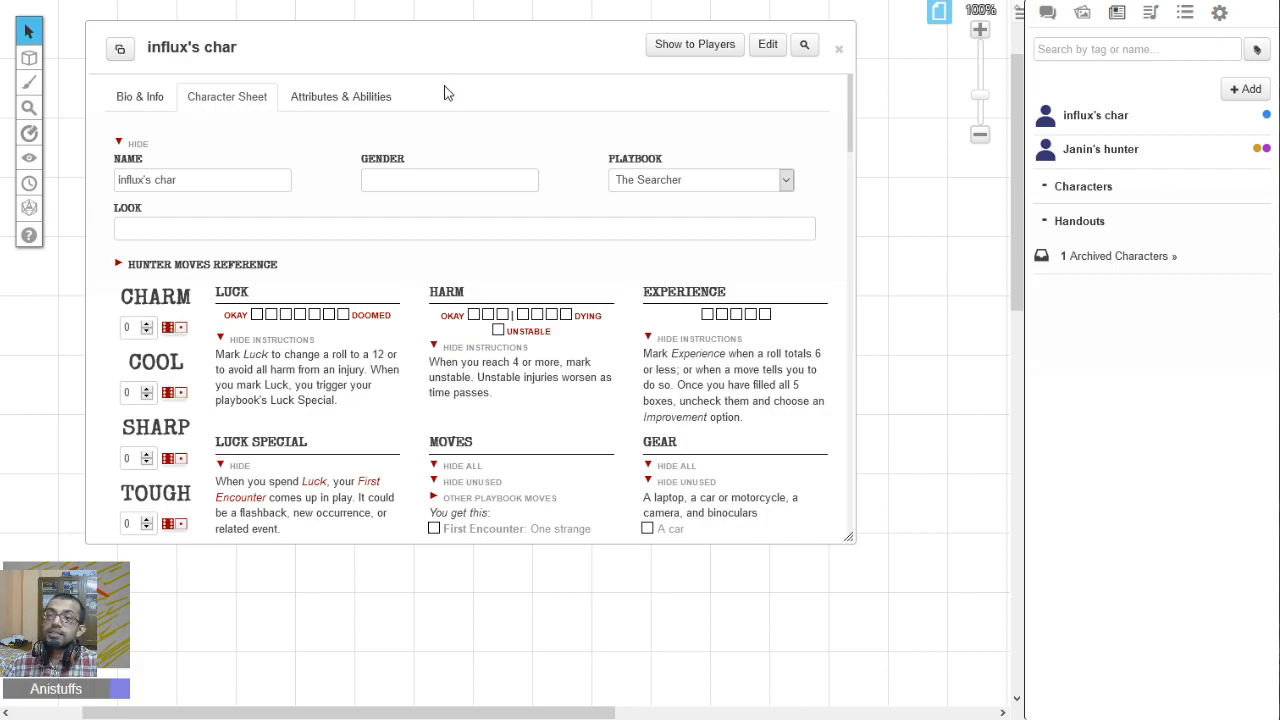
click(328, 105)
click(212, 113)
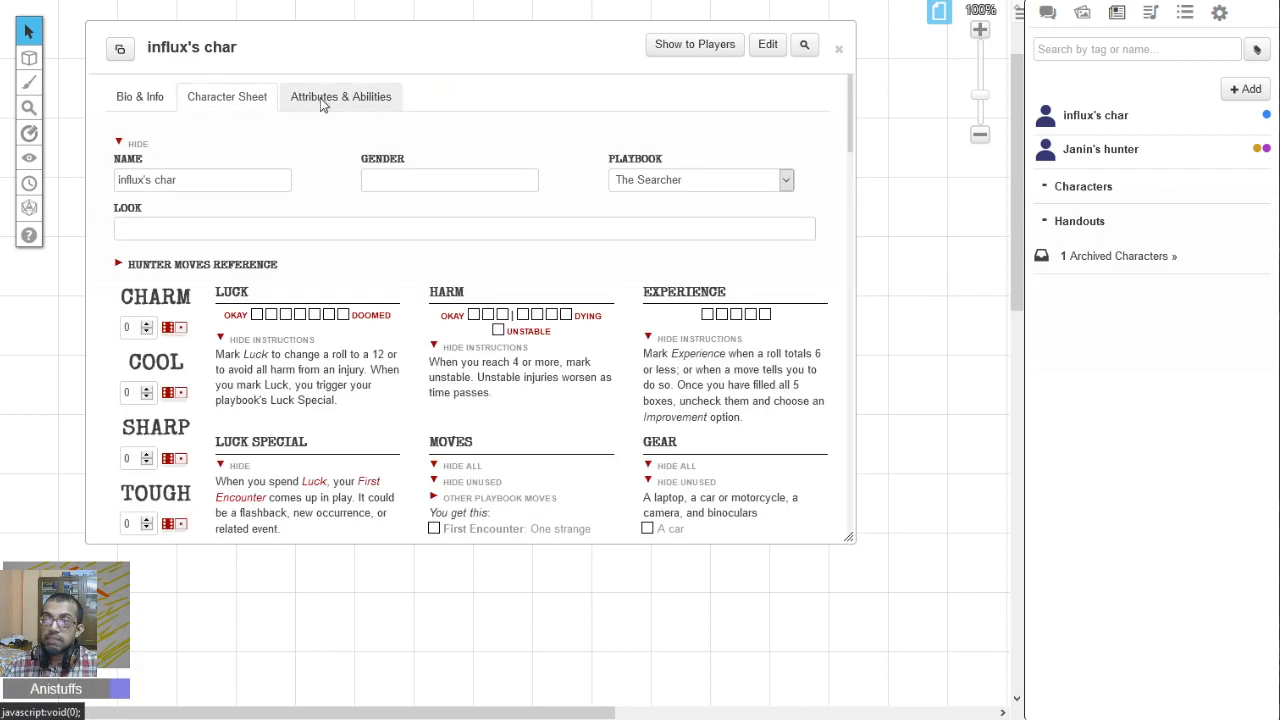
click(322, 104)
click(247, 107)
click(336, 95)
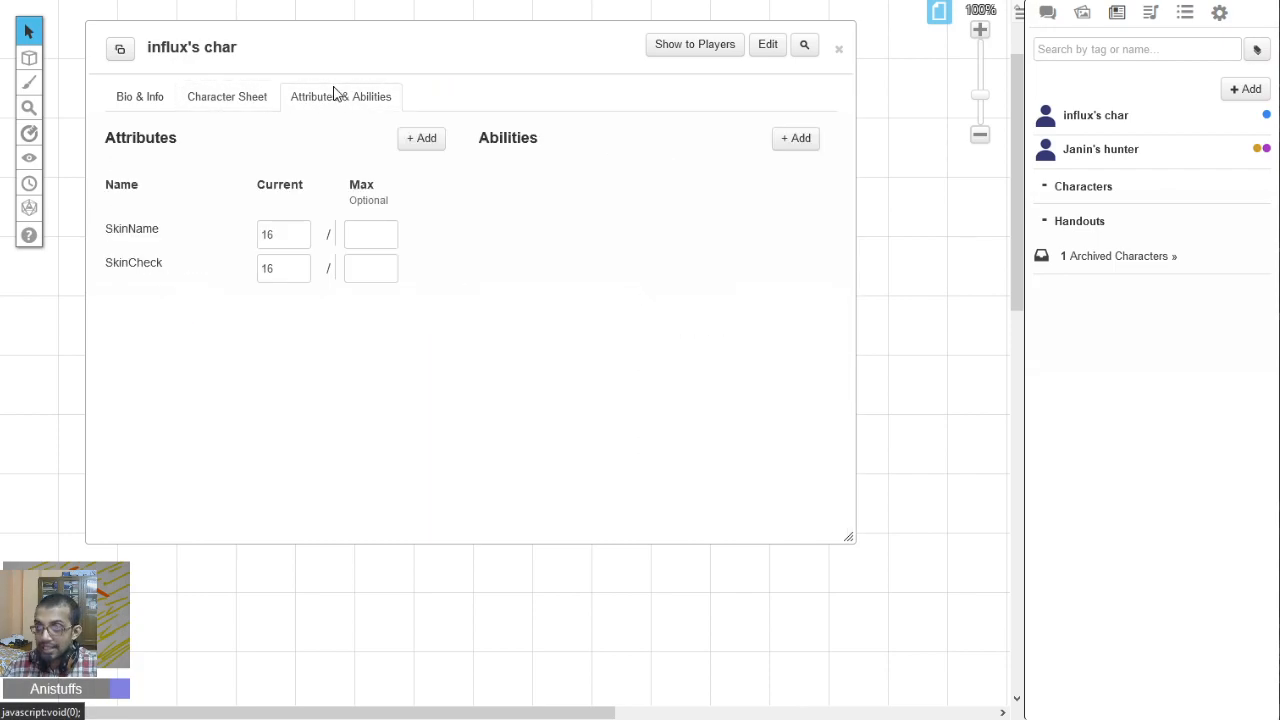
click(254, 97)
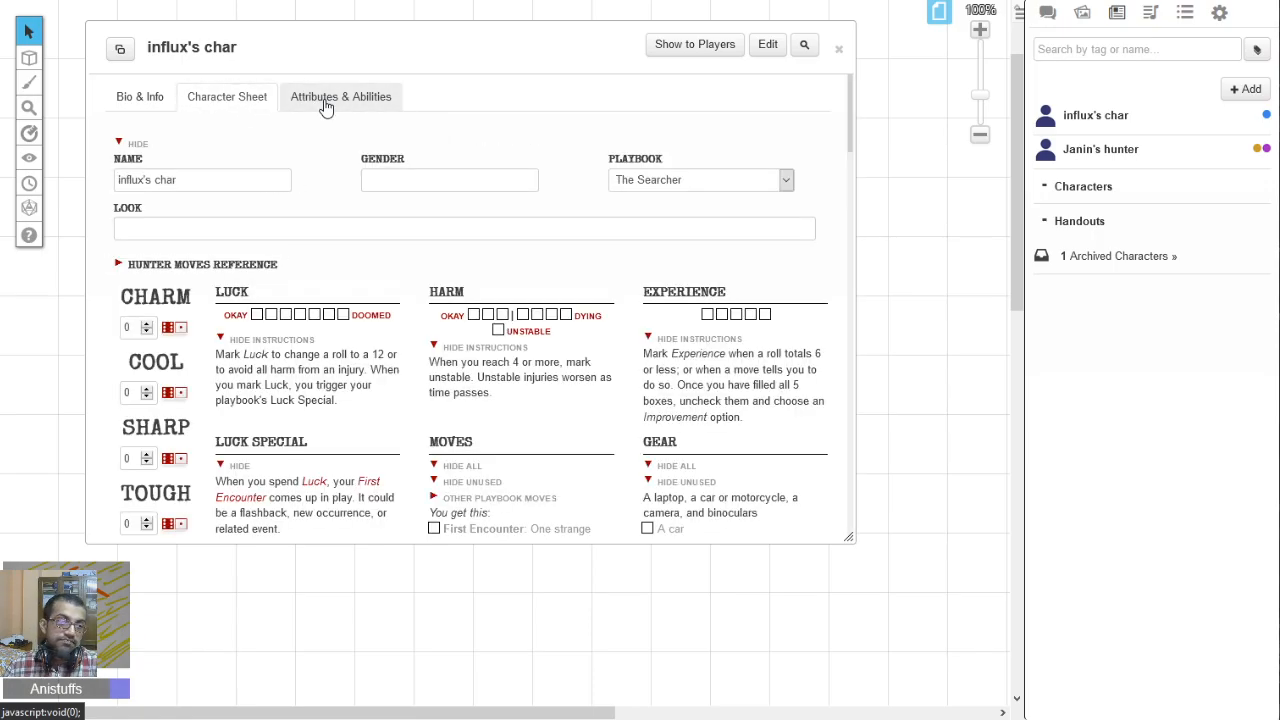
click(128, 96)
click(838, 49)
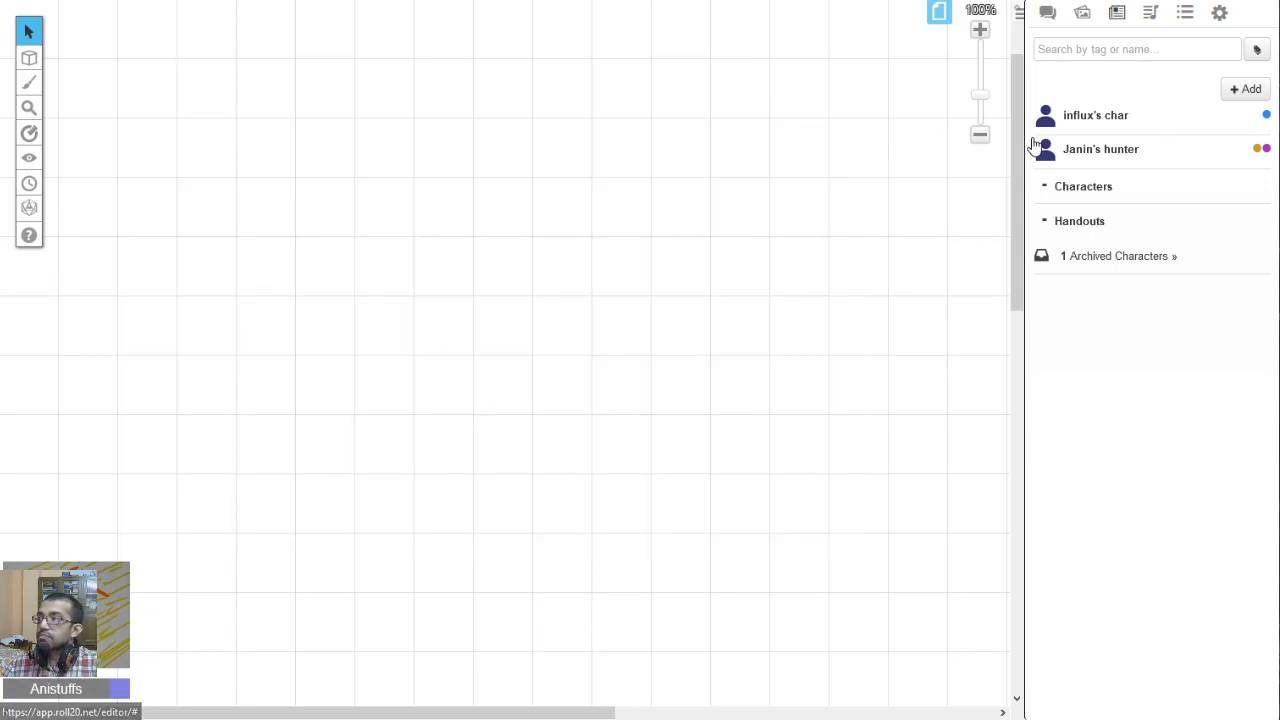
drag(1048, 160, 1078, 164)
drag(1049, 119, 1110, 168)
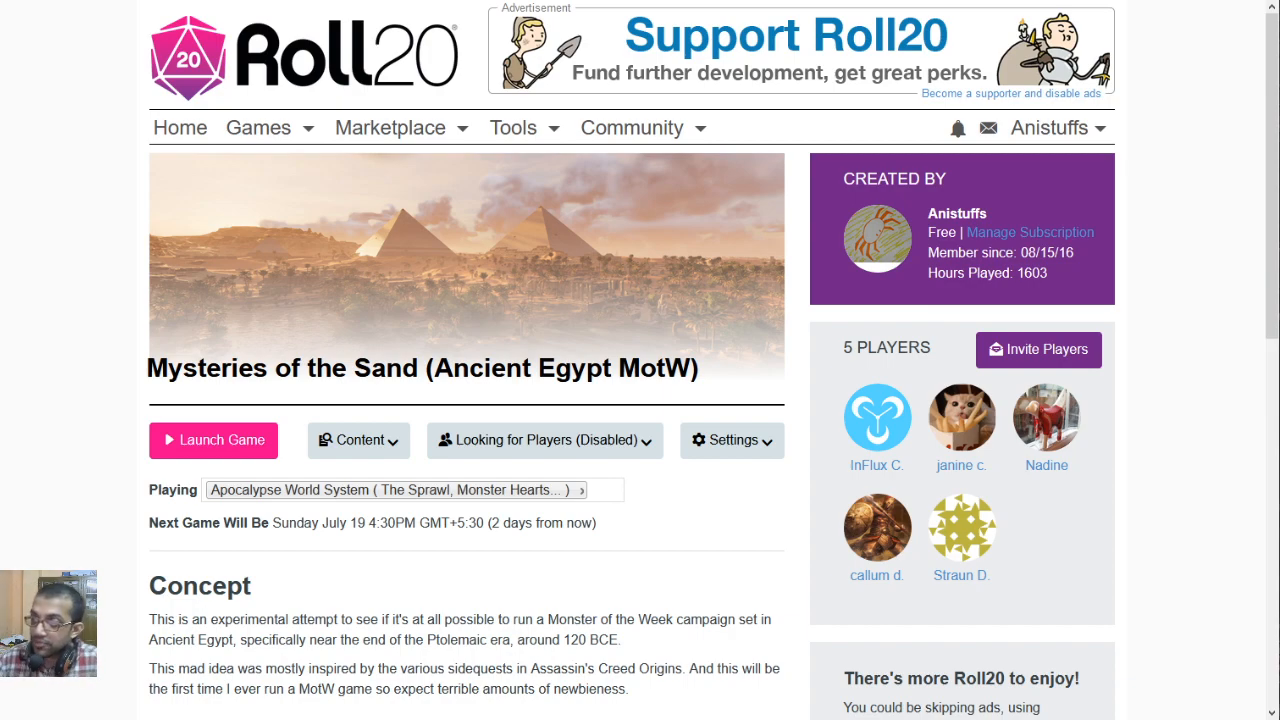
Review the Mysteries of the Sand details page, including its next game time, concept, allowed playbooks and download links.
scroll(563, 467, down, 1)
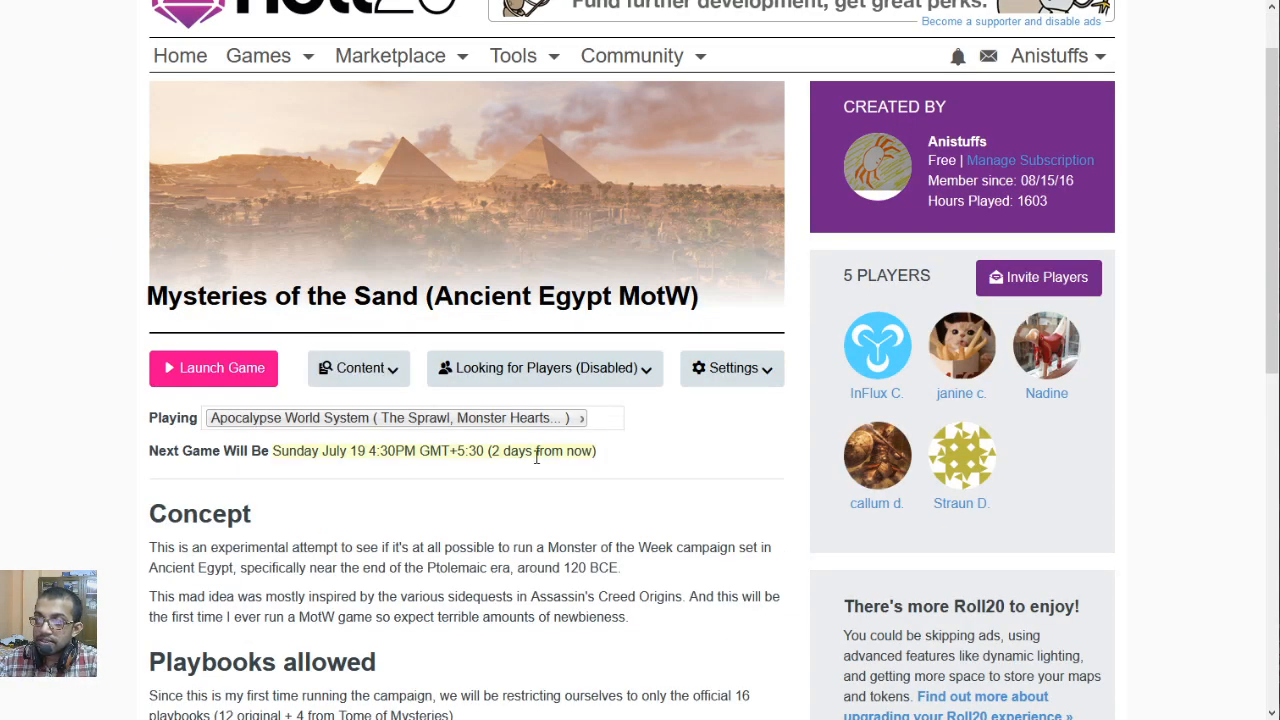
scroll(150, 310, up, 1)
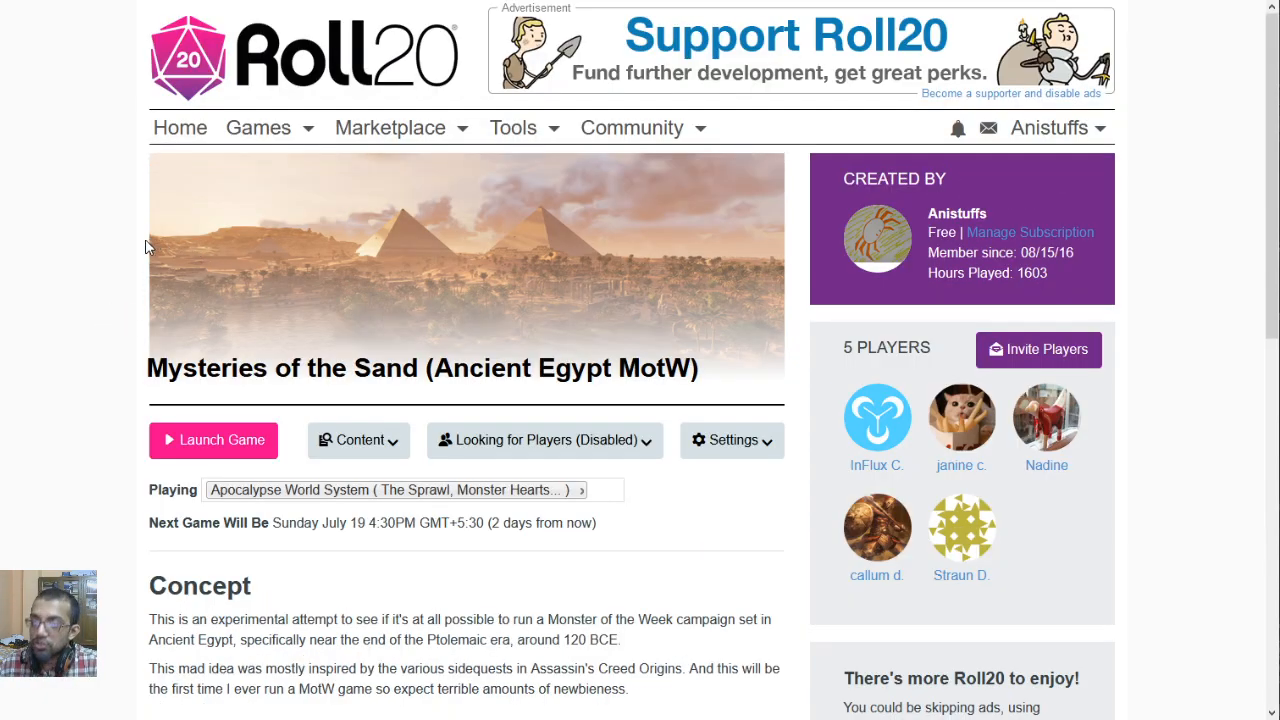
scroll(146, 247, down, 4)
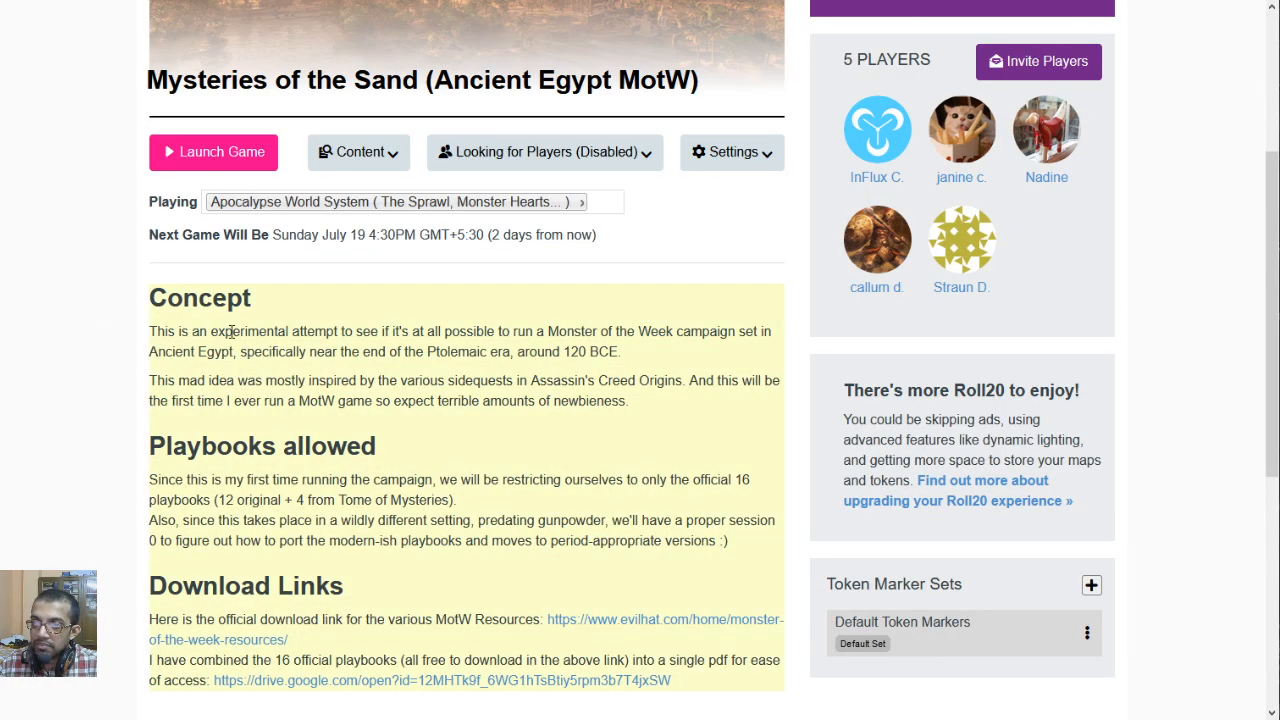
scroll(230, 332, down, 1)
scroll(227, 329, down, 1)
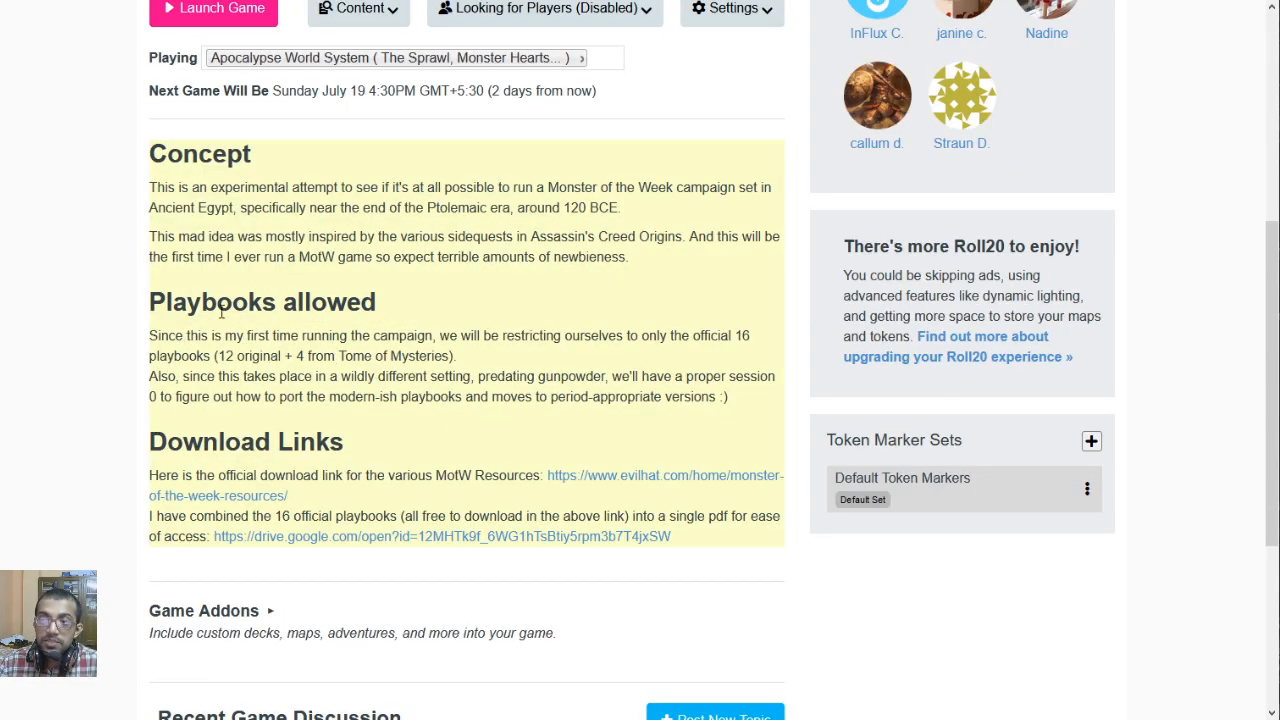
scroll(250, 340, down, 1)
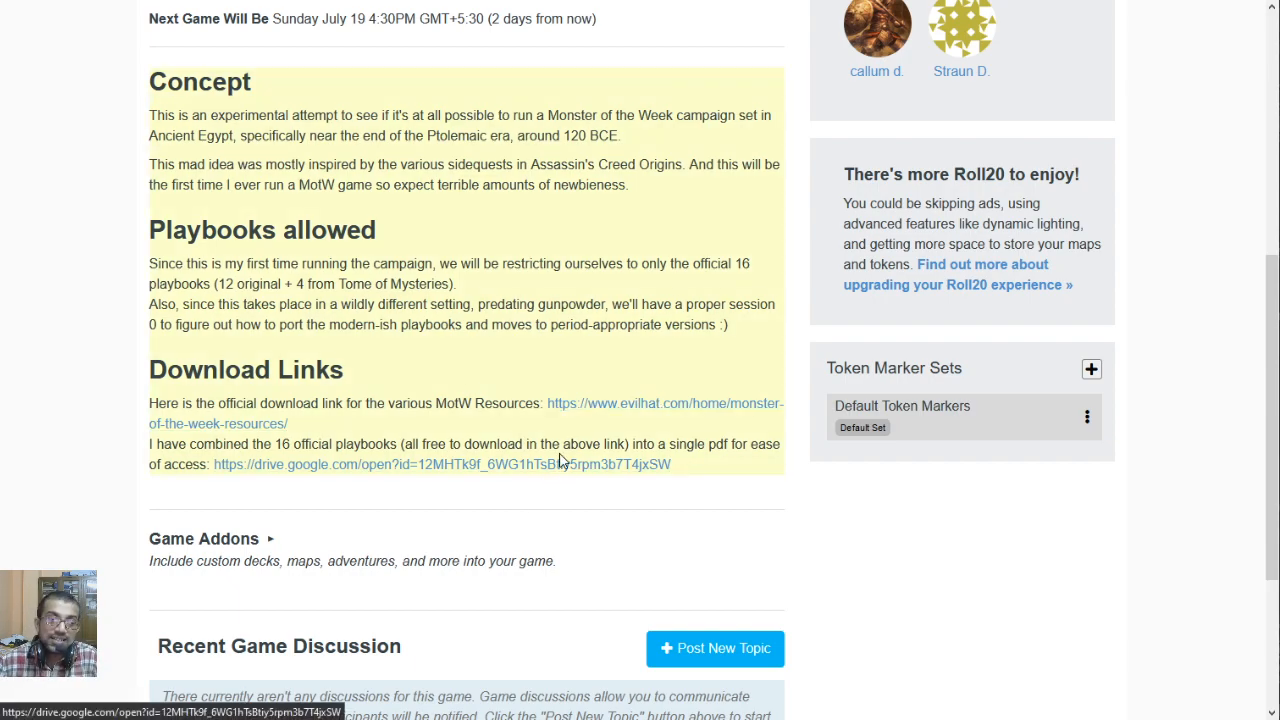
scroll(64, 383, up, 5)
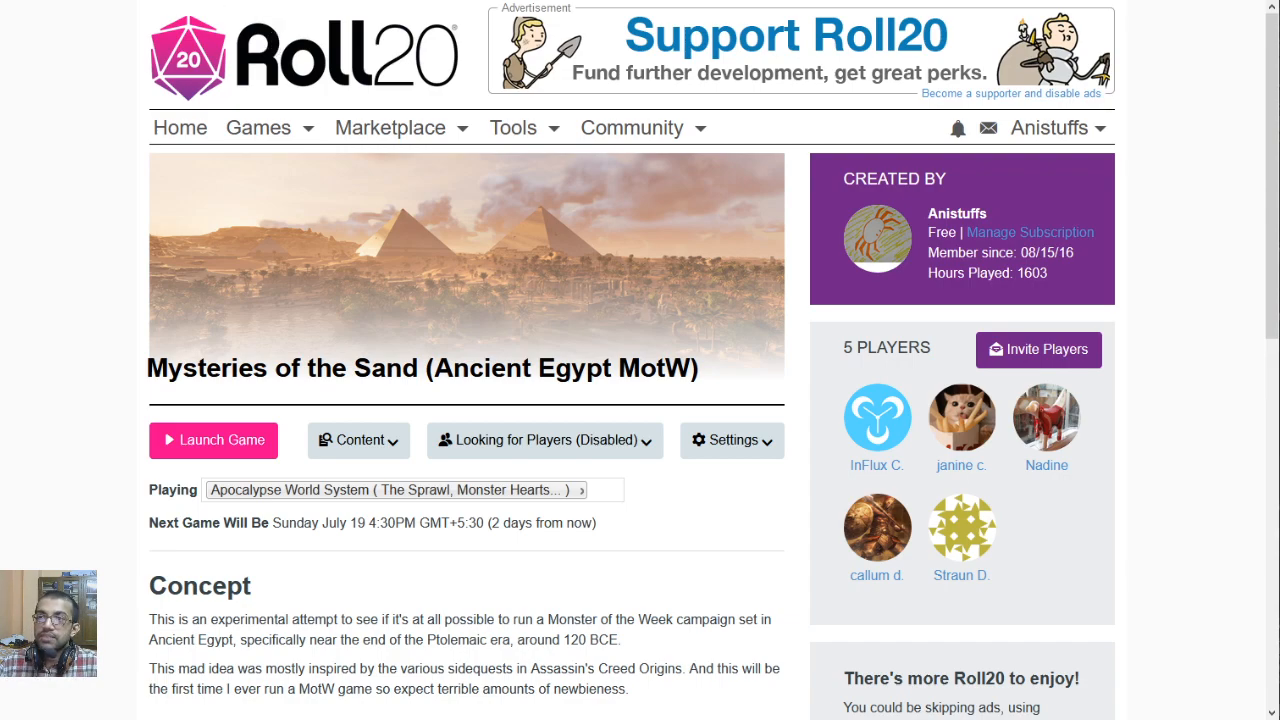
Open the Looking for Group listing of Mysteries of the Sand and review its status, players needed, game type and content options.
click(240, 1)
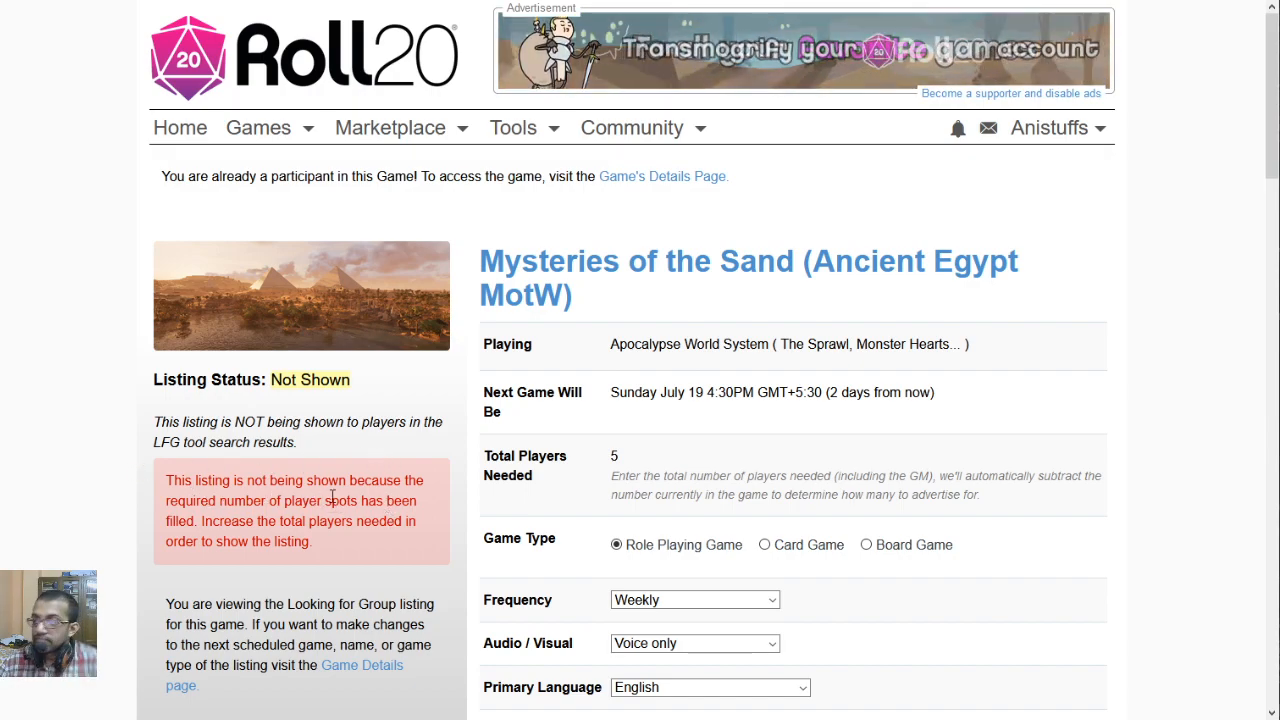
scroll(390, 515, down, 3)
scroll(912, 312, up, 3)
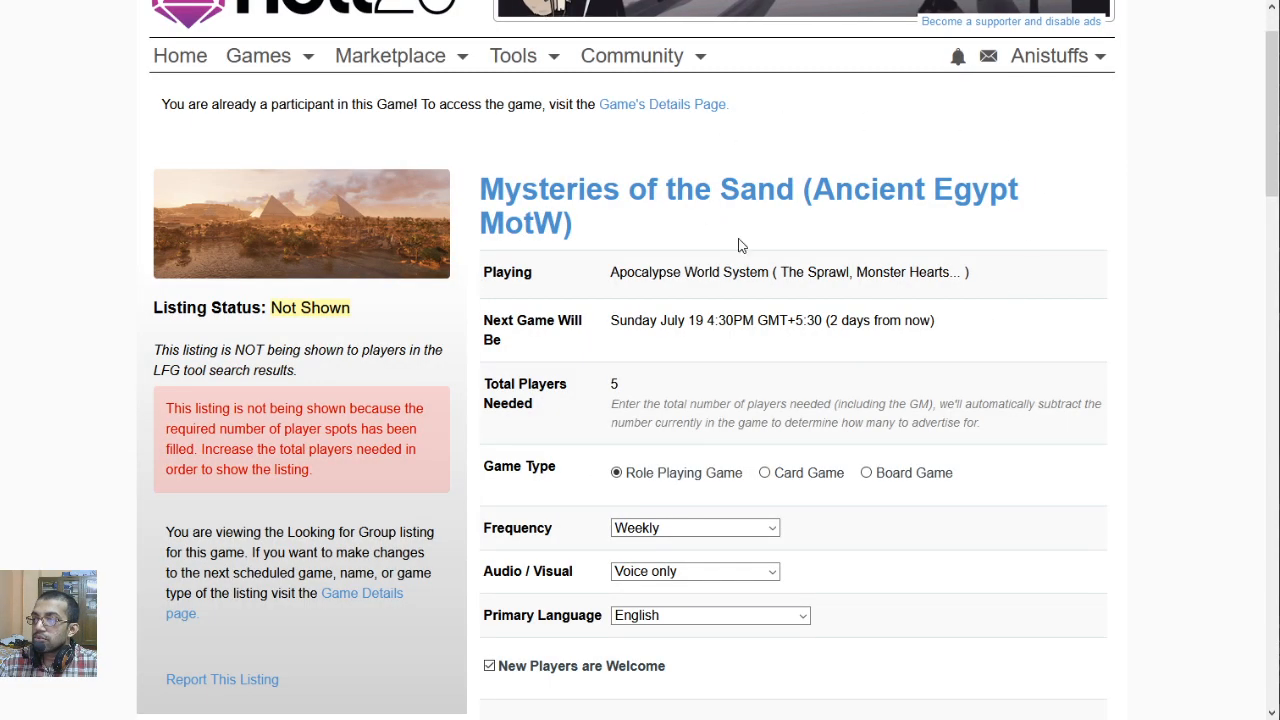
scroll(1020, 350, down, 5)
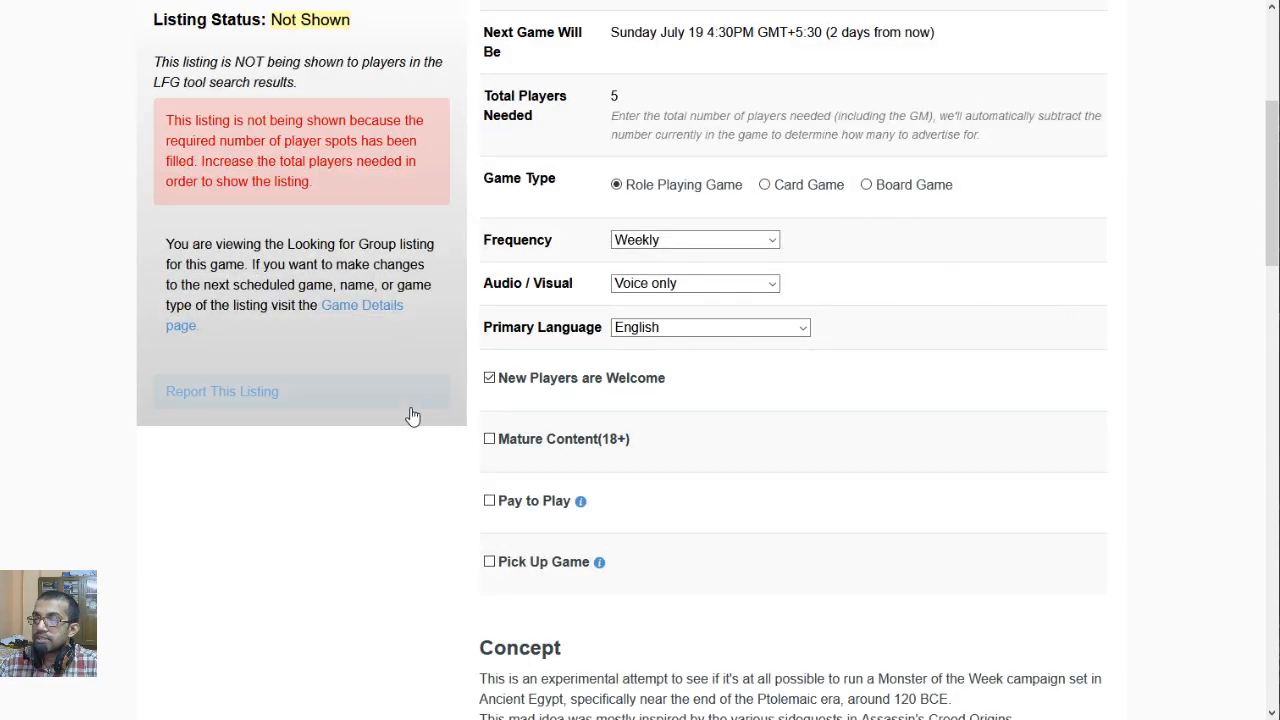
scroll(402, 417, up, 4)
scroll(398, 417, down, 4)
scroll(398, 417, down, 1)
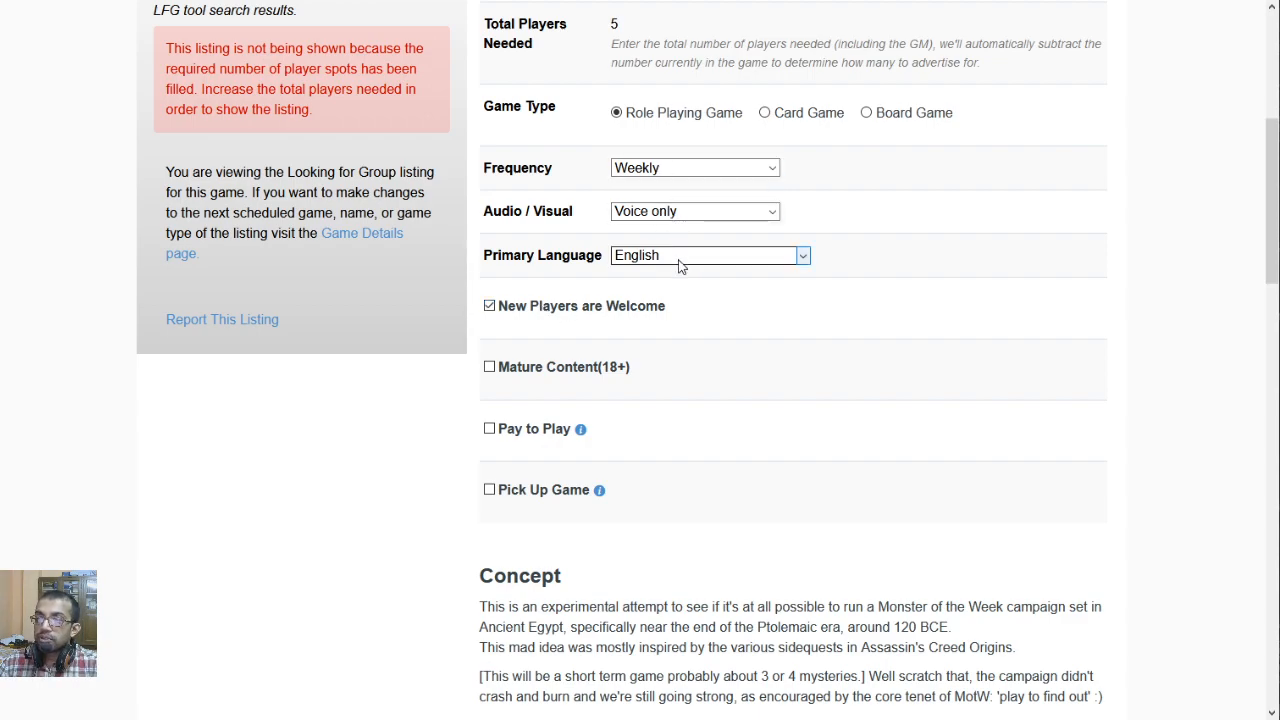
scroll(557, 272, down, 1)
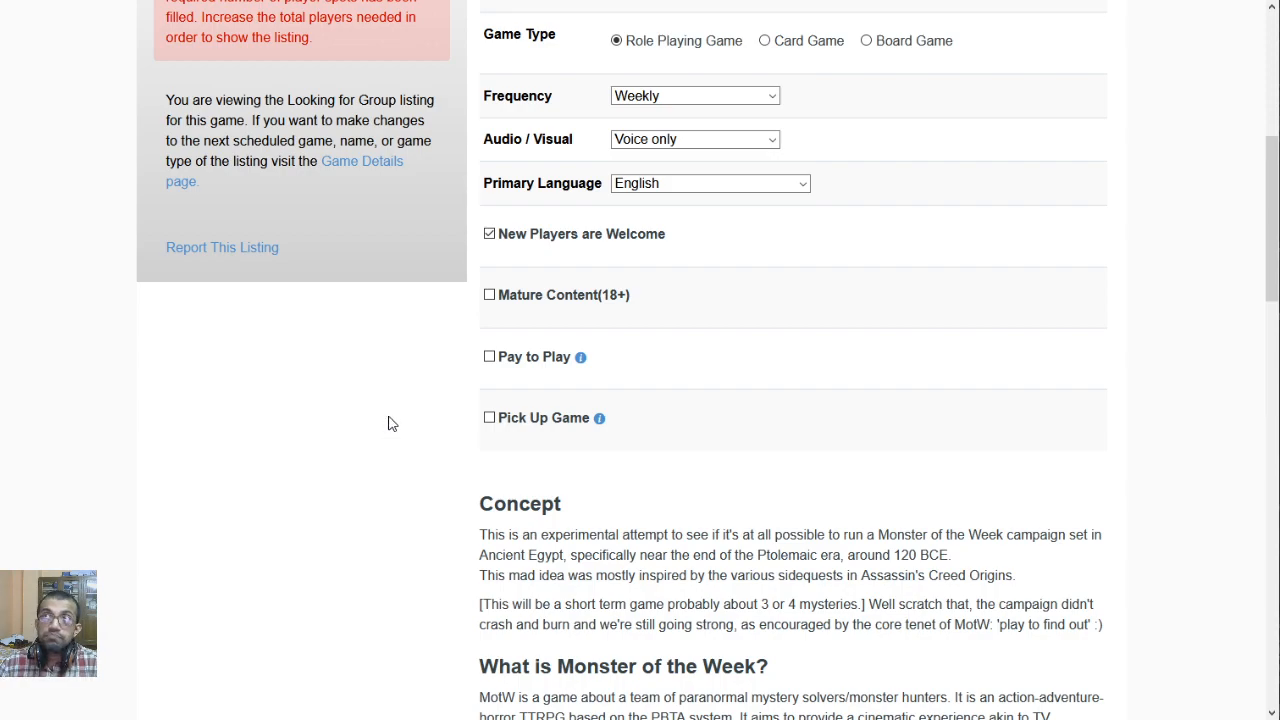
scroll(392, 426, down, 4)
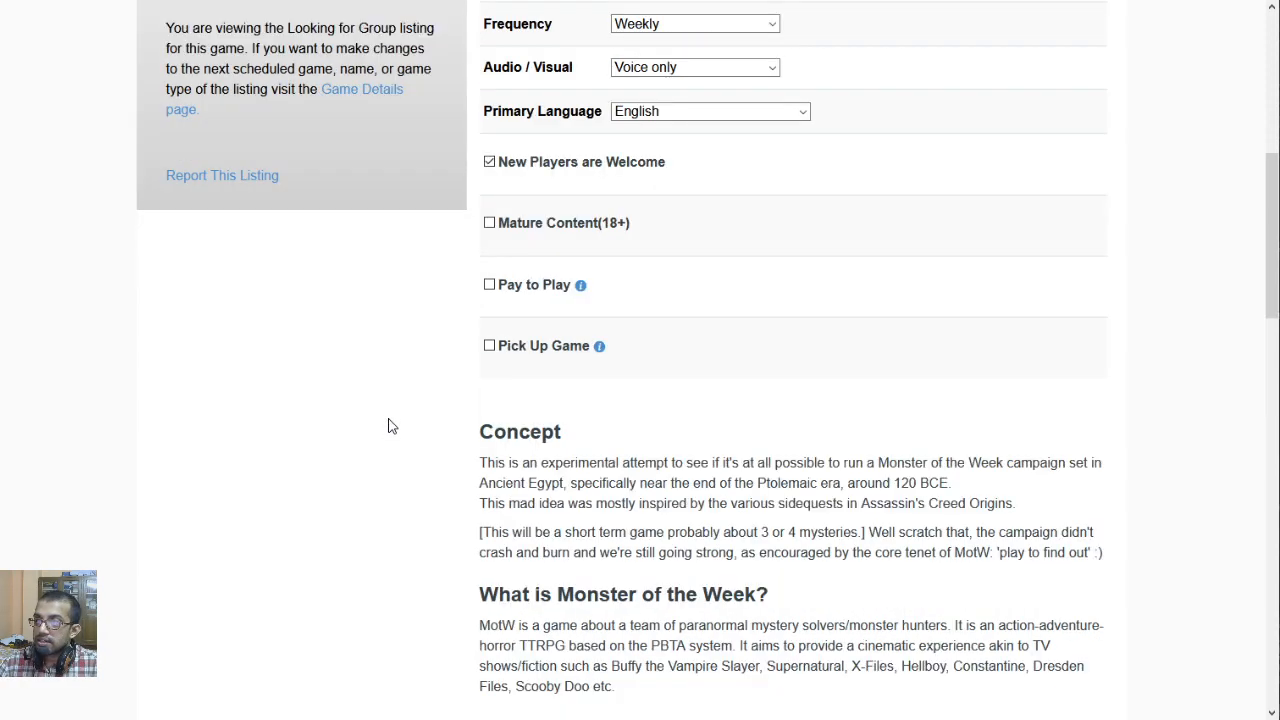
scroll(256, 372, down, 1)
scroll(256, 372, down, 1)
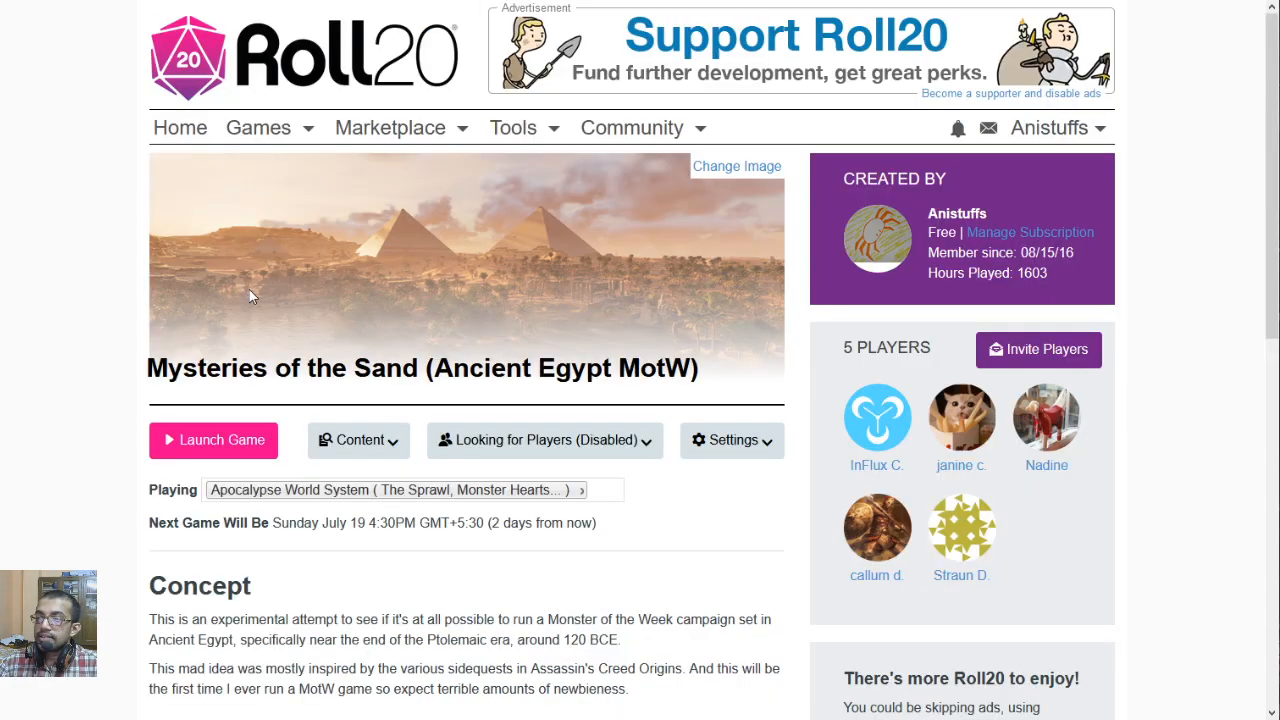
Read the listing's description from the concept through the playbooks, experience and play format to the contact questions.
scroll(284, 236, down, 5)
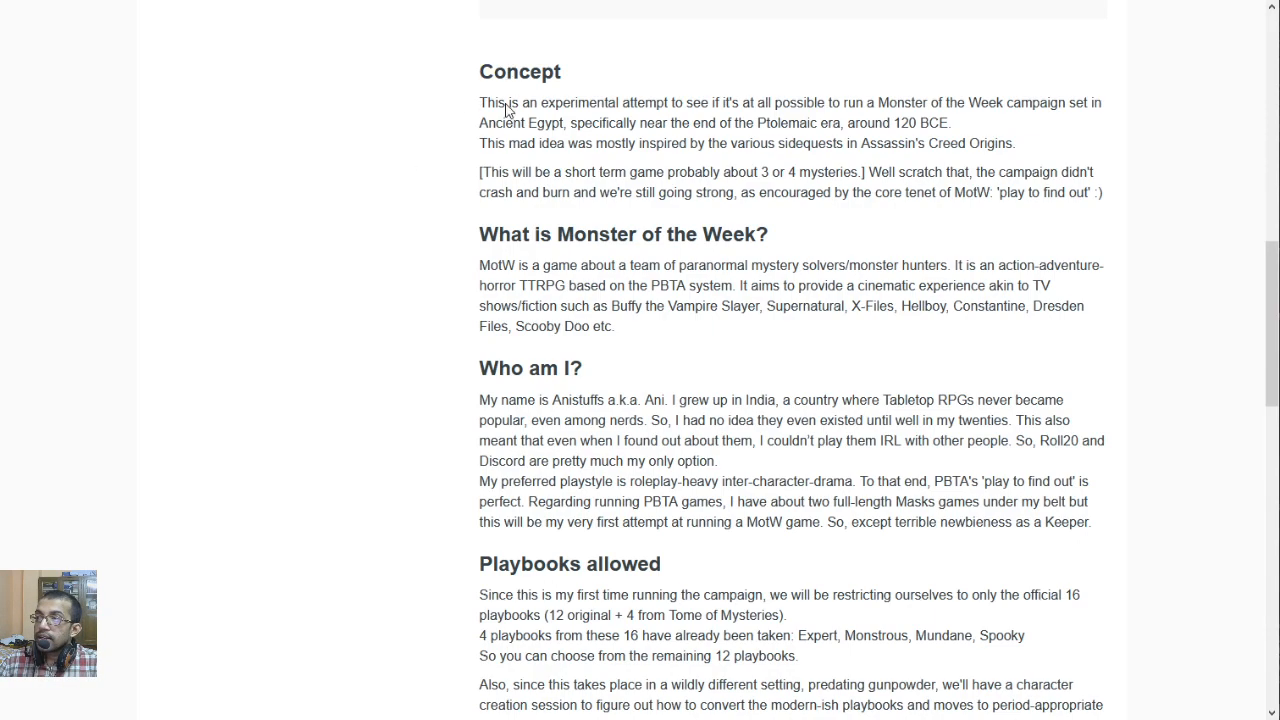
scroll(466, 218, down, 1)
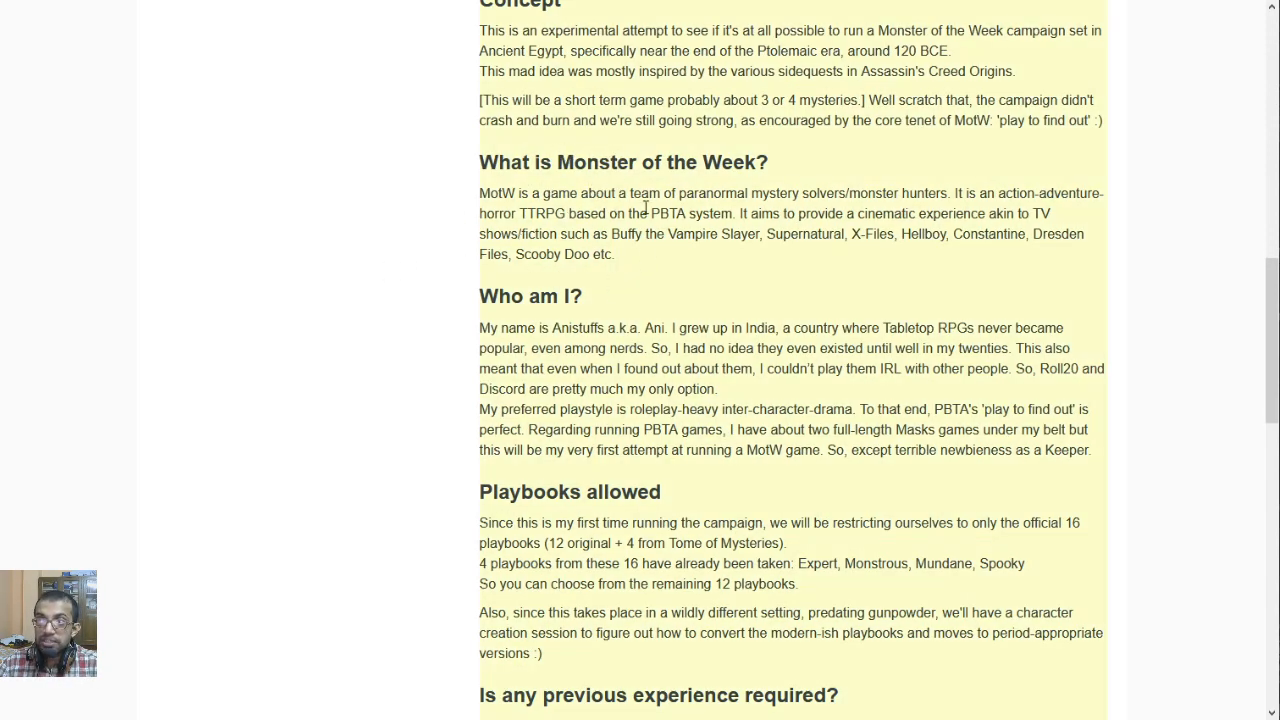
scroll(330, 305, down, 3)
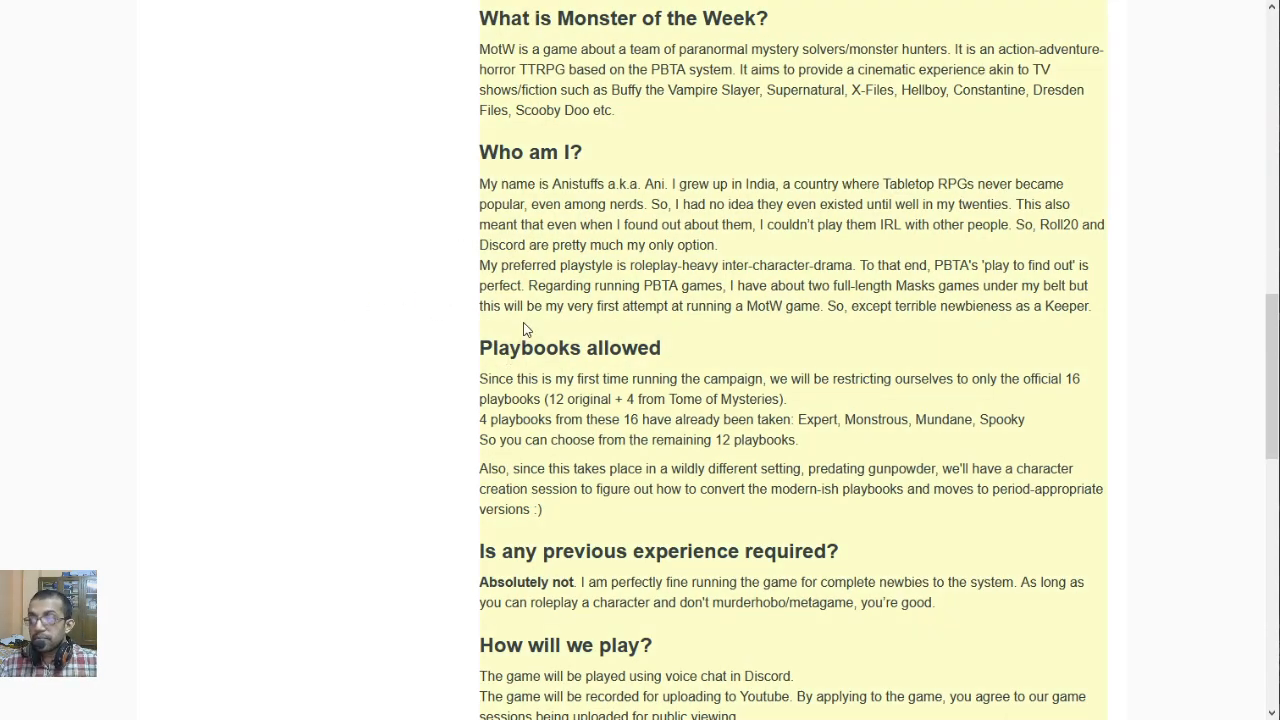
scroll(524, 329, down, 1)
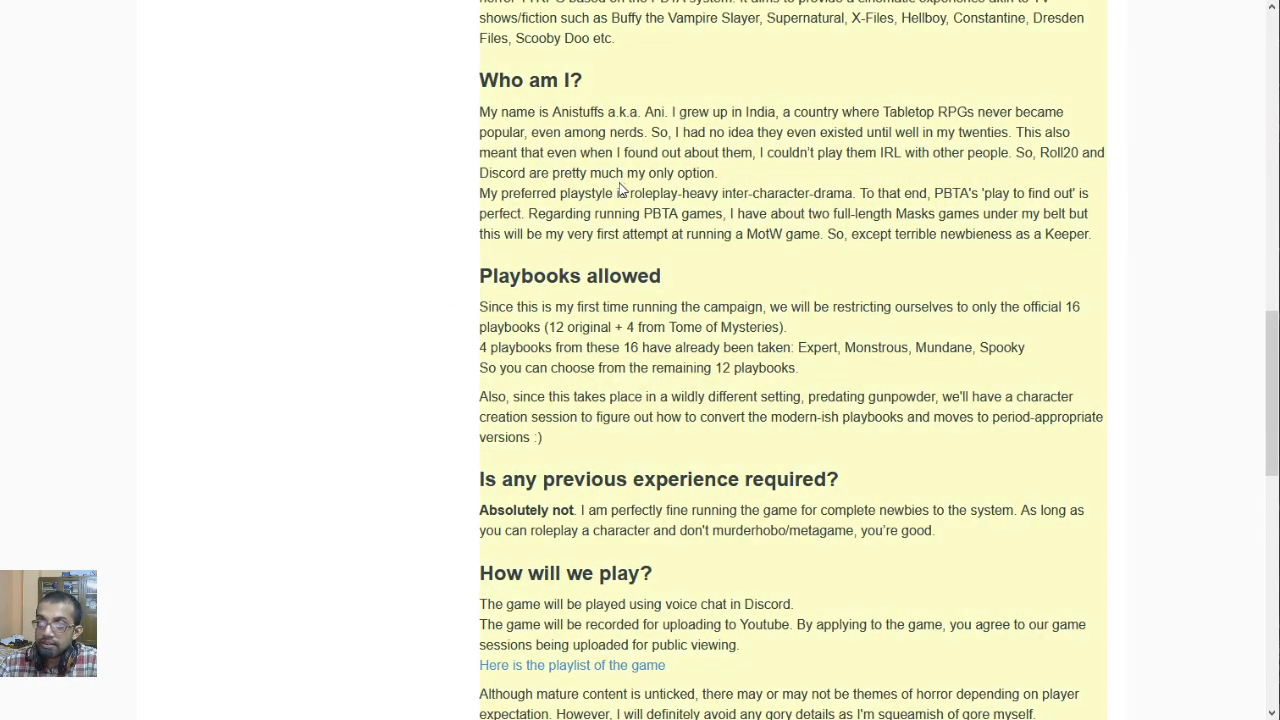
scroll(410, 326, down, 1)
scroll(480, 323, down, 2)
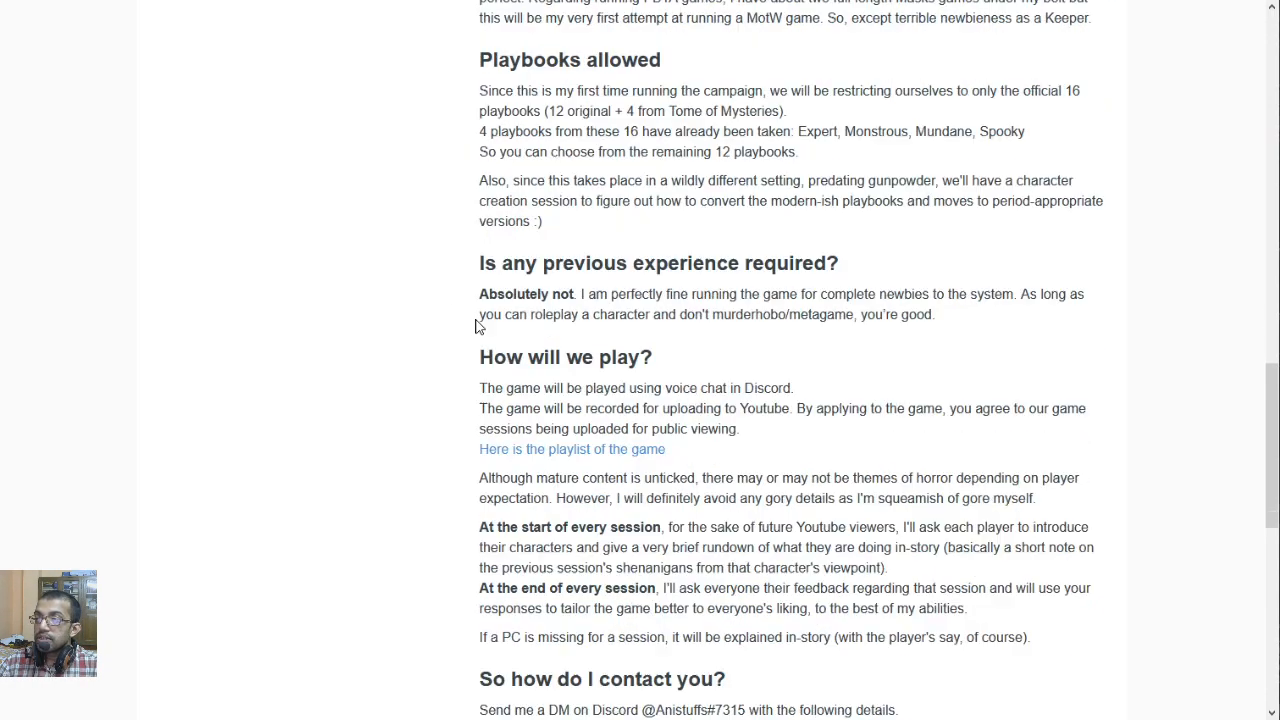
scroll(449, 380, down, 1)
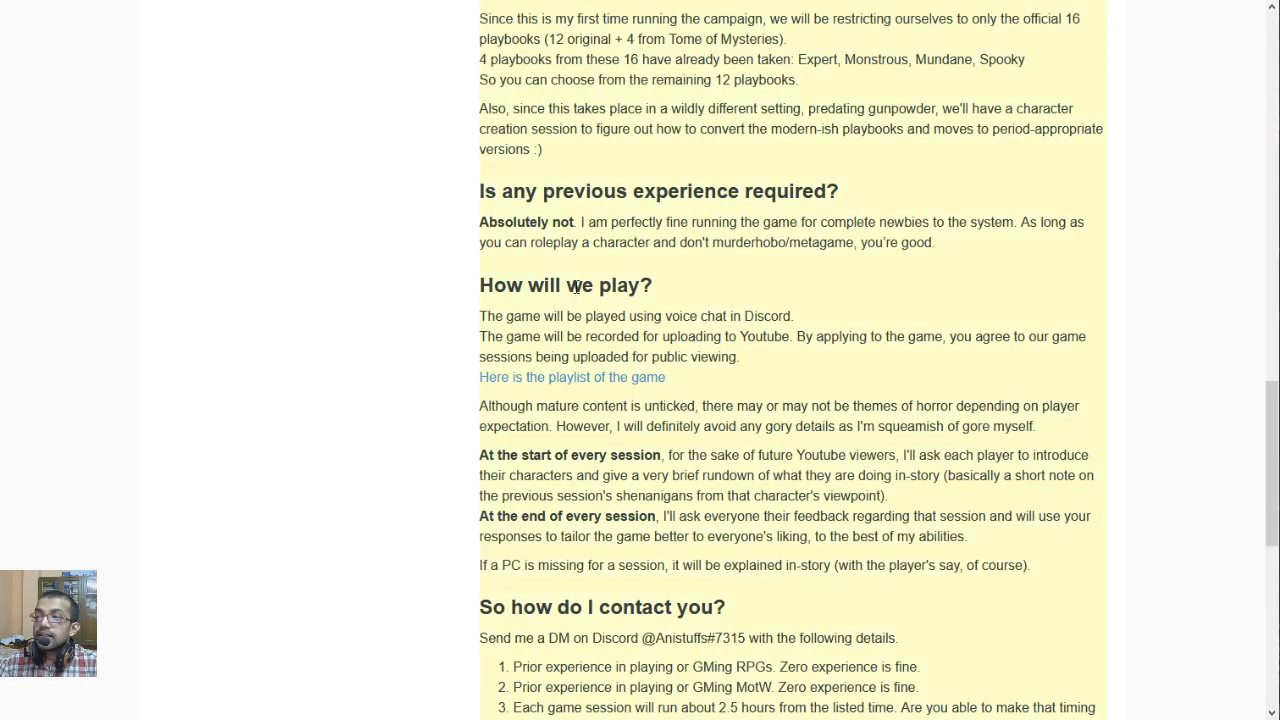
scroll(421, 366, down, 1)
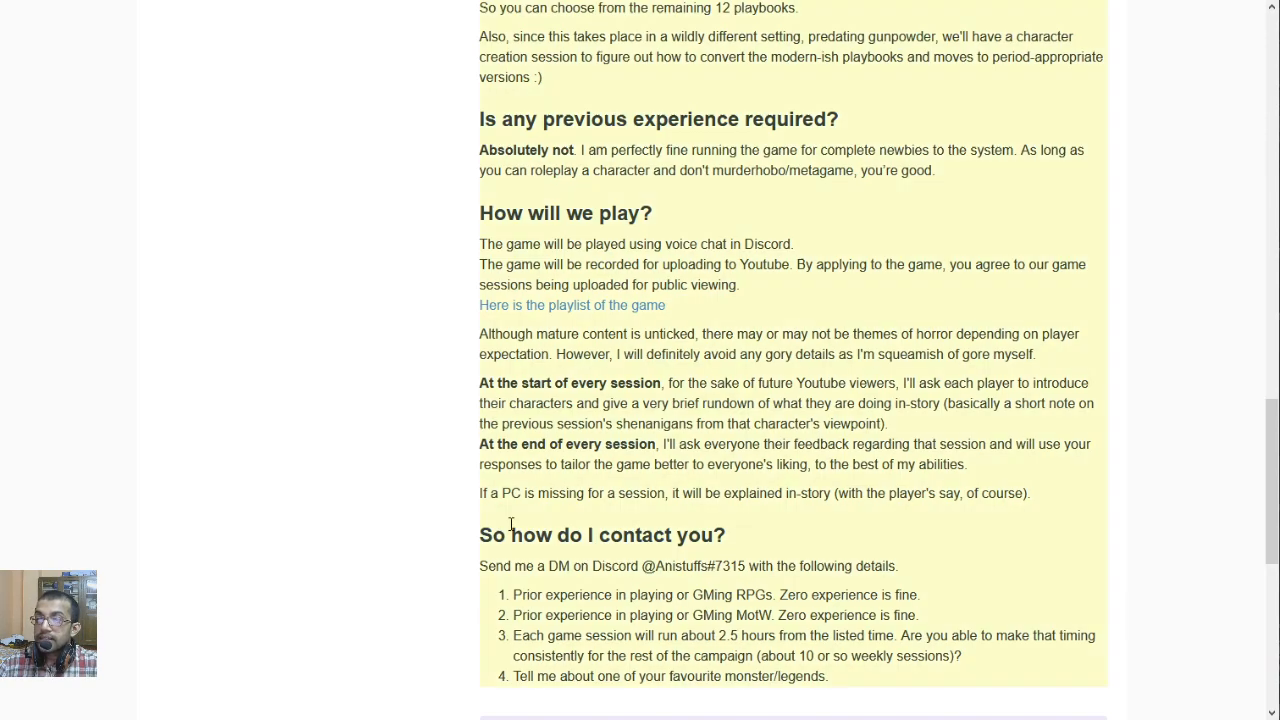
scroll(568, 560, down, 1)
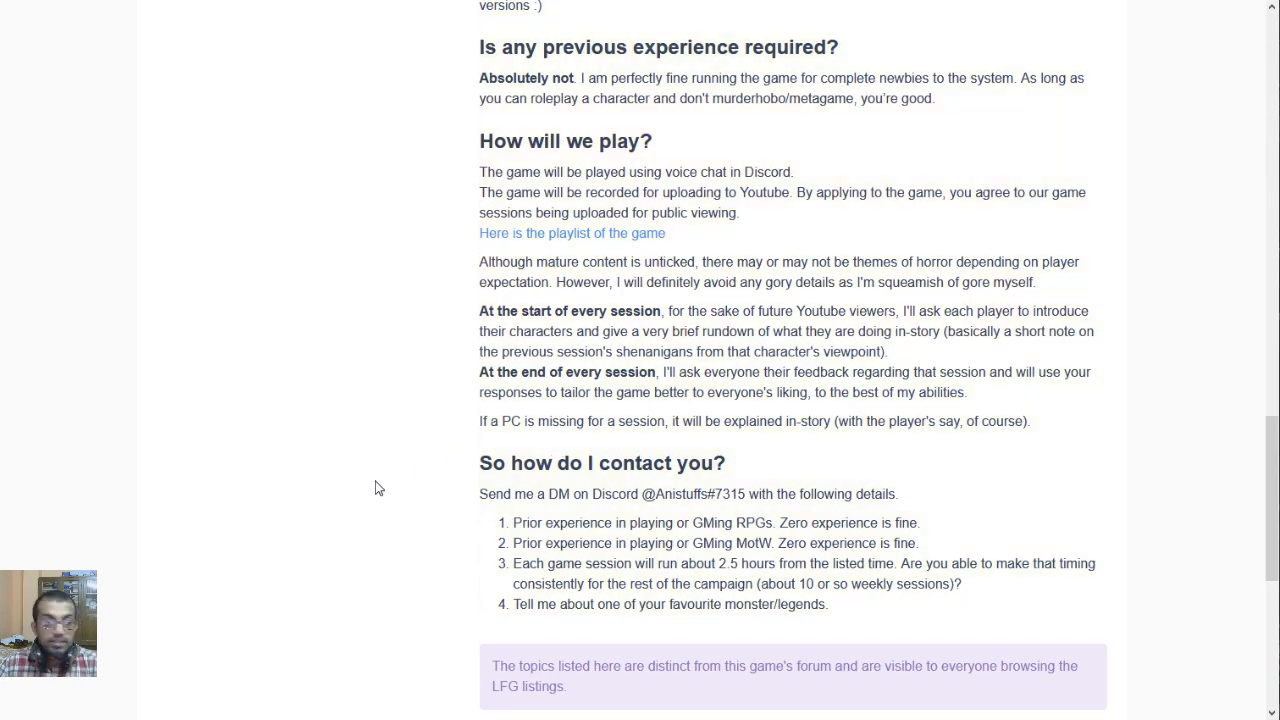
scroll(378, 486, down, 1)
scroll(389, 451, down, 1)
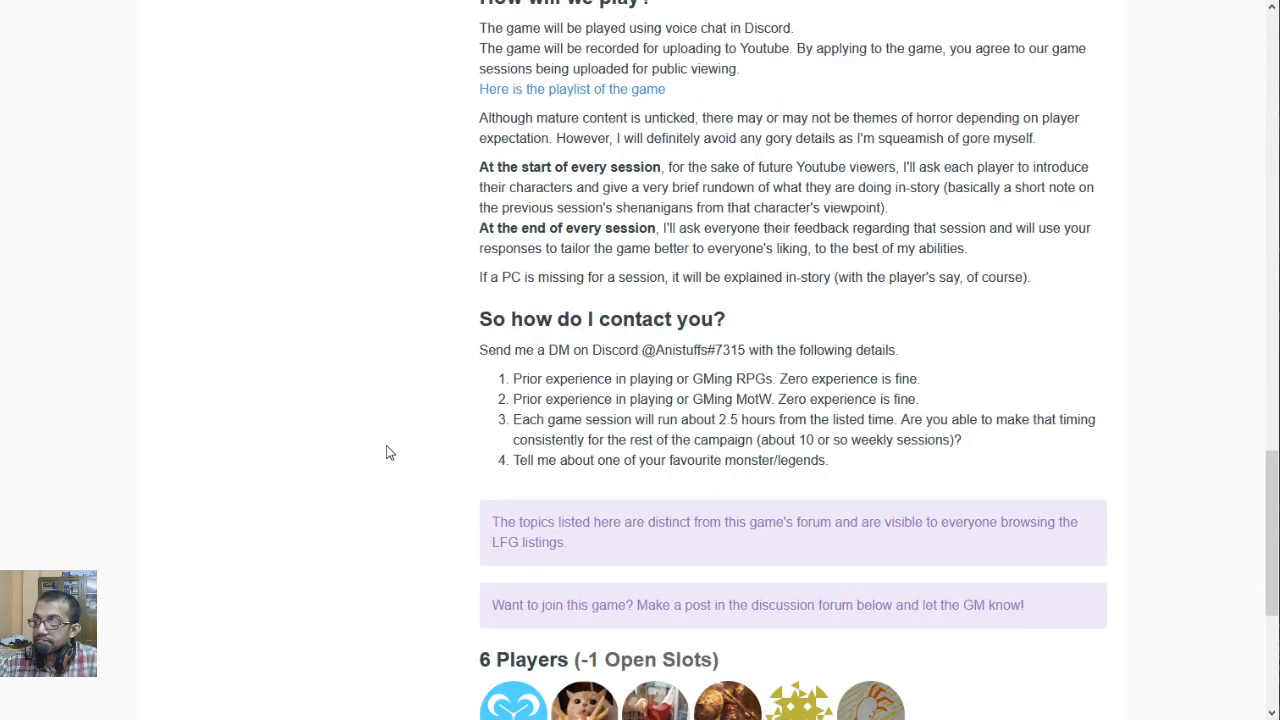
Return to the Mysteries of the Sand details page and look over its shorter description for comparison with the listing.
scroll(386, 448, up, 15)
scroll(374, 447, up, 4)
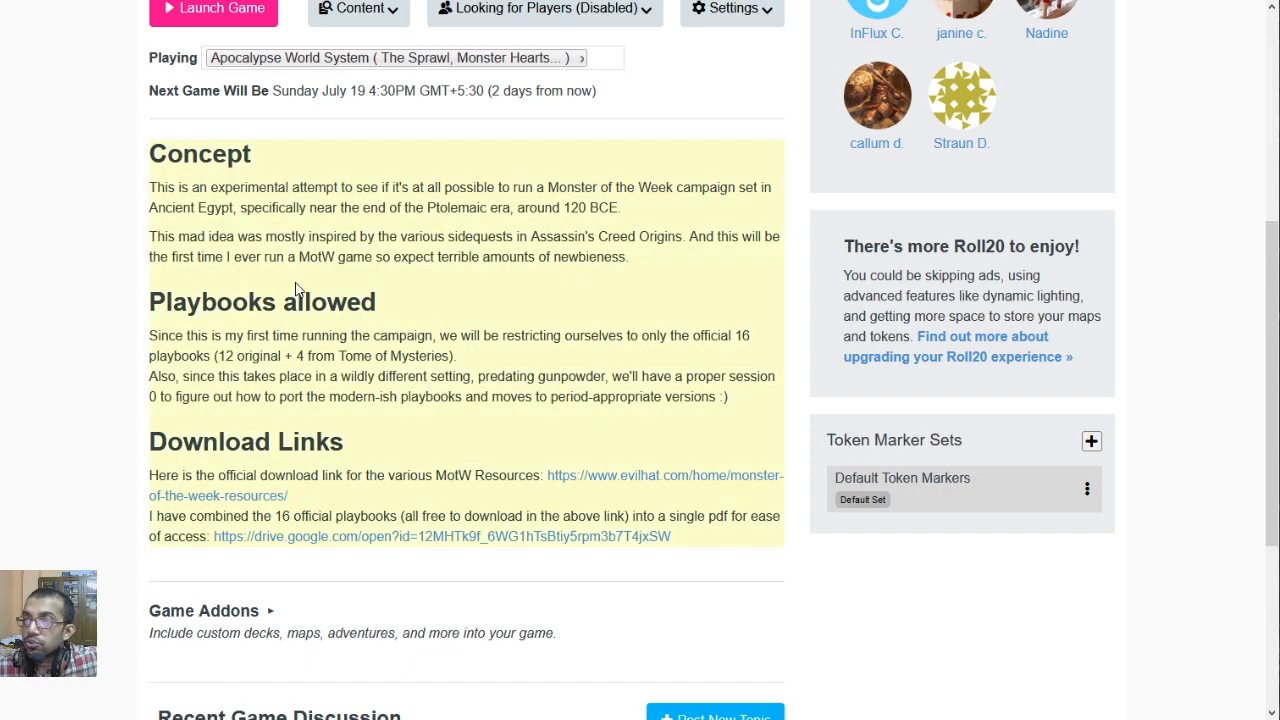
scroll(296, 284, up, 4)
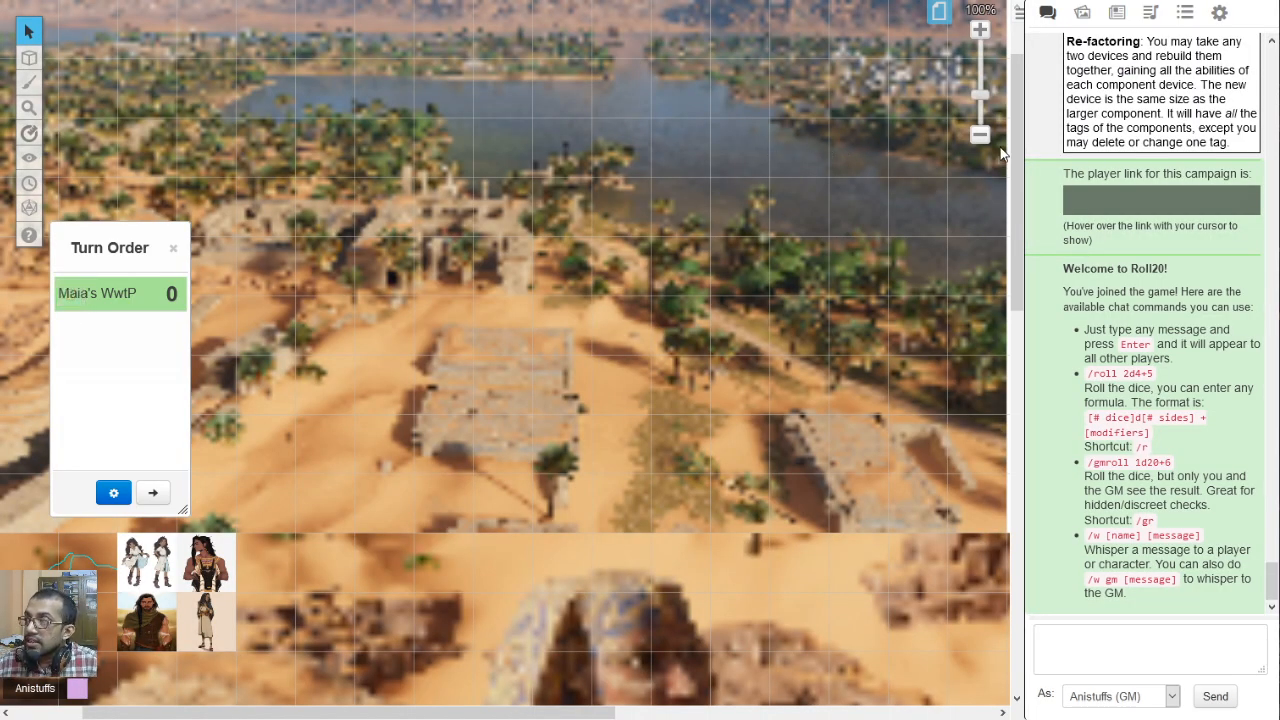
View the desert and sphinx scene as a whole on the launched campaign's tabletop.
click(982, 138)
click(984, 142)
scroll(927, 178, down, 3)
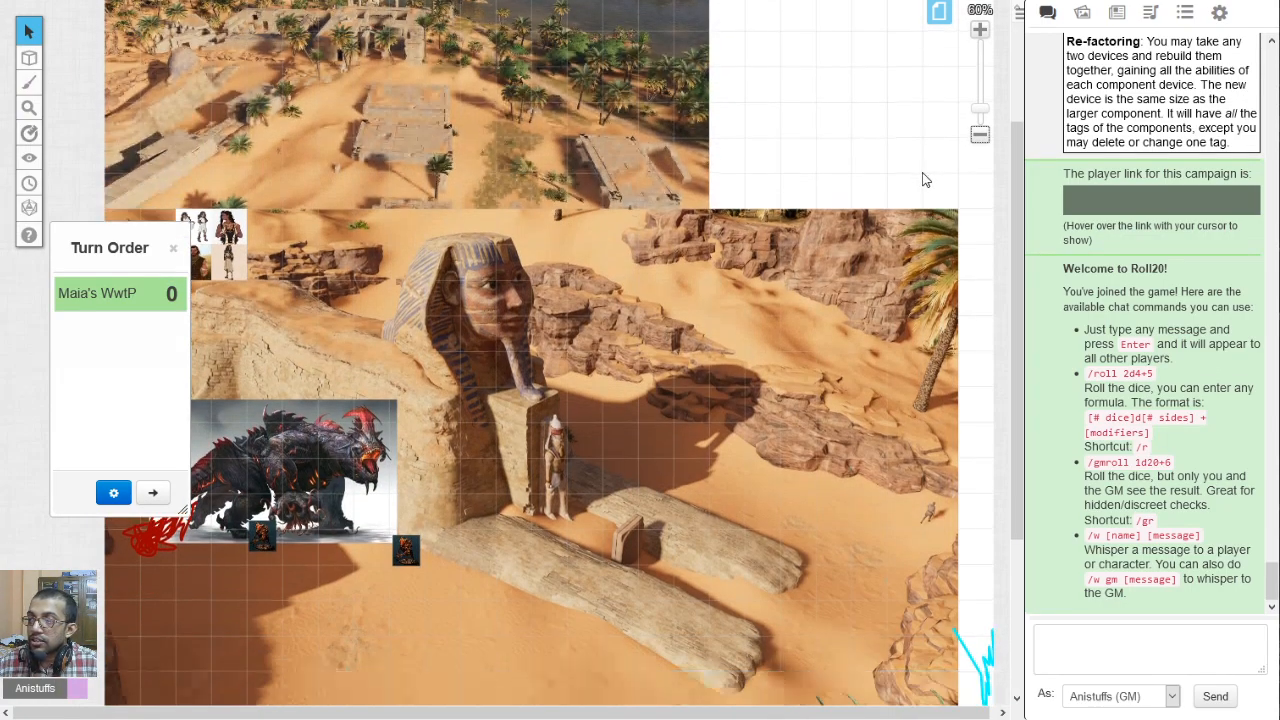
Switch the tabletop to the Map page and view the maps of Egypt and the City of Alexandria together.
click(938, 12)
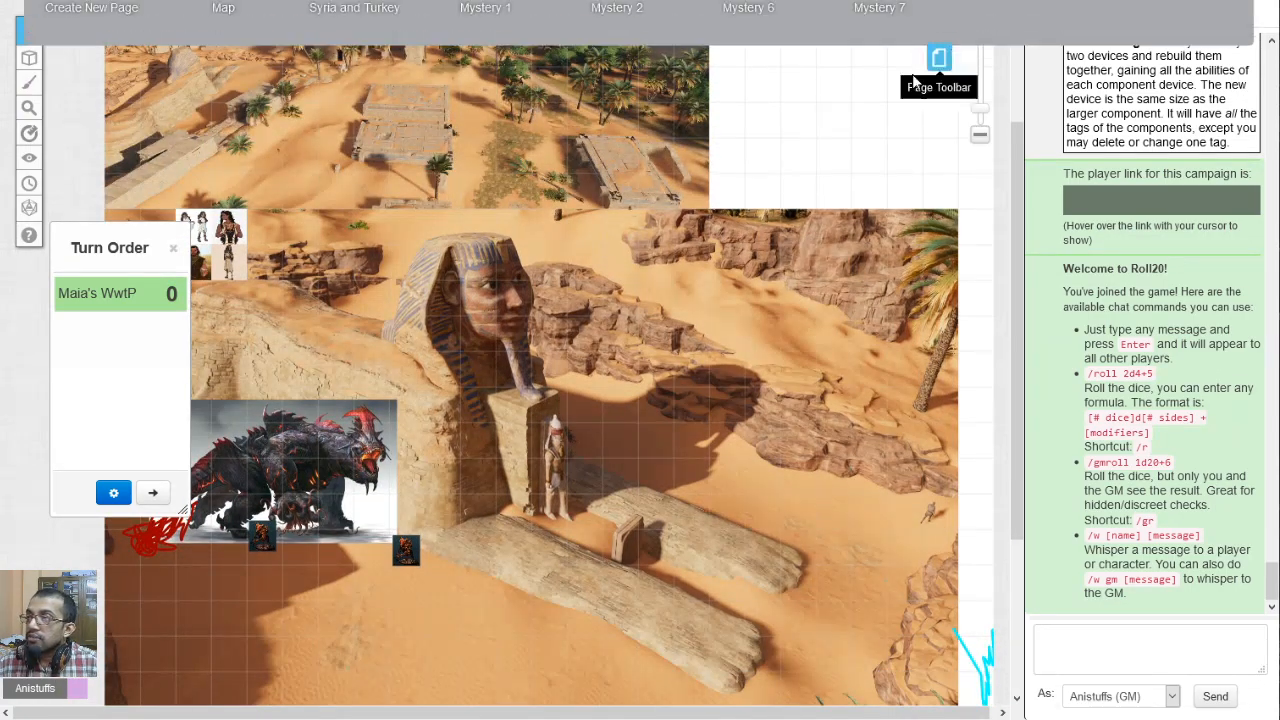
click(229, 47)
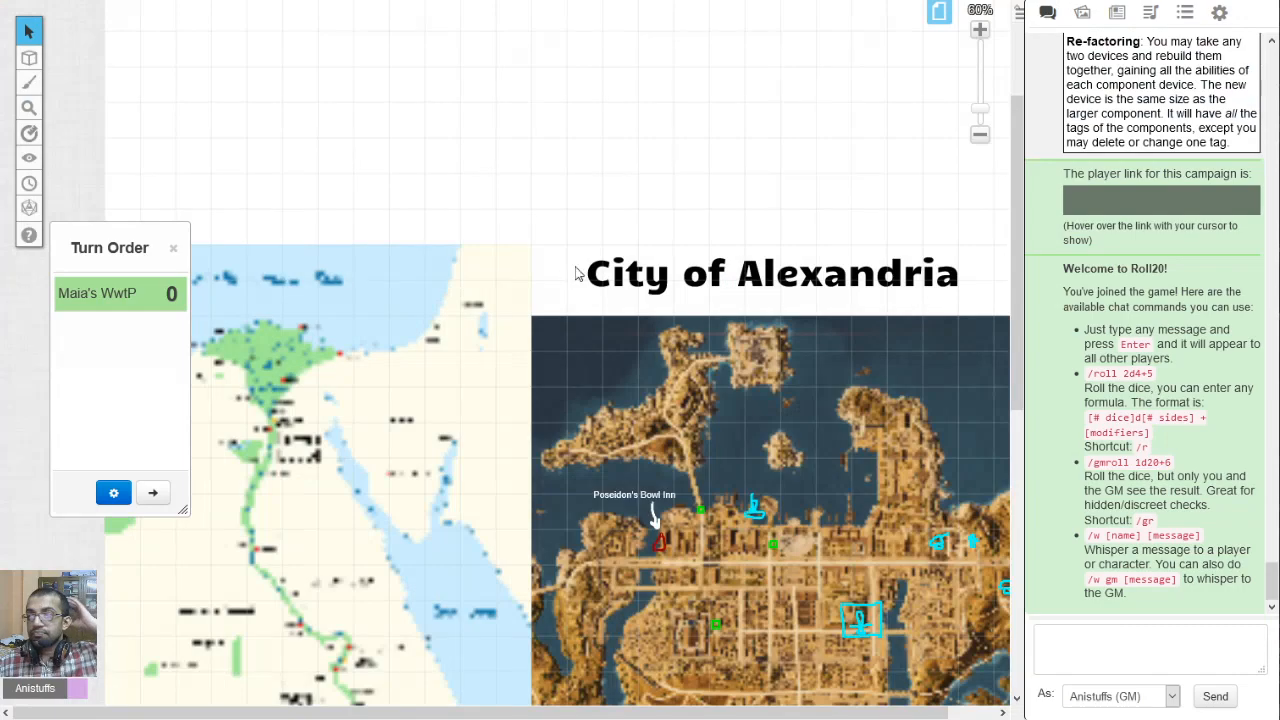
scroll(763, 276, down, 3)
click(980, 133)
click(980, 133)
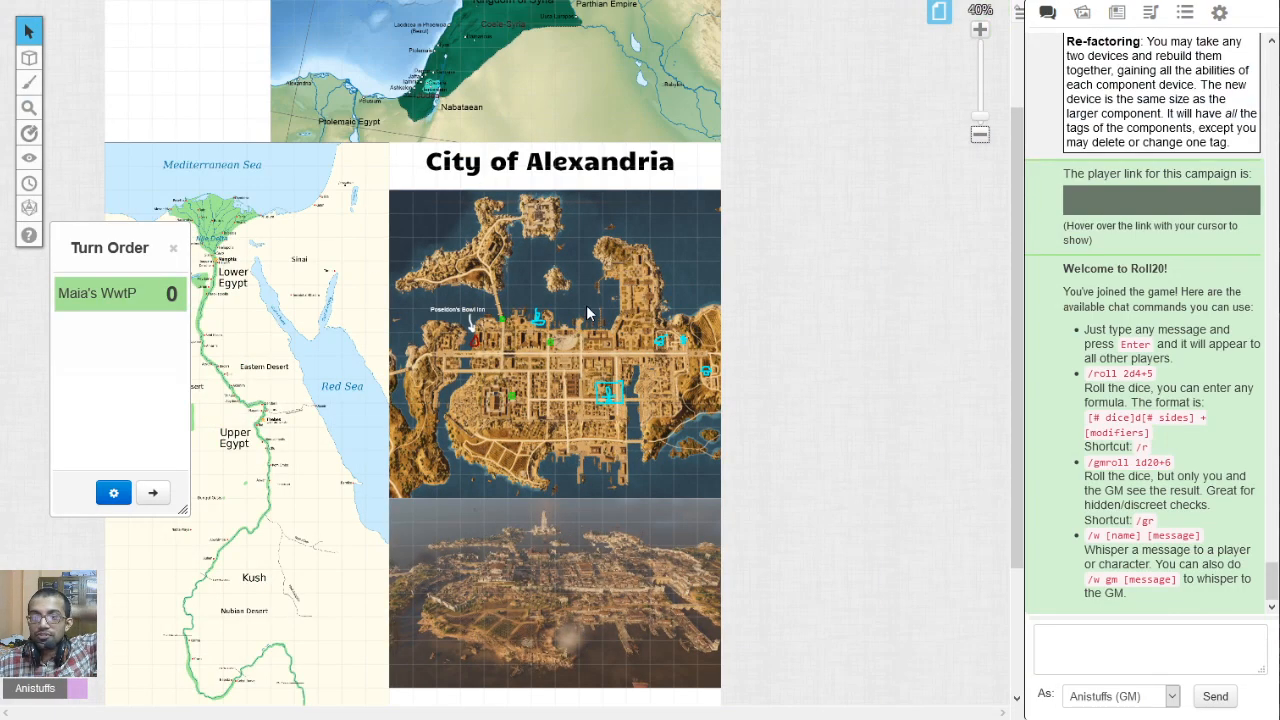
Move the Turn Order window clear of the maps and look over the Syria, Egypt and City of Alexandria maps.
drag(113, 249, 863, 214)
scroll(500, 112, up, 1)
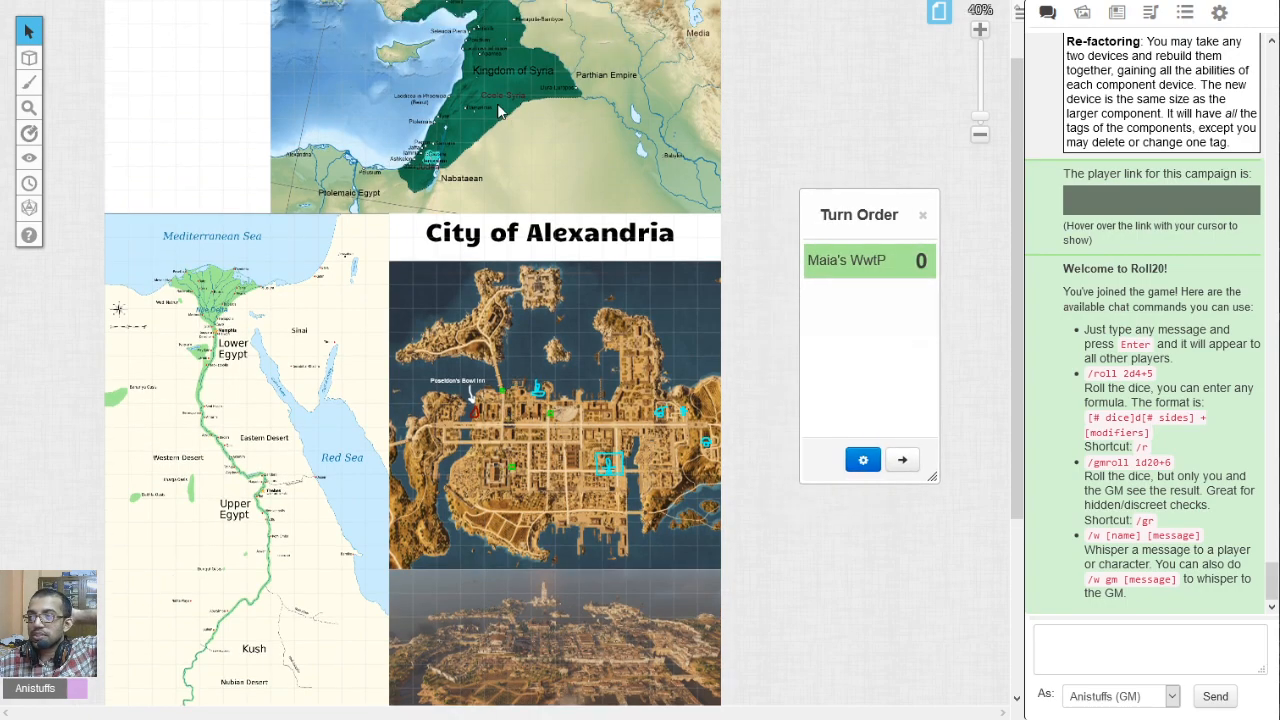
scroll(336, 286, up, 2)
scroll(335, 305, down, 2)
scroll(325, 315, down, 1)
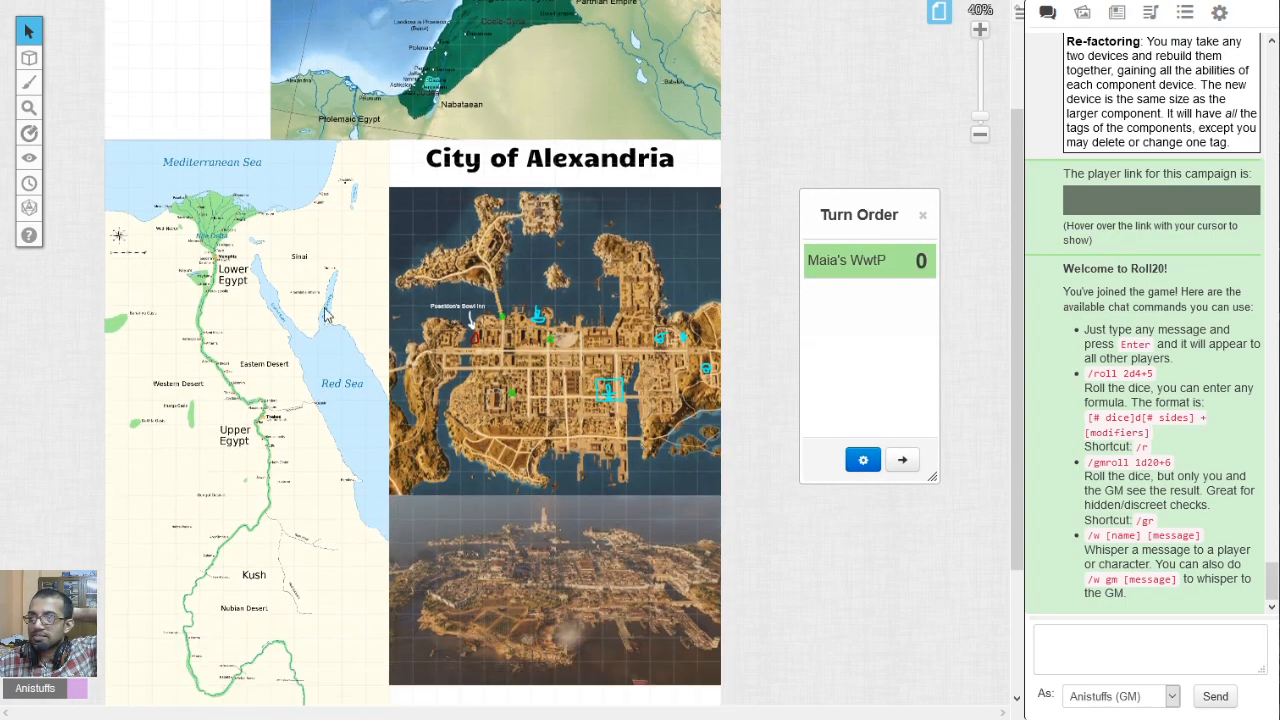
scroll(500, 200, up, 1)
View the Mystery 1 page with its hand-drawn arena and the Mystery 2 page on the tabletop.
click(939, 12)
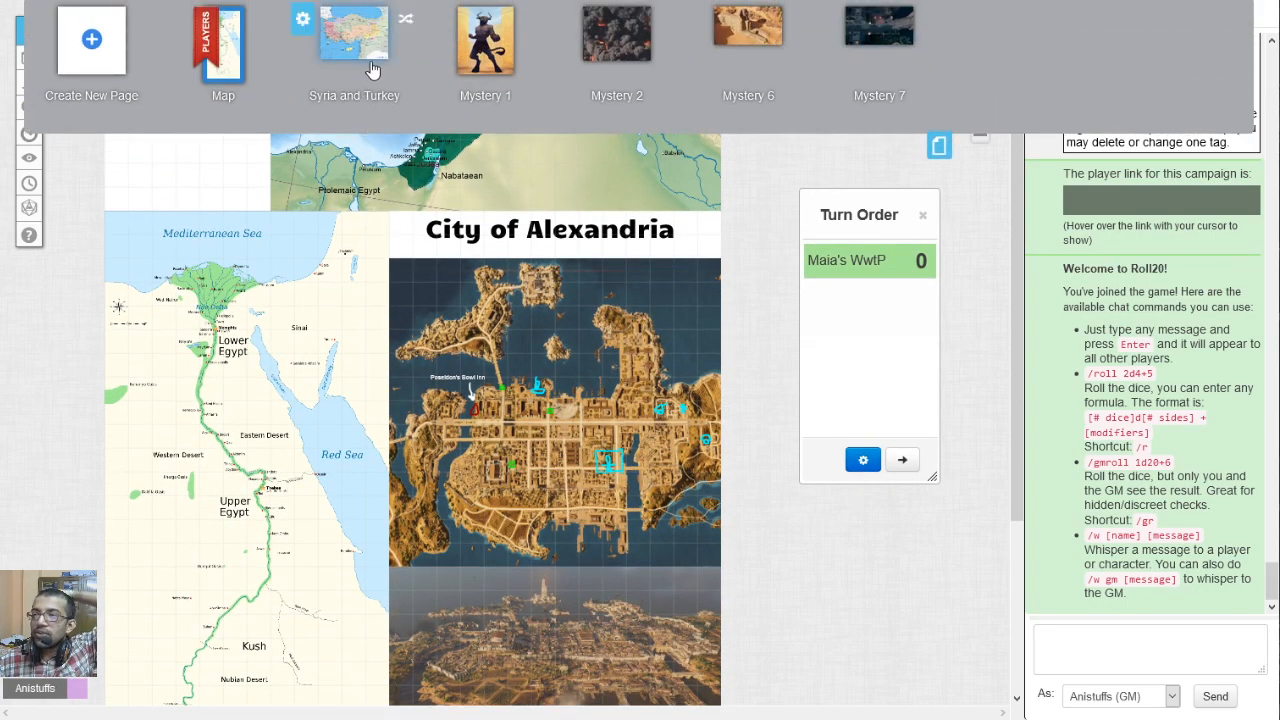
click(485, 35)
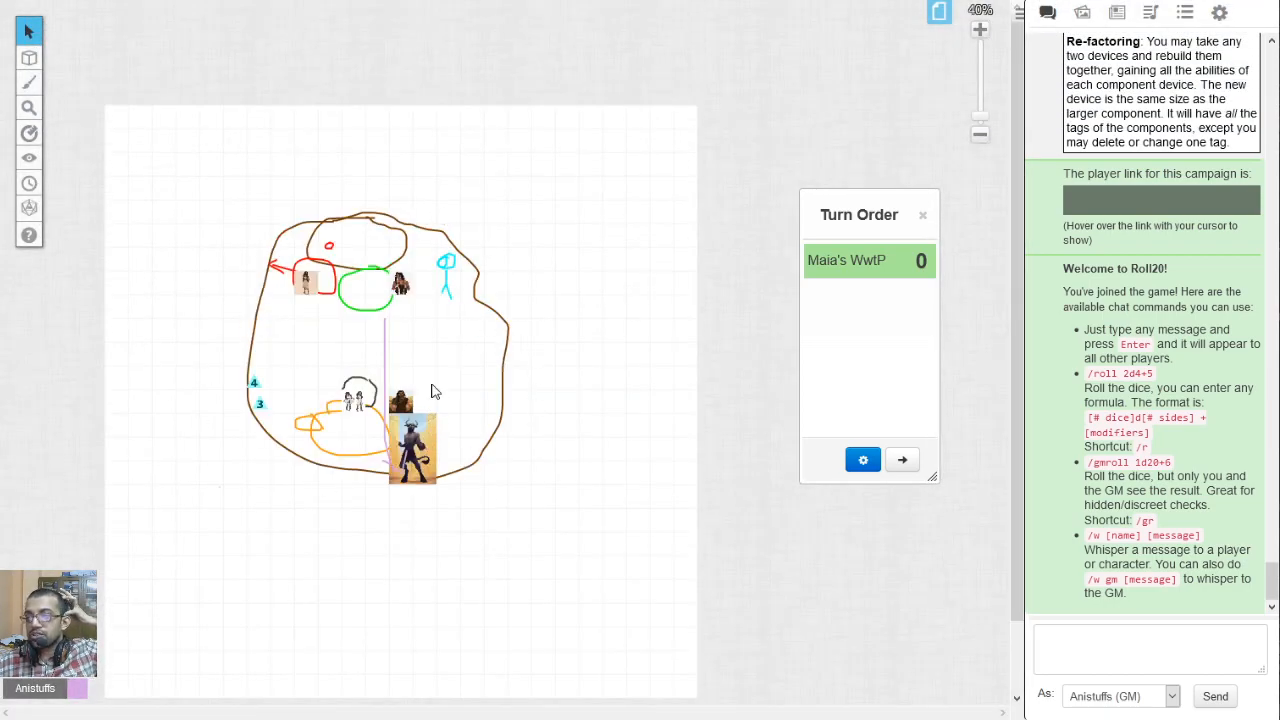
click(940, 18)
click(640, 75)
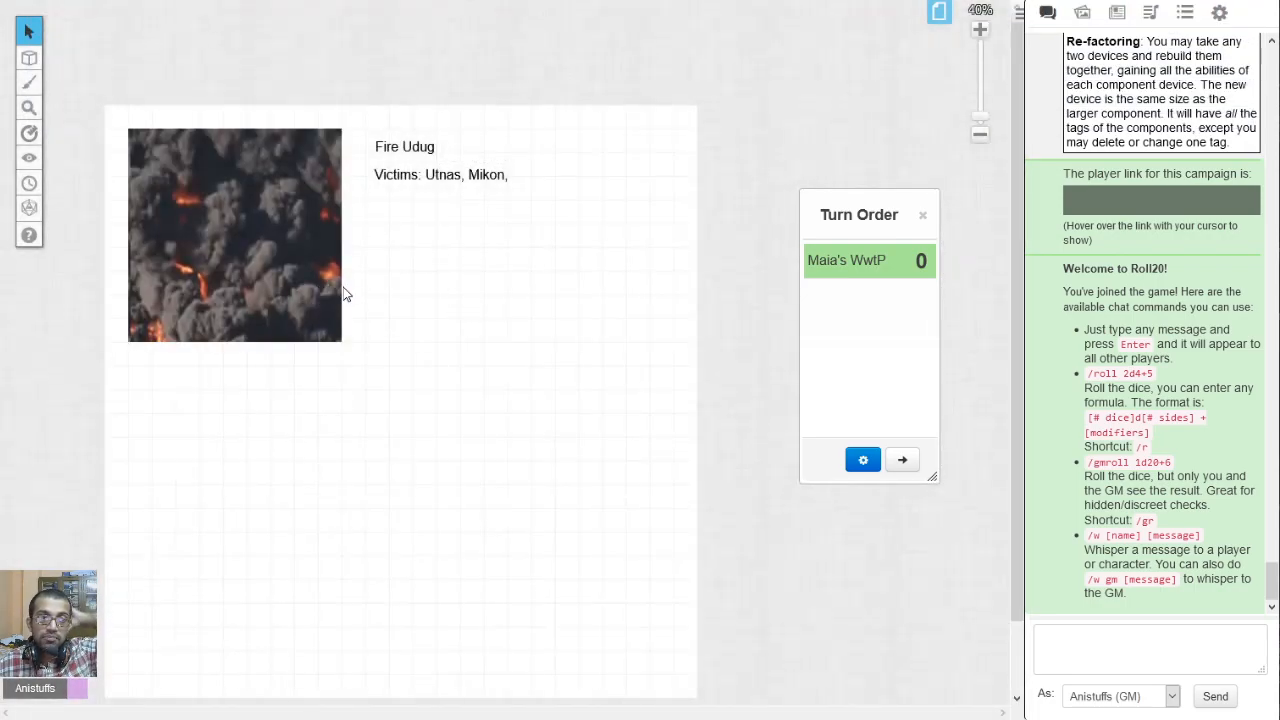
View the Mystery 6 page and the whole Mystery 7 page, including its werewolf picture and night battle map.
click(932, 14)
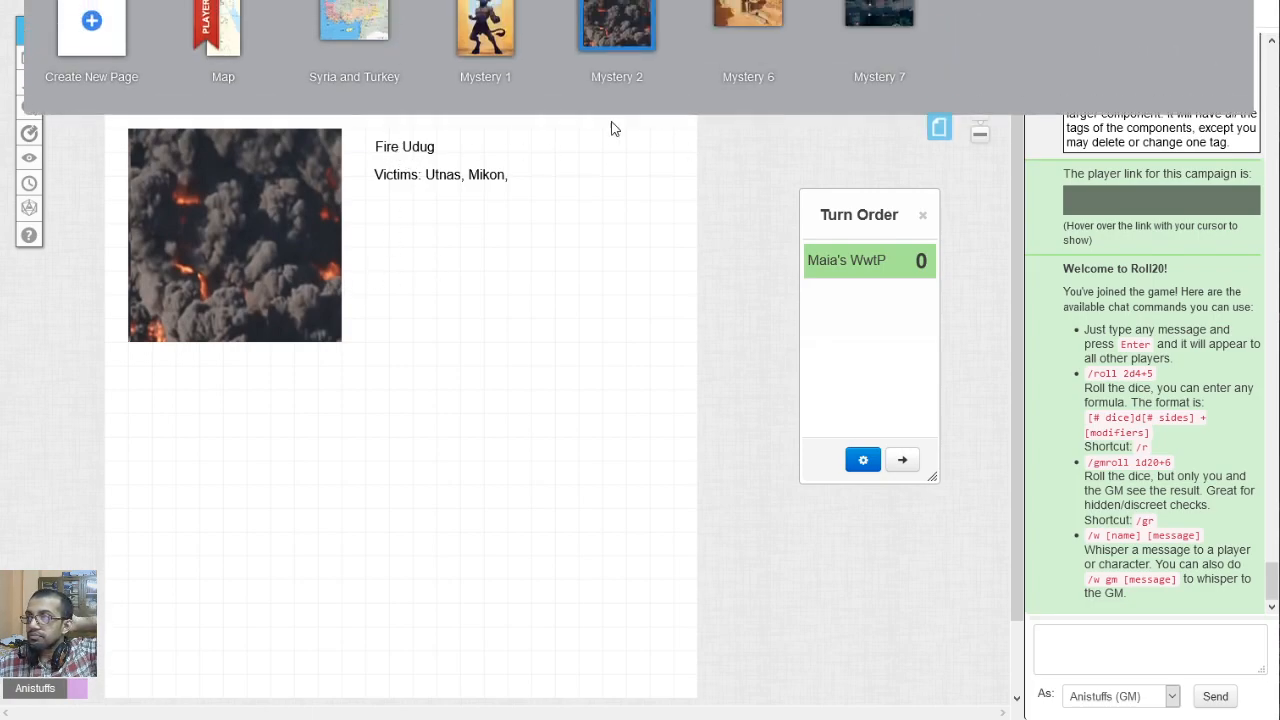
click(771, 45)
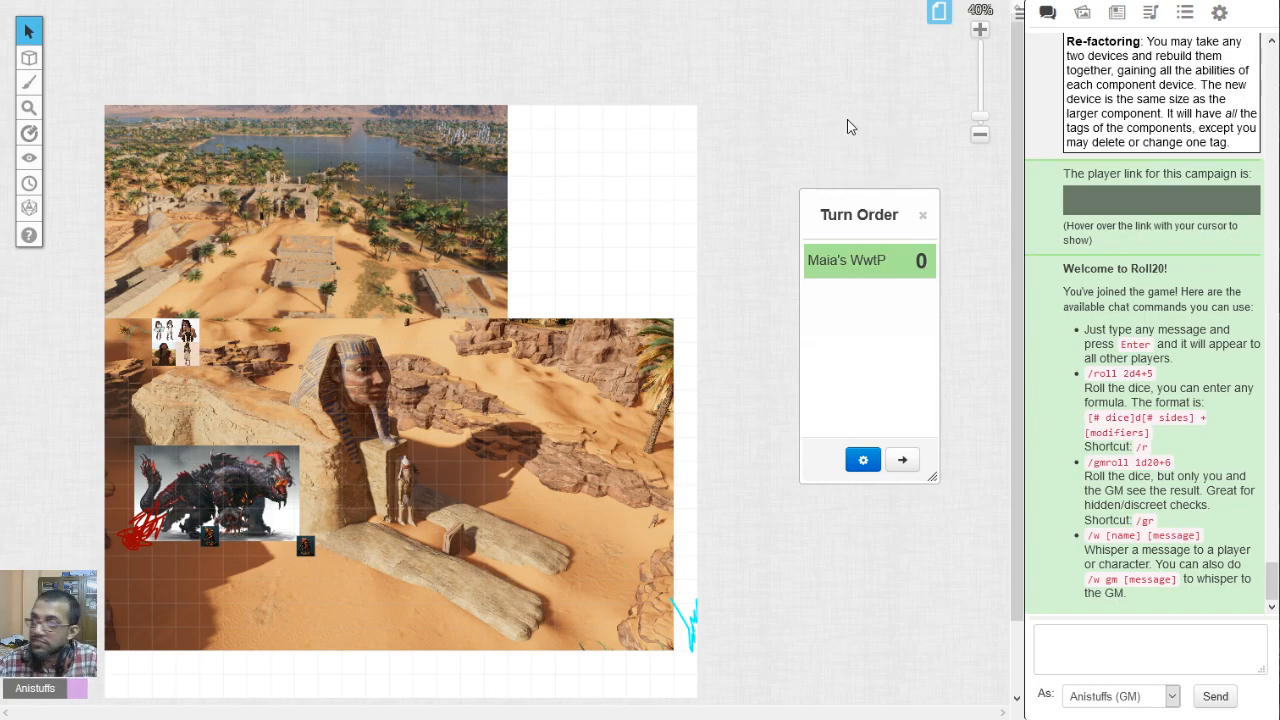
click(940, 12)
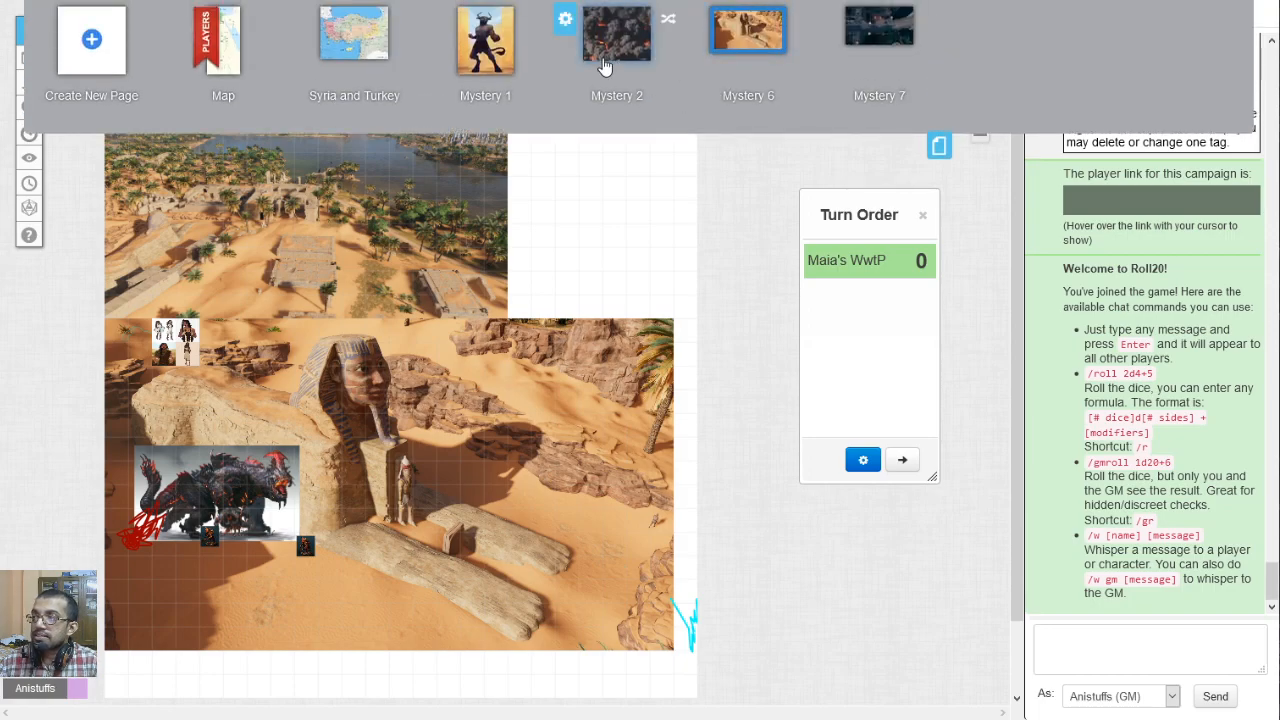
click(879, 25)
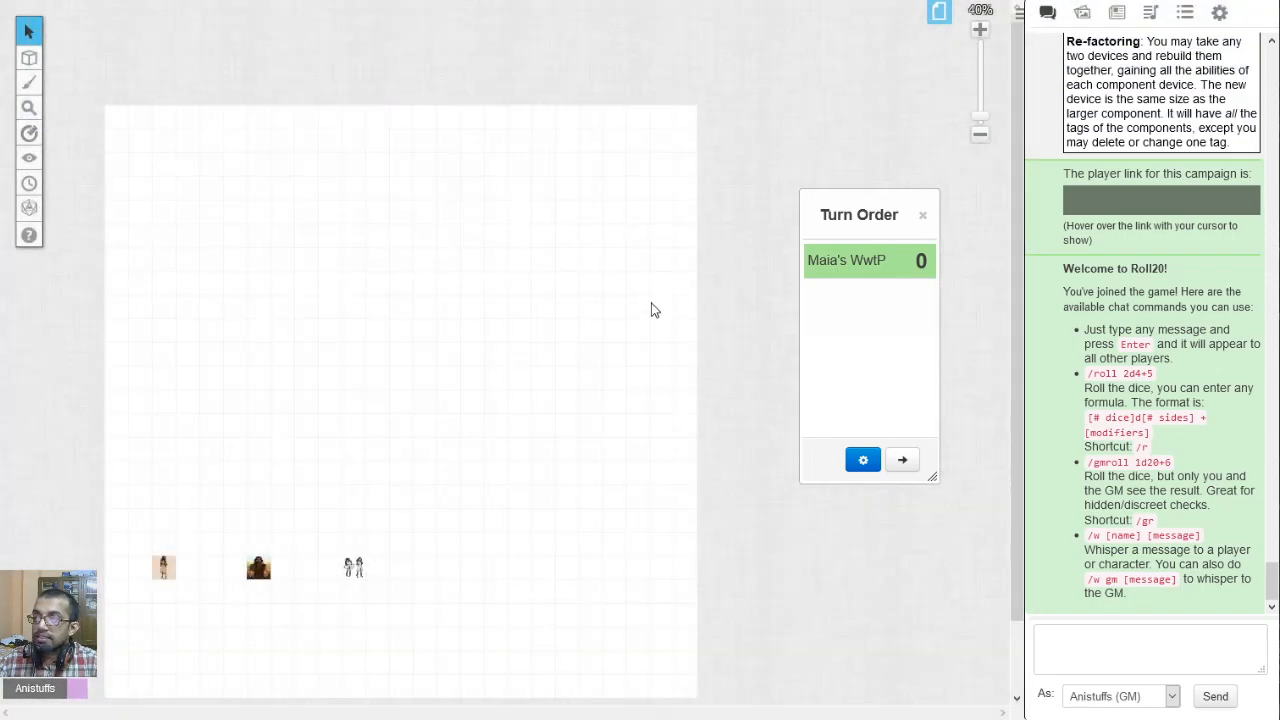
scroll(271, 217, down, 2)
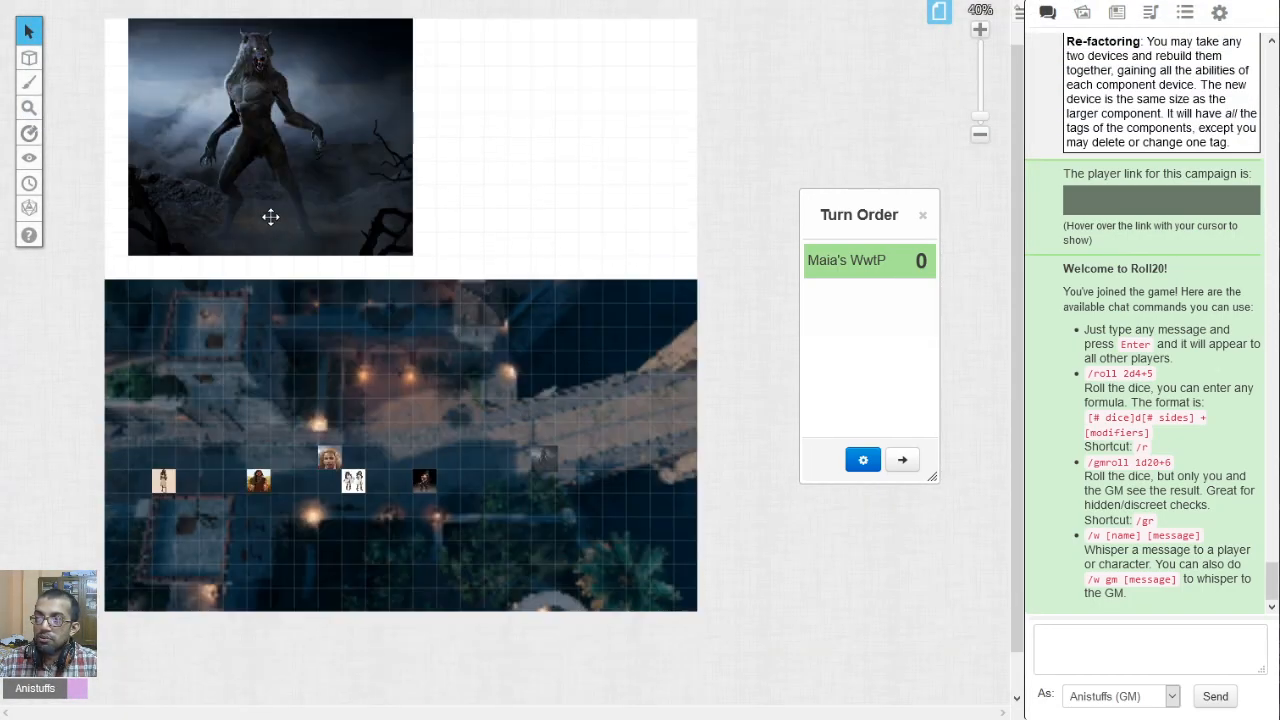
scroll(273, 228, up, 2)
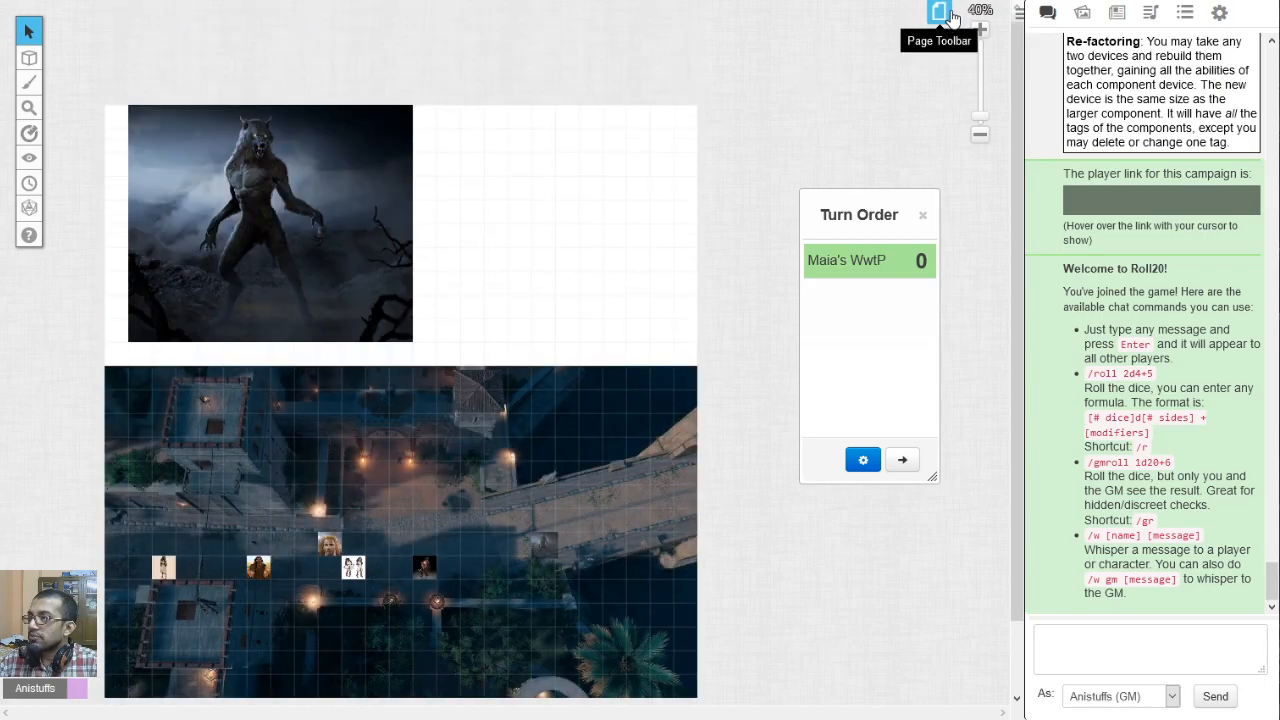
Return the tabletop to the Map page and look over the campaign journal from the player characters to the basic moves.
click(939, 11)
click(395, 63)
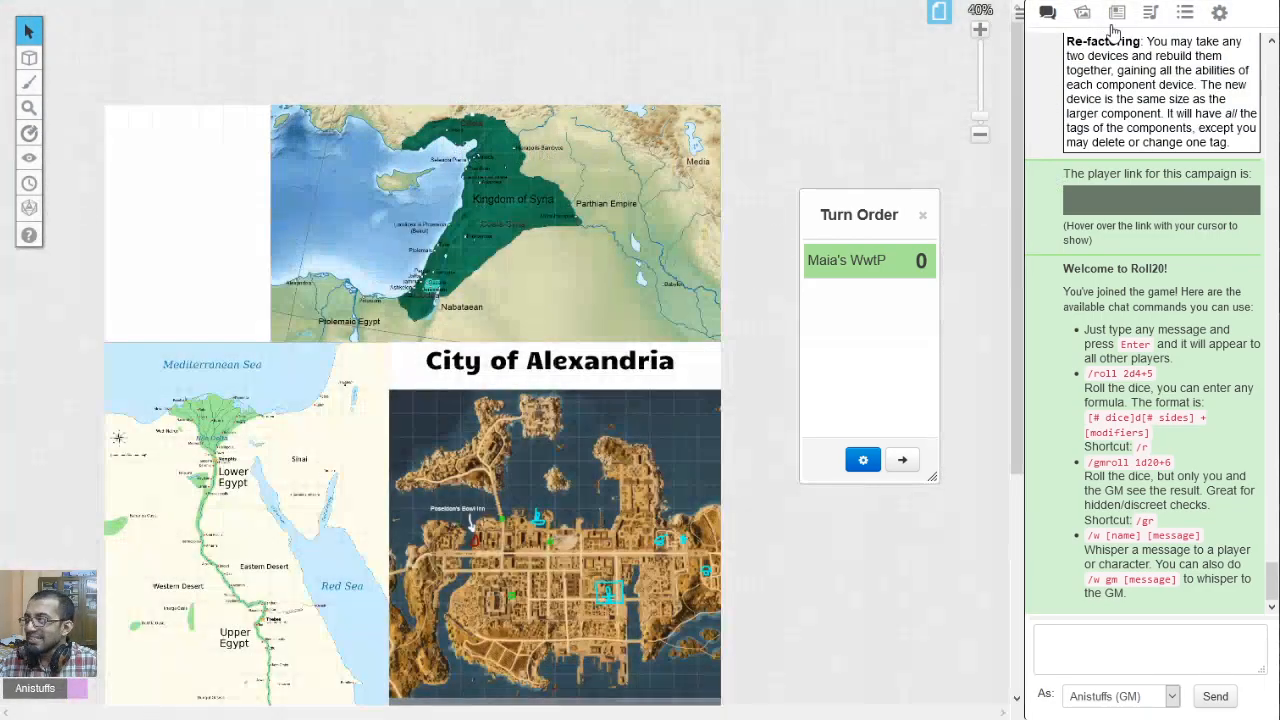
click(1117, 12)
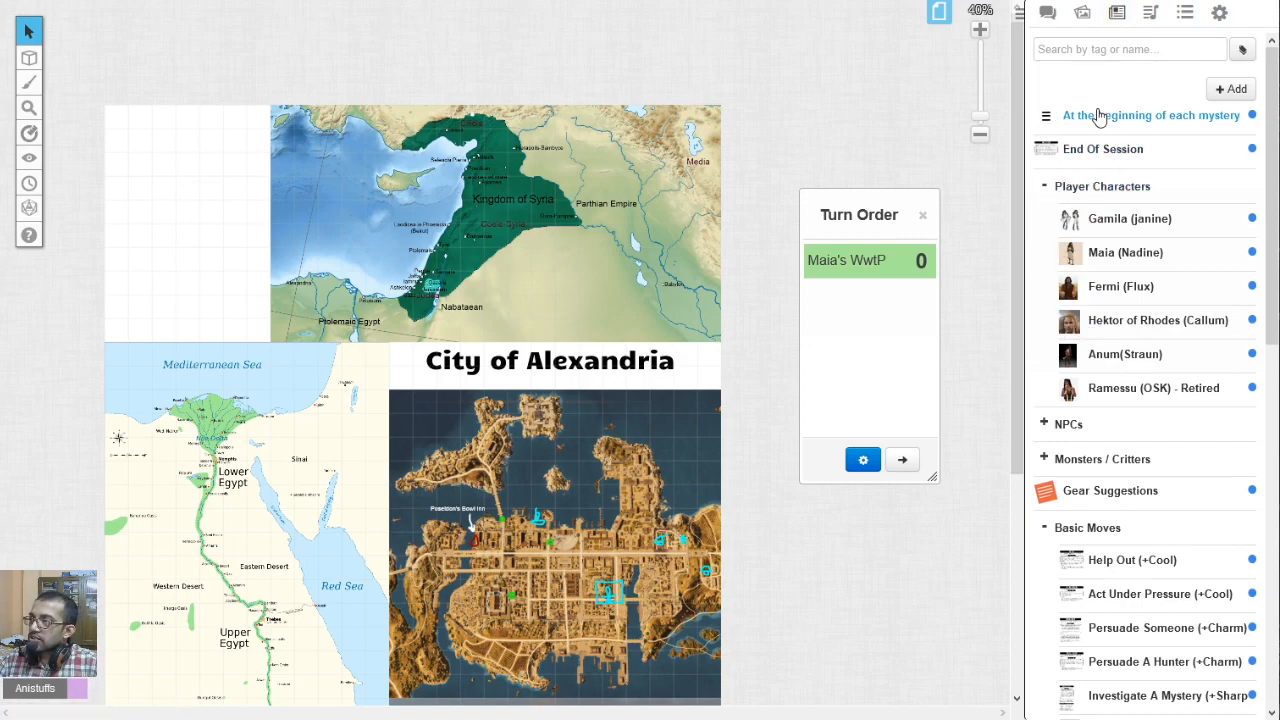
scroll(1106, 225, down, 1)
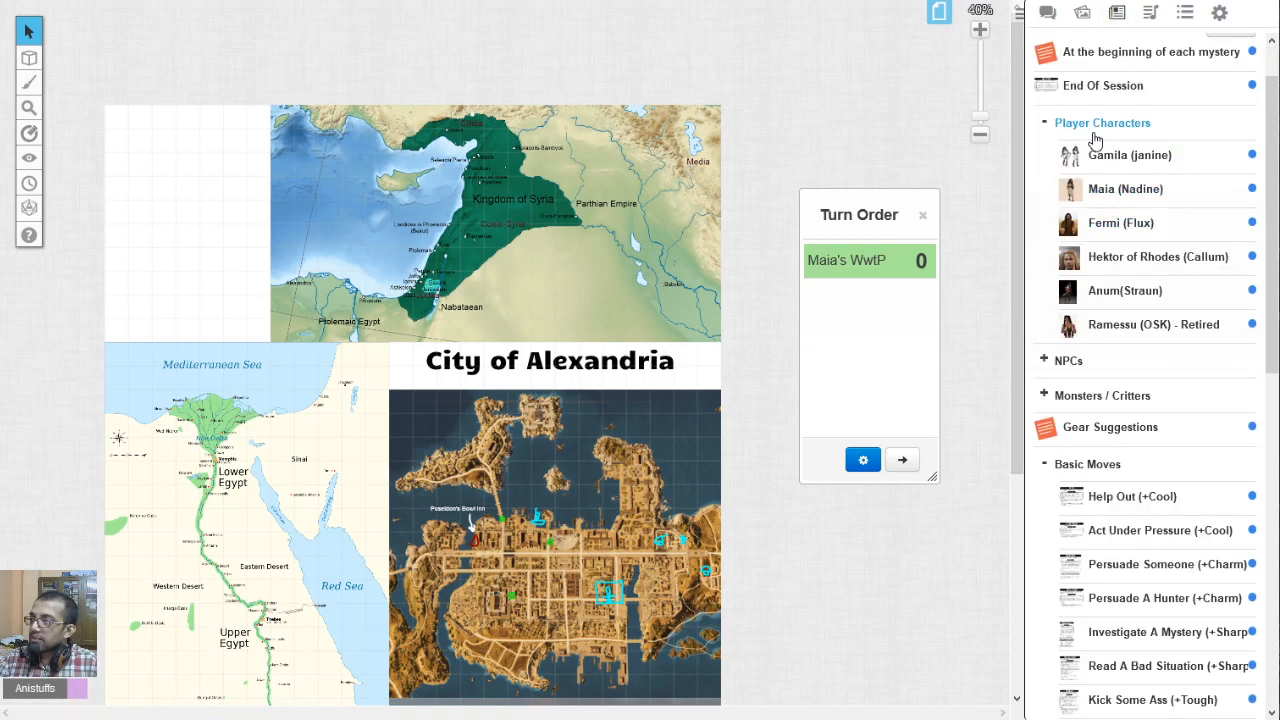
scroll(1100, 340, down, 2)
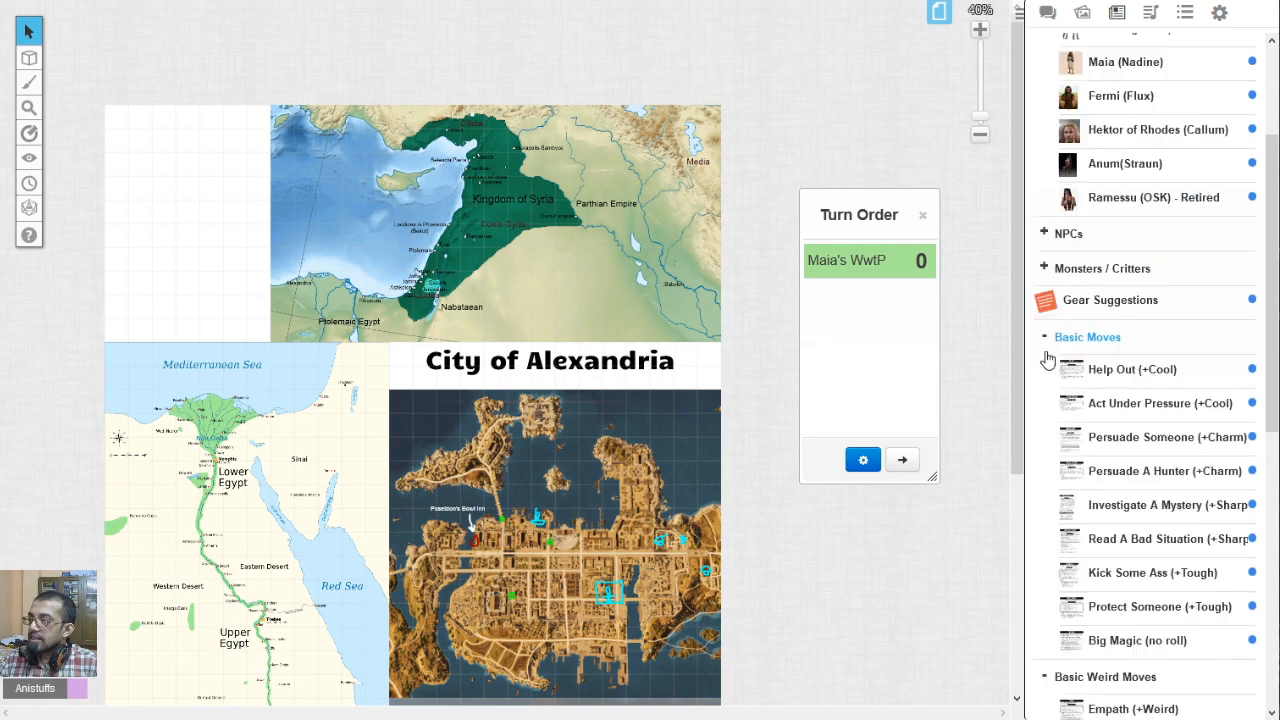
Expand the Monsters / Critters folder in the journal and view the Asag with size comparison handout.
click(1045, 234)
click(1044, 236)
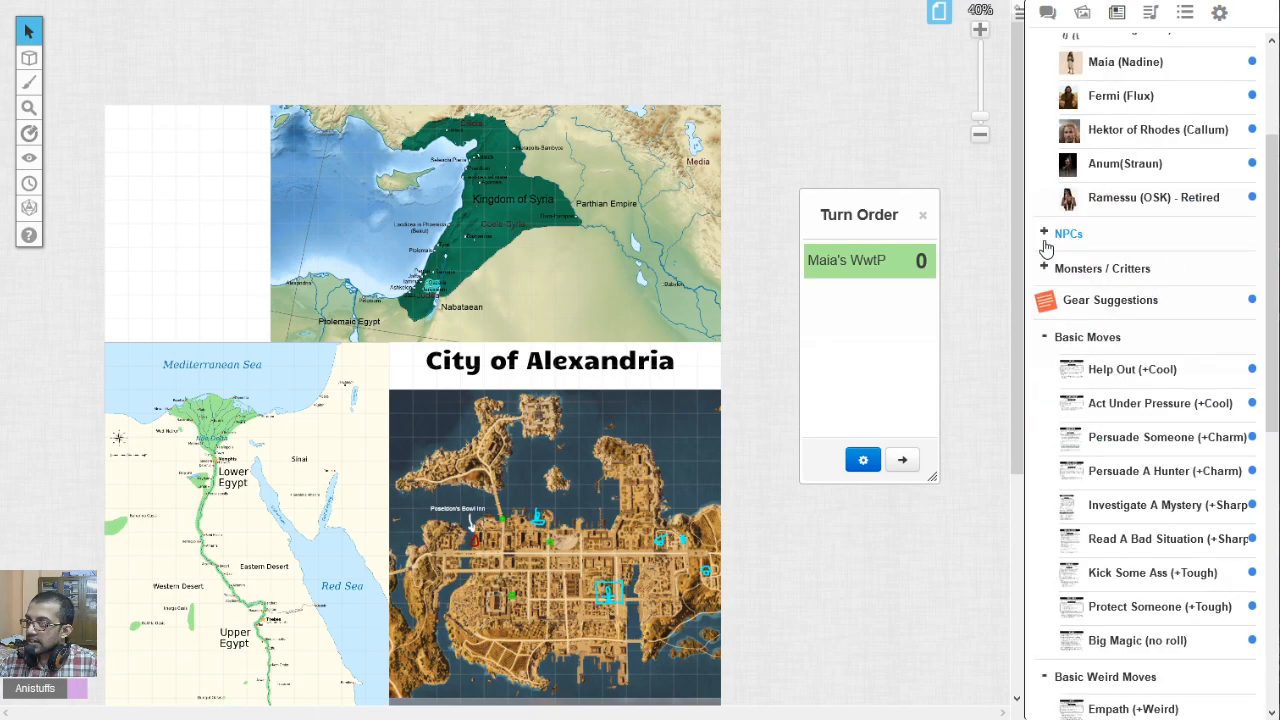
click(1045, 269)
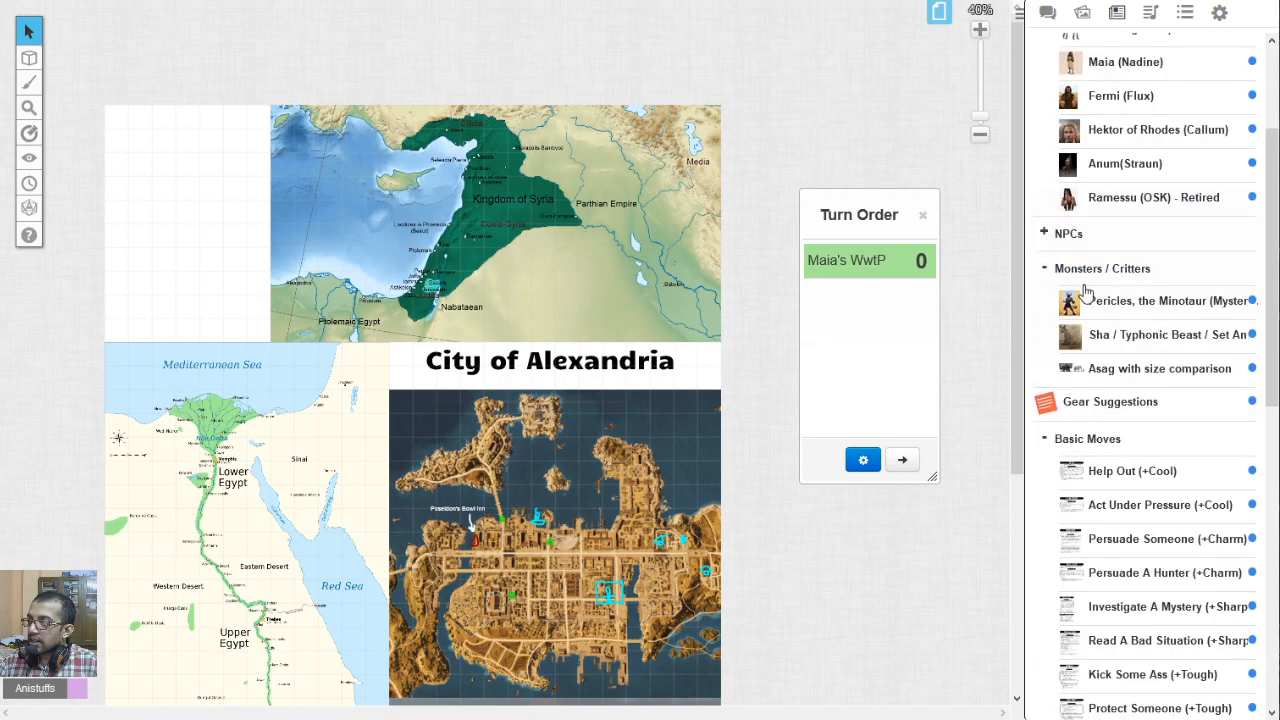
click(1115, 368)
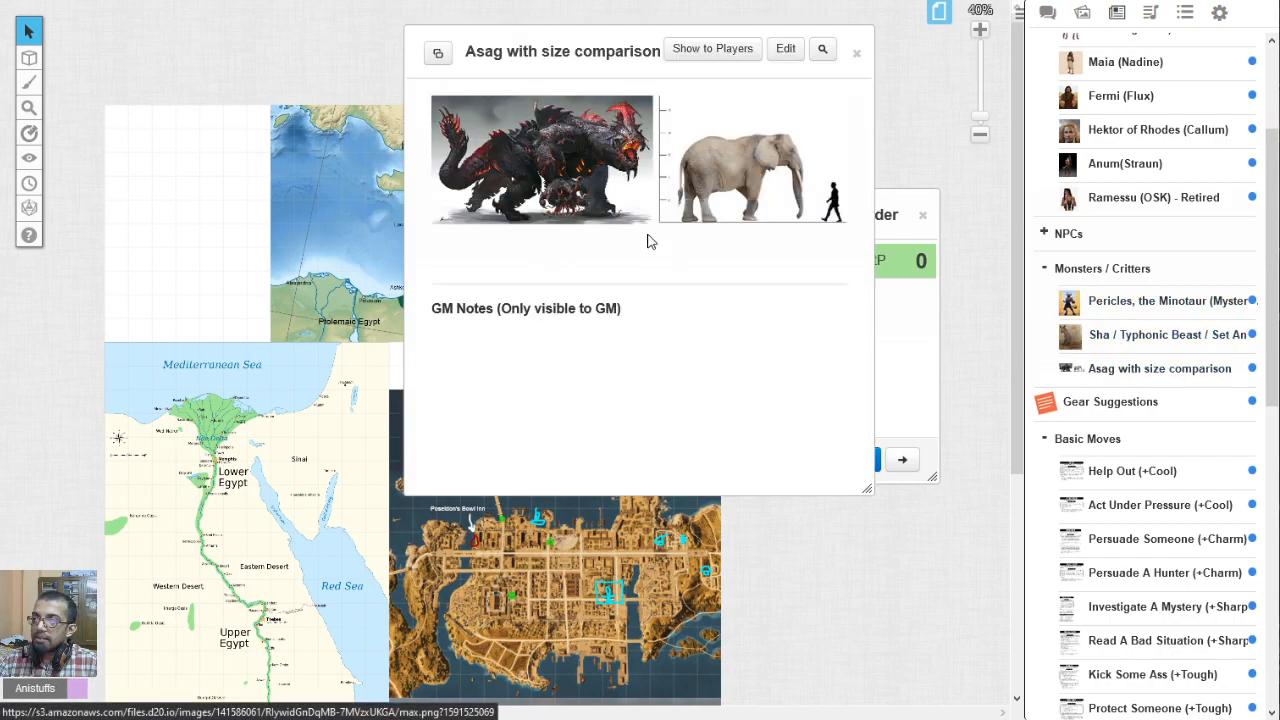
click(857, 53)
Open the Gear Suggestions handout briefly and close it again.
scroll(1060, 437, down, 1)
click(1100, 280)
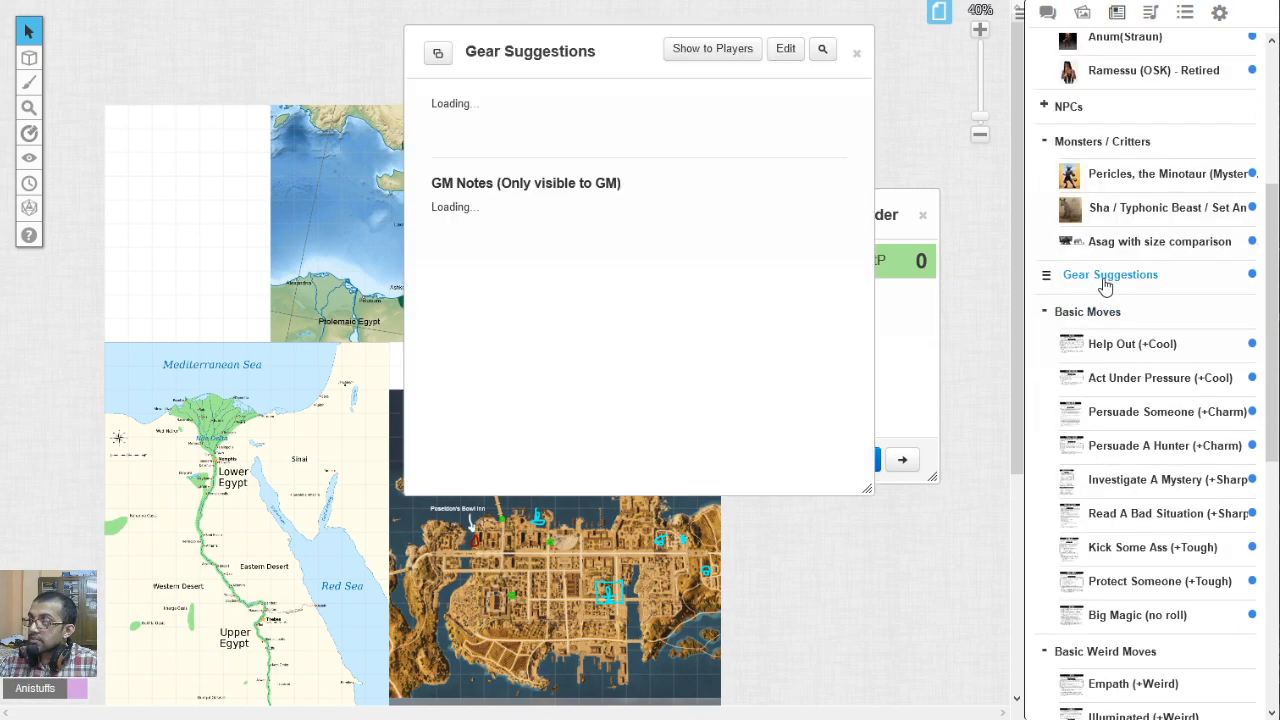
click(857, 53)
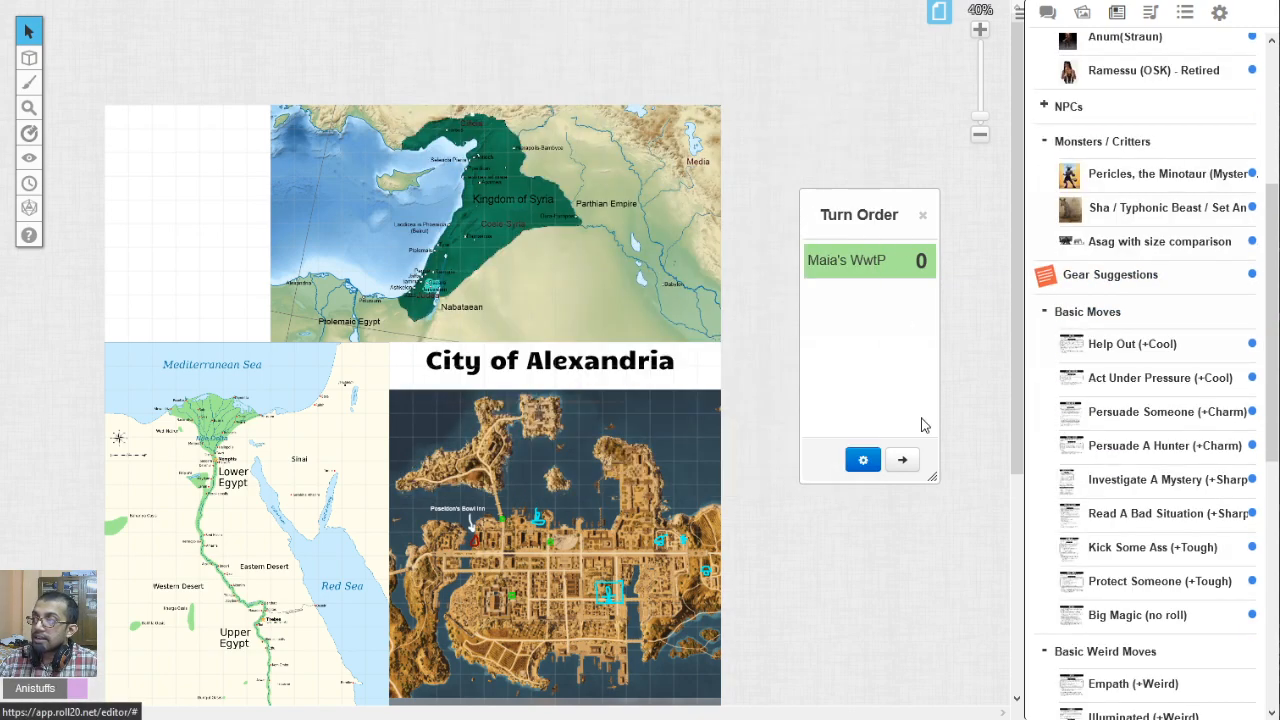
View the Persuade A Hunter (+Charm) handout with its move card enlarged, and close it.
scroll(1155, 297, down, 2)
click(1152, 255)
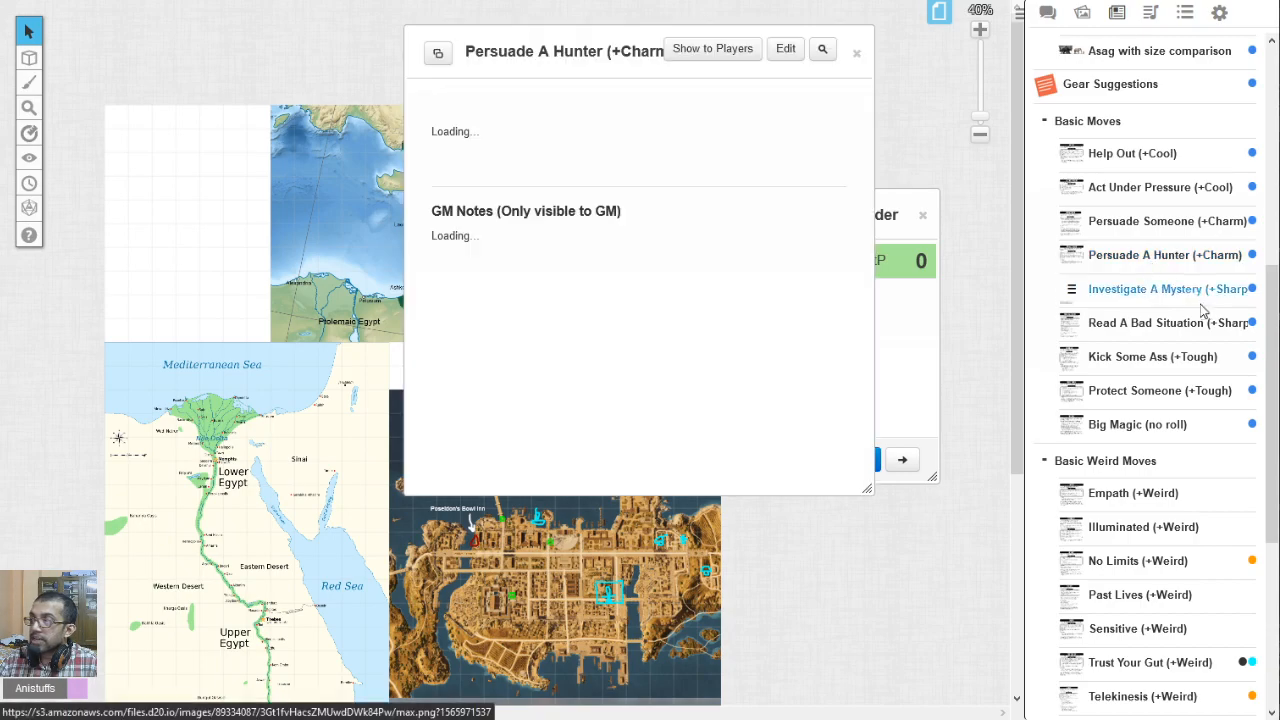
scroll(660, 369, down, 1)
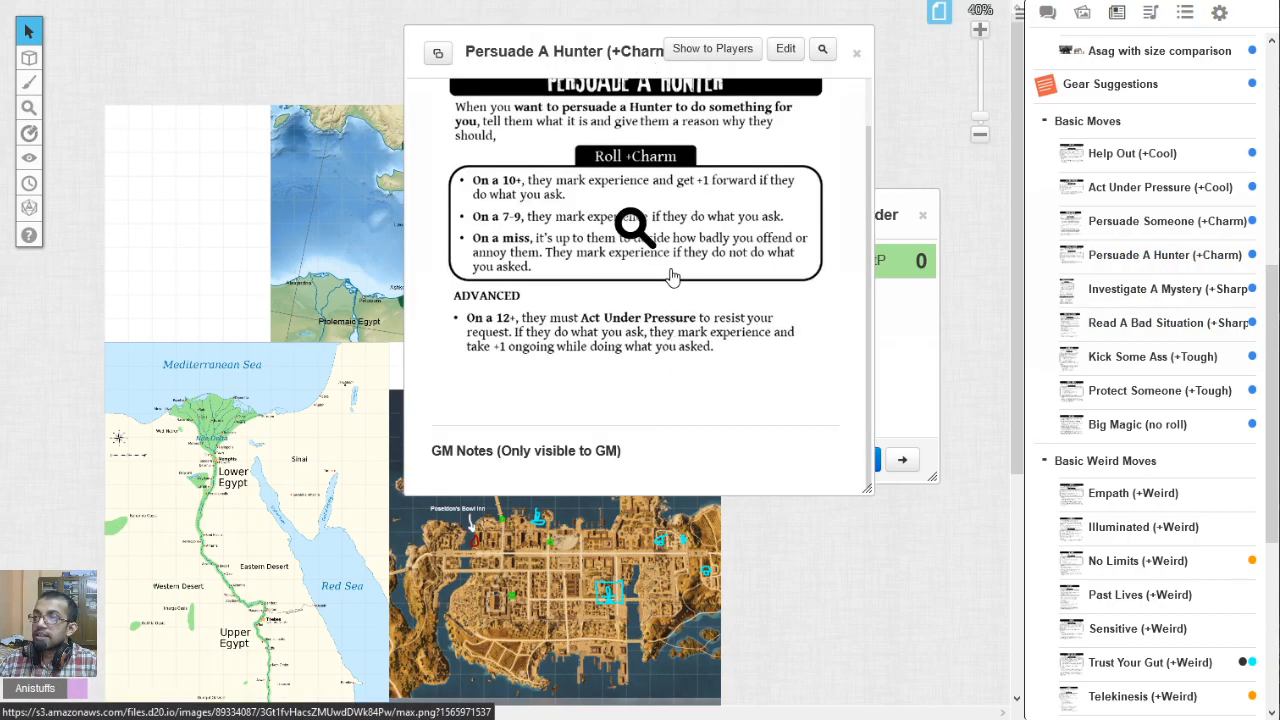
click(809, 206)
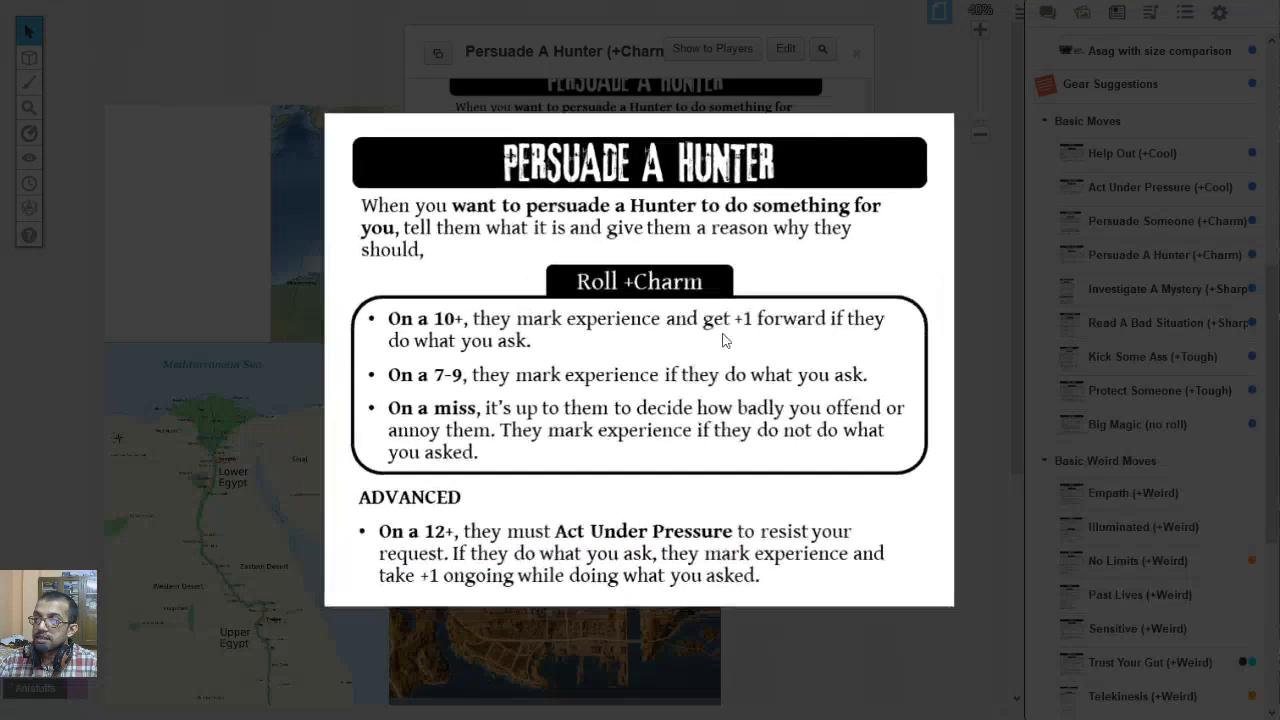
click(308, 371)
click(857, 53)
Look through the journal's Basic Weird Moves and Other Rules folders and return to the start of the journal.
scroll(1126, 349, down, 2)
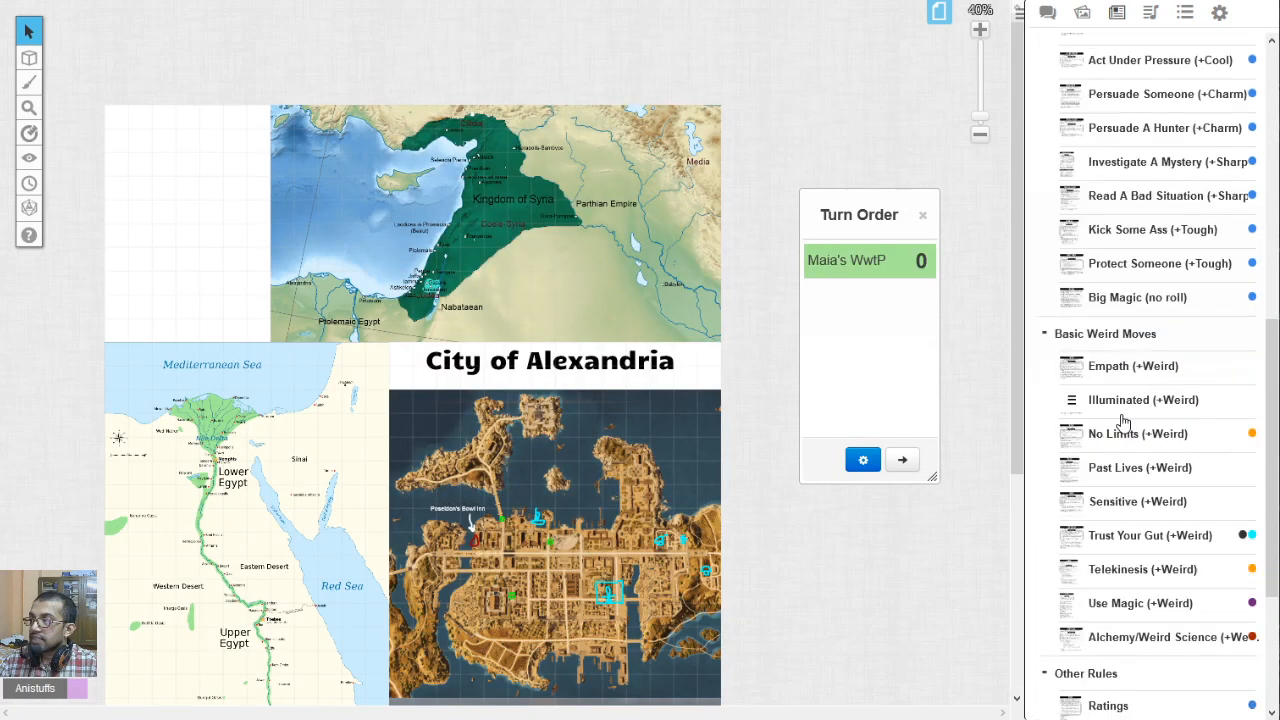
scroll(1094, 351, up, 4)
scroll(1062, 374, down, 5)
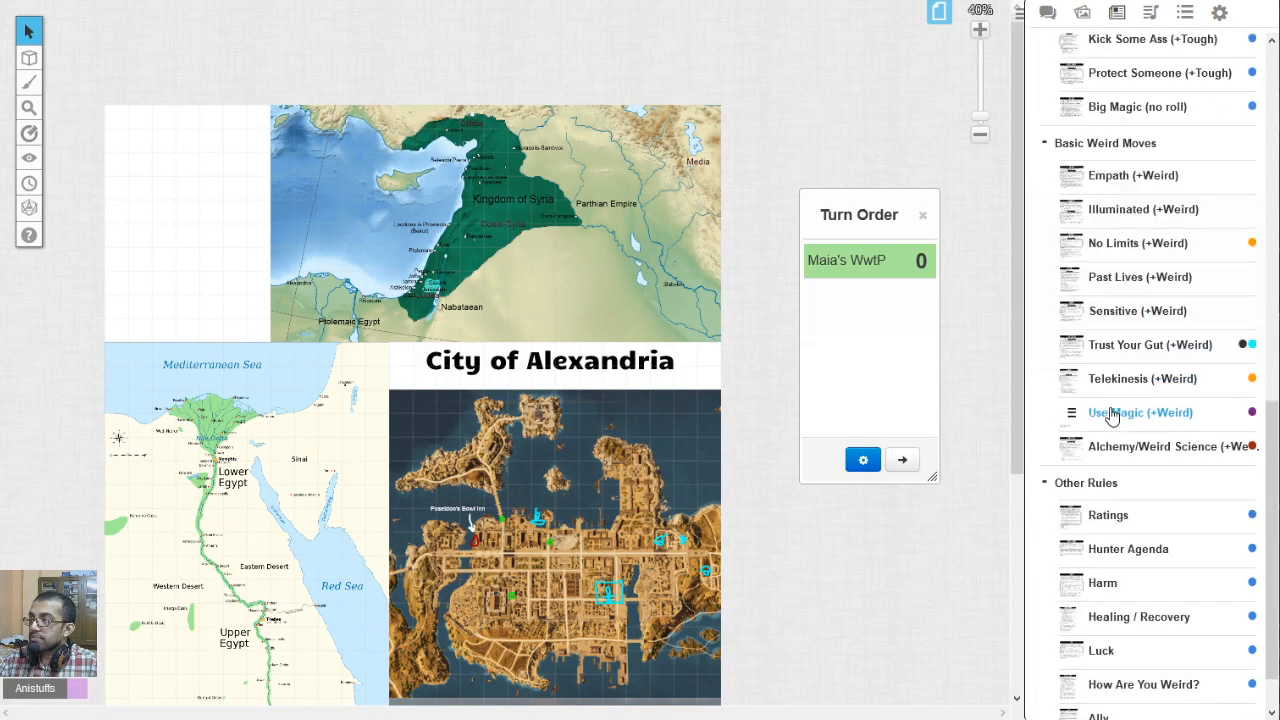
scroll(1070, 451, up, 1)
scroll(1106, 566, up, 10)
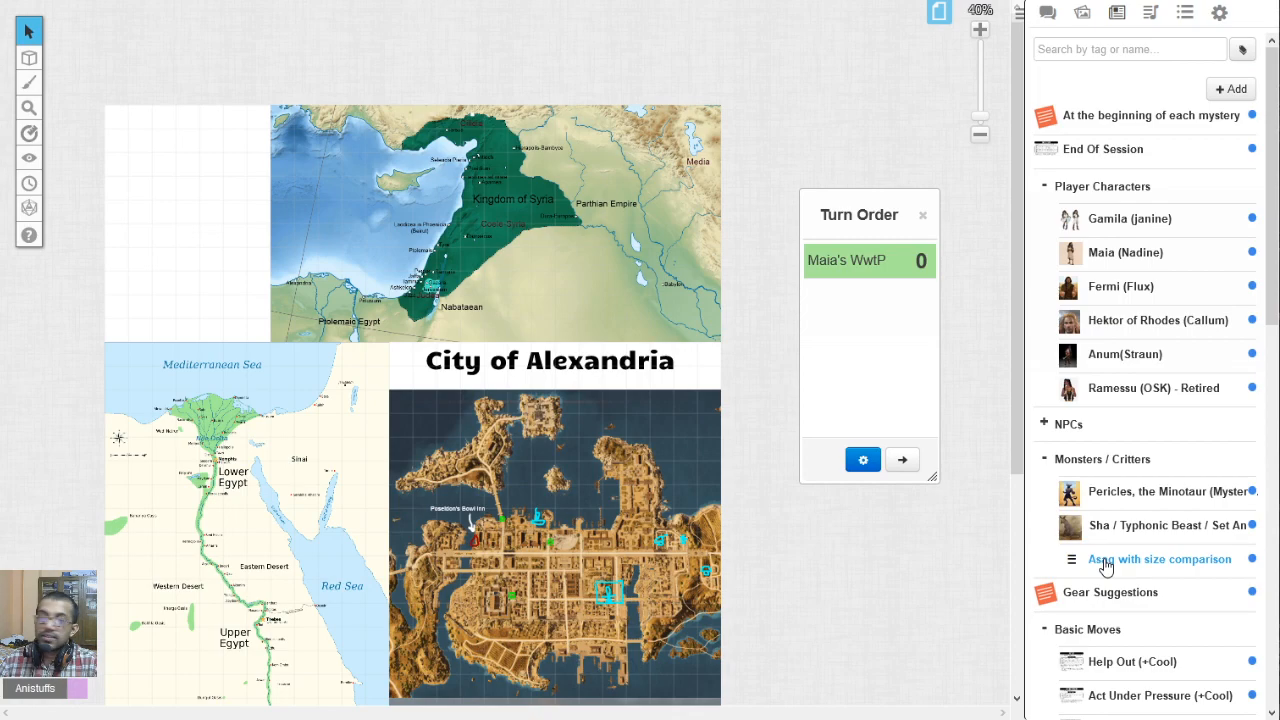